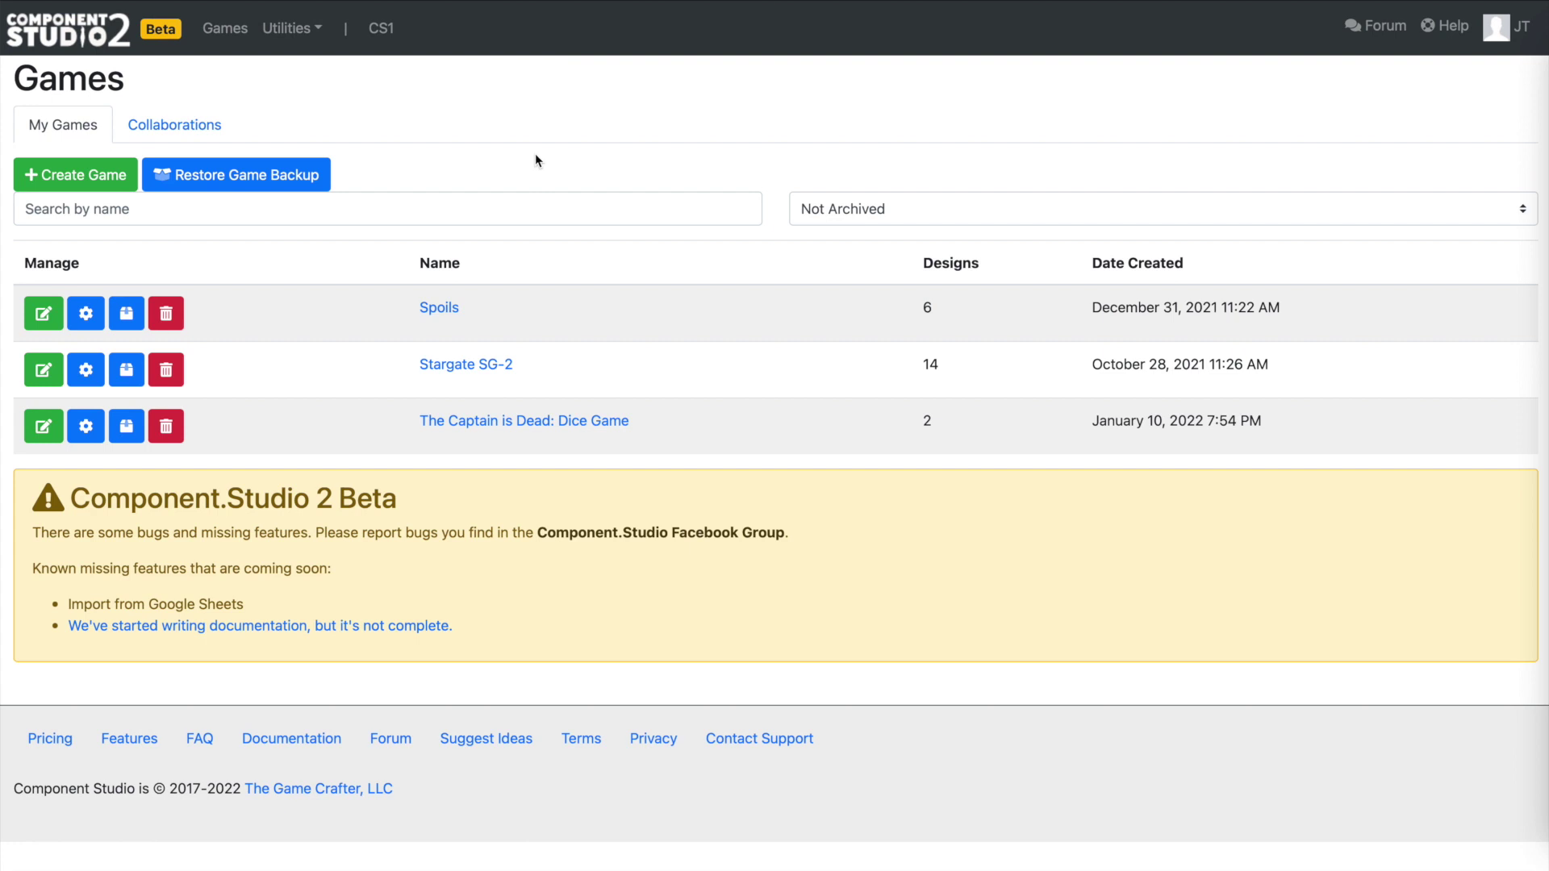
- Create a new game named "Playing Cards"
{"action": "left_click", "coordinate": [93, 179]}
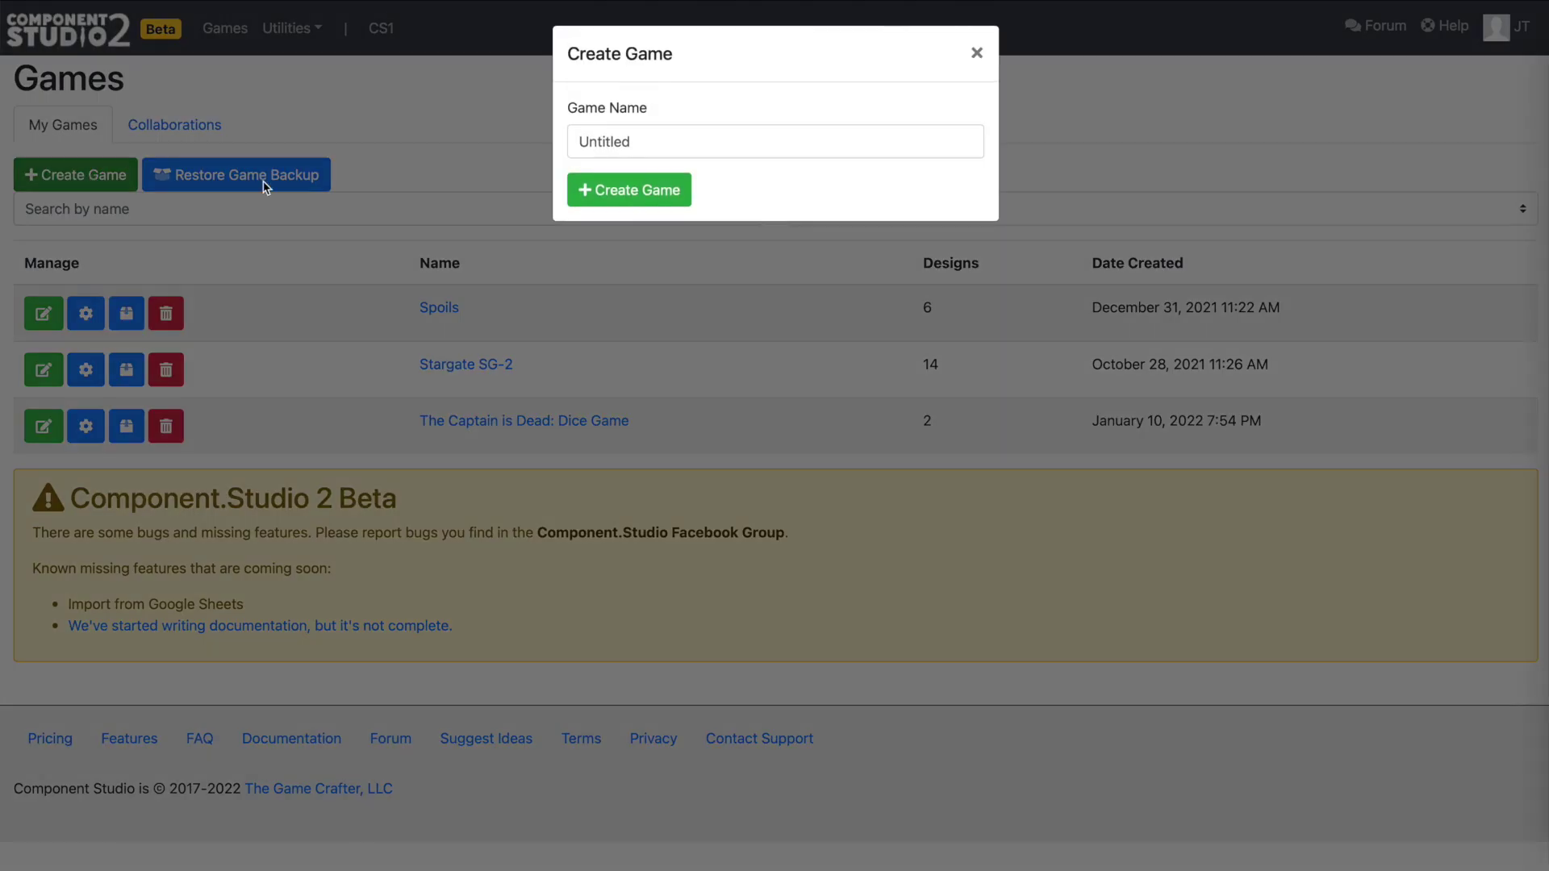
{"action": "left_click", "coordinate": [670, 143]}
{"action": "type", "text": "Playl"}
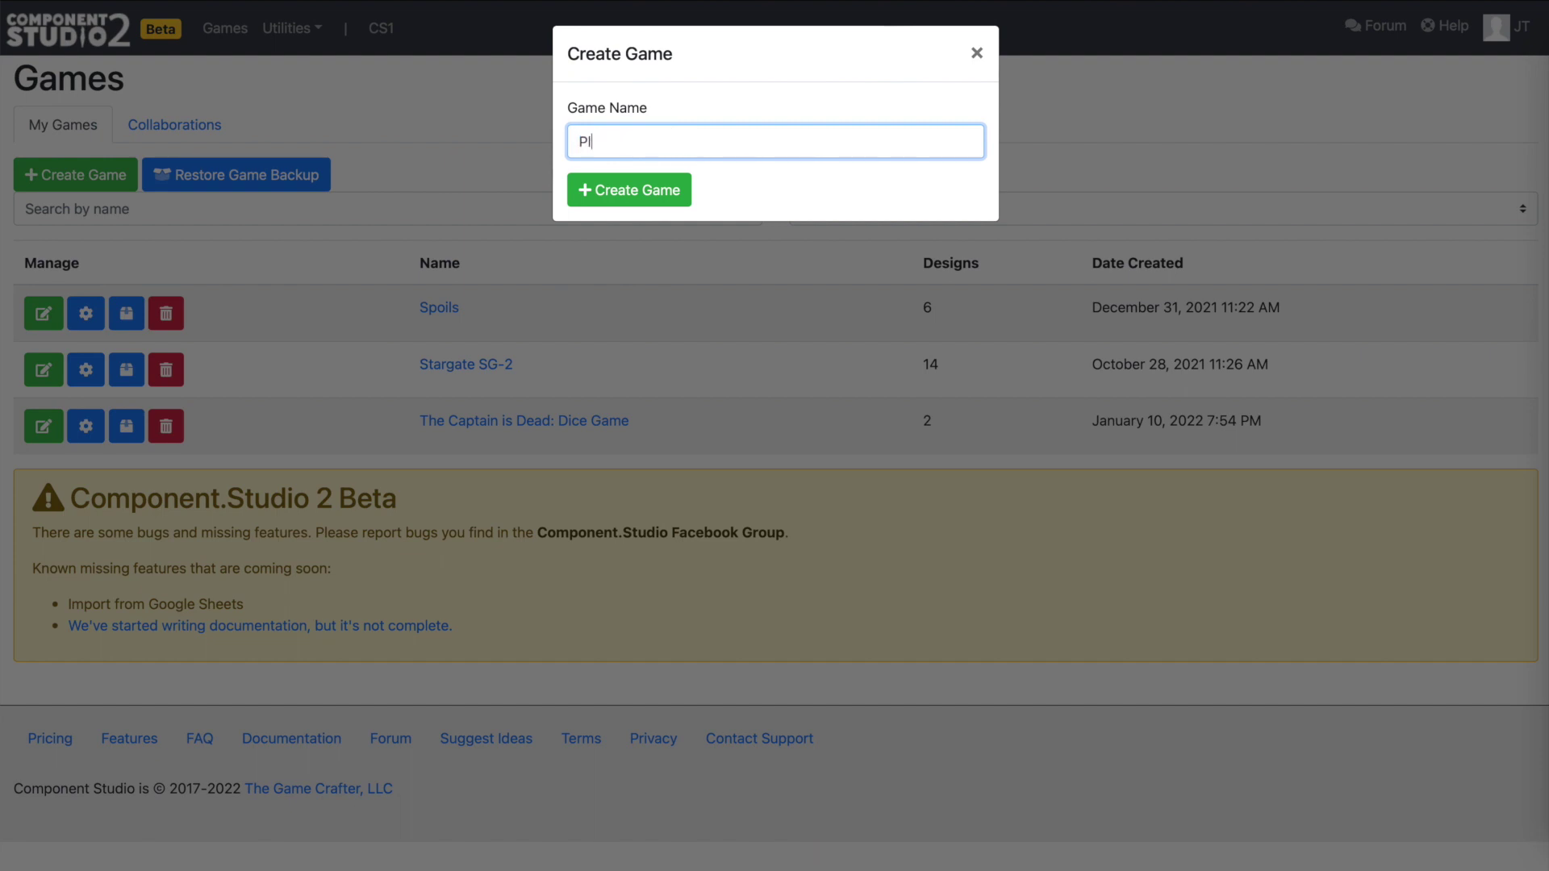
{"action": "type", "text": "ng Cards"}
{"action": "left_click", "coordinate": [675, 193]}
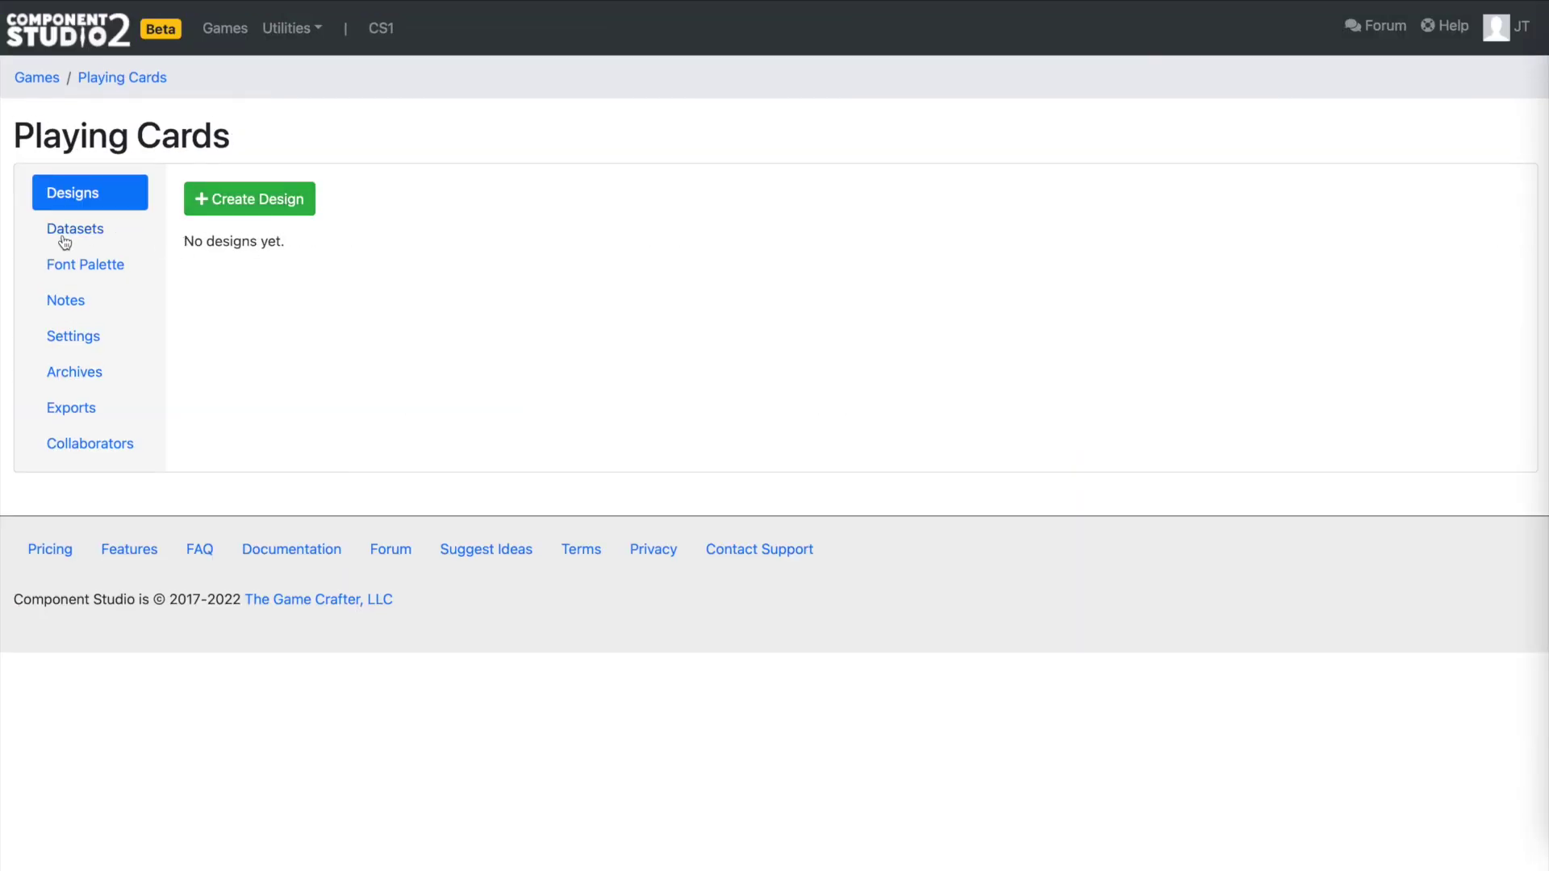
- Create a dataset named "Playing Cards" in the Playing Cards game
{"action": "left_click", "coordinate": [65, 233]}
{"action": "left_click", "coordinate": [273, 202]}
{"action": "left_click", "coordinate": [661, 145]}
{"action": "key", "text": "ctrl+a"}
{"action": "type", "text": "Play"}
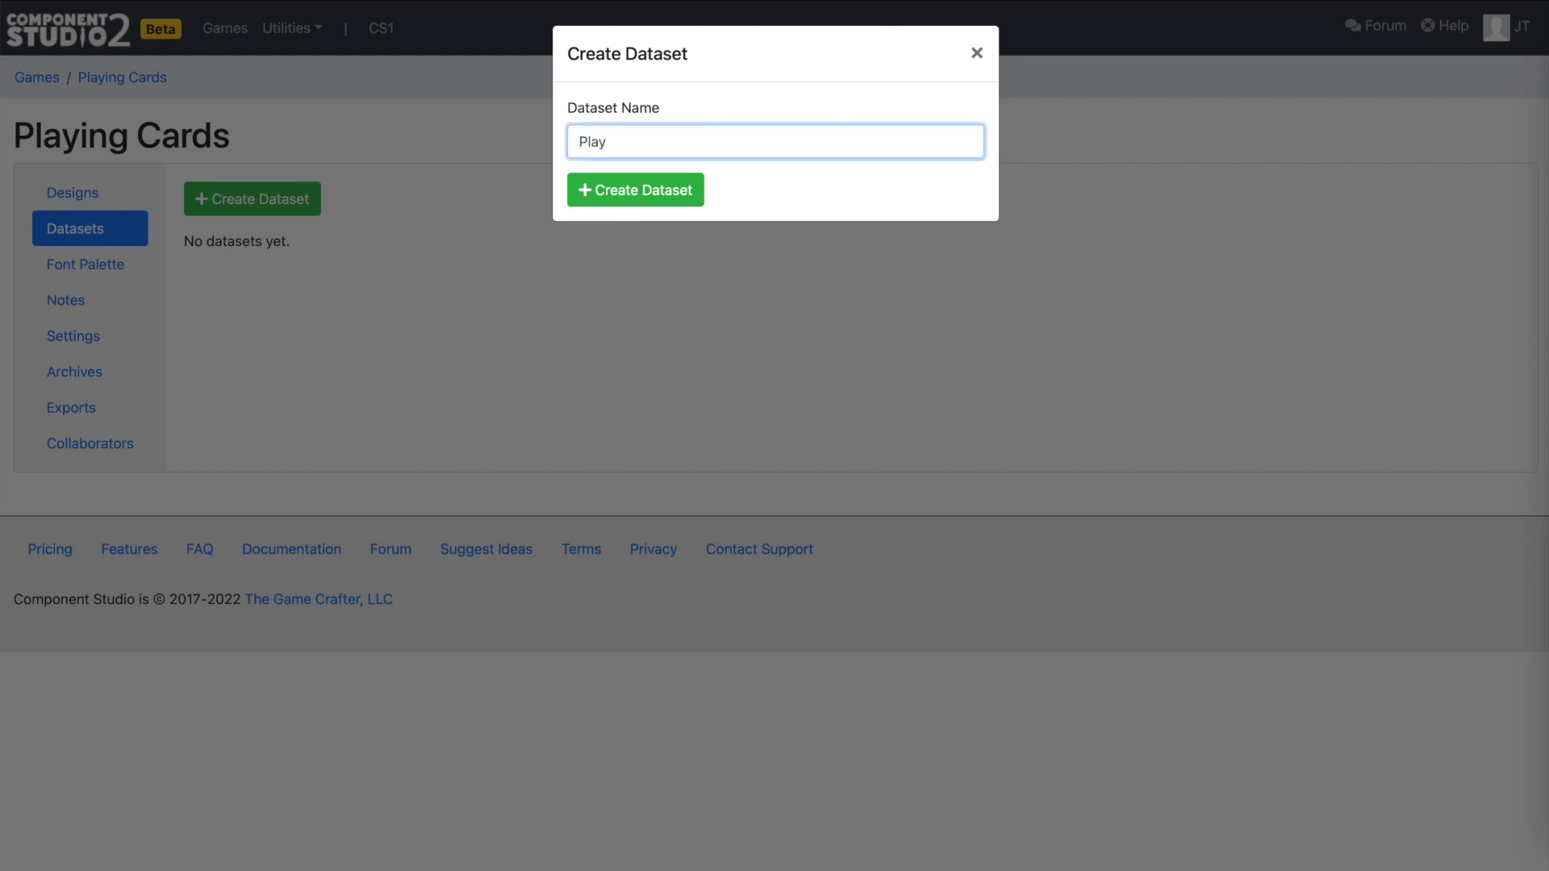
{"action": "type", "text": "ing Cards"}
{"action": "left_click", "coordinate": [685, 203]}
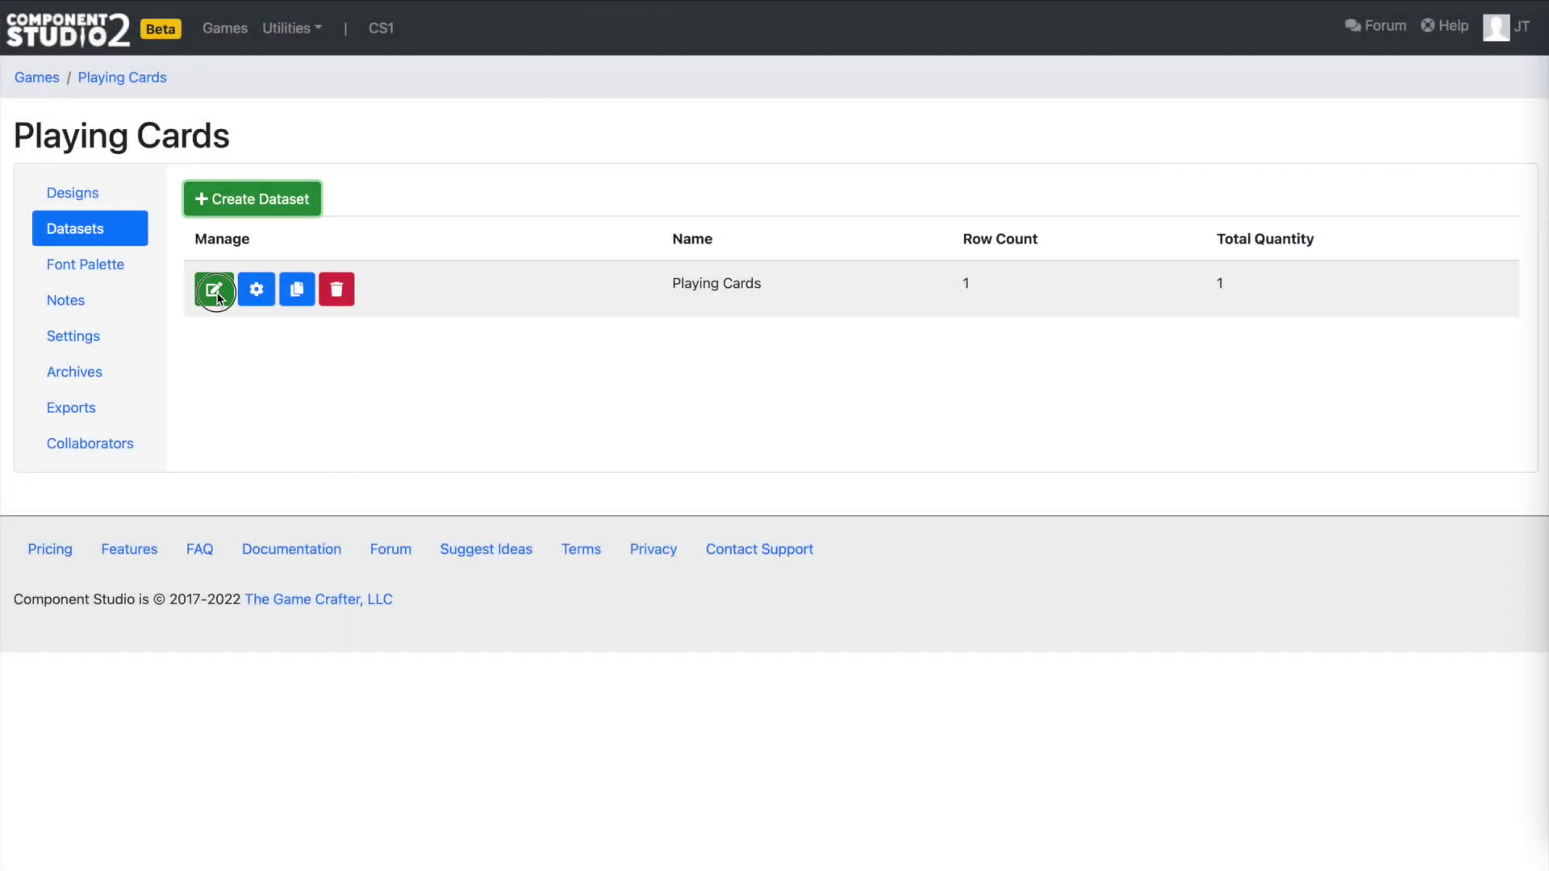
- Open the Playing Cards dataset for editing and import "Playing Cards.csv" into it
{"action": "left_click", "coordinate": [216, 292]}
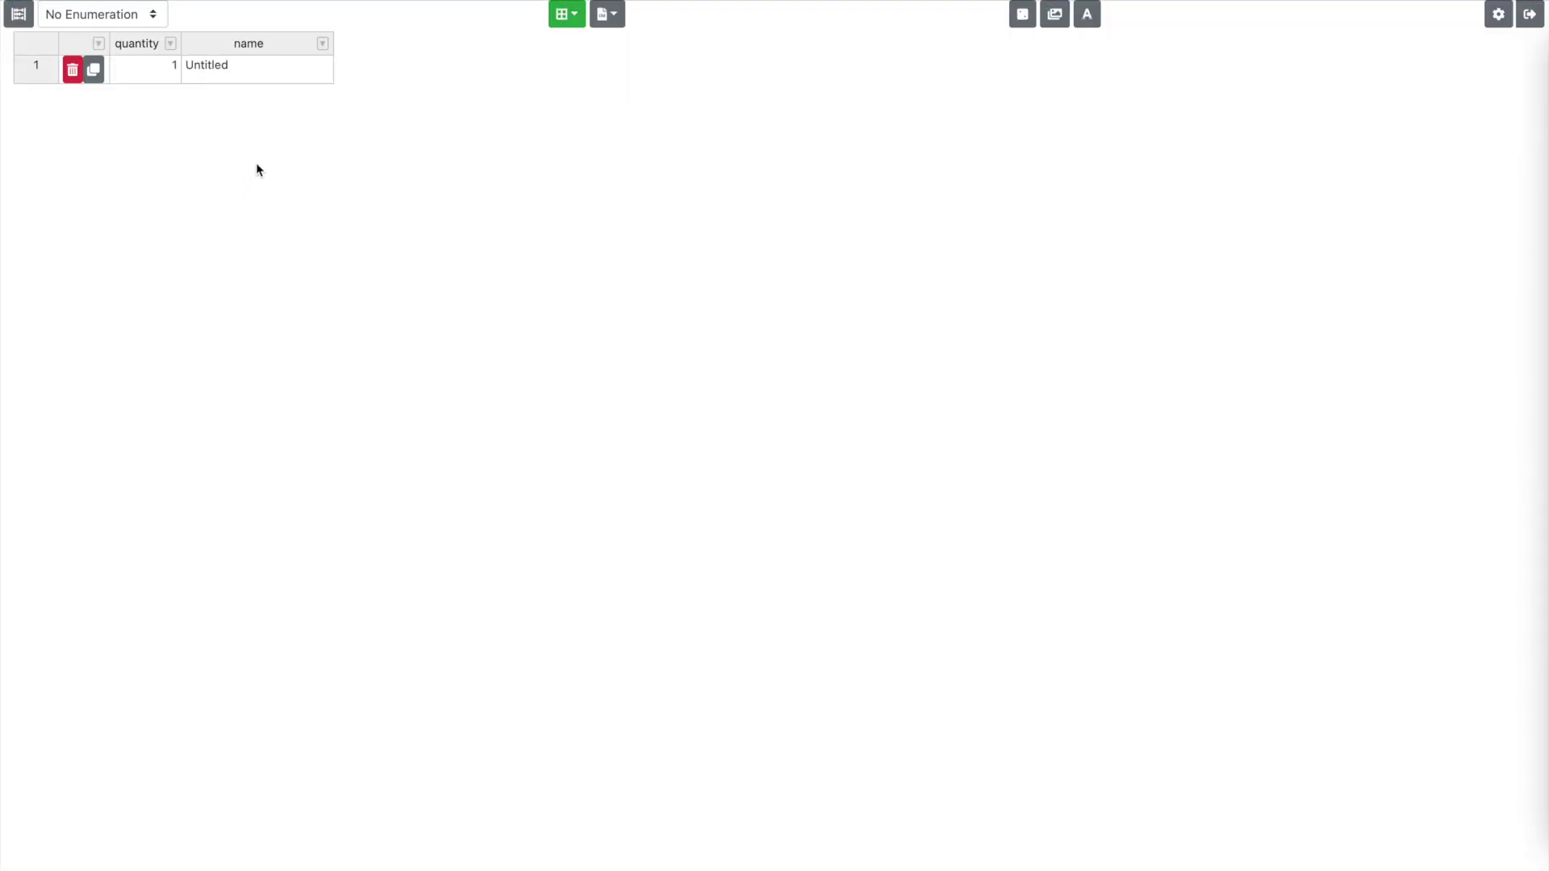
{"action": "left_click", "coordinate": [613, 19]}
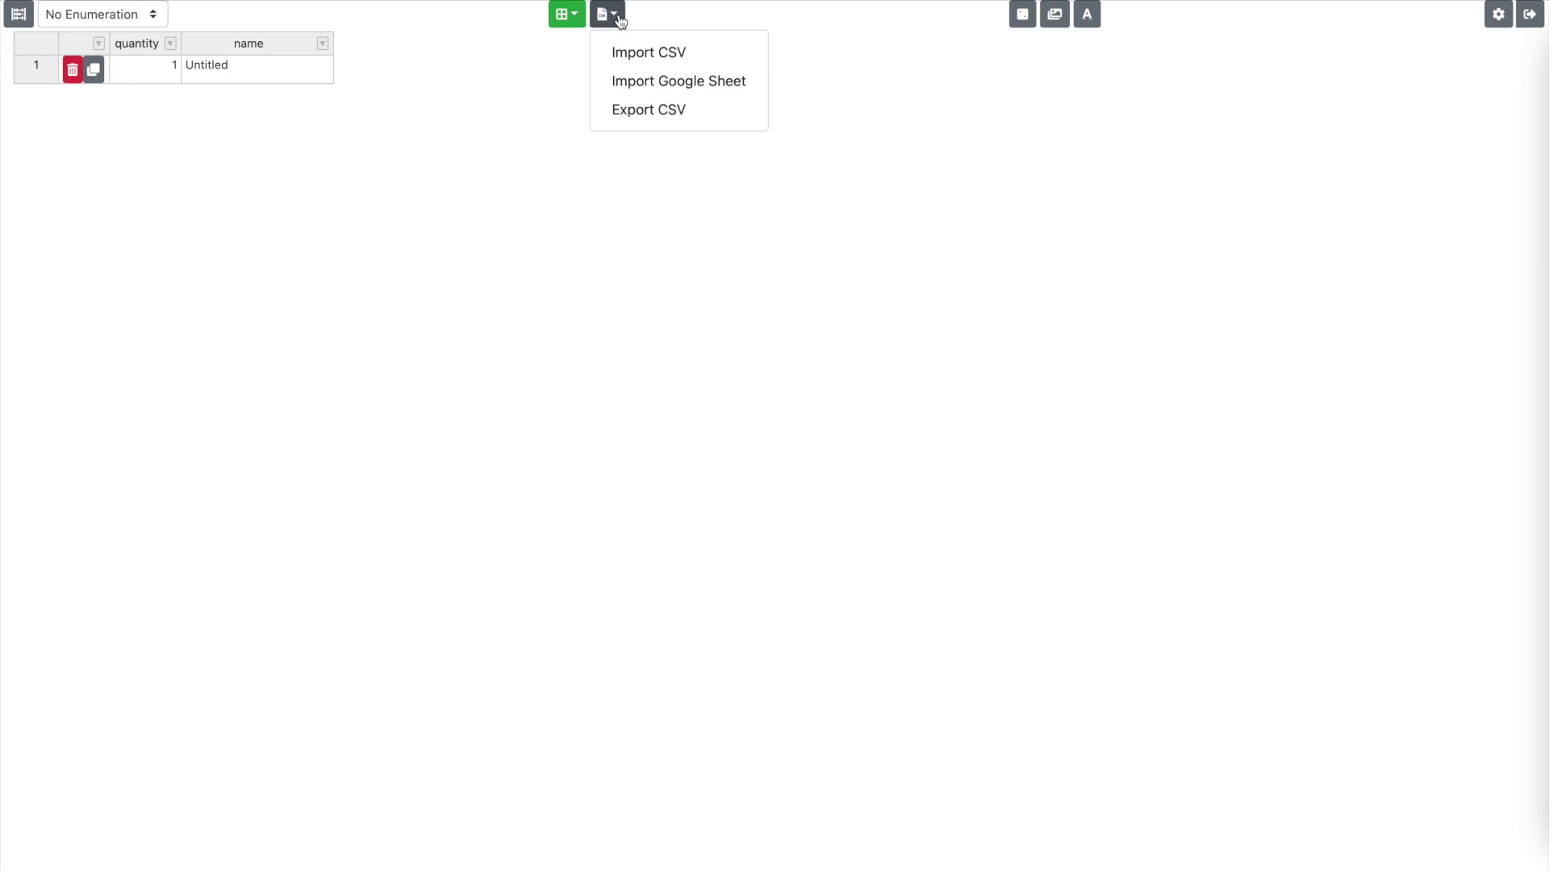
{"action": "left_click", "coordinate": [664, 53]}
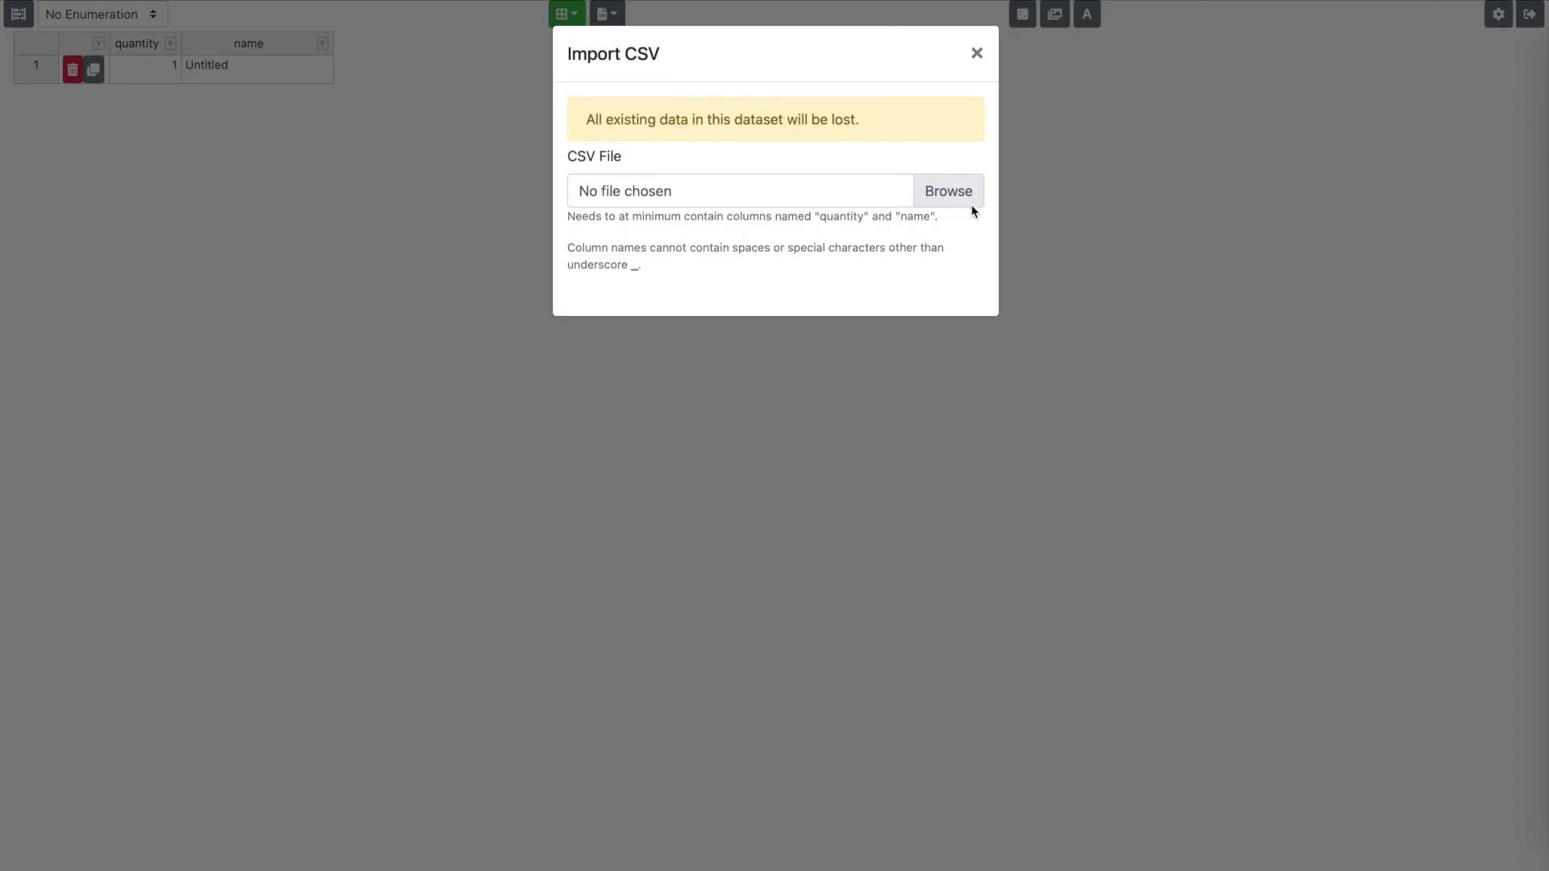
{"action": "left_click", "coordinate": [912, 200]}
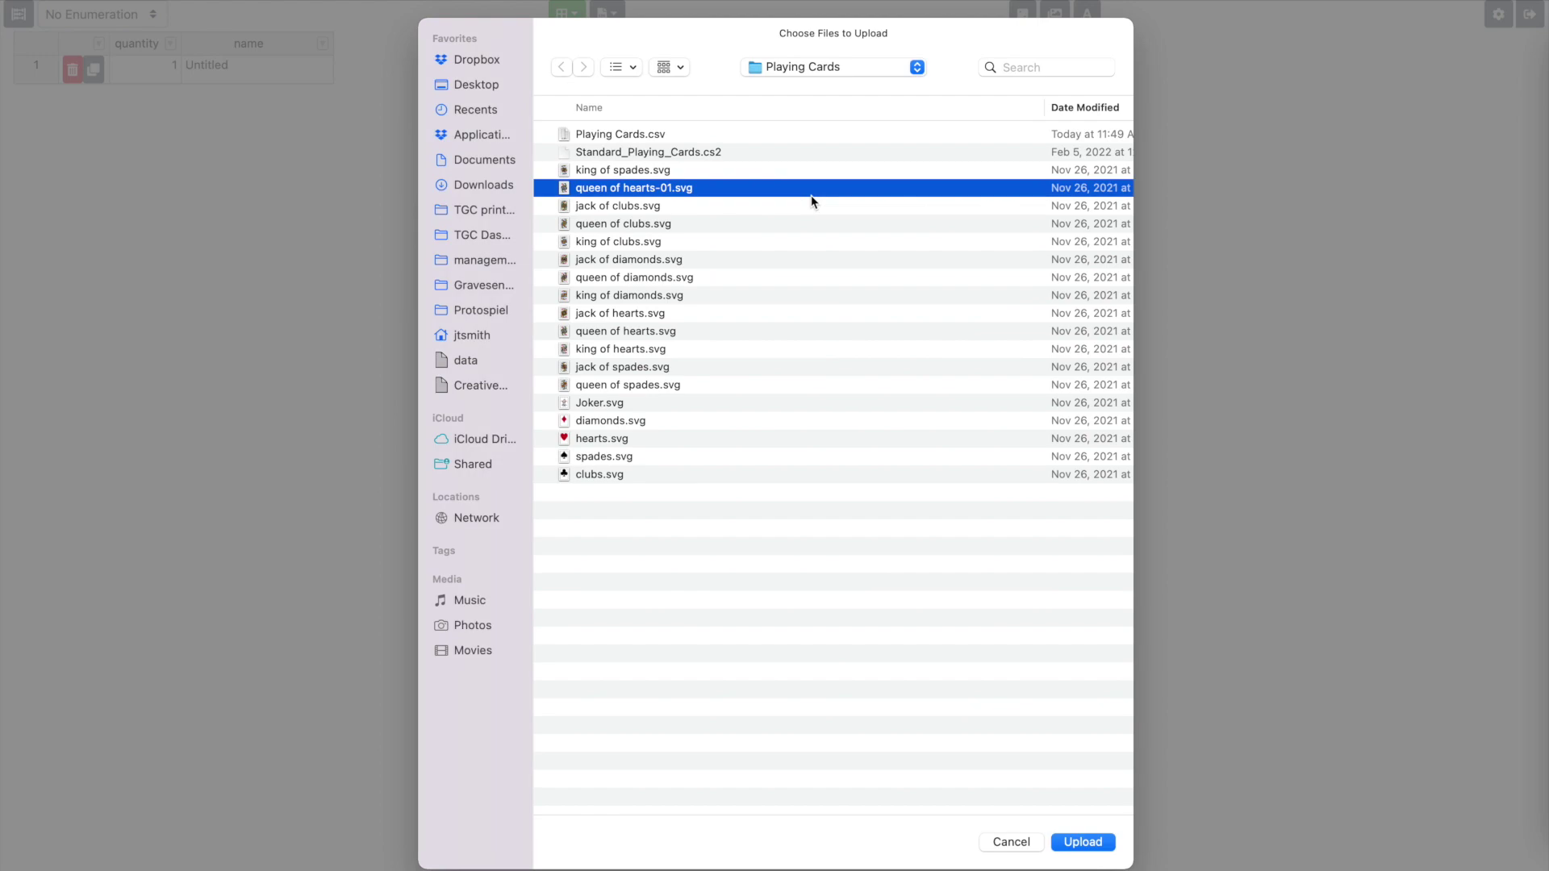
{"action": "left_click", "coordinate": [732, 137]}
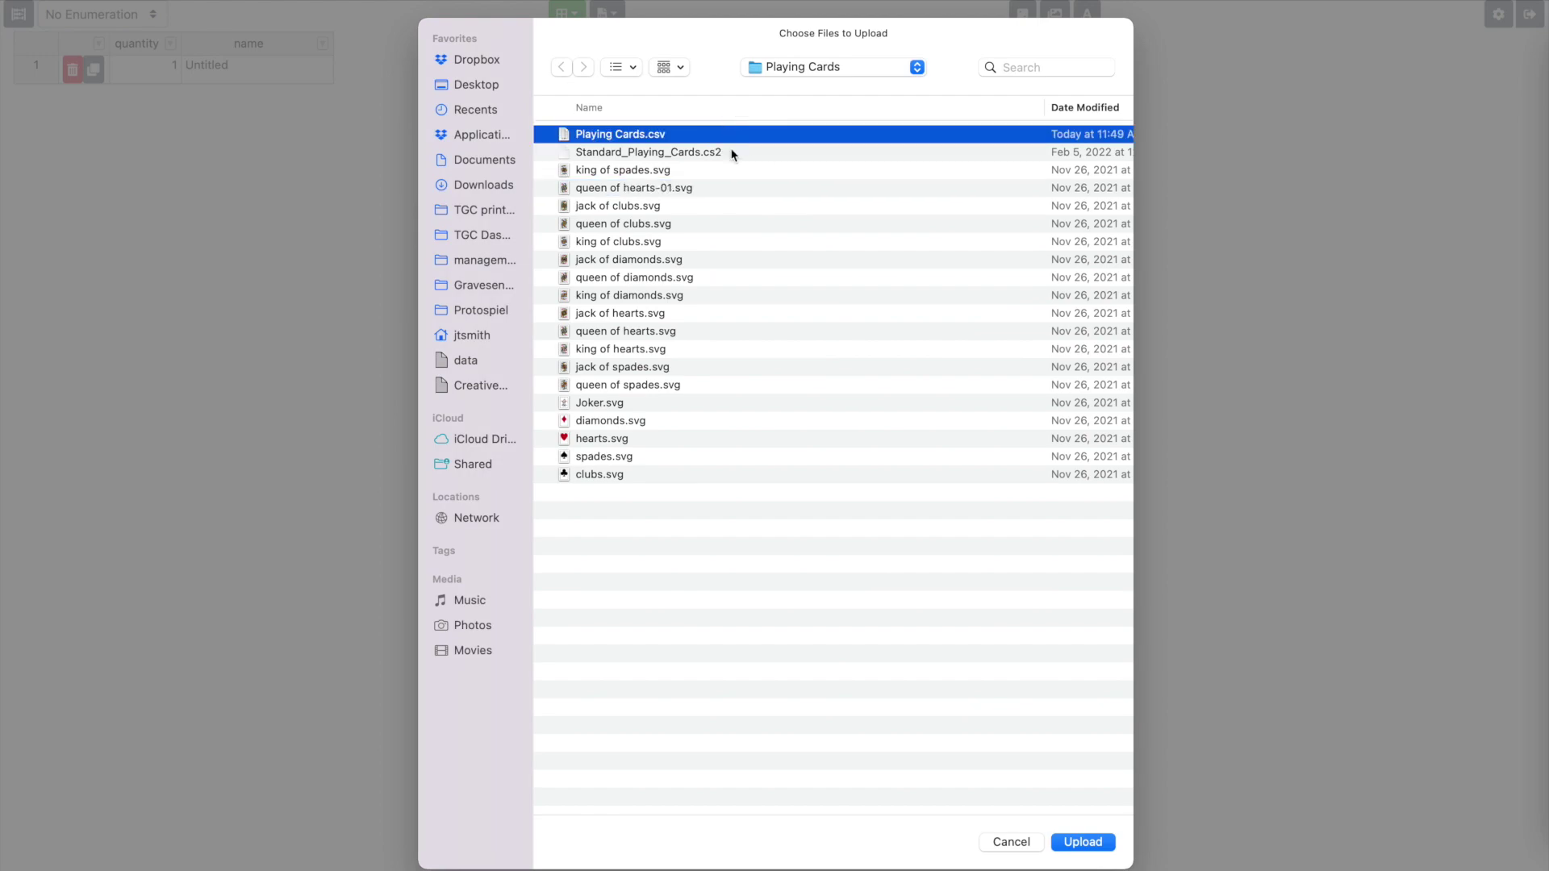
{"action": "left_click", "coordinate": [1082, 842]}
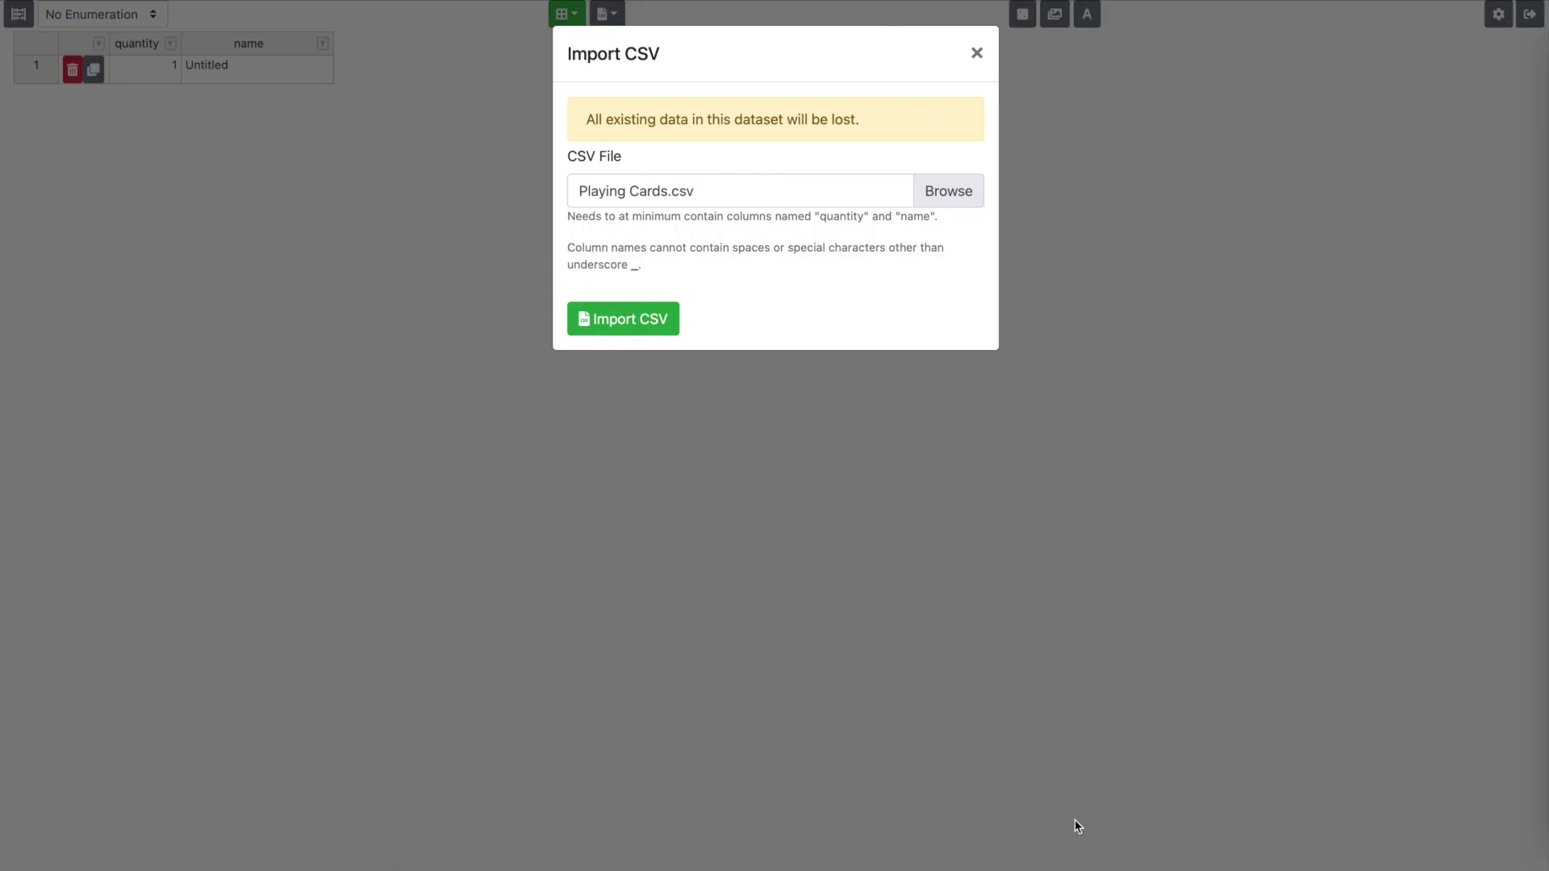
{"action": "left_click", "coordinate": [630, 323]}
{"action": "left_click", "coordinate": [937, 479]}
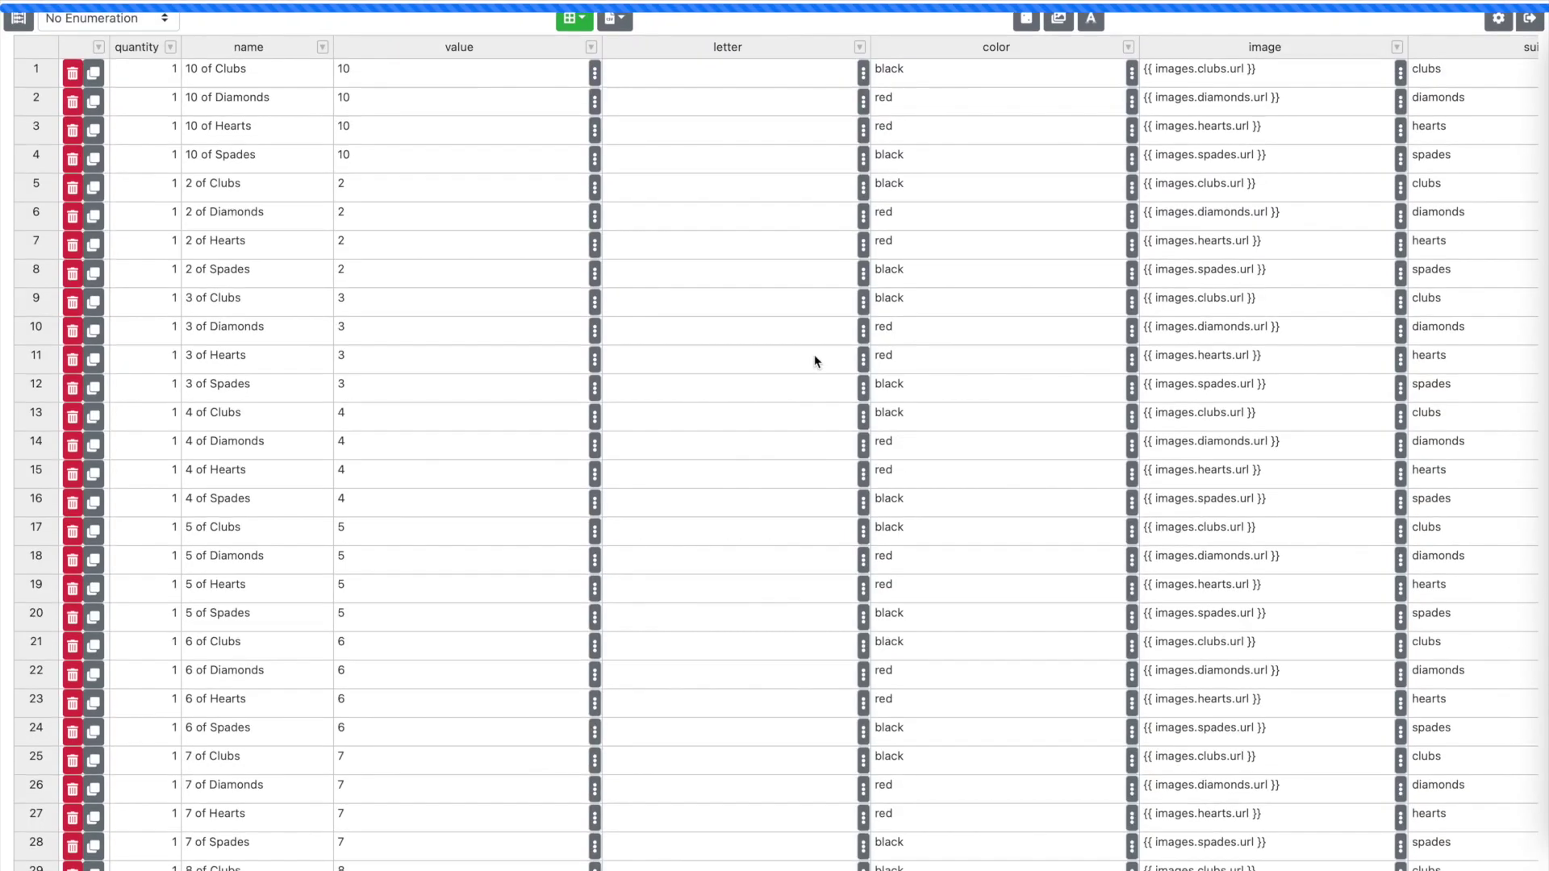
- Examine the imported card rows and their value, letter, color, image and suit columns
{"action": "scroll", "coordinate": [523, 555], "scroll_direction": "down", "scroll_amount": 10}
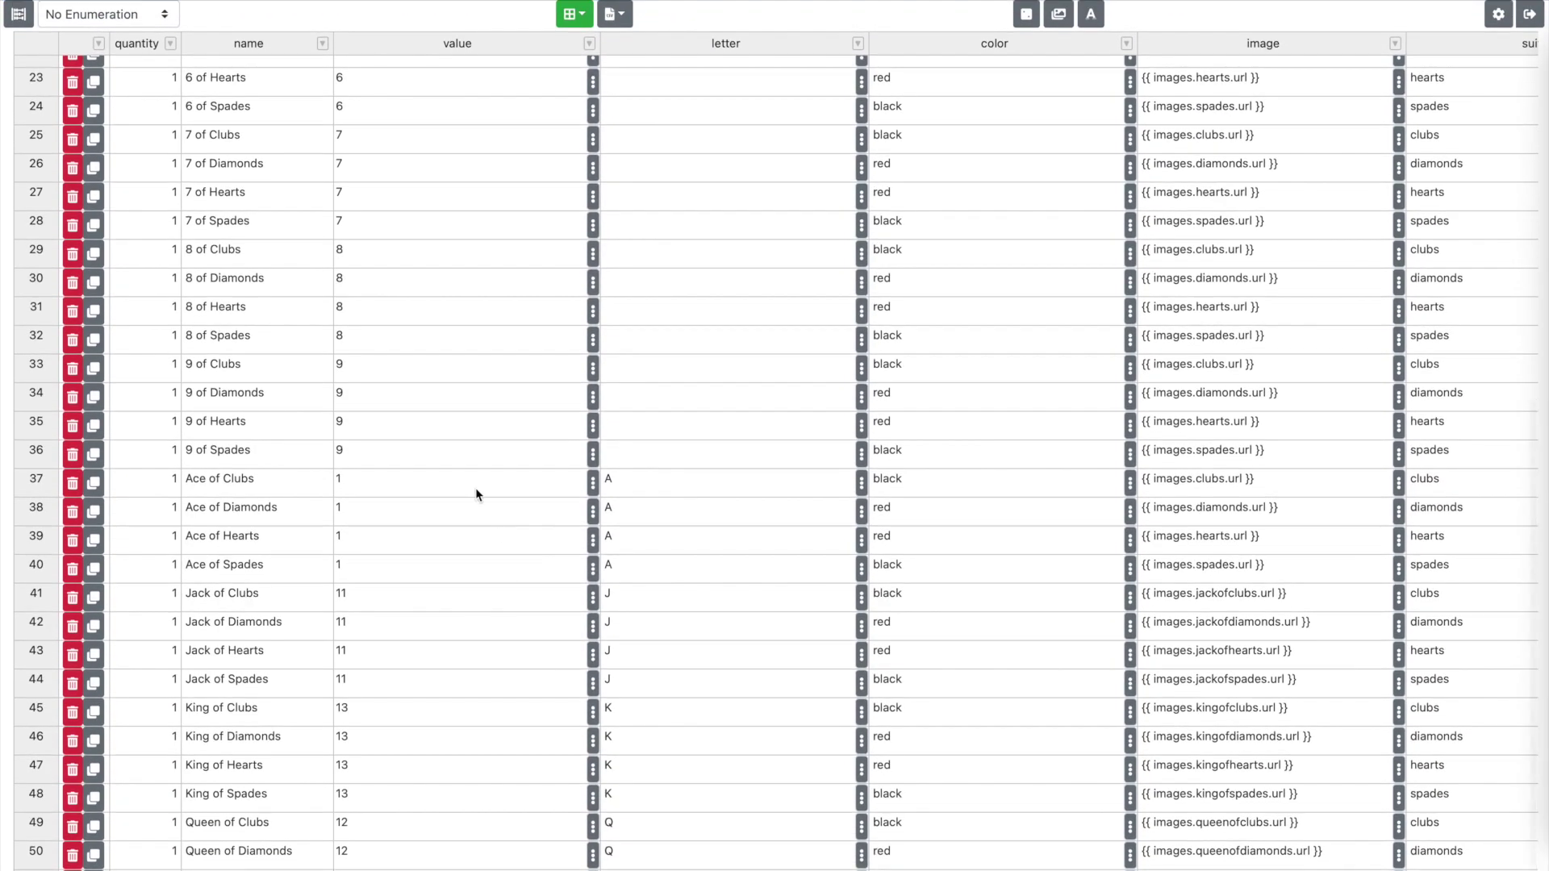
{"action": "scroll", "coordinate": [481, 501], "scroll_direction": "up", "scroll_amount": 10}
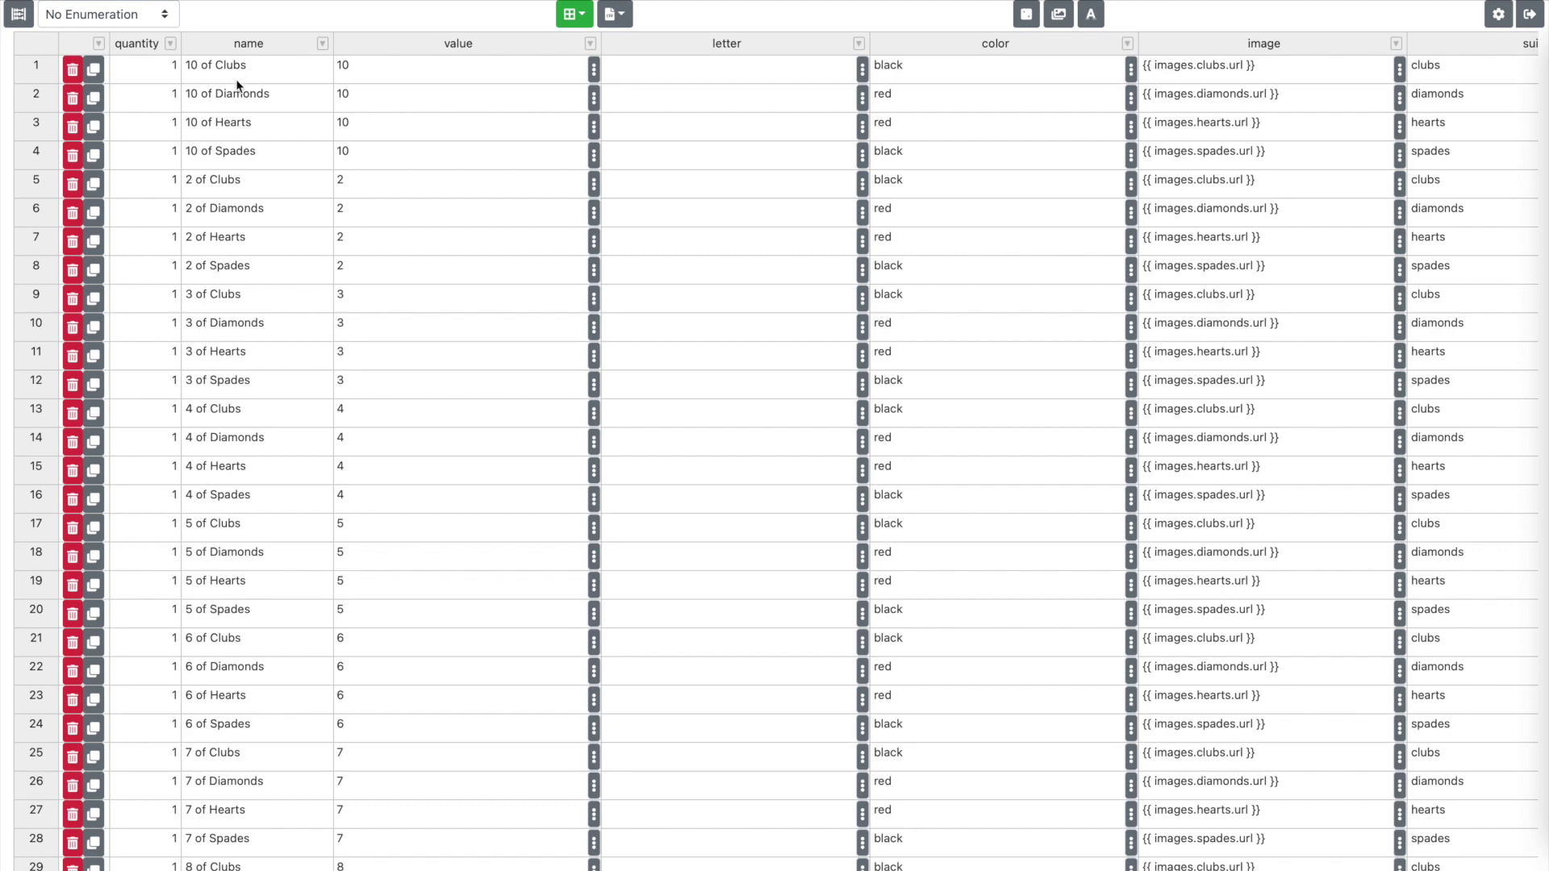
{"action": "scroll", "coordinate": [498, 520], "scroll_direction": "down", "scroll_amount": 1}
{"action": "scroll", "coordinate": [511, 535], "scroll_direction": "up", "scroll_amount": 1}
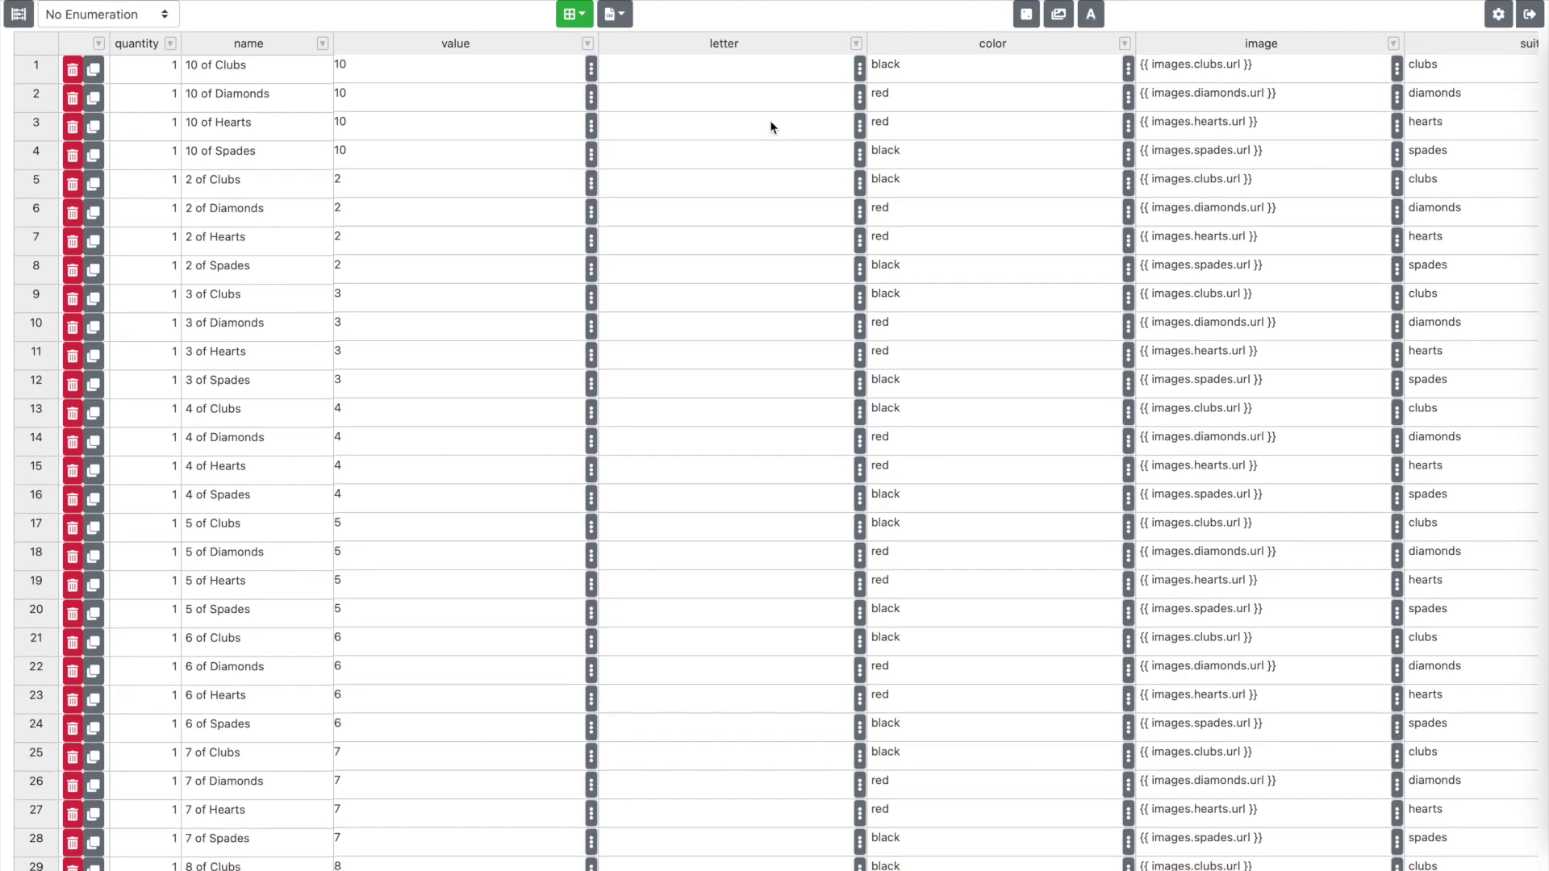
{"action": "scroll", "coordinate": [772, 127], "scroll_direction": "down", "scroll_amount": 8}
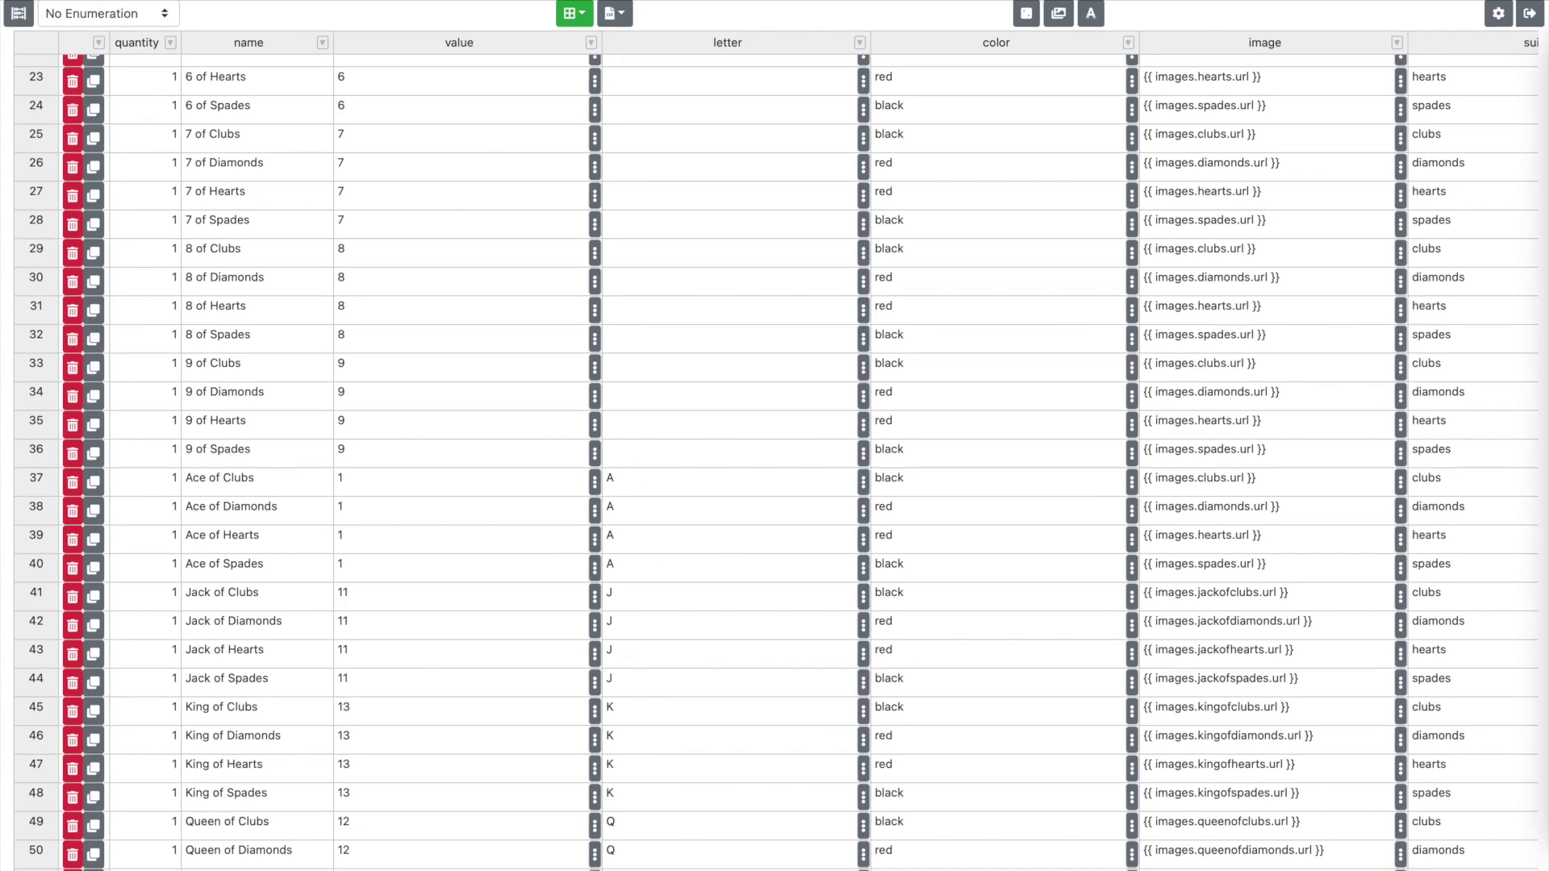
{"action": "scroll", "coordinate": [992, 460], "scroll_direction": "up", "scroll_amount": 8}
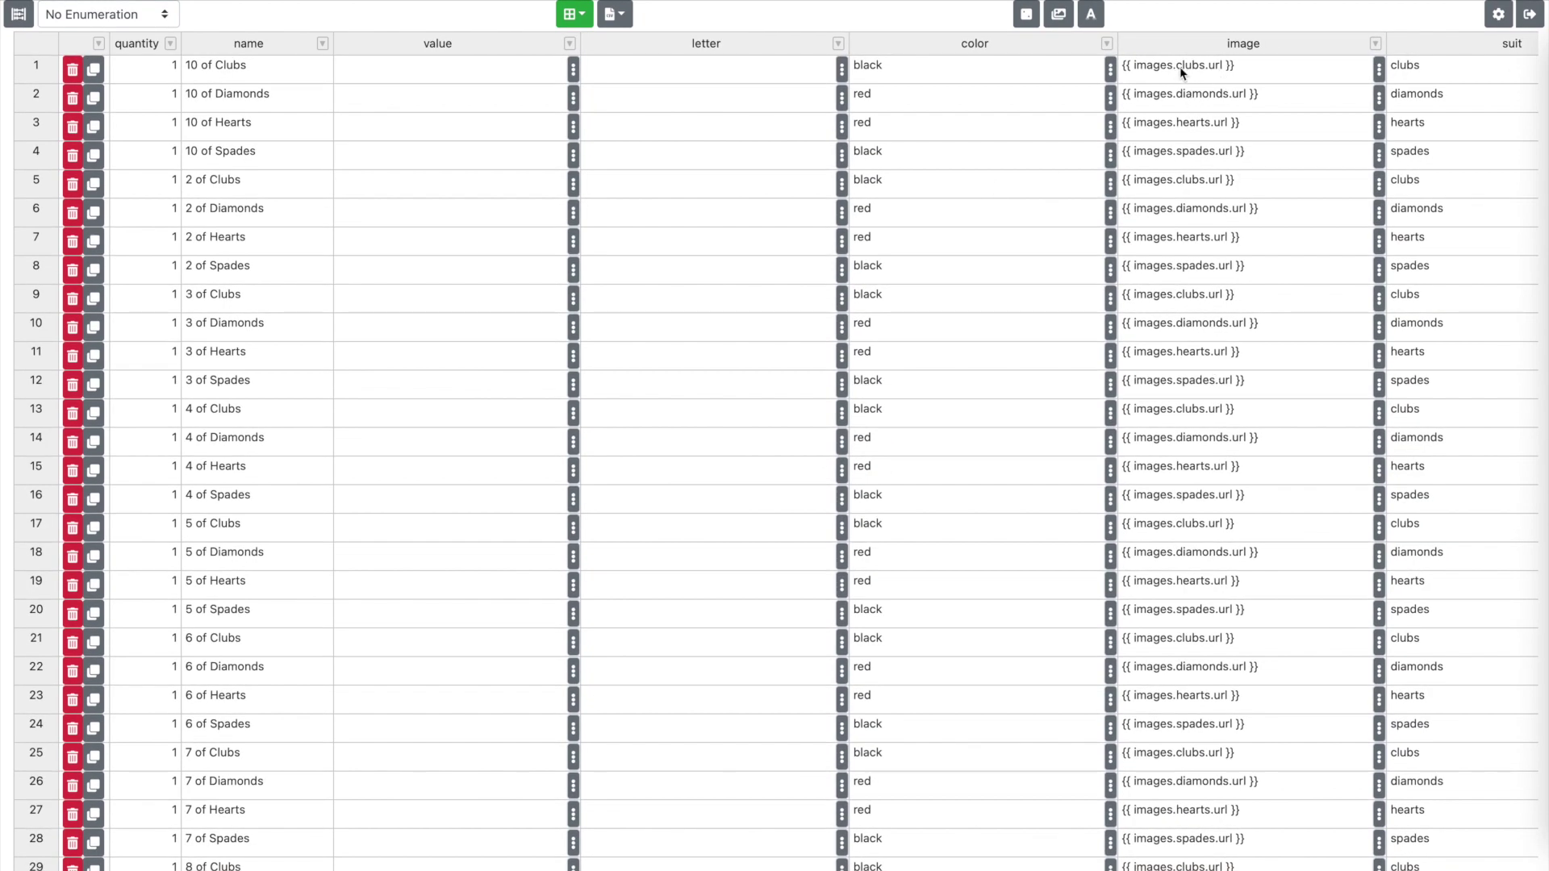
{"action": "scroll", "coordinate": [1191, 229], "scroll_direction": "down", "scroll_amount": 1}
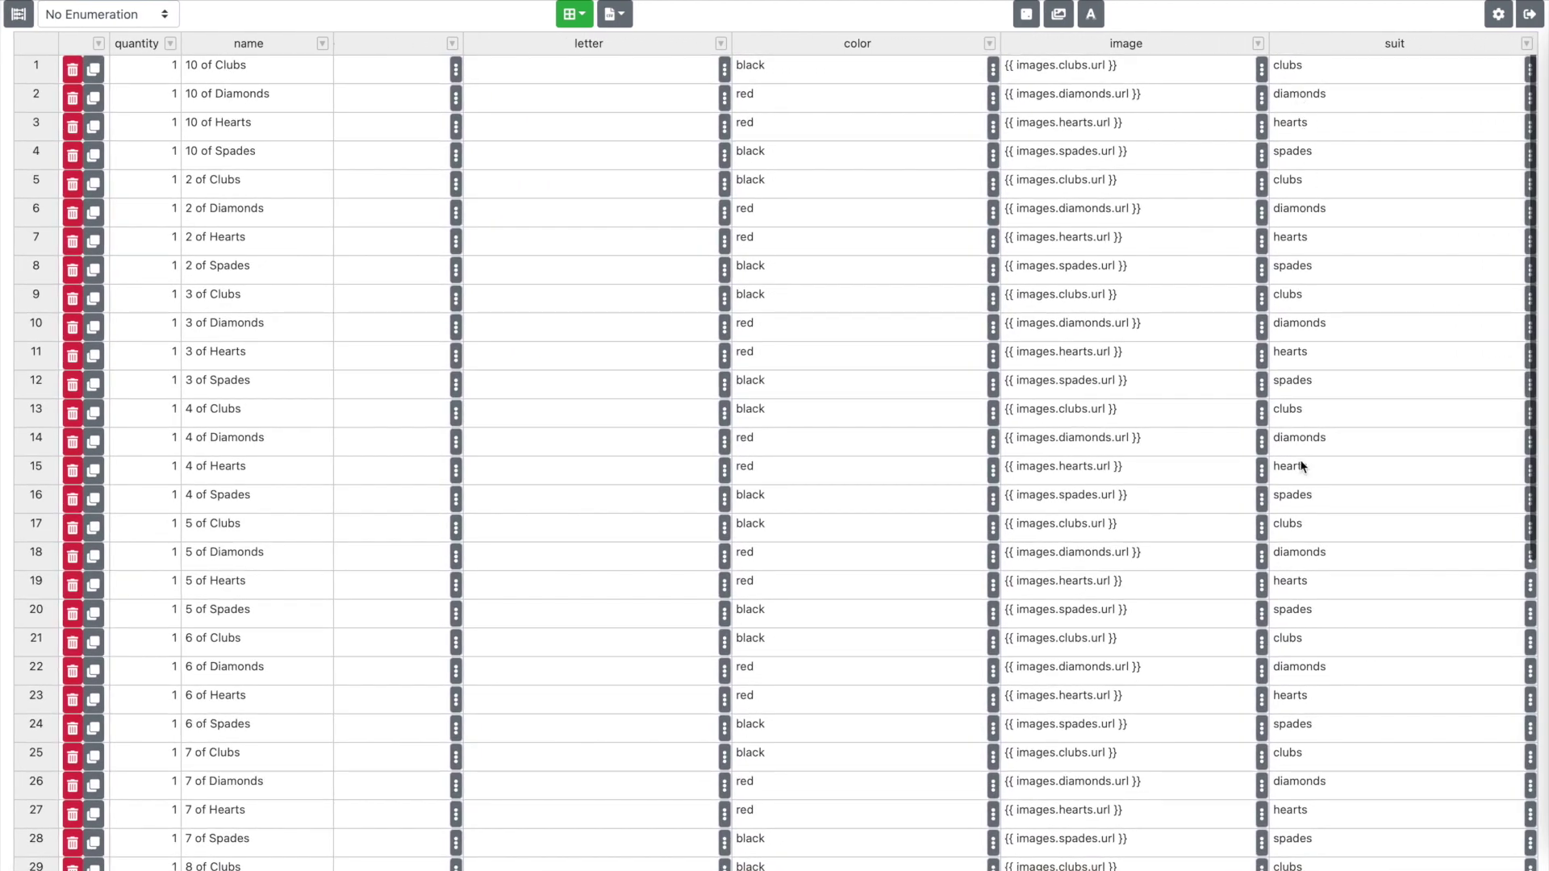
{"action": "scroll", "coordinate": [1301, 232], "scroll_direction": "down", "scroll_amount": 10}
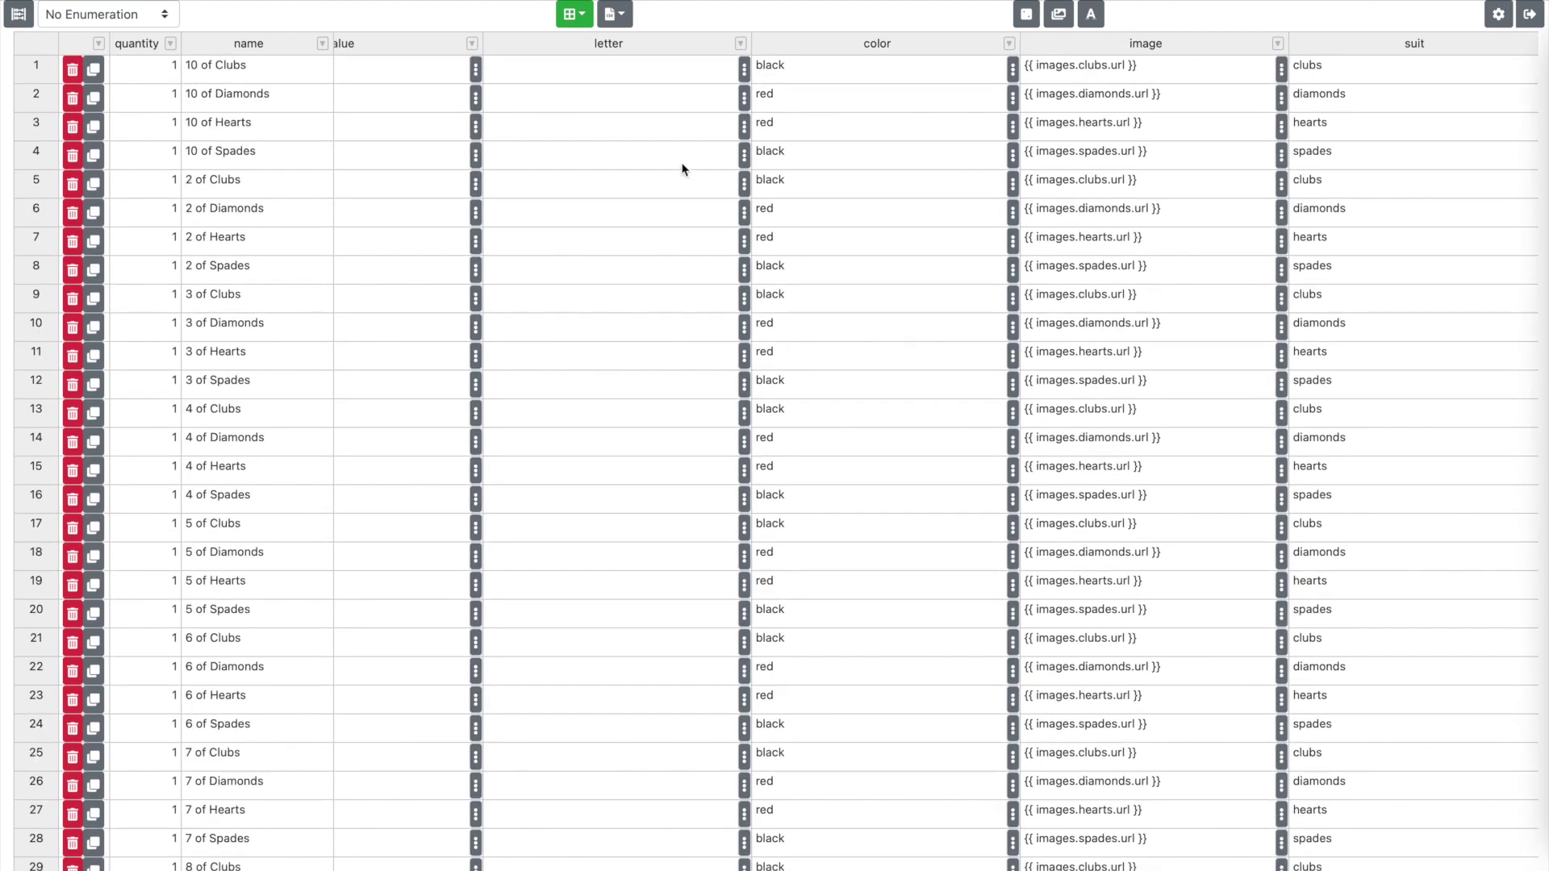
- Create an image folder named "spades" in the image manager
{"action": "left_click", "coordinate": [1059, 13]}
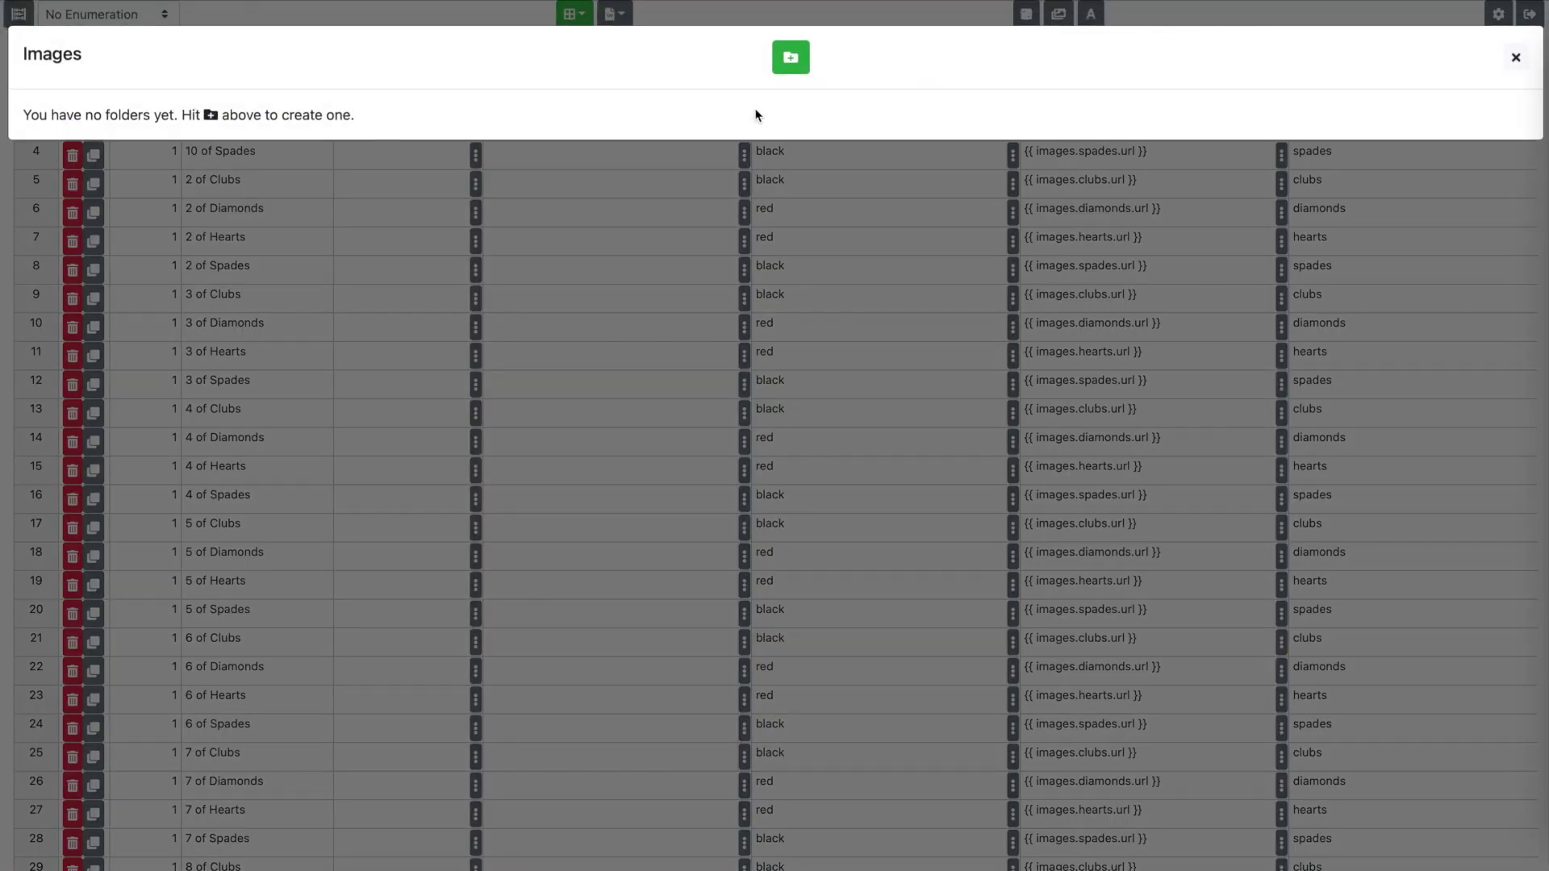
{"action": "left_click", "coordinate": [790, 57]}
{"action": "left_click", "coordinate": [749, 155]}
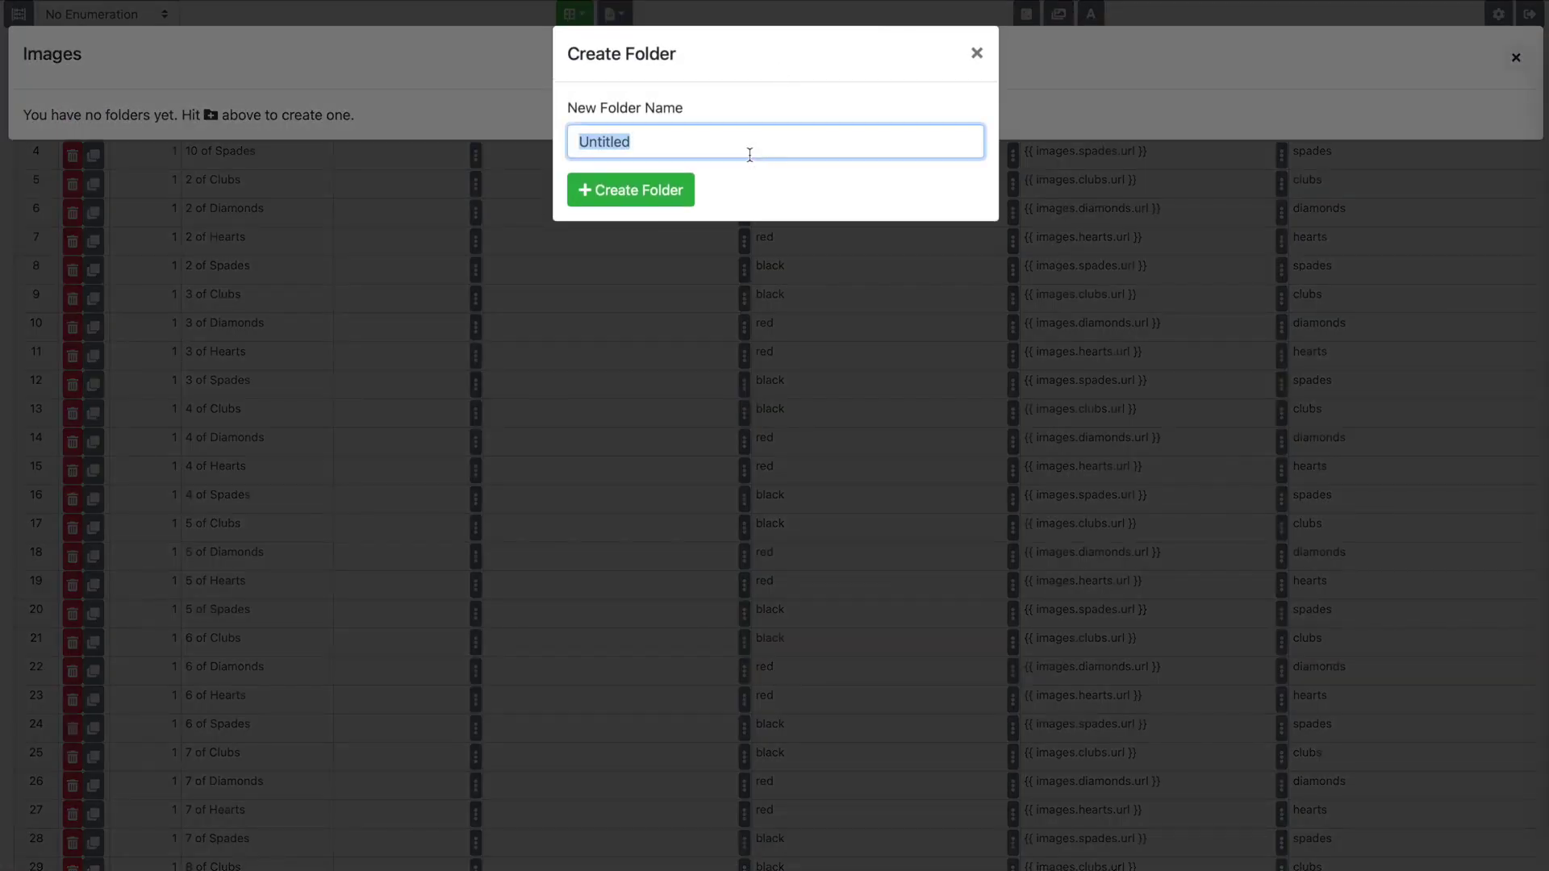
{"action": "type", "text": "sm"}
{"action": "key", "text": "BackSpace"}
{"action": "type", "text": "ui"}
{"action": "key", "text": "BackSpace"}
{"action": "key", "text": "BackSpace"}
{"action": "type", "text": "pades"}
{"action": "left_click", "coordinate": [654, 199]}
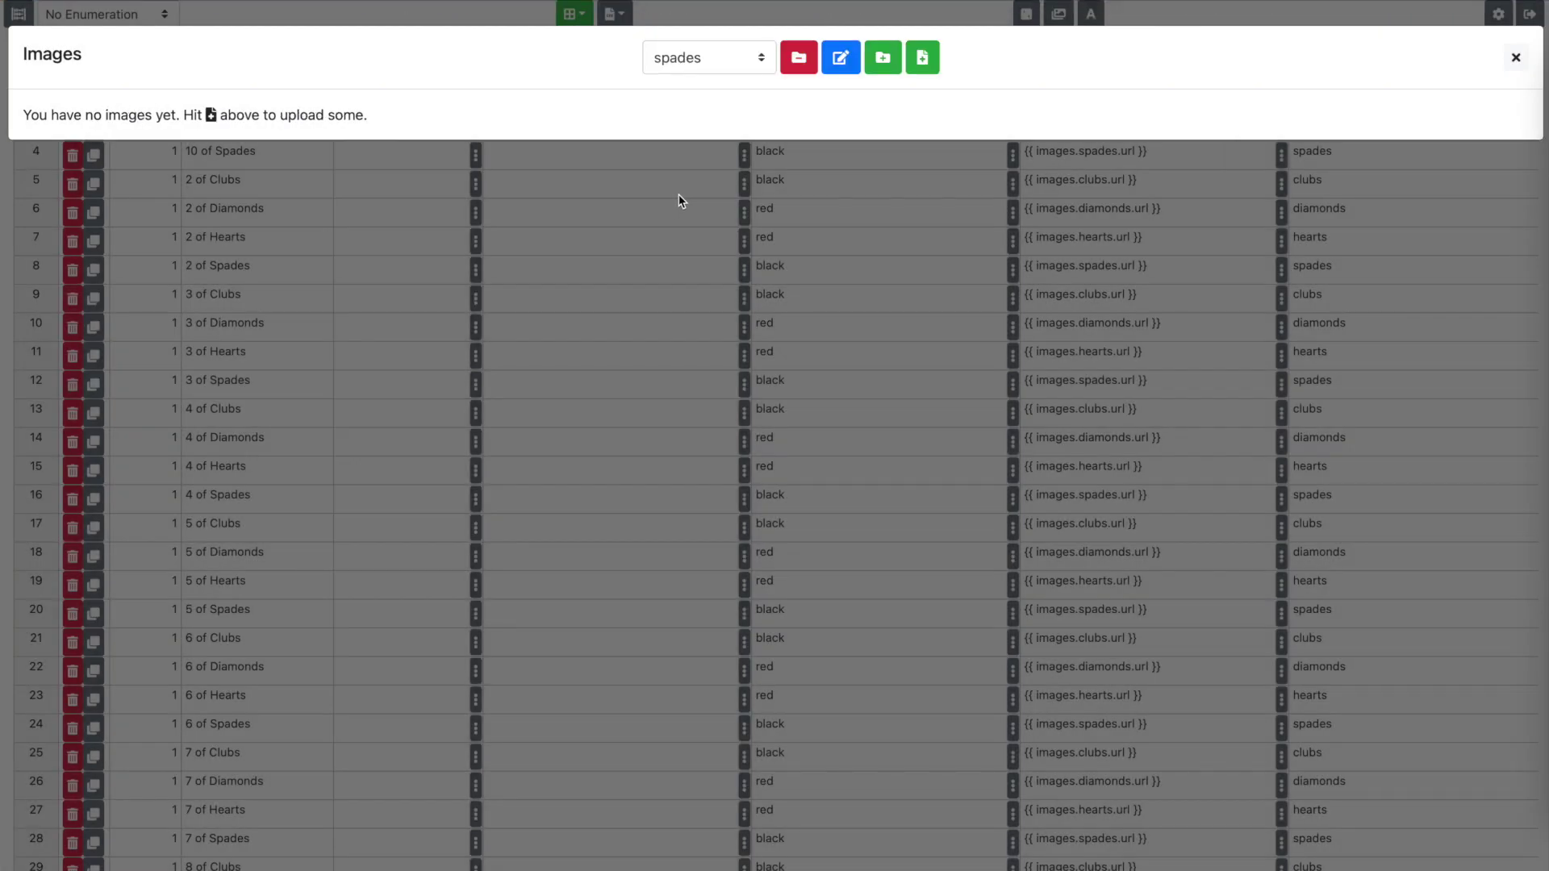
- Upload king of spades.svg, jack of spades.svg, queen of spades.svg and spades.svg to the spades folder
{"action": "left_click", "coordinate": [922, 57]}
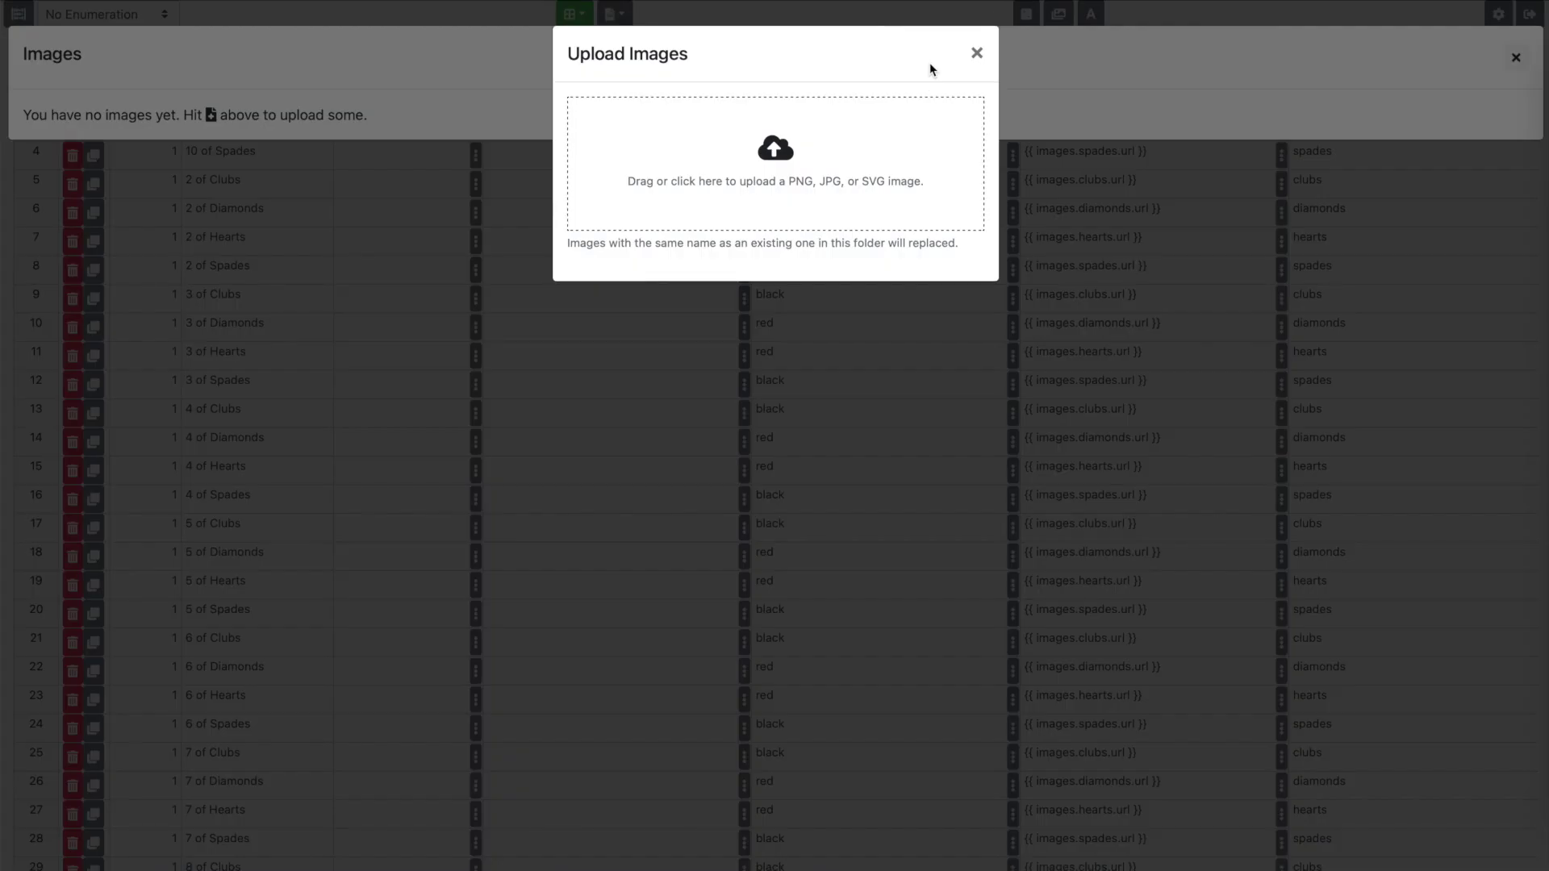
{"action": "left_click", "coordinate": [804, 211]}
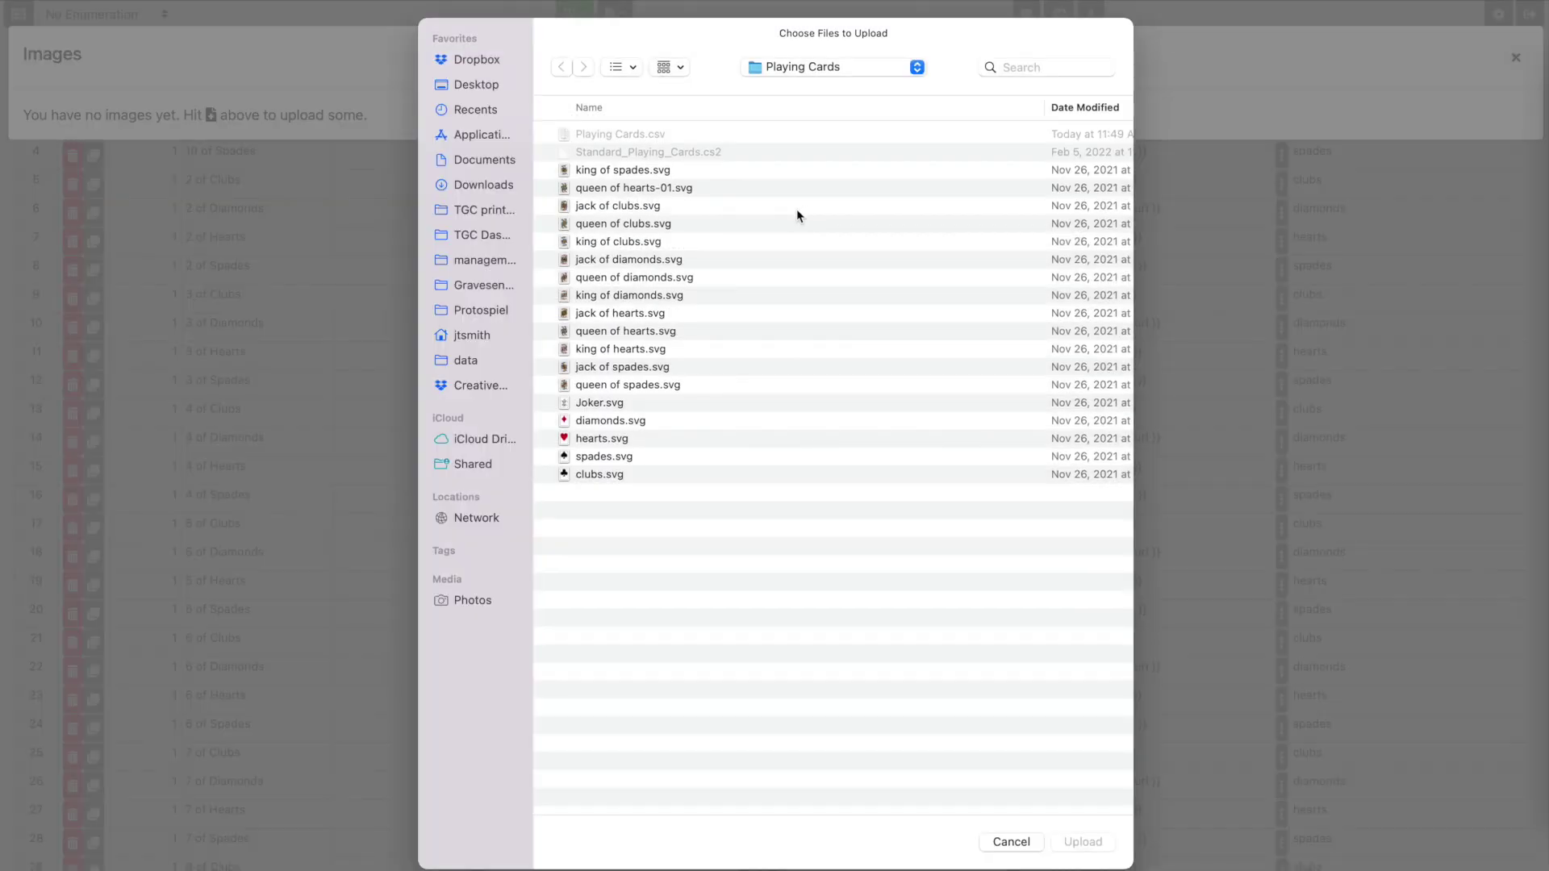
{"action": "left_click", "coordinate": [663, 172]}
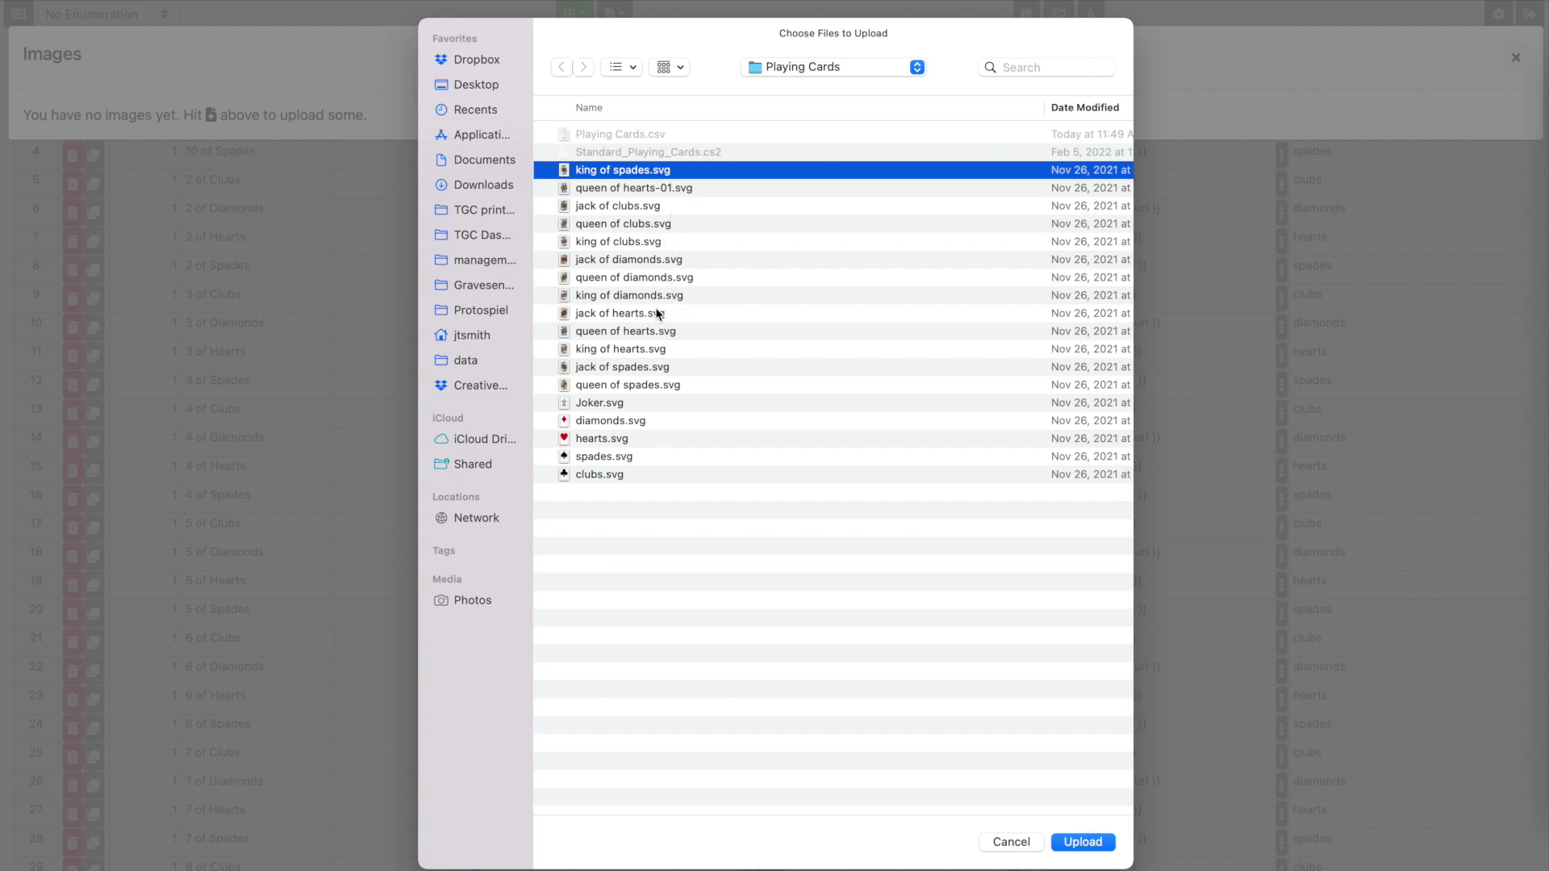
{"action": "left_click", "coordinate": [666, 367], "text": "super"}
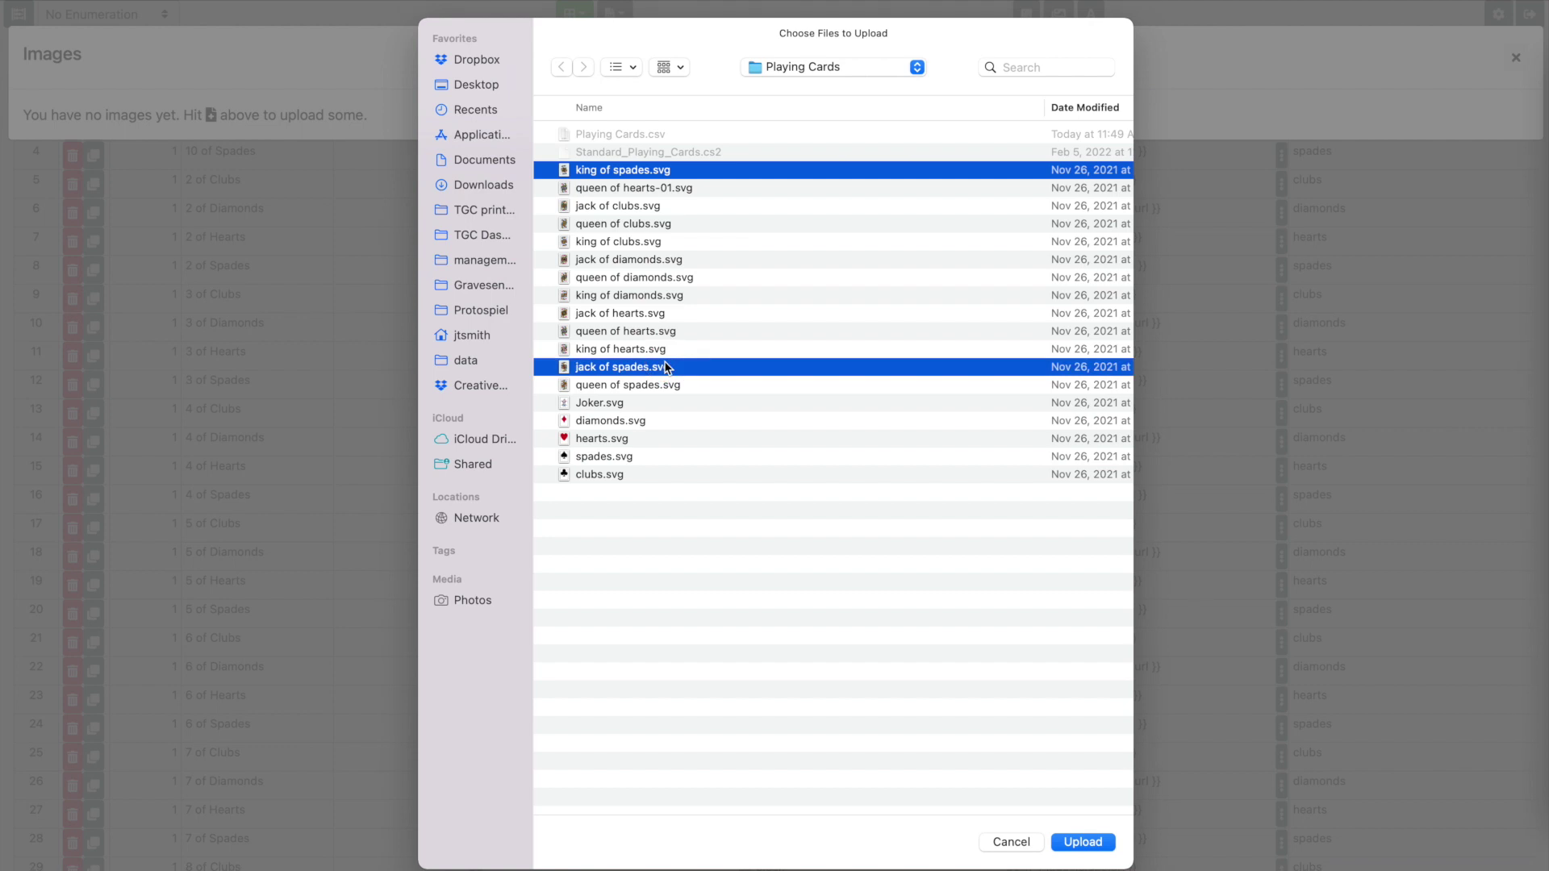
{"action": "left_click", "coordinate": [670, 385], "text": "super"}
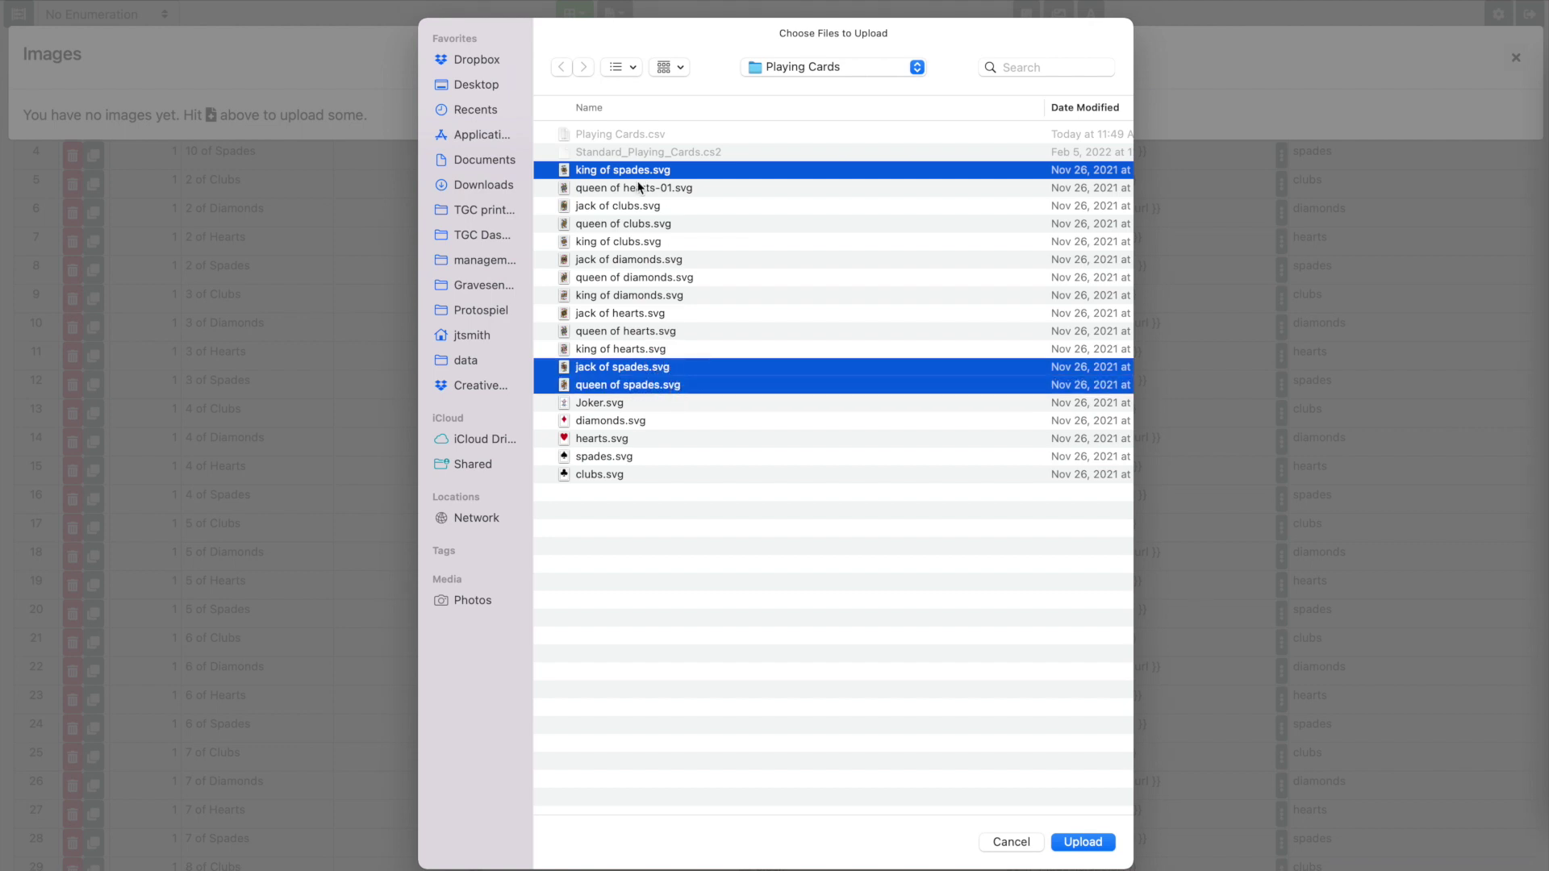
{"action": "left_click", "coordinate": [637, 458], "text": "super"}
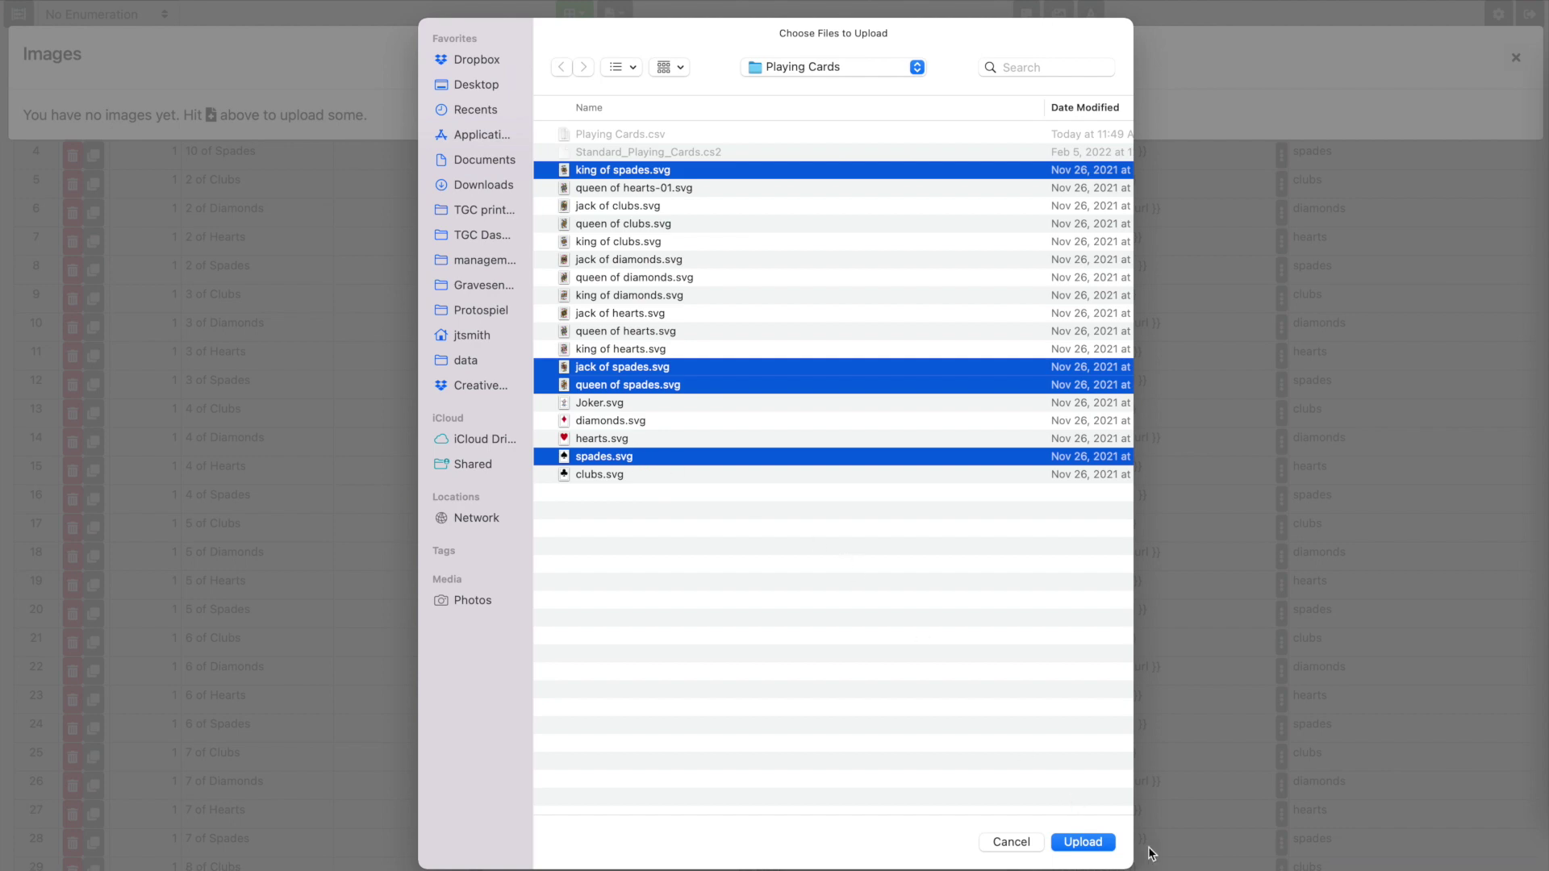
{"action": "left_click", "coordinate": [1105, 843]}
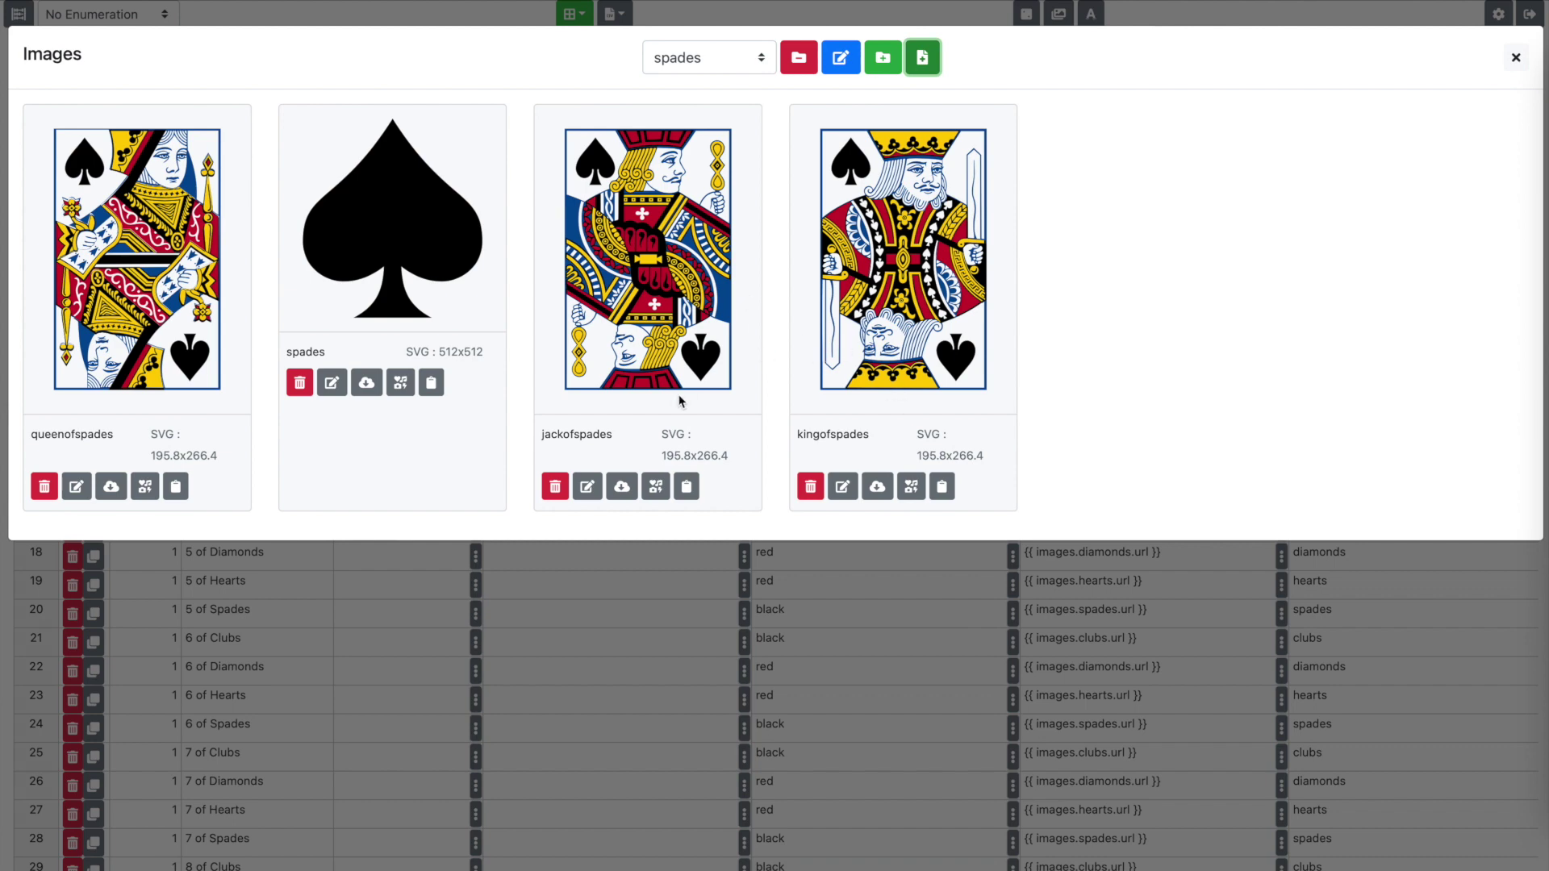
- Check the file type and dimensions listed for the jack of spades image
{"action": "left_click", "coordinate": [663, 455]}
{"action": "left_click_drag", "start_coordinate": [663, 455], "coordinate": [737, 462]}
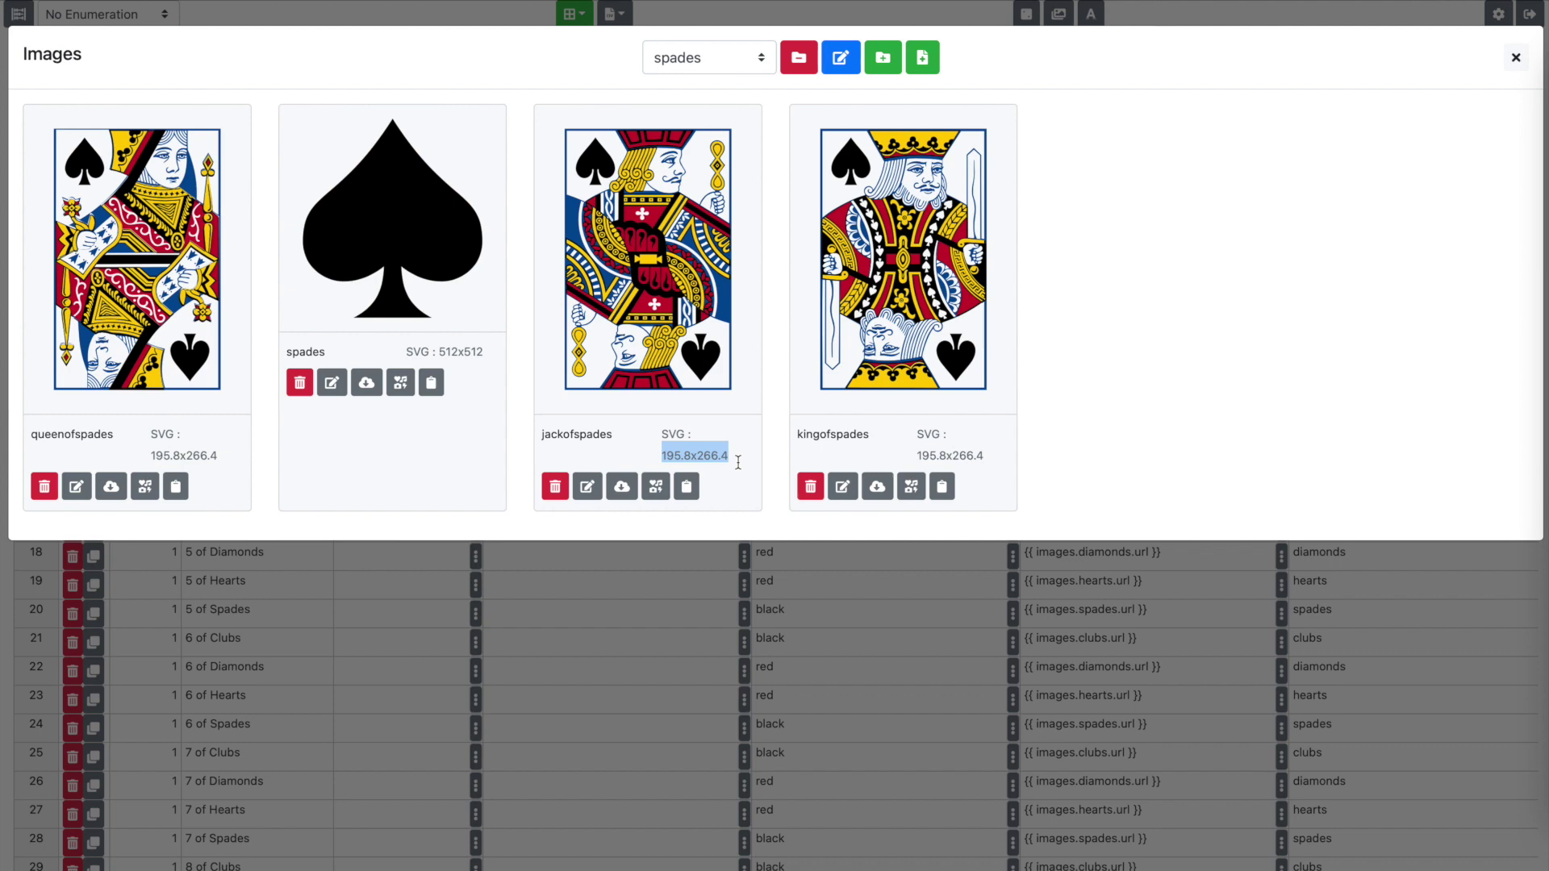
{"action": "triple_click", "coordinate": [708, 456]}
{"action": "double_click", "coordinate": [708, 456]}
{"action": "left_click", "coordinate": [681, 440]}
{"action": "double_click", "coordinate": [672, 436]}
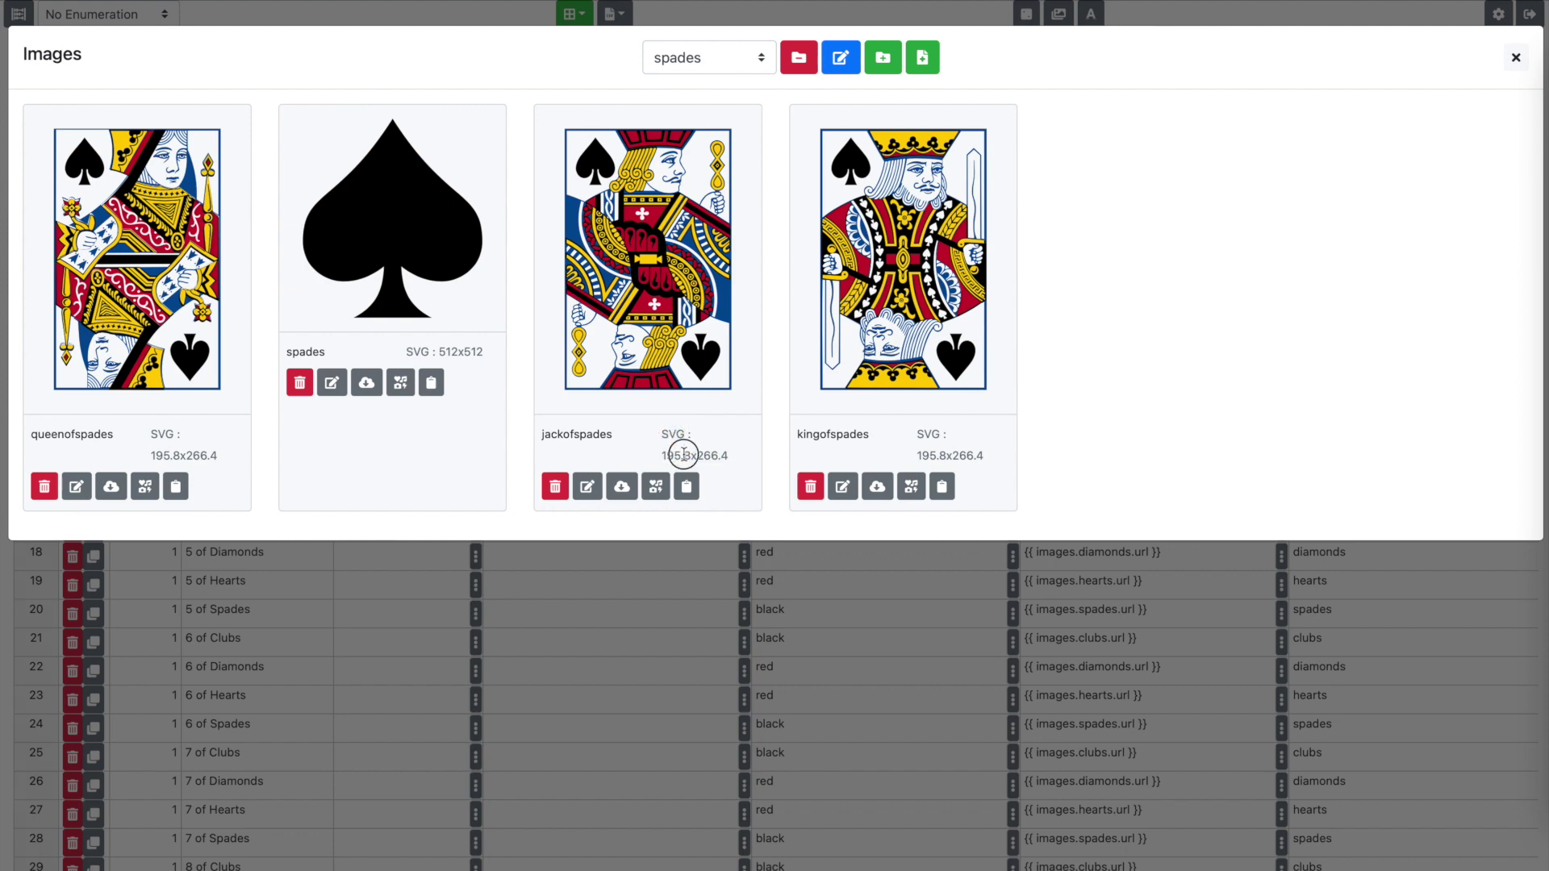
{"action": "triple_click", "coordinate": [683, 454]}
{"action": "left_click", "coordinate": [696, 457]}
- Mark the plain spades suit image as an icon and highlight its name
{"action": "left_click", "coordinate": [405, 393]}
{"action": "double_click", "coordinate": [306, 348]}
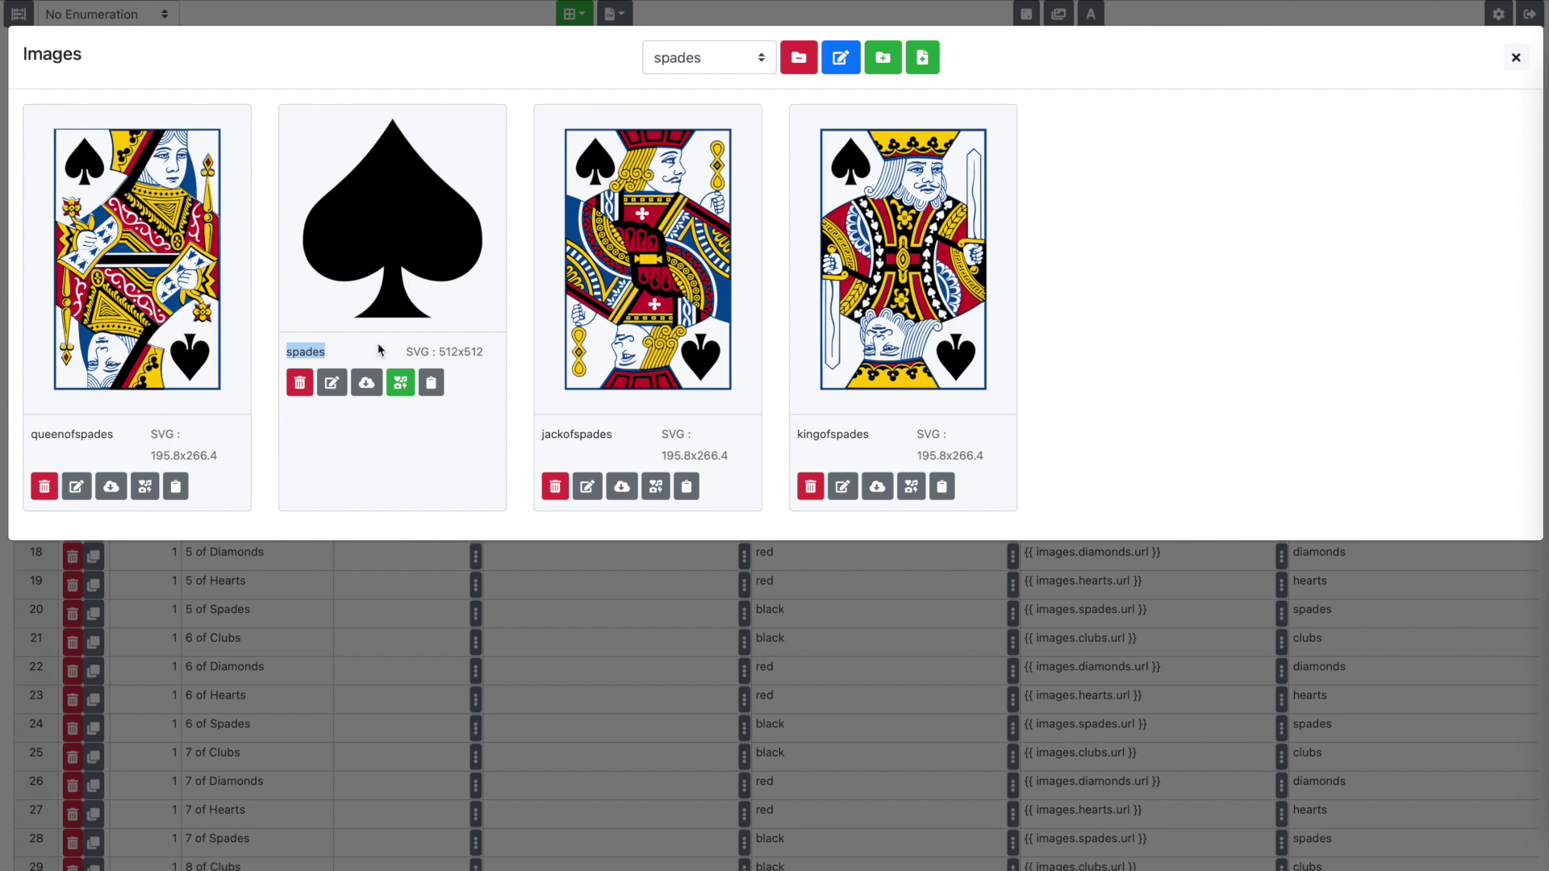
{"action": "left_click", "coordinate": [339, 352]}
{"action": "double_click", "coordinate": [308, 353]}
- Create another image folder named "hearts"
{"action": "left_click", "coordinate": [882, 71]}
{"action": "left_click", "coordinate": [737, 138]}
{"action": "type", "text": "hearts"}
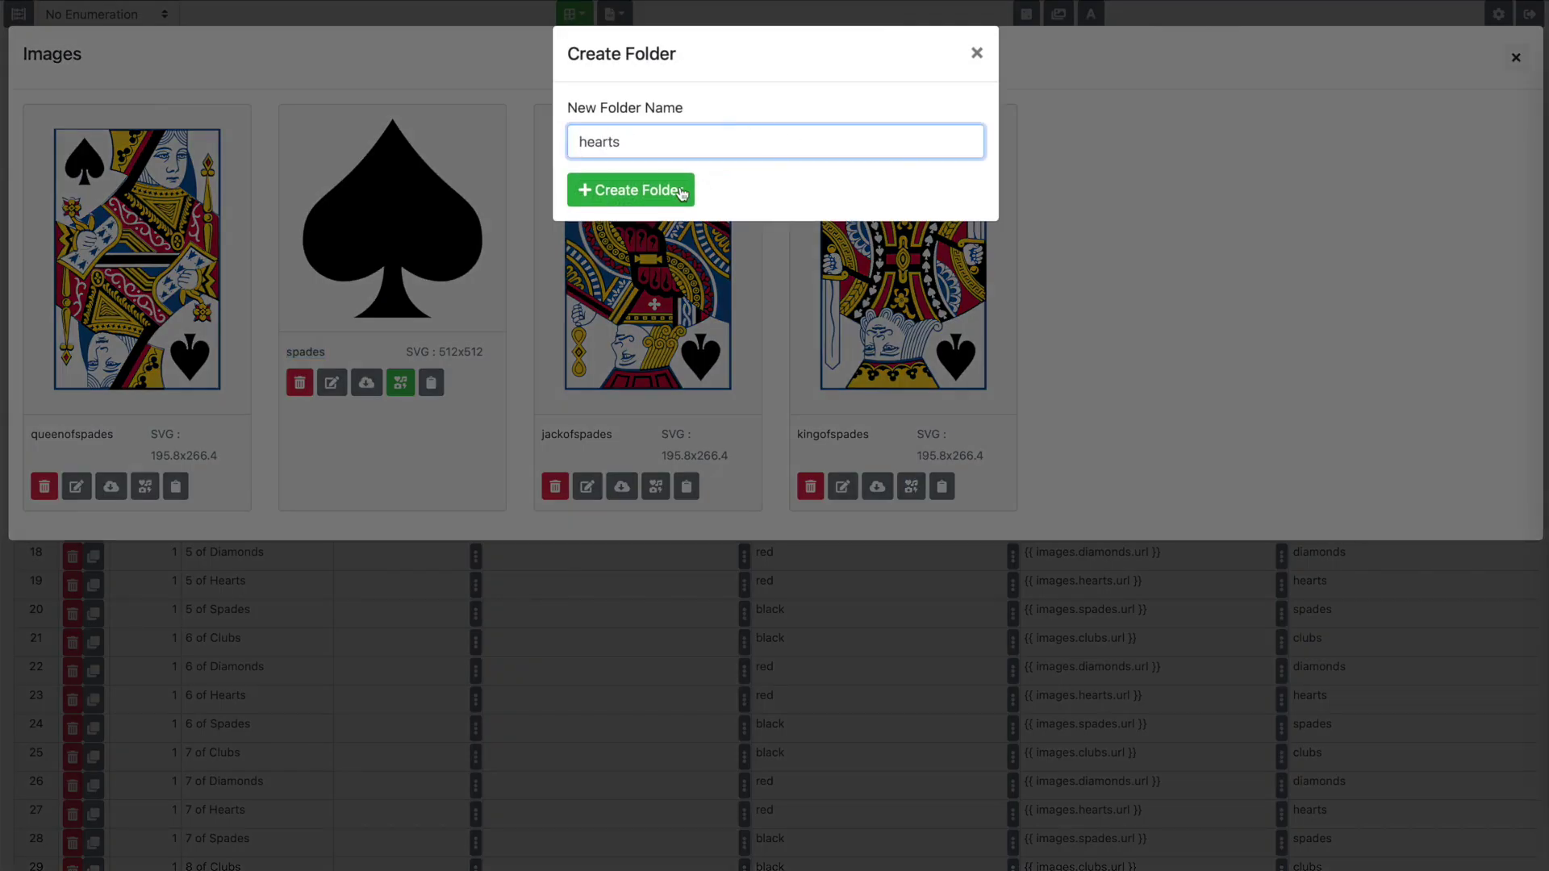
{"action": "left_click", "coordinate": [682, 191]}
- Upload the jack, queen and king of hearts SVGs plus hearts.svg to the hearts folder, leaving out queen of hearts-01.svg
{"action": "left_click", "coordinate": [660, 219]}
{"action": "left_click", "coordinate": [676, 313], "text": "super"}
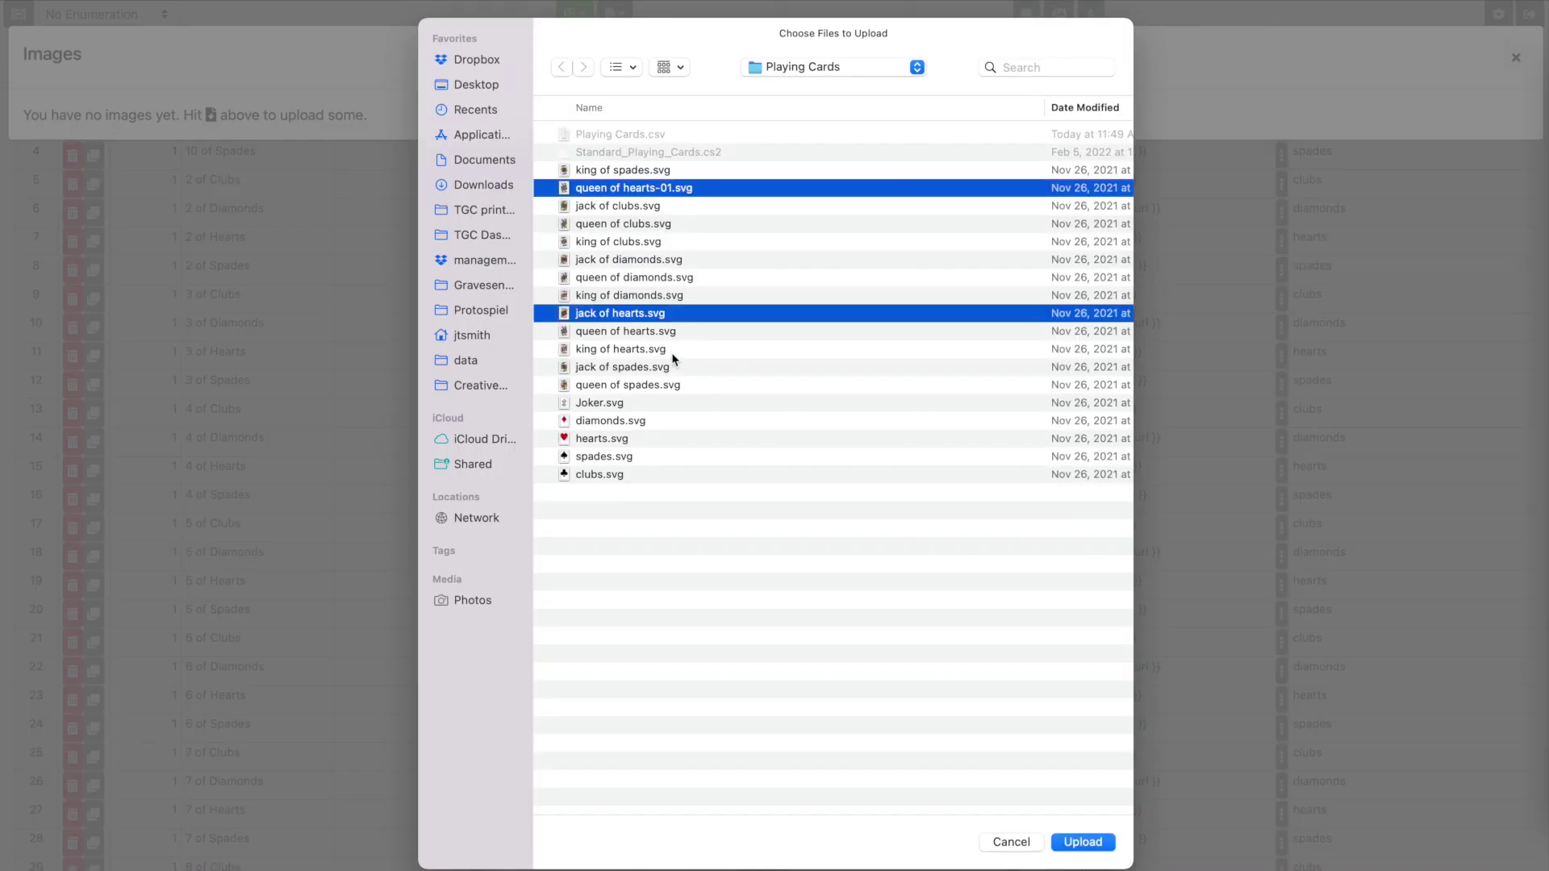
{"action": "left_click", "coordinate": [674, 355], "text": "shift"}
{"action": "left_click", "coordinate": [633, 187], "text": "super"}
{"action": "left_click", "coordinate": [726, 438], "text": "super"}
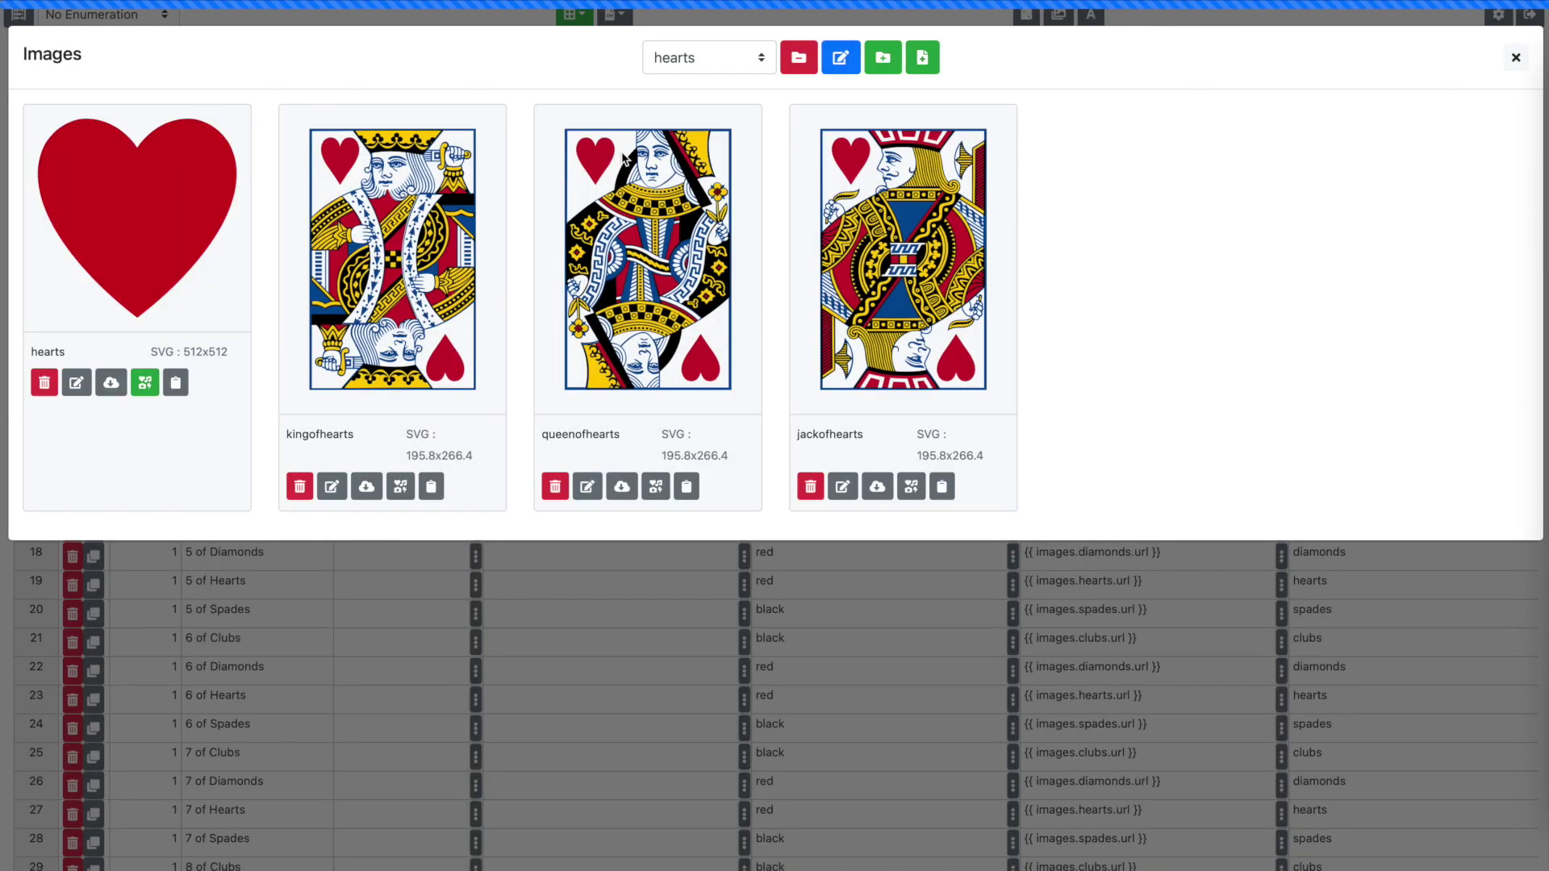
- Create a "diamonds" image folder and upload the jack, queen and king of diamonds SVGs plus diamonds.svg to it
{"action": "left_click", "coordinate": [882, 57]}
{"action": "type", "text": "diamonds"}
{"action": "left_click", "coordinate": [657, 190]}
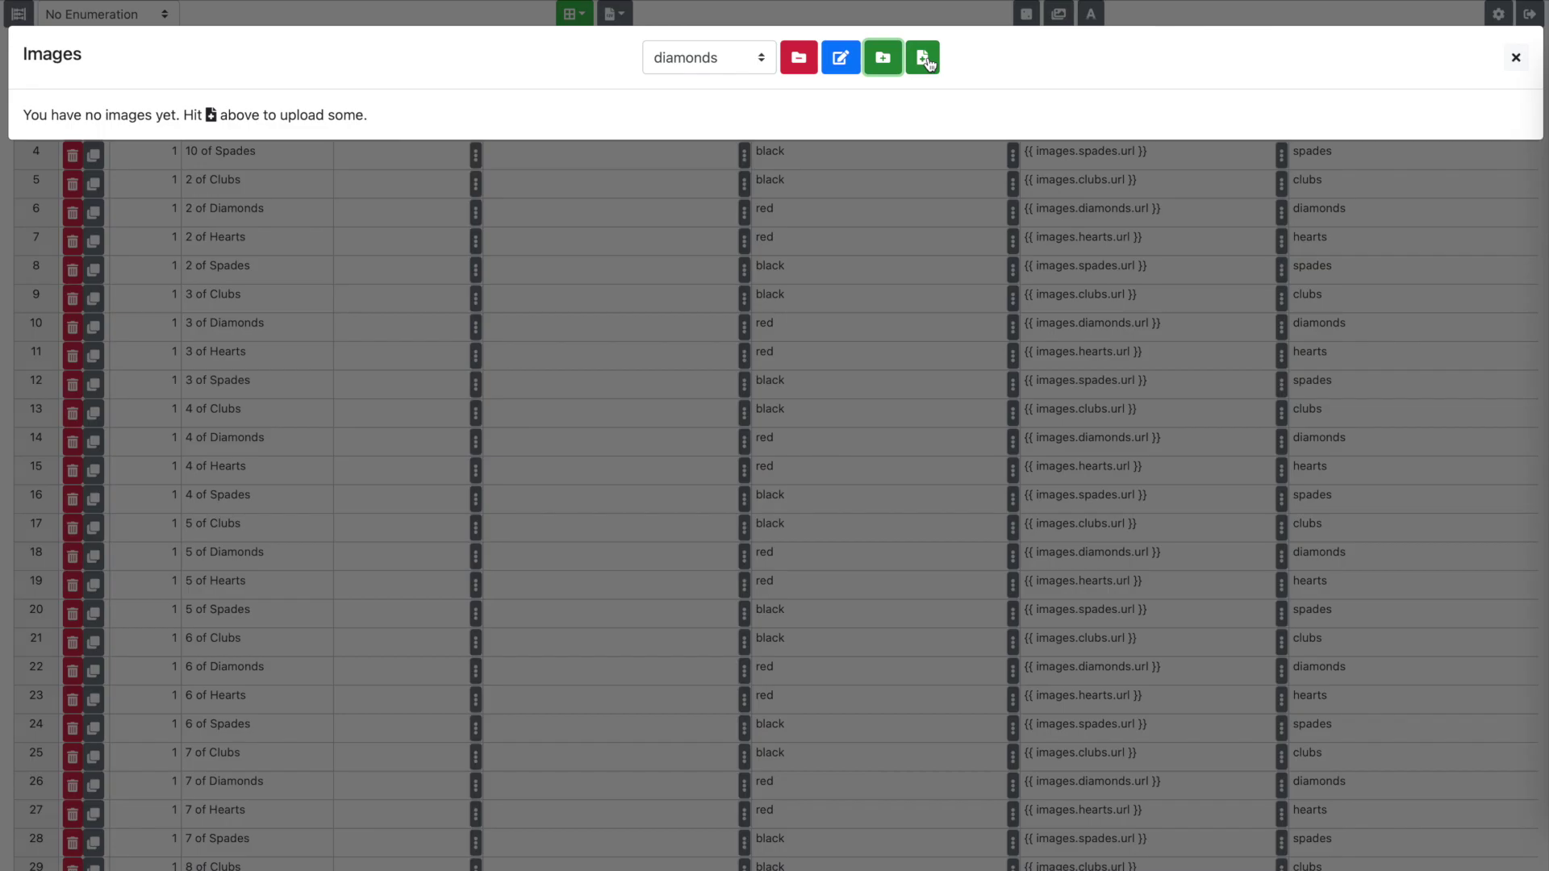
{"action": "left_click", "coordinate": [928, 64]}
{"action": "left_click", "coordinate": [656, 253]}
{"action": "left_click", "coordinate": [665, 309], "text": "shift"}
{"action": "left_click", "coordinate": [669, 595], "text": "super"}
{"action": "left_click", "coordinate": [1079, 841]}
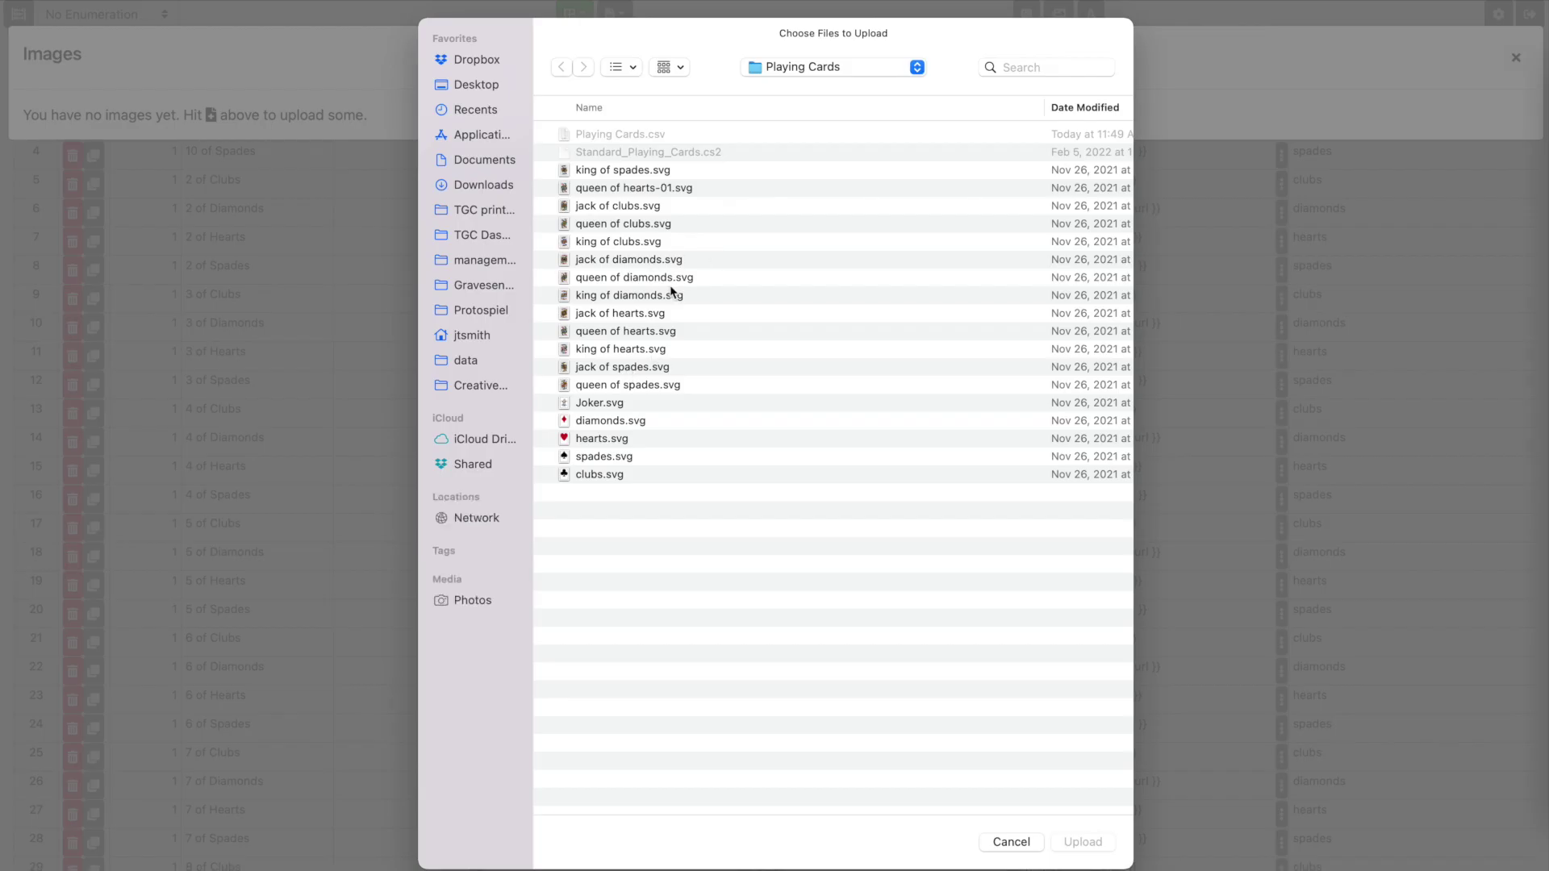
- Upload the jack, queen and king of clubs SVGs plus clubs.svg to the clubs folder and close the image manager
{"action": "left_click", "coordinate": [618, 241]}
{"action": "left_click", "coordinate": [617, 205], "text": "shift"}
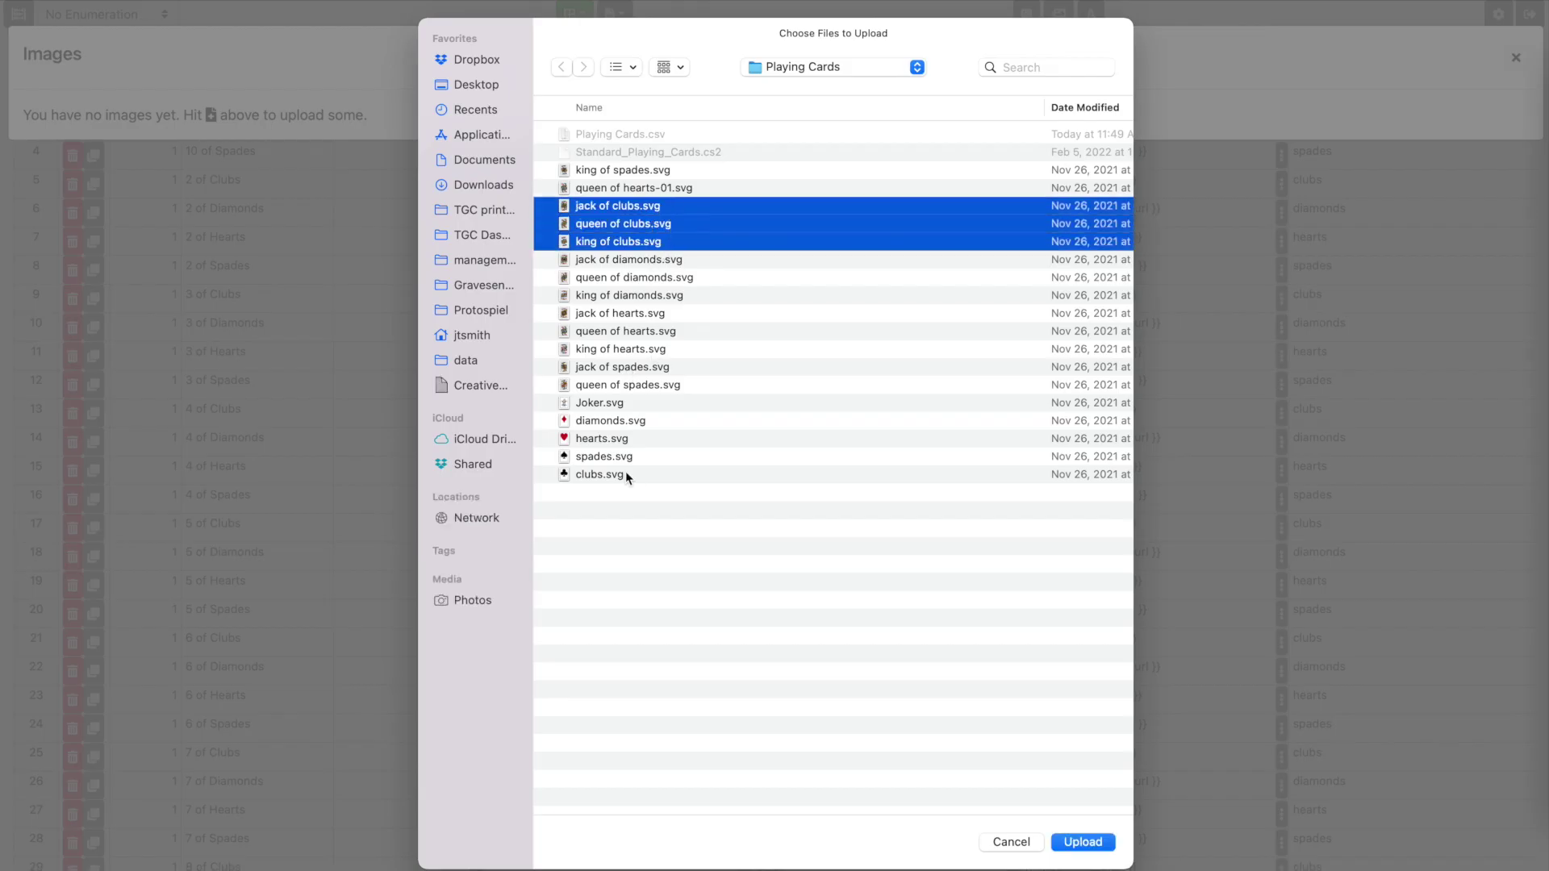
{"action": "left_click", "coordinate": [633, 476], "text": "super"}
{"action": "left_click", "coordinate": [1083, 842]}
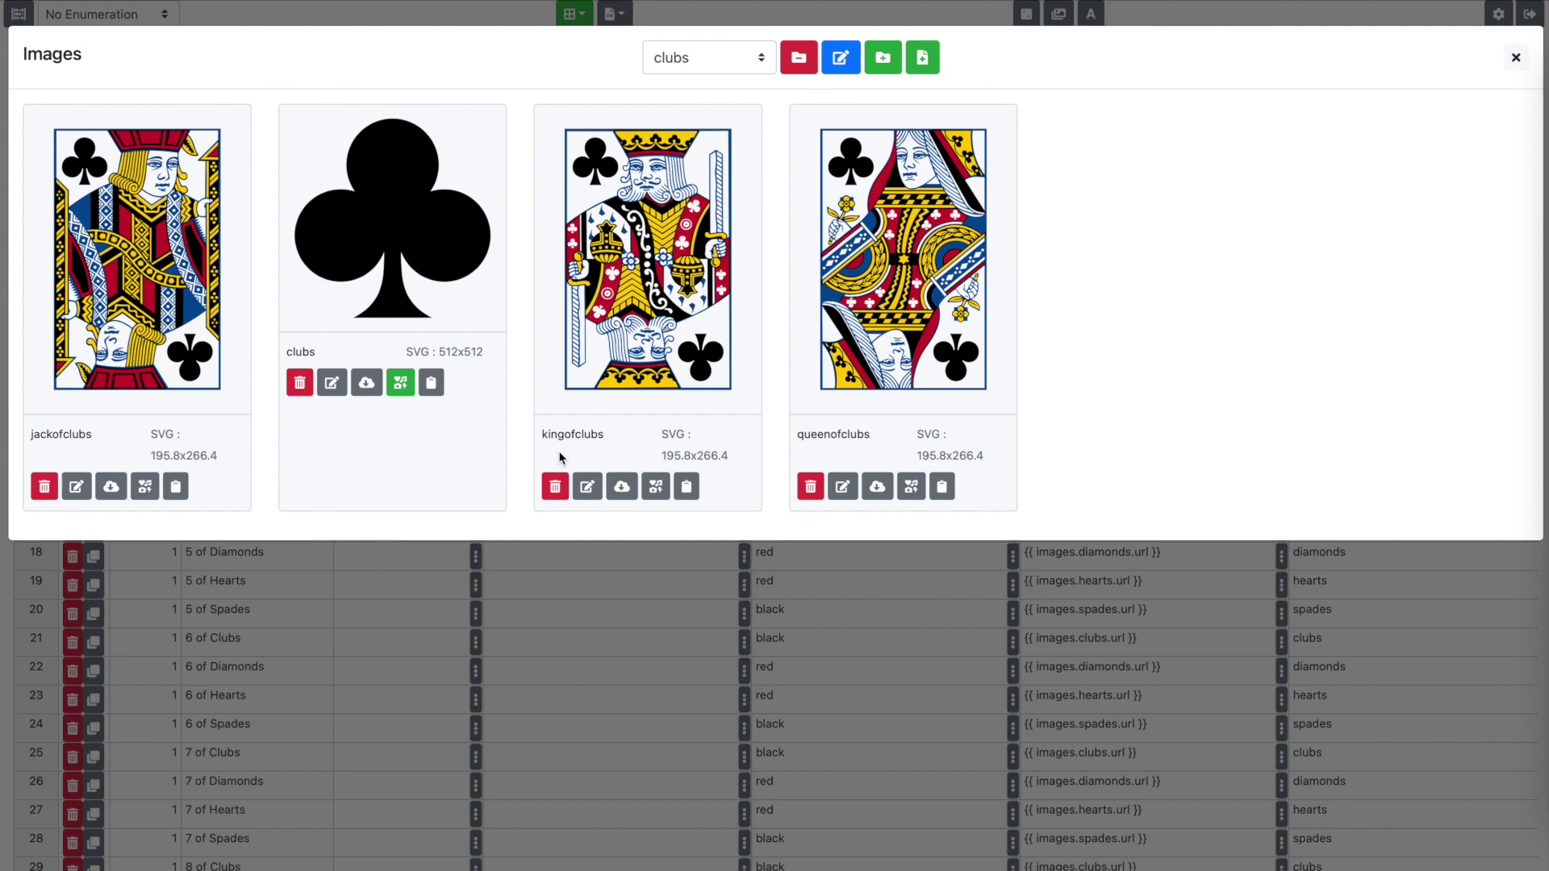
{"action": "left_click", "coordinate": [1515, 57]}
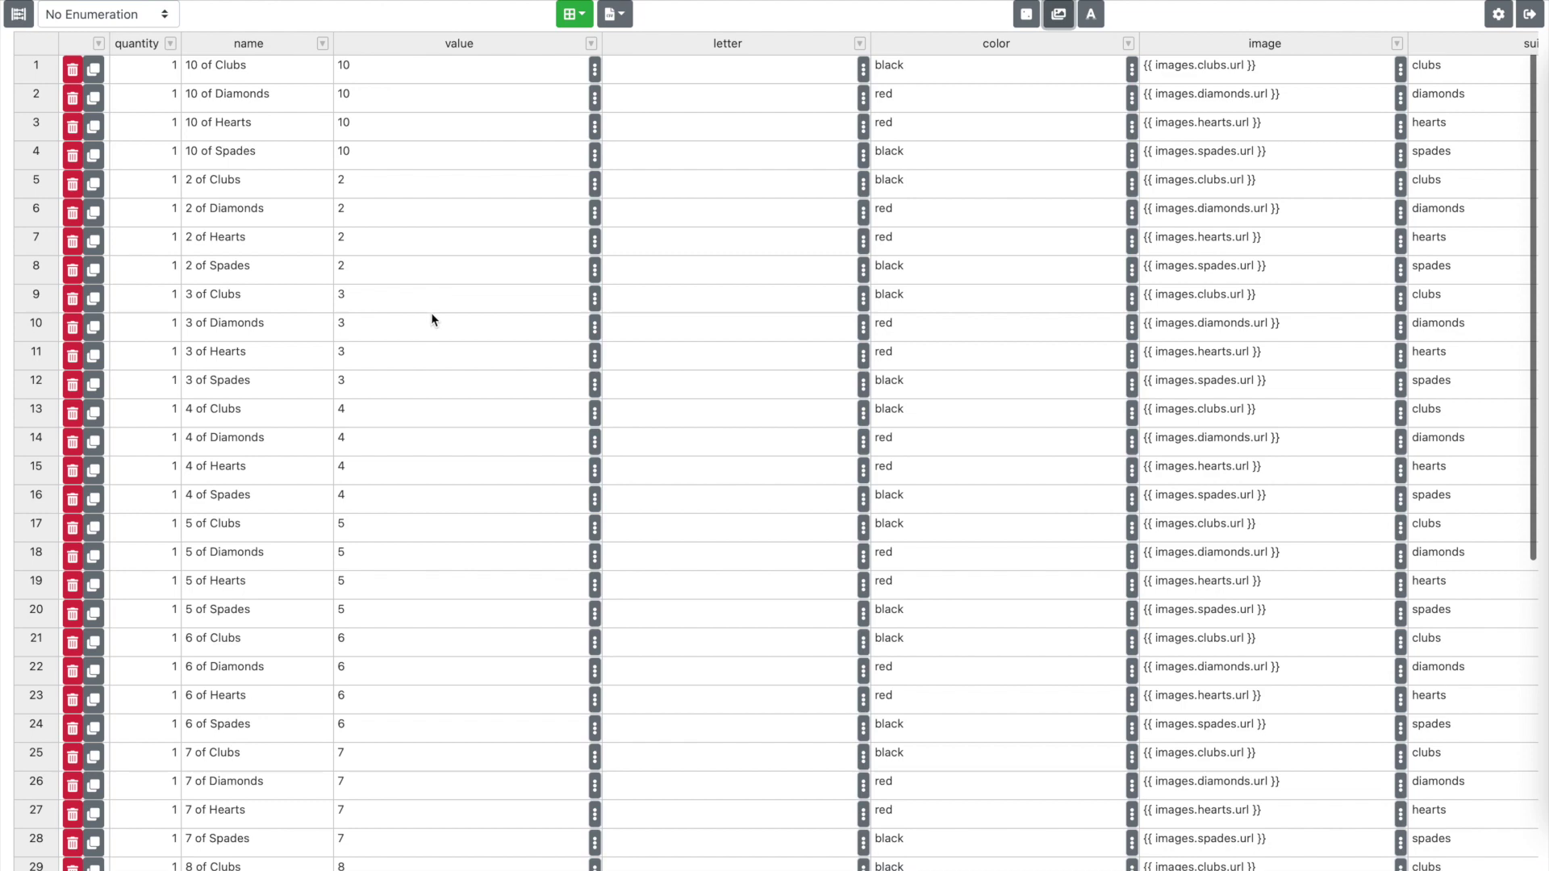
- Change the type of the dataset's value column to Number
{"action": "left_click", "coordinate": [589, 44]}
{"action": "left_click", "coordinate": [641, 93]}
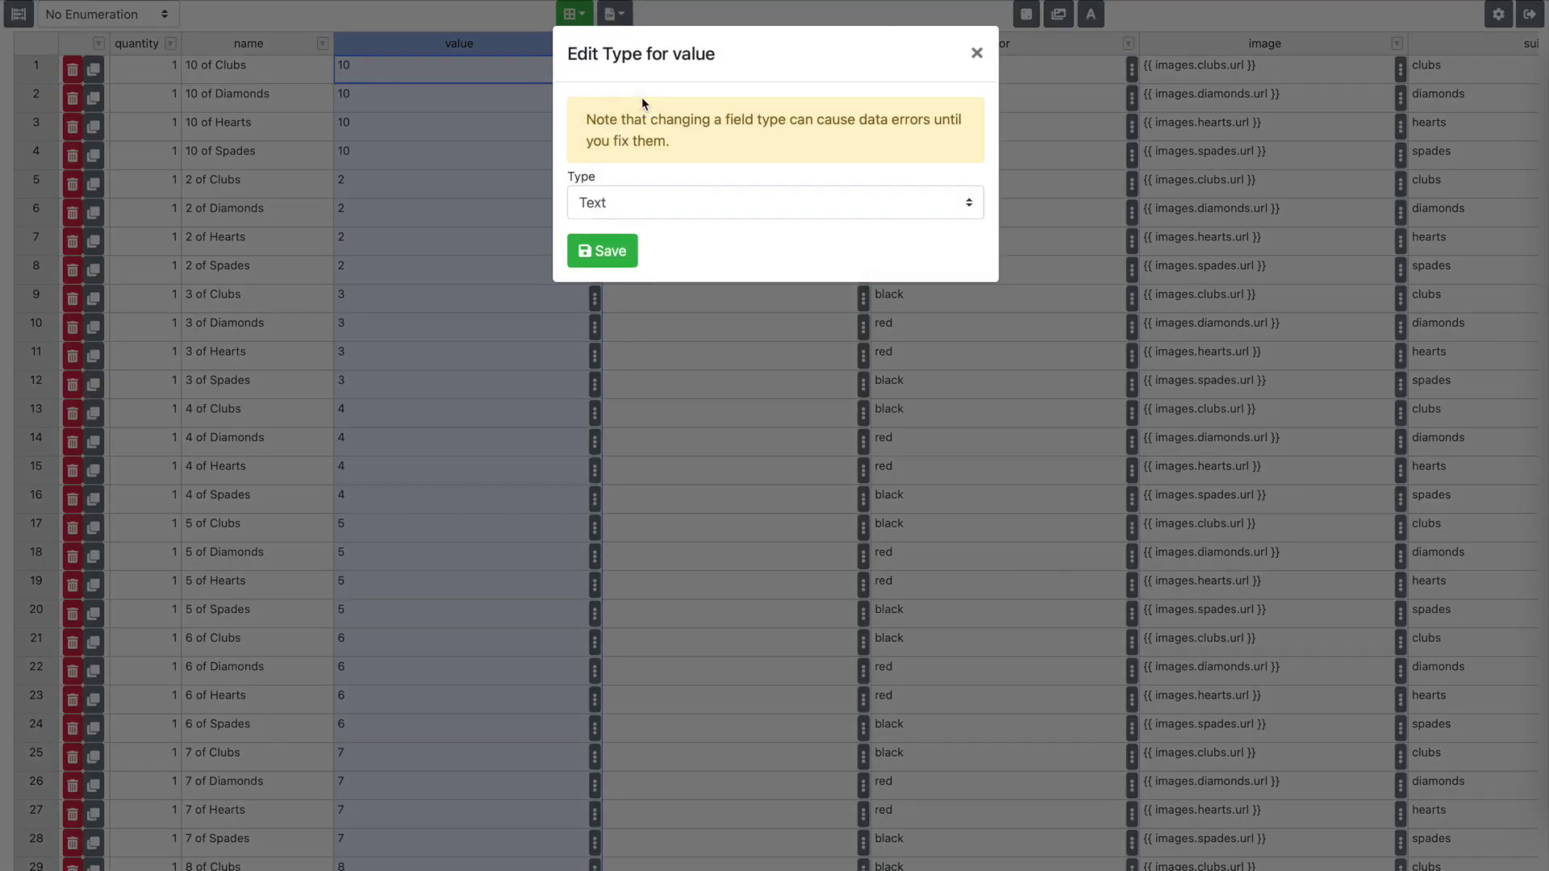
{"action": "left_click", "coordinate": [684, 200]}
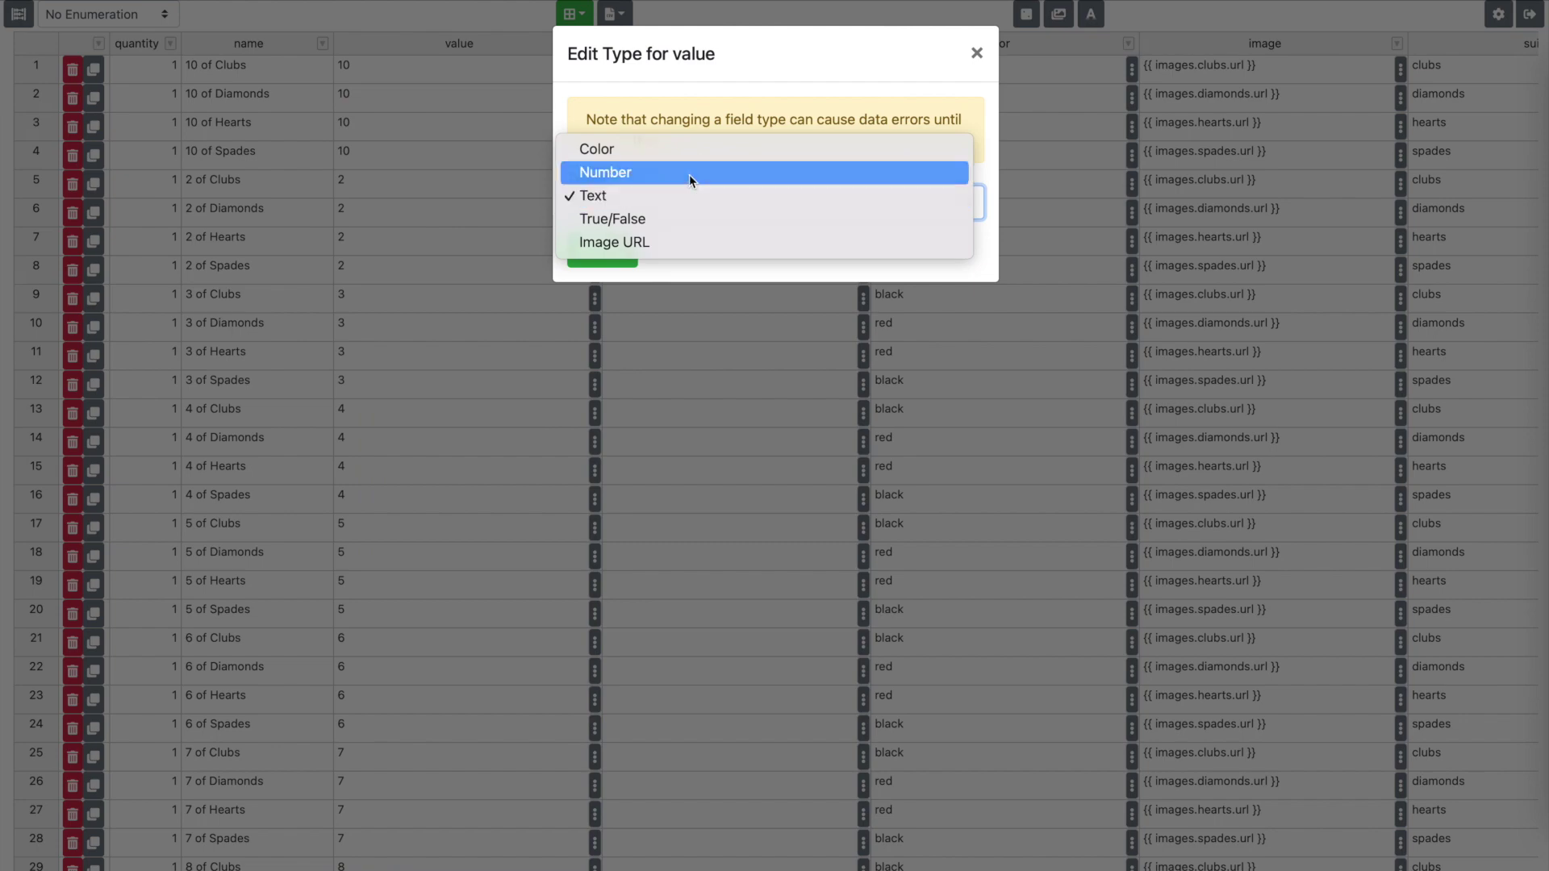
{"action": "left_click", "coordinate": [689, 174]}
{"action": "left_click", "coordinate": [620, 260]}
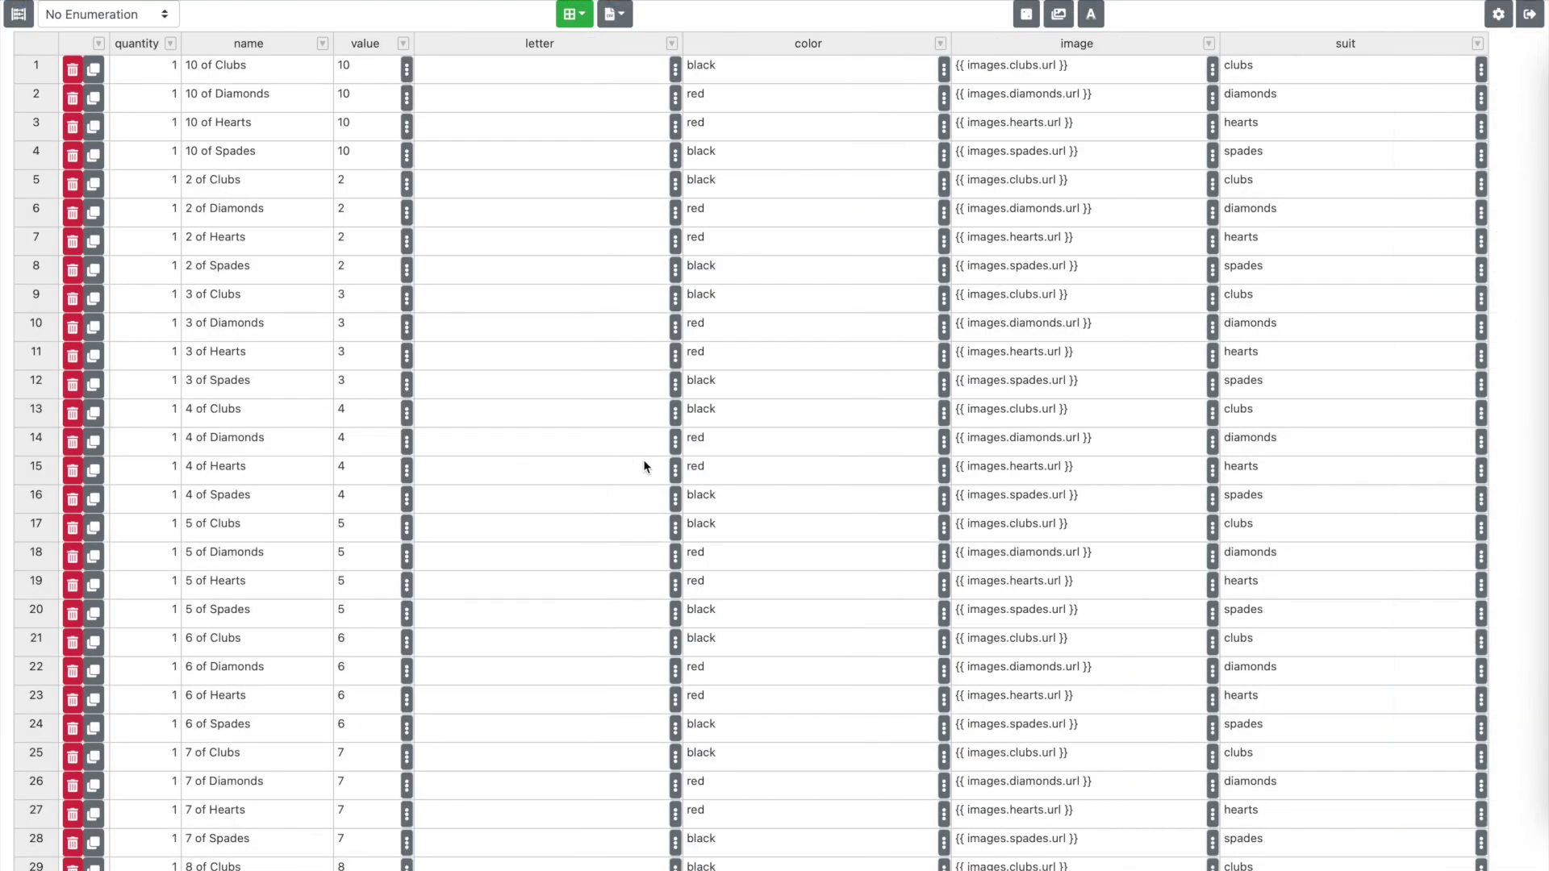
- Enter the word "five" as the value in the 5 of Diamonds row
{"action": "scroll", "coordinate": [422, 556], "scroll_direction": "down", "scroll_amount": 1}
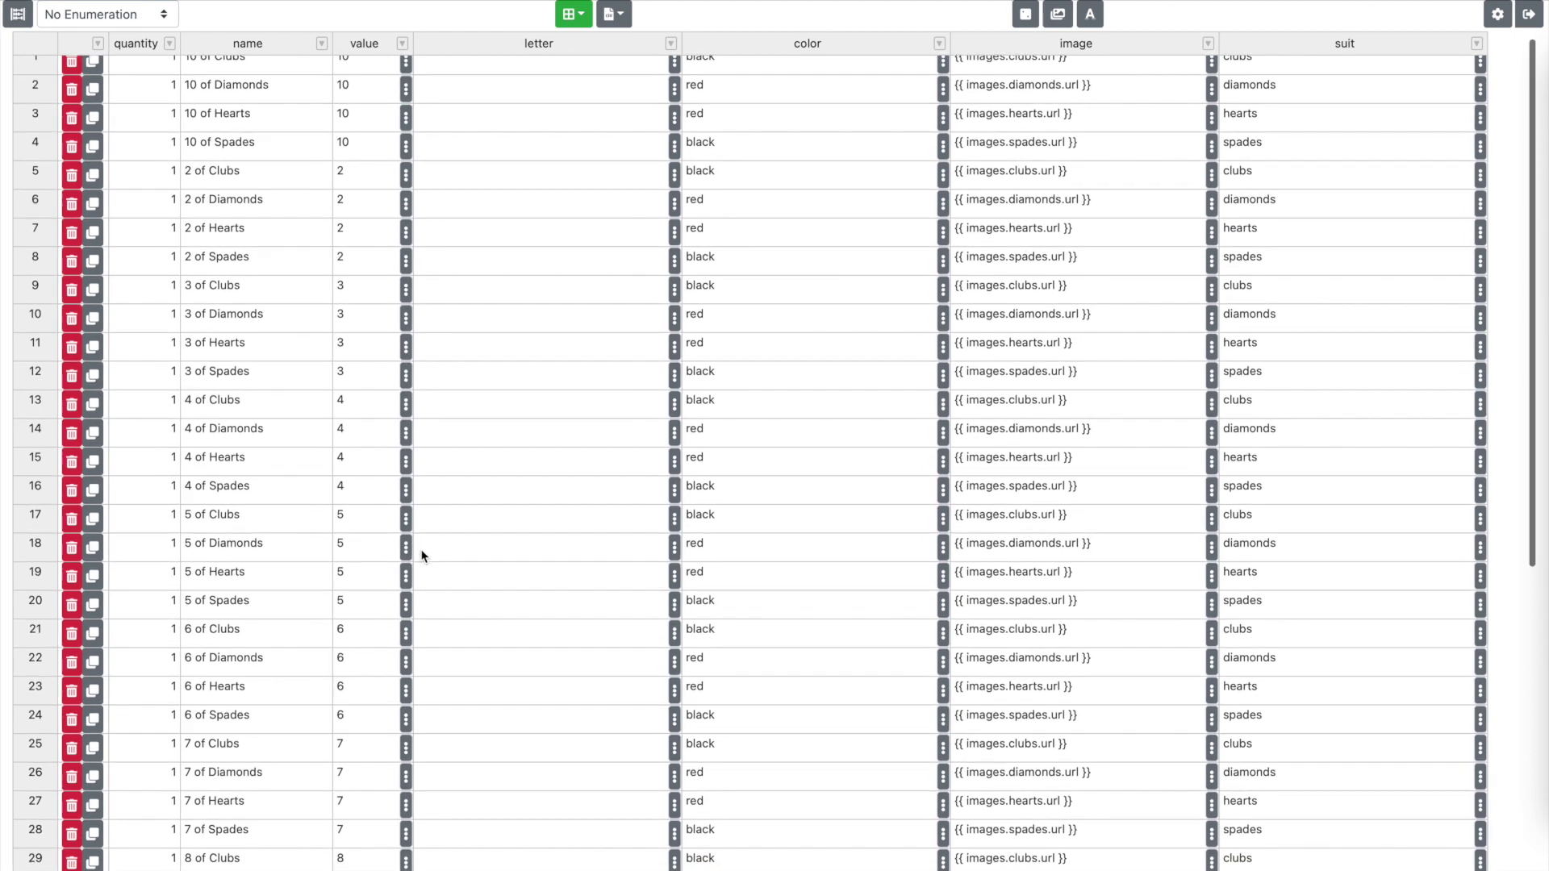
{"action": "left_click", "coordinate": [375, 549]}
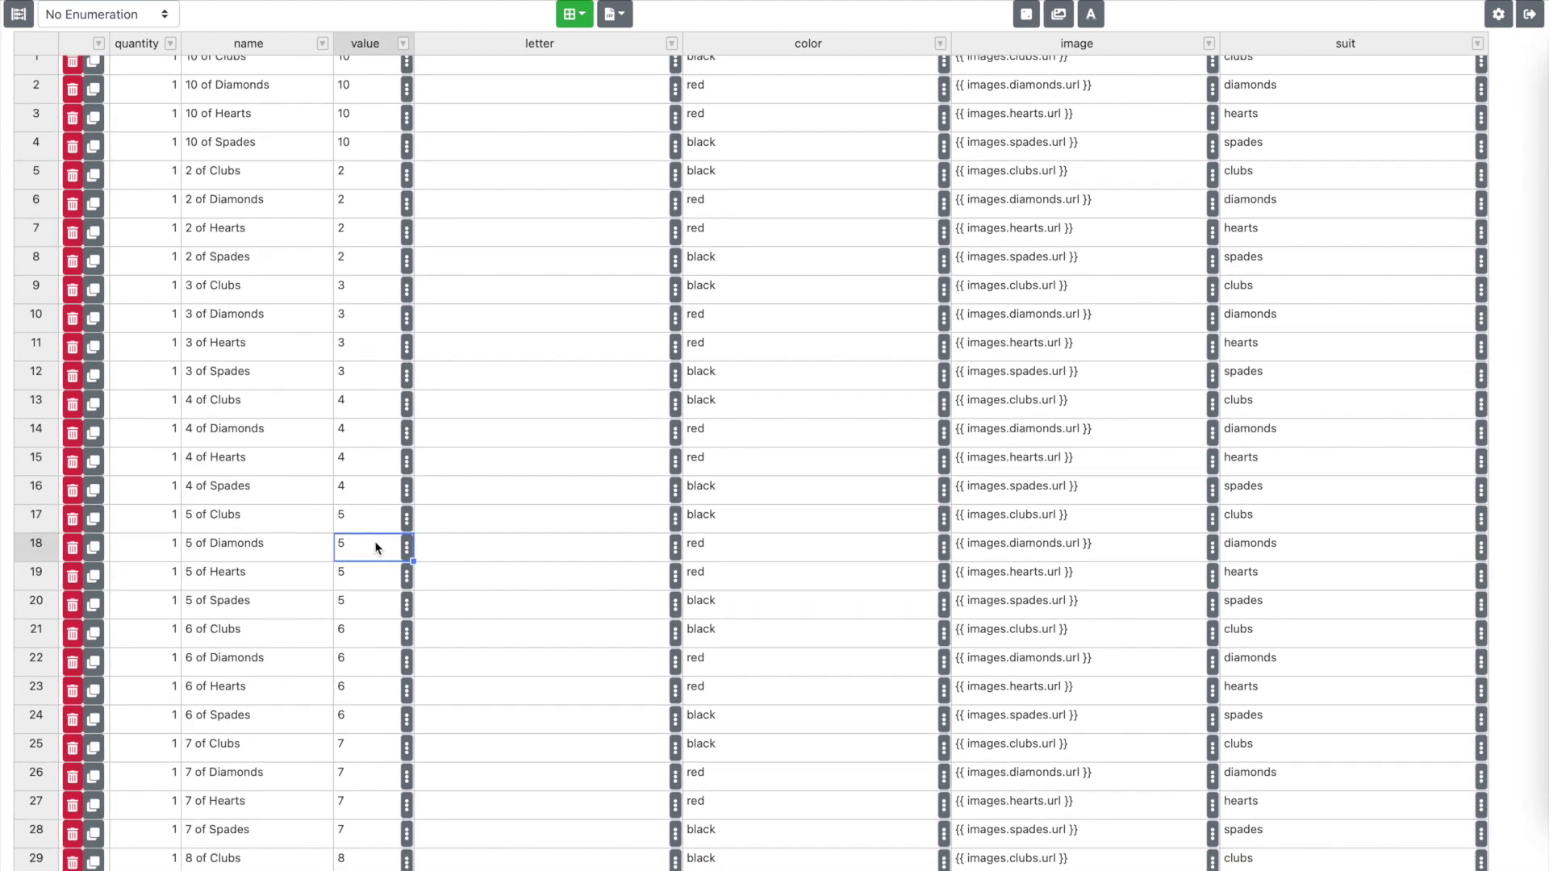
{"action": "type", "text": "five"}
{"action": "left_click", "coordinate": [458, 555]}
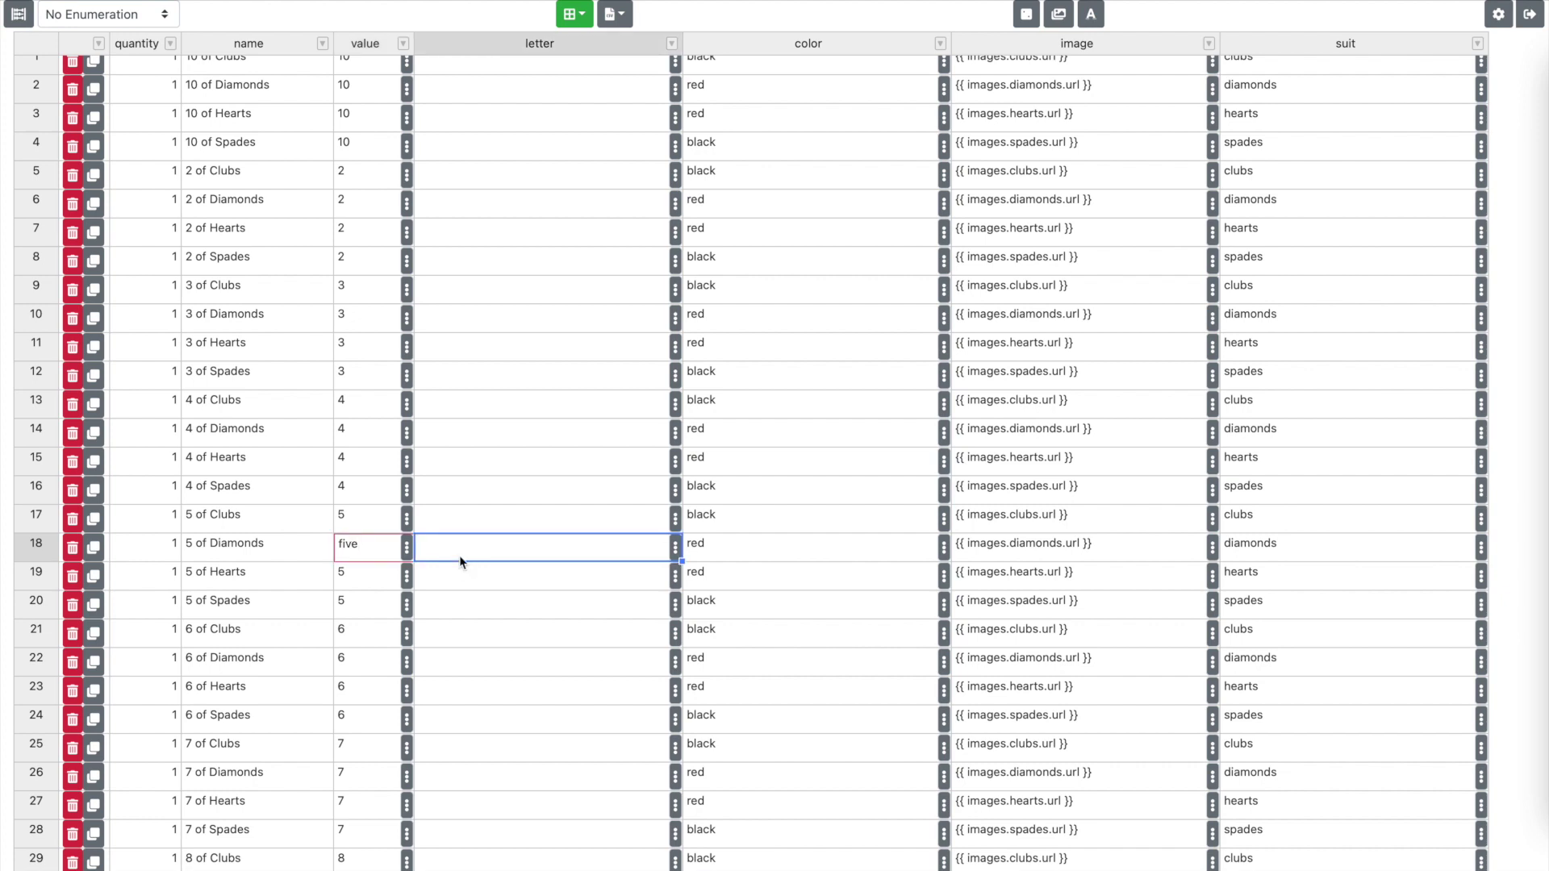
- Open the details of the 5 of Diamonds value cell and replace the entered value with 5
{"action": "left_click", "coordinate": [406, 552]}
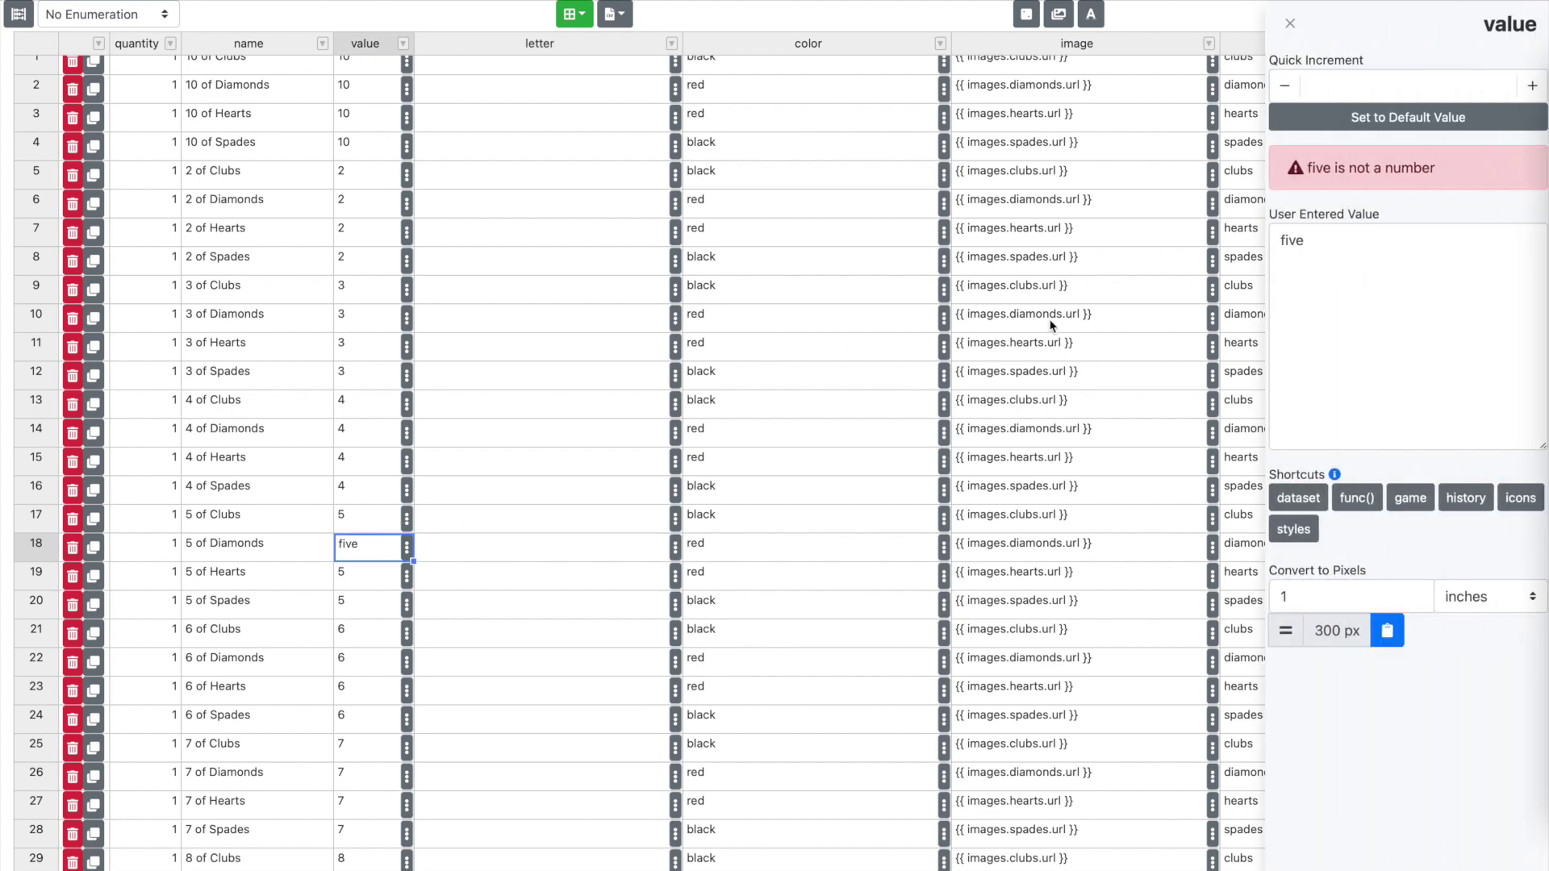
{"action": "left_click", "coordinate": [1348, 263]}
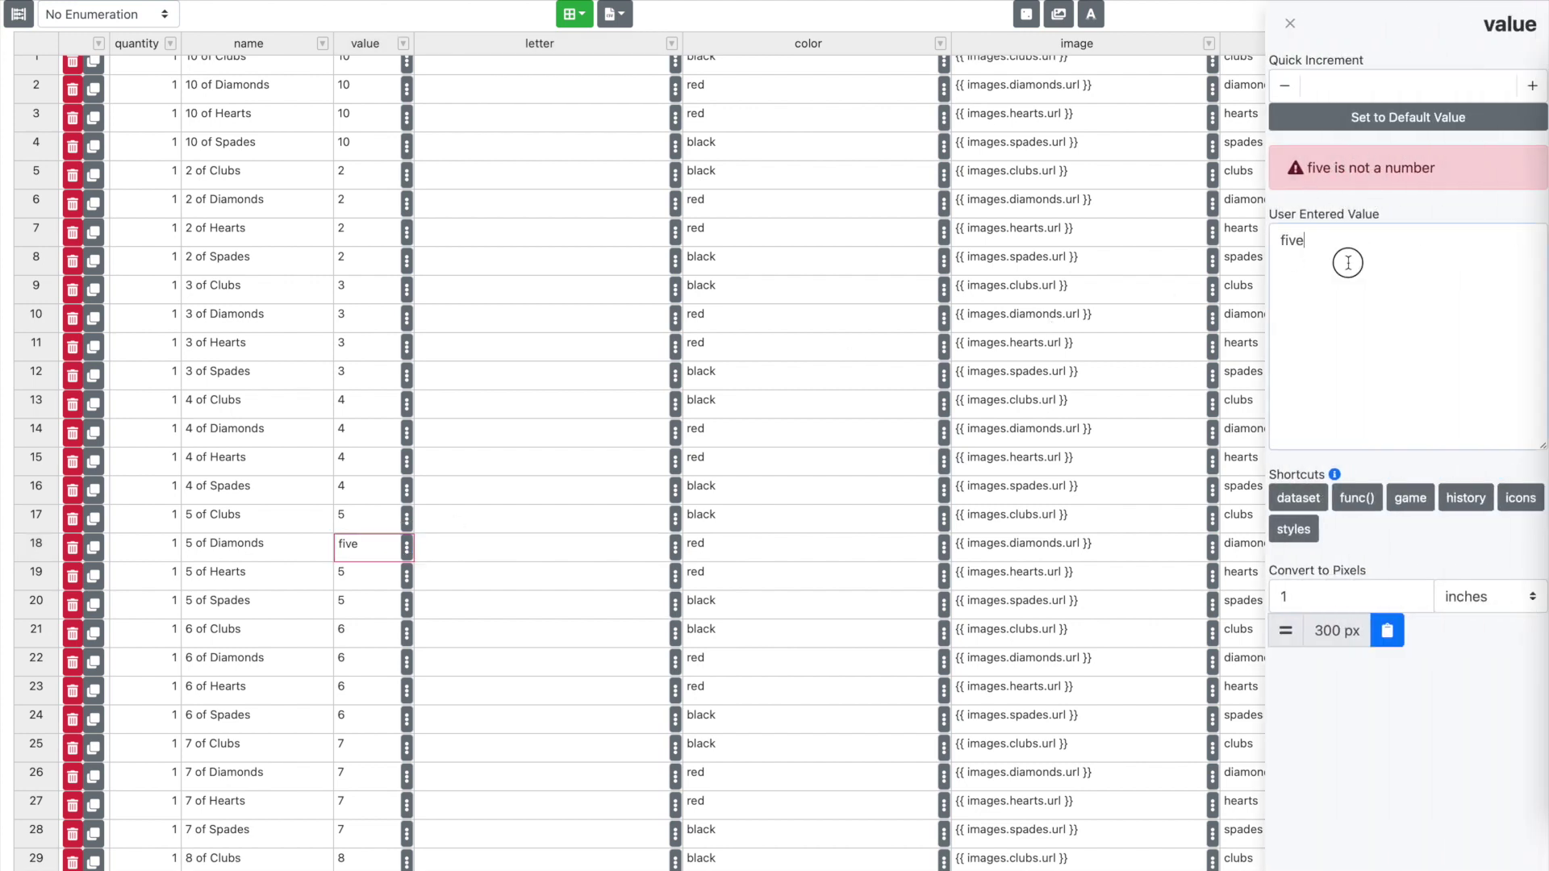
{"action": "type", "text": "5"}
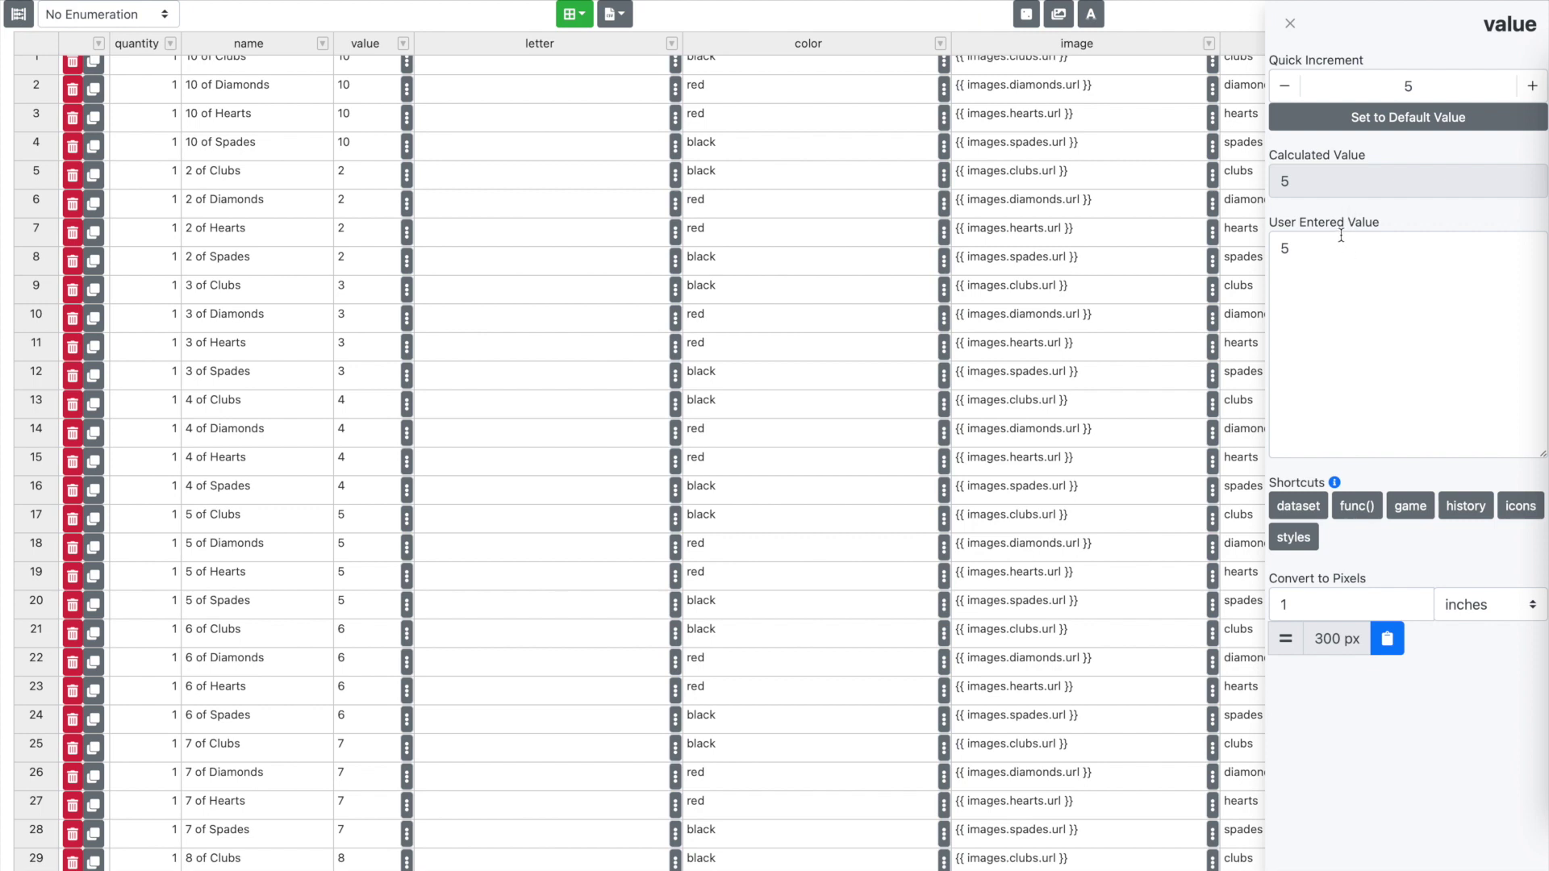
{"action": "left_click", "coordinate": [1290, 23]}
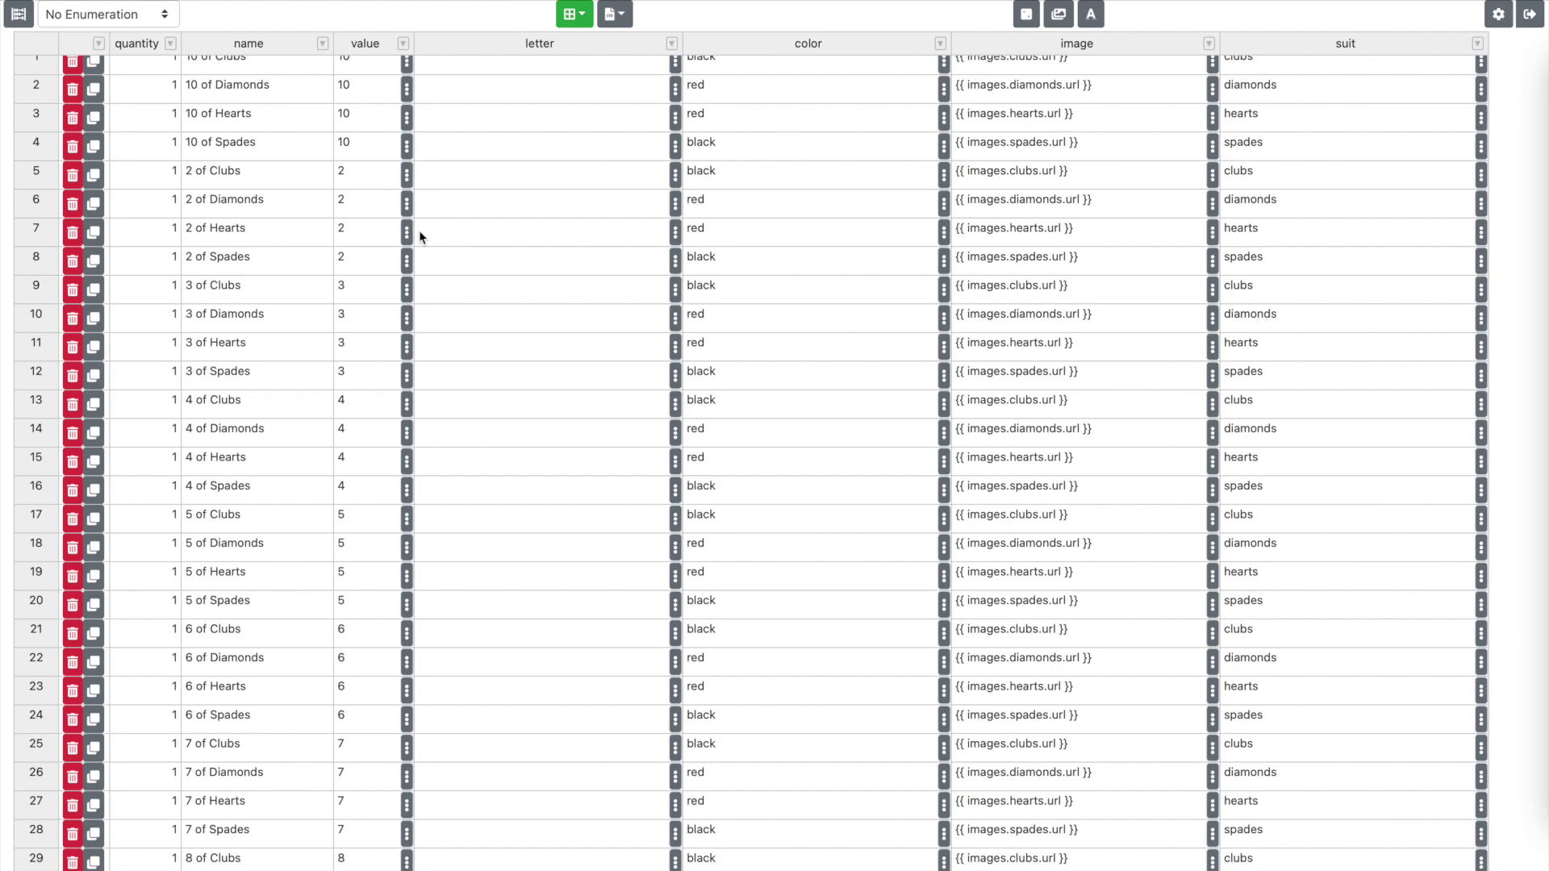
- Change the type of the image column to Image URL and look over the image previews in the rows
{"action": "scroll", "coordinate": [1055, 358], "scroll_direction": "up", "scroll_amount": 1}
{"action": "scroll", "coordinate": [1055, 357], "scroll_direction": "up", "scroll_amount": 1}
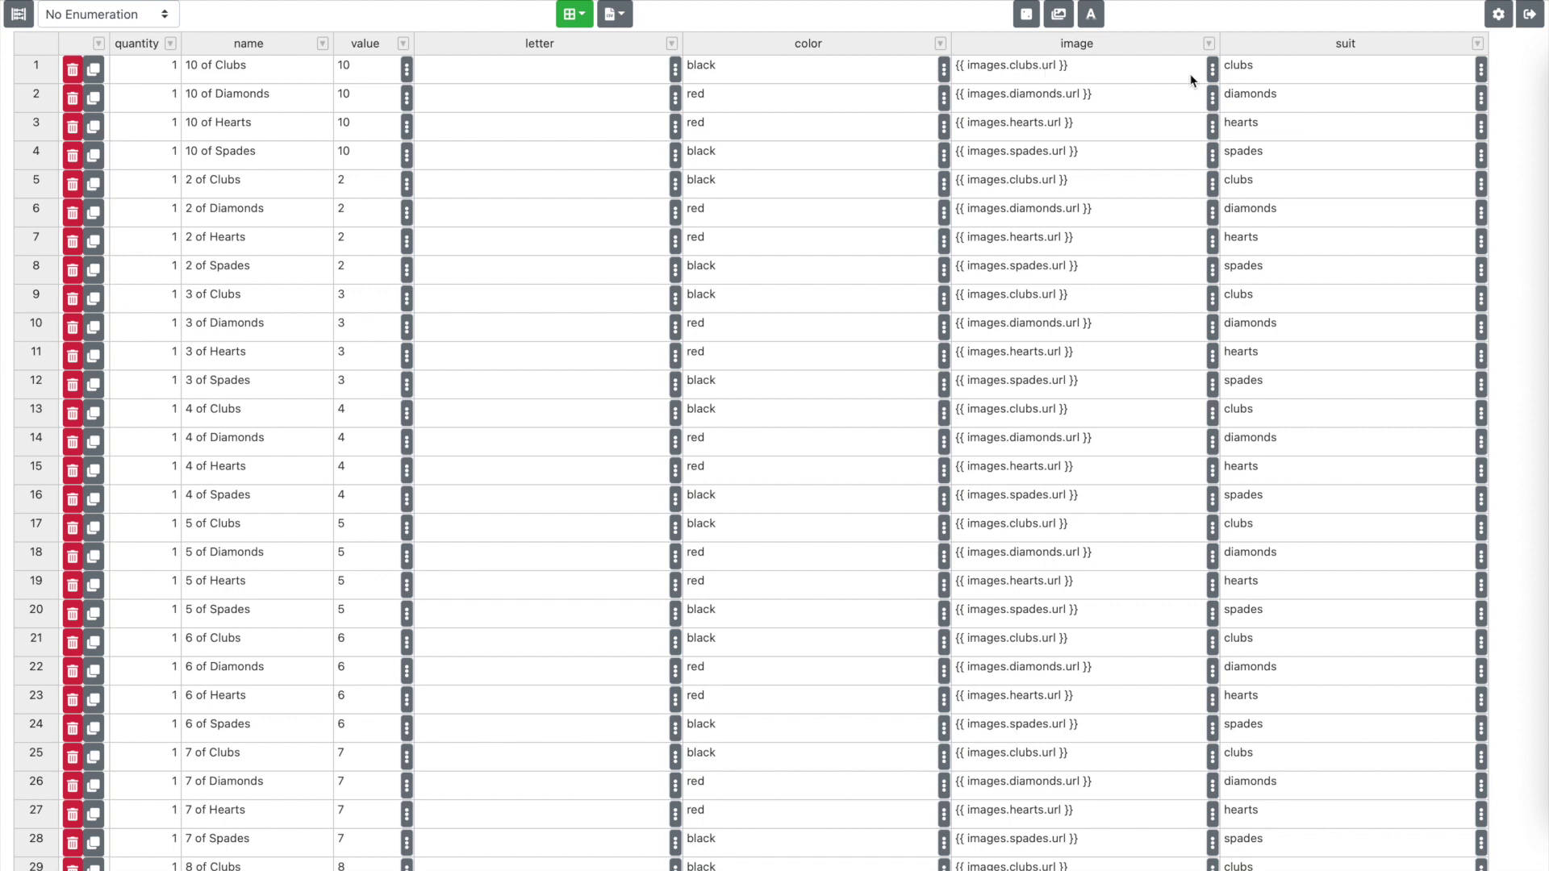
{"action": "left_click", "coordinate": [1210, 44]}
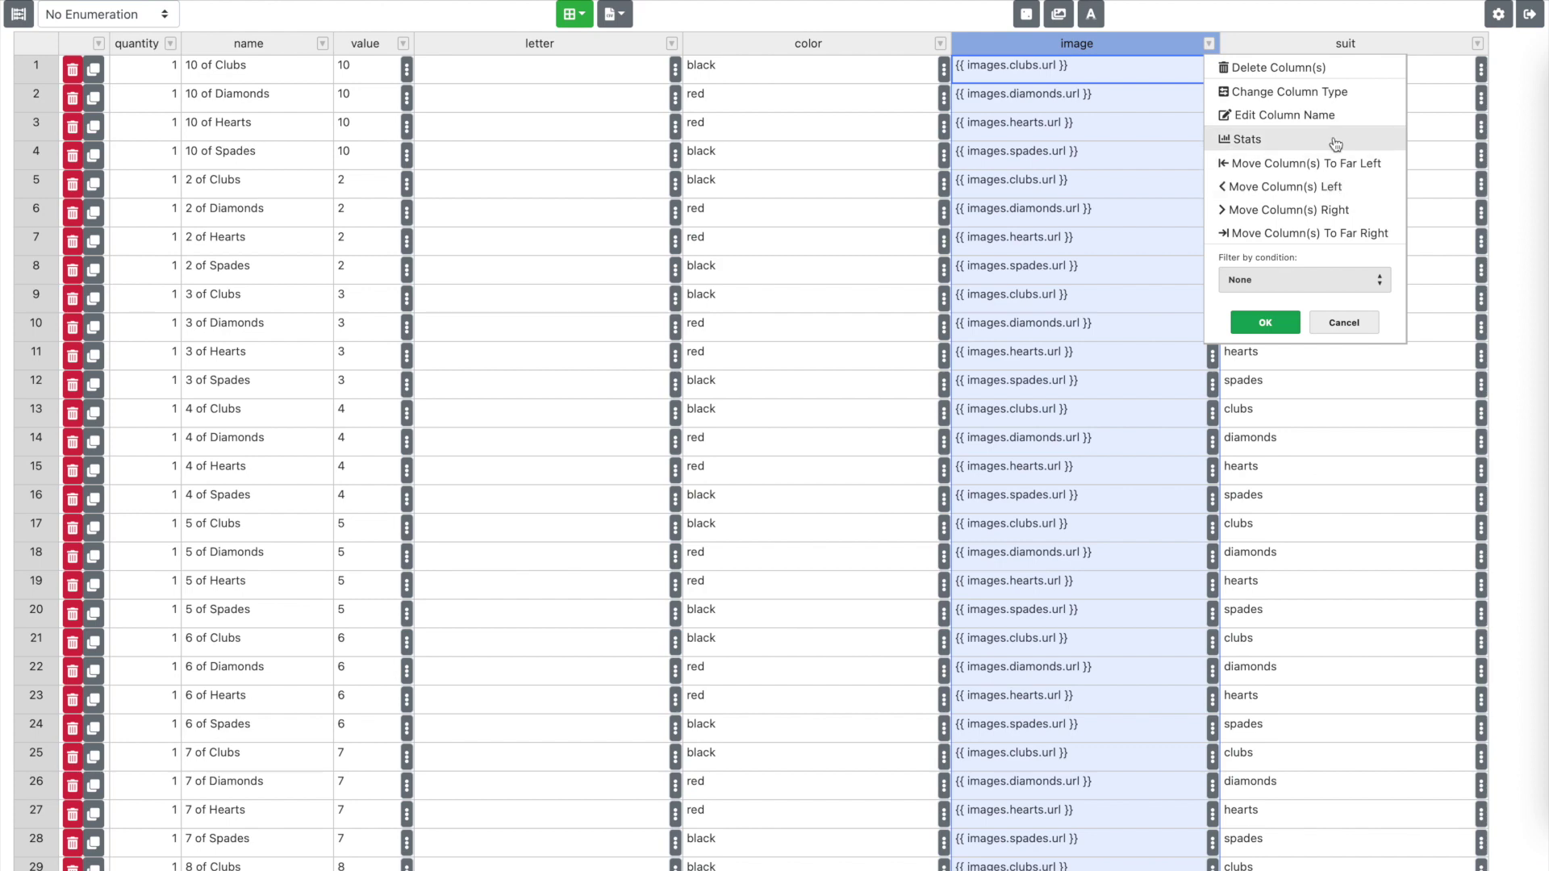
{"action": "left_click", "coordinate": [1335, 91]}
{"action": "left_click", "coordinate": [869, 206]}
{"action": "left_click", "coordinate": [857, 242]}
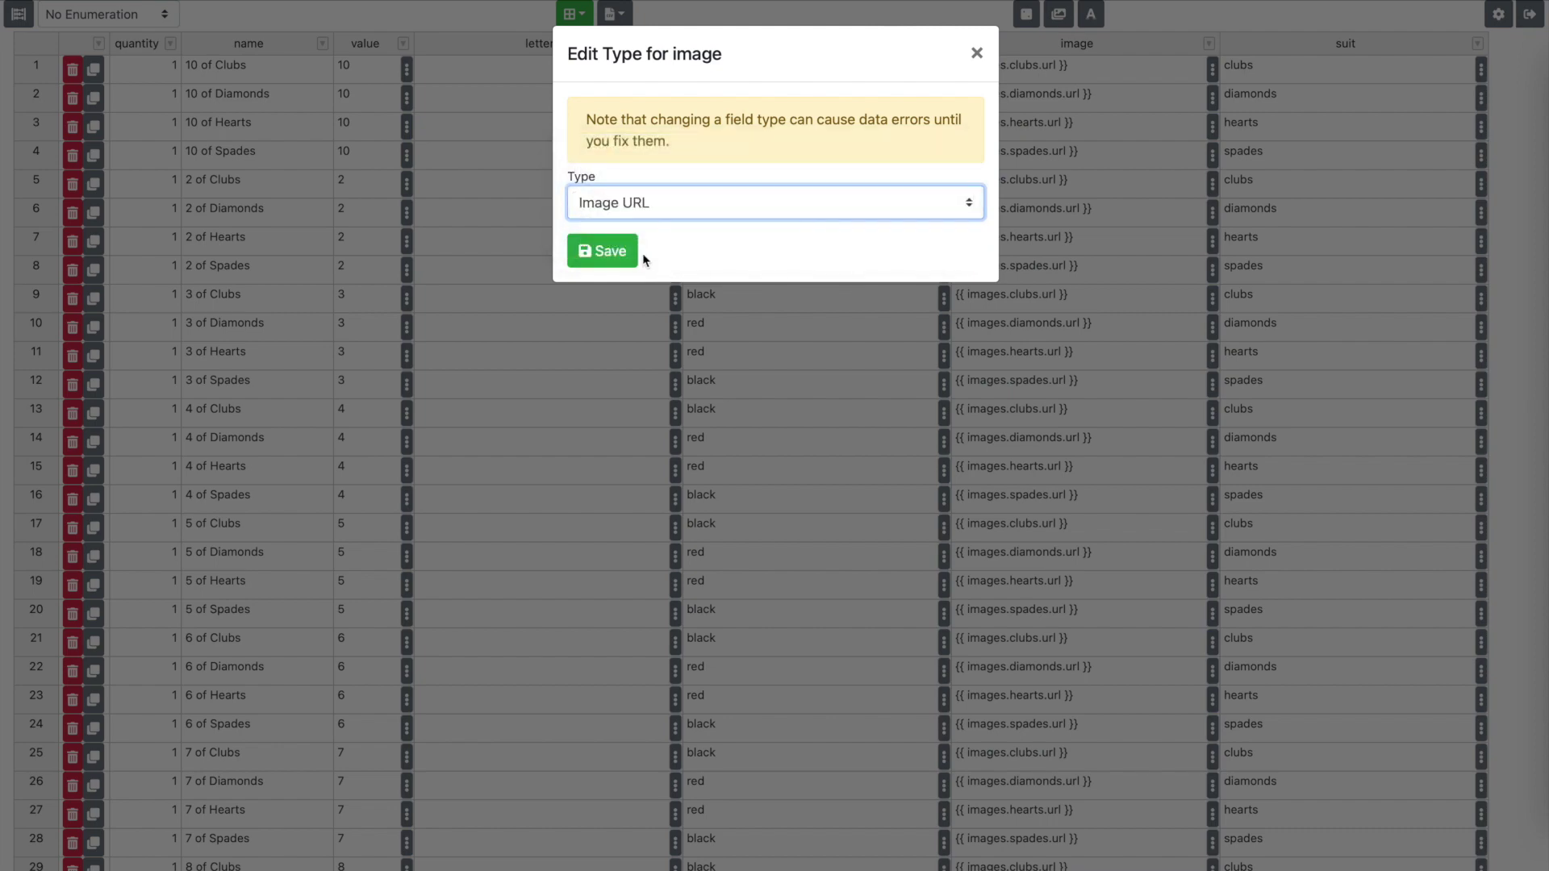
{"action": "left_click", "coordinate": [615, 252]}
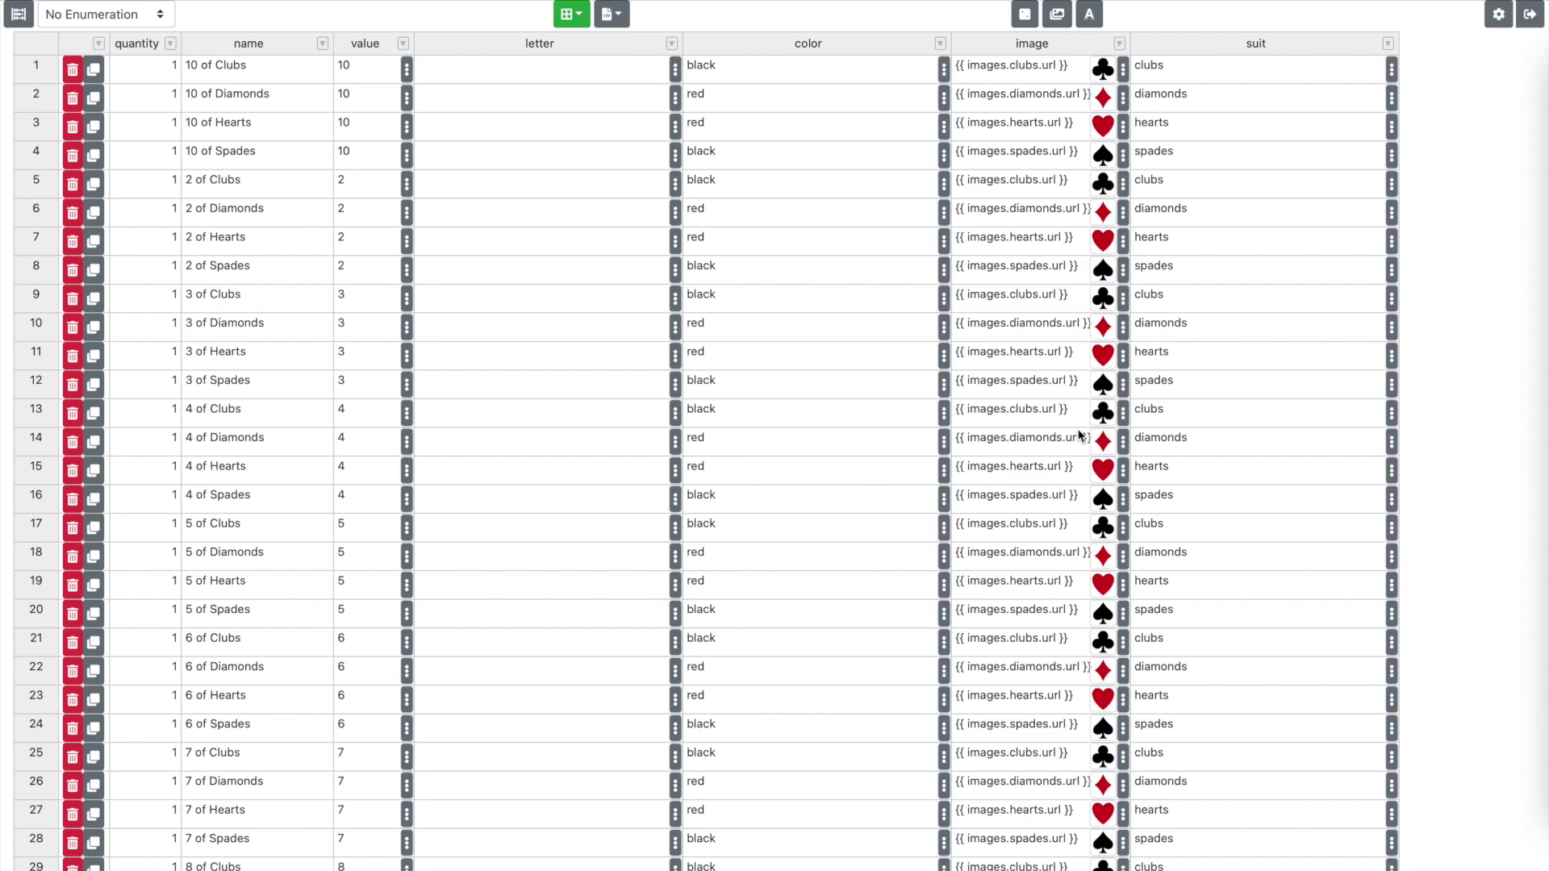
{"action": "scroll", "coordinate": [1078, 435], "scroll_direction": "down", "scroll_amount": 8}
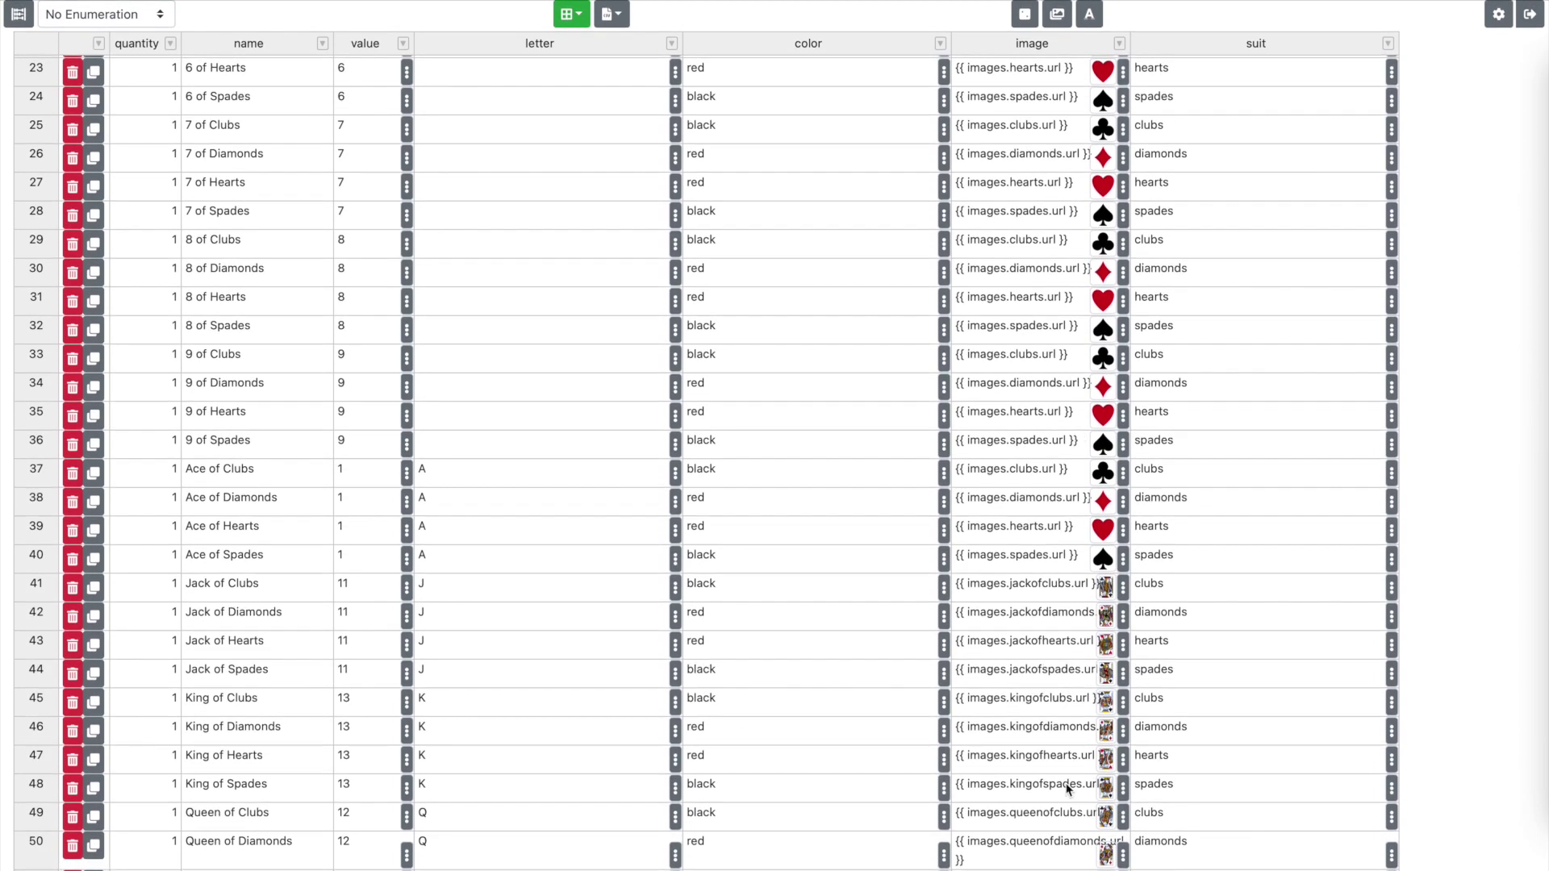
{"action": "scroll", "coordinate": [1102, 552], "scroll_direction": "up", "scroll_amount": 8}
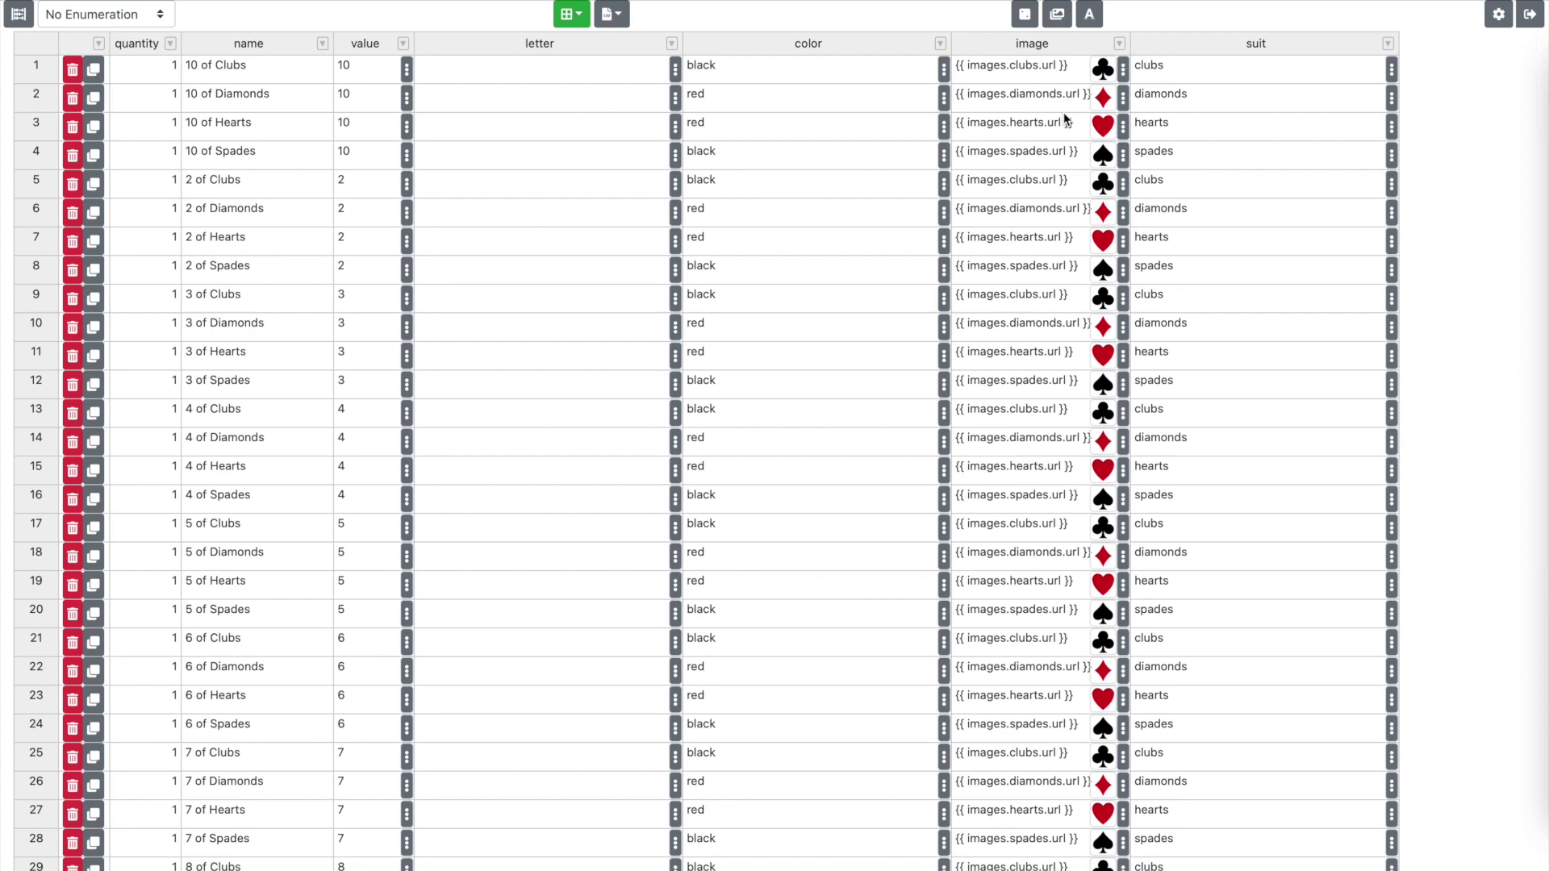
- Leave the dataset and start a new design named "Playing Cards" in the game's designs
{"action": "left_click", "coordinate": [1528, 11]}
{"action": "left_click", "coordinate": [87, 194]}
{"action": "left_click", "coordinate": [203, 205]}
{"action": "left_click", "coordinate": [688, 151]}
{"action": "double_click", "coordinate": [688, 151]}
{"action": "type", "text": "Play"}
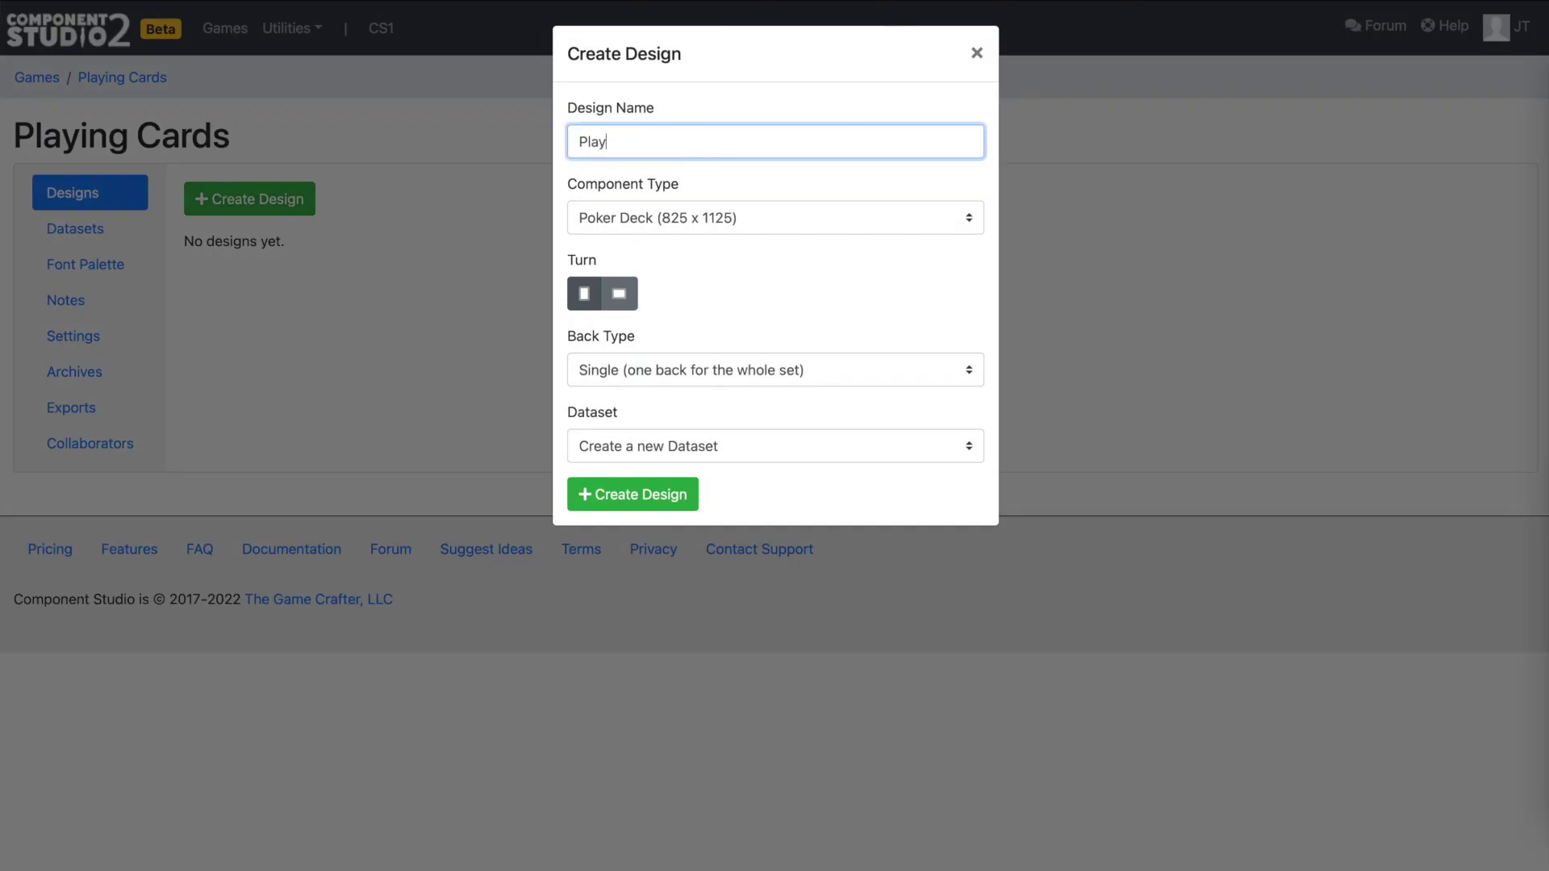
{"action": "type", "text": "ing Cards"}
- Base the new design on the existing Playing Cards dataset and create it as a Poker Deck with a single back
{"action": "left_click", "coordinate": [688, 451]}
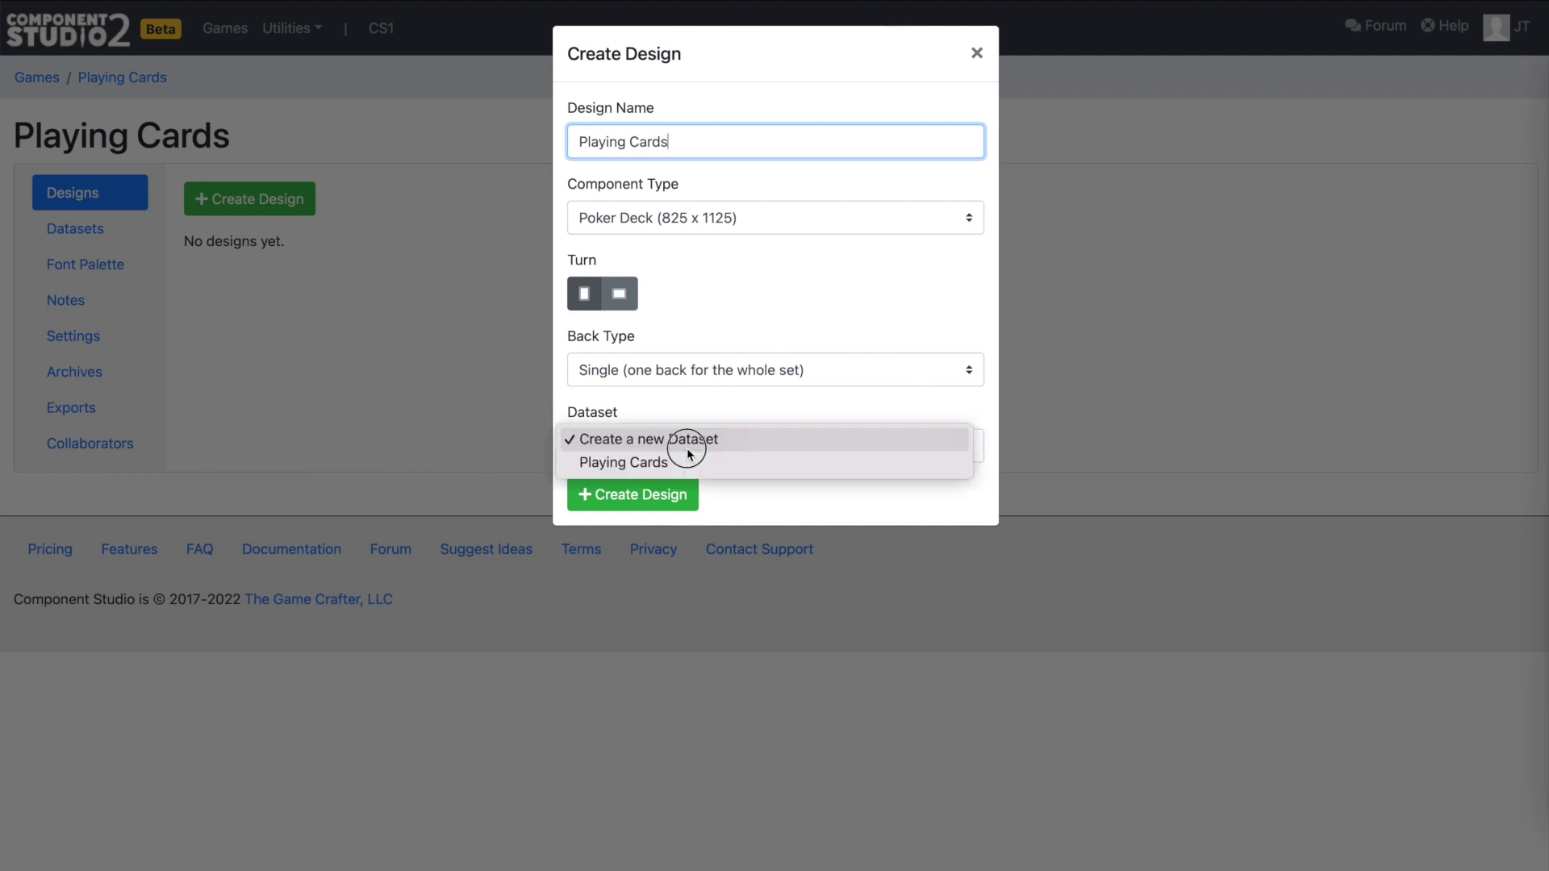
{"action": "left_click", "coordinate": [686, 462]}
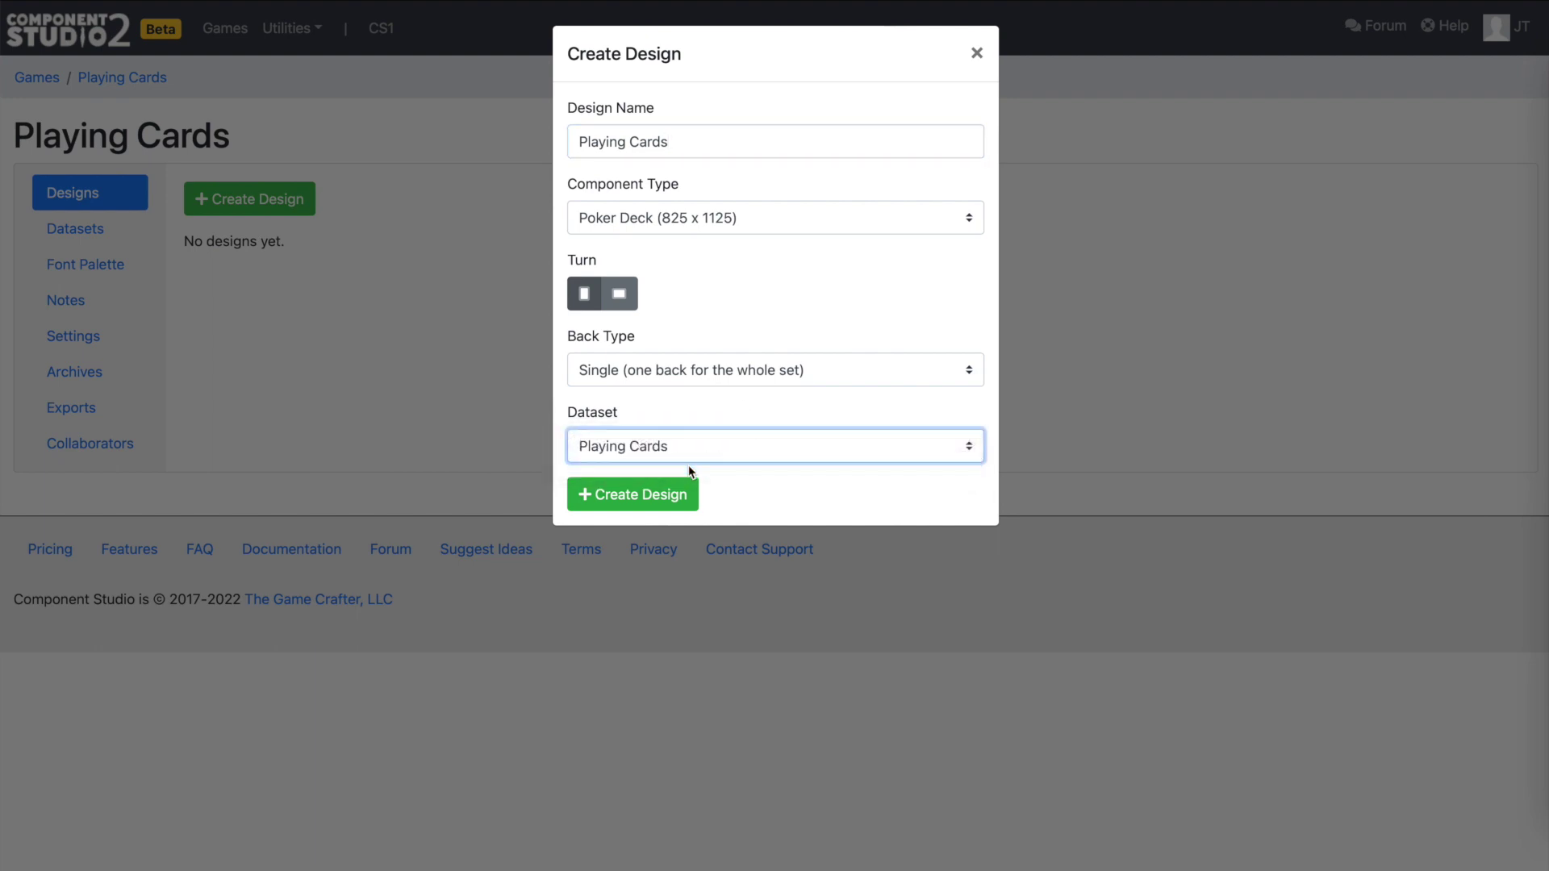
{"action": "left_click", "coordinate": [705, 445]}
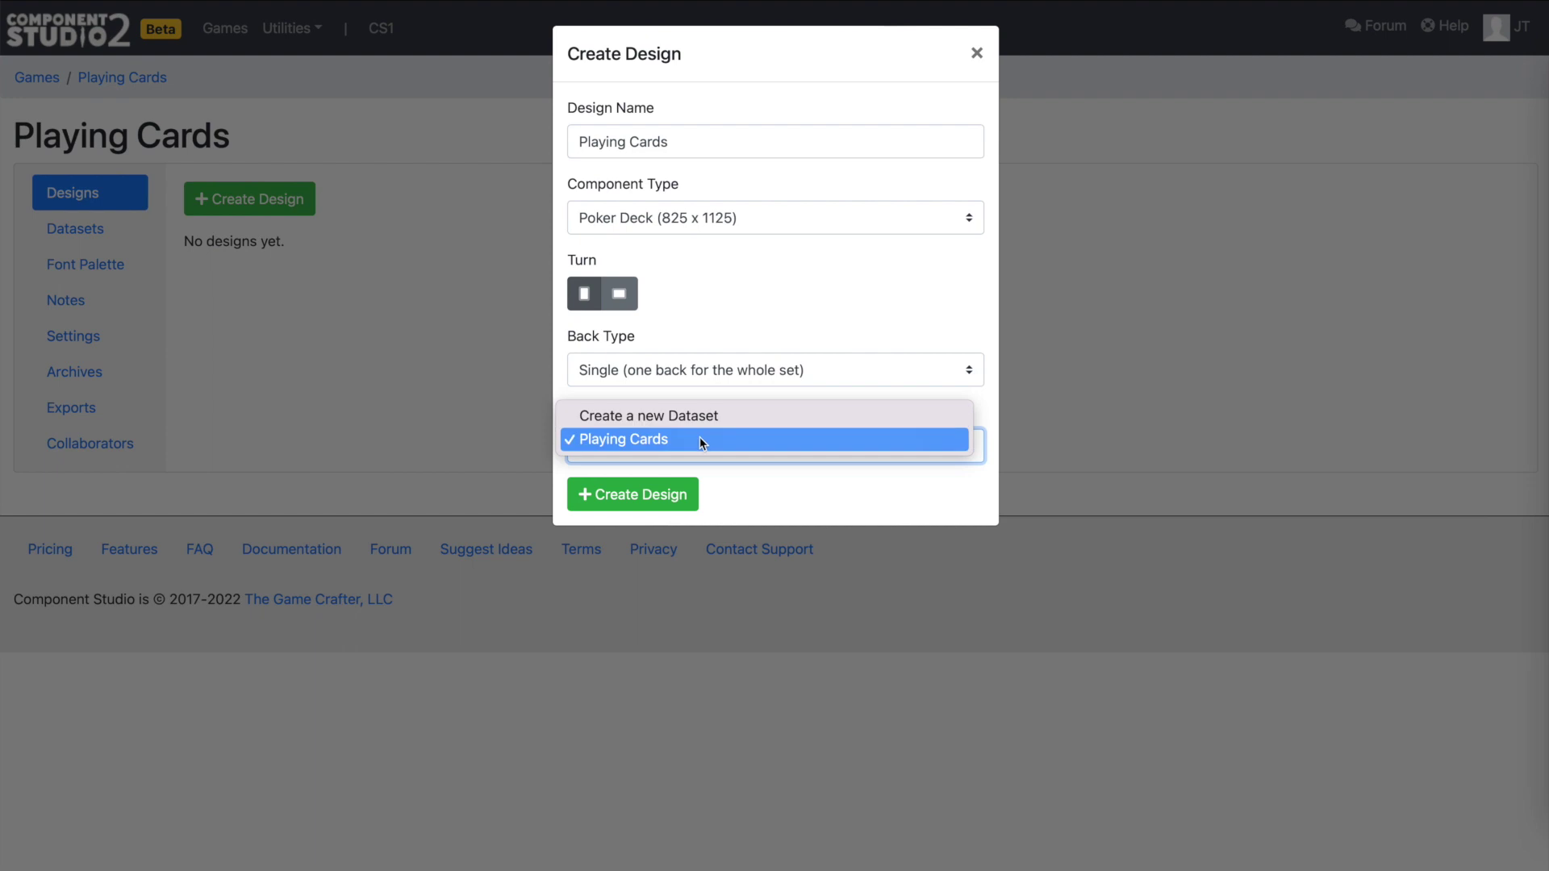
{"action": "left_click", "coordinate": [698, 439]}
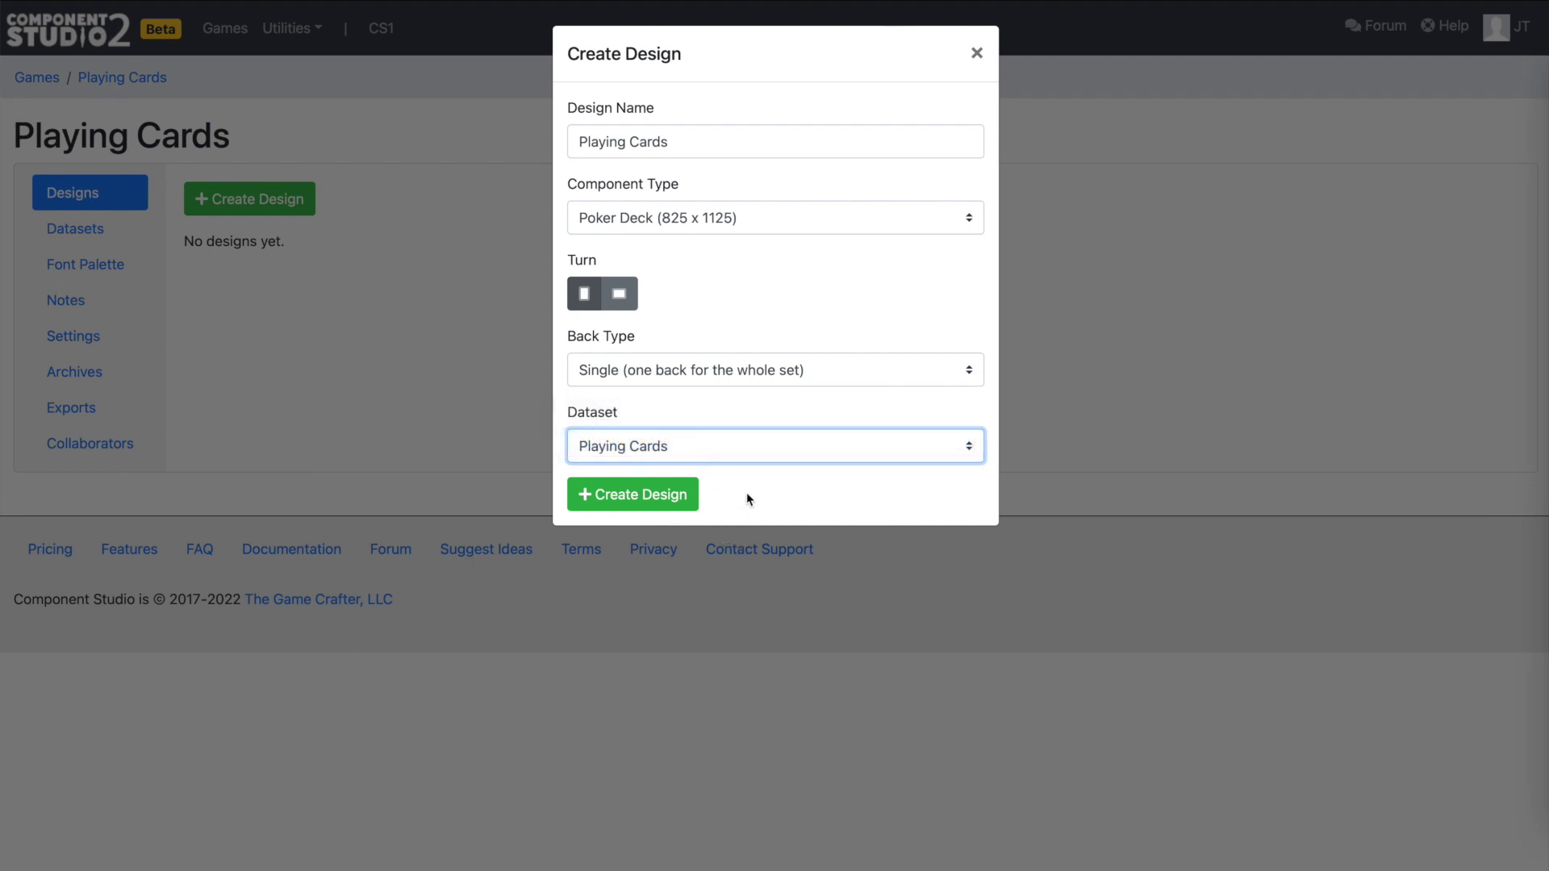
{"action": "left_click", "coordinate": [674, 496]}
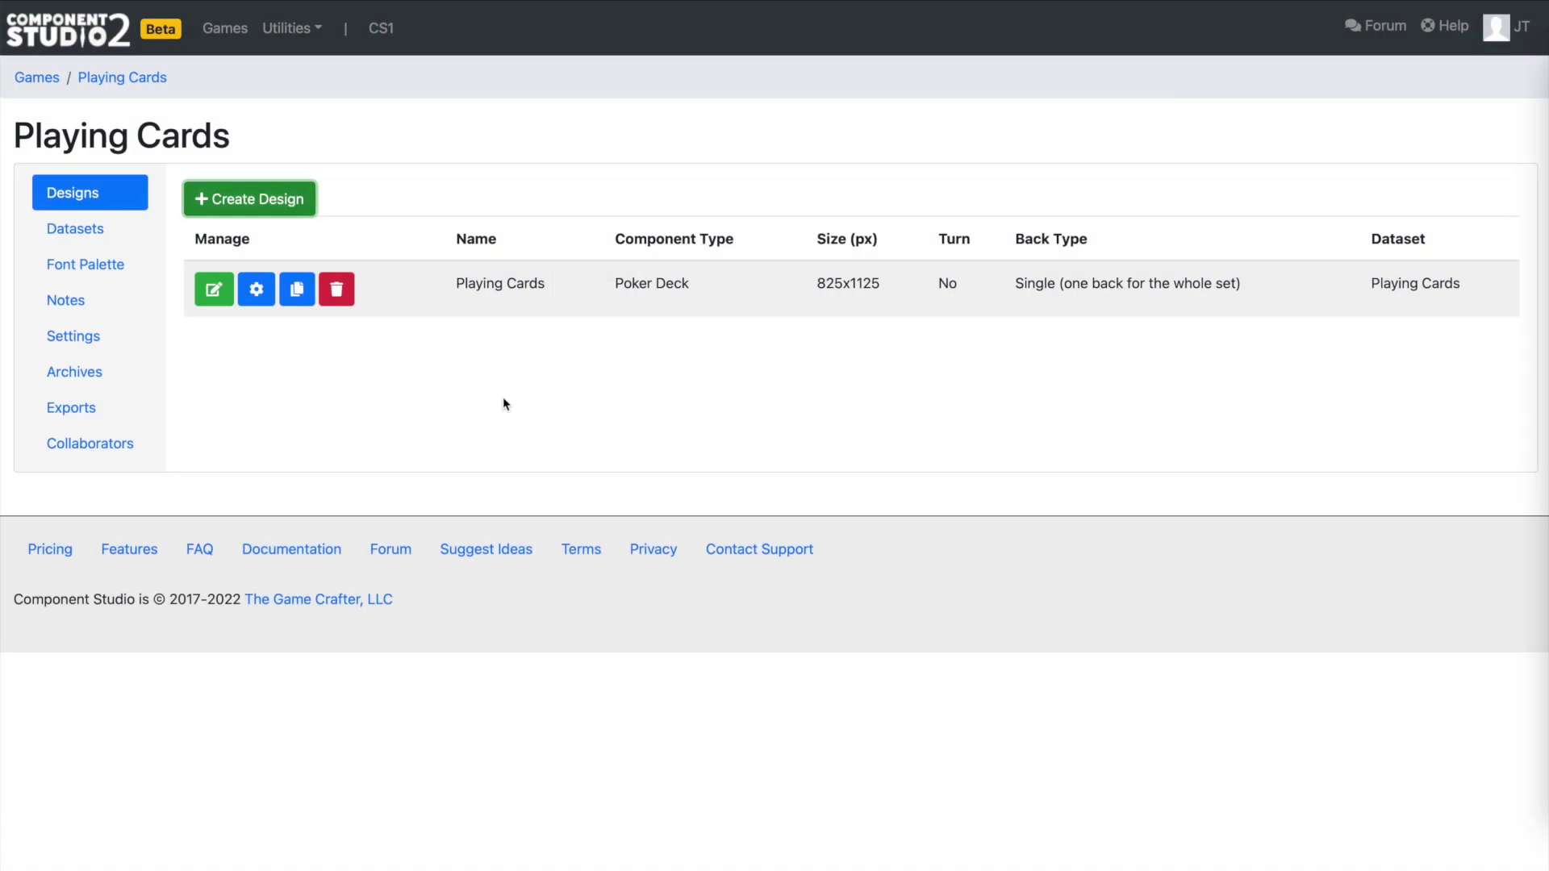
- Open the Playing Cards design and delete its default text styles b, body, h1, h2, h3 and i
{"action": "left_click", "coordinate": [212, 299]}
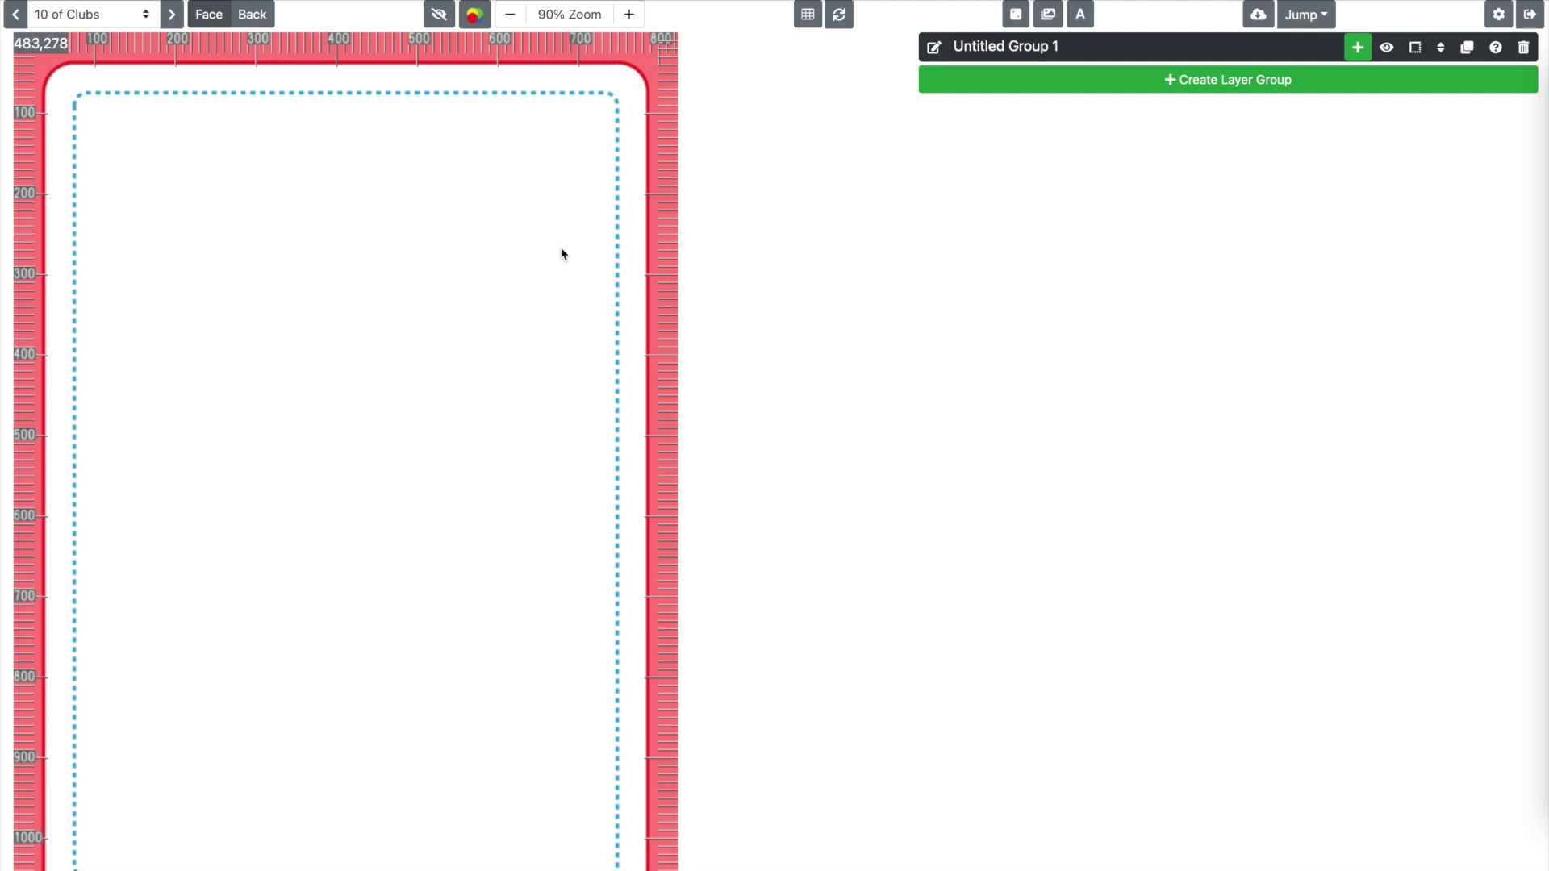
{"action": "left_click", "coordinate": [1081, 15]}
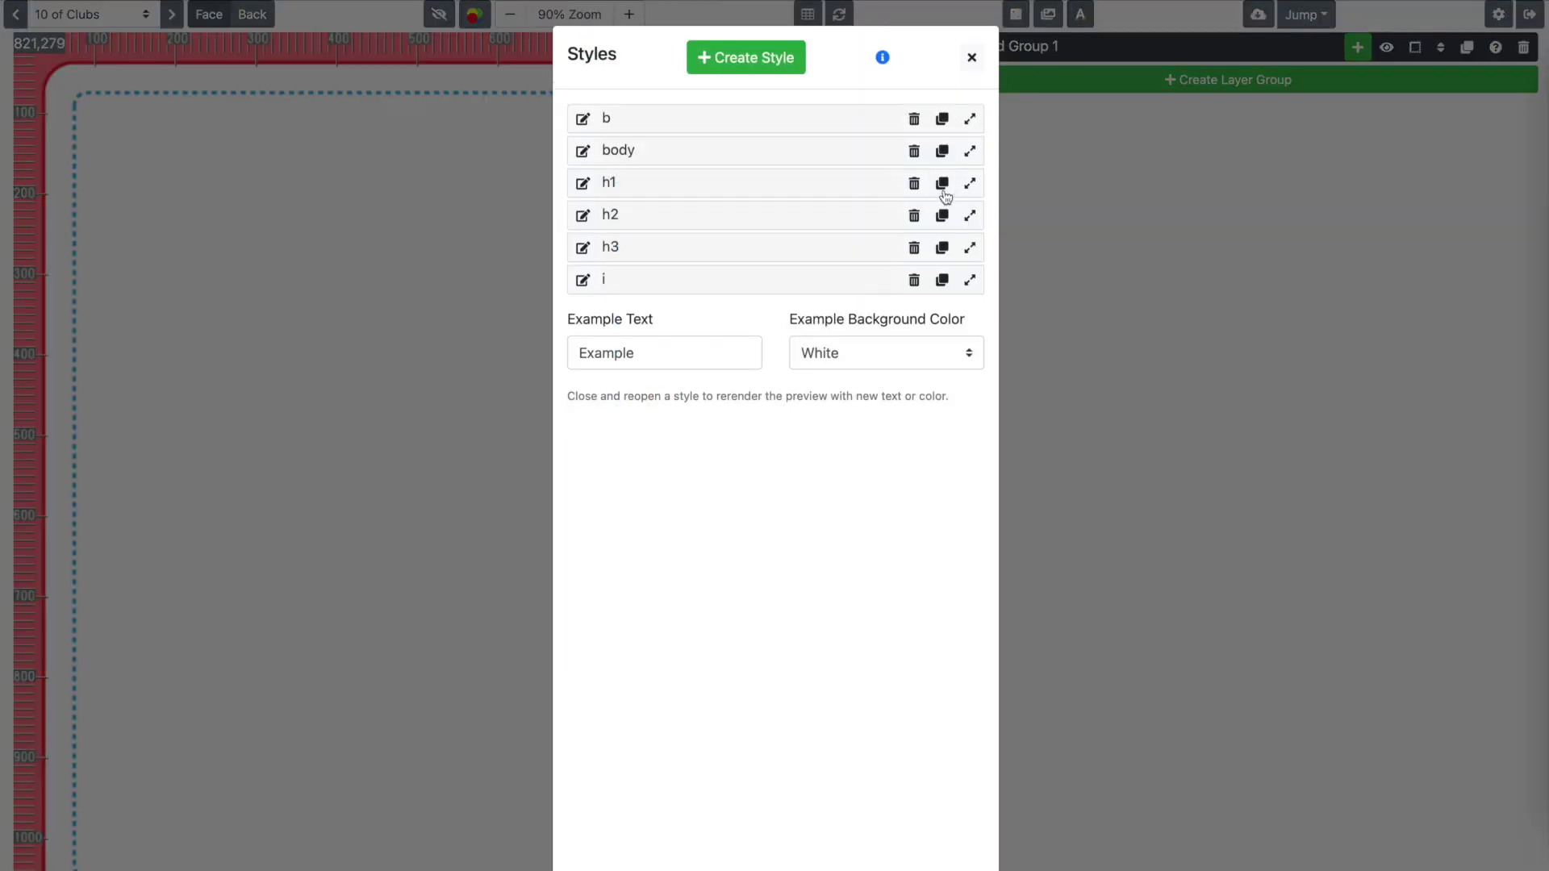
{"action": "left_click", "coordinate": [915, 120]}
{"action": "key", "text": "Return"}
{"action": "left_click", "coordinate": [915, 119]}
{"action": "key", "text": "Return"}
{"action": "left_click", "coordinate": [915, 119]}
{"action": "key", "text": "Return"}
{"action": "left_click", "coordinate": [915, 119]}
{"action": "key", "text": "Return"}
{"action": "left_click", "coordinate": [915, 120]}
{"action": "key", "text": "Return"}
{"action": "left_click", "coordinate": [915, 119]}
{"action": "key", "text": "Return"}
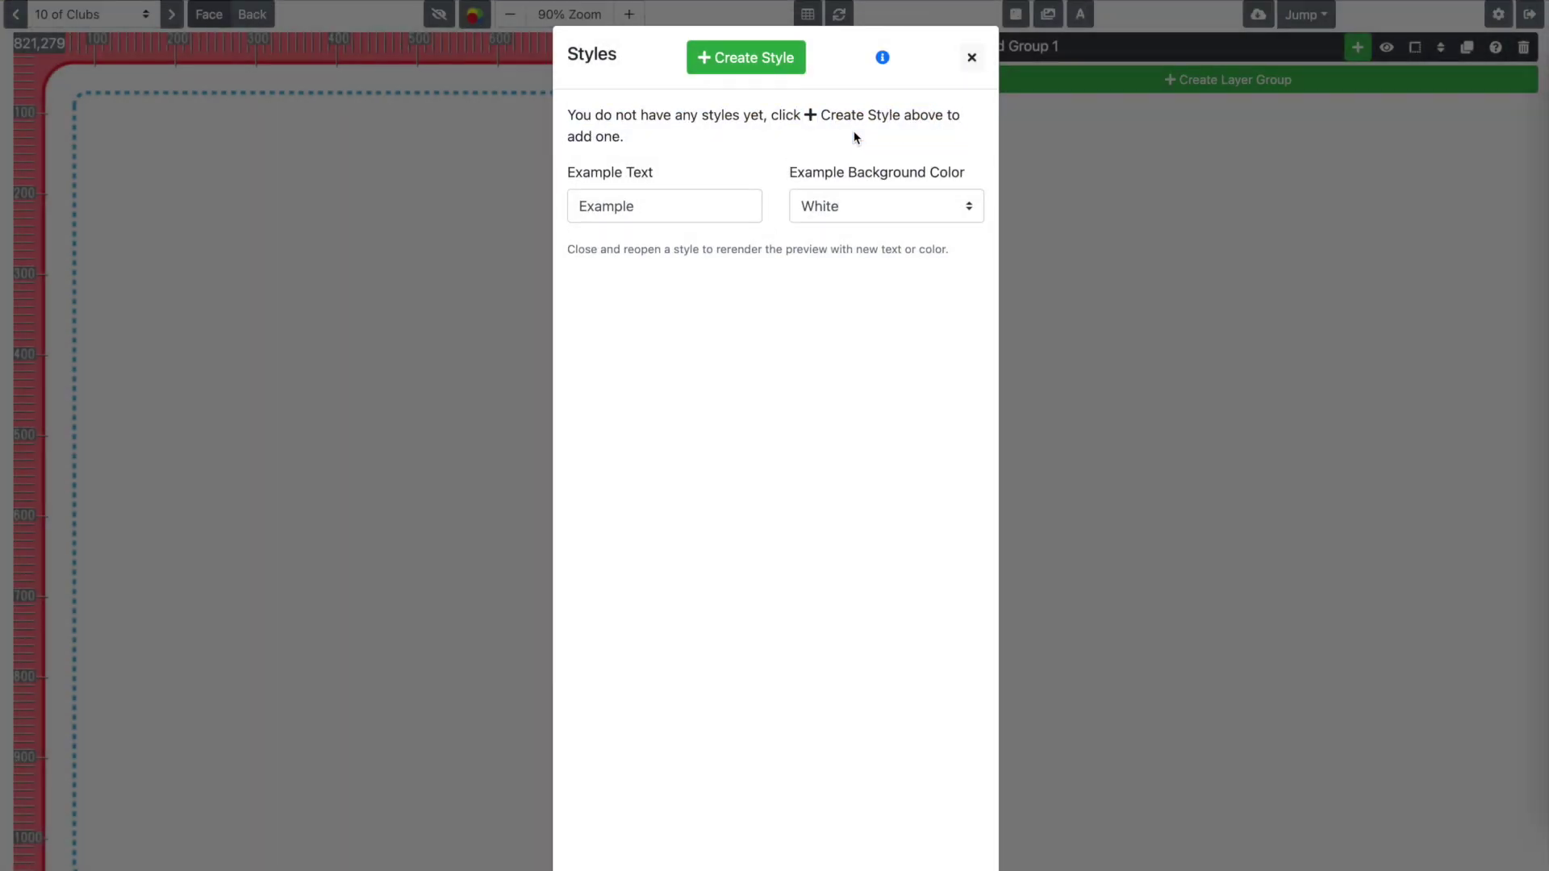
- Create a new text style and name it "small"
{"action": "left_click", "coordinate": [745, 59]}
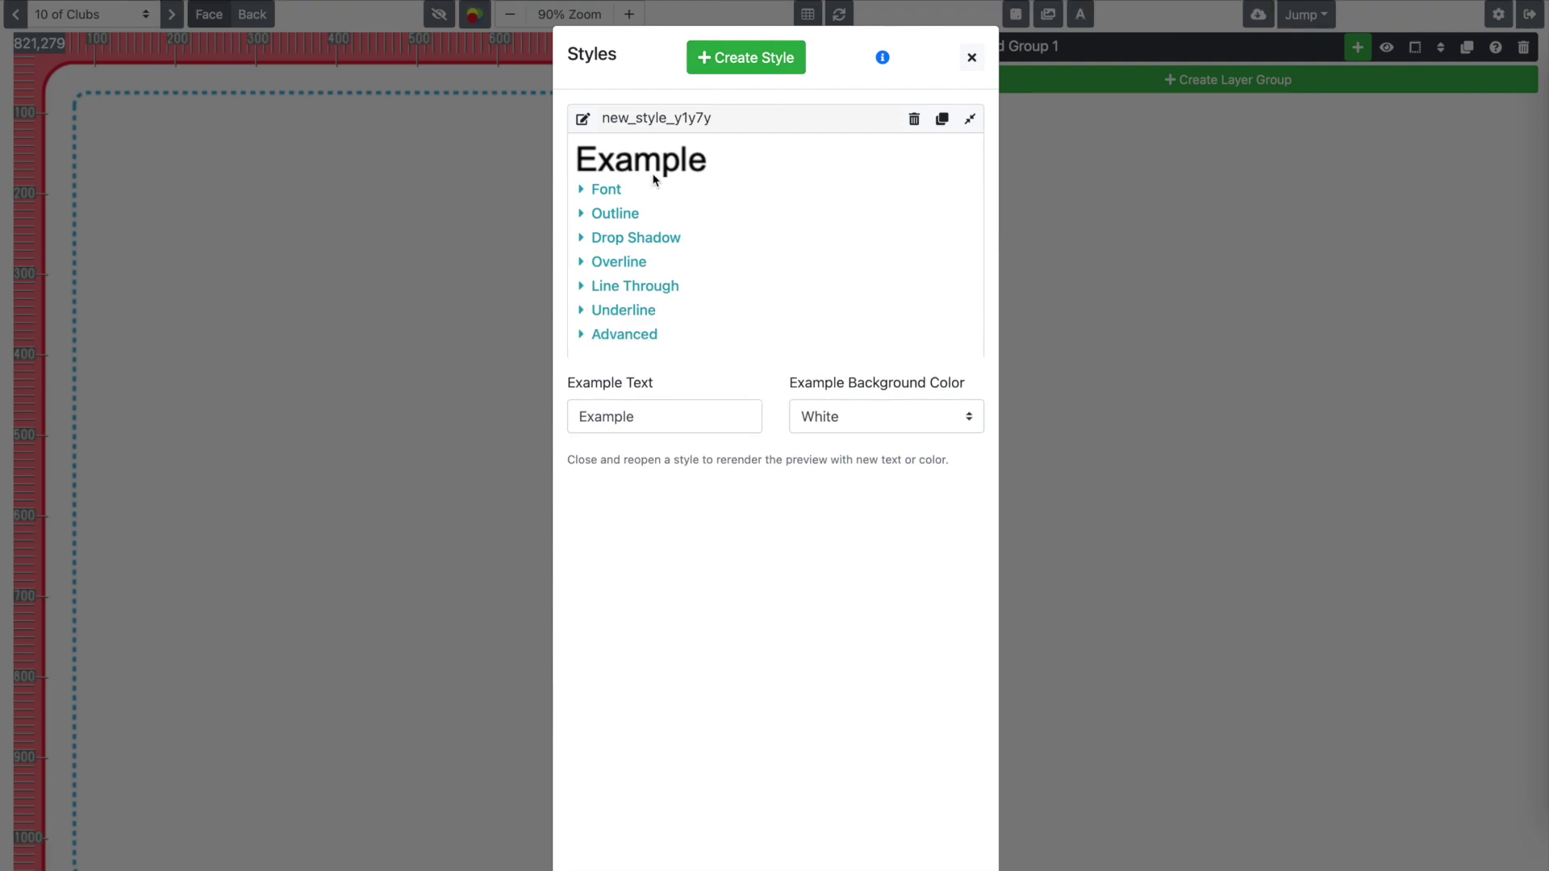
{"action": "left_click", "coordinate": [598, 127]}
{"action": "double_click", "coordinate": [632, 147]}
{"action": "type", "text": "sma"}
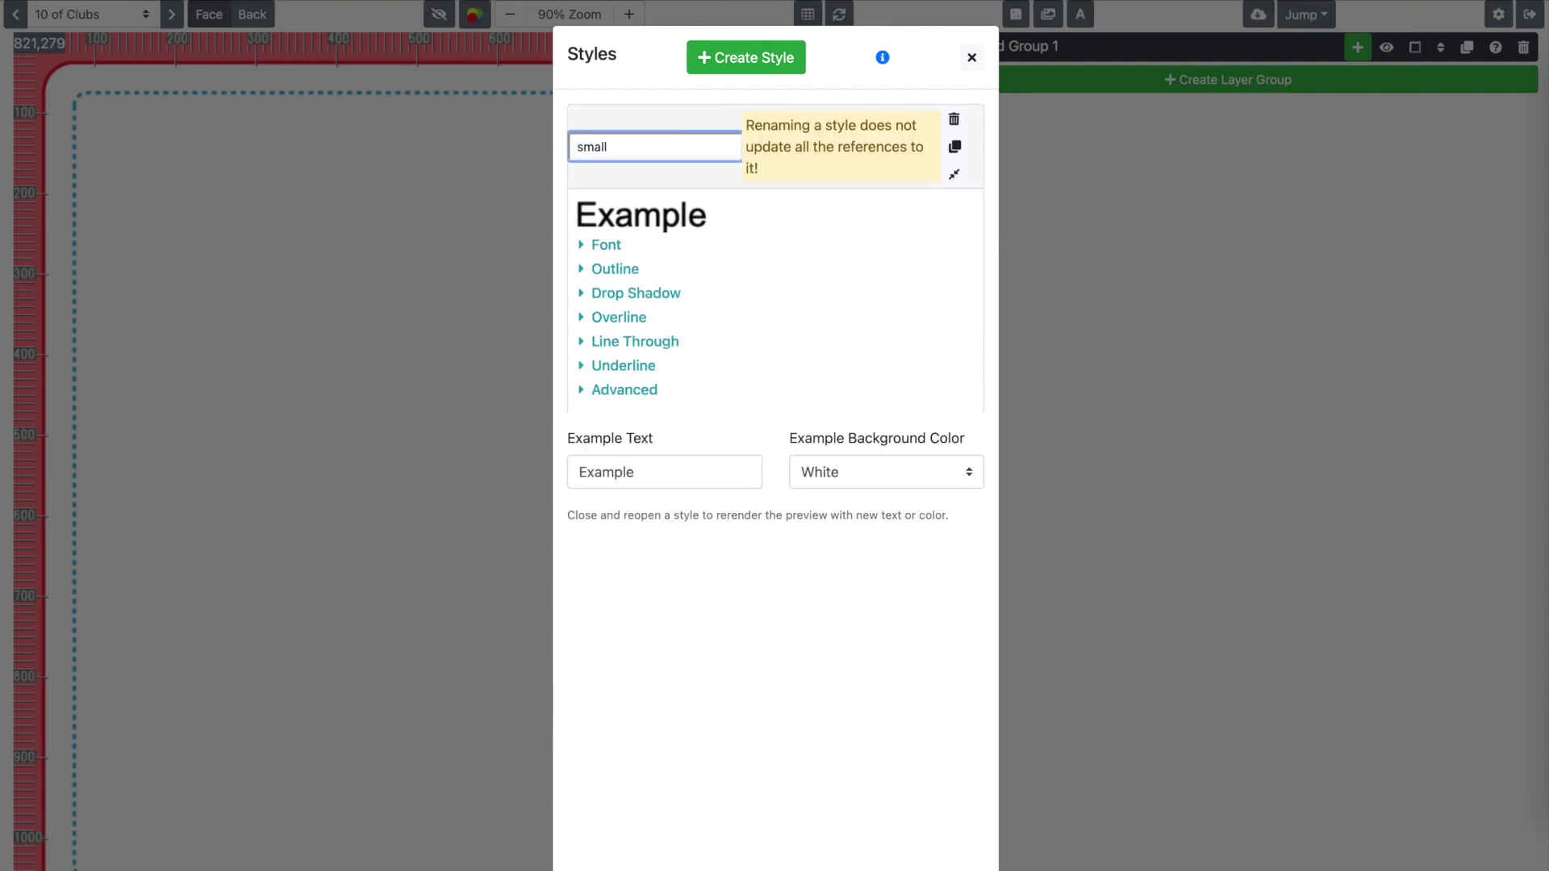
{"action": "type", "text": "ll"}
{"action": "key", "text": "Tab"}
- Set the font size of the "small" style to 75 px and collapse the style
{"action": "left_click", "coordinate": [610, 189]}
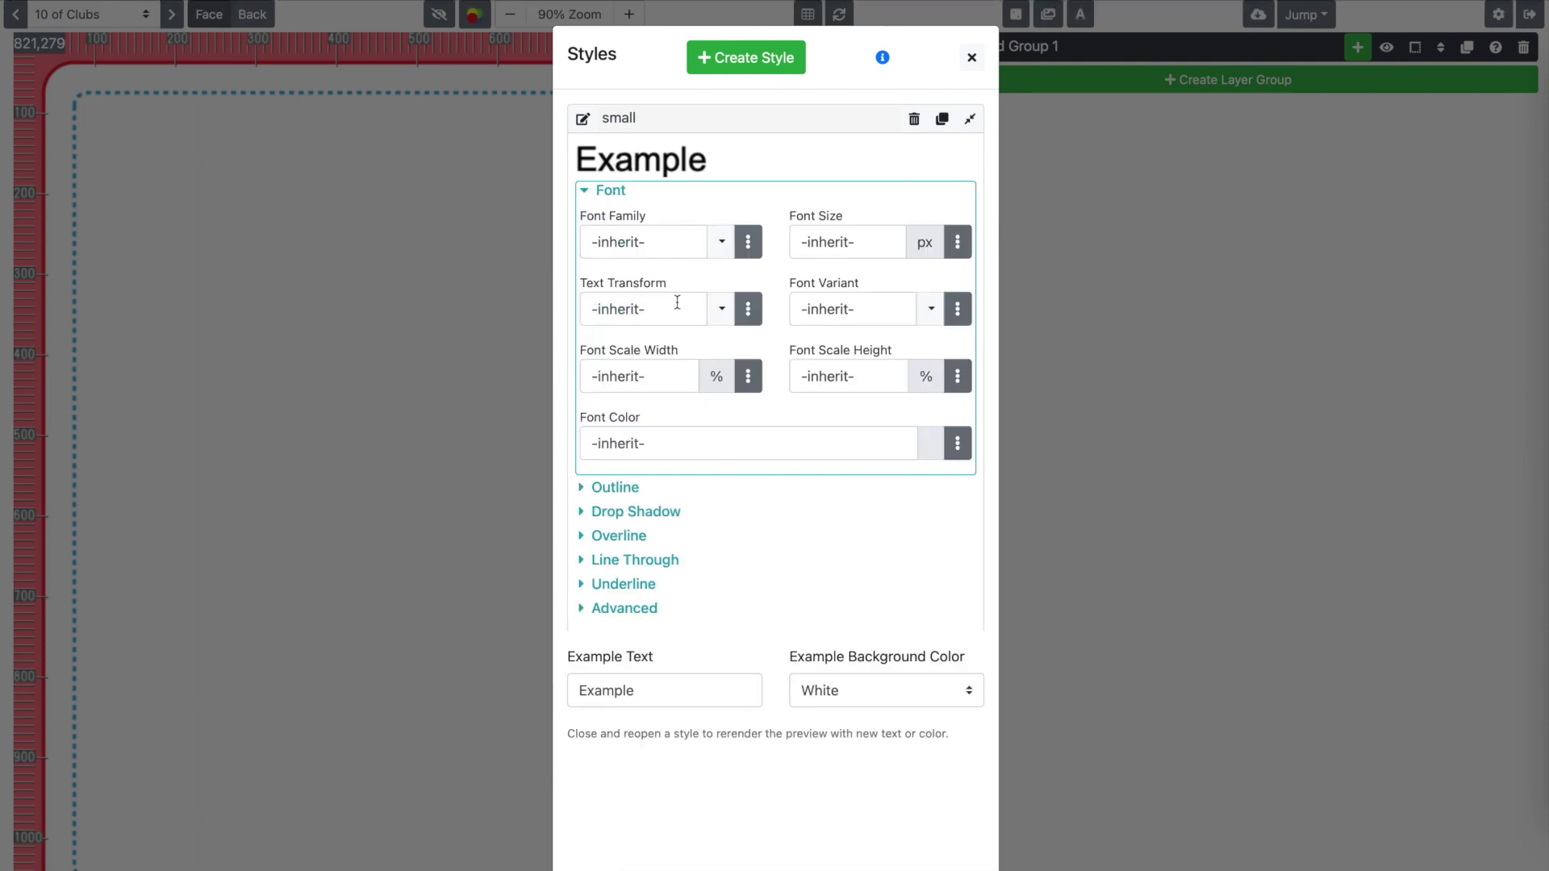
{"action": "left_click", "coordinate": [693, 441]}
{"action": "left_click", "coordinate": [850, 242]}
{"action": "type", "text": "7"}
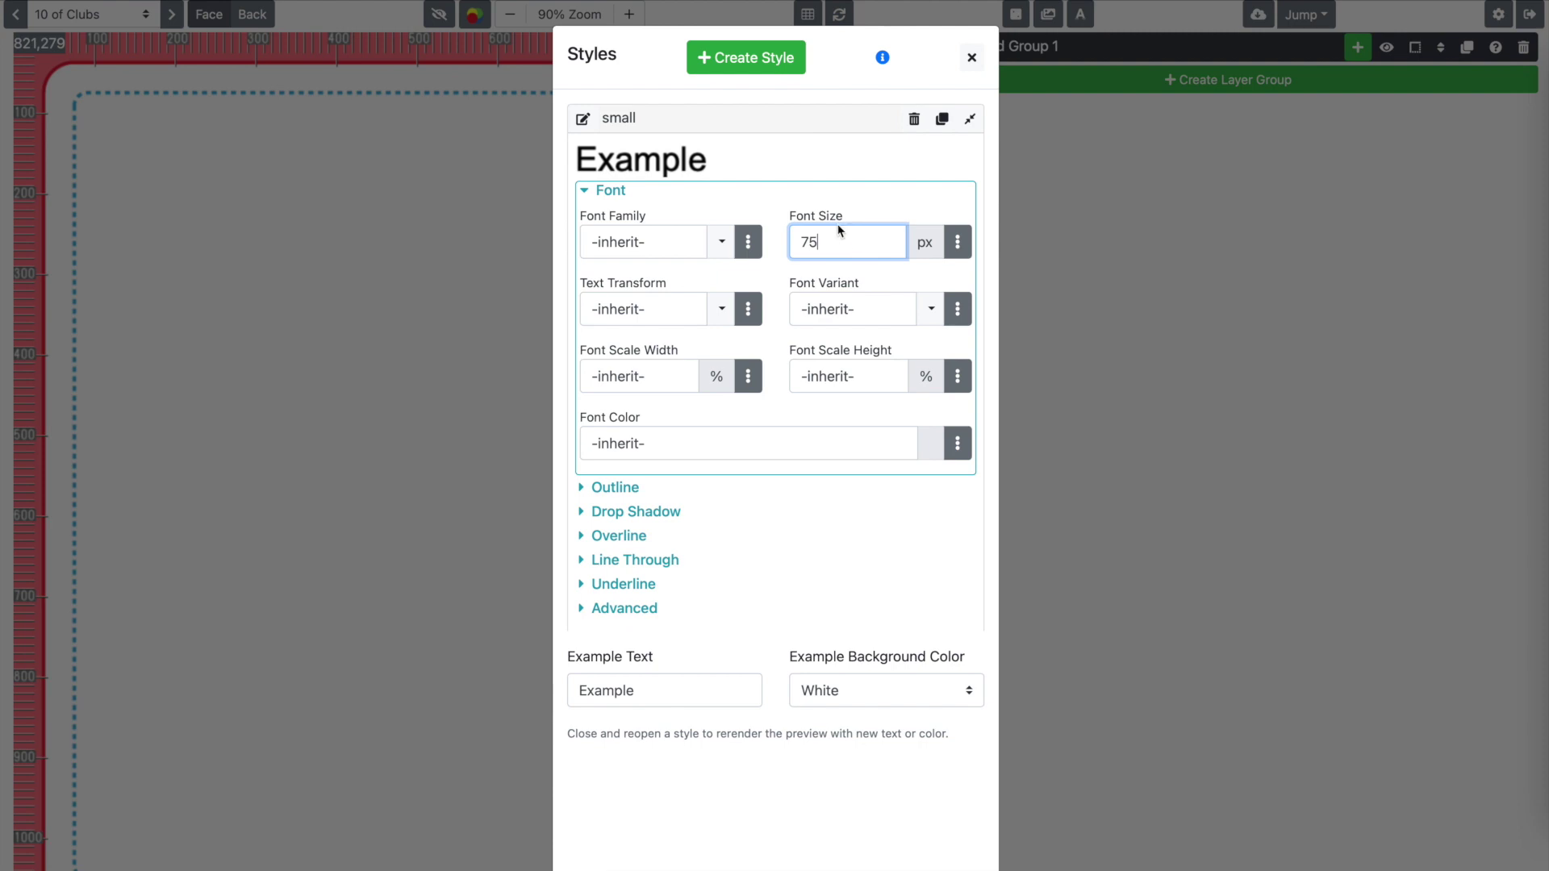
{"action": "type", "text": "5"}
{"action": "left_click", "coordinate": [794, 119]}
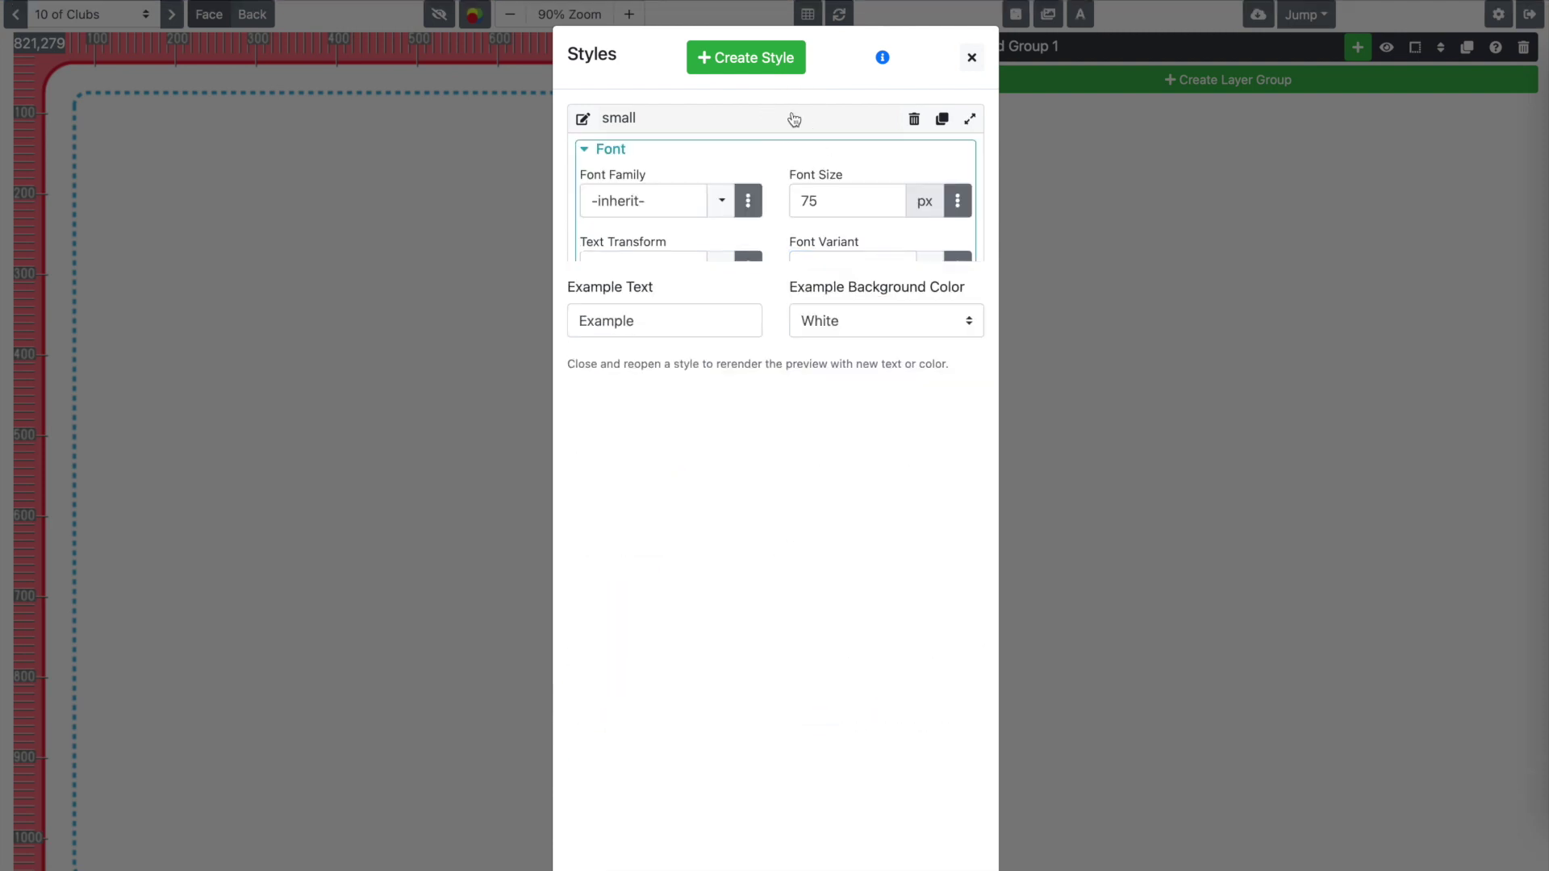
- Create a new text style and name it "large"
{"action": "left_click", "coordinate": [773, 69]}
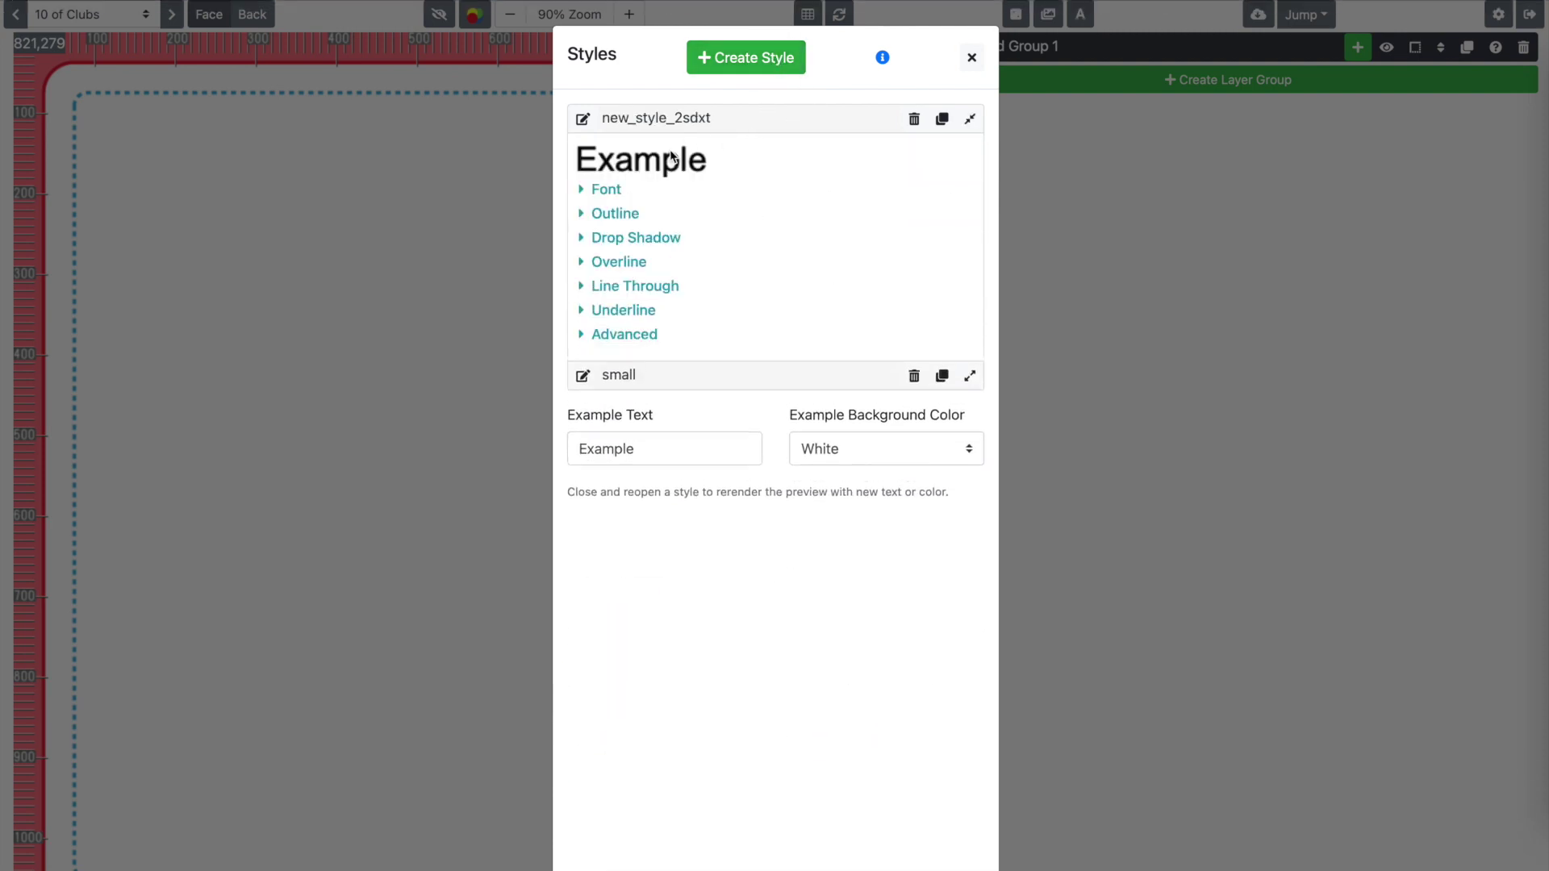
{"action": "left_click", "coordinate": [582, 120]}
{"action": "type", "text": "large"}
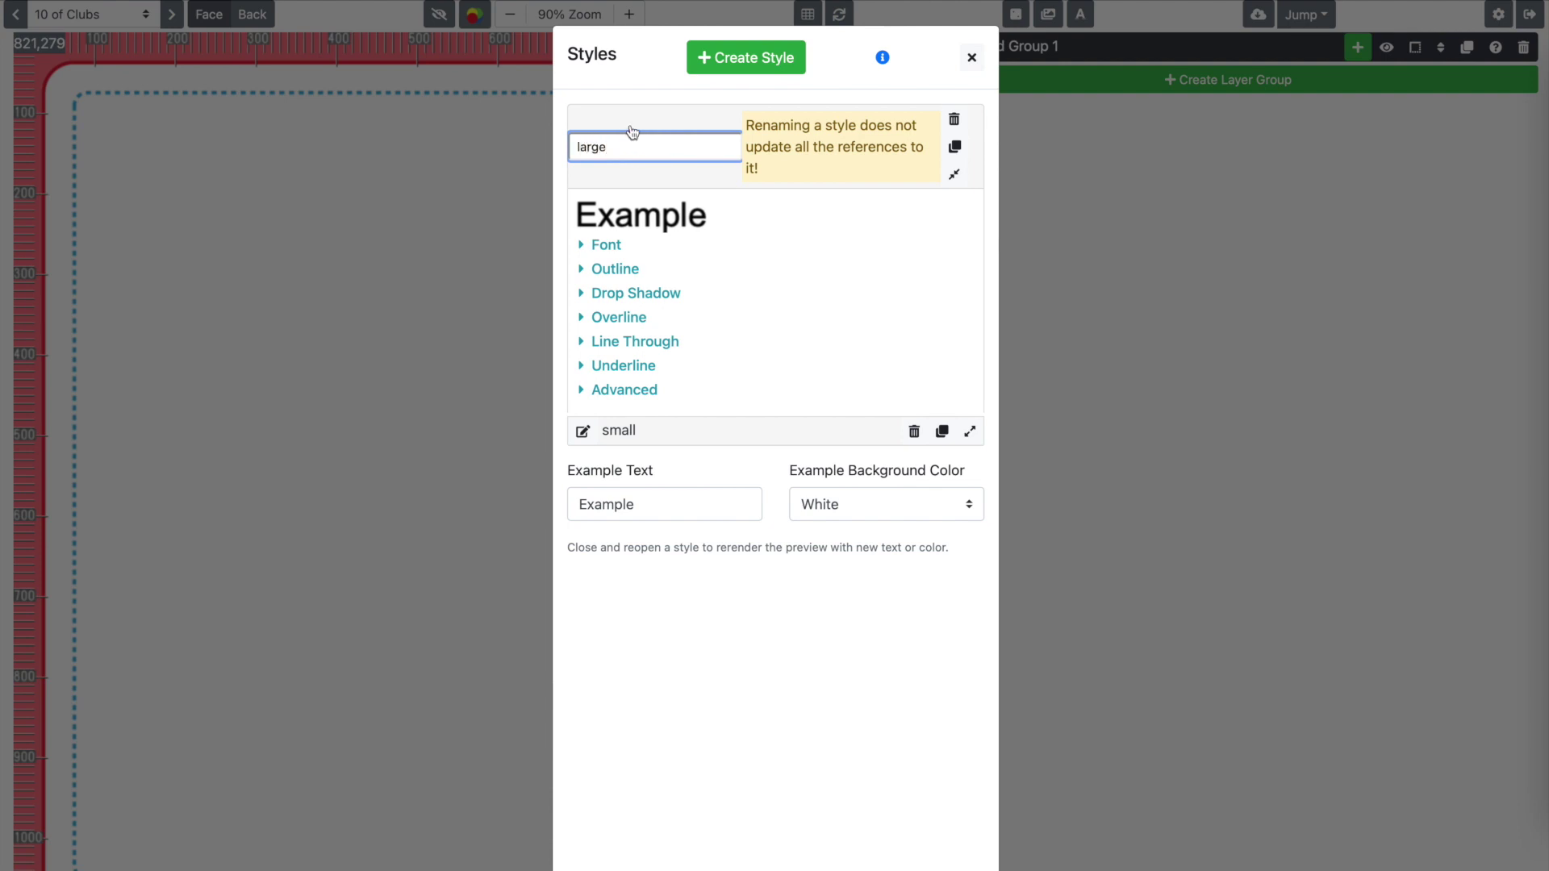
{"action": "key", "text": "Return"}
- Set the font size of the "large" style to 150 px and collapse the style
{"action": "left_click", "coordinate": [626, 121]}
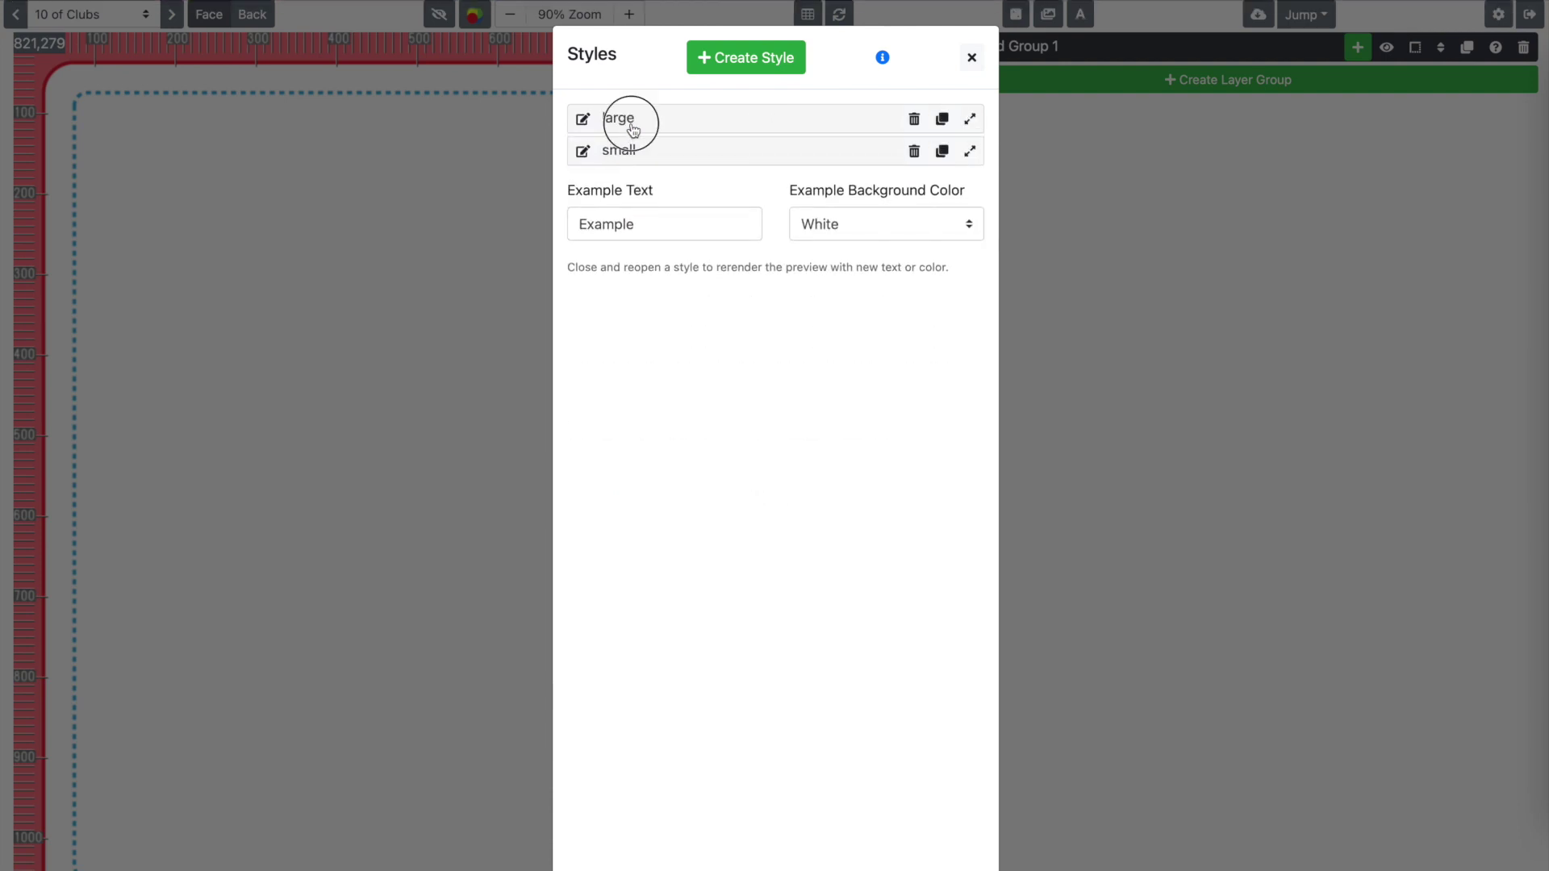
{"action": "left_click", "coordinate": [622, 188]}
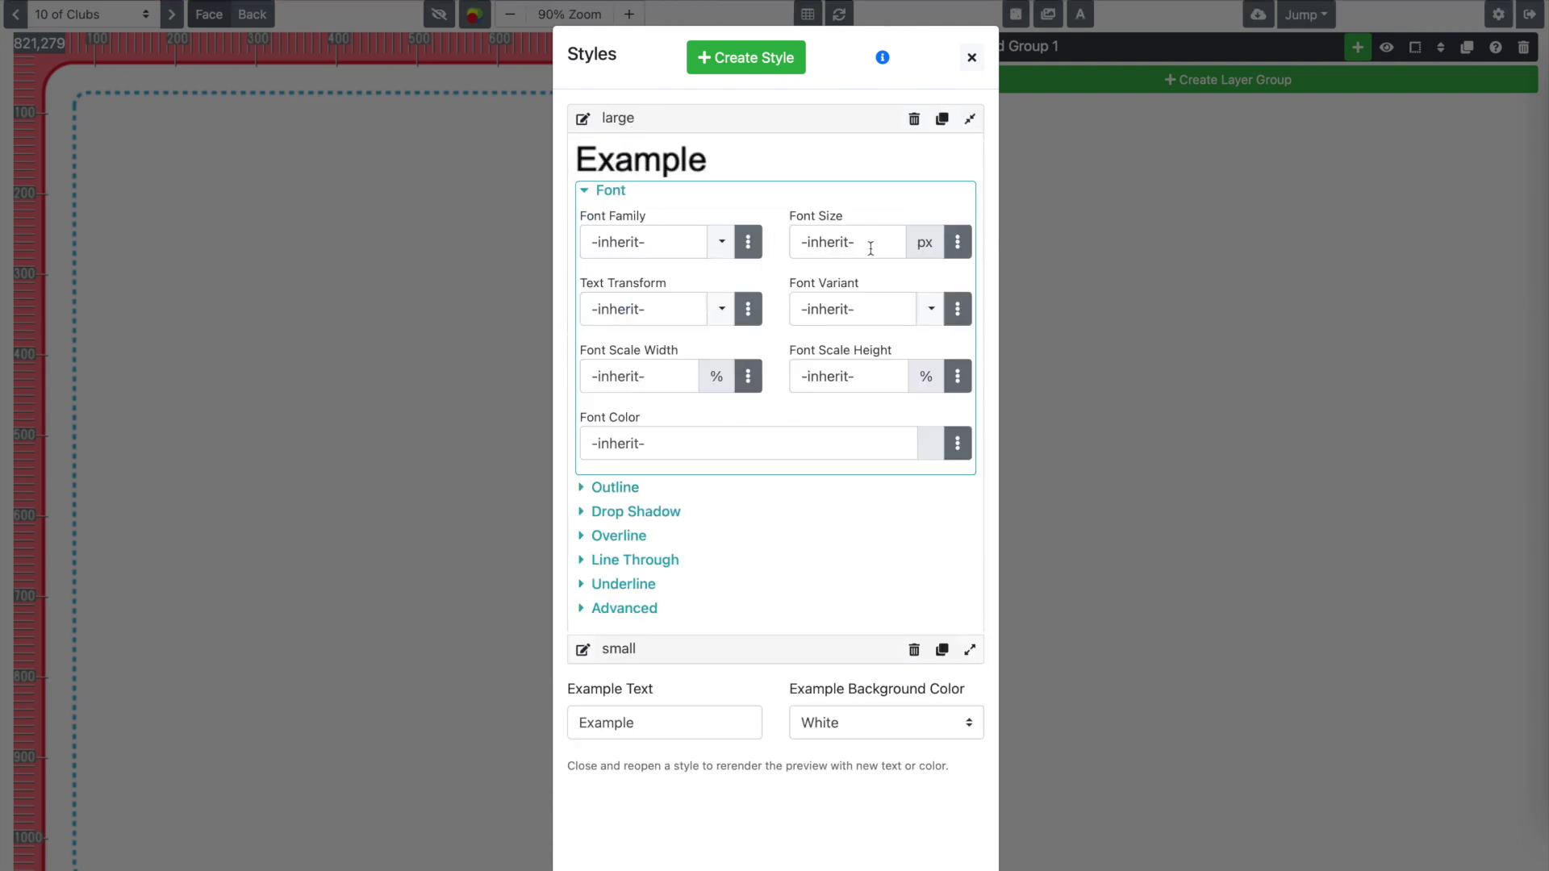
{"action": "left_click", "coordinate": [869, 245]}
{"action": "type", "text": "150"}
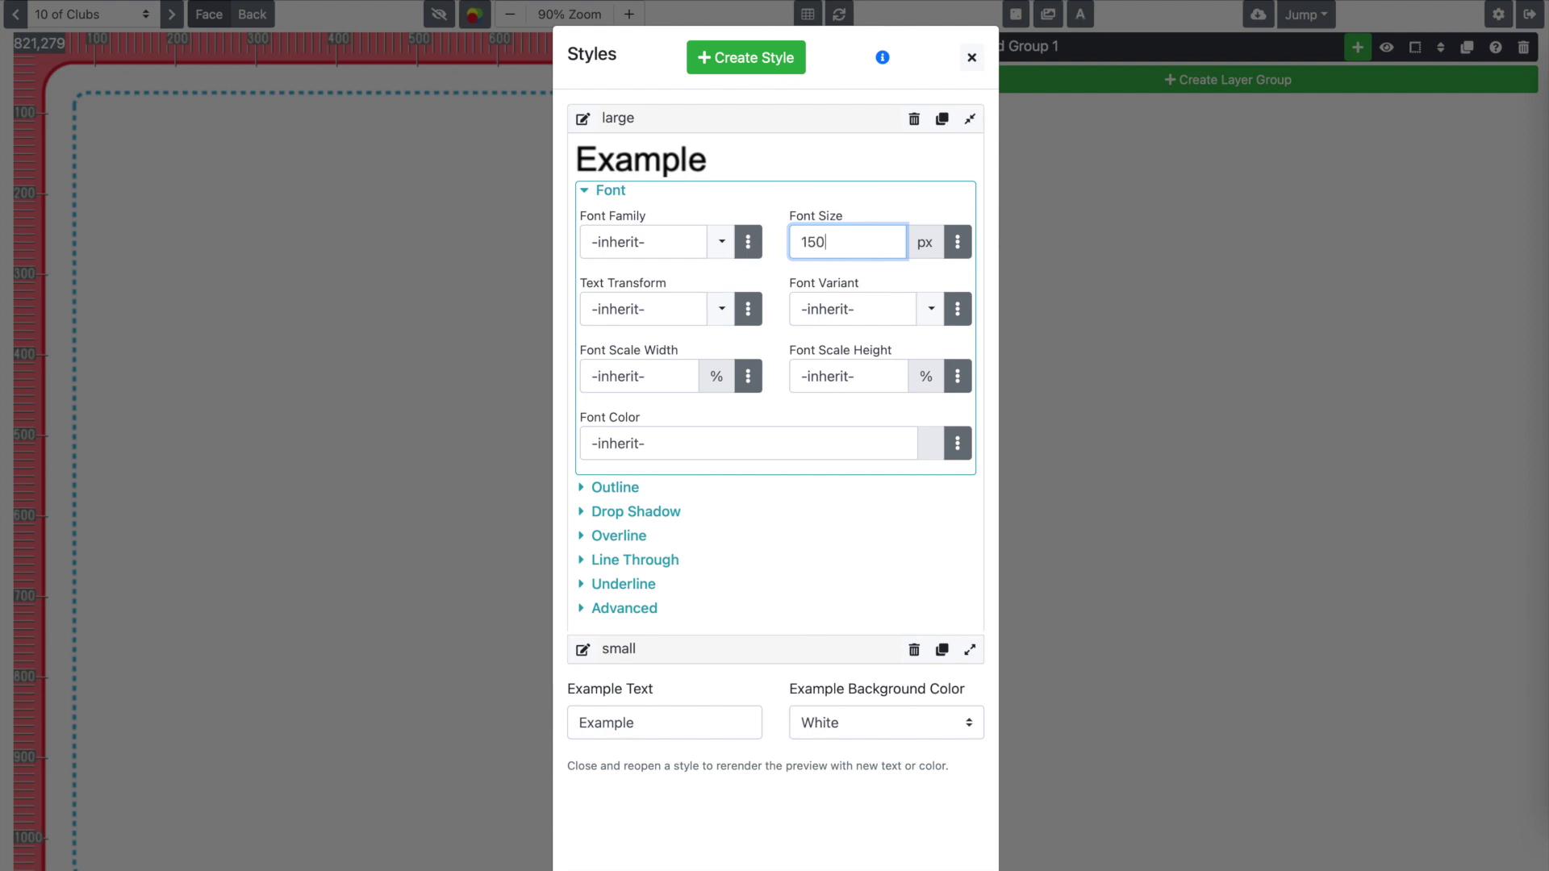
{"action": "left_click", "coordinate": [671, 120]}
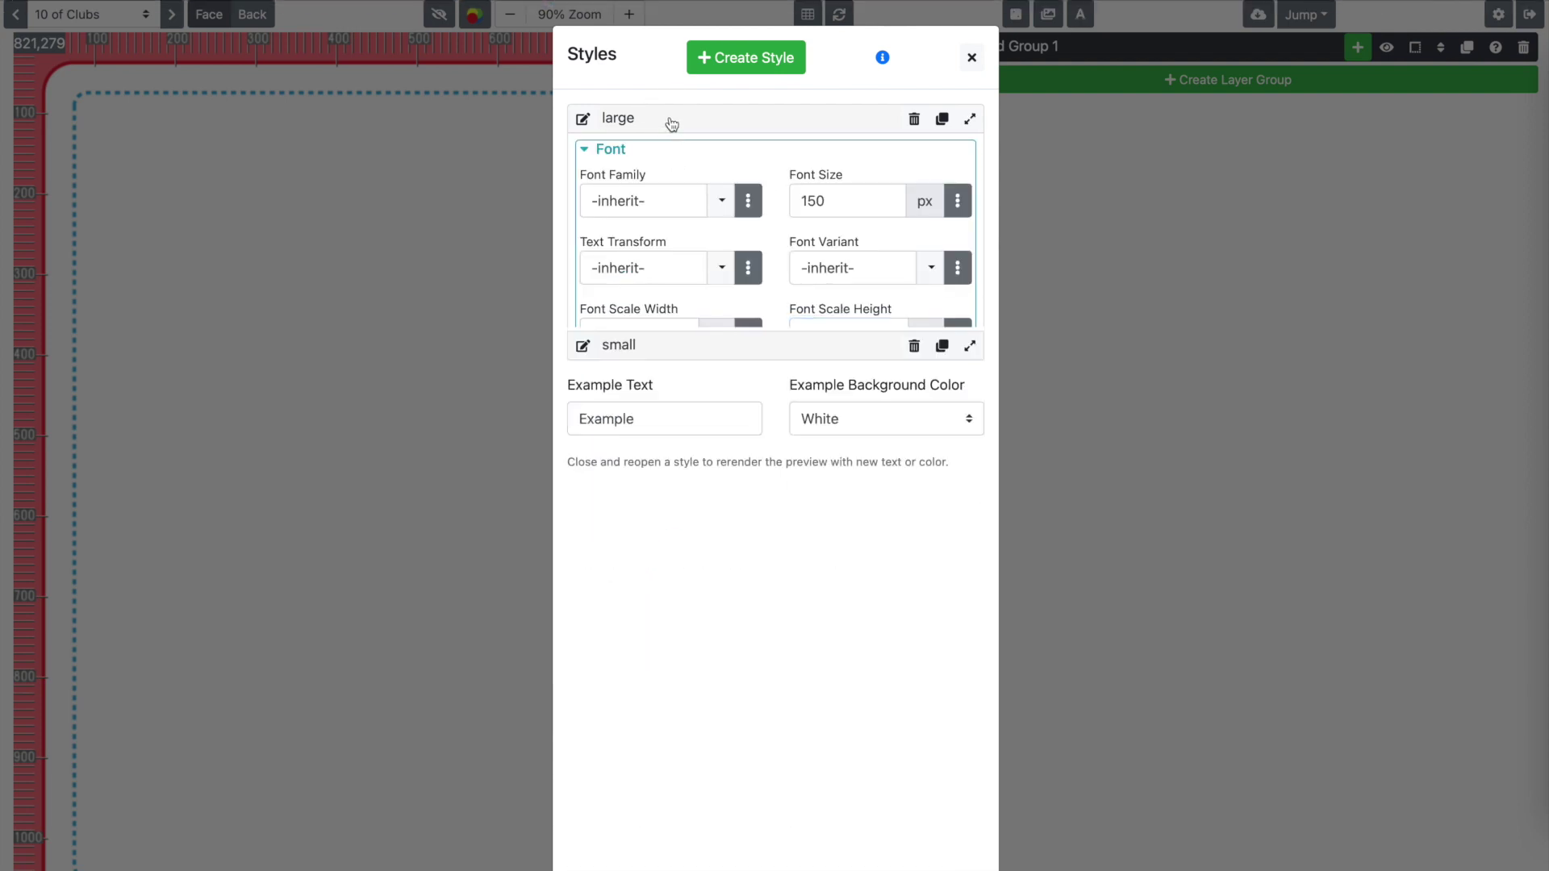
- Create another text style and name it "black"
{"action": "left_click", "coordinate": [766, 71]}
{"action": "left_click", "coordinate": [583, 118]}
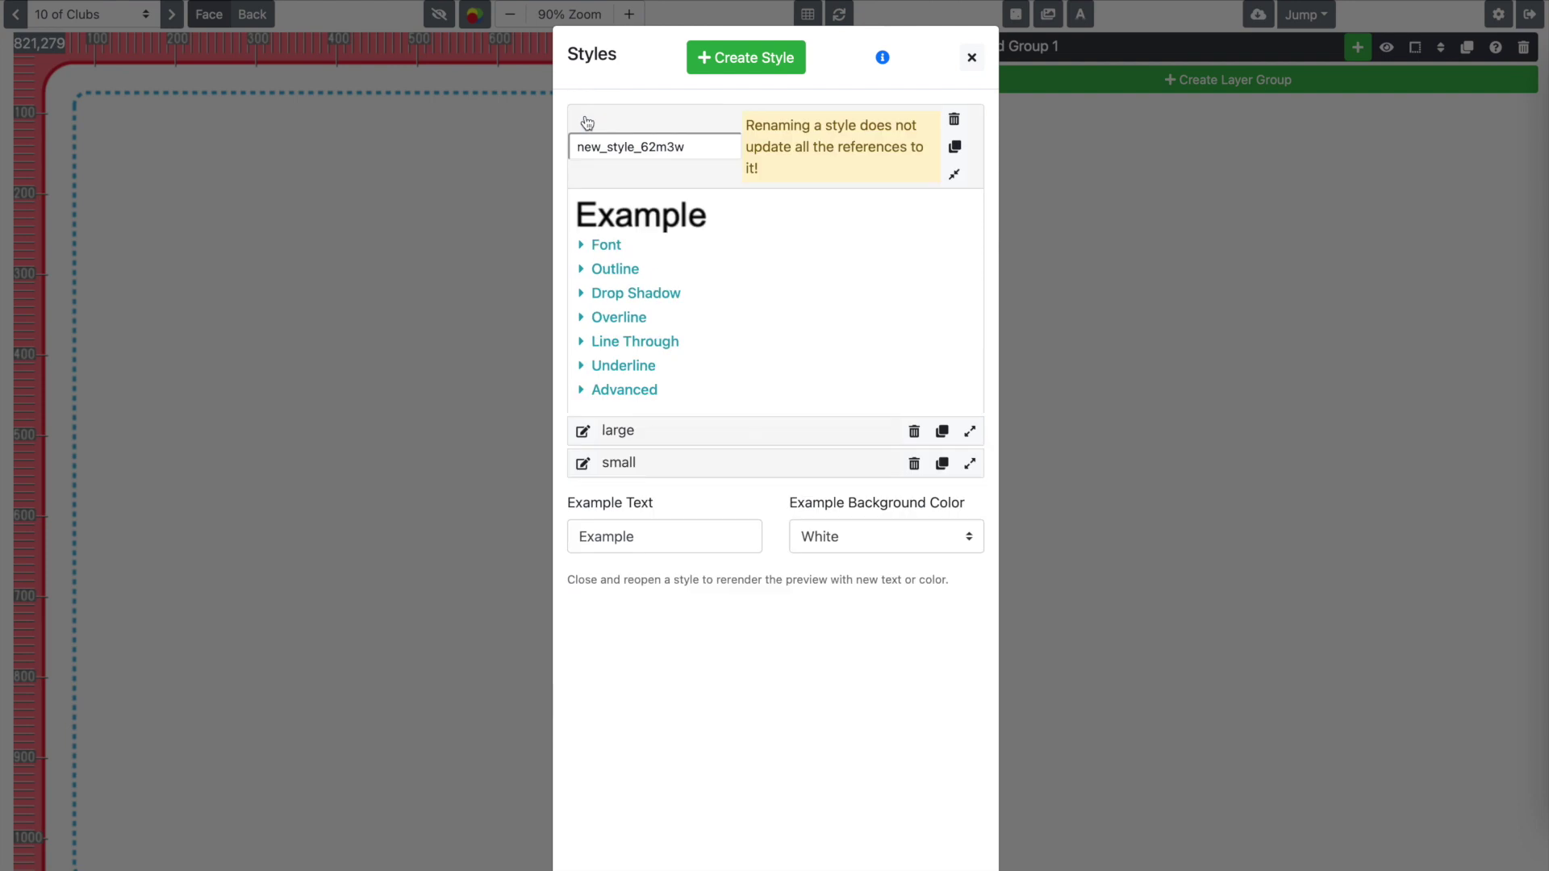
{"action": "type", "text": "black"}
{"action": "left_click", "coordinate": [610, 240]}
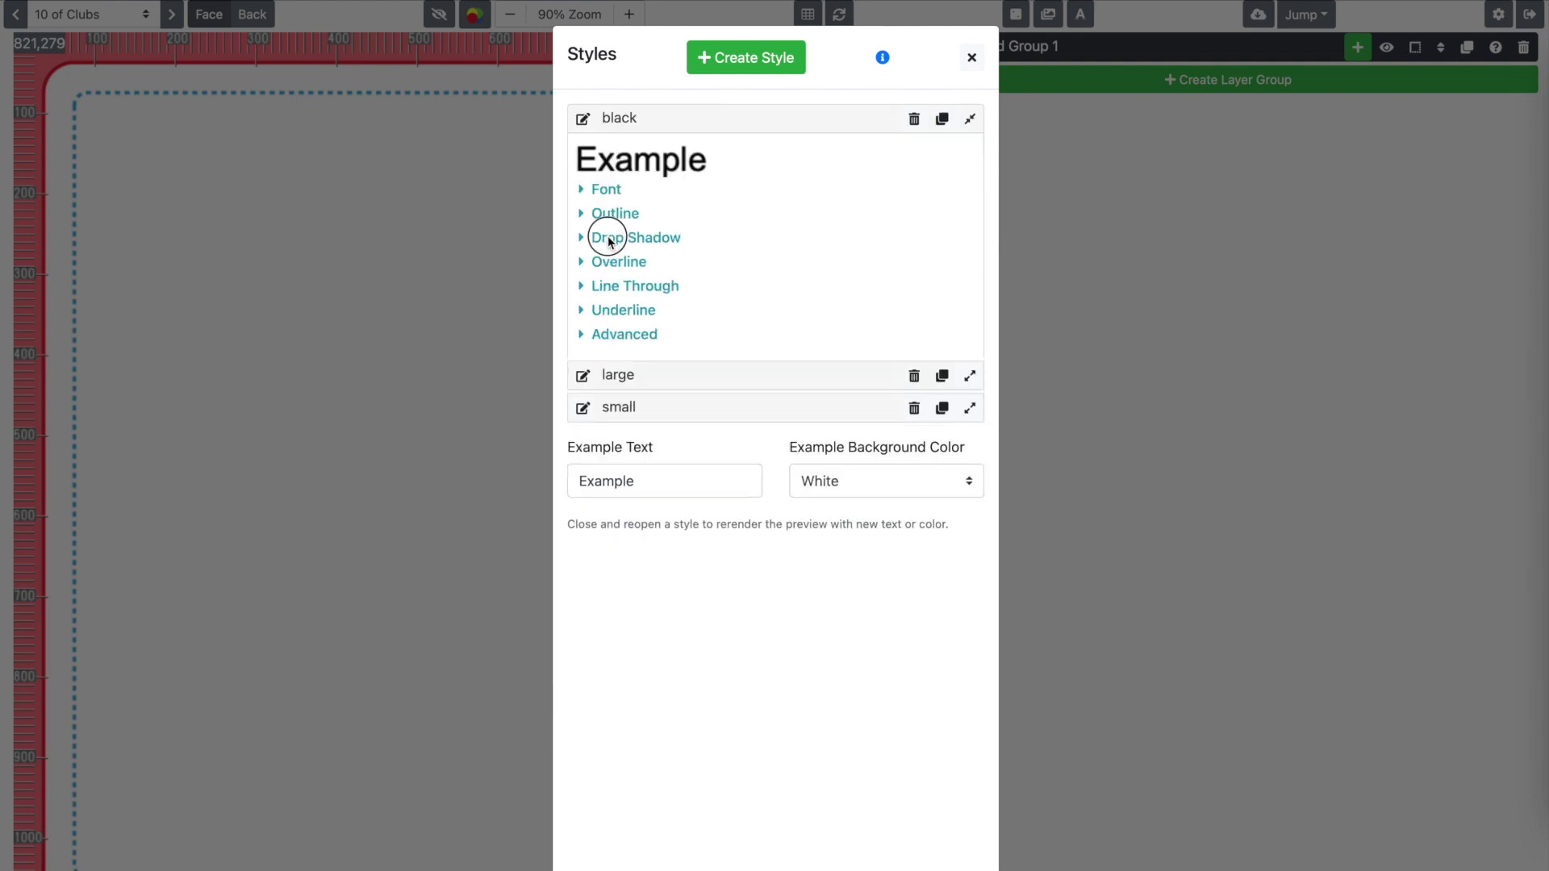
- Set the font color of the "black" style to black
{"action": "left_click", "coordinate": [608, 189]}
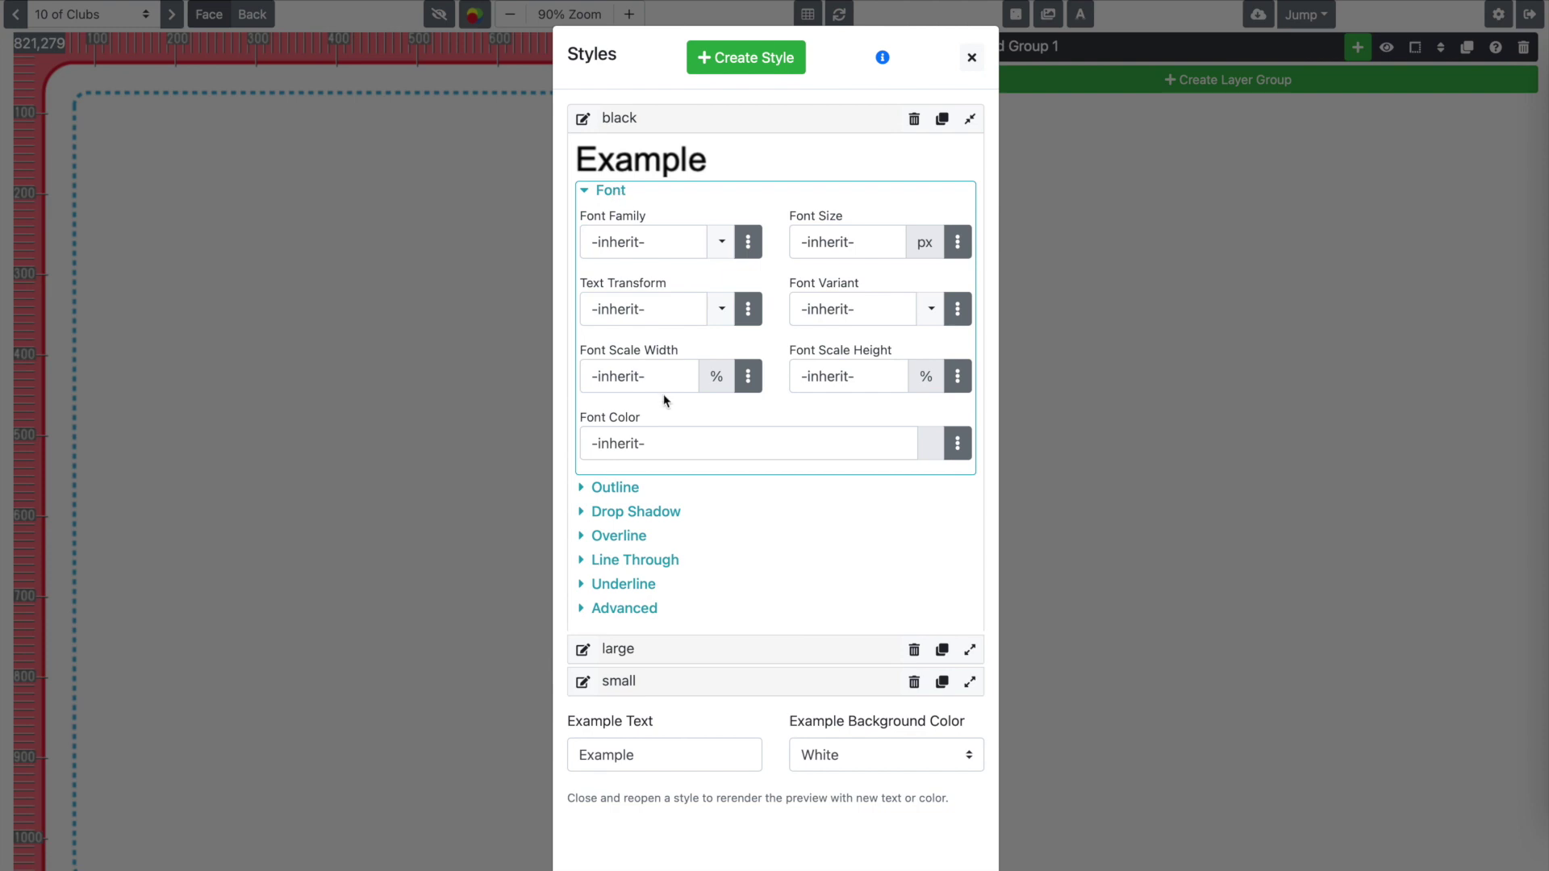
{"action": "left_click", "coordinate": [676, 442]}
{"action": "type", "text": "black"}
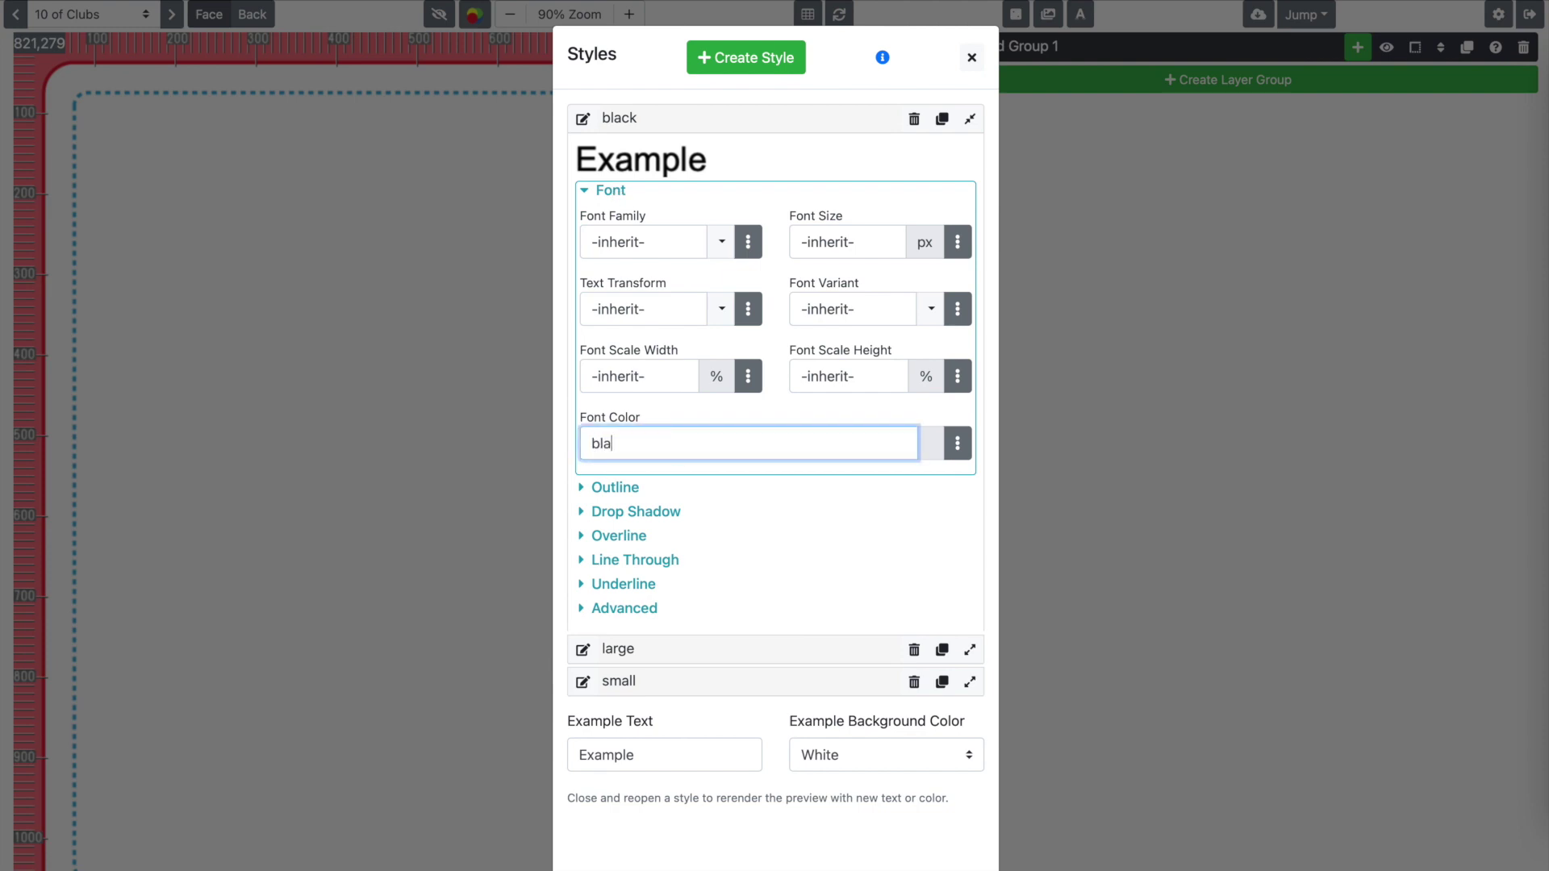
{"action": "left_click", "coordinate": [665, 430]}
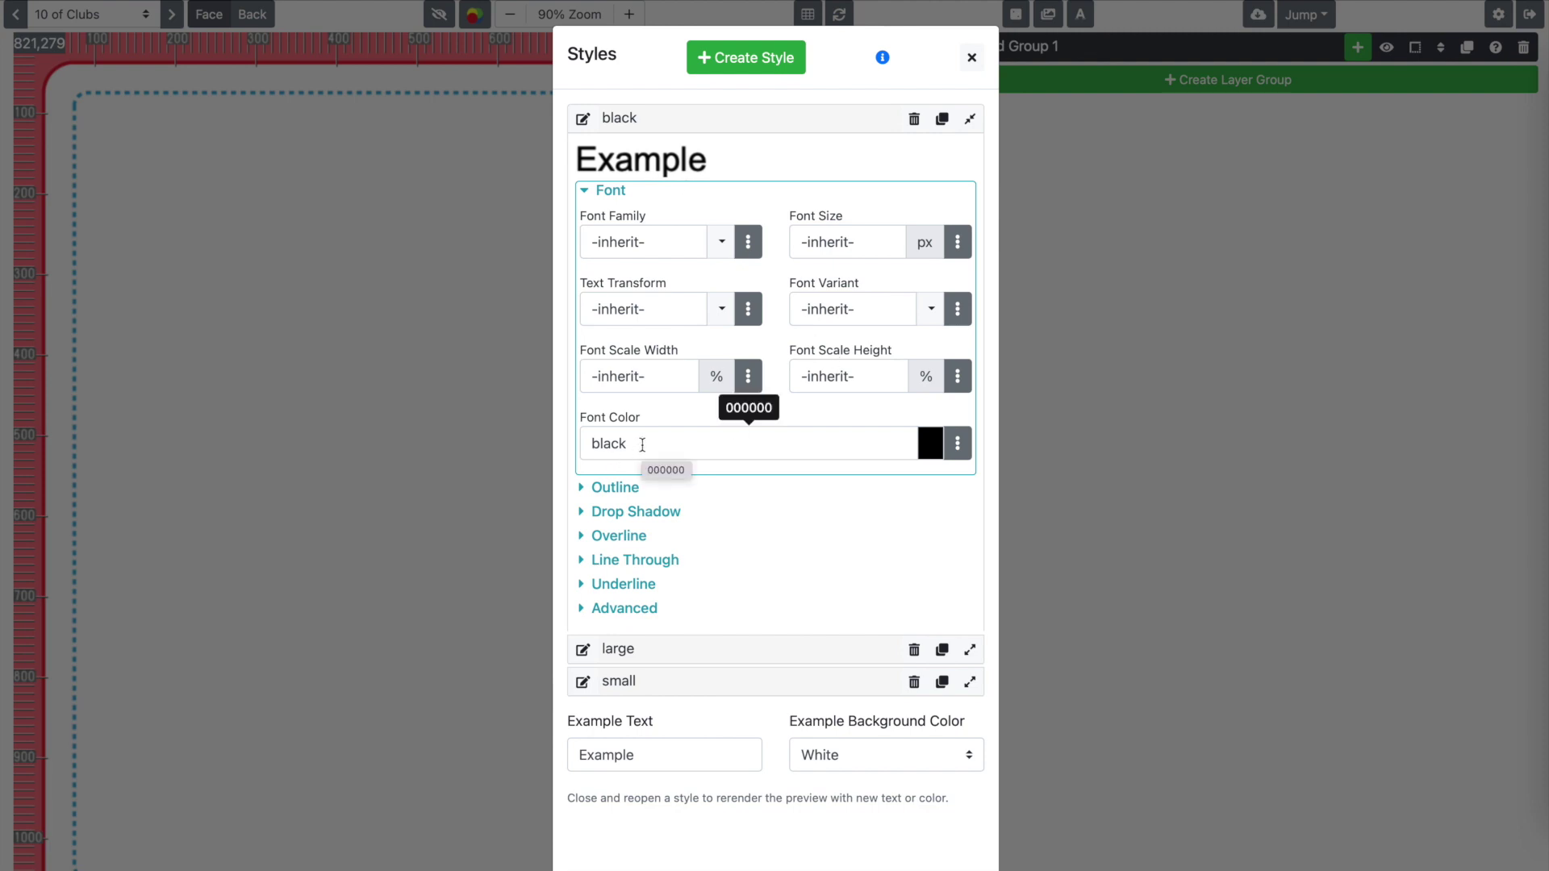
- Make the "black" style inherit its basic properties from the "small" style
{"action": "left_click", "coordinate": [630, 610]}
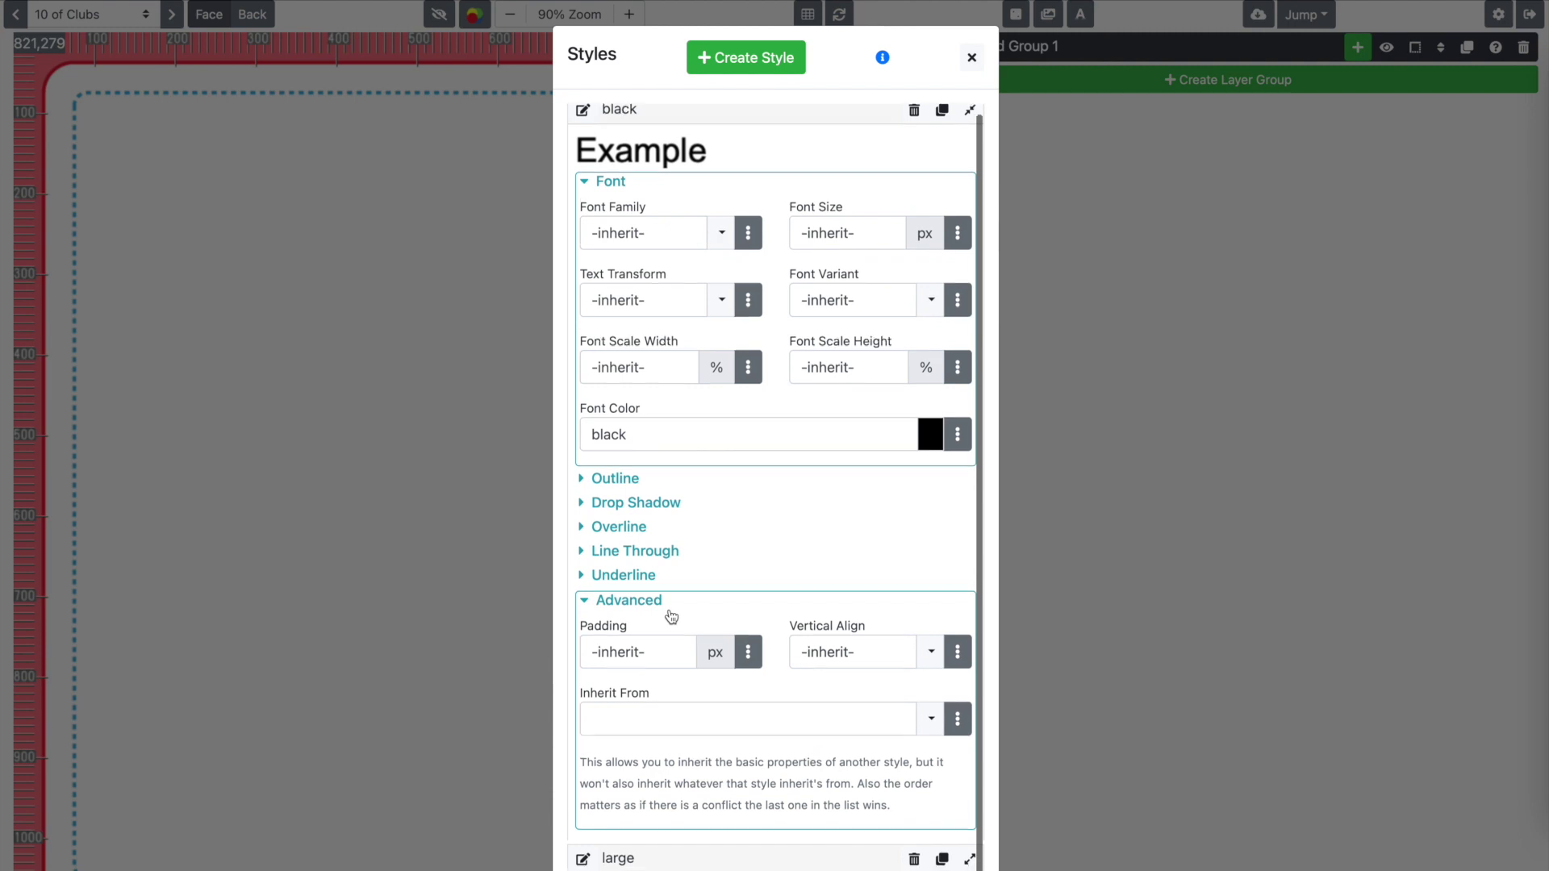
{"action": "scroll", "coordinate": [637, 626], "scroll_direction": "down", "scroll_amount": 1}
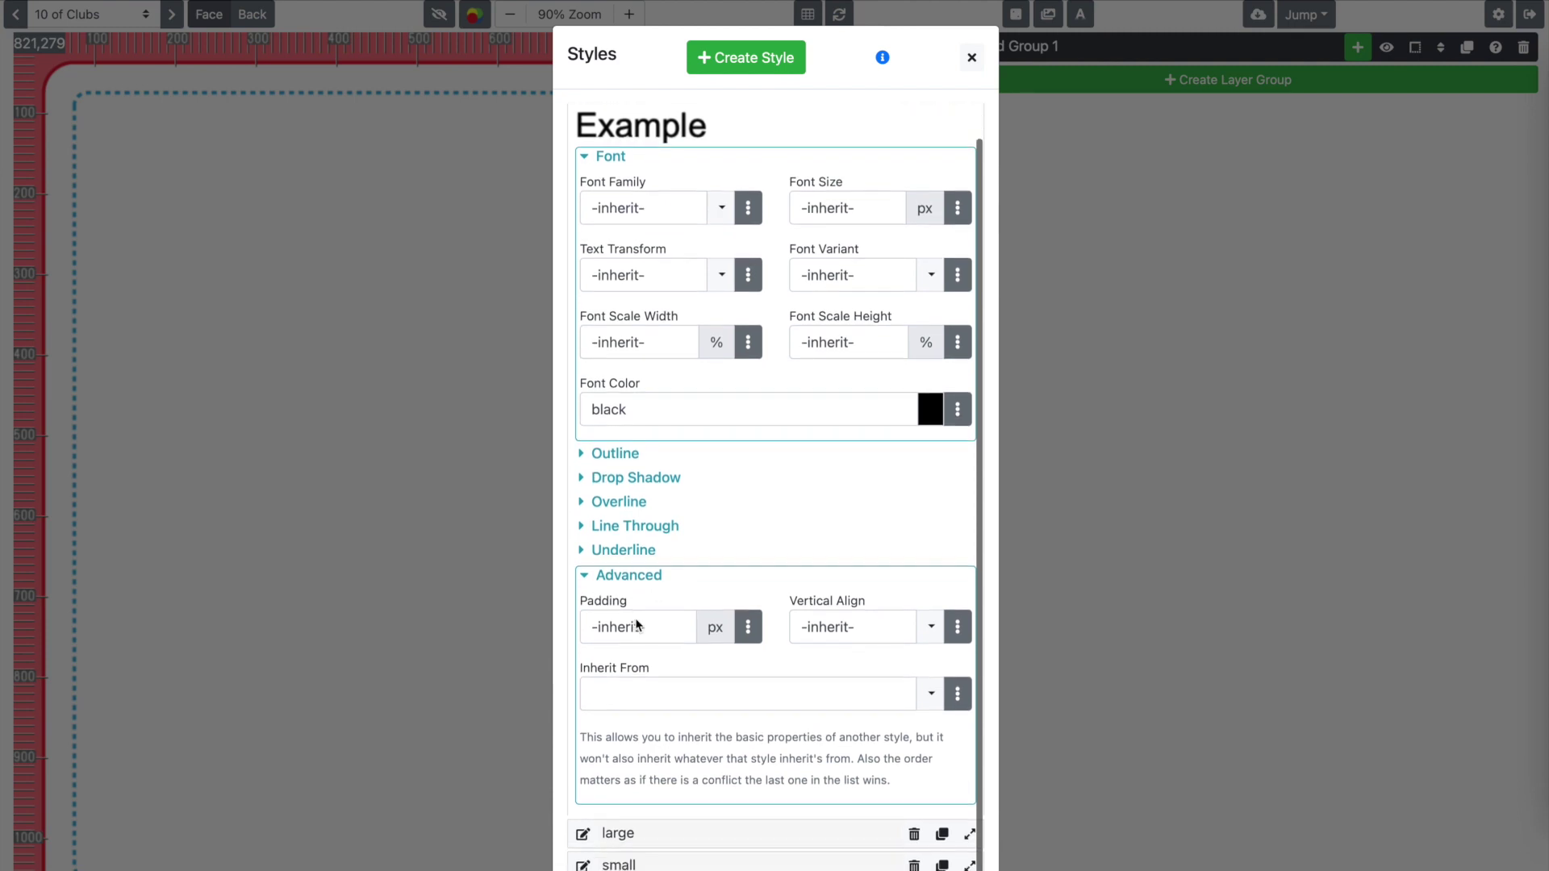
{"action": "left_click", "coordinate": [651, 690]}
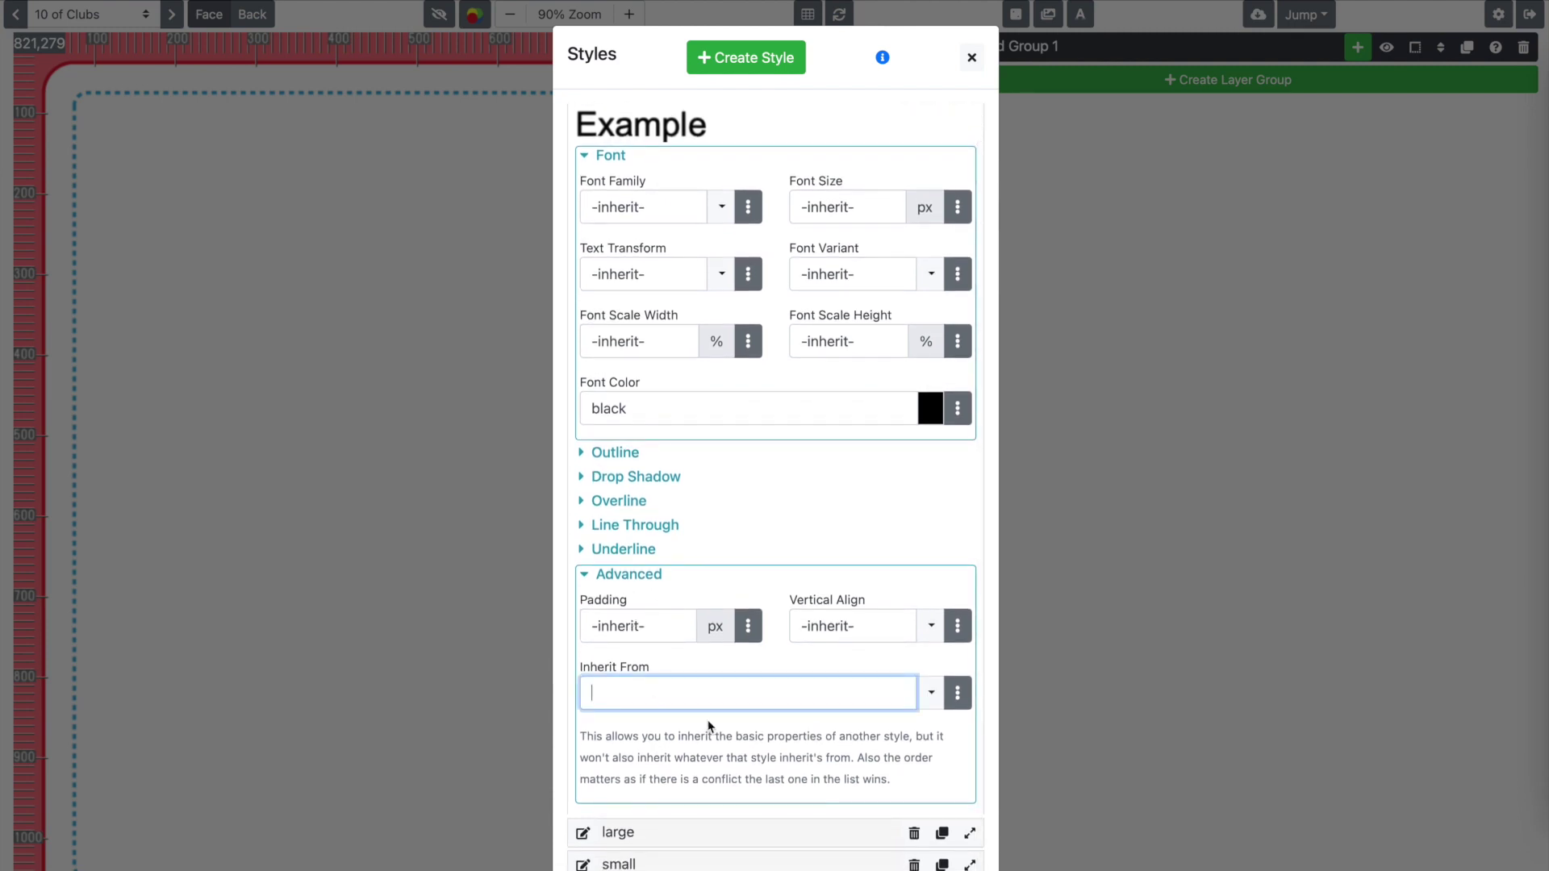
{"action": "left_click", "coordinate": [932, 695]}
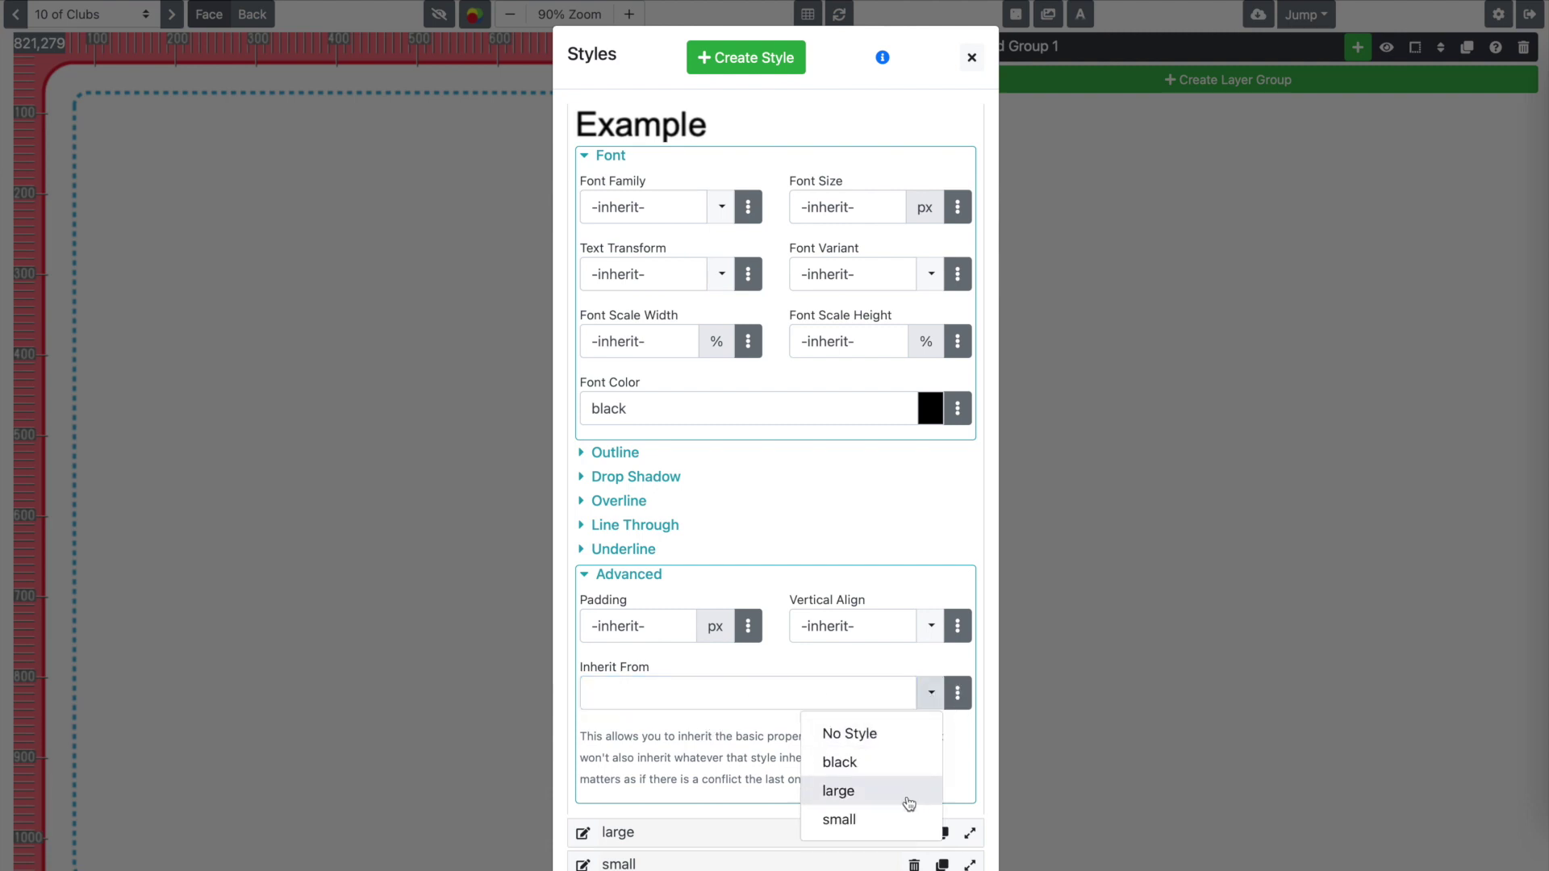
{"action": "left_click", "coordinate": [903, 820]}
{"action": "left_click", "coordinate": [928, 718]}
{"action": "left_click", "coordinate": [905, 819]}
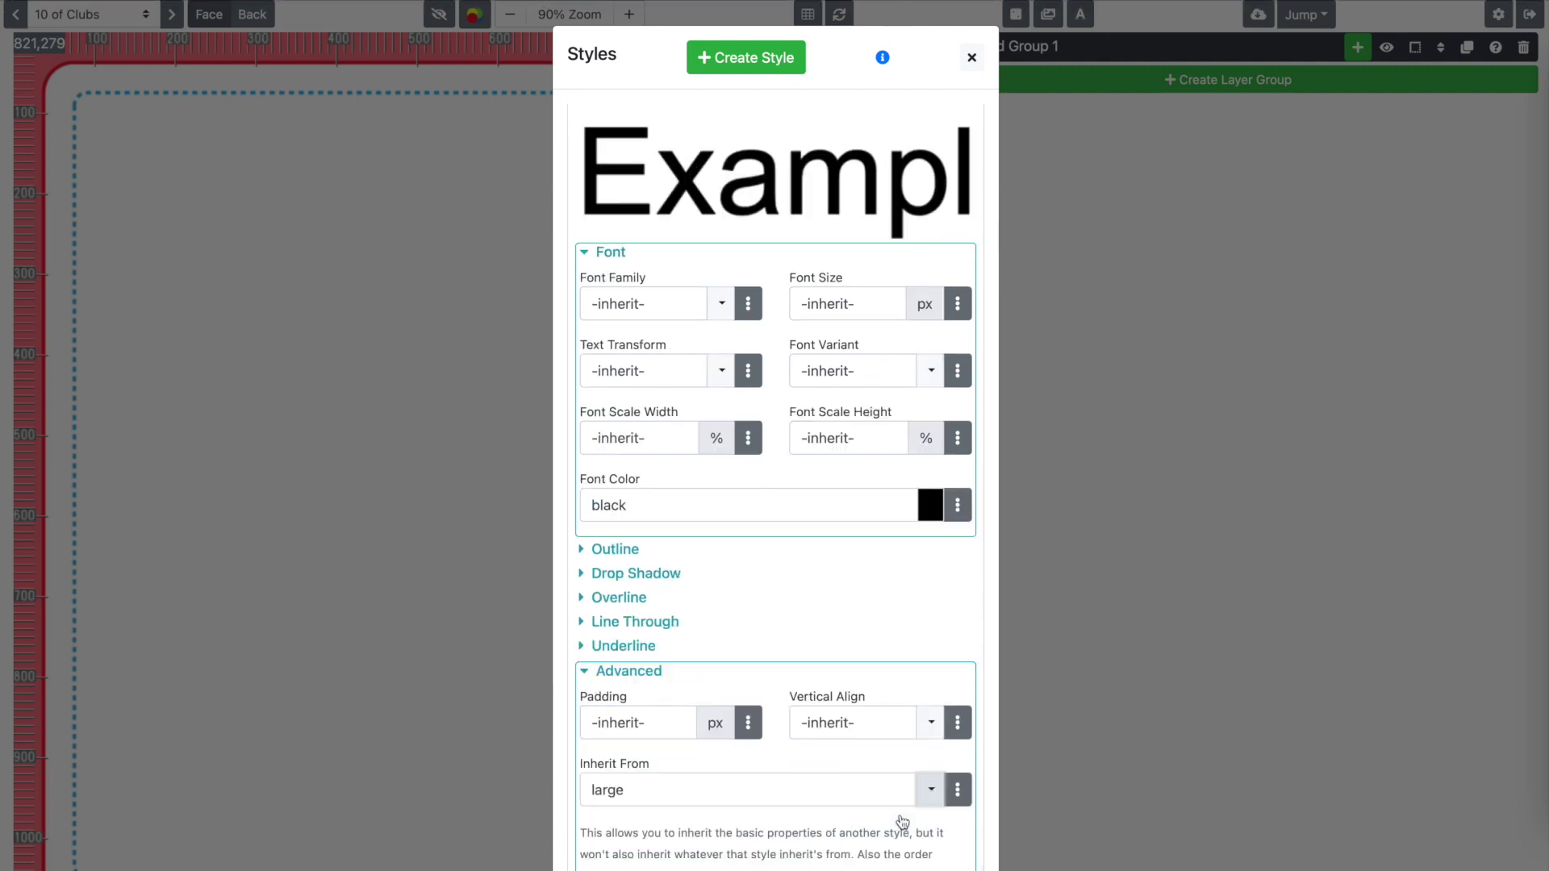
{"action": "left_click", "coordinate": [931, 790]}
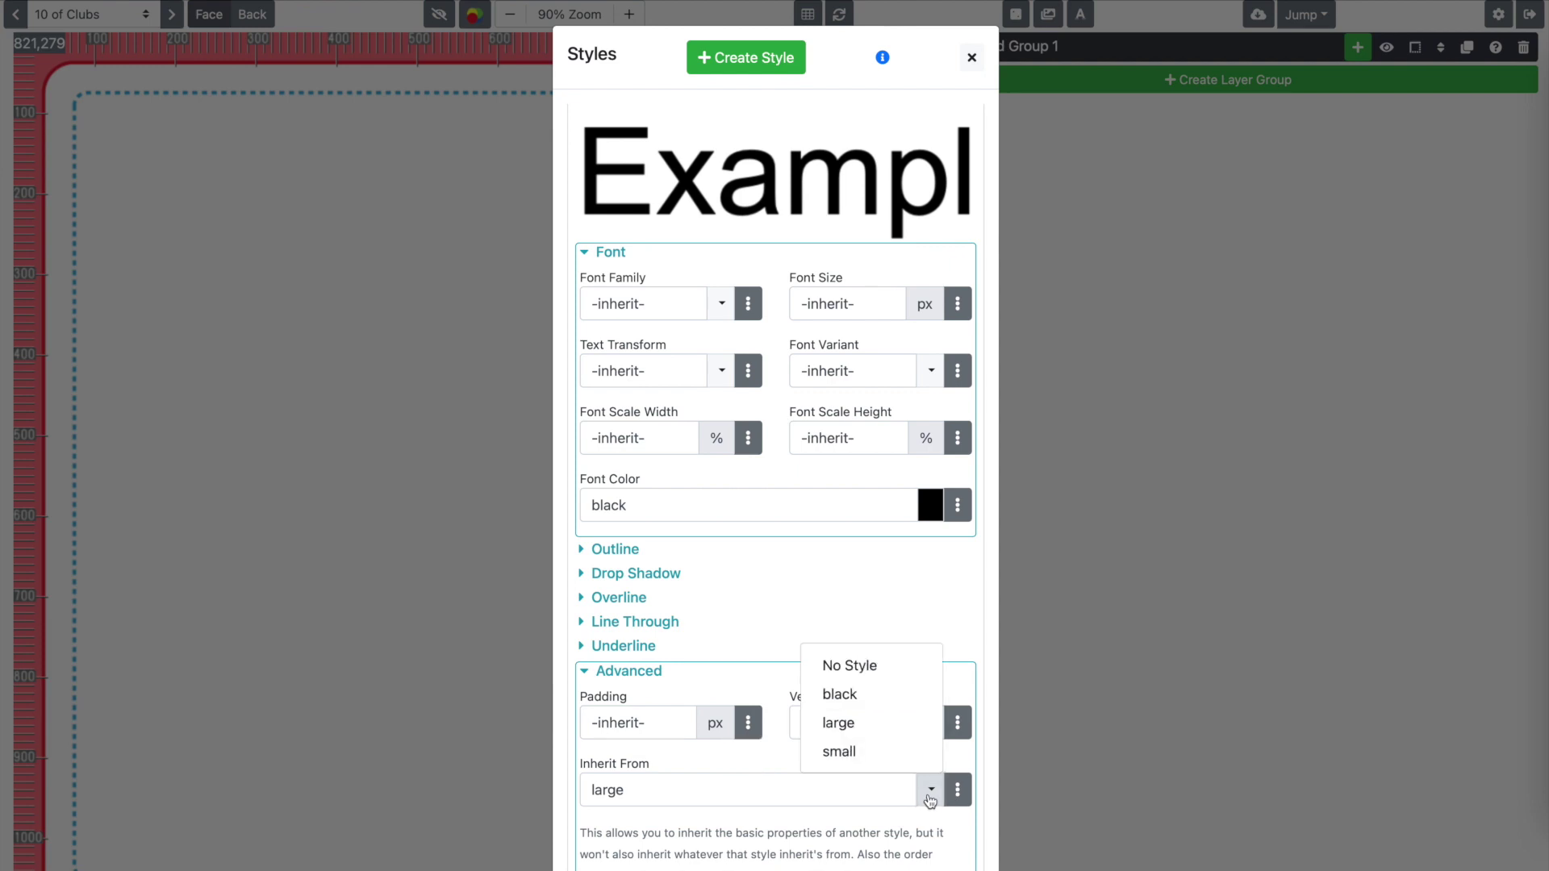
{"action": "left_click", "coordinate": [891, 756]}
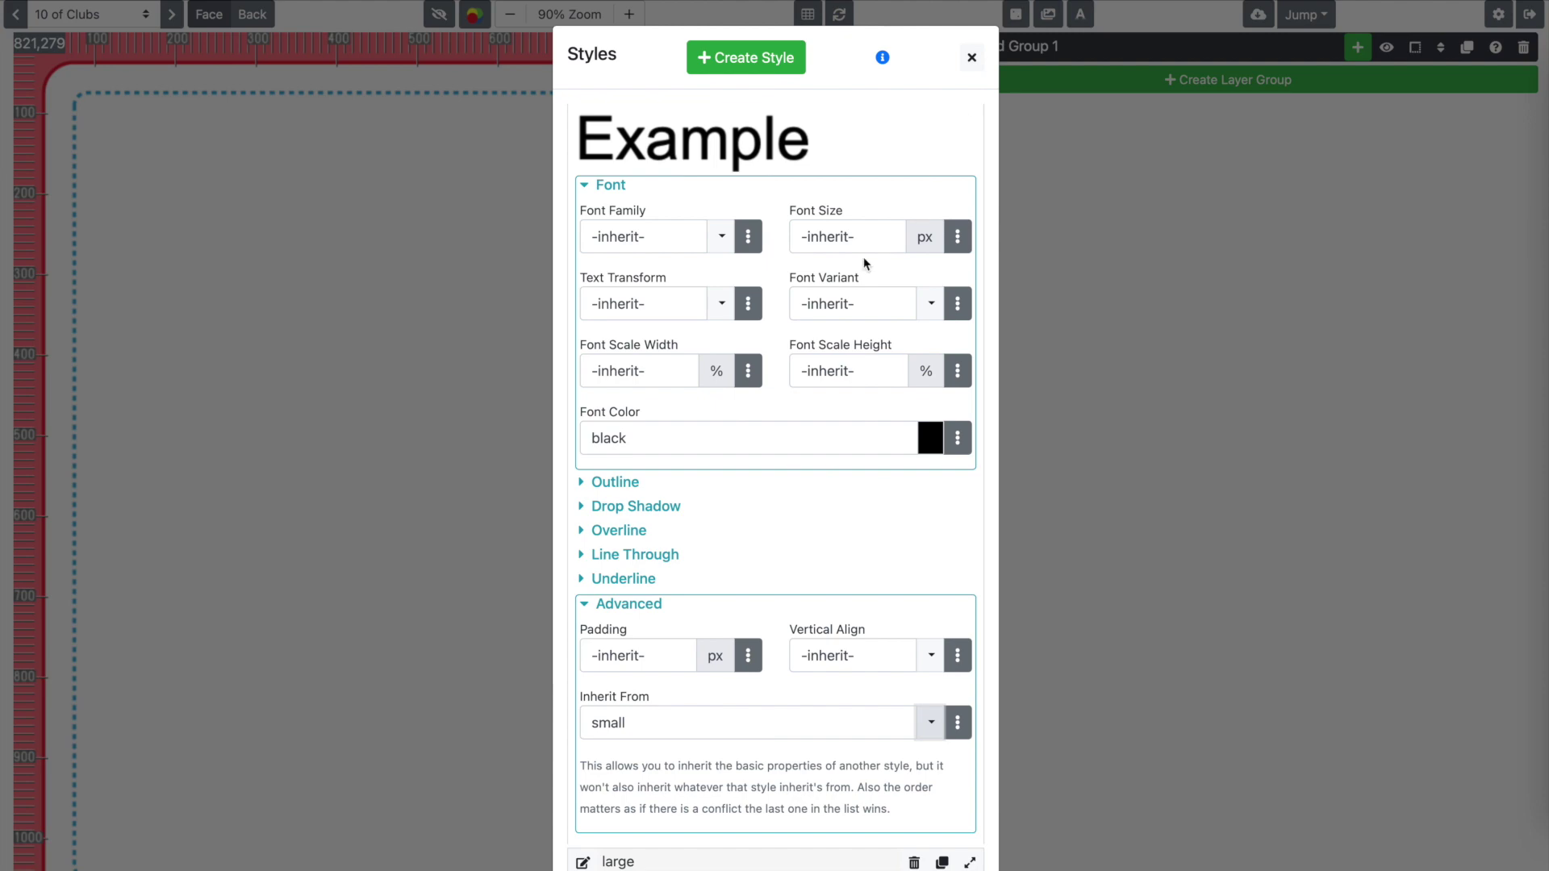
- Set the font family of the "small" style to Arimo and collapse the open styles
{"action": "scroll", "coordinate": [906, 539], "scroll_direction": "down", "scroll_amount": 1}
{"action": "left_click", "coordinate": [645, 859]}
{"action": "scroll", "coordinate": [645, 564], "scroll_direction": "up", "scroll_amount": 10}
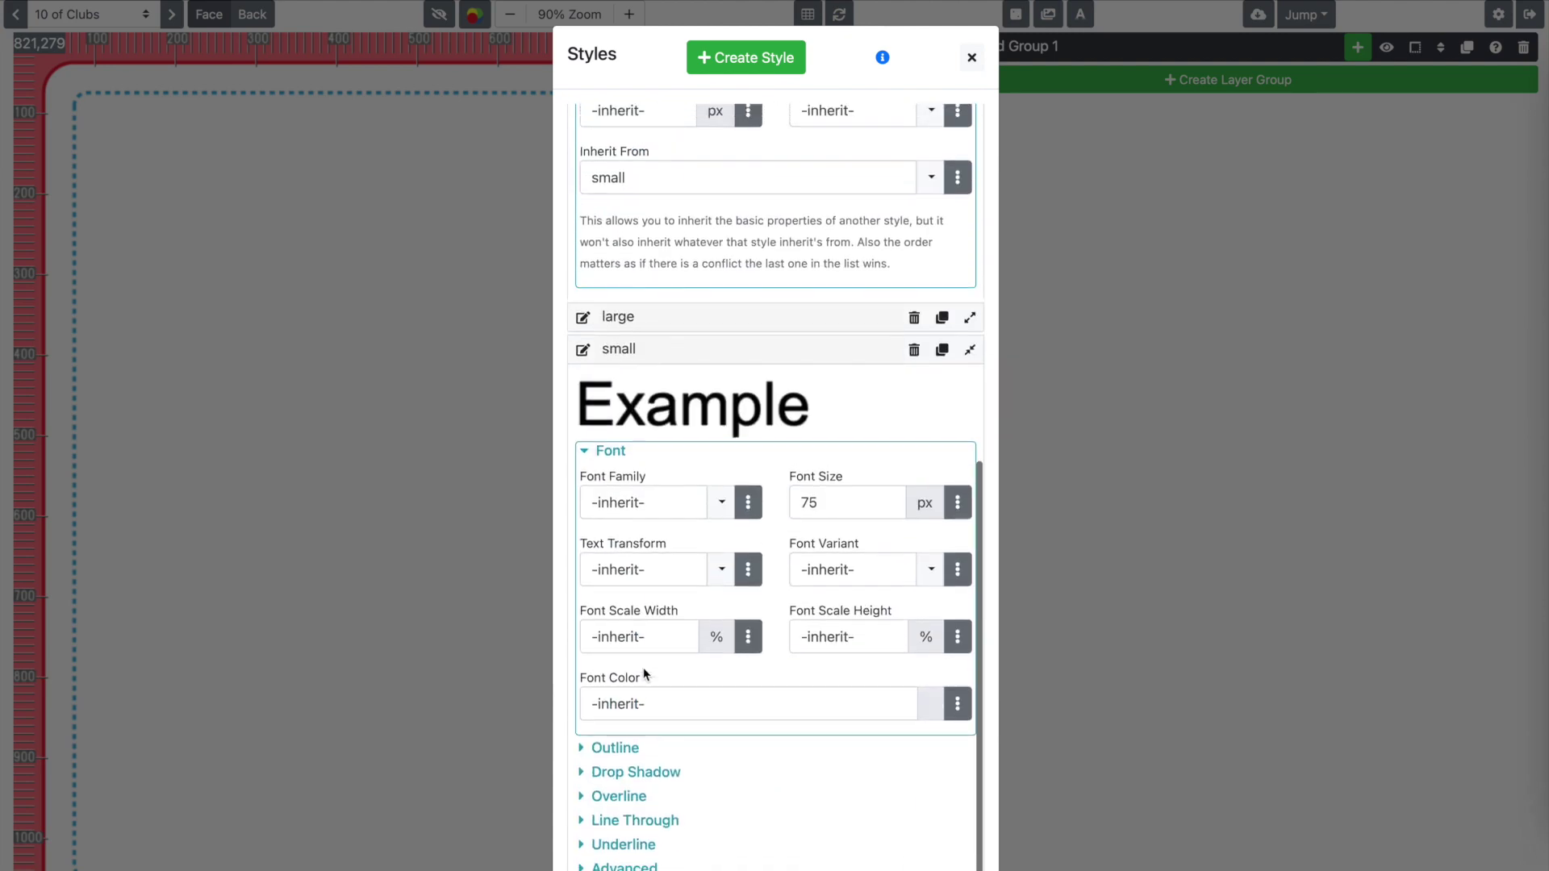
{"action": "left_click", "coordinate": [708, 121]}
{"action": "scroll", "coordinate": [690, 209], "scroll_direction": "down", "scroll_amount": 1}
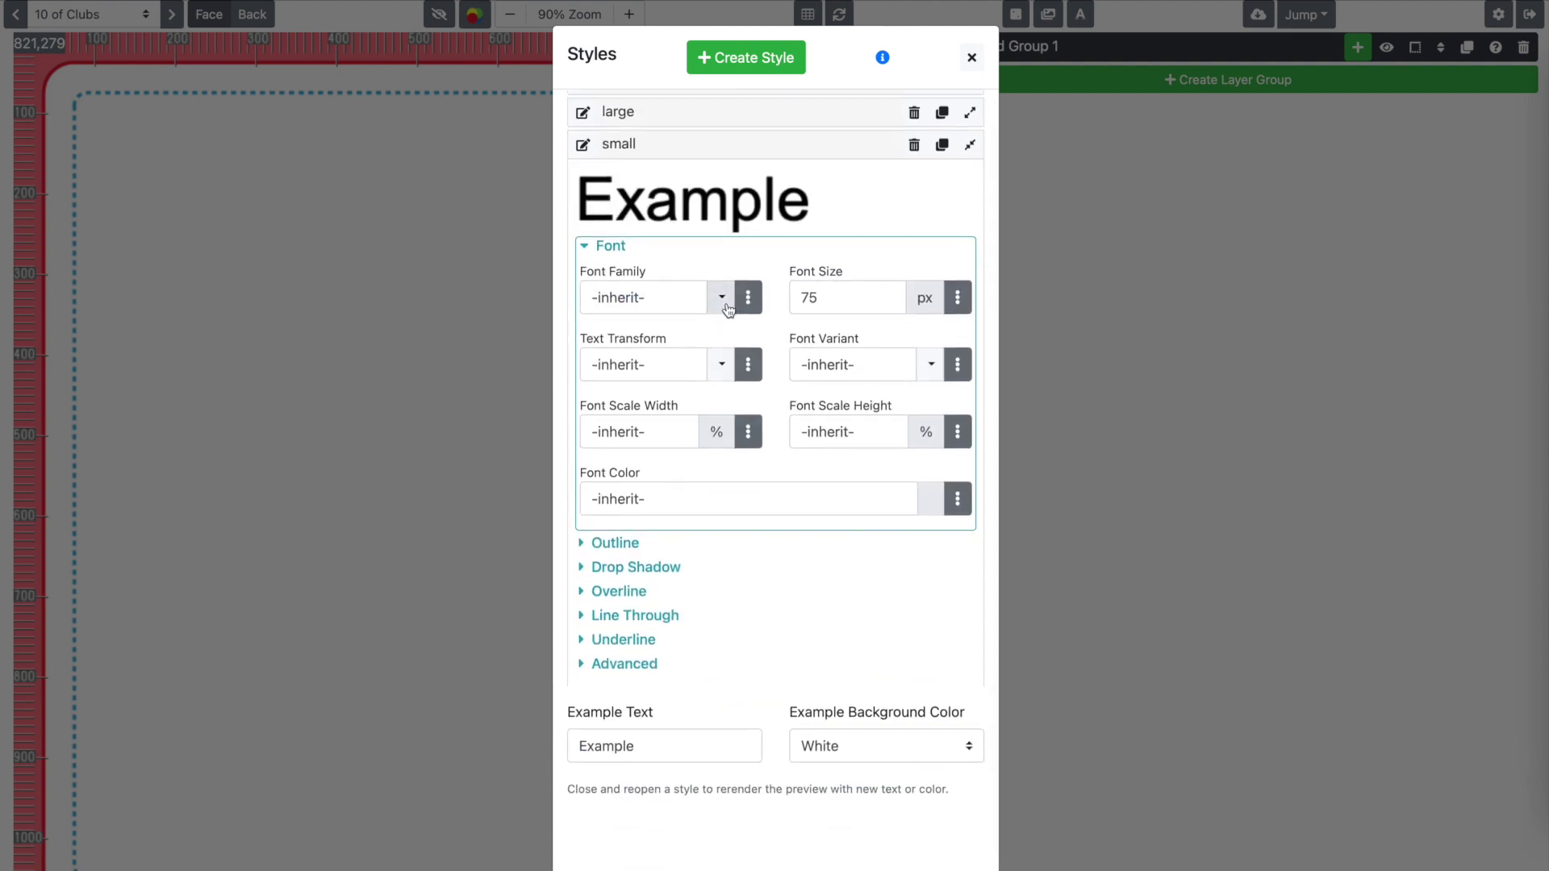
{"action": "left_click", "coordinate": [722, 298]}
{"action": "left_click", "coordinate": [701, 363]}
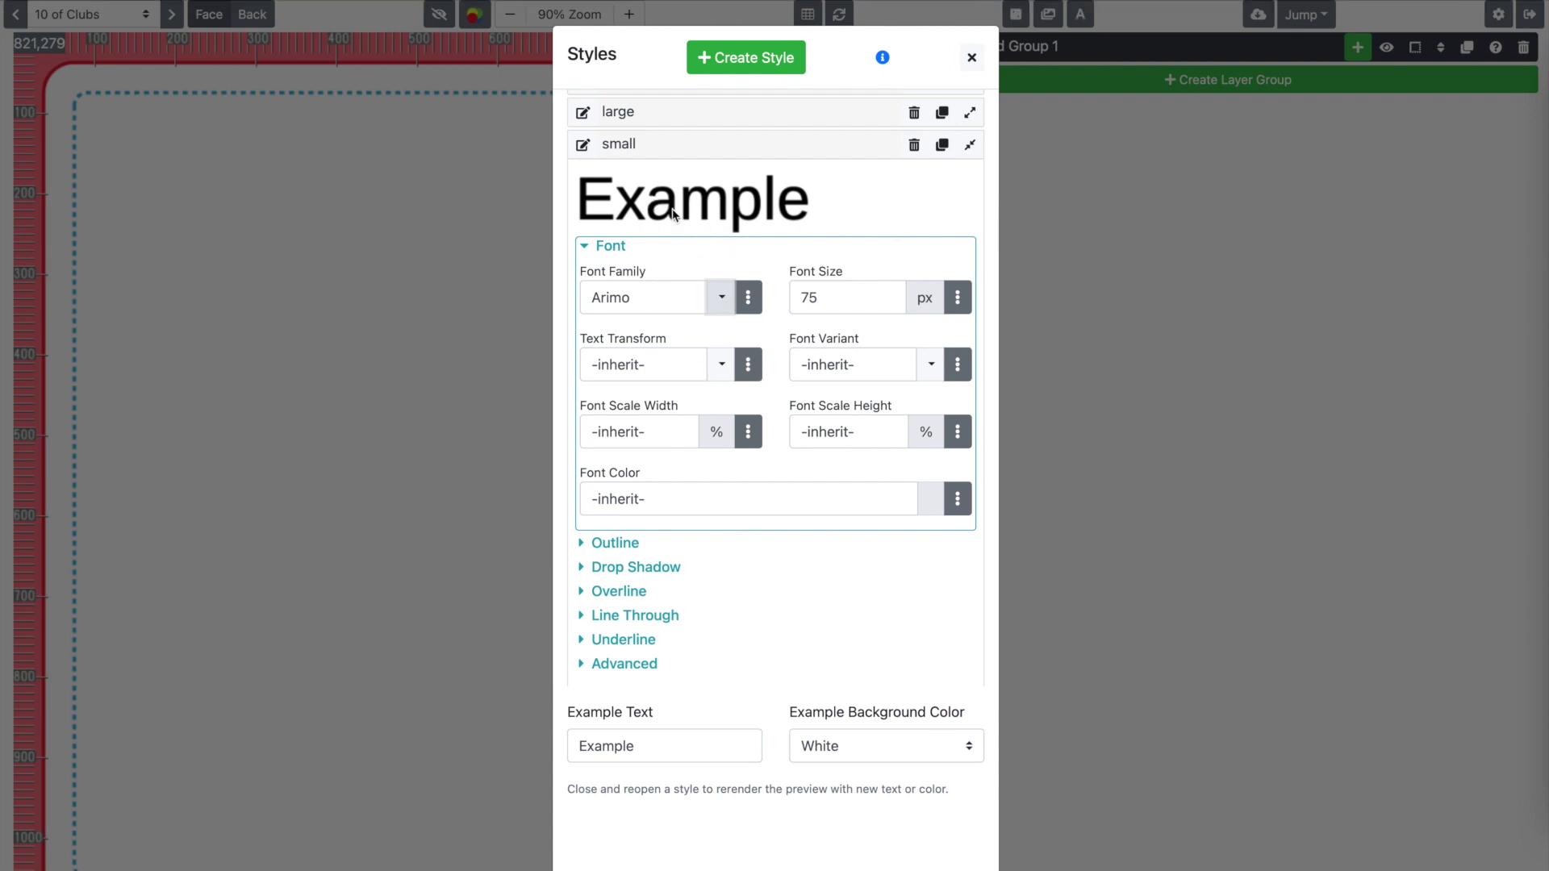
{"action": "scroll", "coordinate": [707, 174], "scroll_direction": "up", "scroll_amount": 1}
{"action": "left_click", "coordinate": [709, 167]}
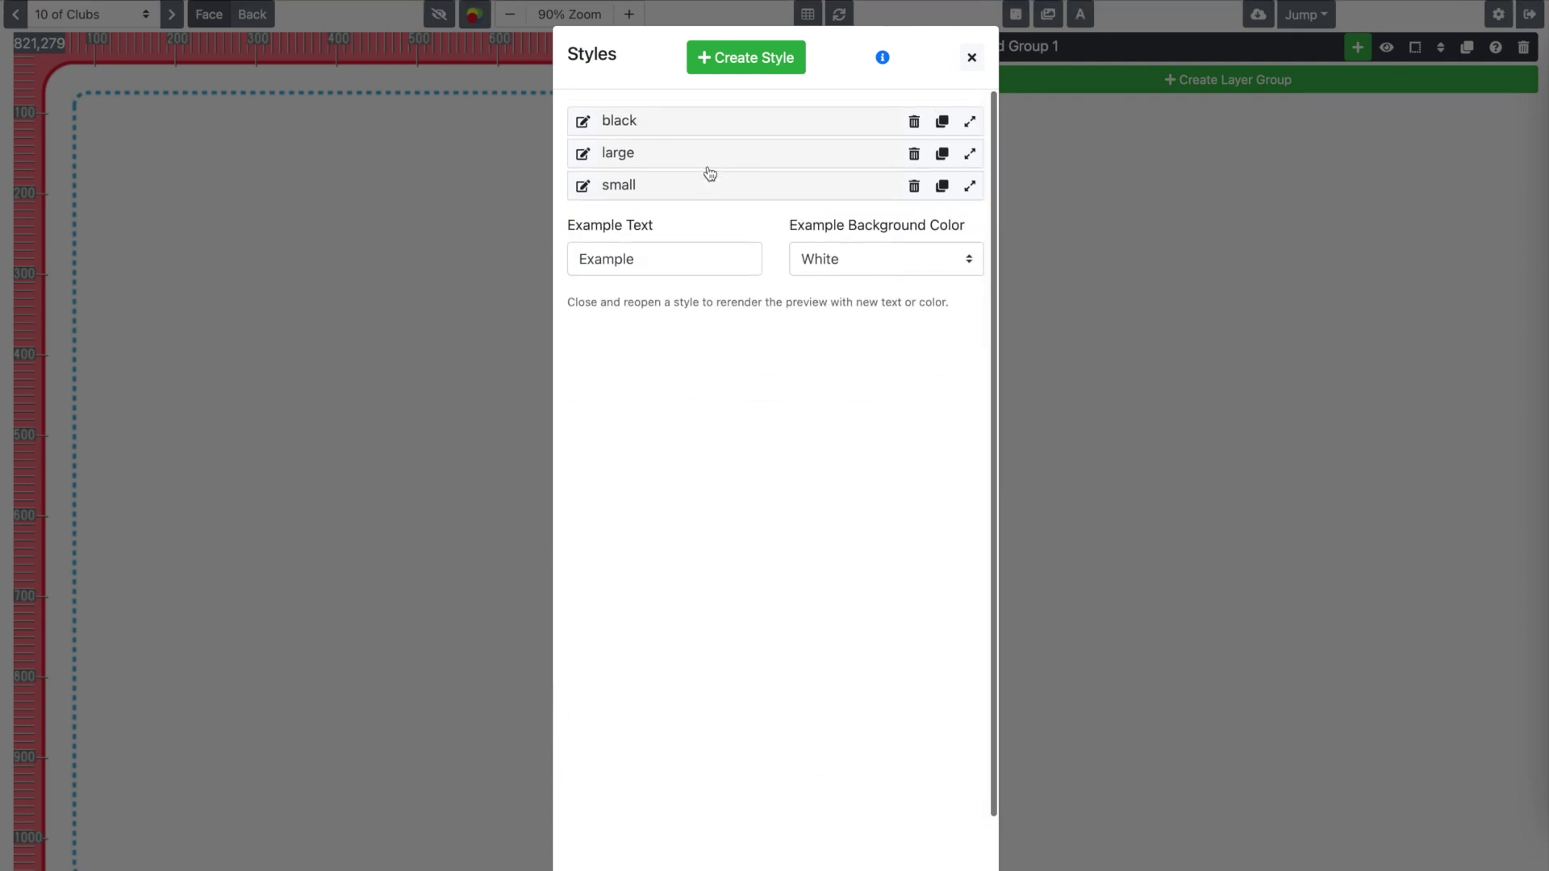
- Set the font family of the "large" style to Arimo and collapse the open styles
{"action": "left_click", "coordinate": [697, 121]}
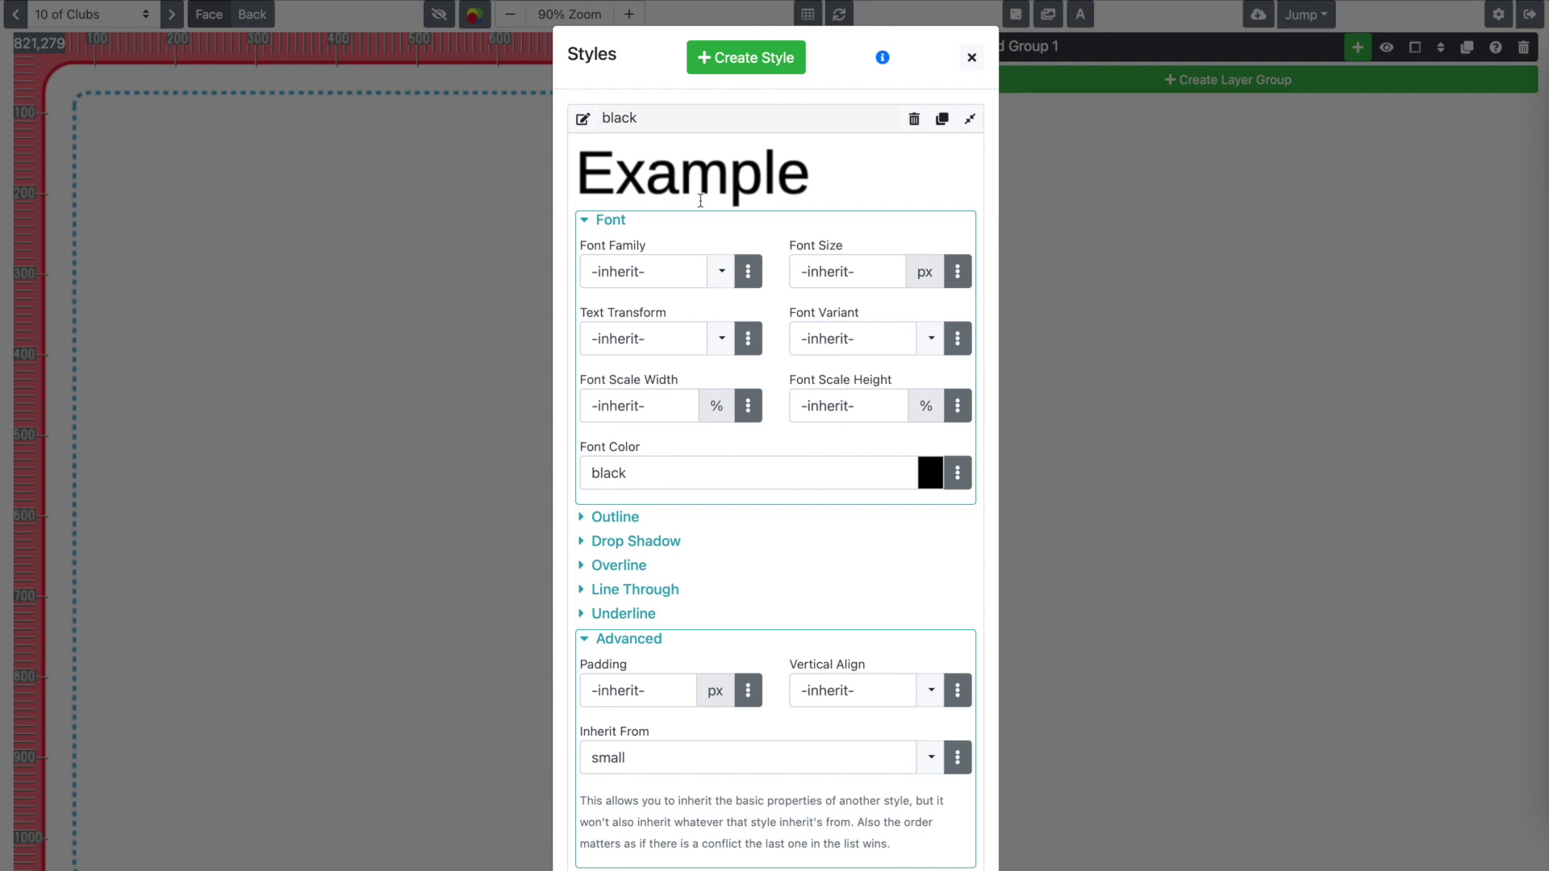
{"action": "scroll", "coordinate": [696, 563], "scroll_direction": "down", "scroll_amount": 1}
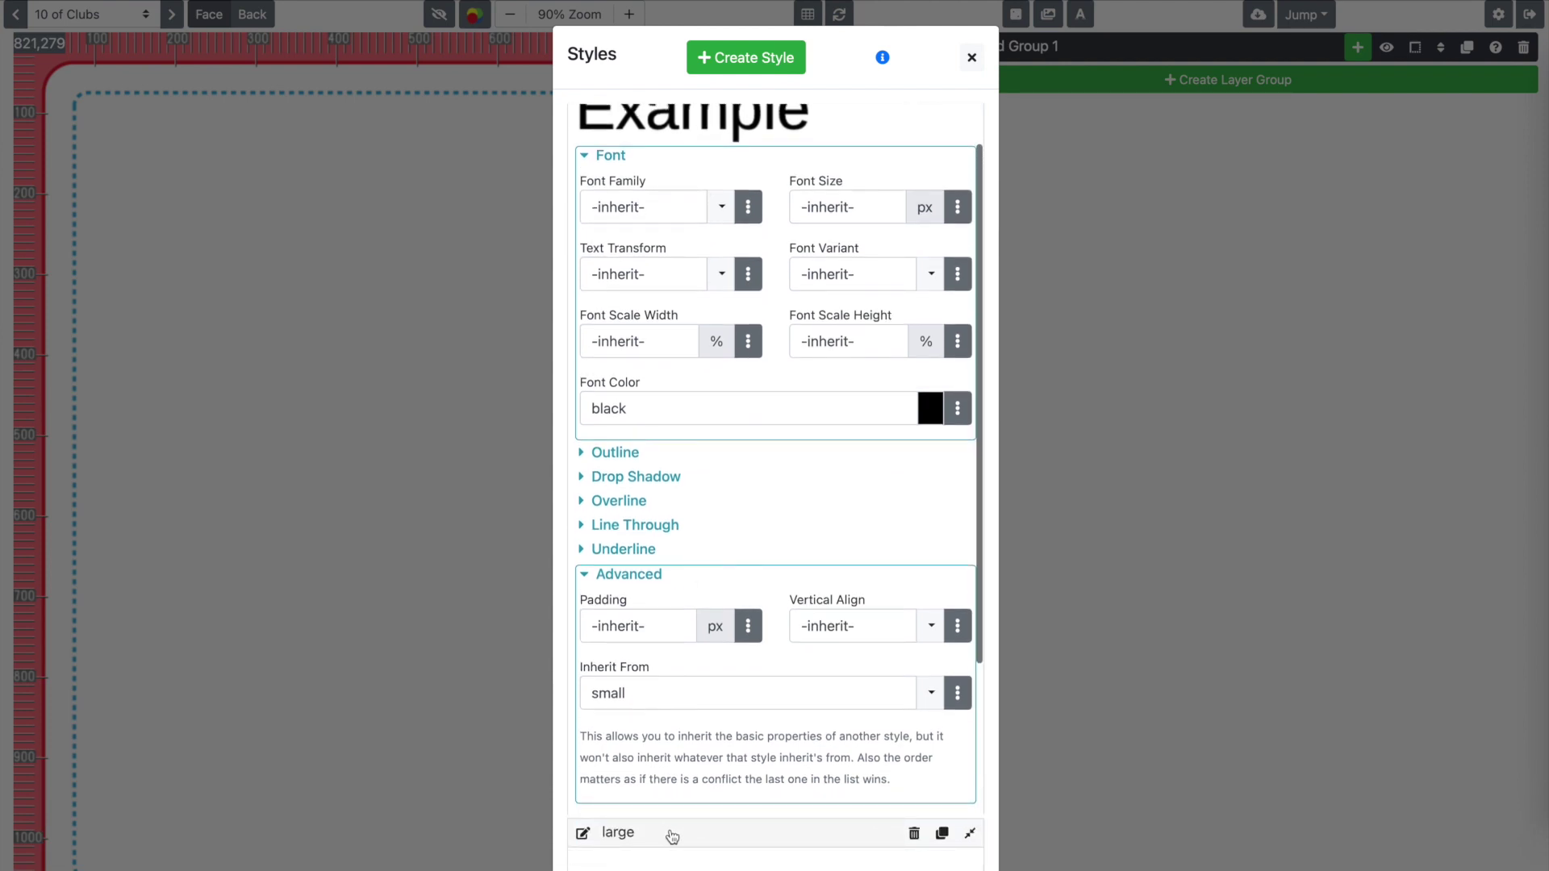
{"action": "left_click", "coordinate": [672, 834]}
{"action": "scroll", "coordinate": [669, 833], "scroll_direction": "down", "scroll_amount": 3}
{"action": "left_click", "coordinate": [722, 603]}
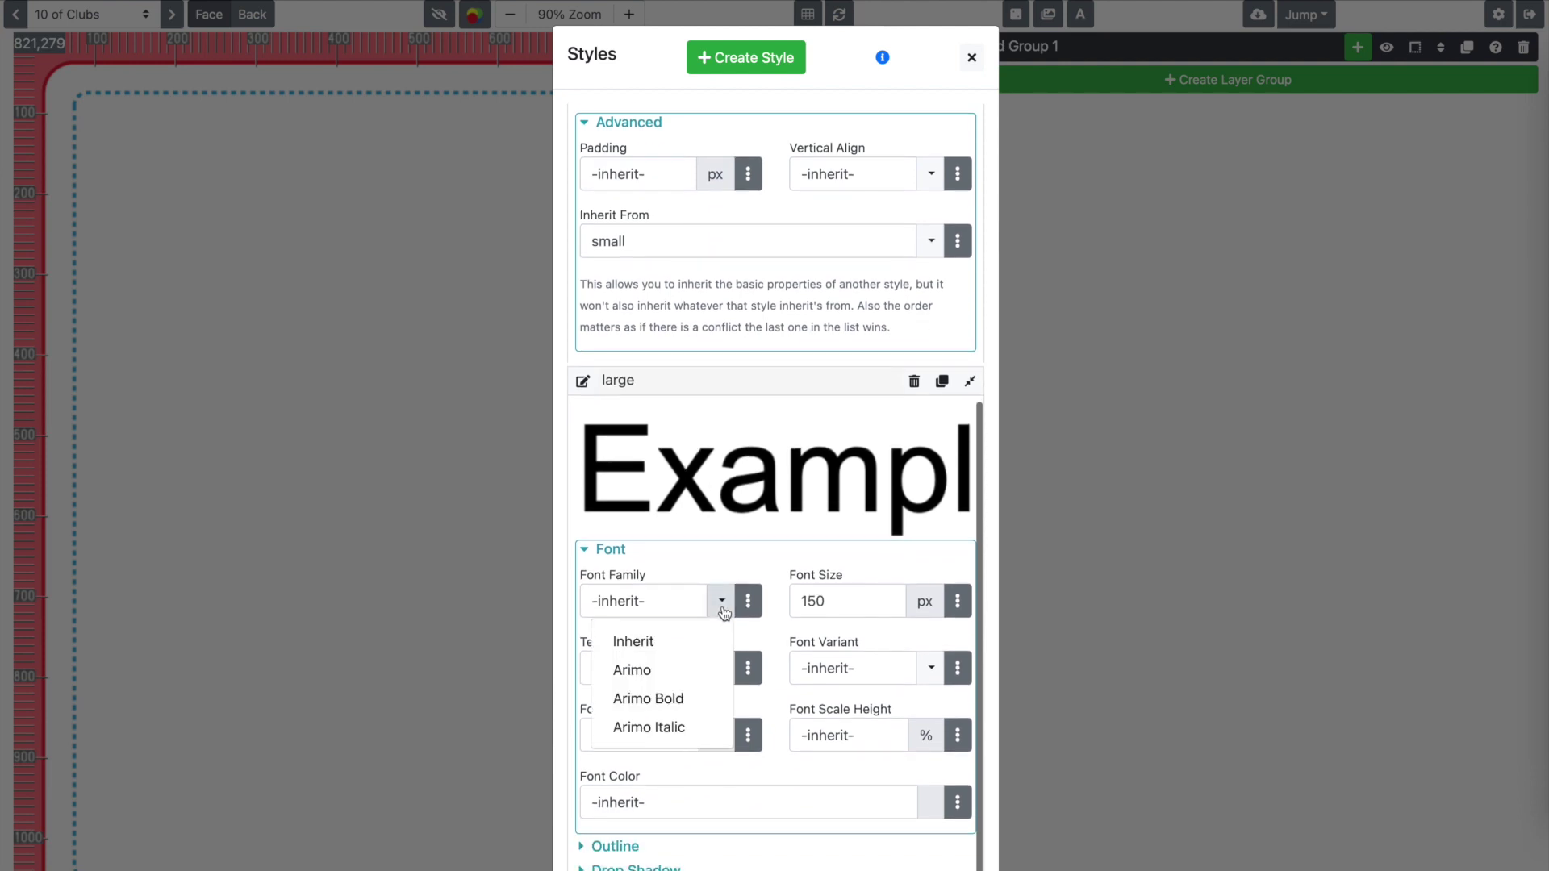
{"action": "left_click", "coordinate": [708, 670]}
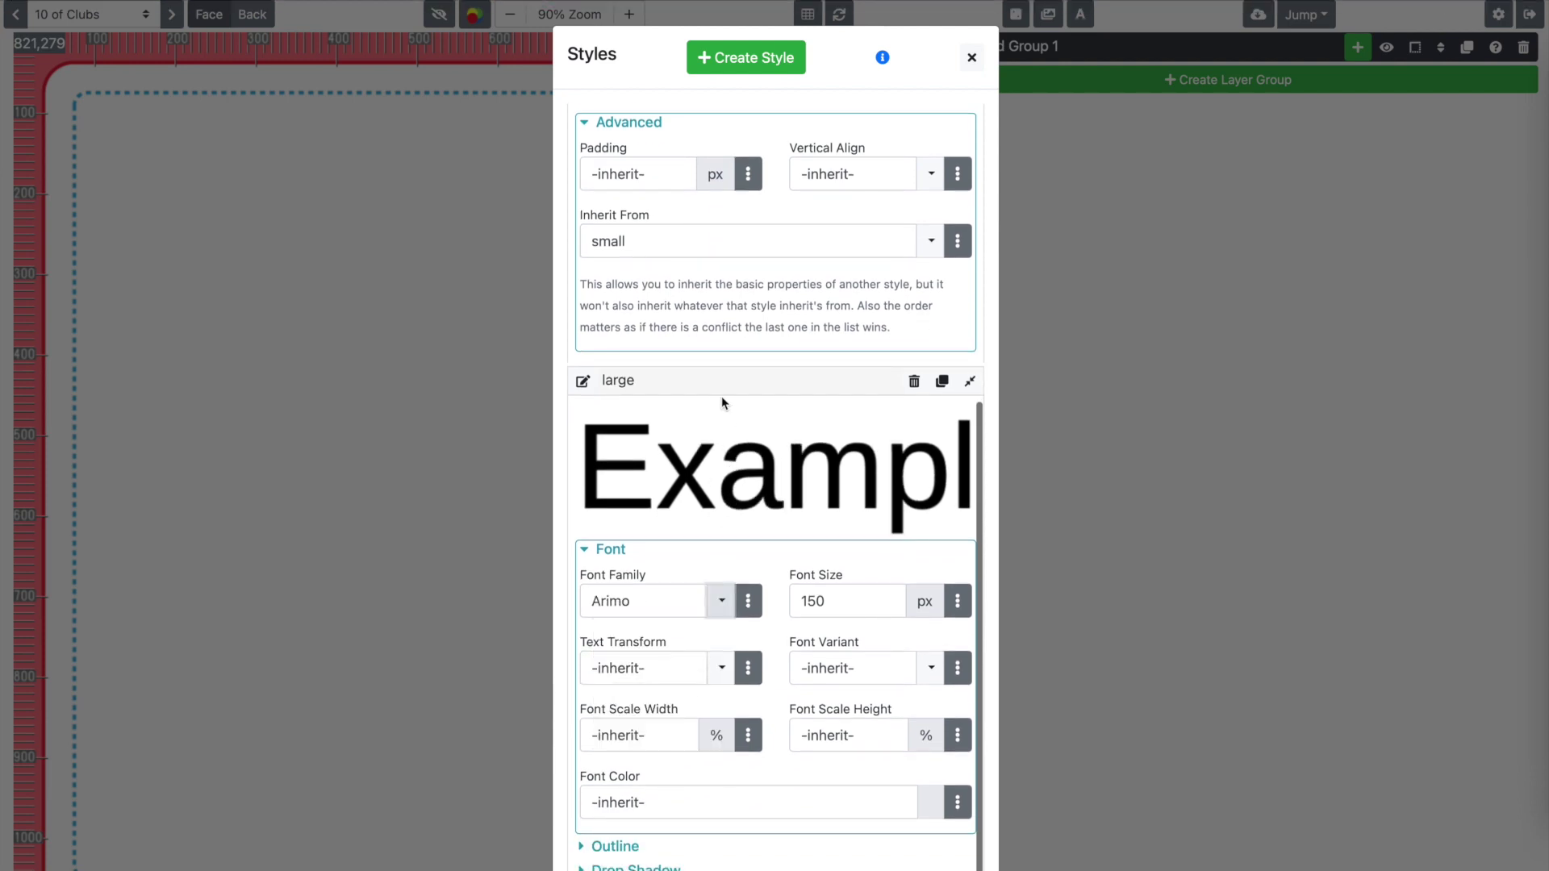
{"action": "scroll", "coordinate": [719, 390], "scroll_direction": "up", "scroll_amount": 6}
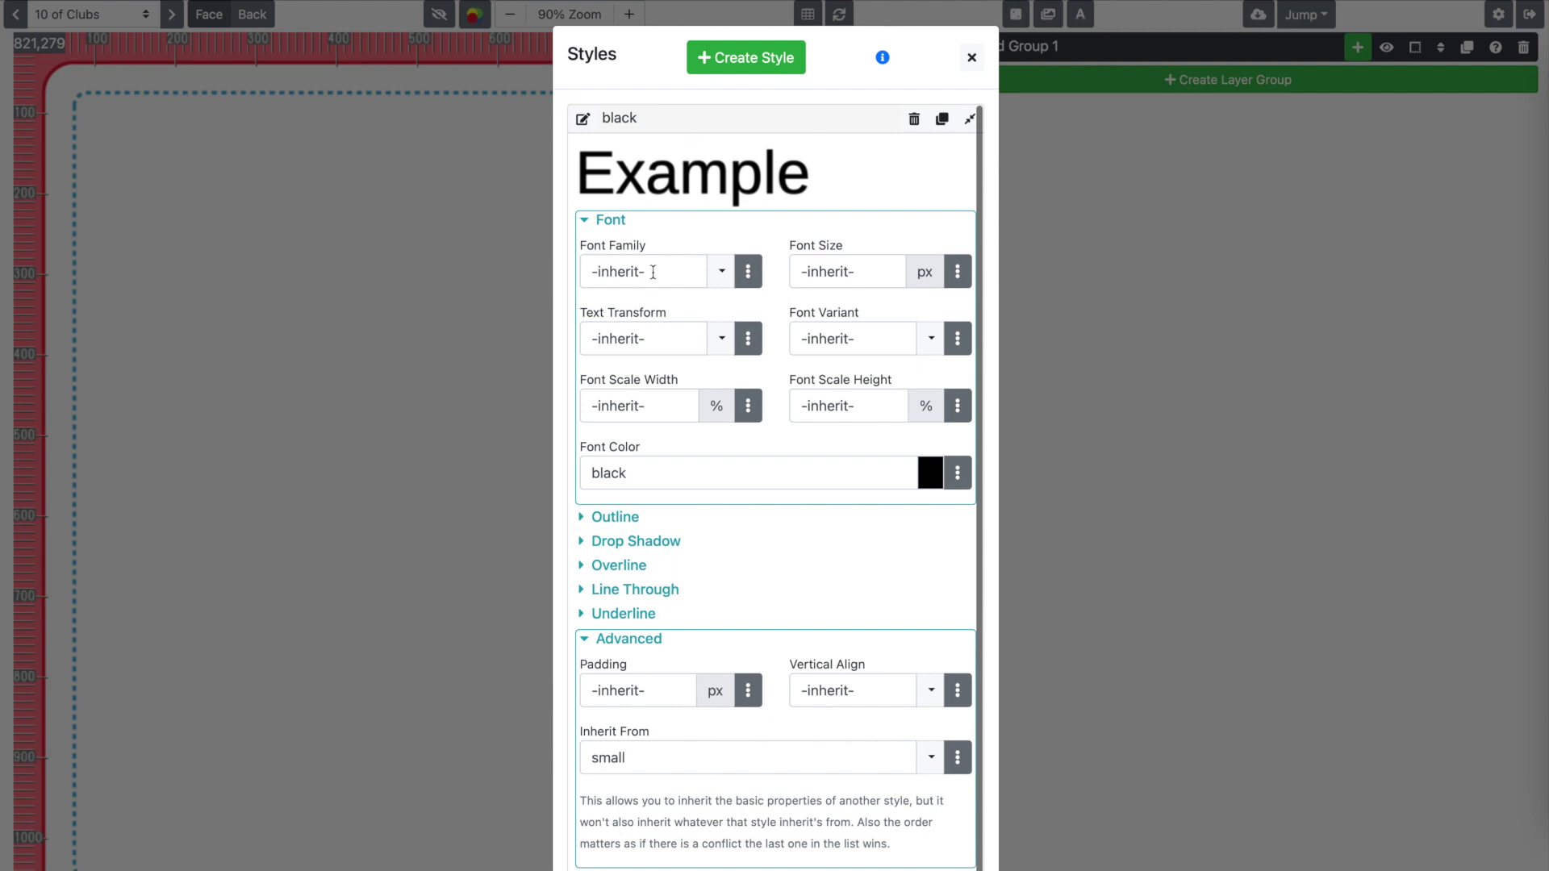
{"action": "left_click", "coordinate": [685, 125]}
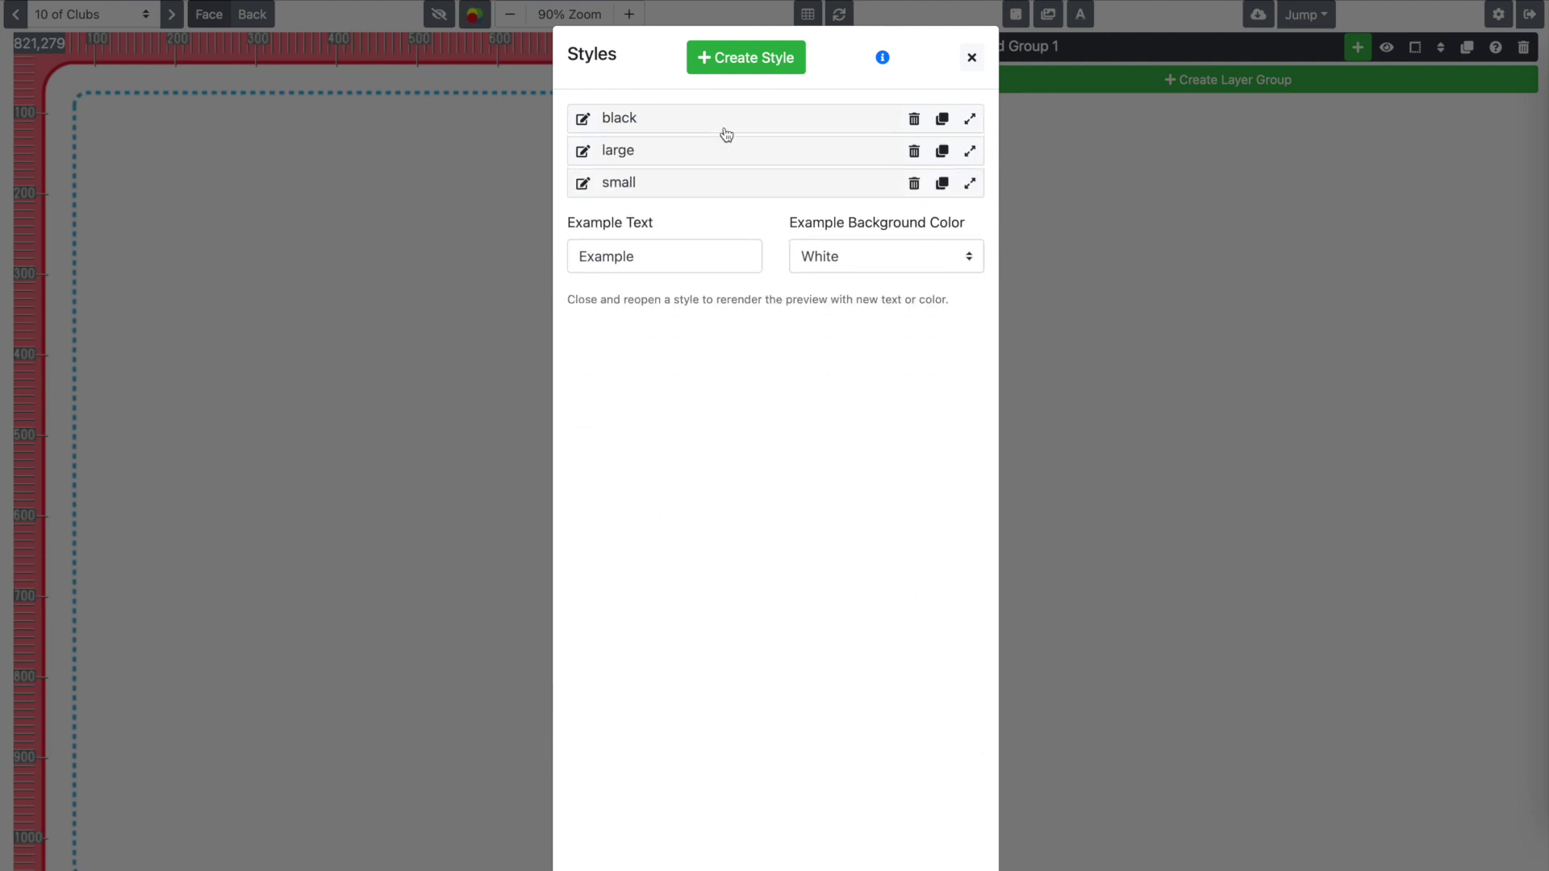
- Create a fourth text style and name it "red"
{"action": "left_click", "coordinate": [762, 69]}
{"action": "left_click", "coordinate": [584, 119]}
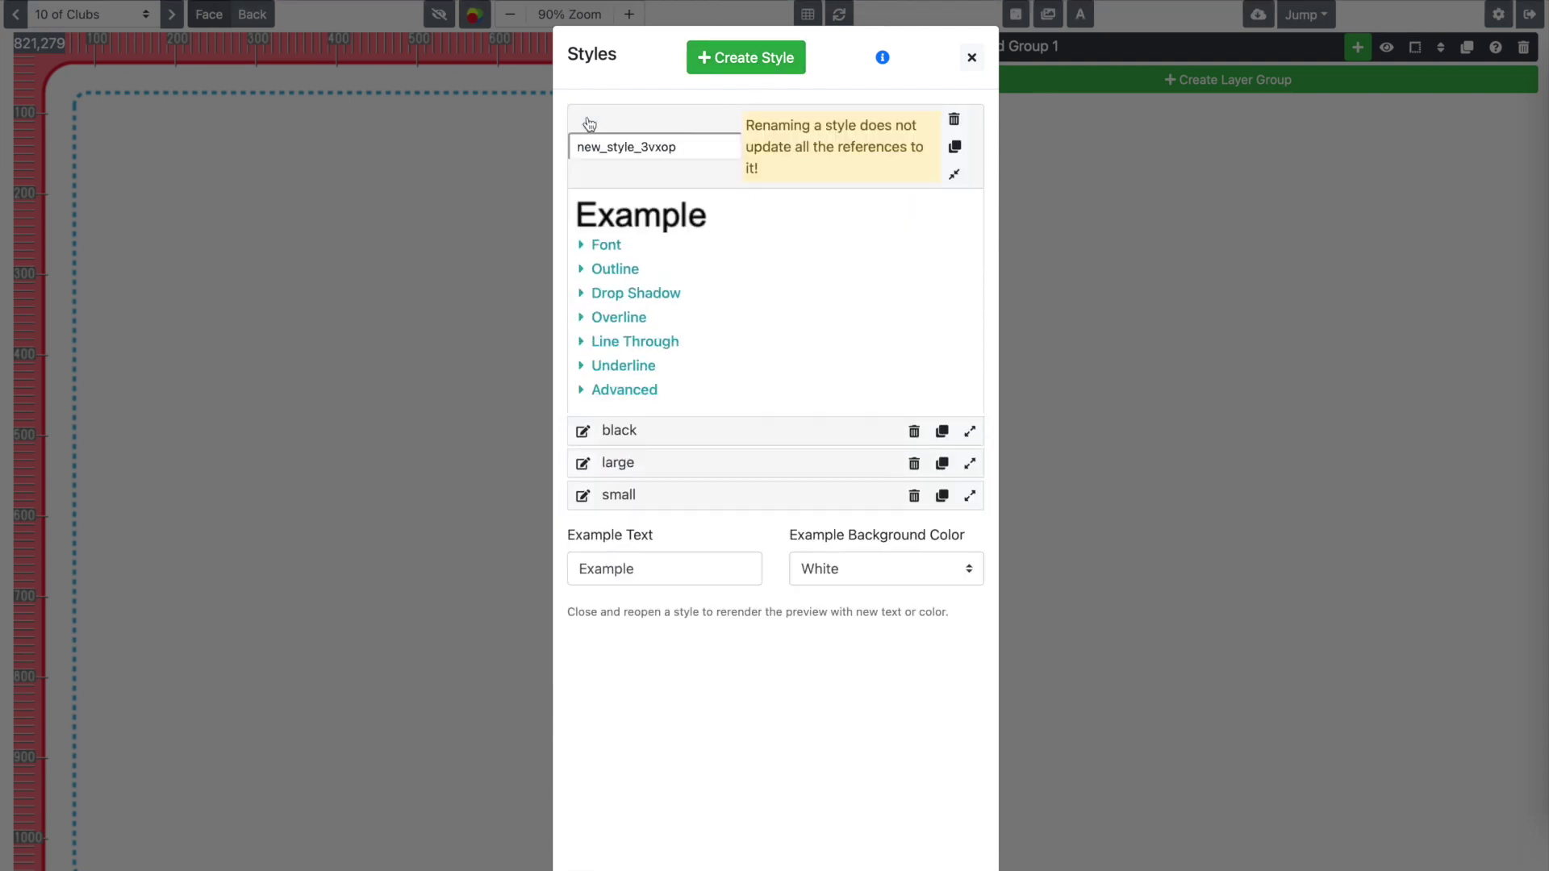
{"action": "type", "text": "red"}
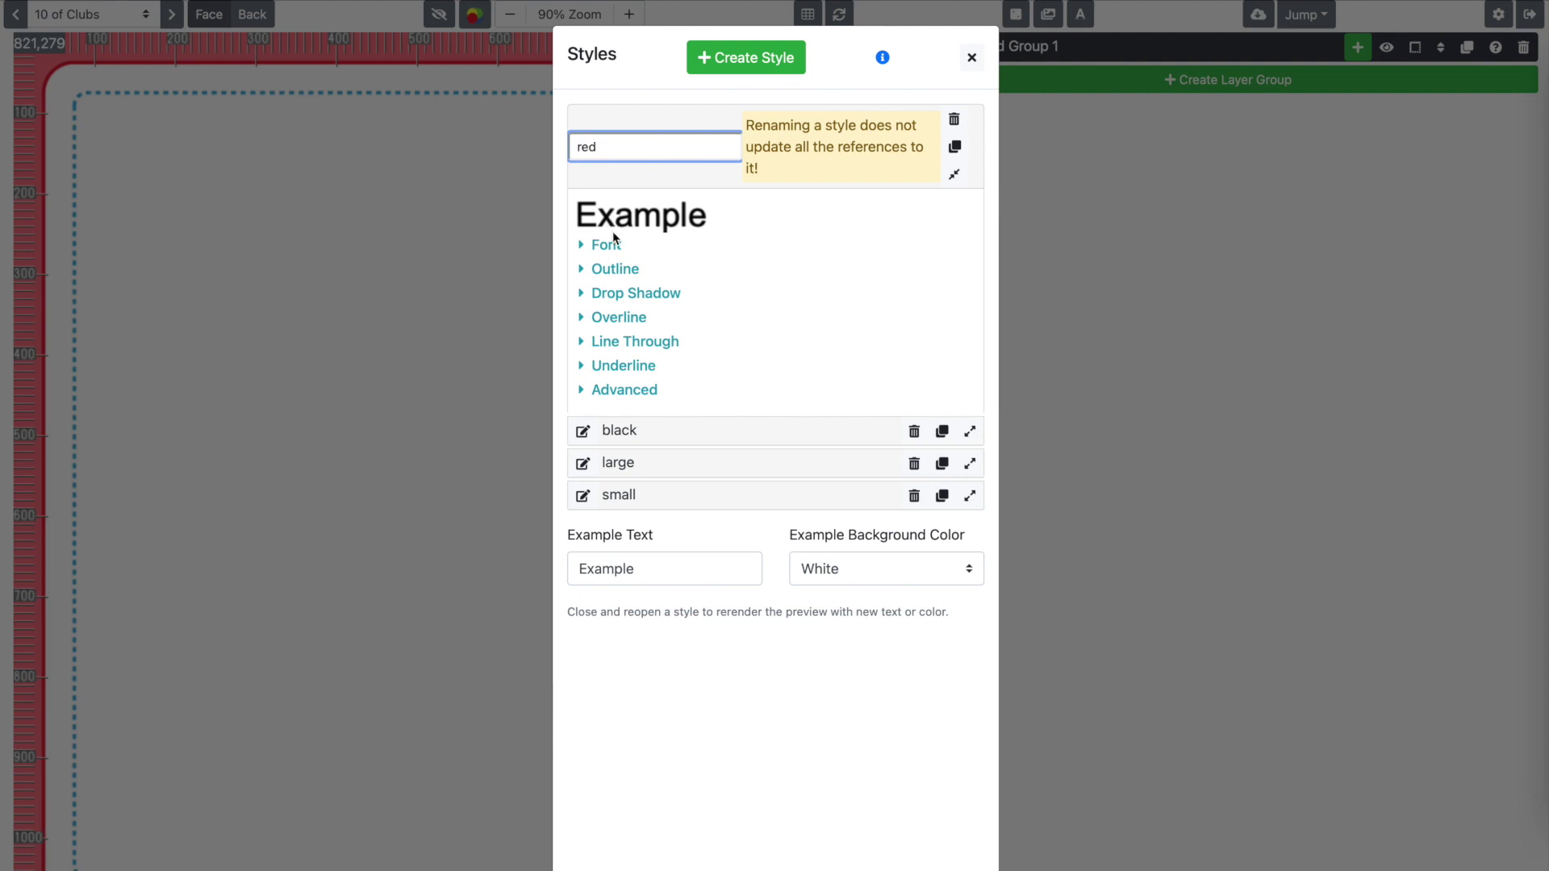
{"action": "key", "text": "Return"}
- Make the "red" style inherit its basic properties from the "small" style
{"action": "left_click", "coordinate": [615, 192]}
{"action": "left_click", "coordinate": [631, 608]}
{"action": "left_click", "coordinate": [681, 721]}
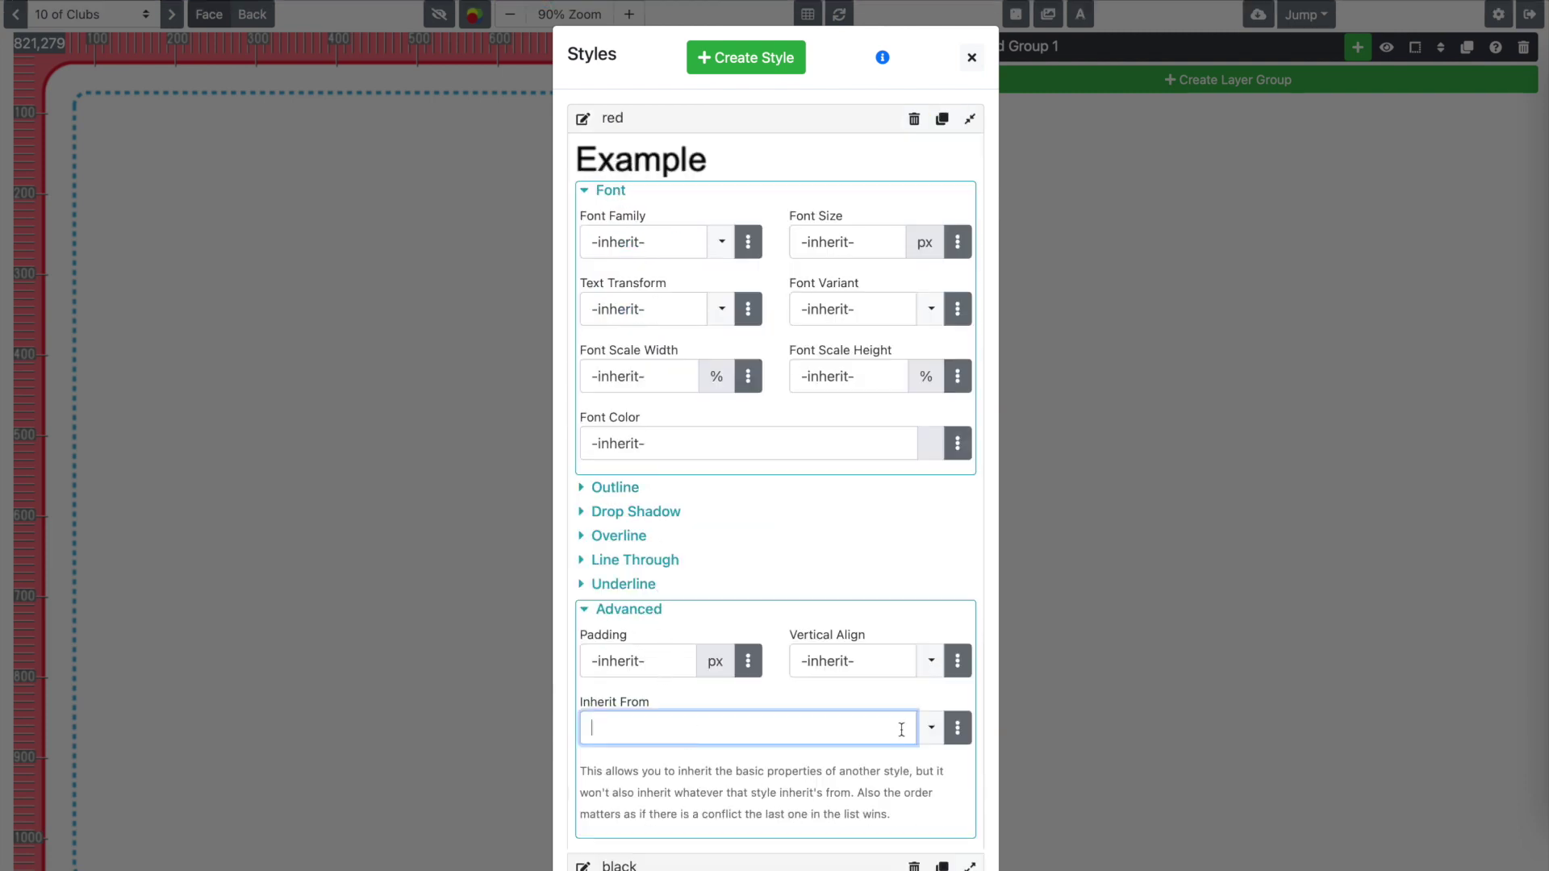
{"action": "left_click", "coordinate": [930, 728]}
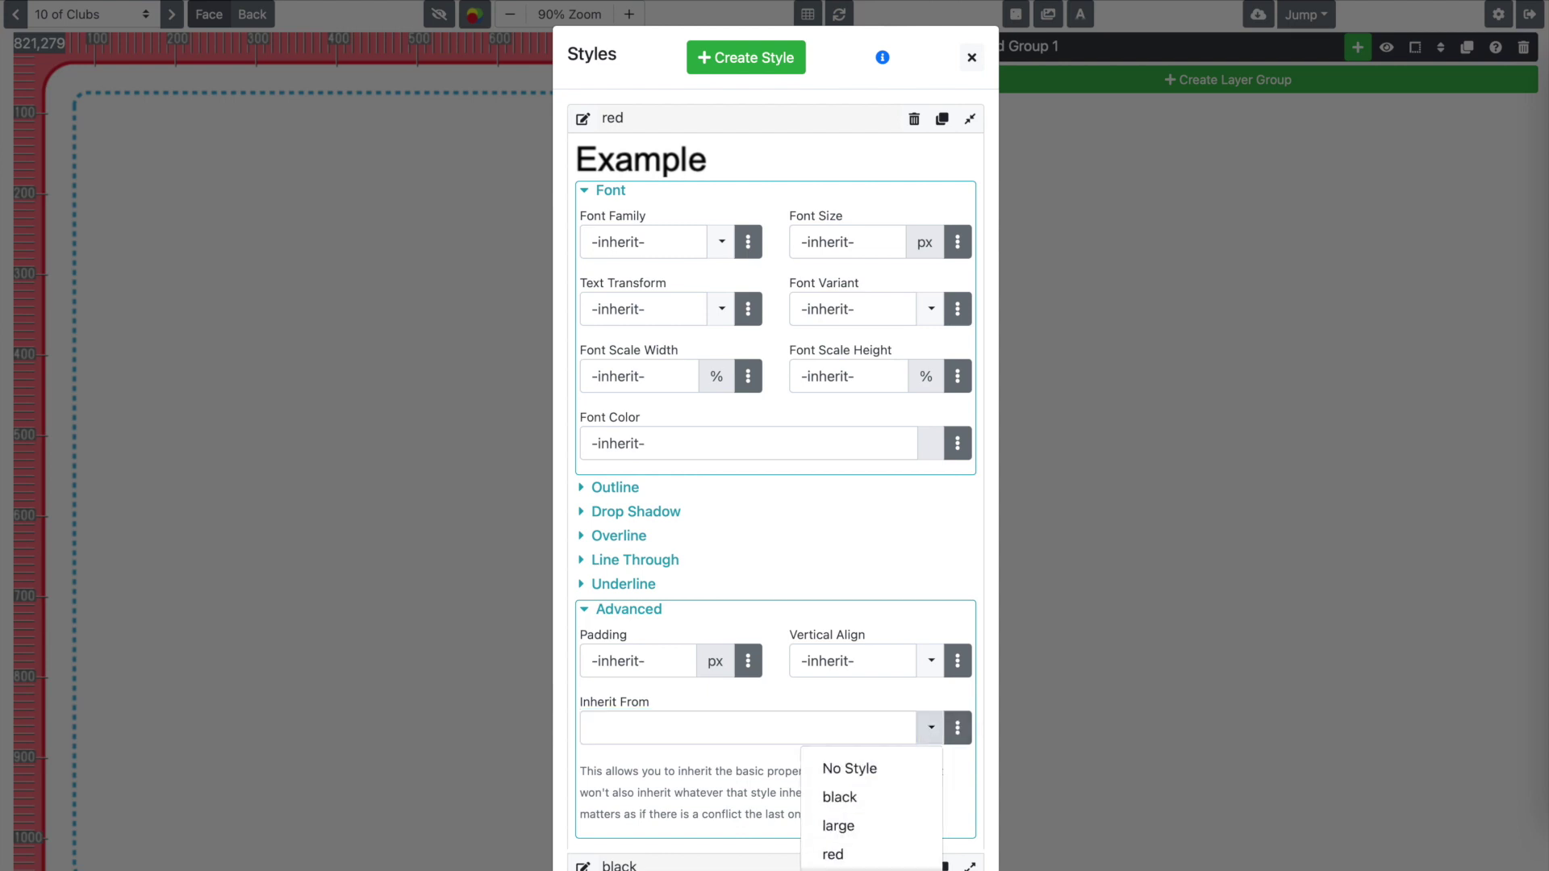
{"action": "left_click", "coordinate": [906, 864]}
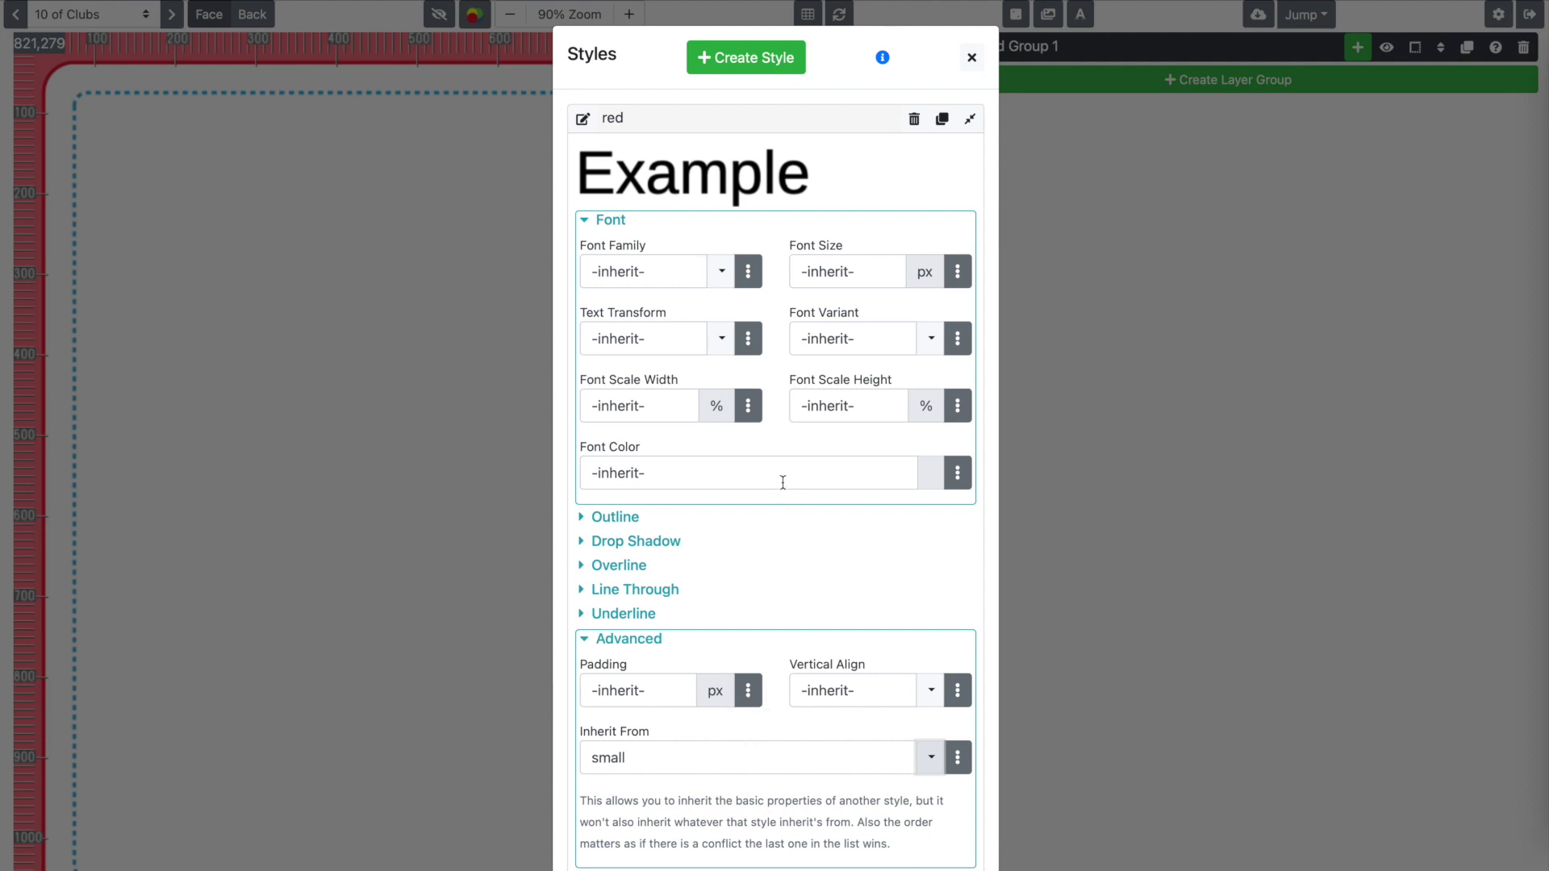
- Set the font color of the "red" style to #ca0c0c and open the detailed color settings
{"action": "left_click", "coordinate": [680, 471]}
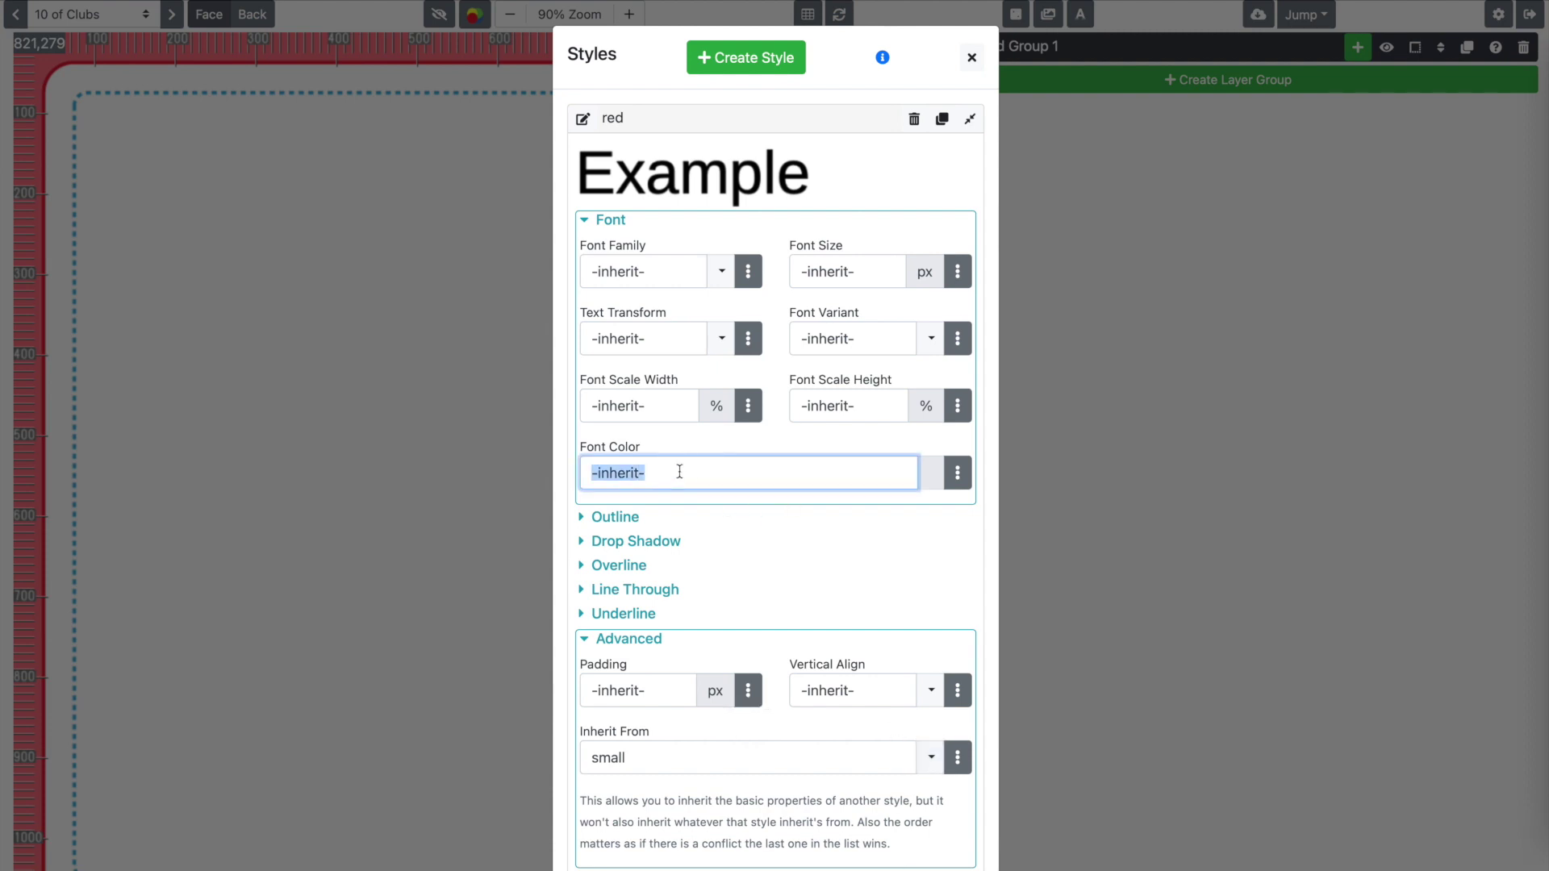
{"action": "type", "text": "#ca0c0c"}
{"action": "left_click", "coordinate": [957, 483]}
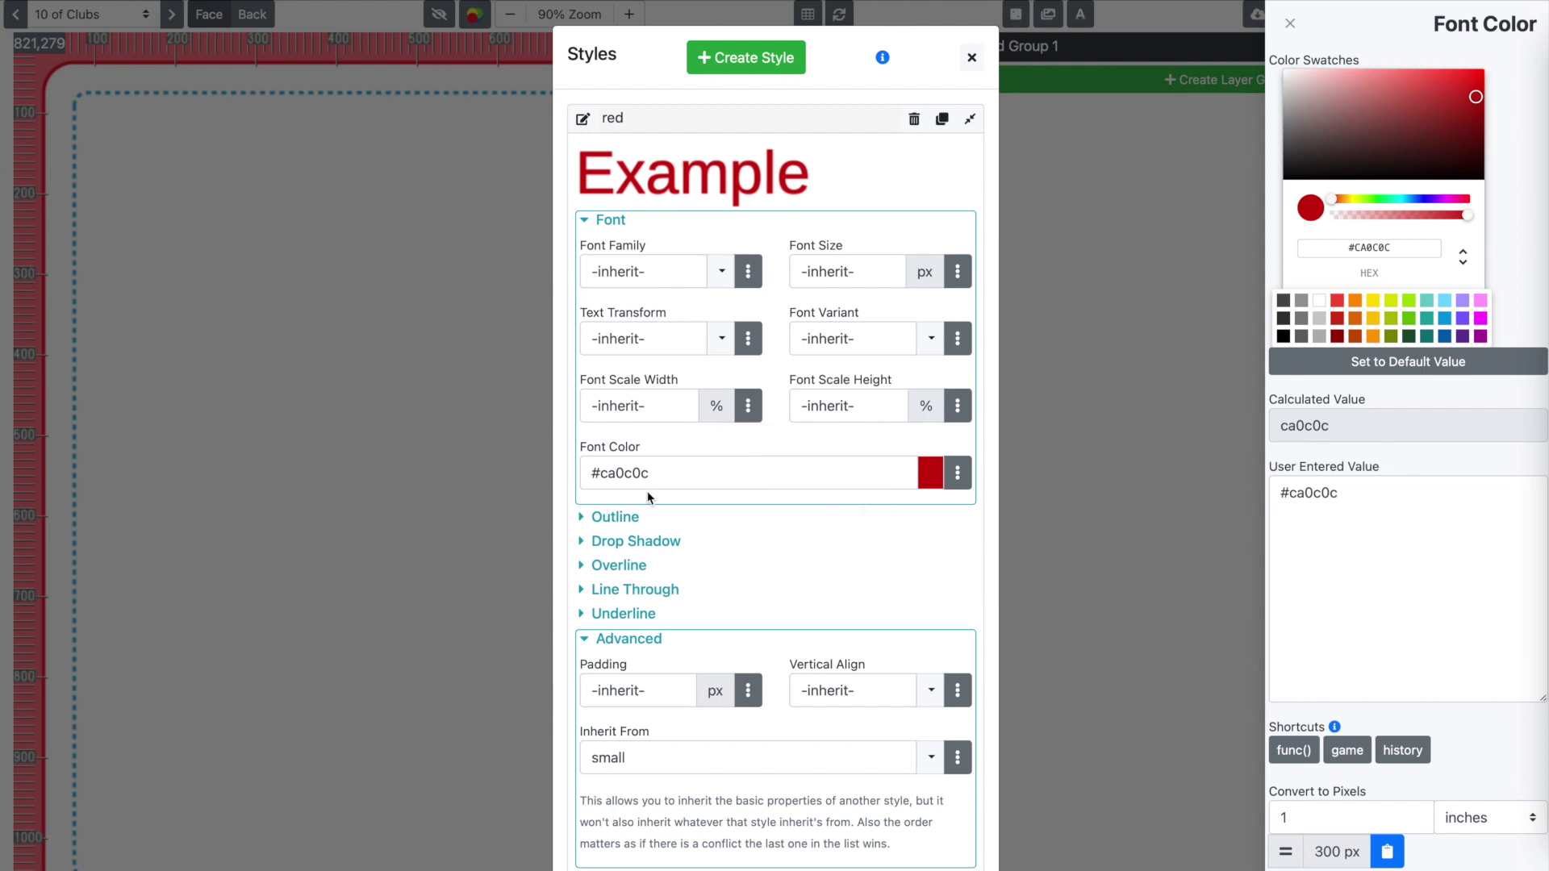
- Compare the font and inheritance settings of the "small" and "red" styles, and close the style editor
{"action": "left_click", "coordinate": [704, 121]}
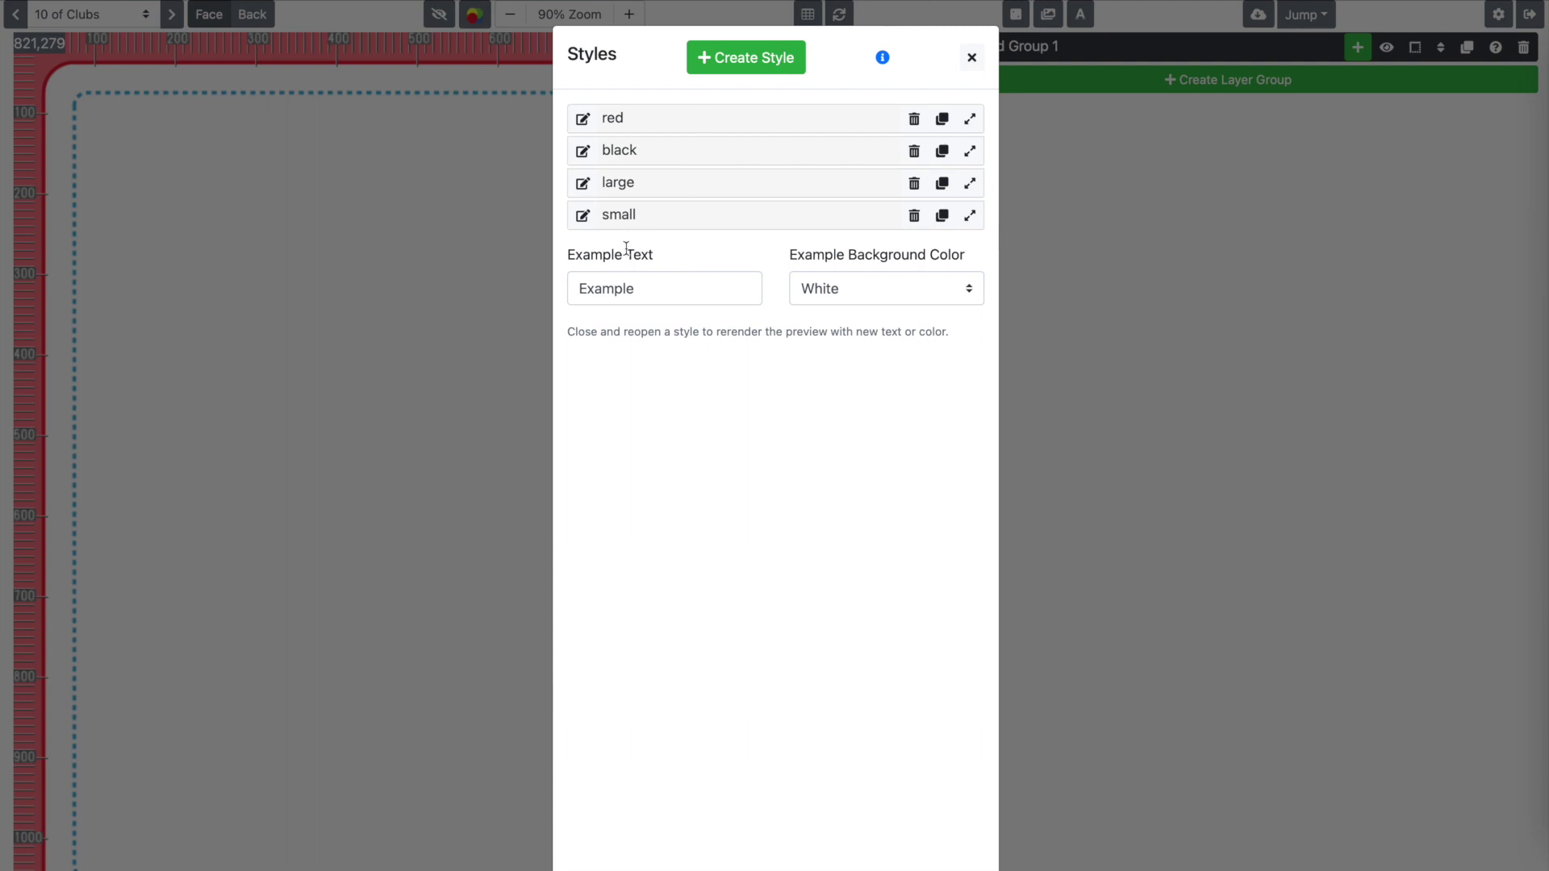
{"action": "left_click", "coordinate": [653, 222]}
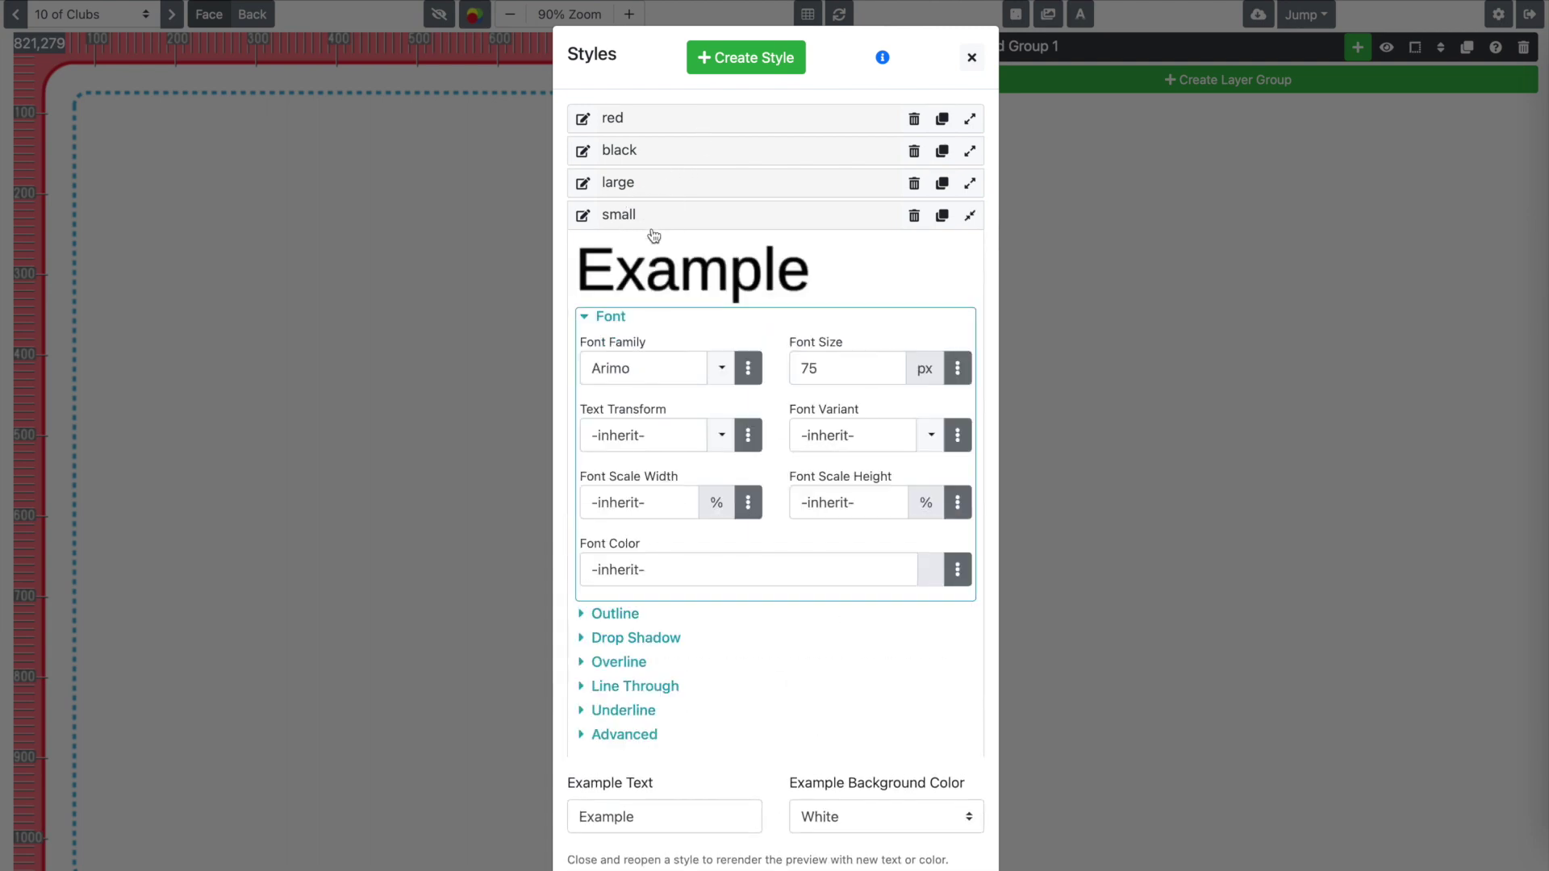
{"action": "left_click", "coordinate": [647, 734]}
{"action": "scroll", "coordinate": [694, 819], "scroll_direction": "down", "scroll_amount": 1}
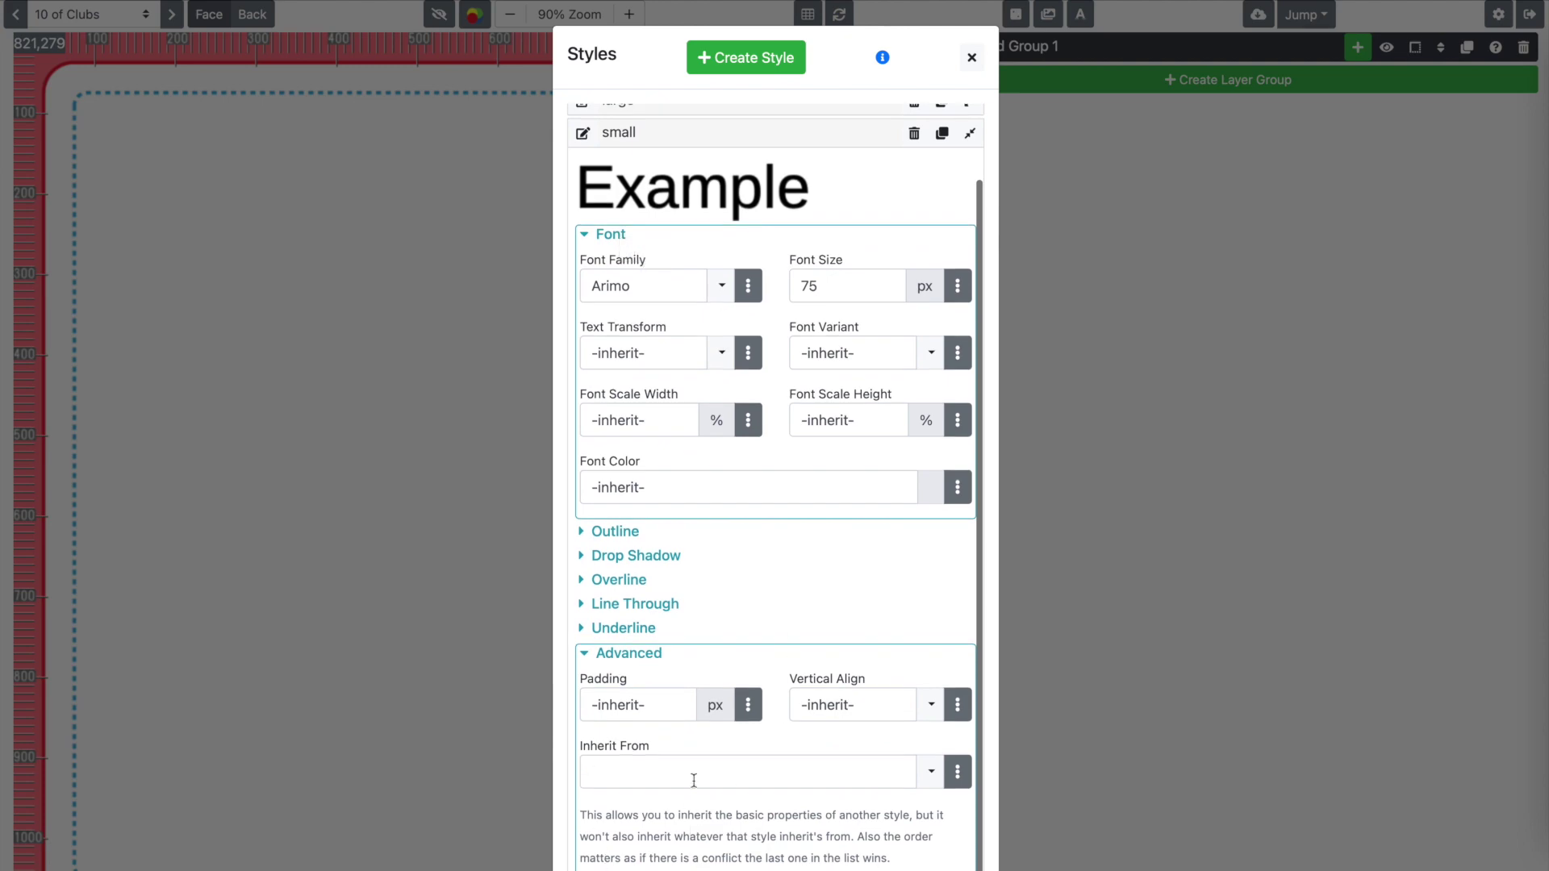
{"action": "scroll", "coordinate": [681, 766], "scroll_direction": "up", "scroll_amount": 1}
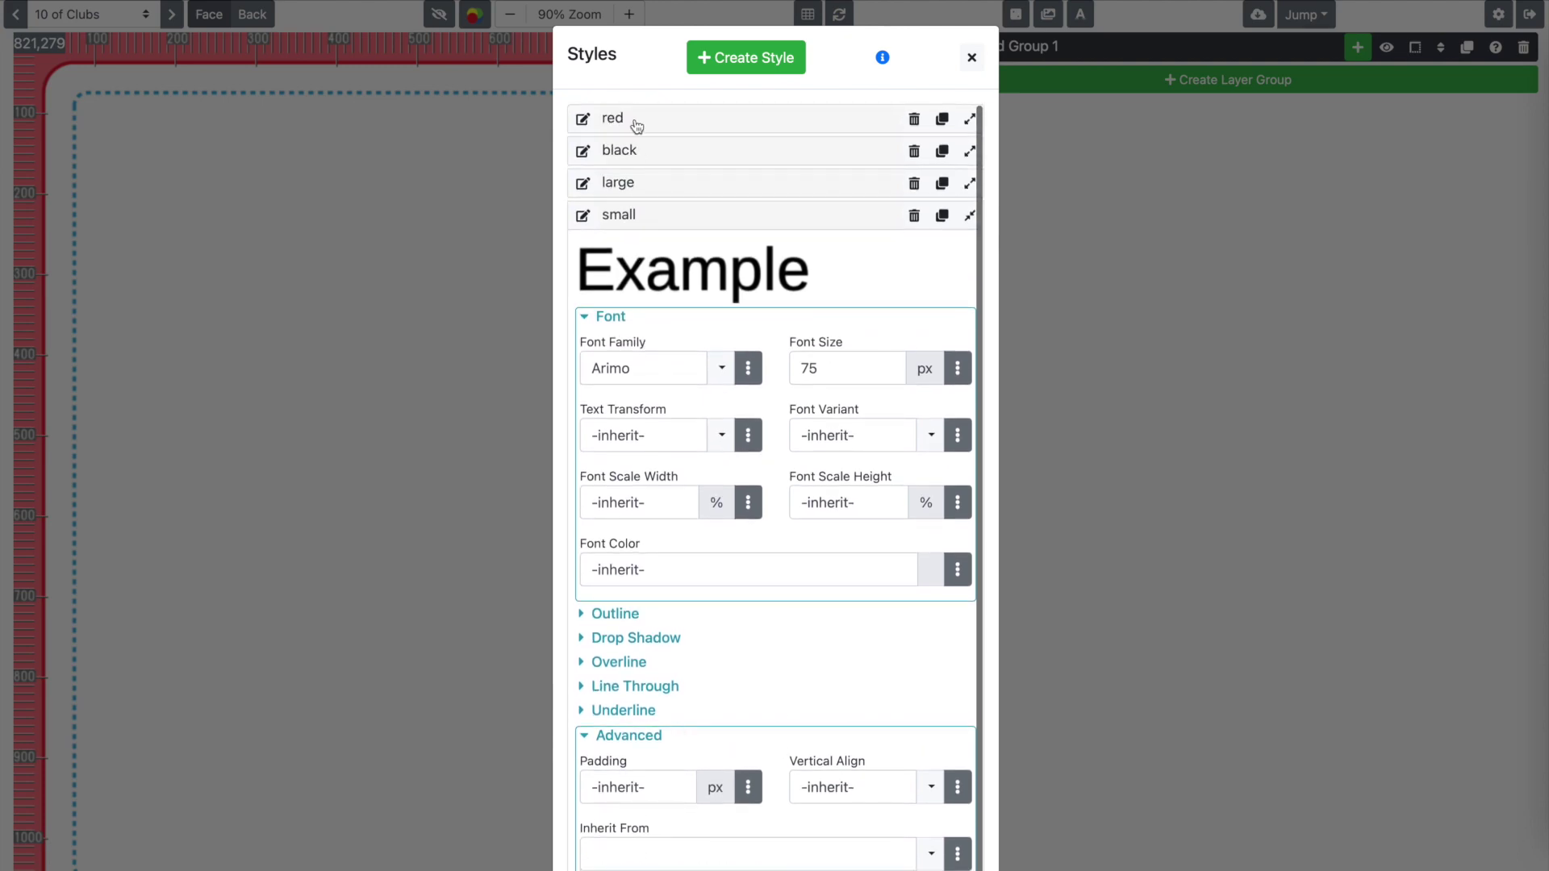
{"action": "left_click", "coordinate": [633, 121]}
{"action": "scroll", "coordinate": [677, 412], "scroll_direction": "down", "scroll_amount": 5}
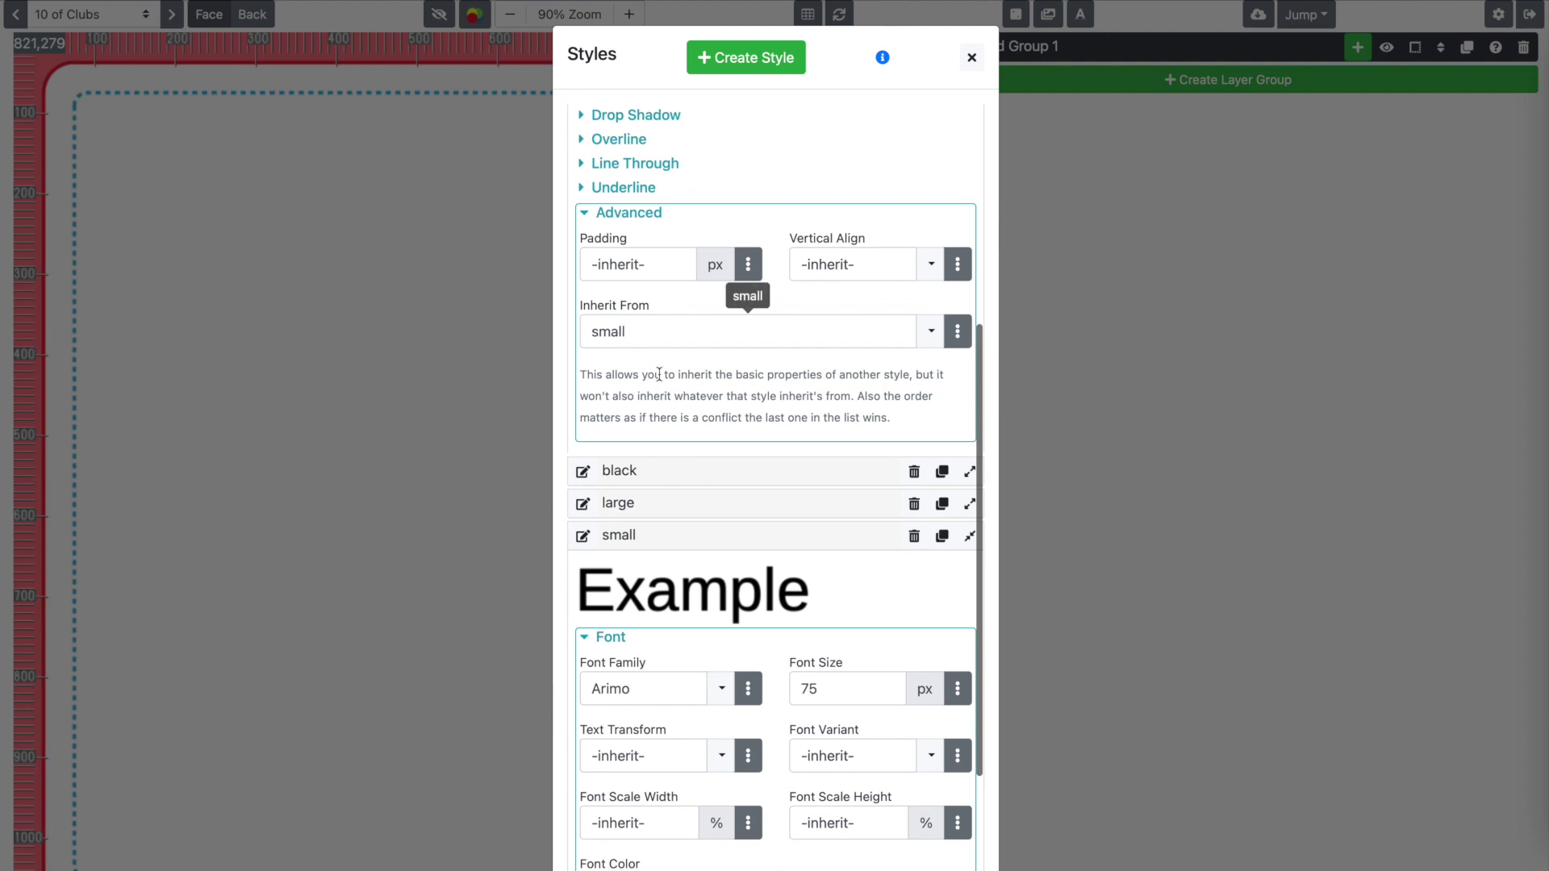
{"action": "scroll", "coordinate": [659, 374], "scroll_direction": "up", "scroll_amount": 3}
{"action": "scroll", "coordinate": [659, 374], "scroll_direction": "up", "scroll_amount": 3}
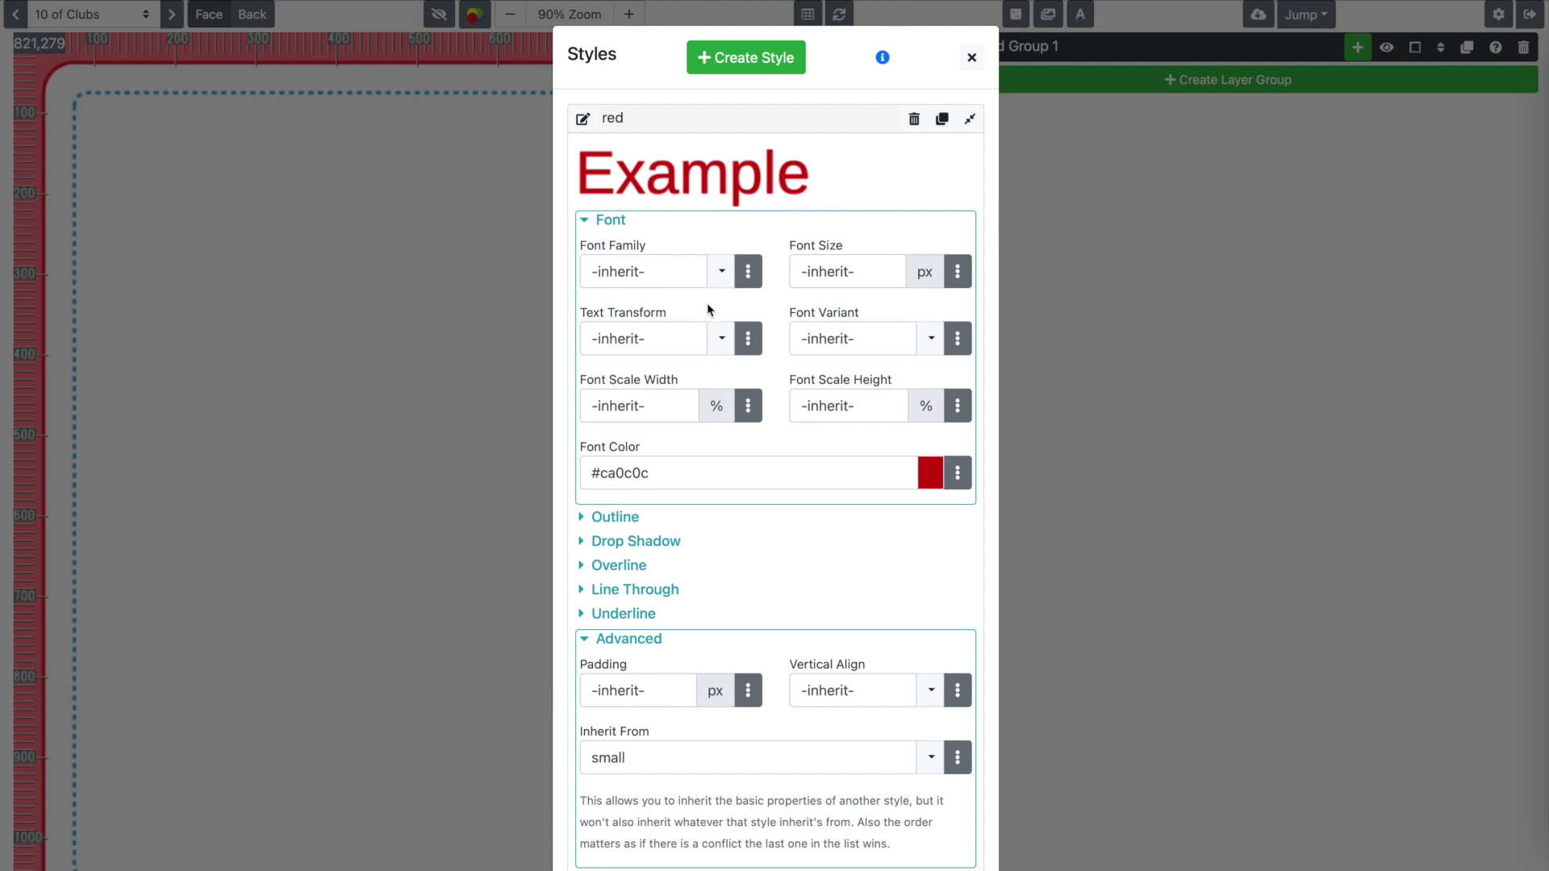
{"action": "left_click", "coordinate": [973, 58]}
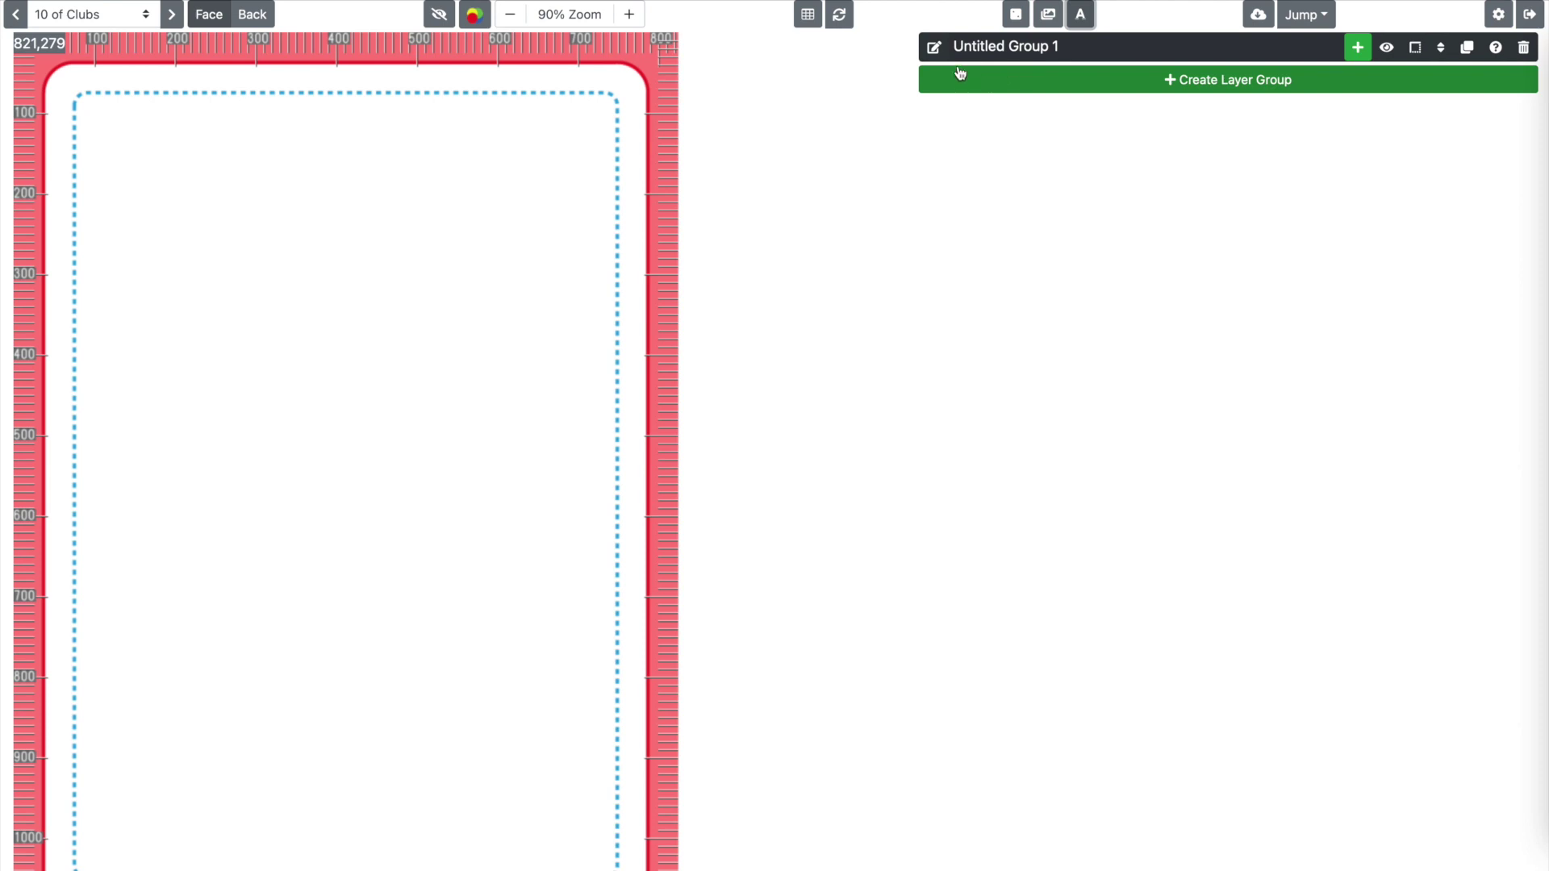
- Rename the untitled layer group to "Top Left"
{"action": "left_click", "coordinate": [982, 46]}
{"action": "type", "text": "Top Left"}
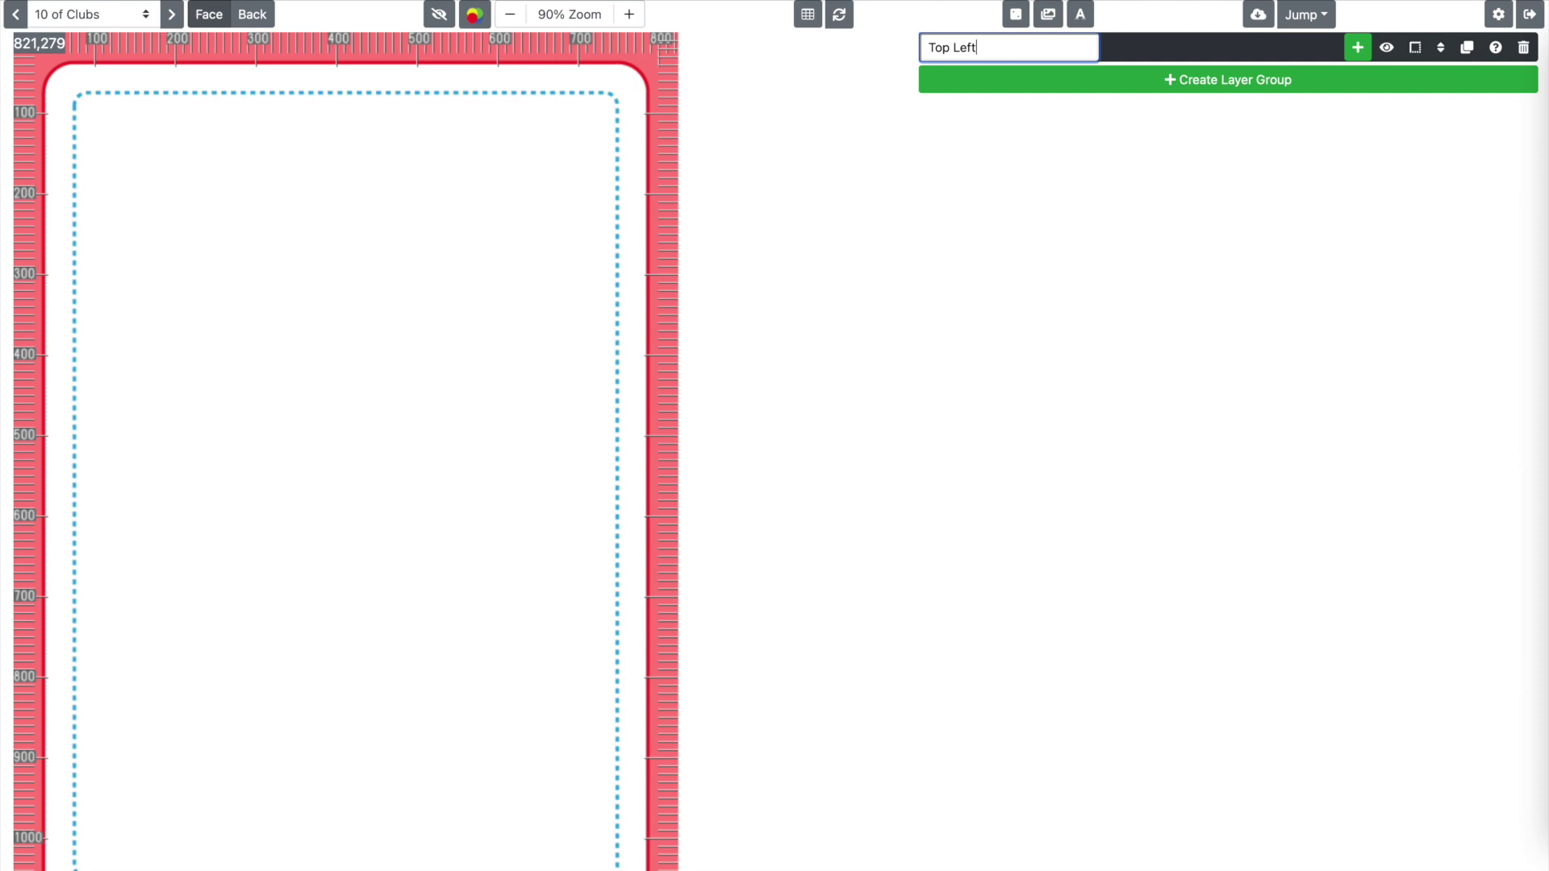
{"action": "key", "text": "Return"}
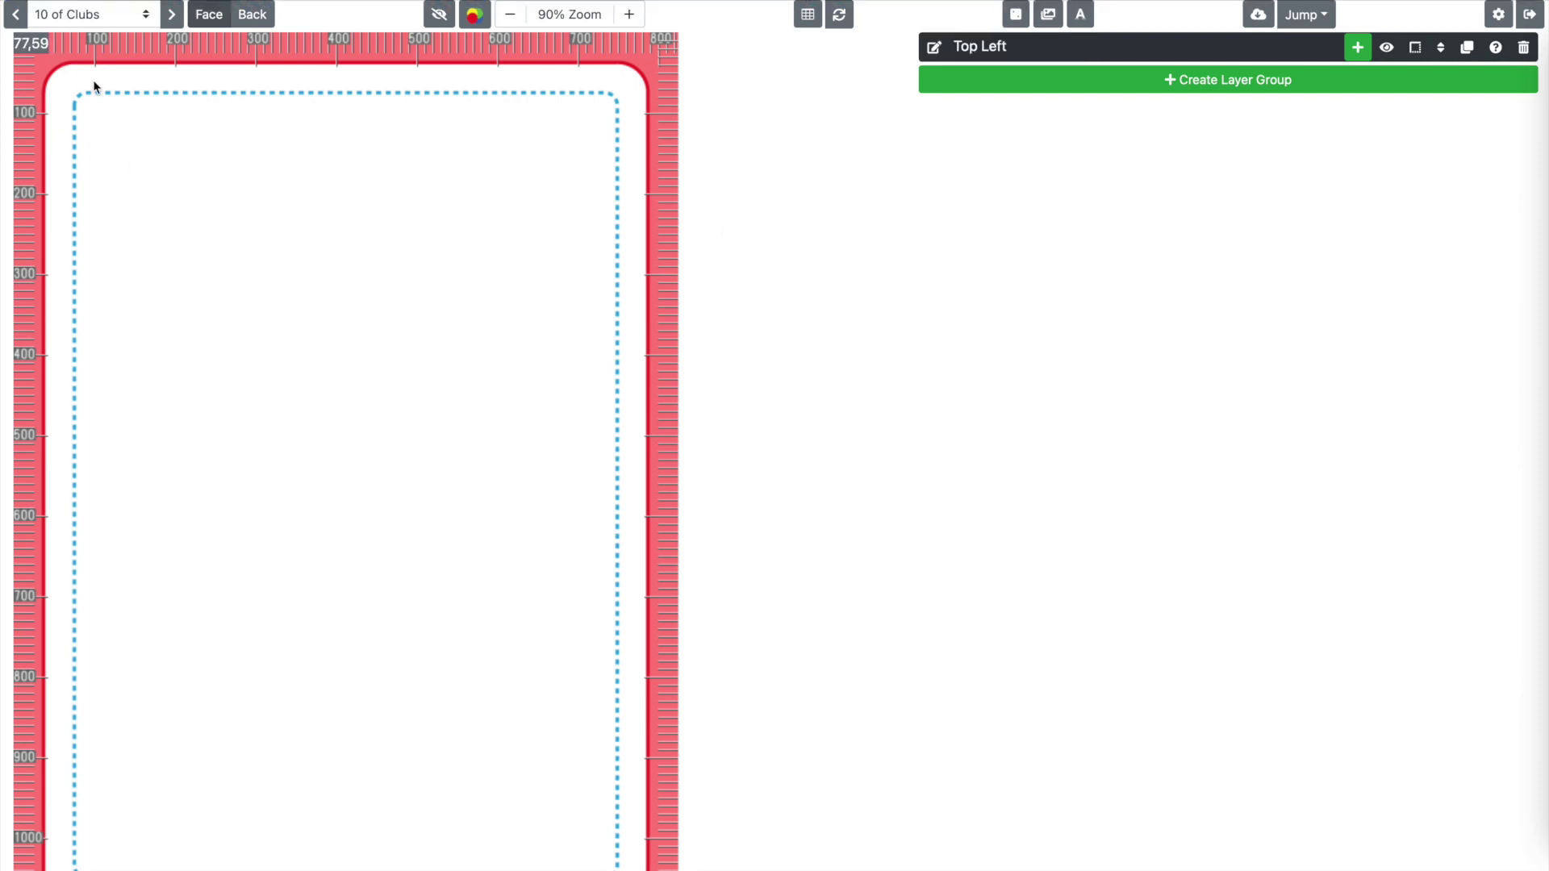
- Add a text layer to the "Top Left" group and turn on its outline
{"action": "left_click", "coordinate": [1355, 47]}
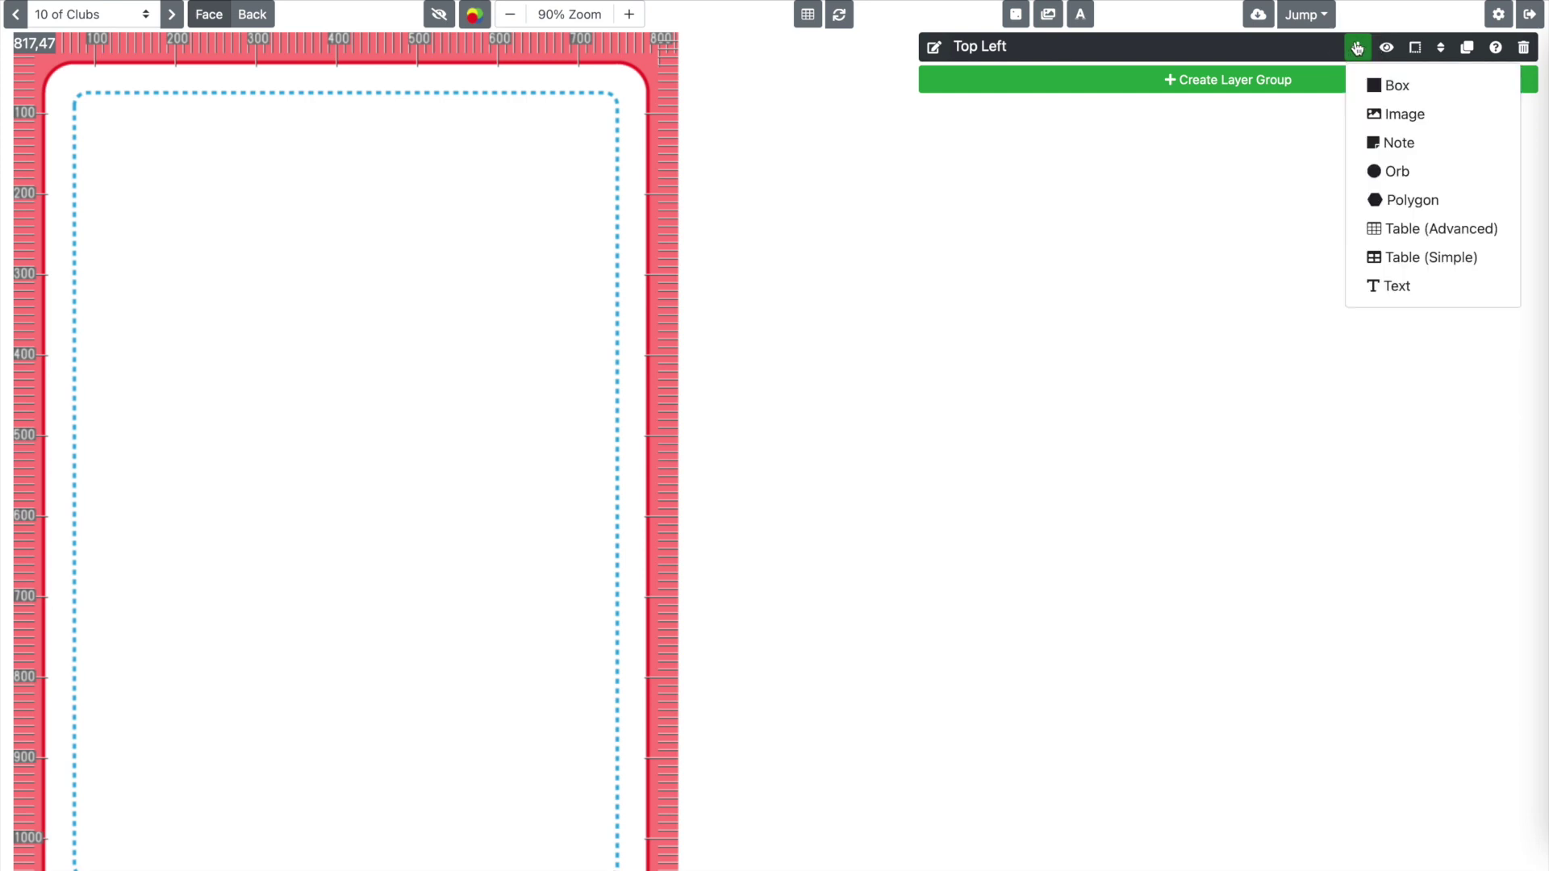
{"action": "left_click", "coordinate": [1411, 285]}
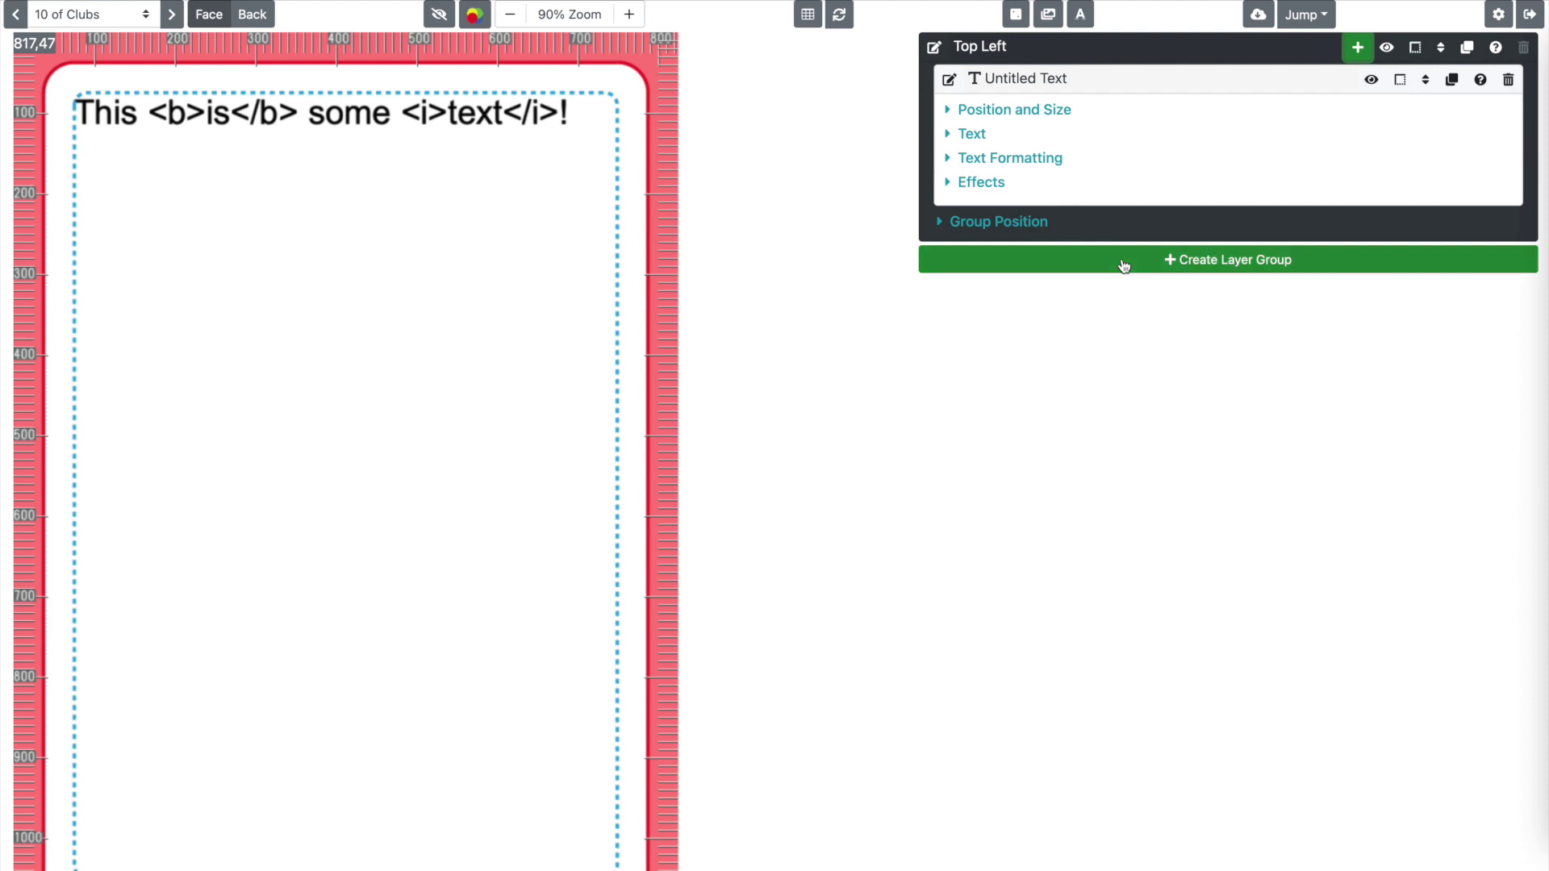
{"action": "left_click", "coordinate": [1061, 119]}
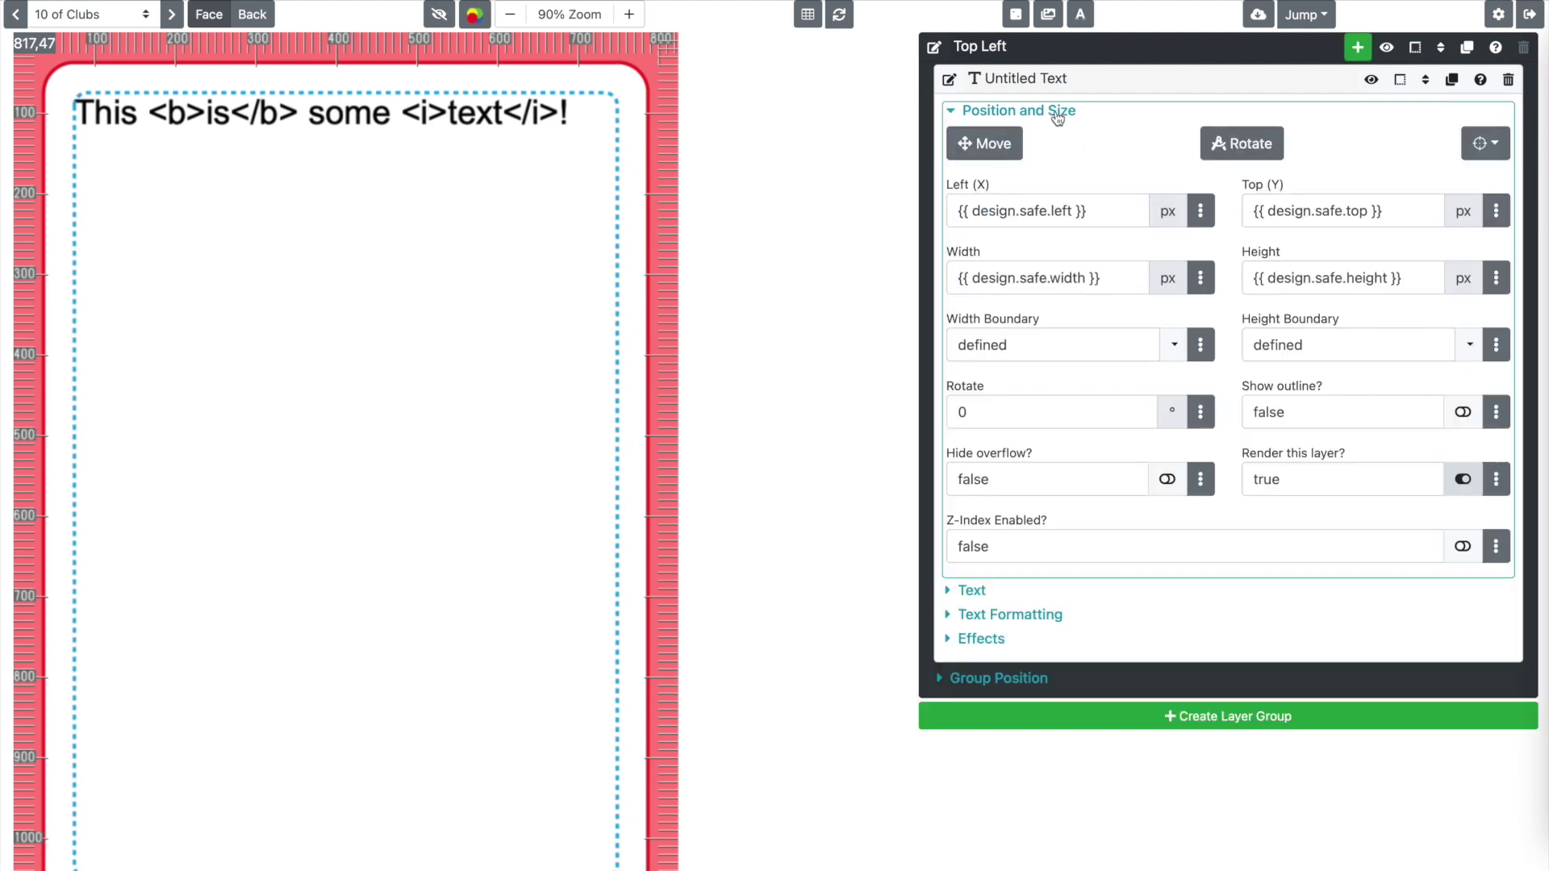
{"action": "left_click", "coordinate": [1462, 412]}
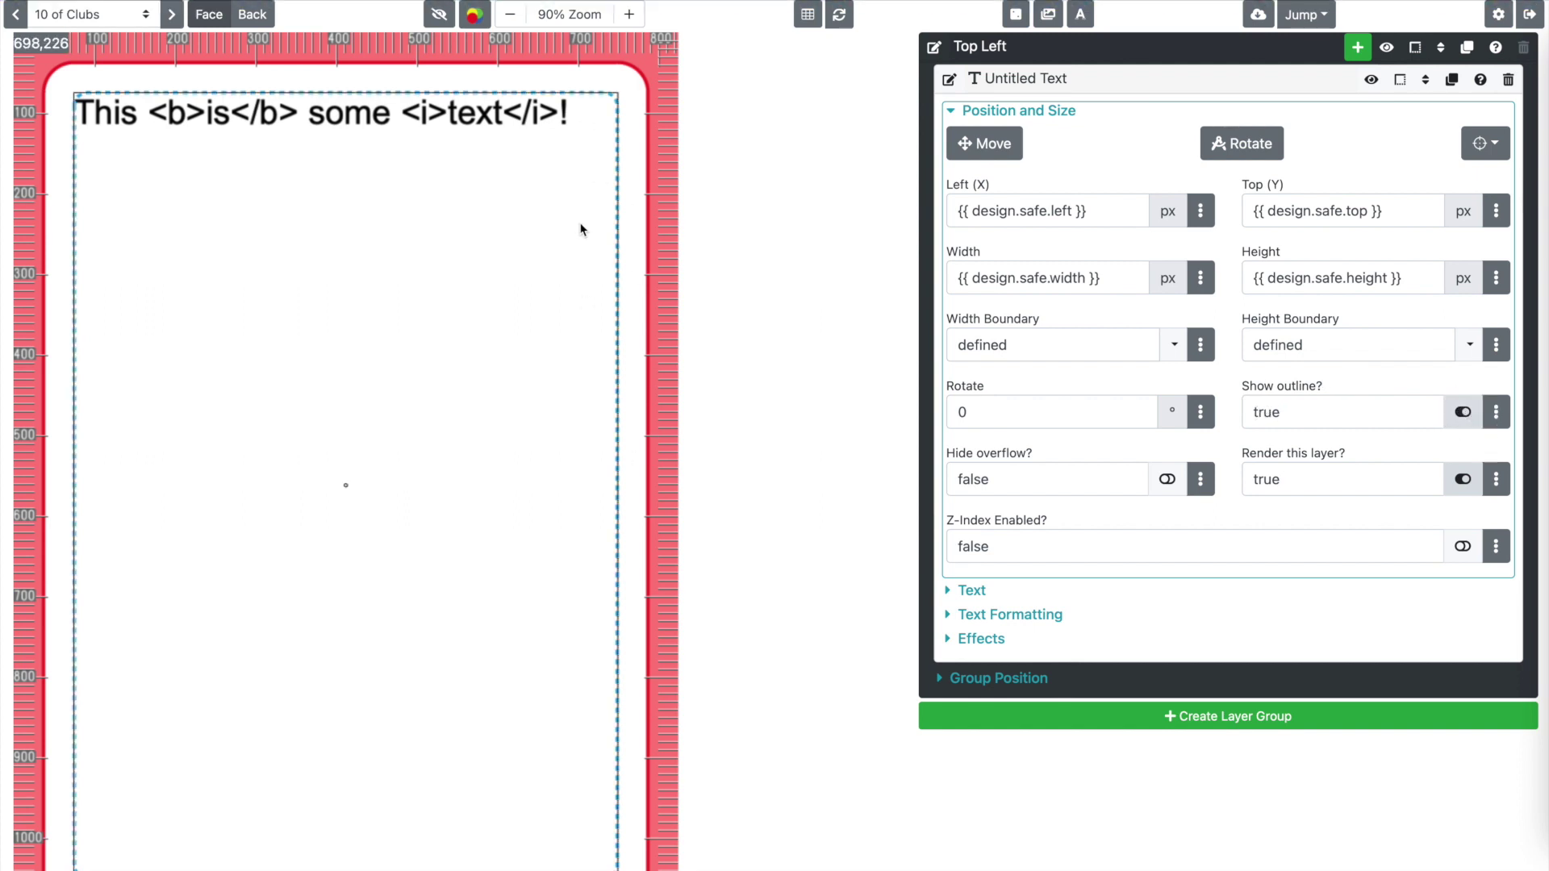
- Set the text layer's width to 100 px and collapse its position and size settings
{"action": "mouse_move", "coordinate": [1047, 211]}
{"action": "left_click", "coordinate": [1062, 214]}
{"action": "left_click", "coordinate": [1046, 278]}
{"action": "type", "text": "100"}
{"action": "key", "text": "Tab"}
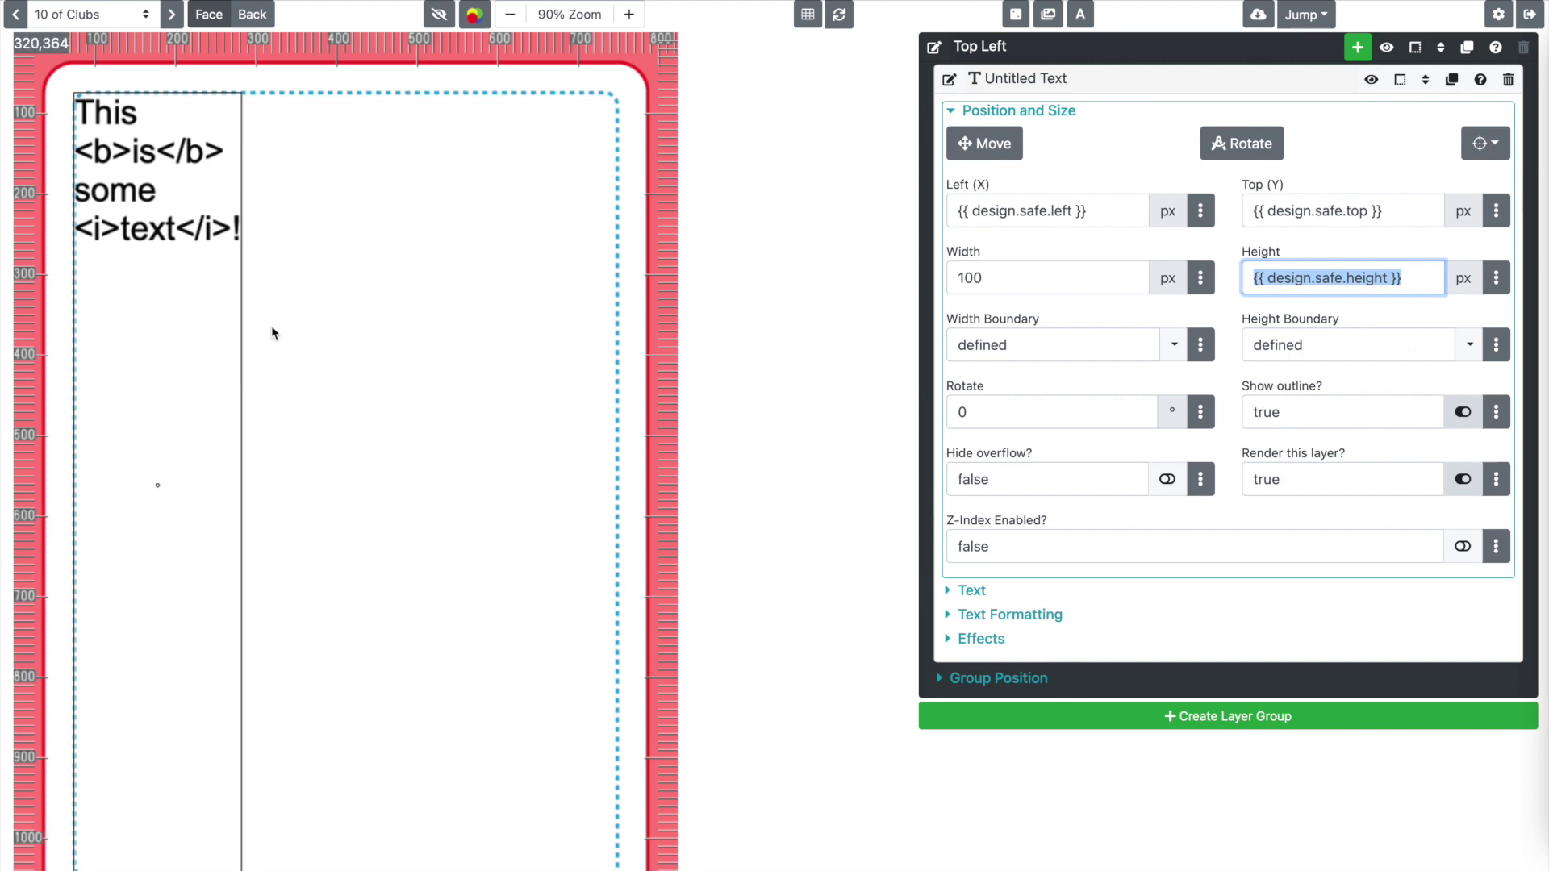
{"action": "mouse_move", "coordinate": [1294, 279]}
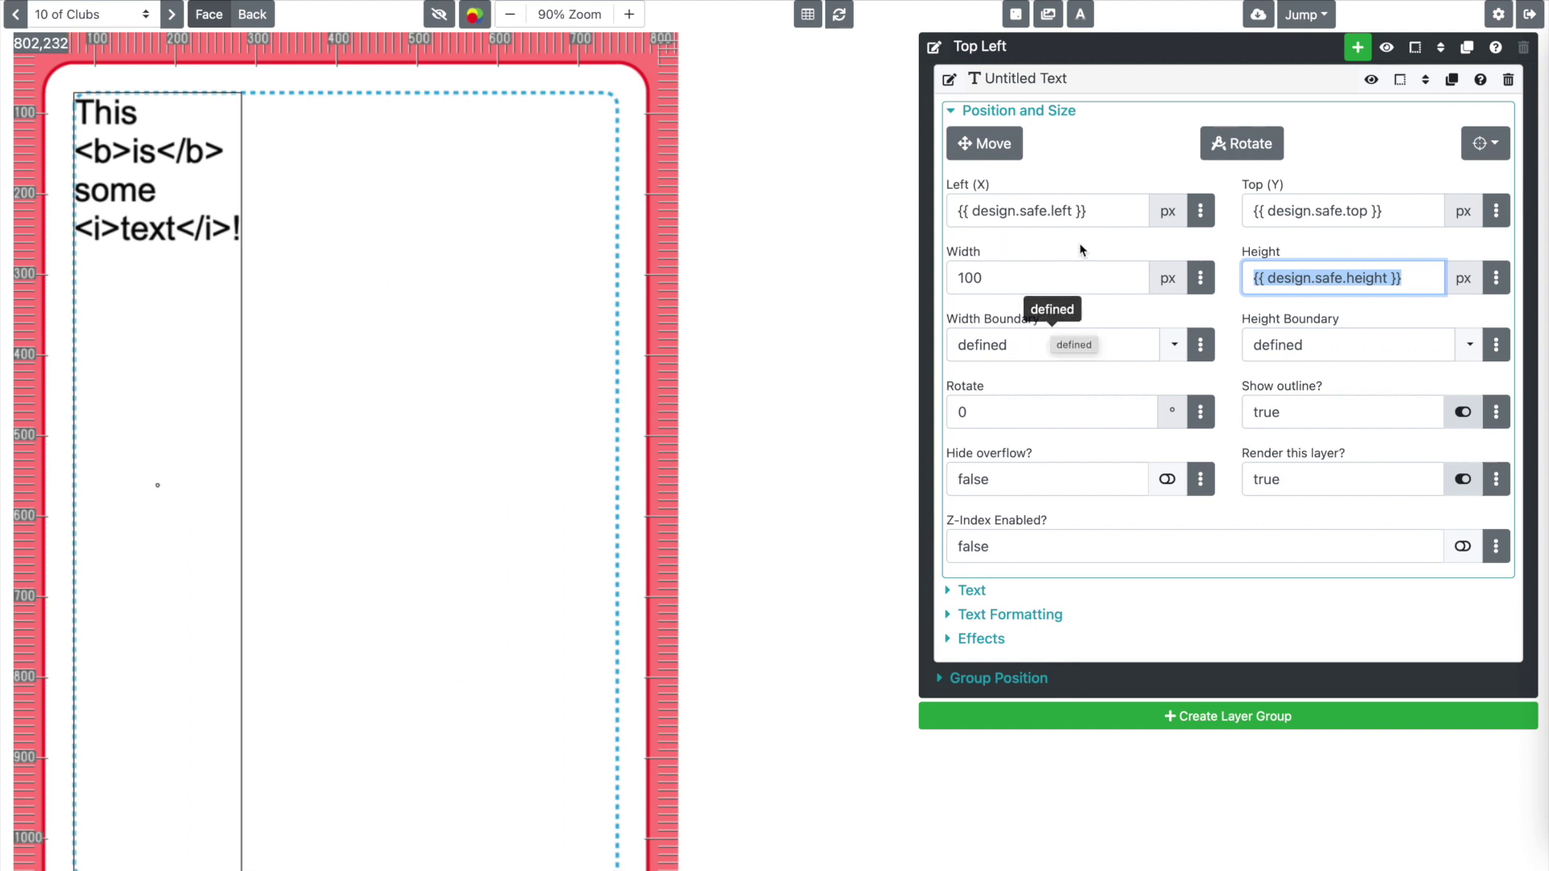
{"action": "left_click", "coordinate": [1071, 113]}
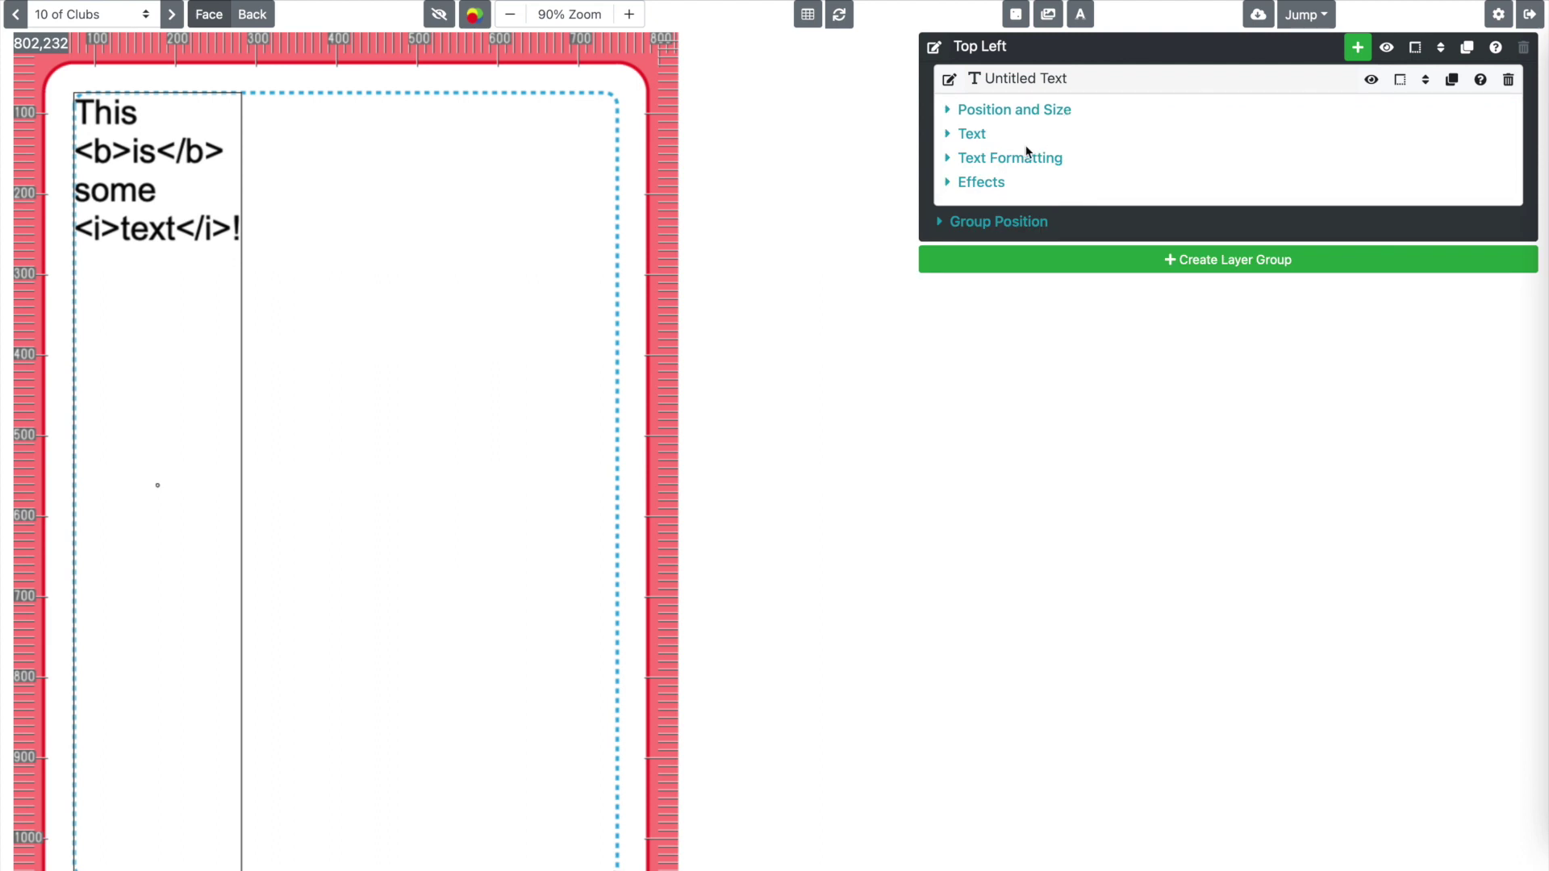
- Replace the text layer's placeholder content with the dataset expression {{ row.letter }}
{"action": "left_click", "coordinate": [975, 134]}
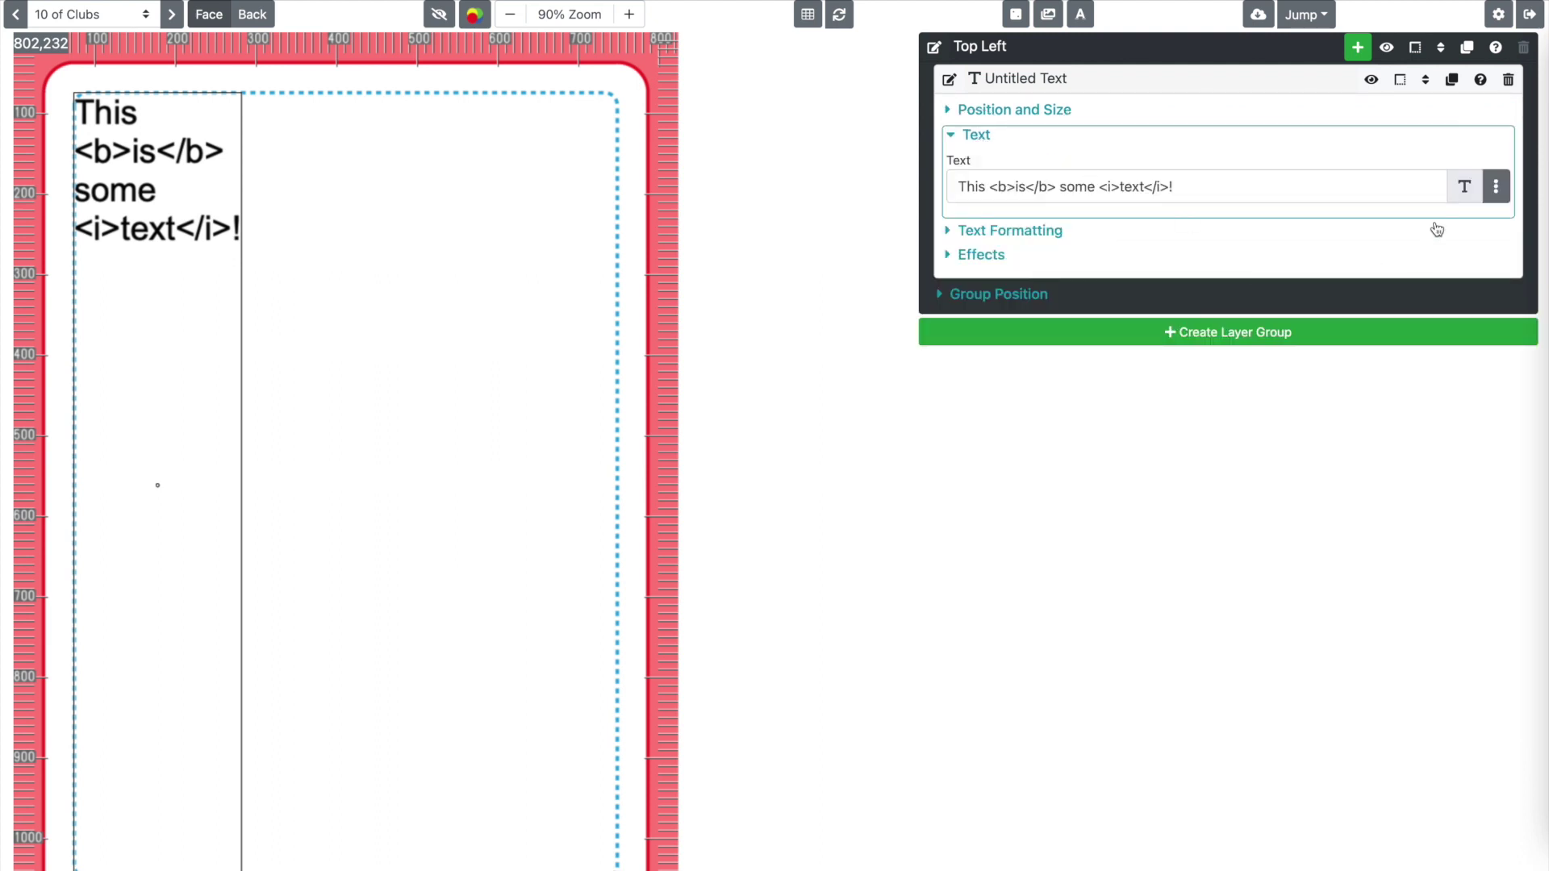
{"action": "left_click", "coordinate": [1495, 186]}
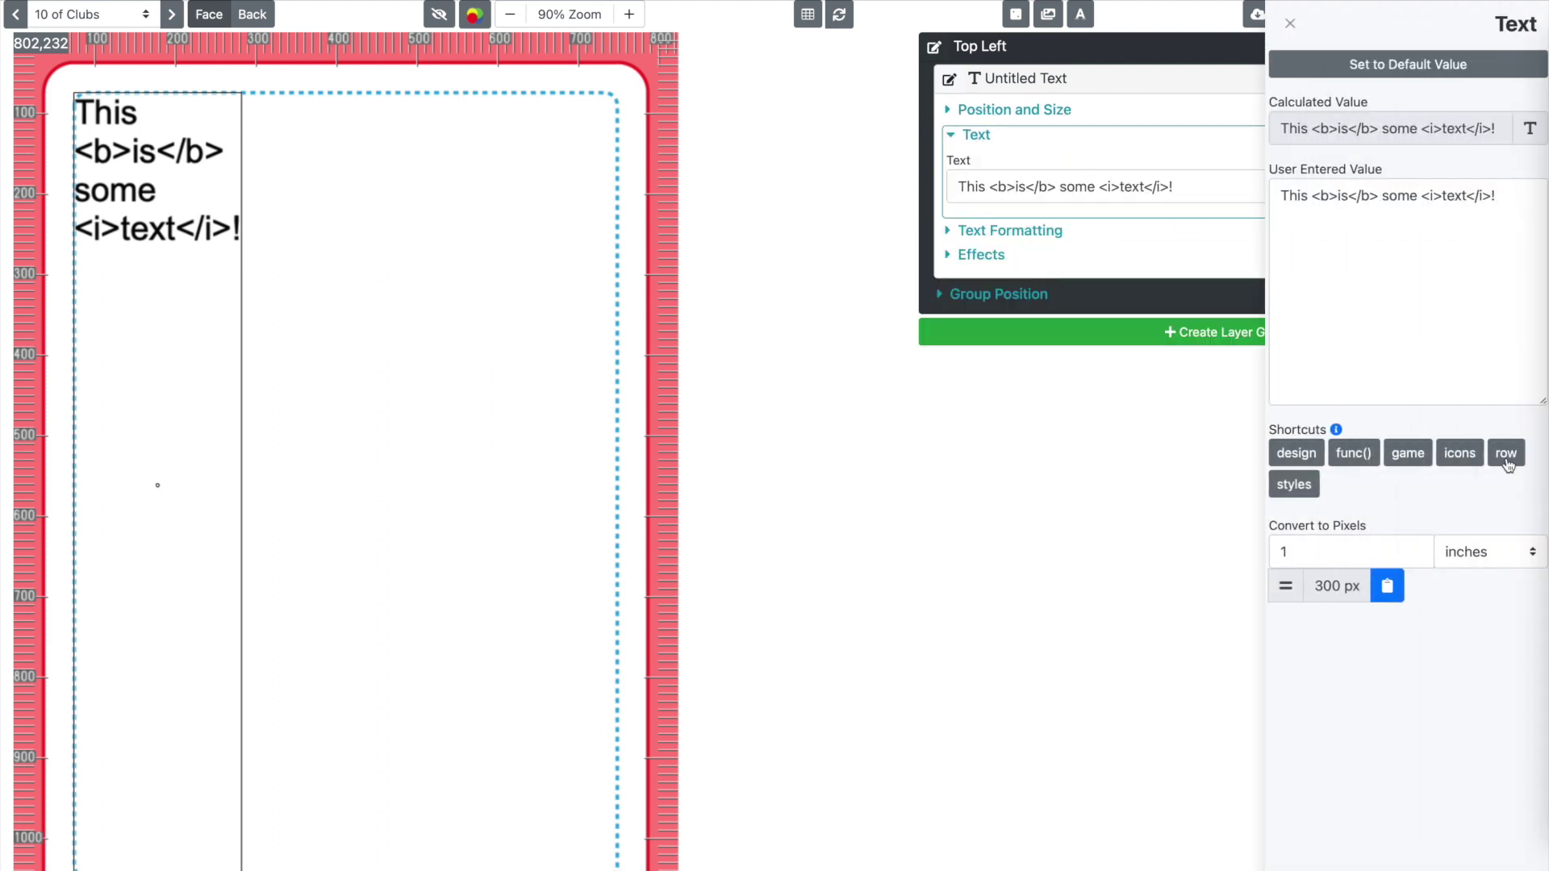
{"action": "left_click", "coordinate": [1505, 454]}
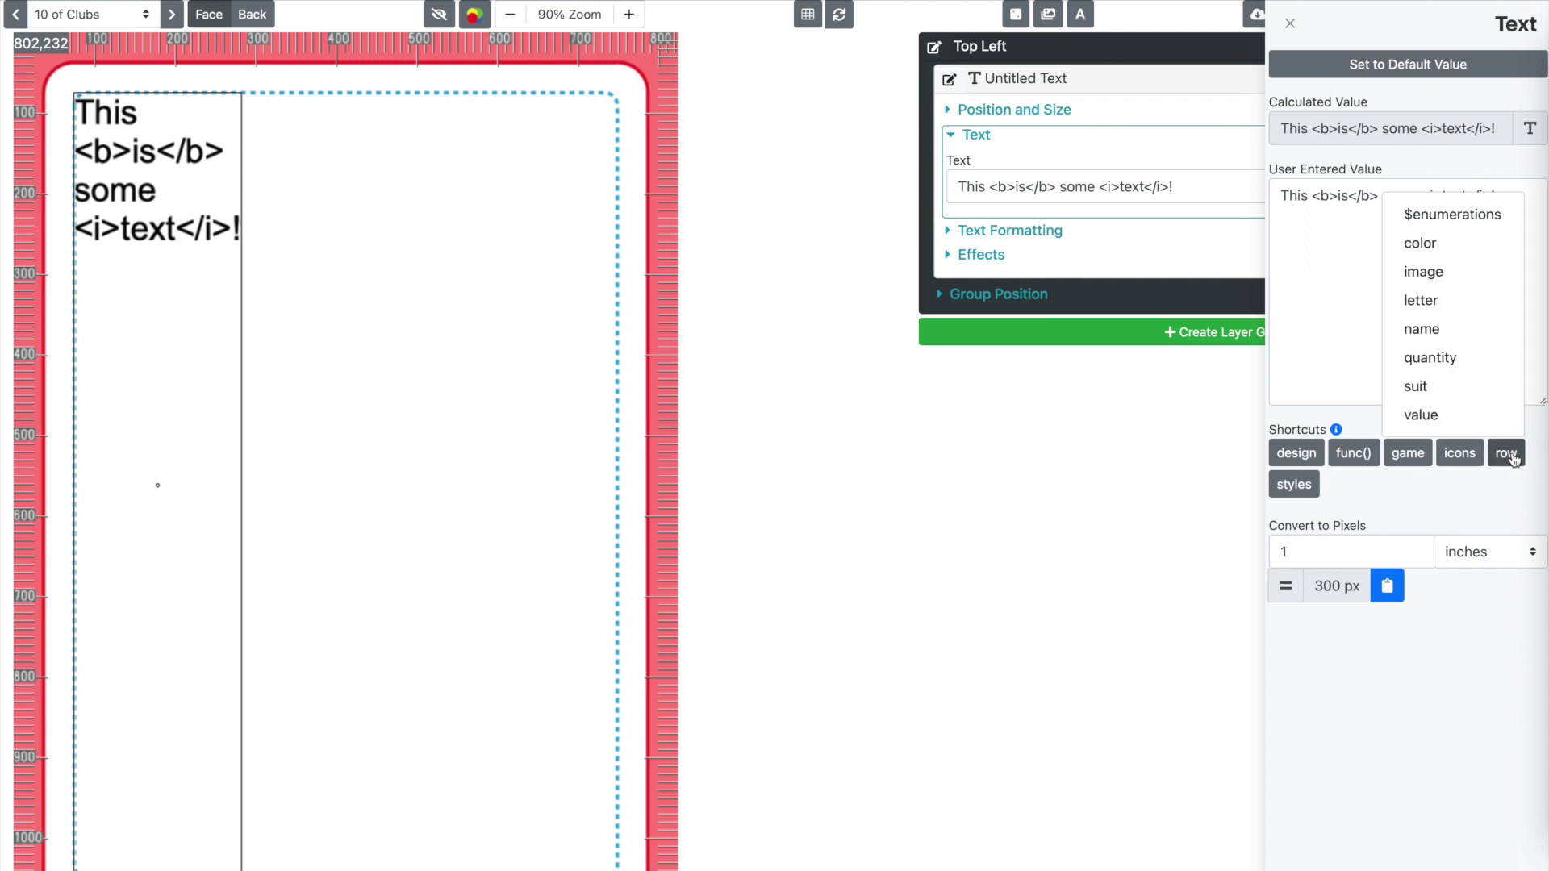
{"action": "left_click", "coordinate": [1471, 303]}
{"action": "triple_click", "coordinate": [1380, 251]}
{"action": "type", "text": "{{ row.letter }}"}
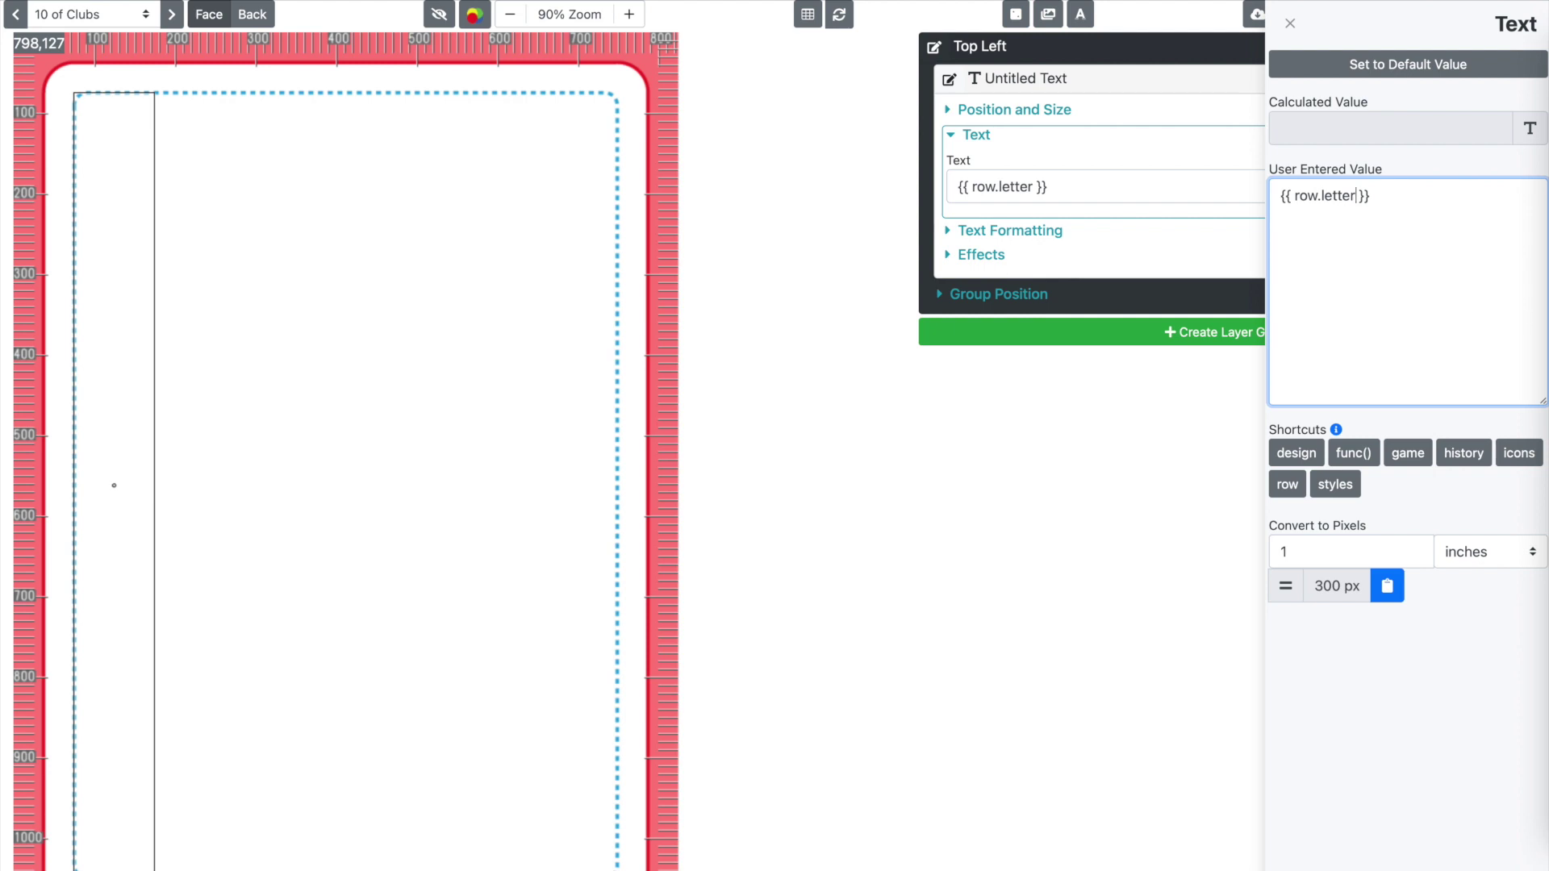
- Extend the text layer's expression to {{ row.letter or row.value }} and apply it
{"action": "type", "text": "or row.value"}
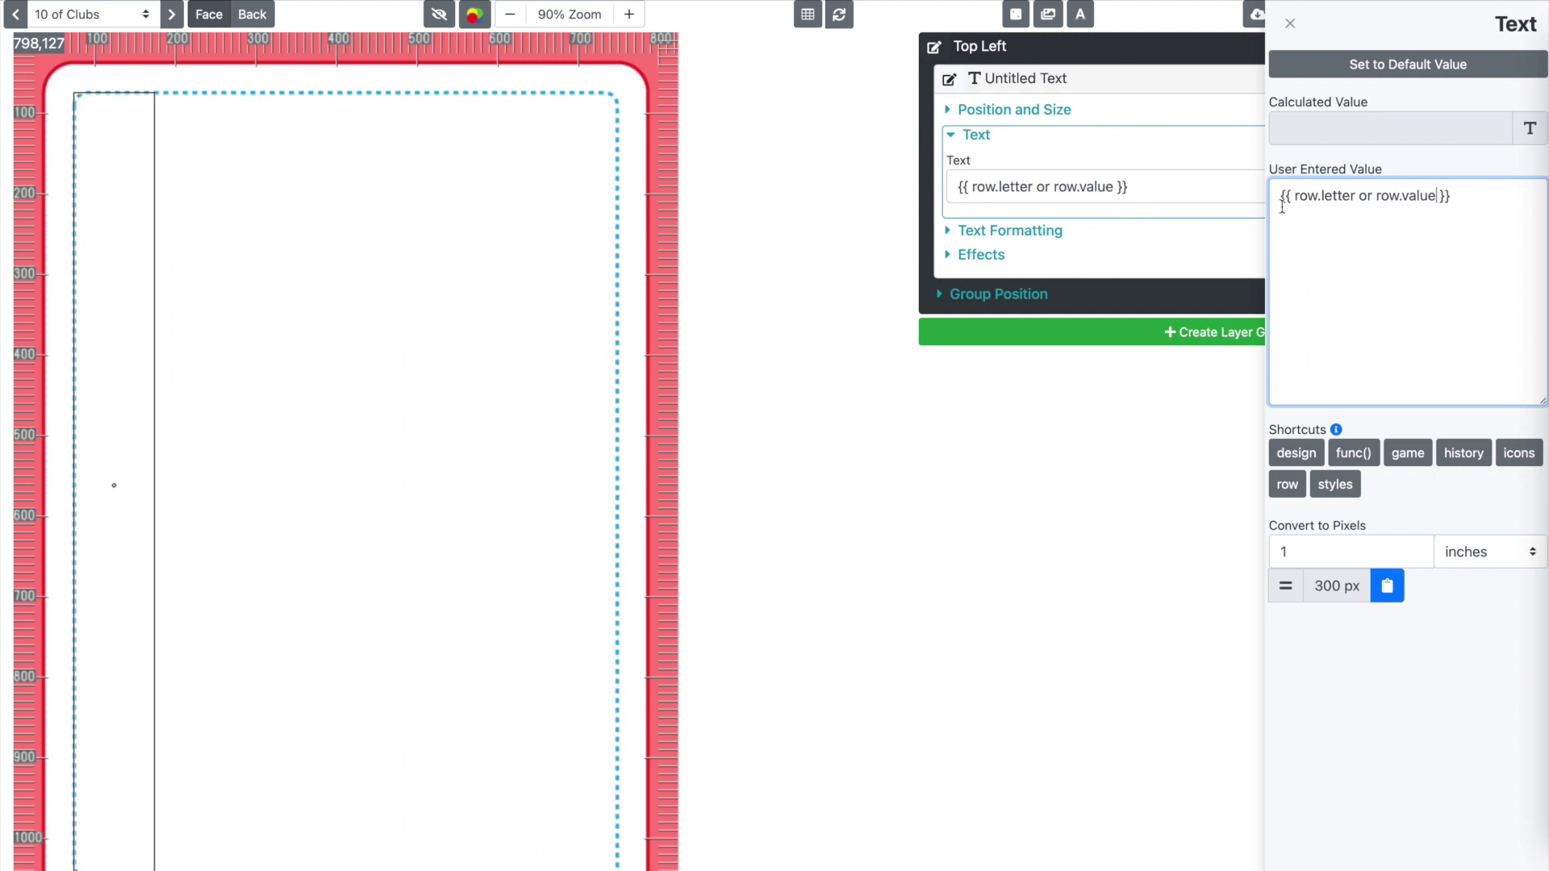
{"action": "left_click", "coordinate": [1406, 172]}
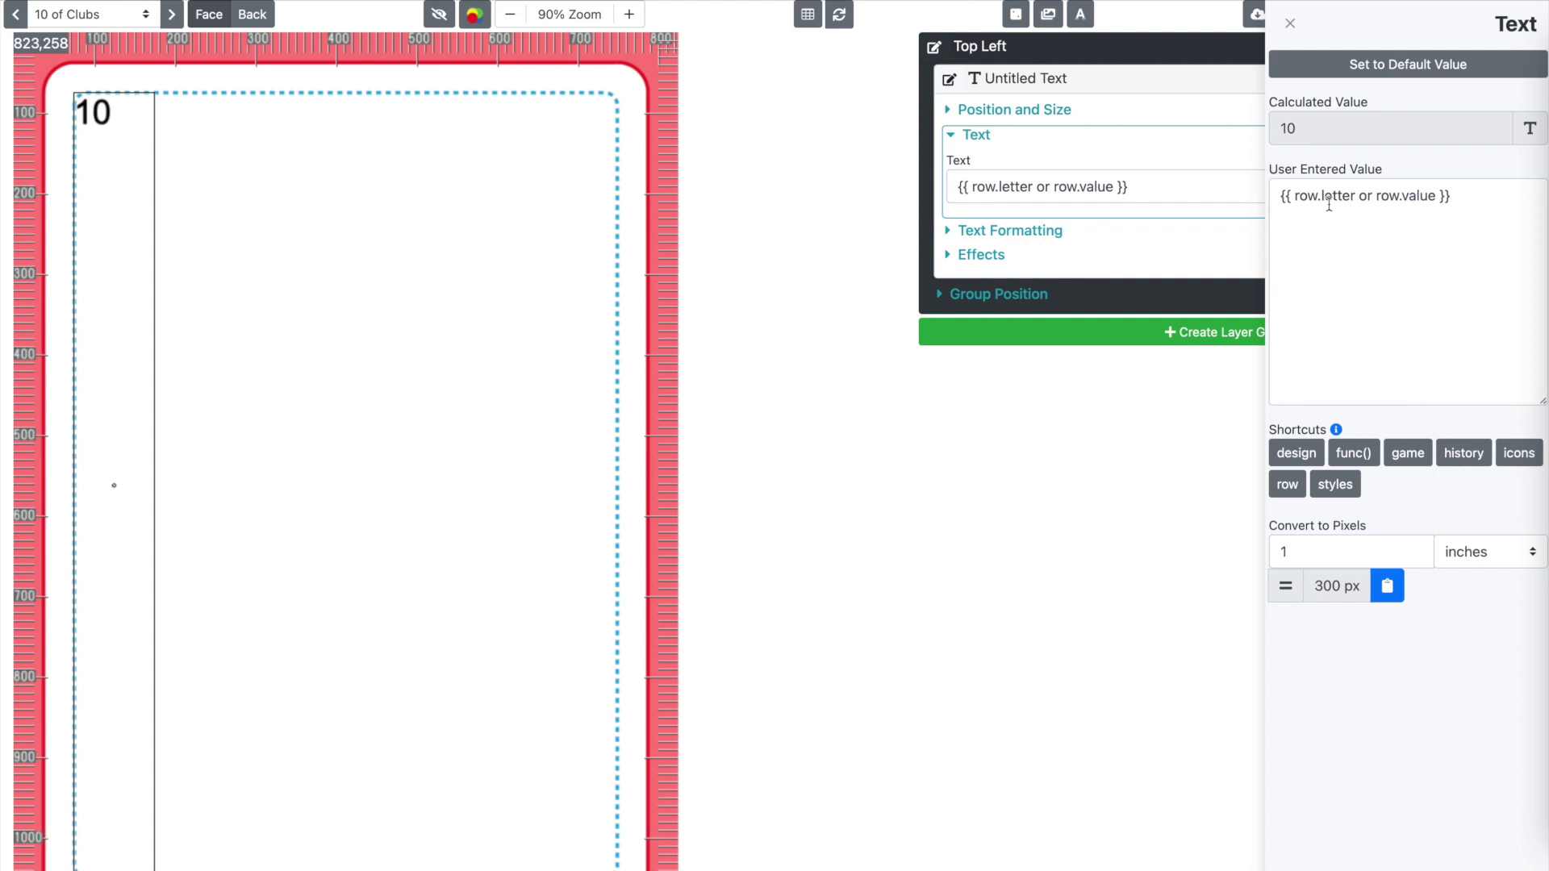
{"action": "left_click", "coordinate": [1448, 234]}
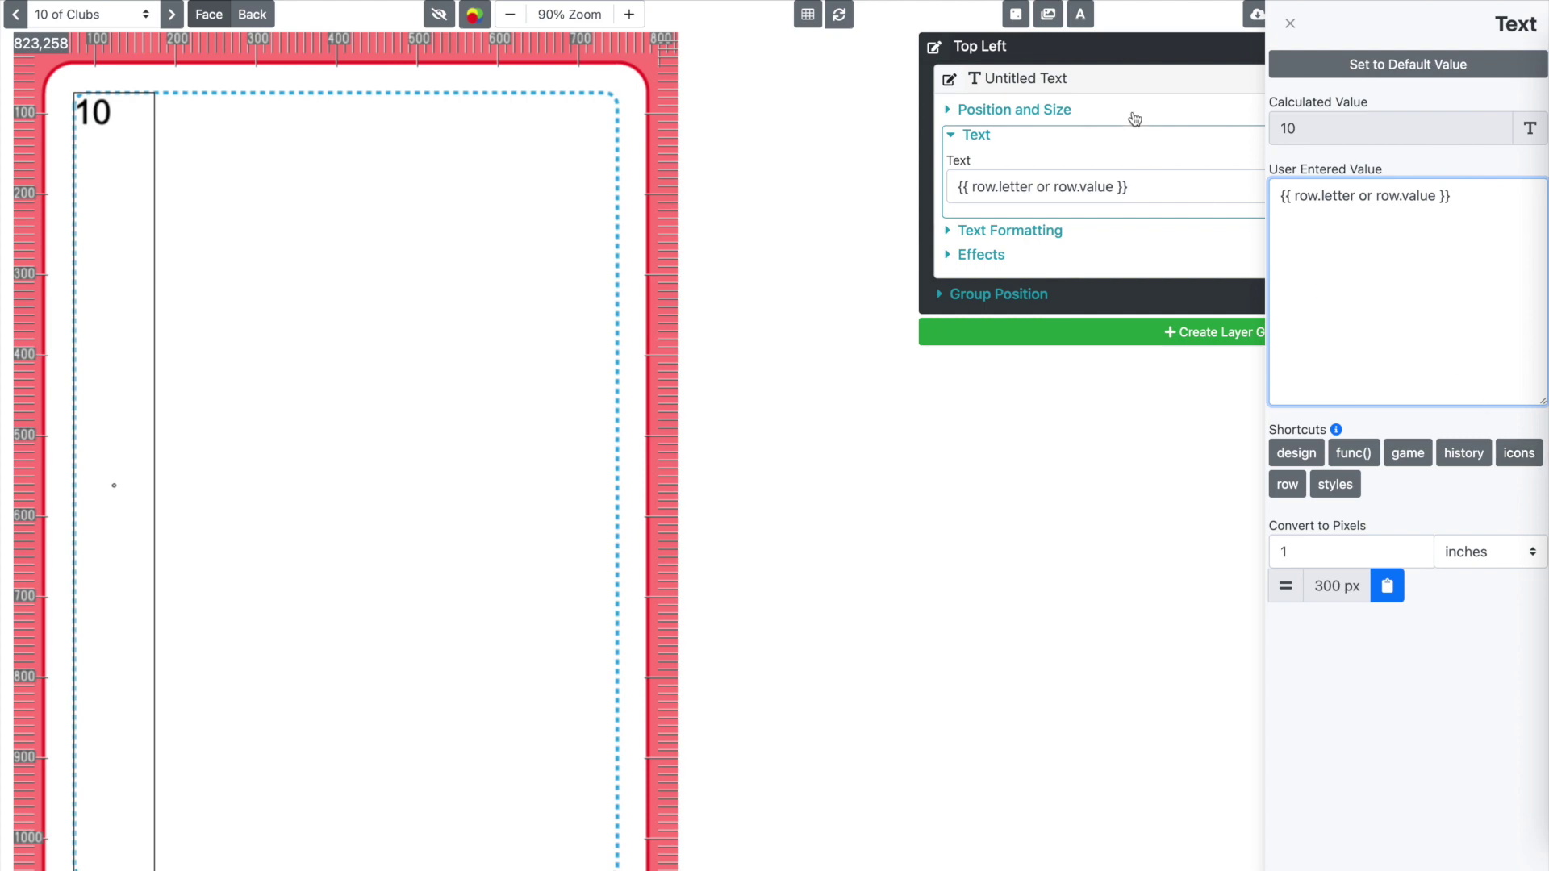
- Check the images in the spades folder and add the <clubs /> icon on a second line of the layer's text
{"action": "left_click", "coordinate": [1049, 23]}
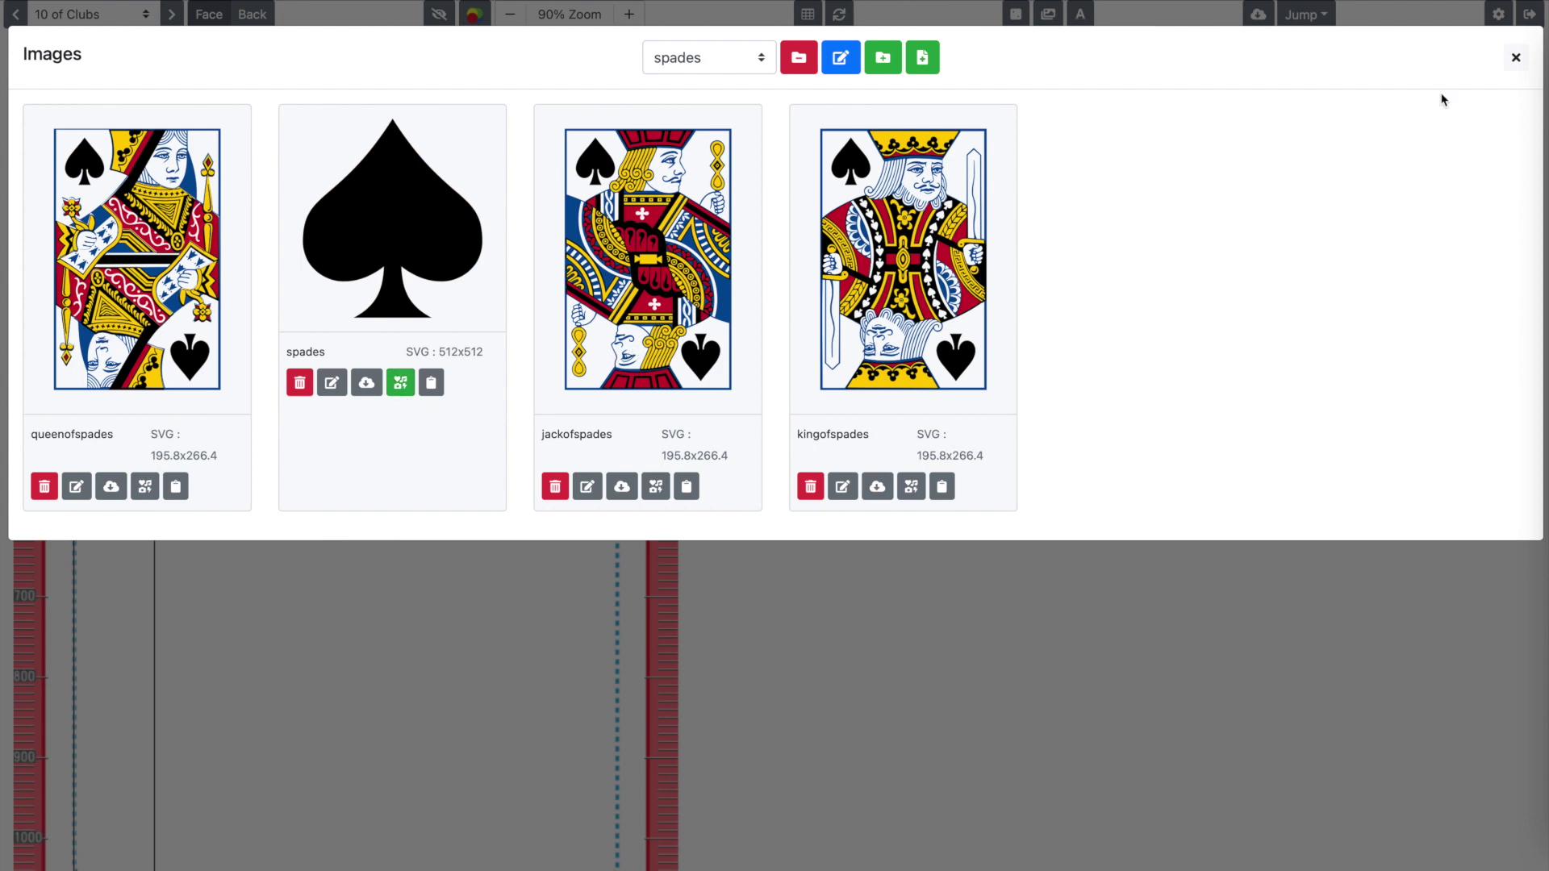
{"action": "left_click", "coordinate": [1514, 63]}
{"action": "left_click", "coordinate": [1495, 186]}
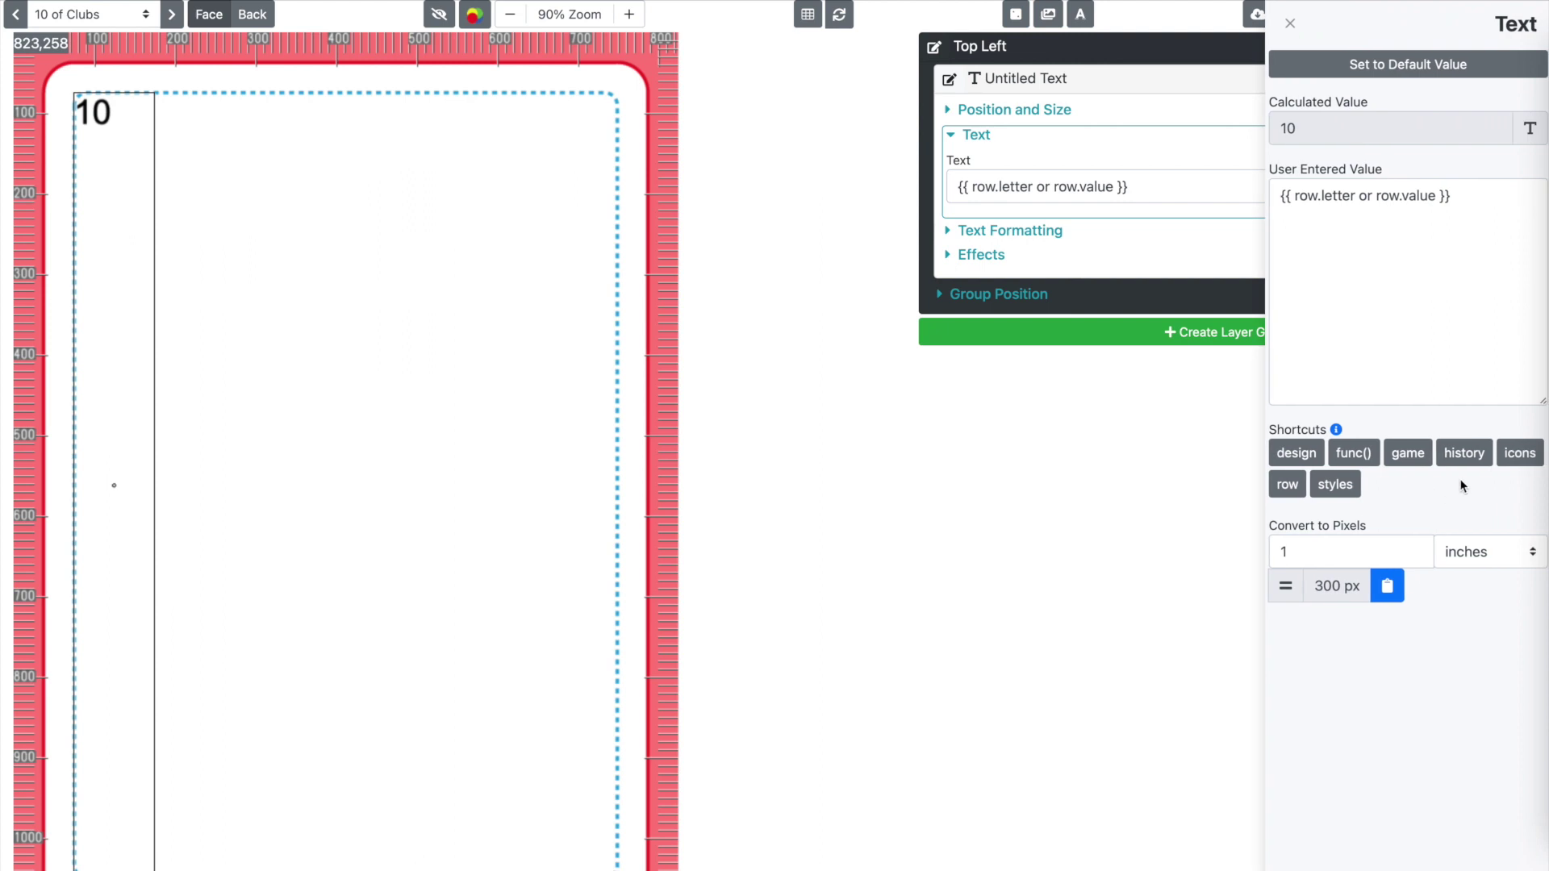
{"action": "left_click", "coordinate": [1517, 454]}
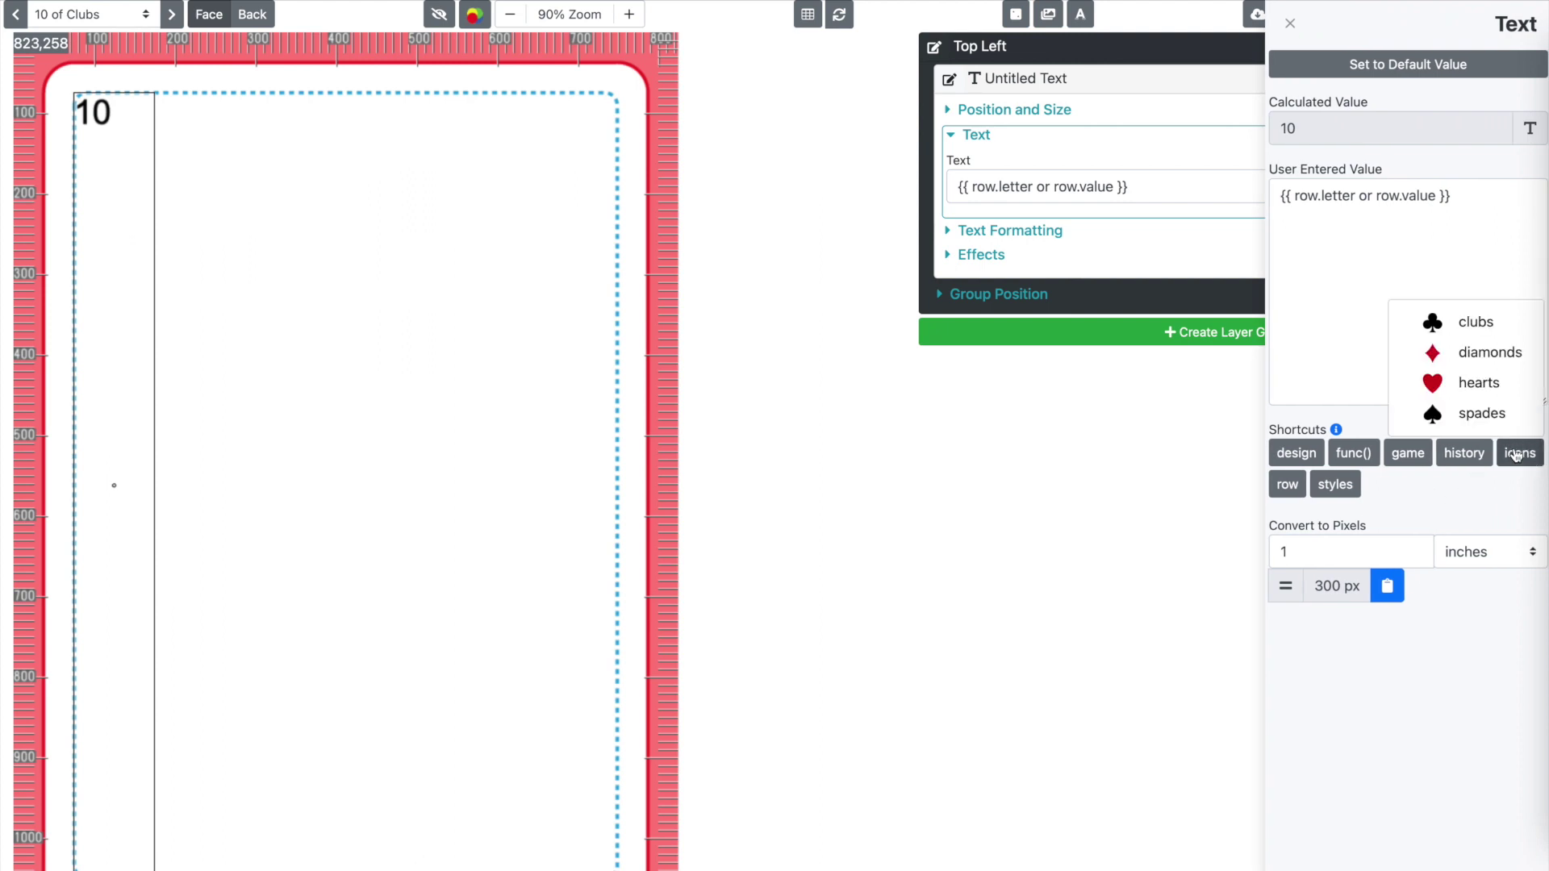
{"action": "left_click", "coordinate": [1473, 327]}
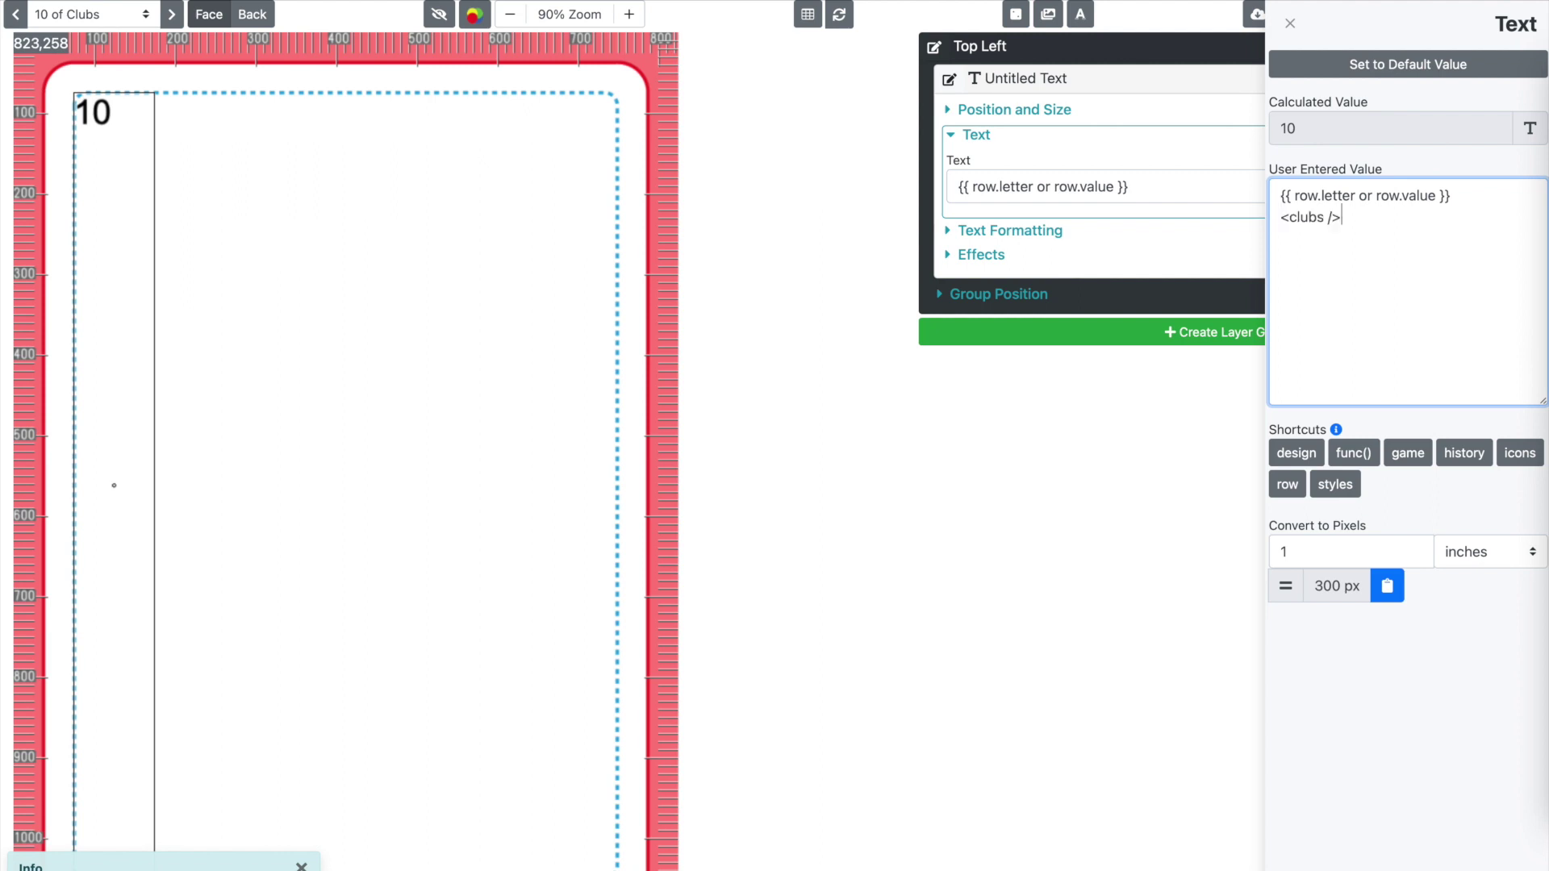
{"action": "left_click", "coordinate": [1410, 173]}
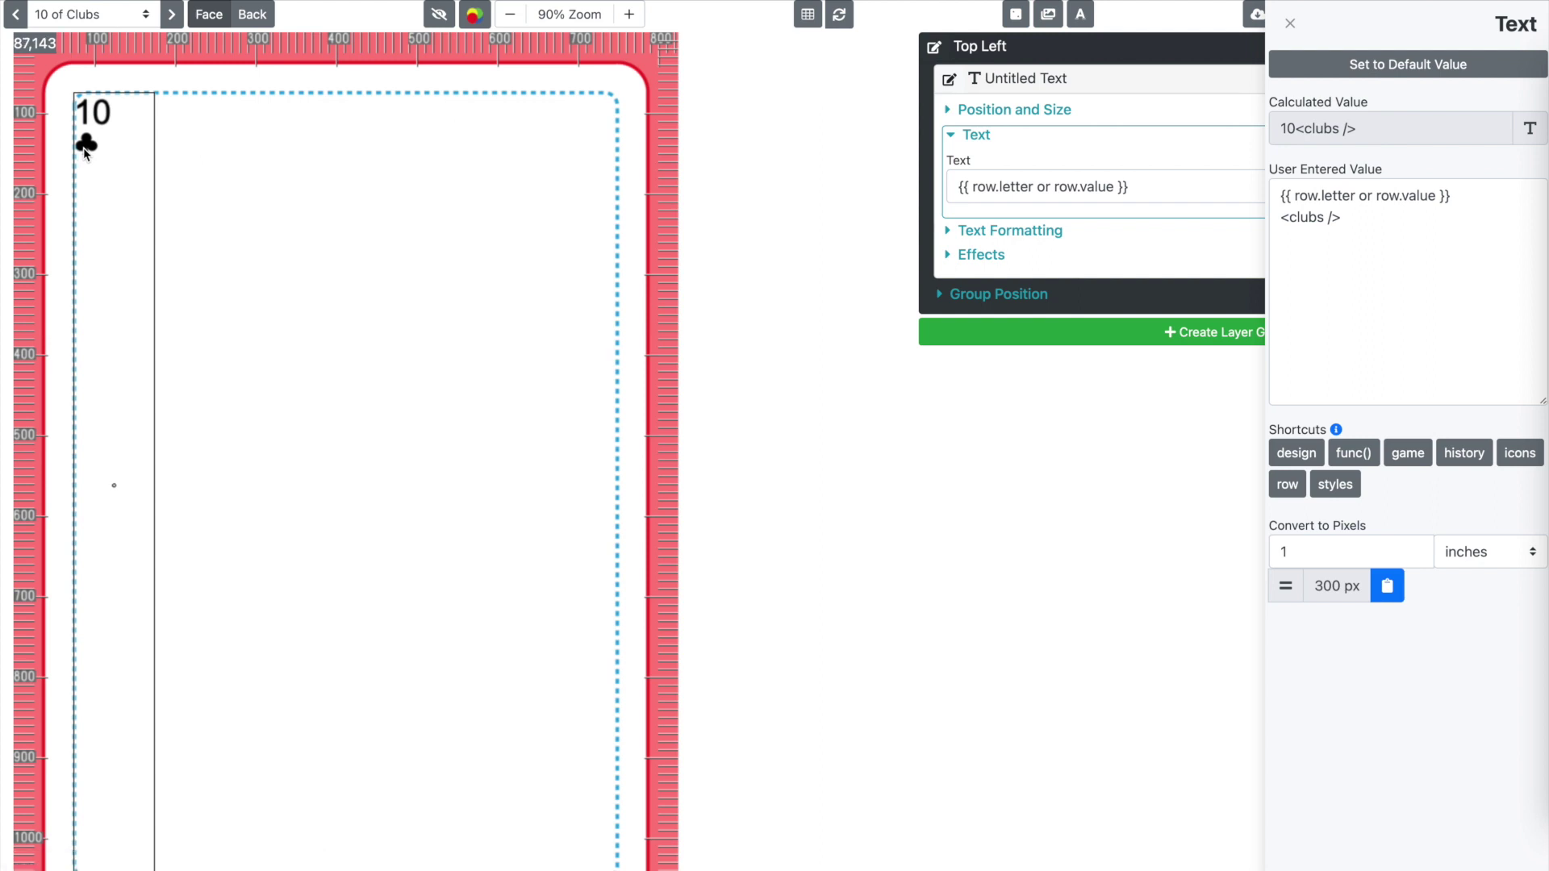
- Make the icon tag dynamic by replacing clubs with {{ row.suit }}, giving <{{ row.suit }} />
{"action": "left_click", "coordinate": [1301, 238]}
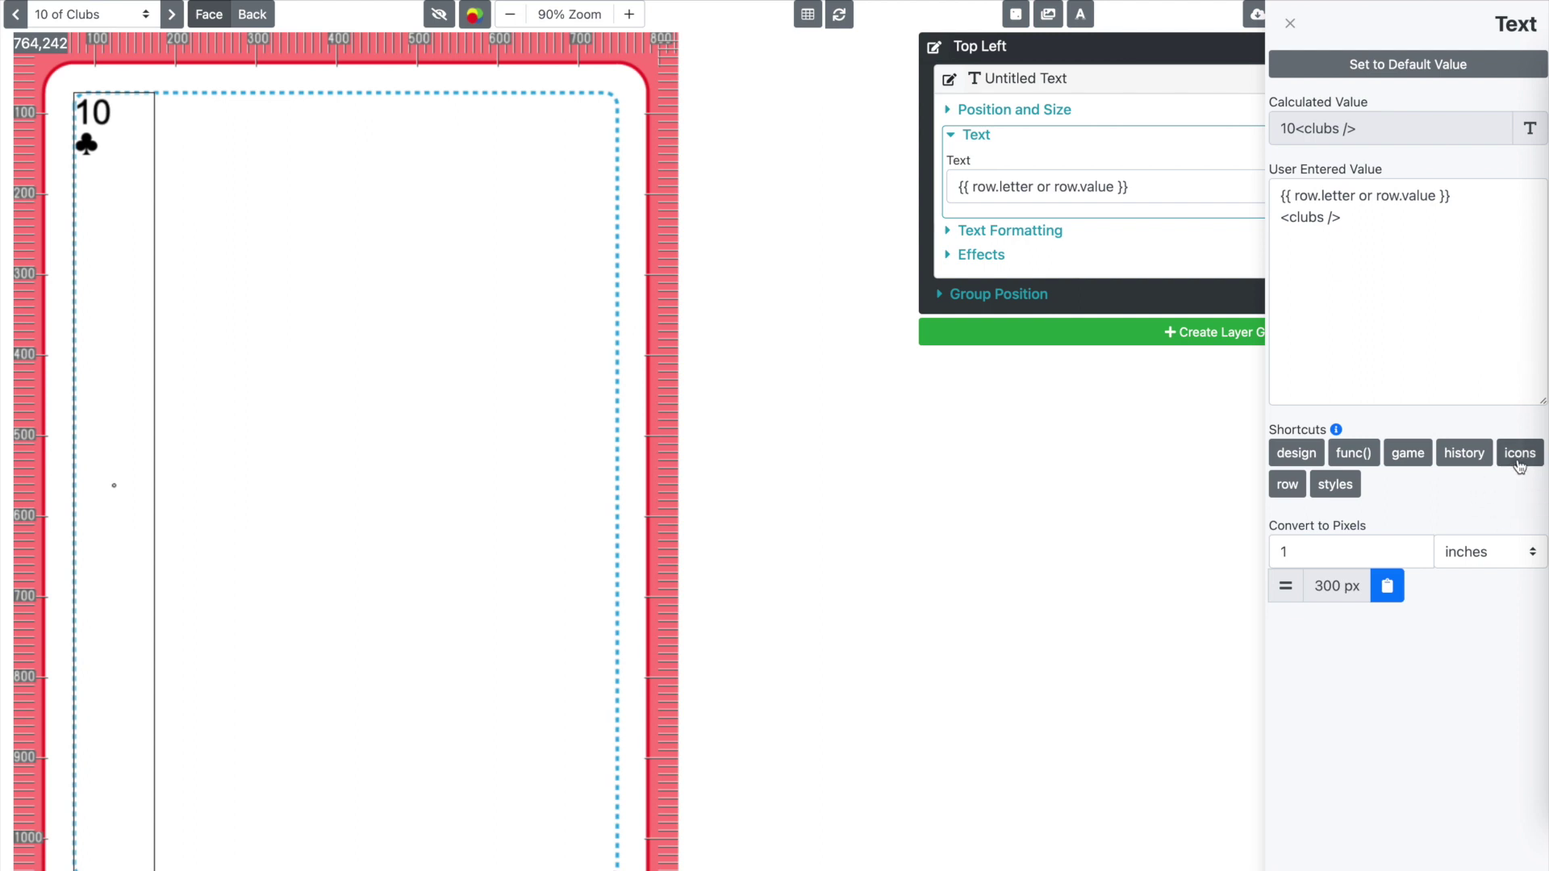
{"action": "left_click", "coordinate": [1288, 485]}
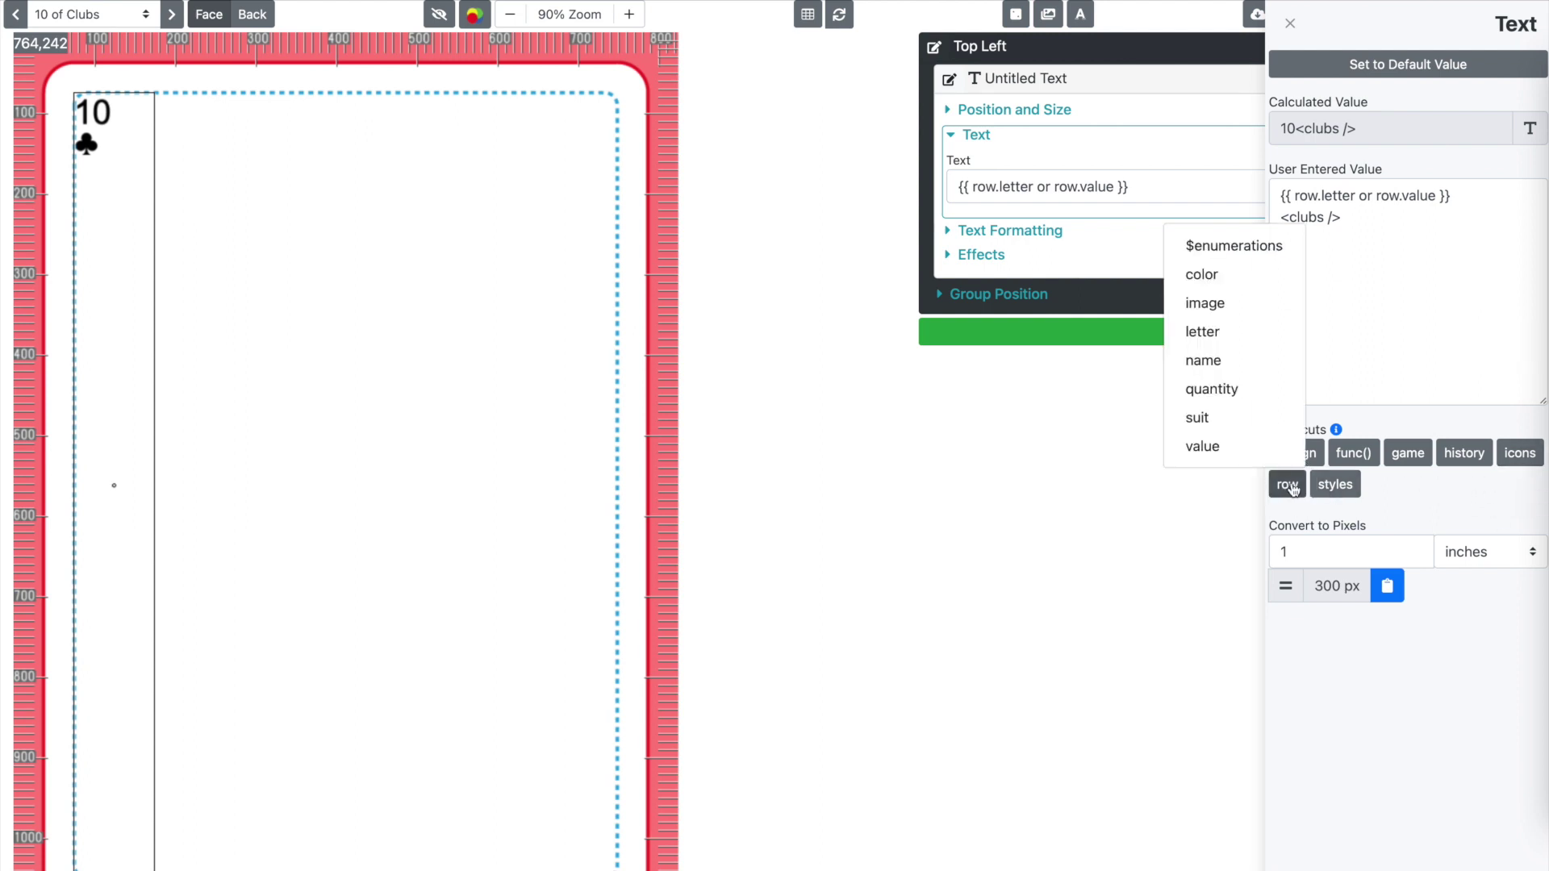
{"action": "left_click", "coordinate": [1269, 442]}
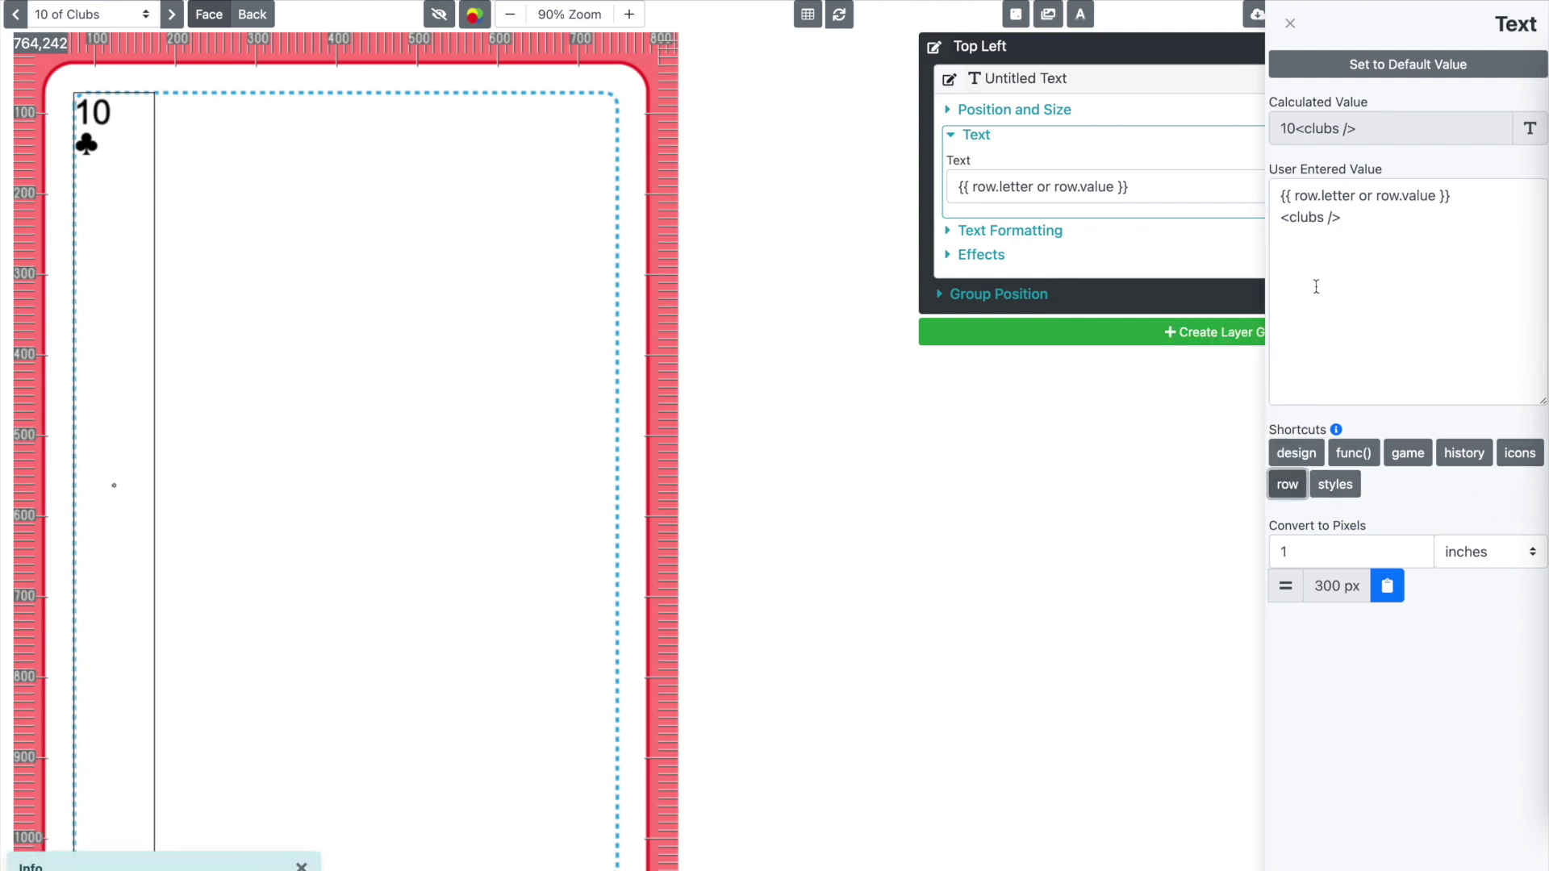
{"action": "double_click", "coordinate": [1301, 215]}
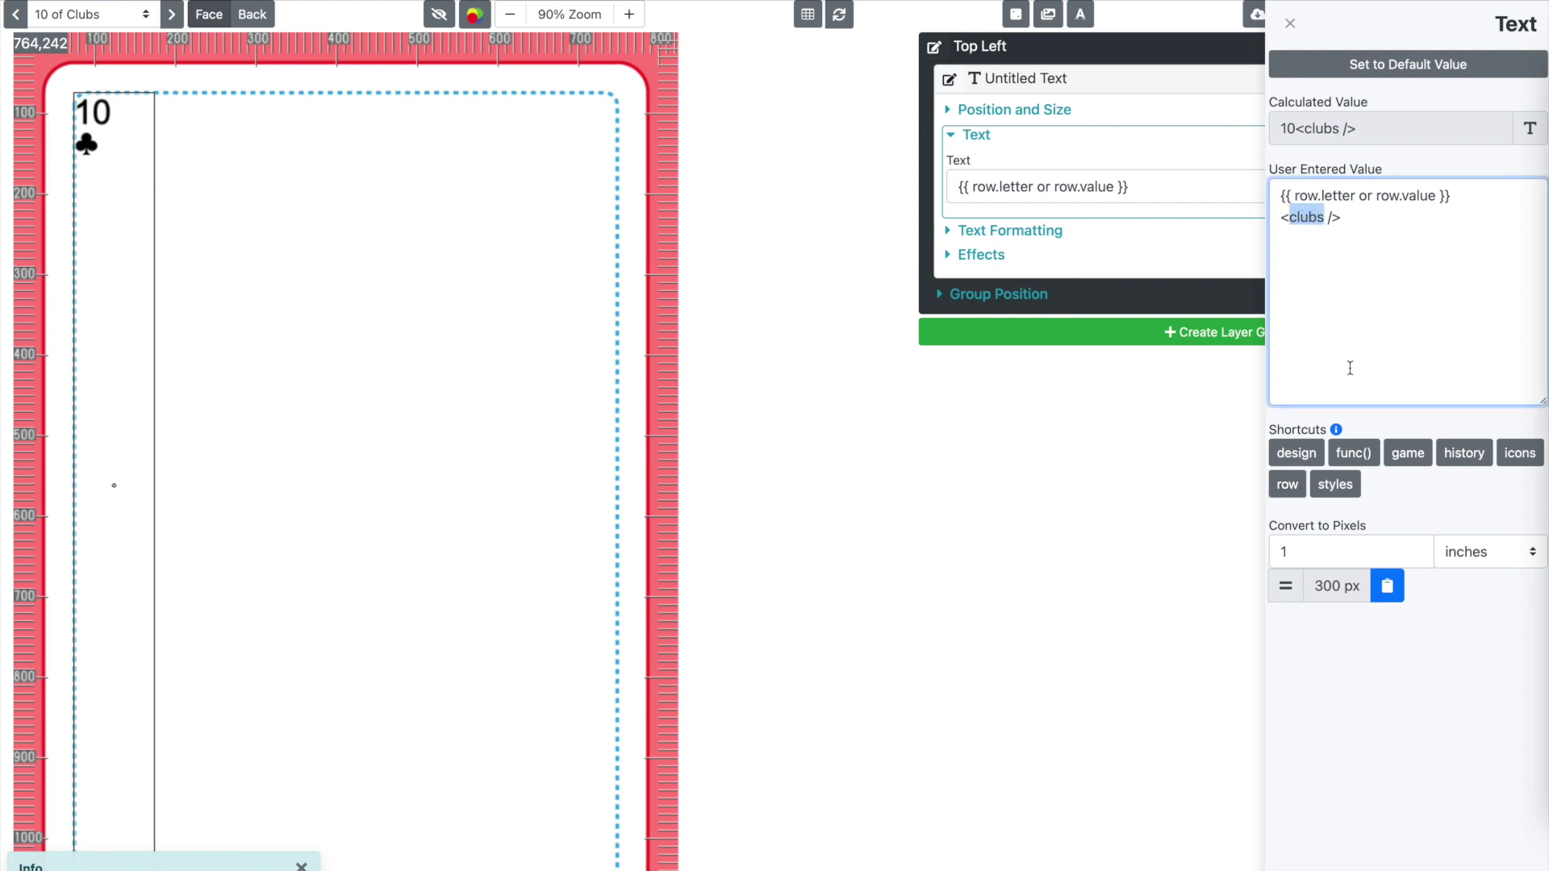
{"action": "type", "text": "{{ row.suit }}"}
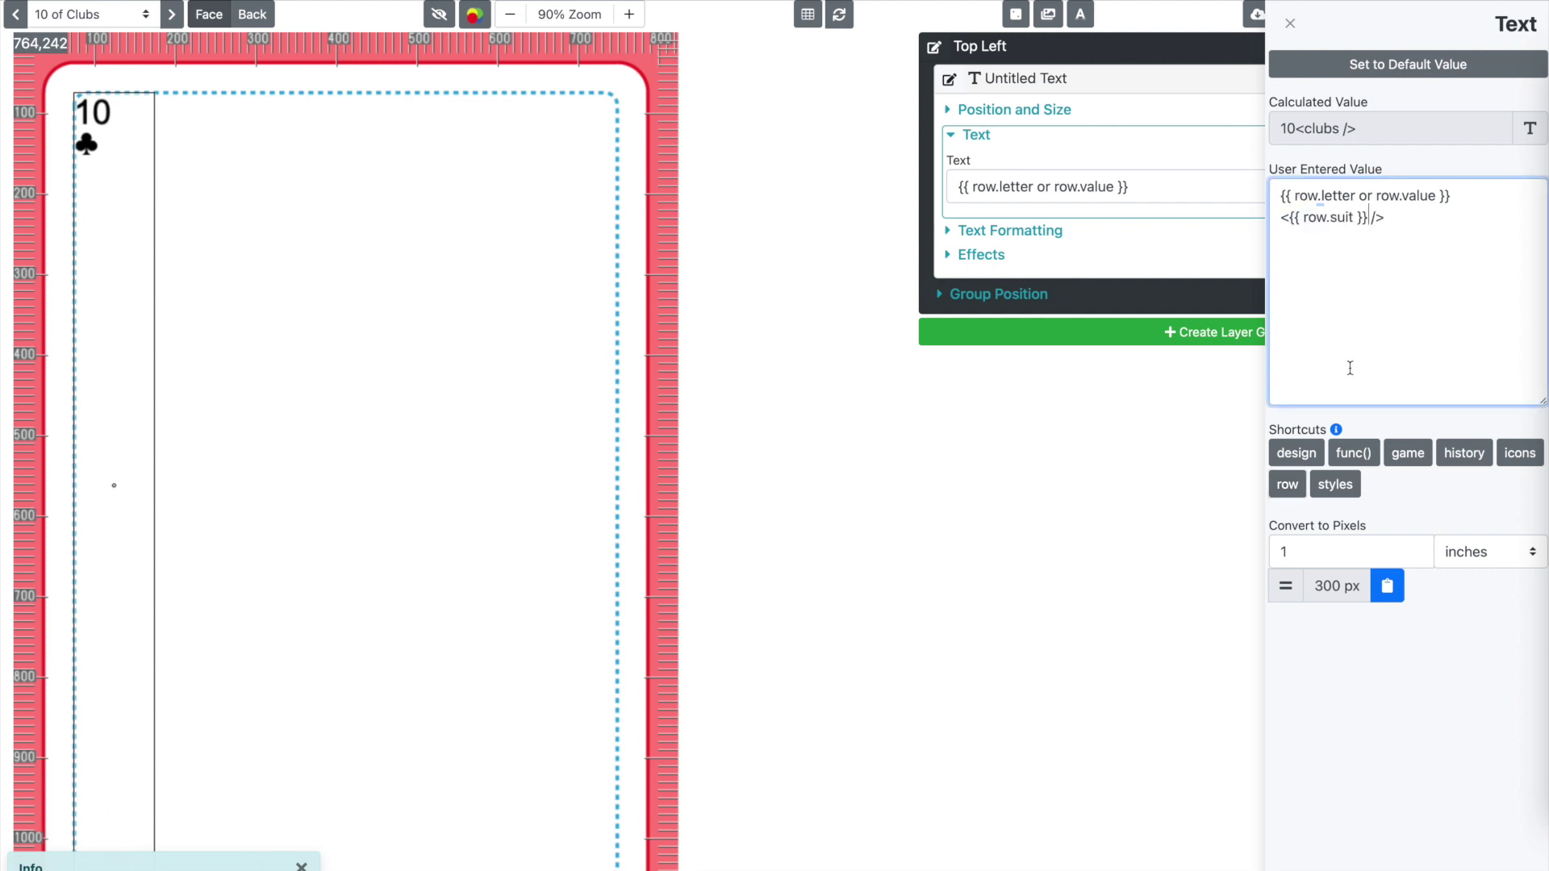
{"action": "left_click", "coordinate": [1377, 173]}
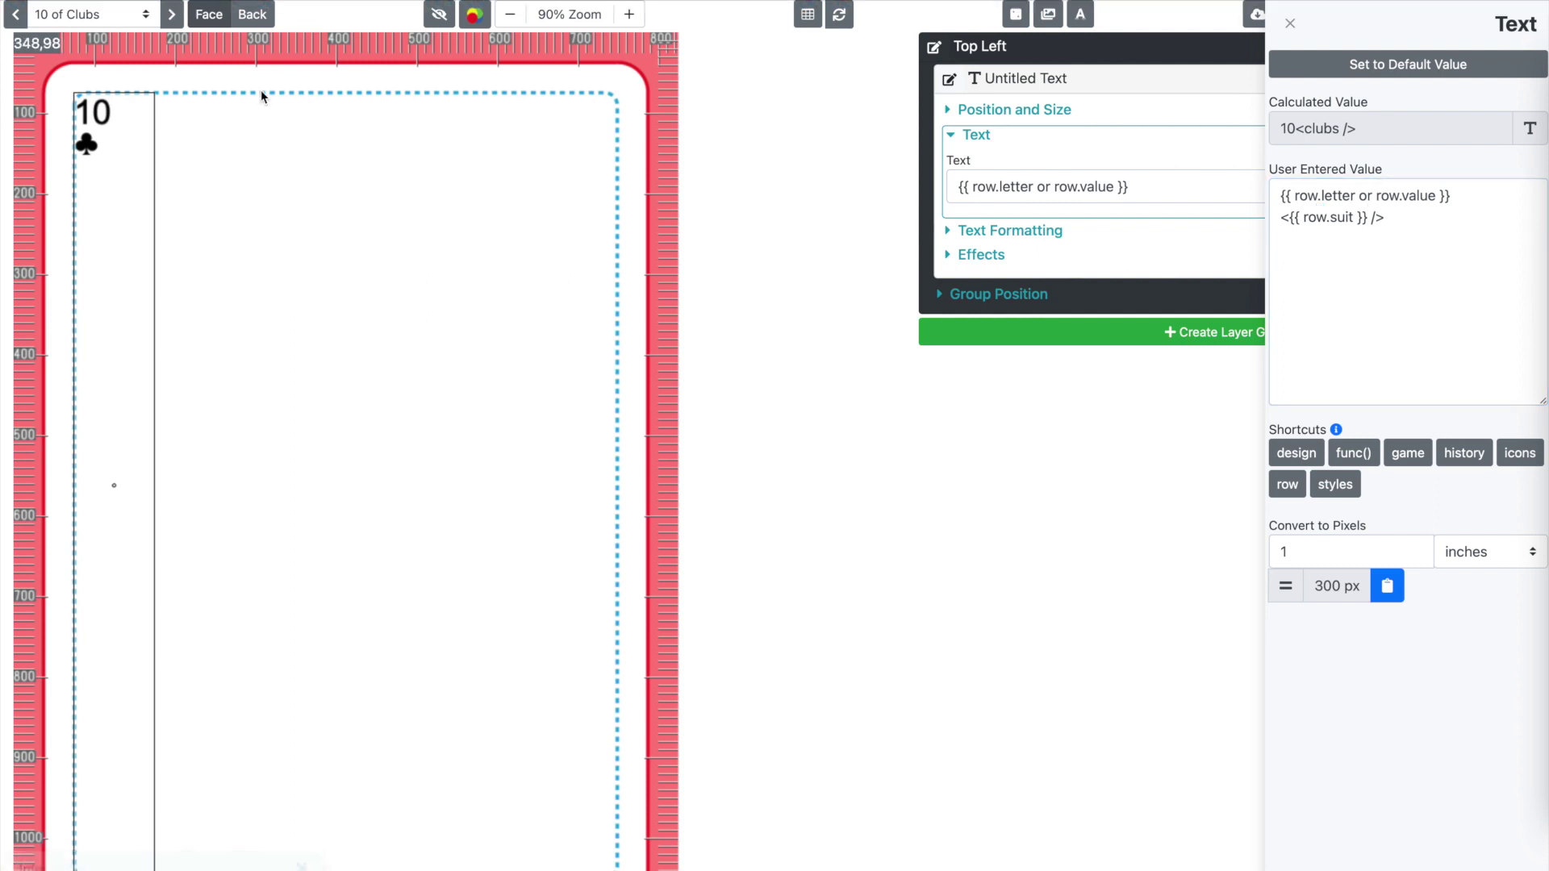
- Preview several cards, including the 10 of Diamonds, 10 of Hearts, 2 of Clubs and 10 of Spades, to check the dynamic value and suit icon
{"action": "left_click", "coordinate": [121, 14]}
{"action": "left_click", "coordinate": [114, 30]}
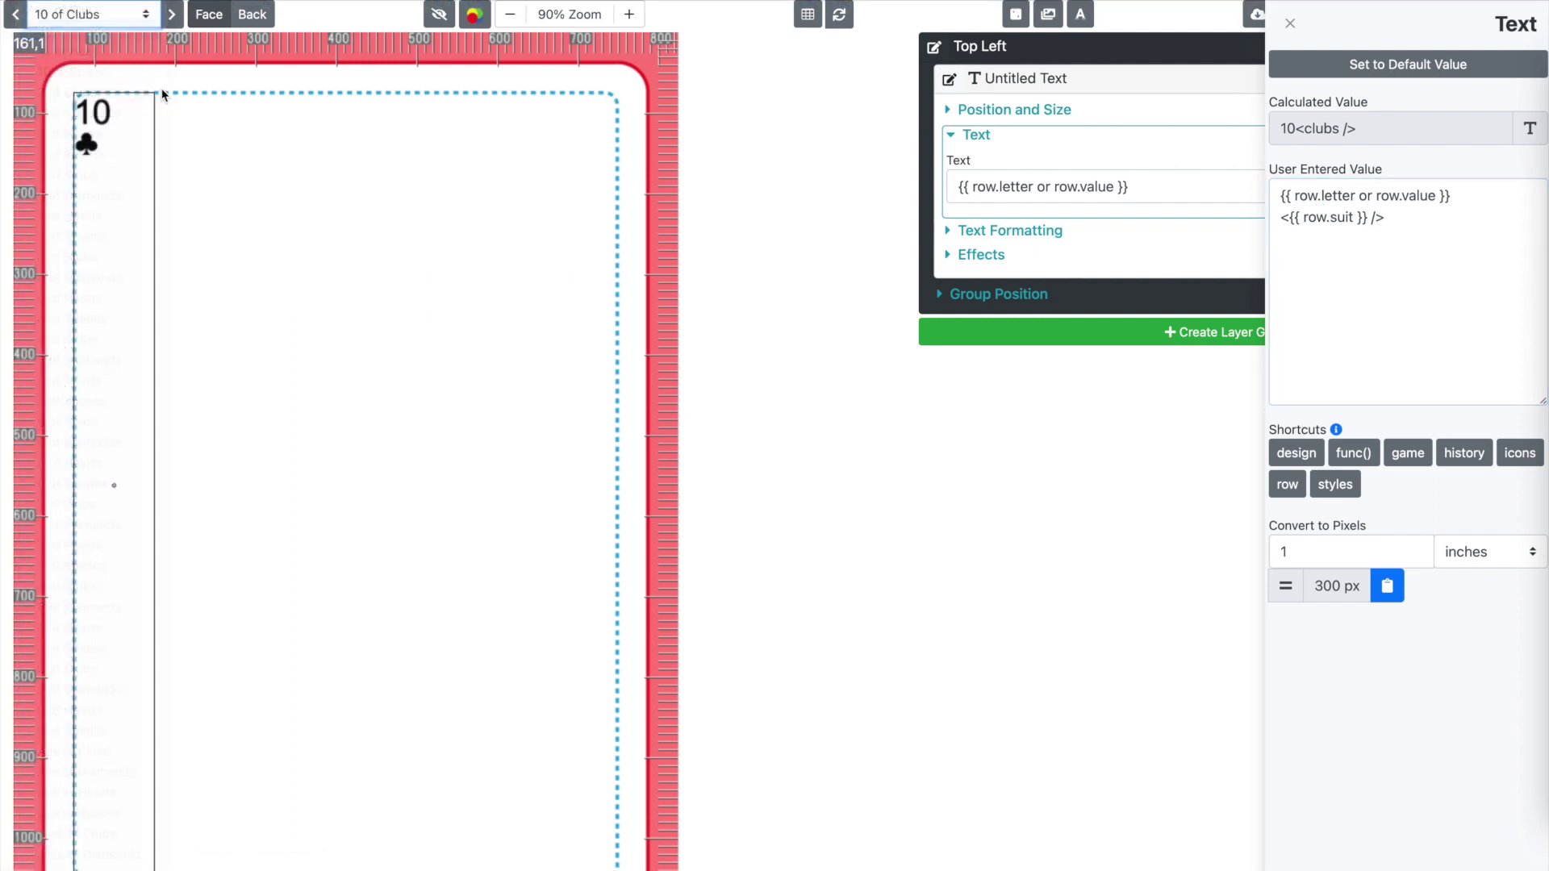
{"action": "left_click", "coordinate": [115, 20]}
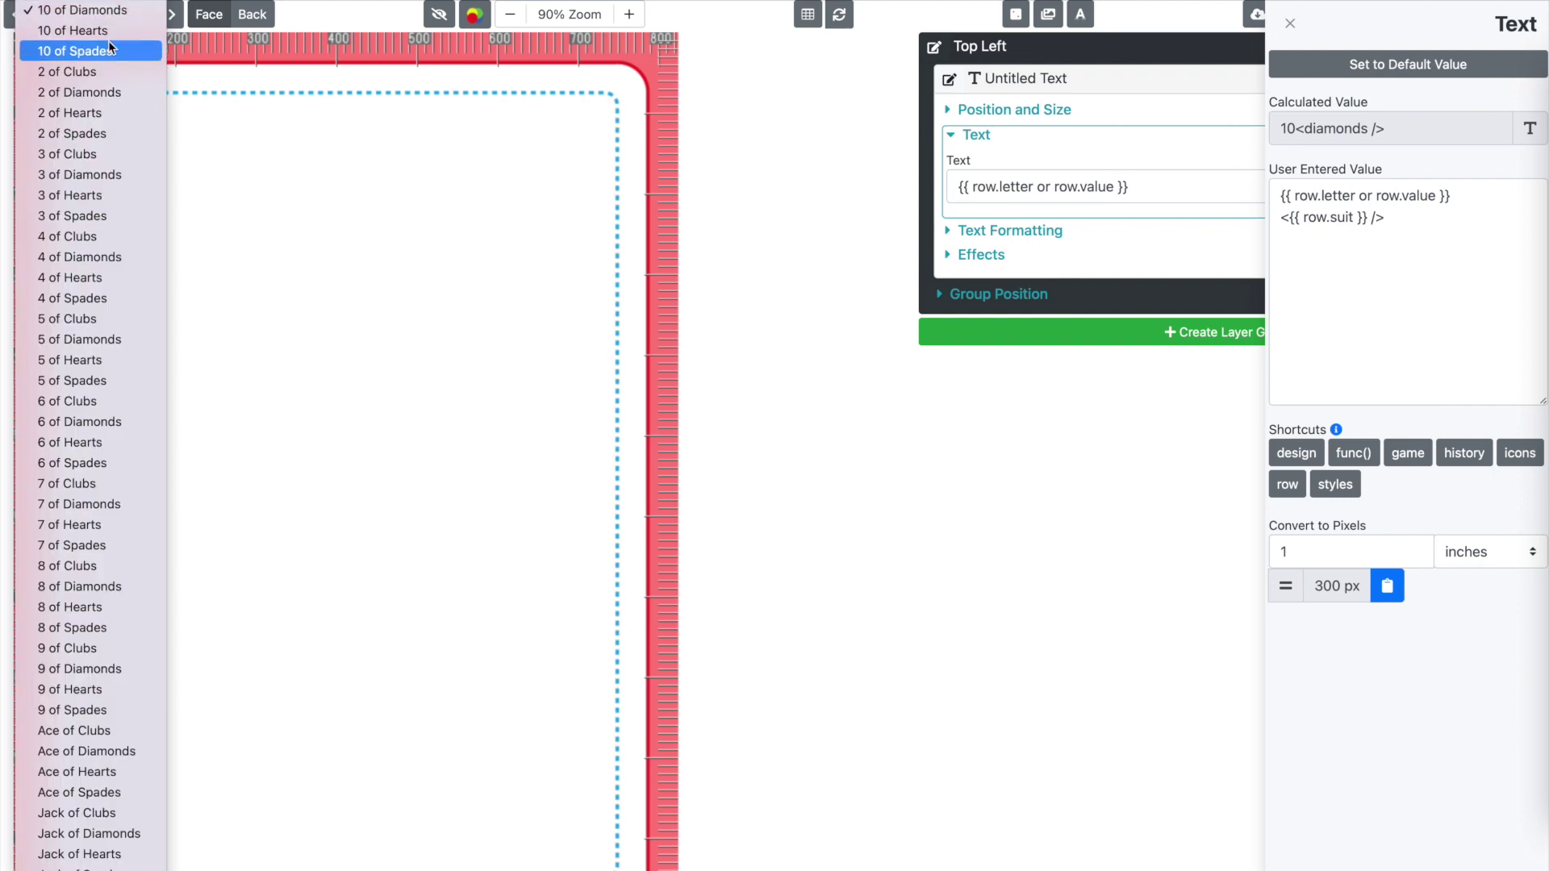
{"action": "left_click", "coordinate": [109, 34]}
{"action": "left_click", "coordinate": [113, 18]}
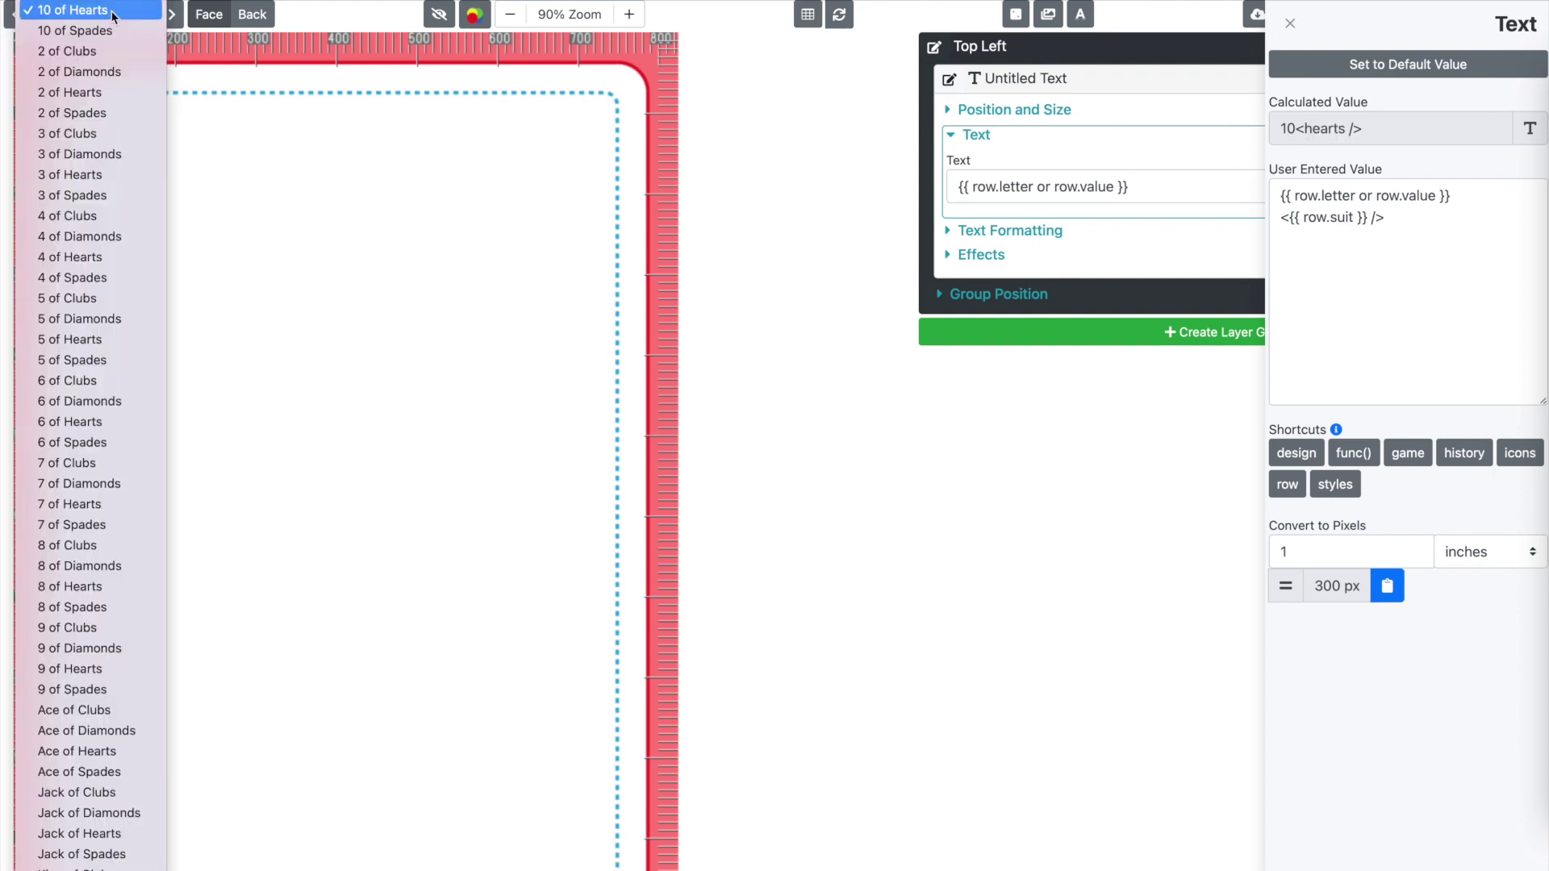
{"action": "left_click", "coordinate": [111, 50]}
{"action": "left_click", "coordinate": [113, 22]}
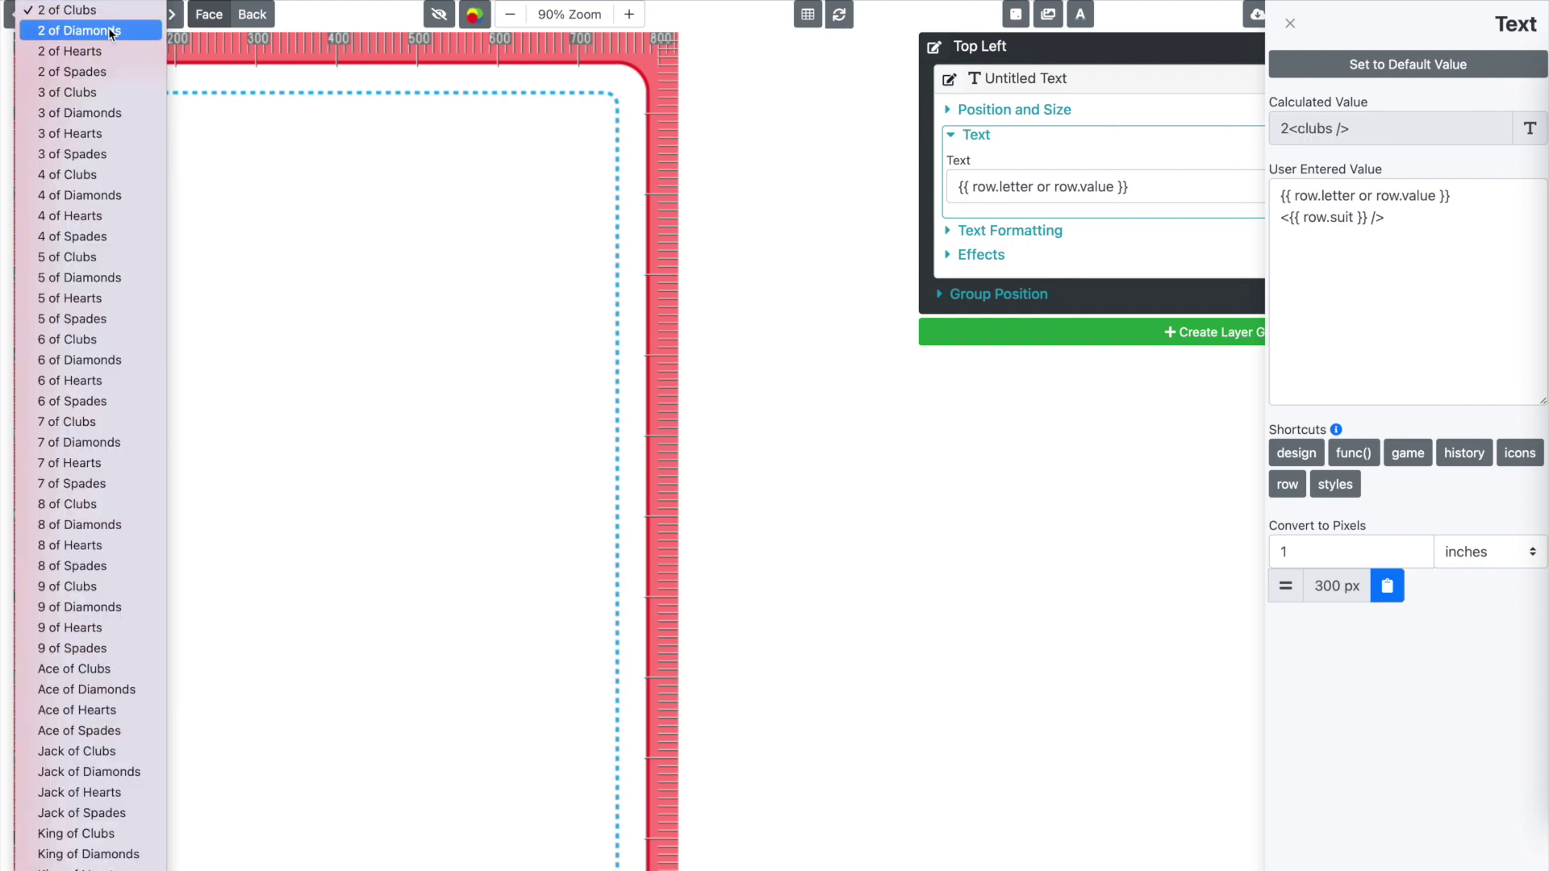
{"action": "left_click", "coordinate": [195, 142]}
{"action": "key", "text": "Up"}
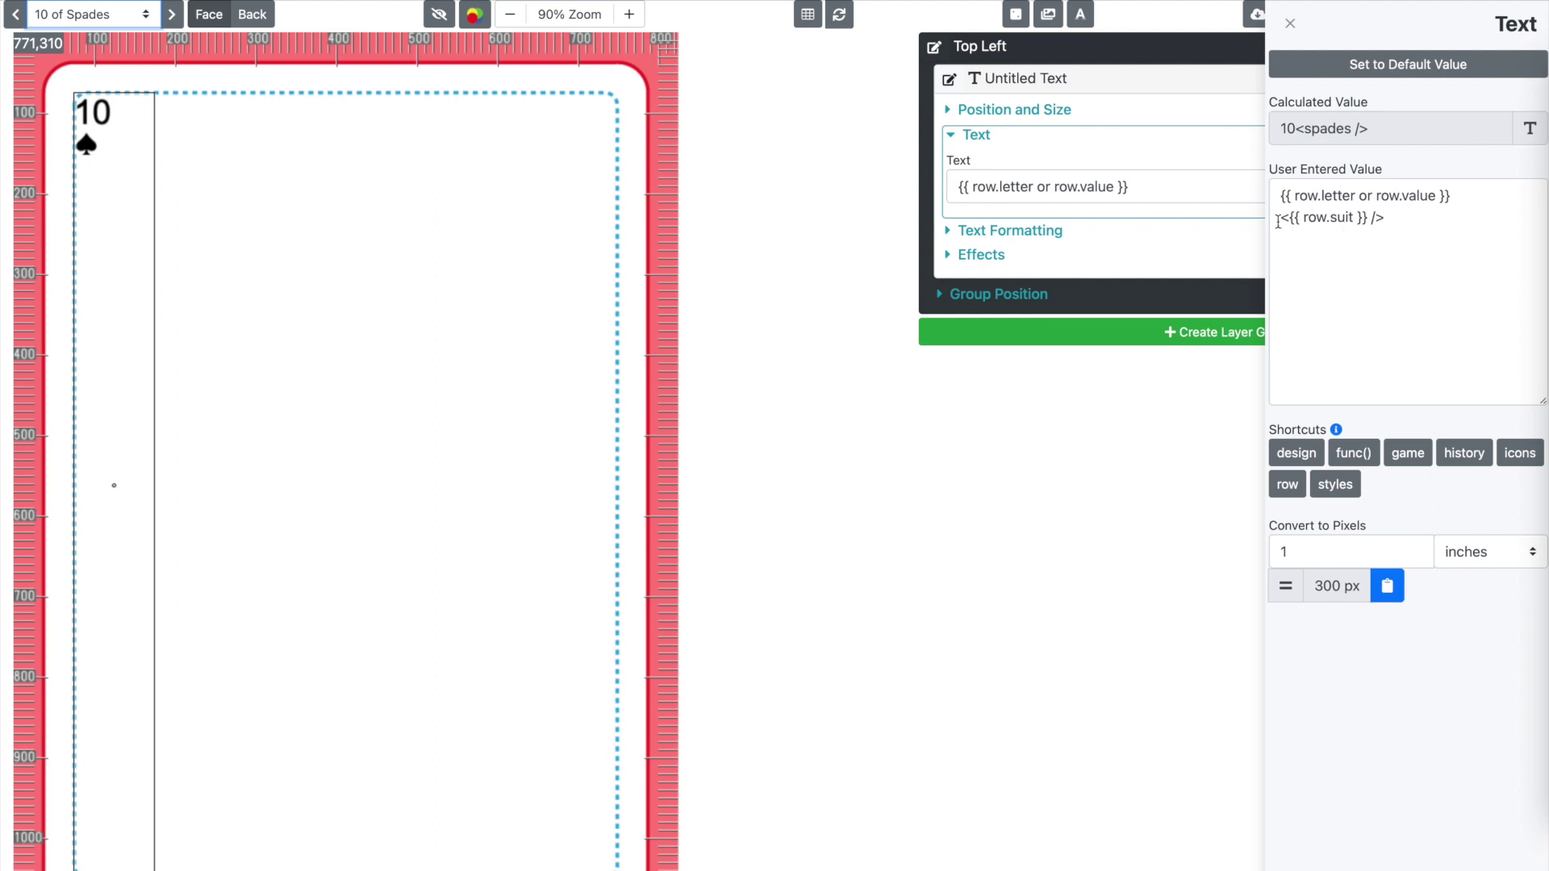
- Wrap the suit icon tag in the layer's text with <red> and </red> style tags
{"action": "left_click", "coordinate": [1372, 217]}
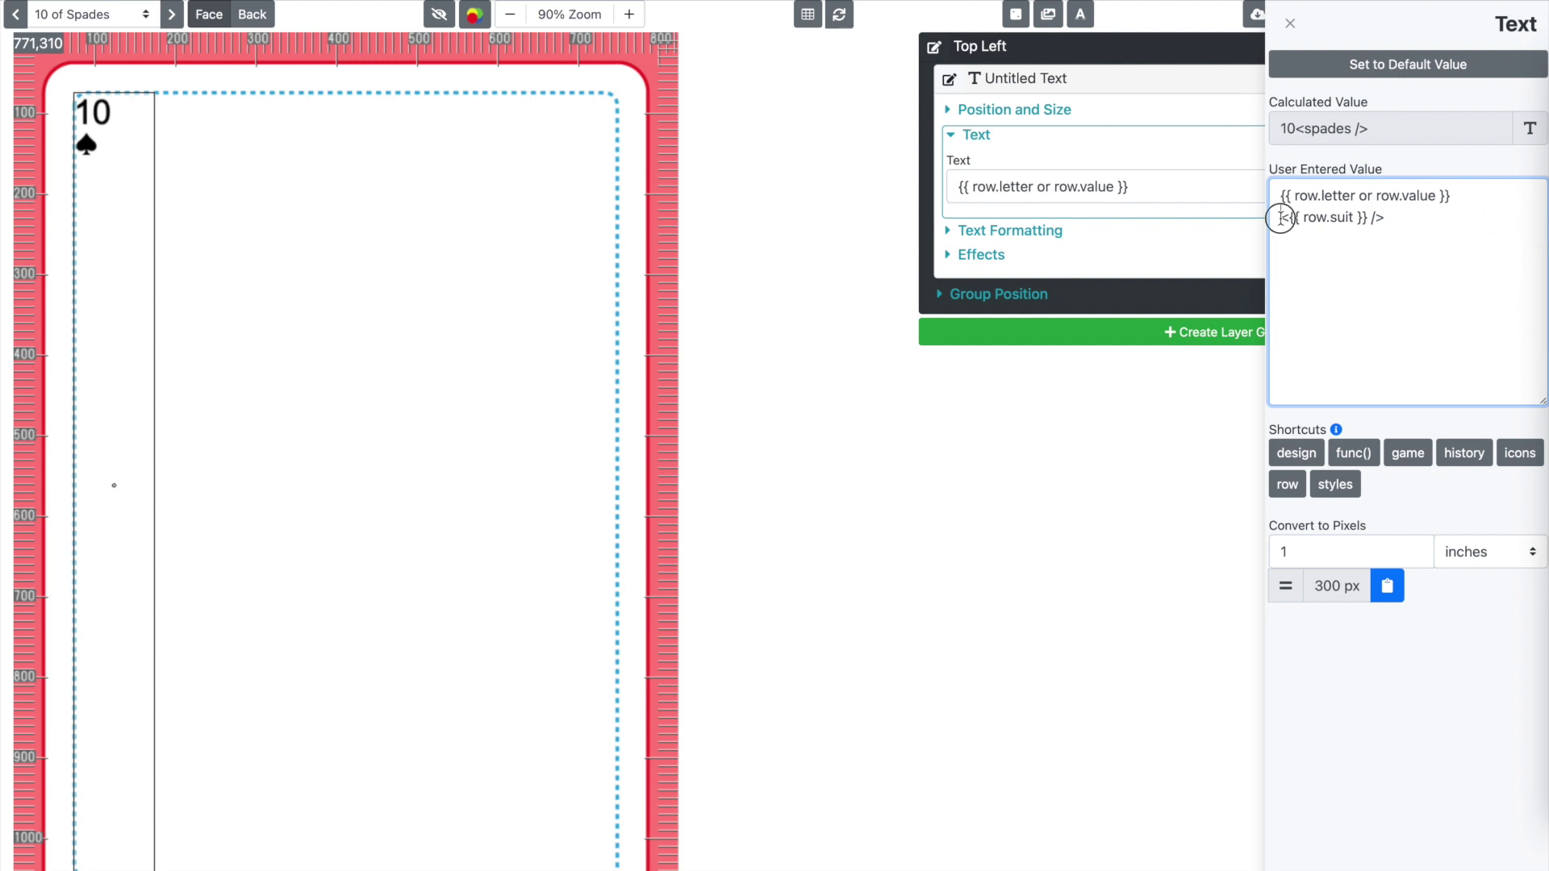
{"action": "type", "text": "<red>"}
{"action": "left_click", "coordinate": [1444, 220]}
{"action": "type", "text": "</red>"}
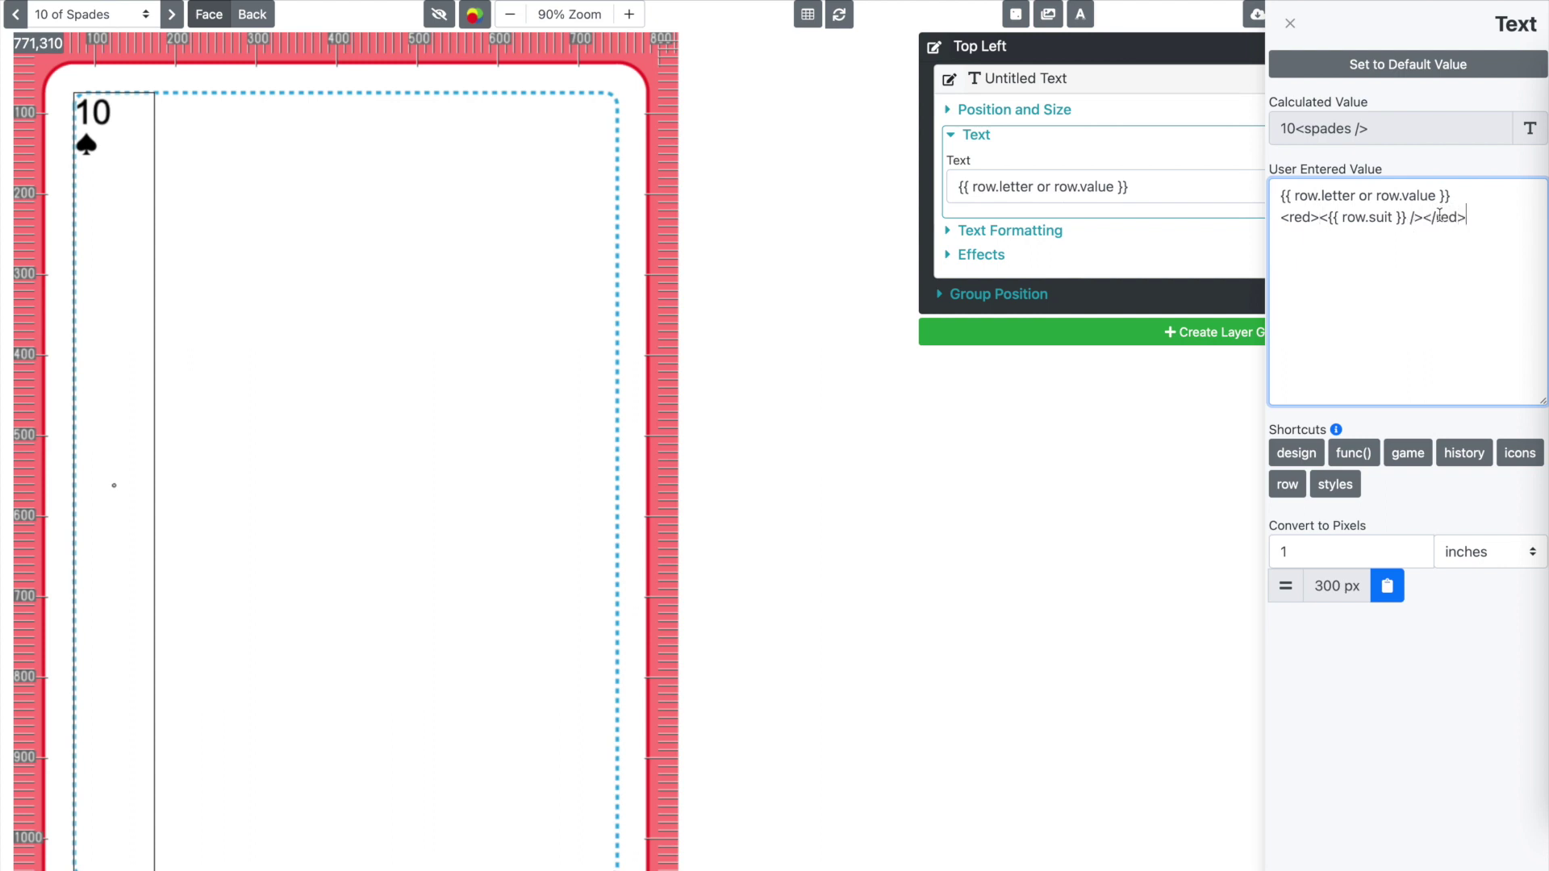
{"action": "left_click", "coordinate": [1412, 179]}
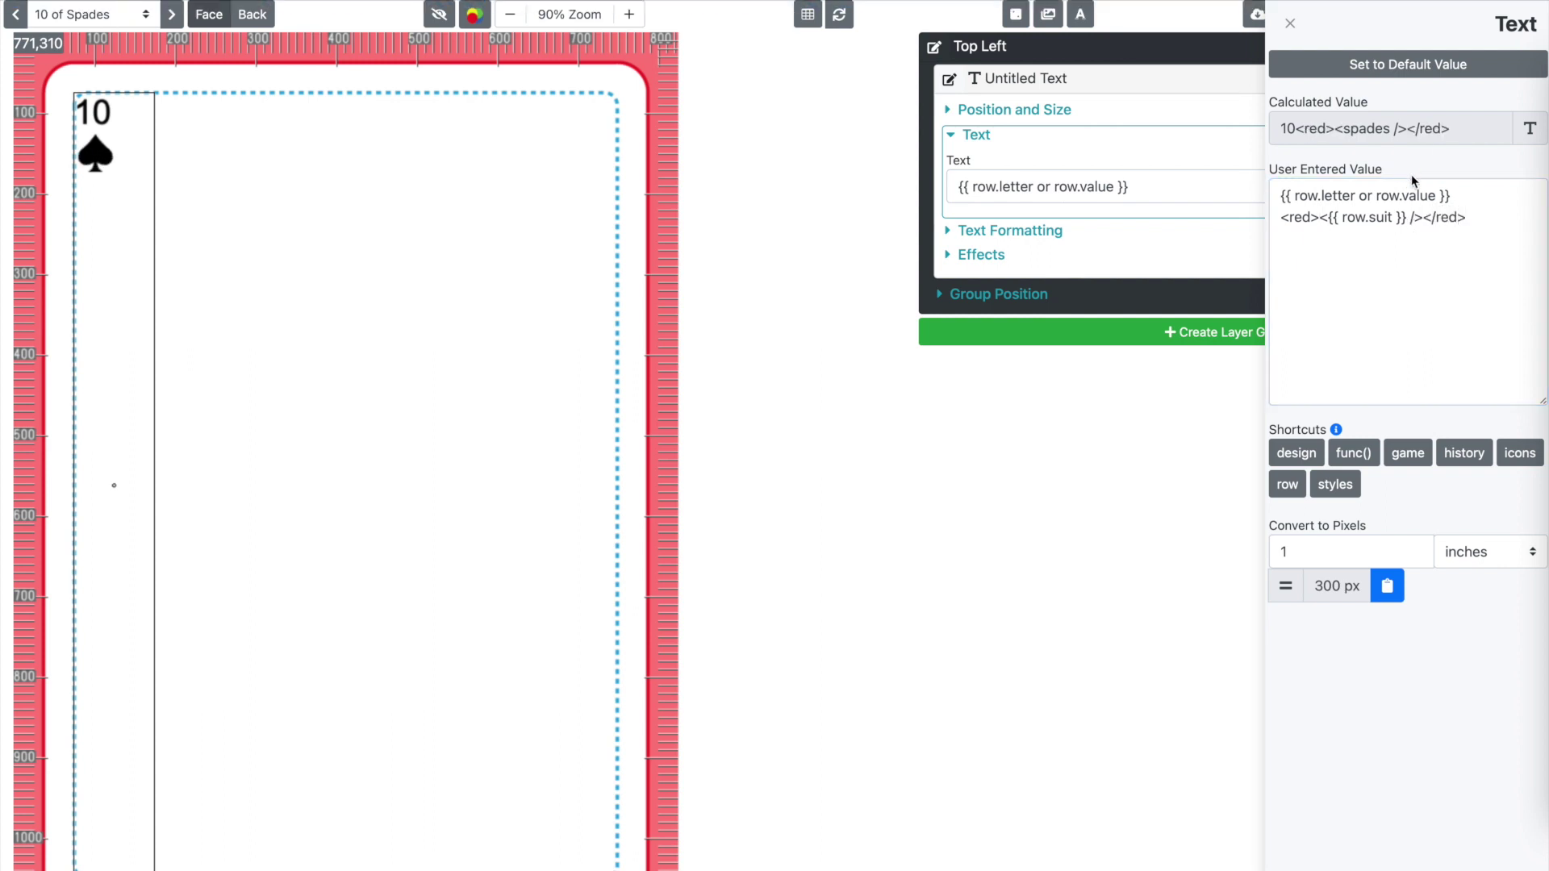
- Move the <red> and </red> tags from the suit icon to surround {{ row.letter or row.value }}
{"action": "left_click_drag", "start_coordinate": [1310, 217], "coordinate": [1281, 217]}
{"action": "key", "text": "super+c"}
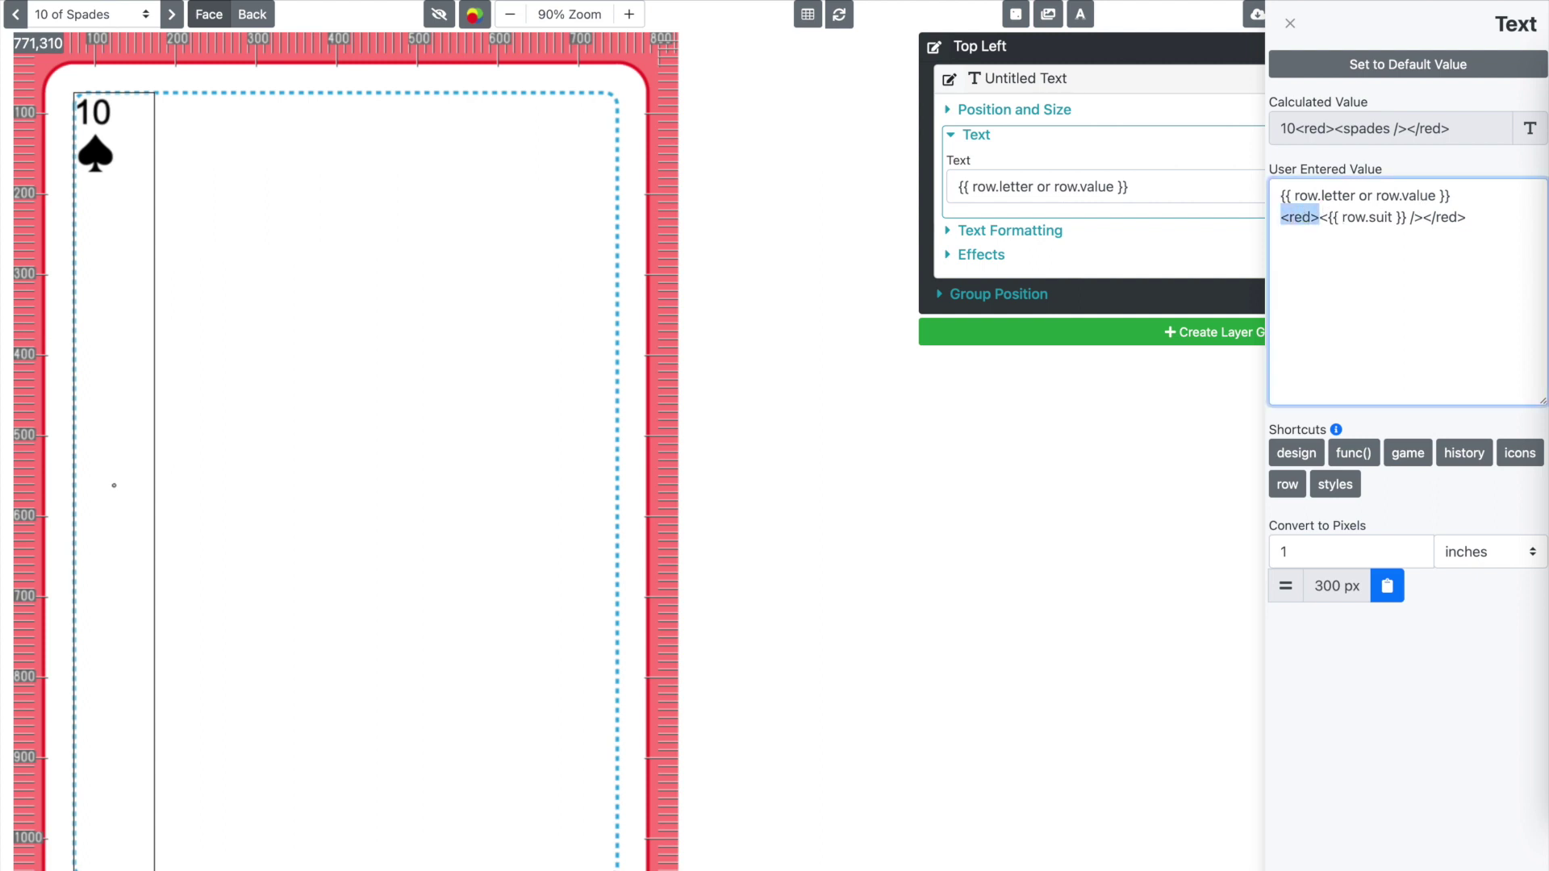
{"action": "key", "text": "BackSpace"}
{"action": "key", "text": "super+v"}
{"action": "left_click_drag", "start_coordinate": [1384, 217], "coordinate": [1449, 227]}
{"action": "key", "text": "super+x"}
{"action": "left_click", "coordinate": [1502, 196]}
{"action": "key", "text": "super+v"}
{"action": "left_click", "coordinate": [1458, 161]}
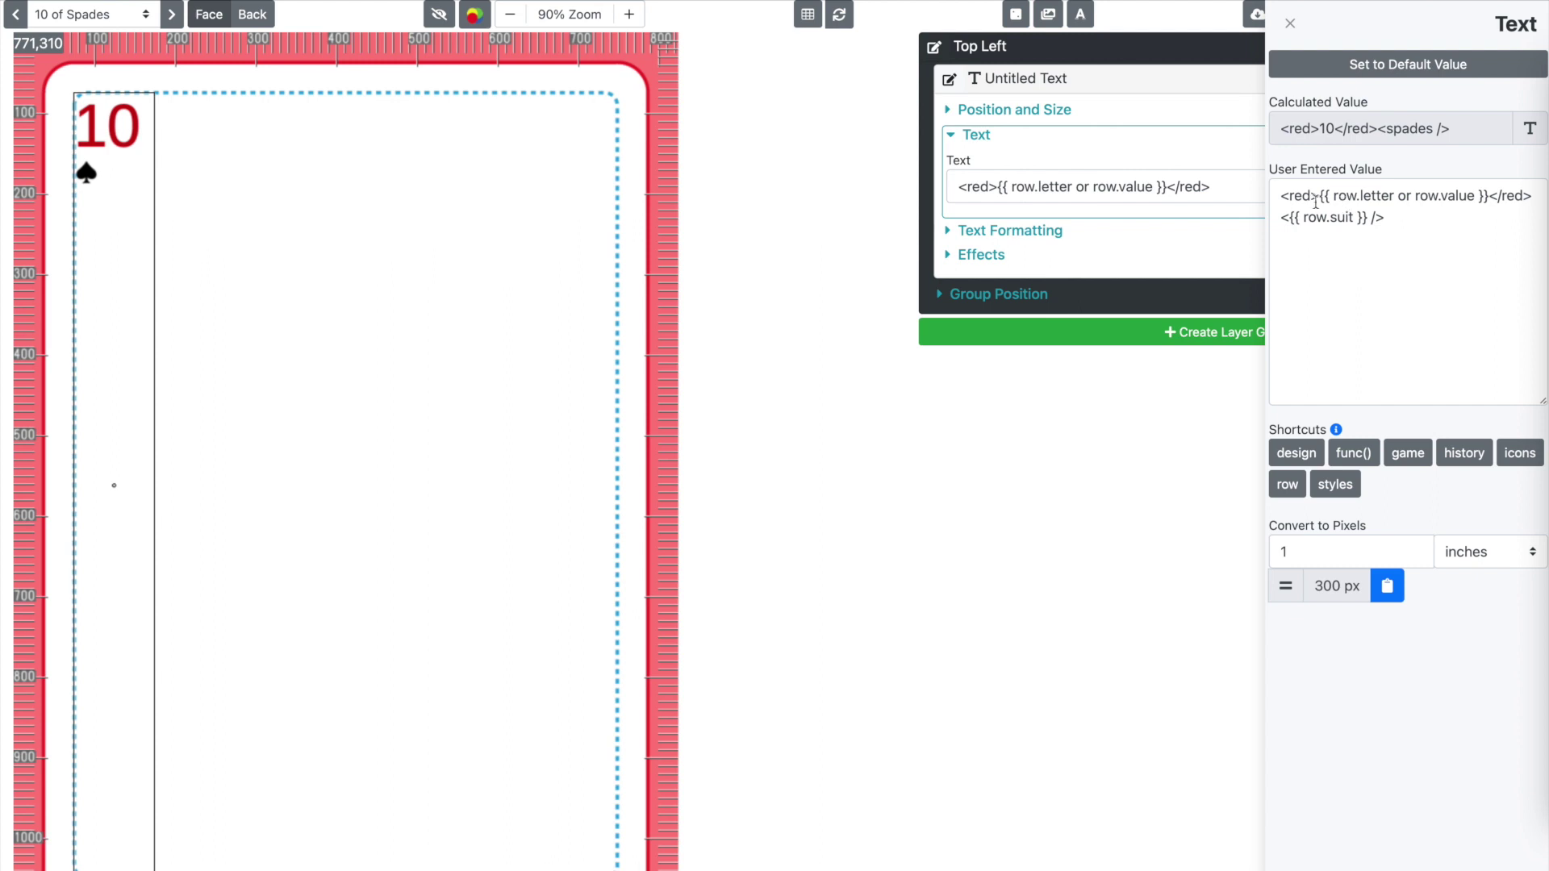
- Remove the <red> and </red> tags from around the value expression in the layer's text
{"action": "double_click", "coordinate": [1506, 194]}
{"action": "left_click", "coordinate": [1295, 196]}
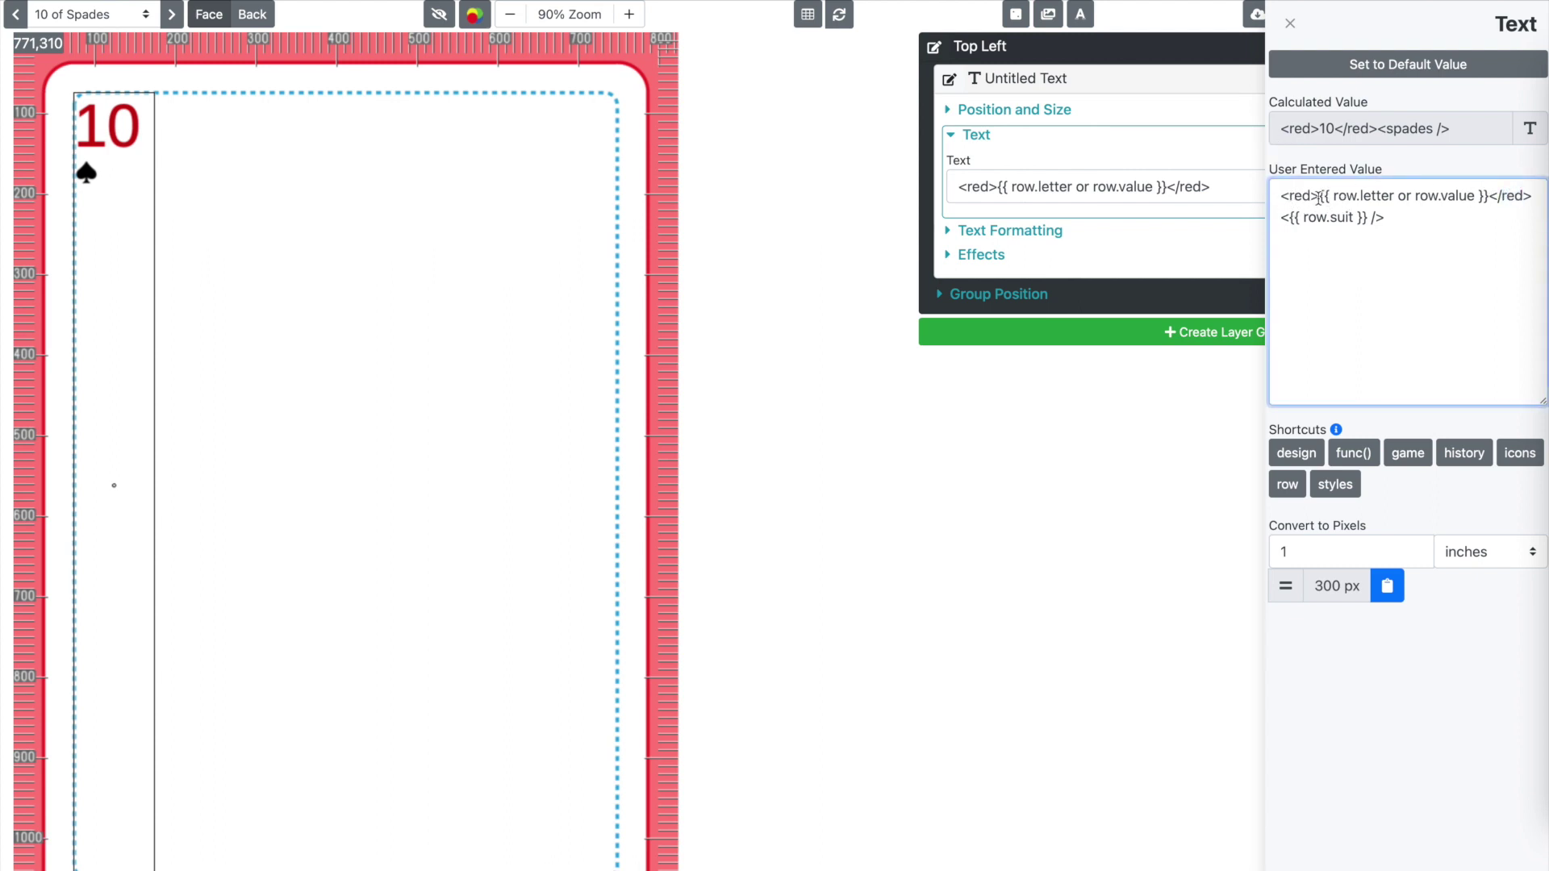
{"action": "left_click", "coordinate": [1257, 192]}
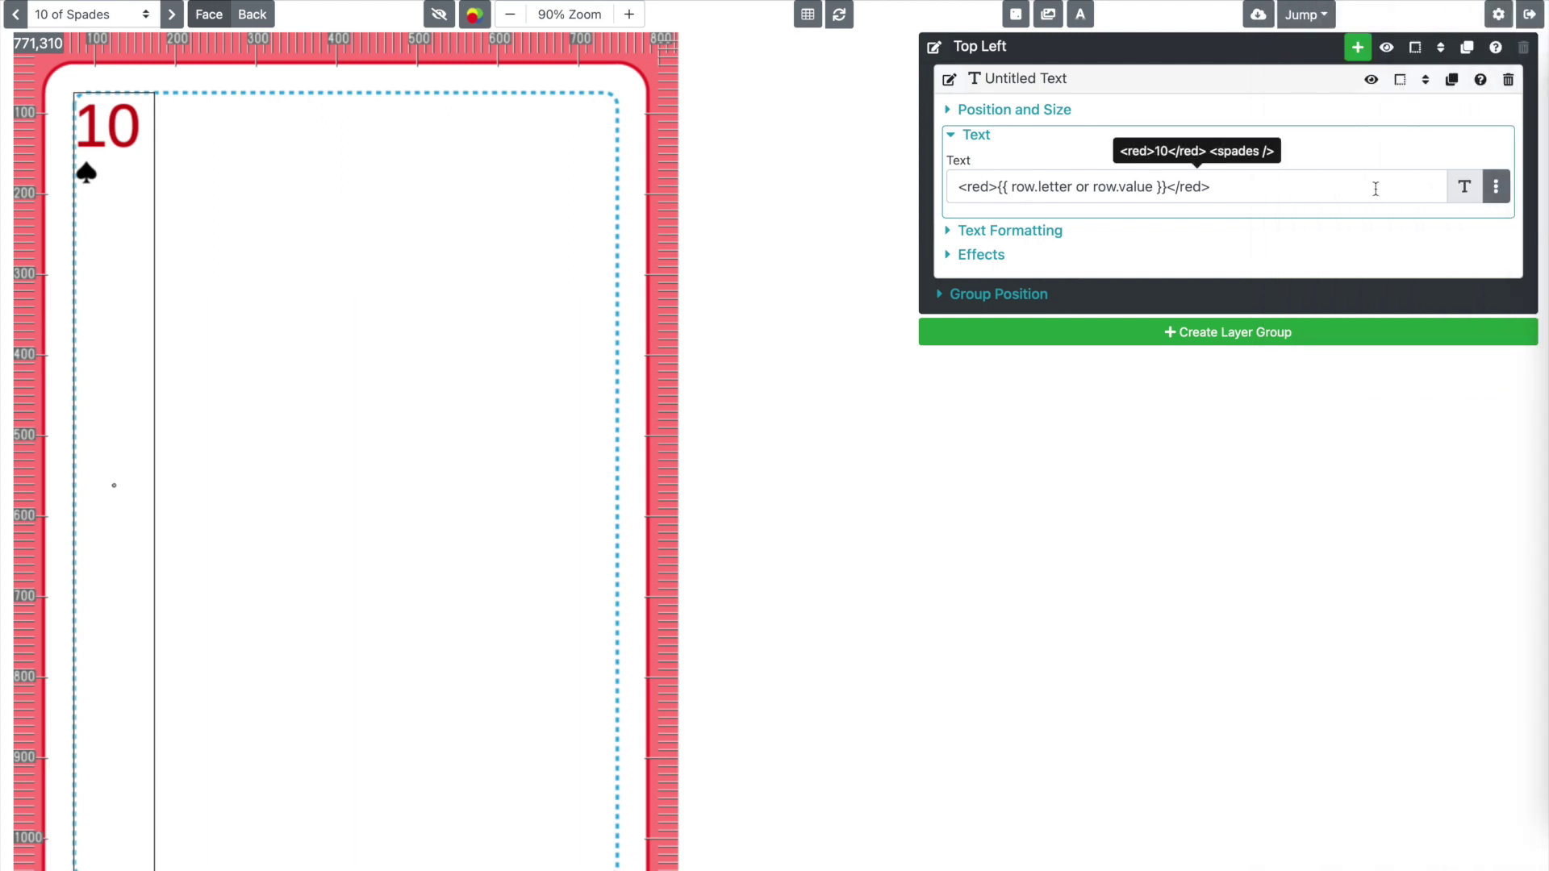
{"action": "left_click", "coordinate": [1496, 202]}
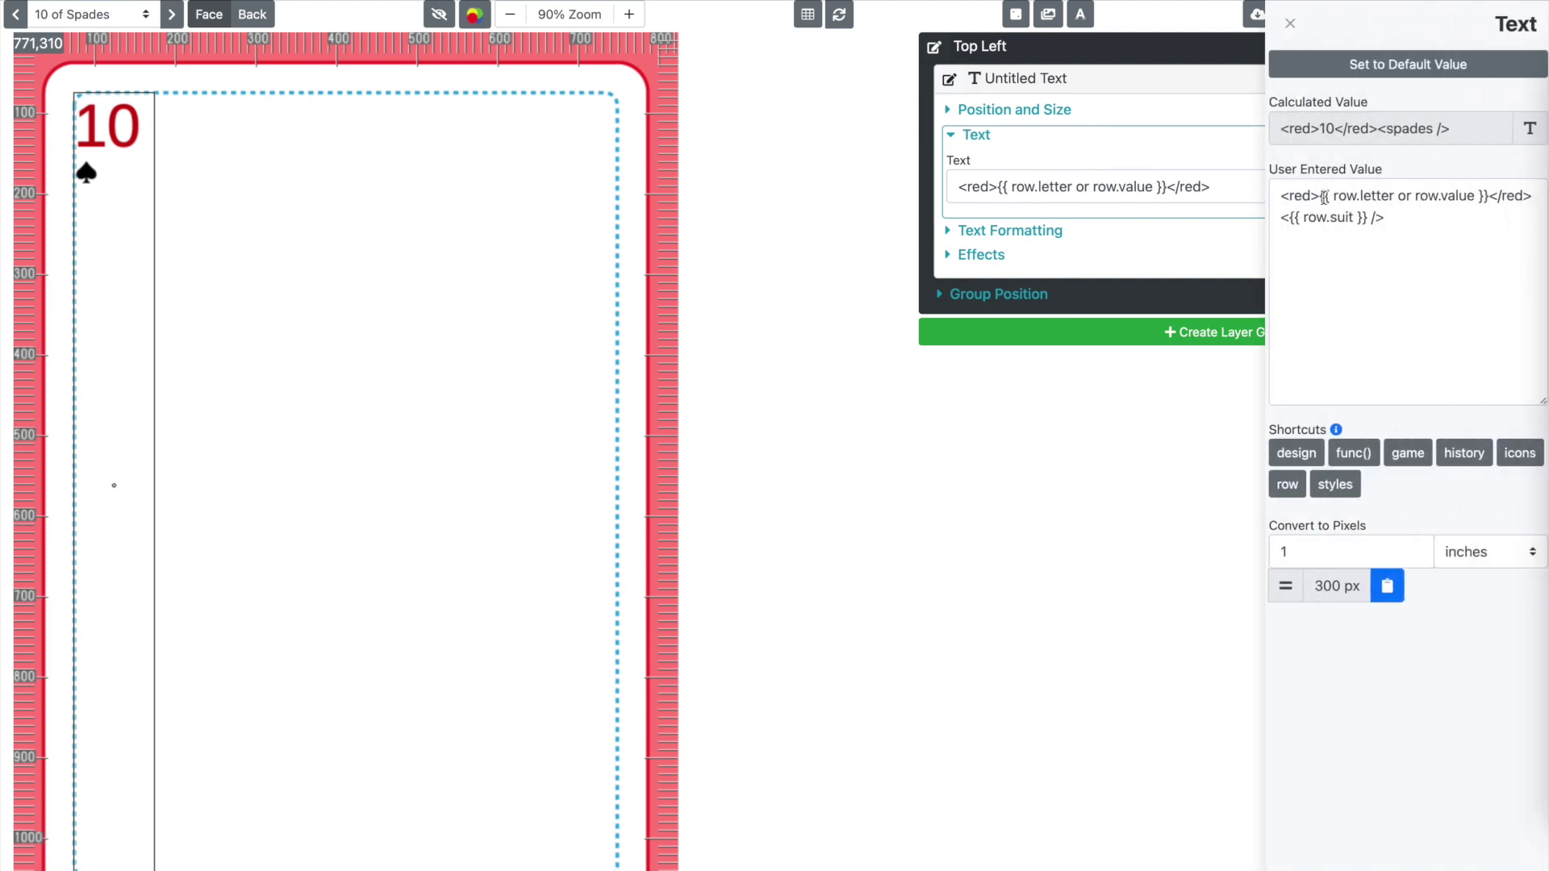
{"action": "left_click", "coordinate": [1318, 195]}
{"action": "key", "text": "BackSpace"}
{"action": "key", "text": "BackSpace"}
{"action": "key", "text": "BackSpace"}
{"action": "key", "text": "BackSpace"}
{"action": "key", "text": "BackSpace"}
{"action": "left_click", "coordinate": [1499, 198]}
{"action": "key", "text": "BackSpace"}
{"action": "key", "text": "BackSpace"}
{"action": "key", "text": "BackSpace"}
{"action": "key", "text": "BackSpace"}
{"action": "key", "text": "BackSpace"}
{"action": "key", "text": "BackSpace"}
{"action": "left_click", "coordinate": [1435, 172]}
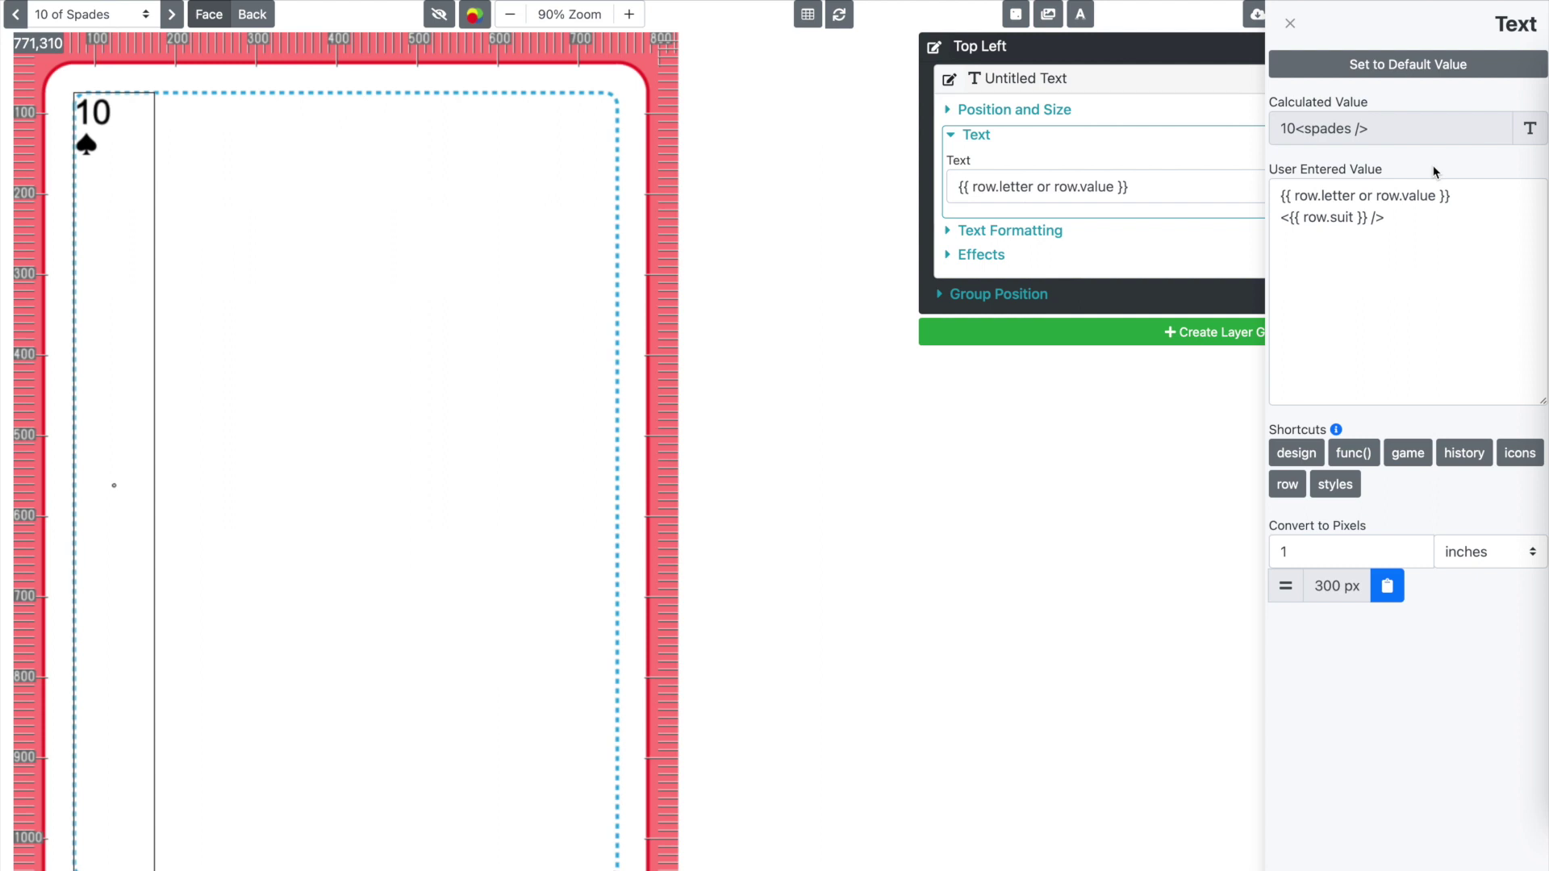
- Try red as the text layer's default style, and replace it with the dataset expression {{ row.color }}
{"action": "left_click", "coordinate": [1028, 230]}
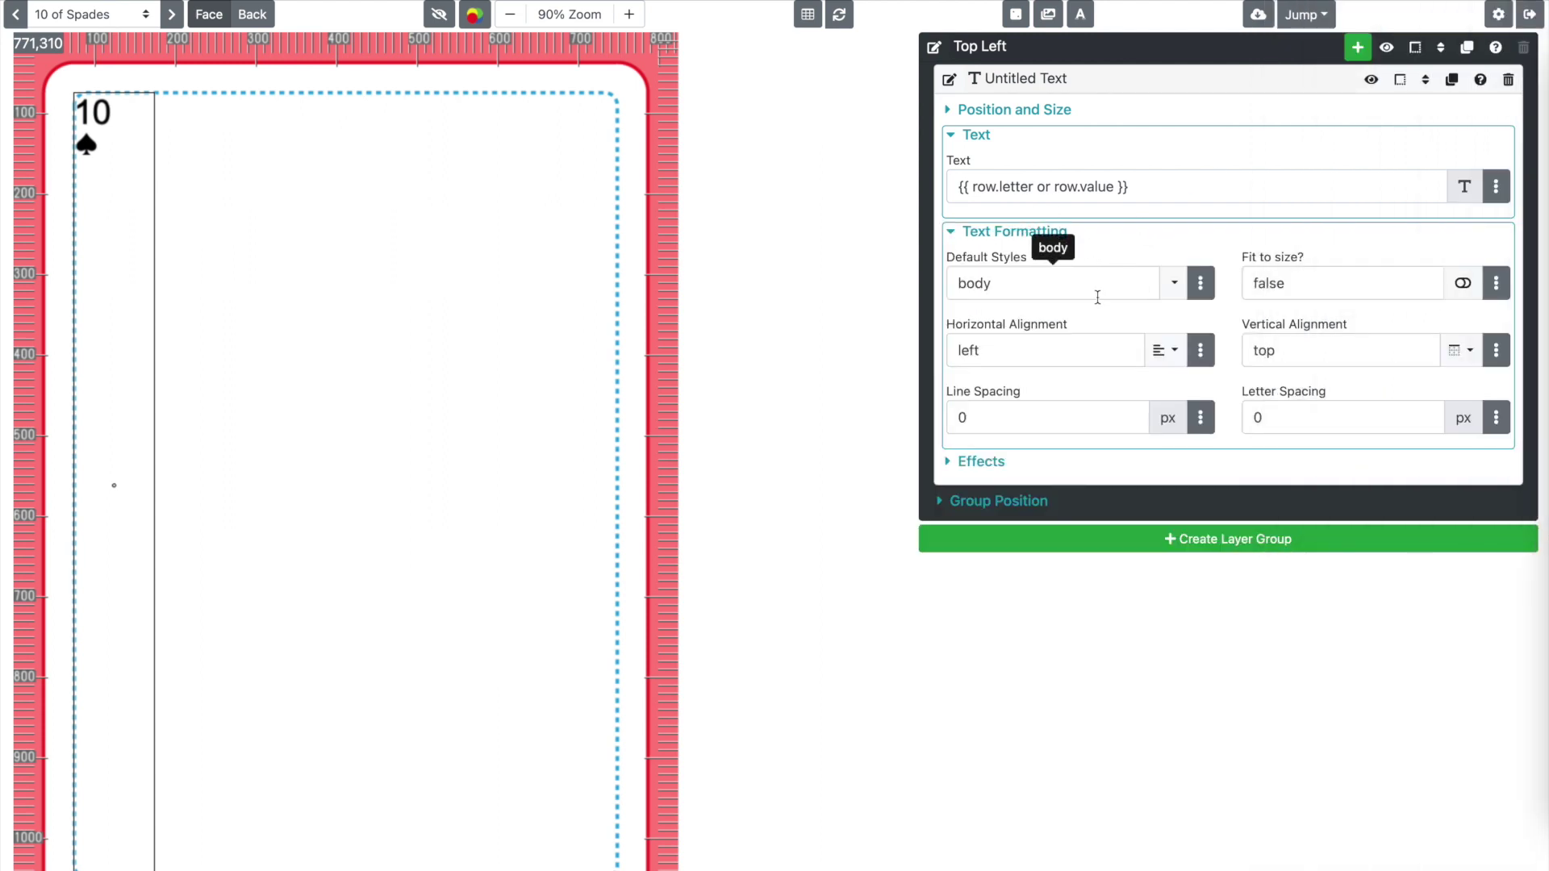
{"action": "left_click", "coordinate": [1174, 286]}
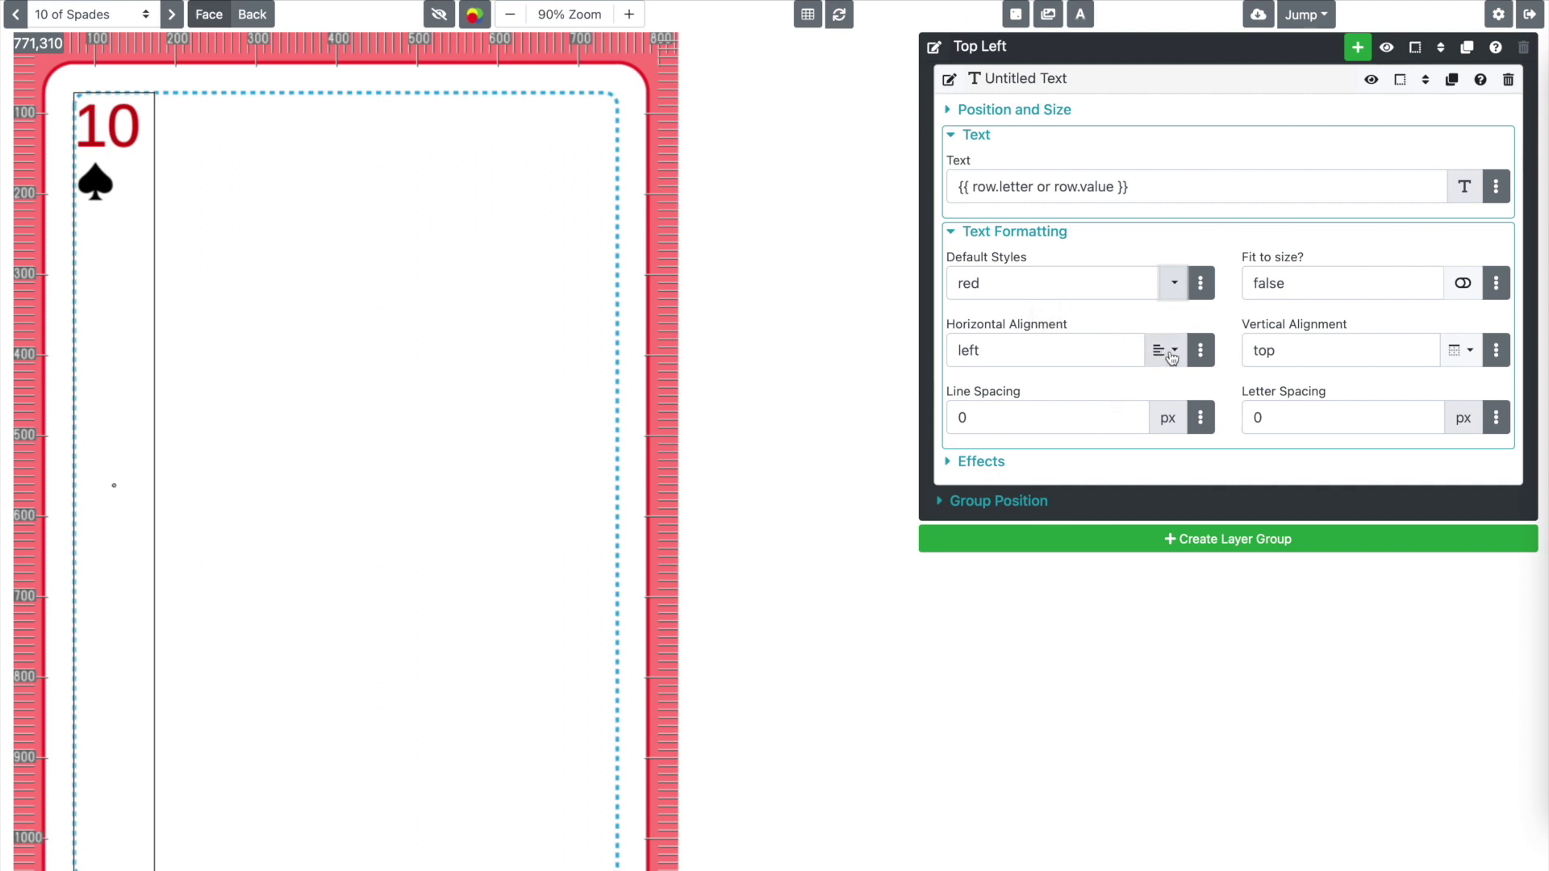
{"action": "left_click", "coordinate": [1200, 284]}
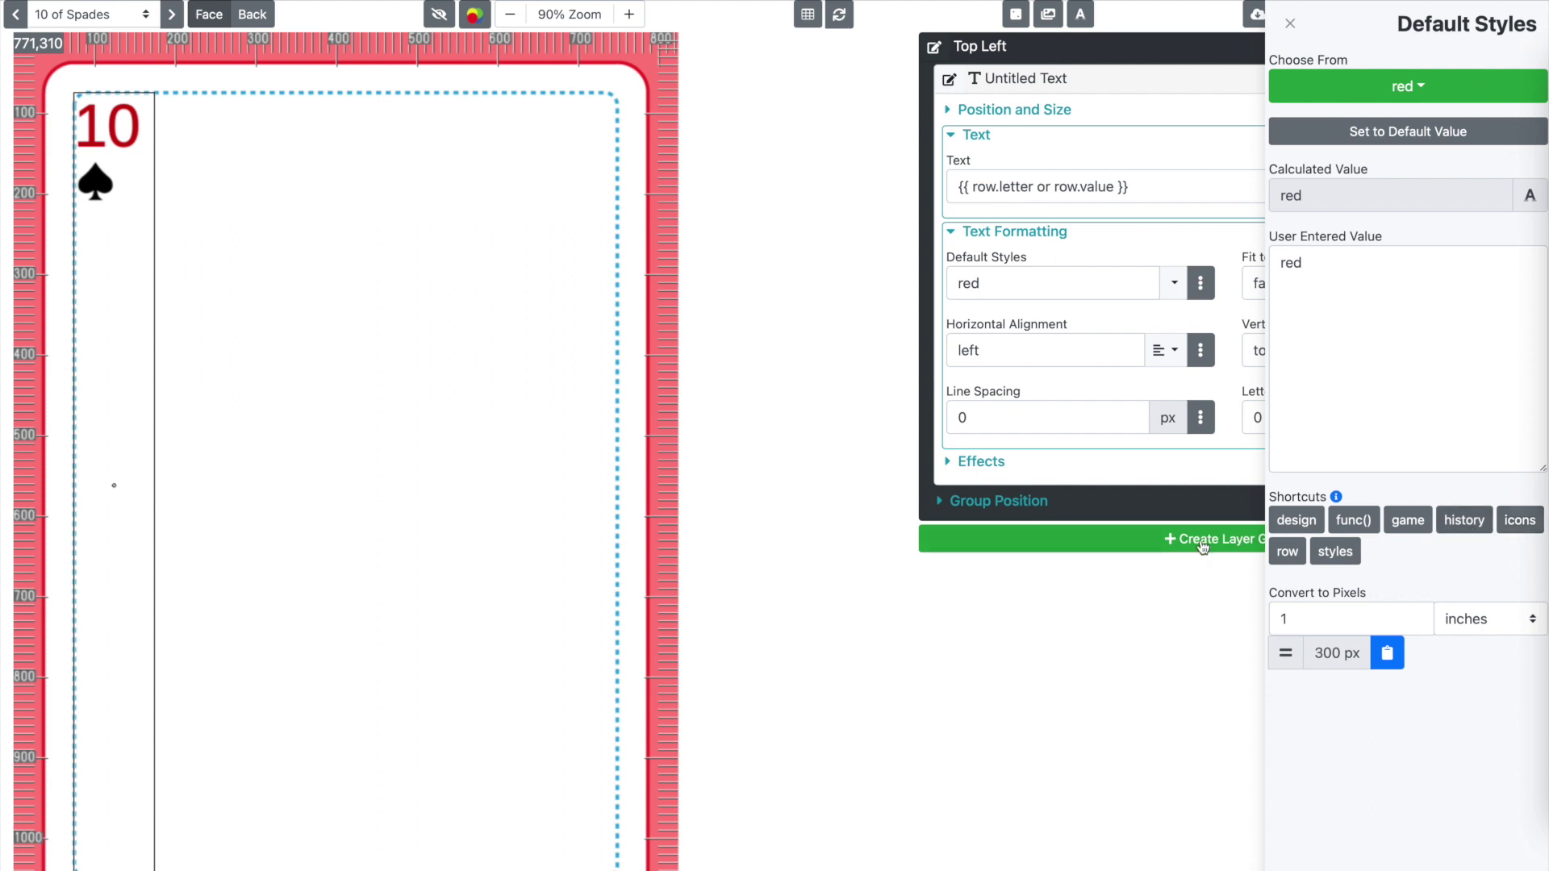
{"action": "left_click", "coordinate": [1287, 551]}
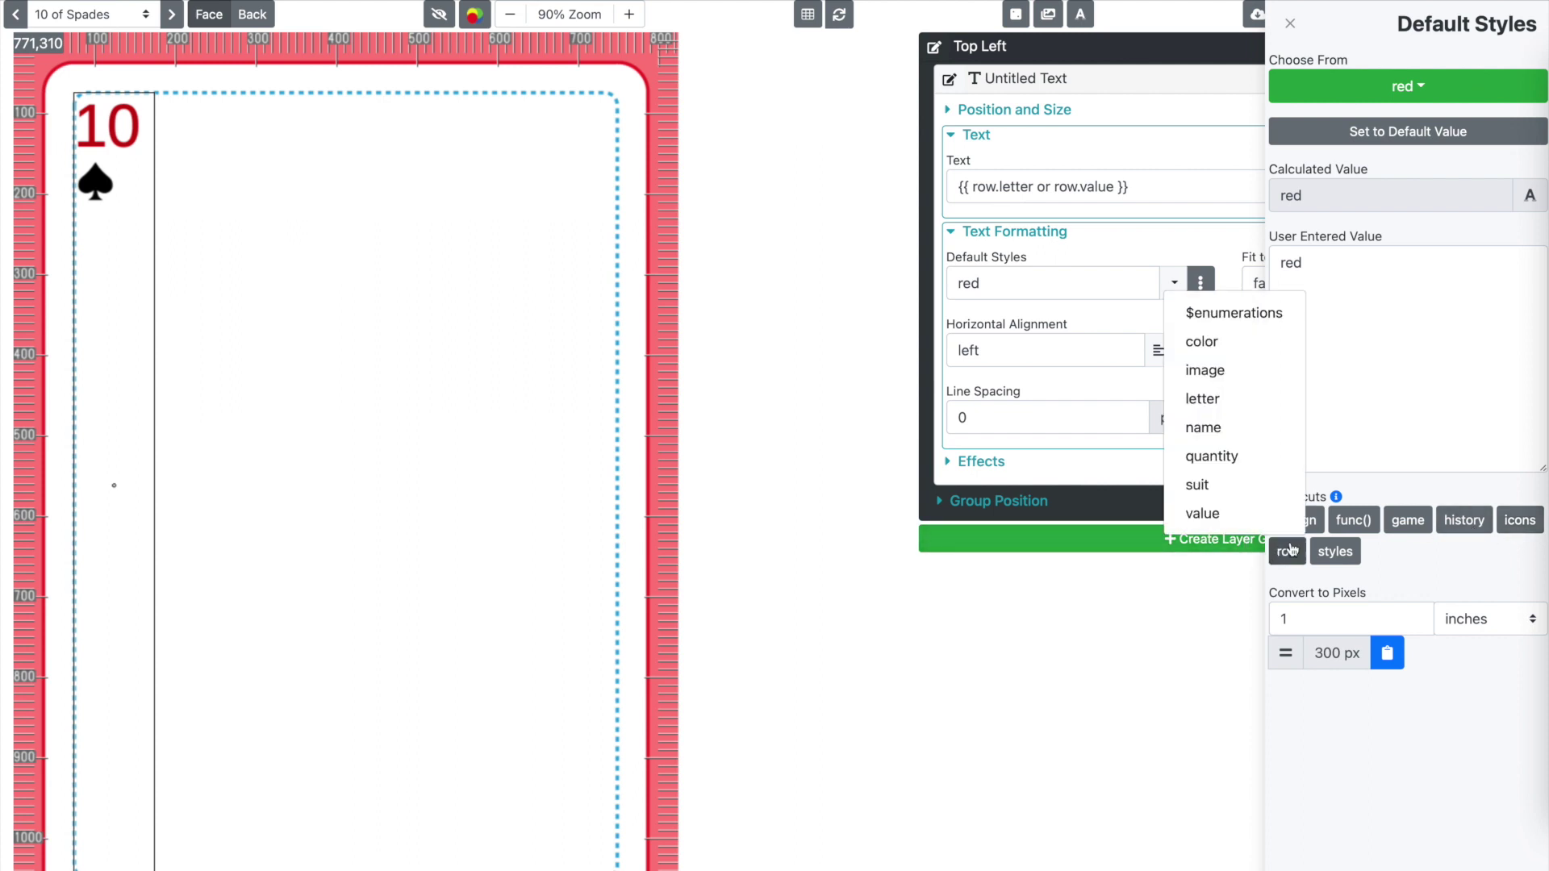
{"action": "left_click", "coordinate": [1251, 342]}
{"action": "left_click", "coordinate": [1358, 313]}
{"action": "key", "text": "ctrl+a"}
{"action": "key", "text": "ctrl+v"}
{"action": "left_click", "coordinate": [1238, 253]}
{"action": "left_click", "coordinate": [851, 303]}
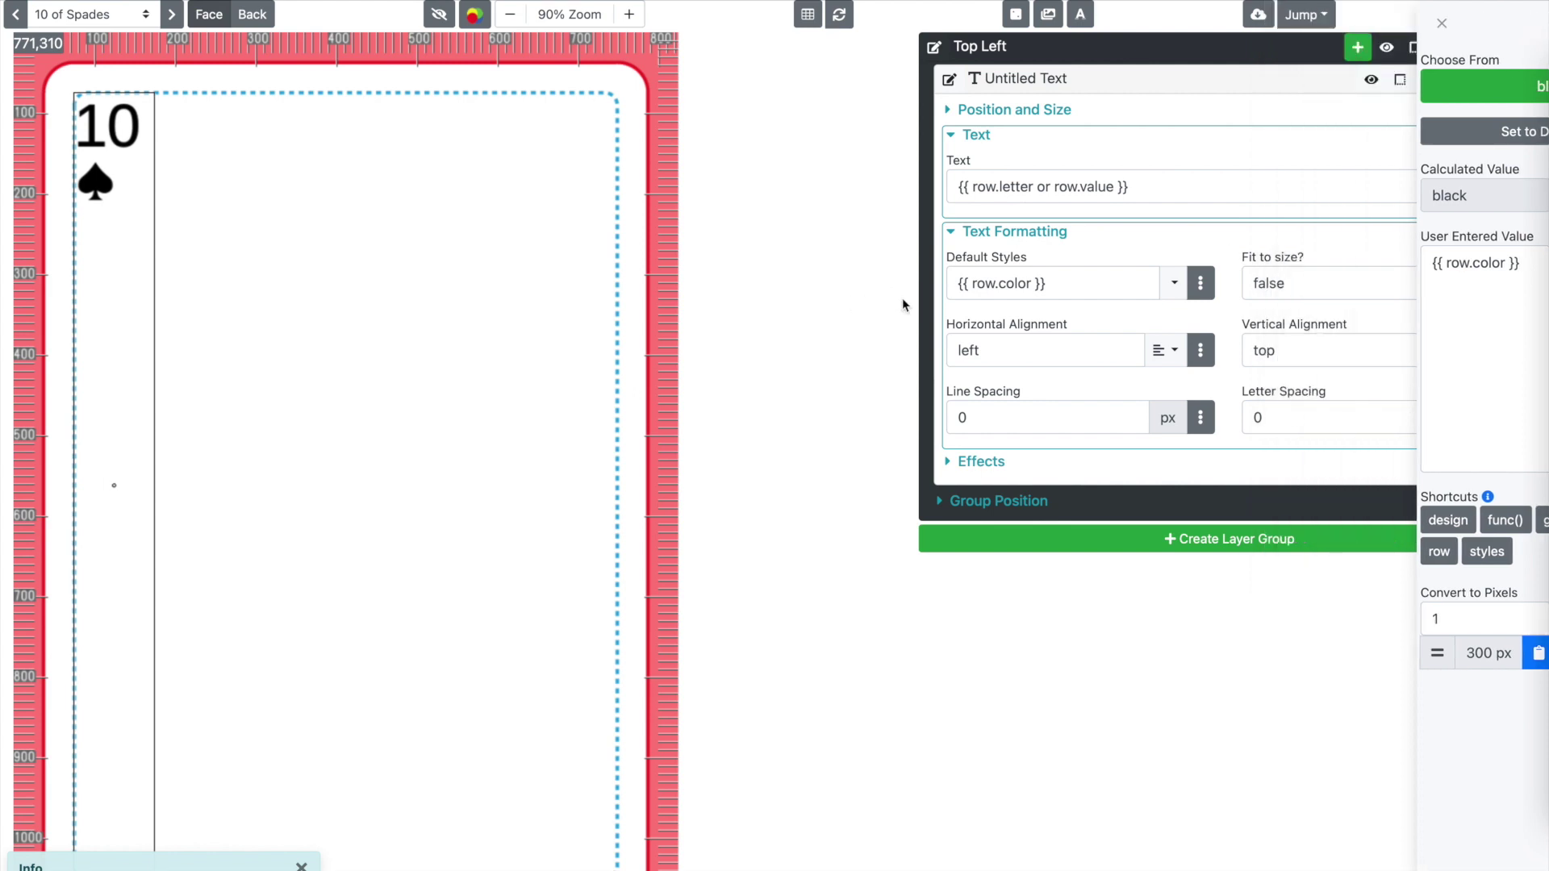
- Preview the 10 of Hearts card to check the dynamic colour style
{"action": "left_click", "coordinate": [86, 23]}
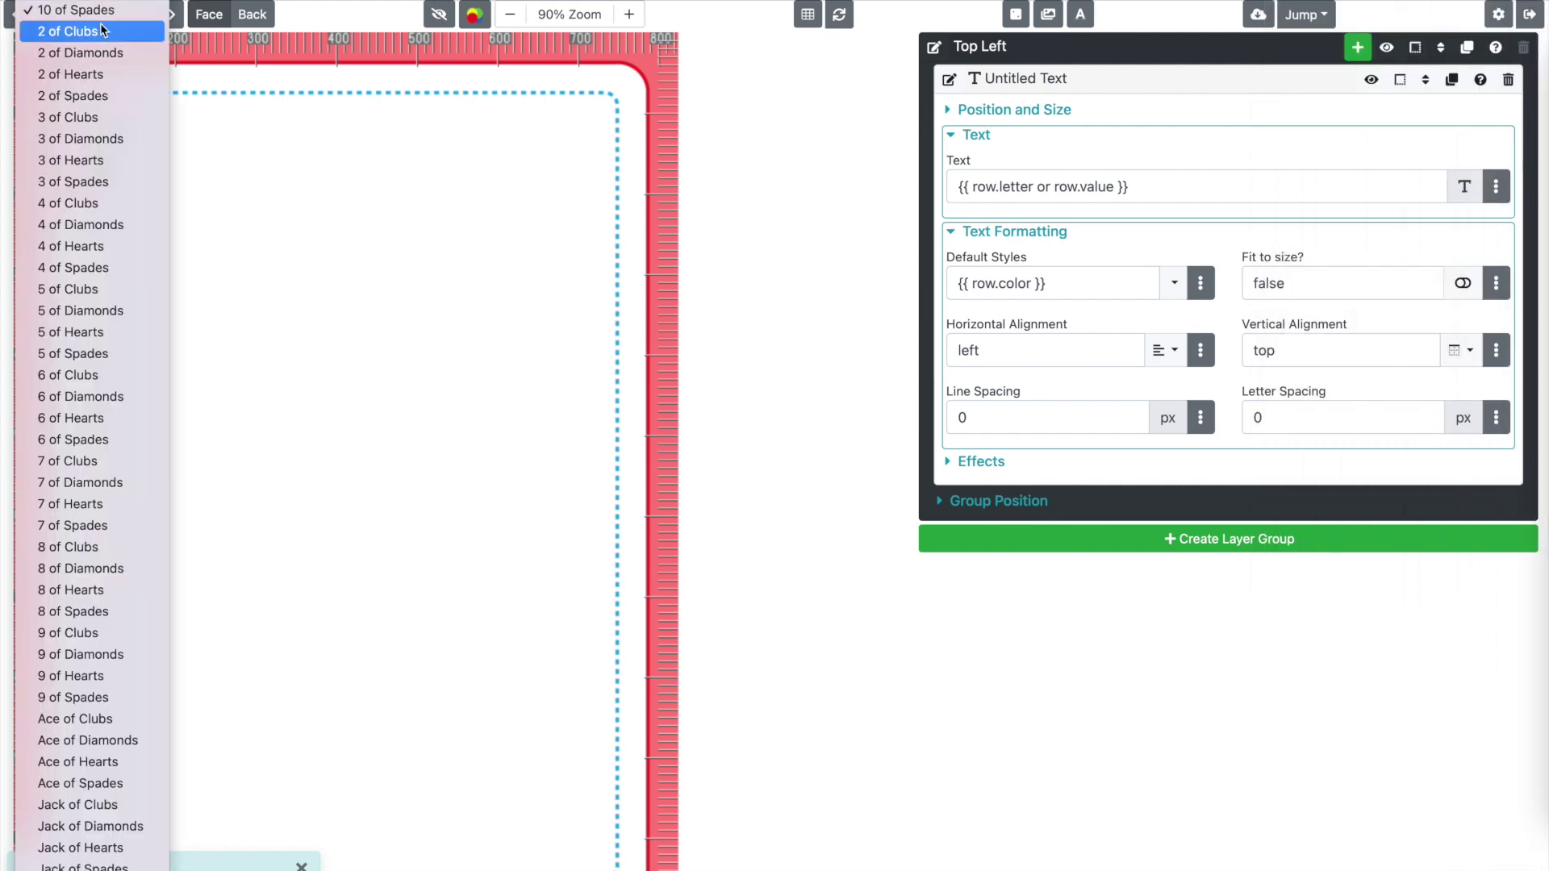
{"action": "scroll", "coordinate": [88, 32], "scroll_direction": "up", "scroll_amount": 2}
{"action": "left_click", "coordinate": [73, 31]}
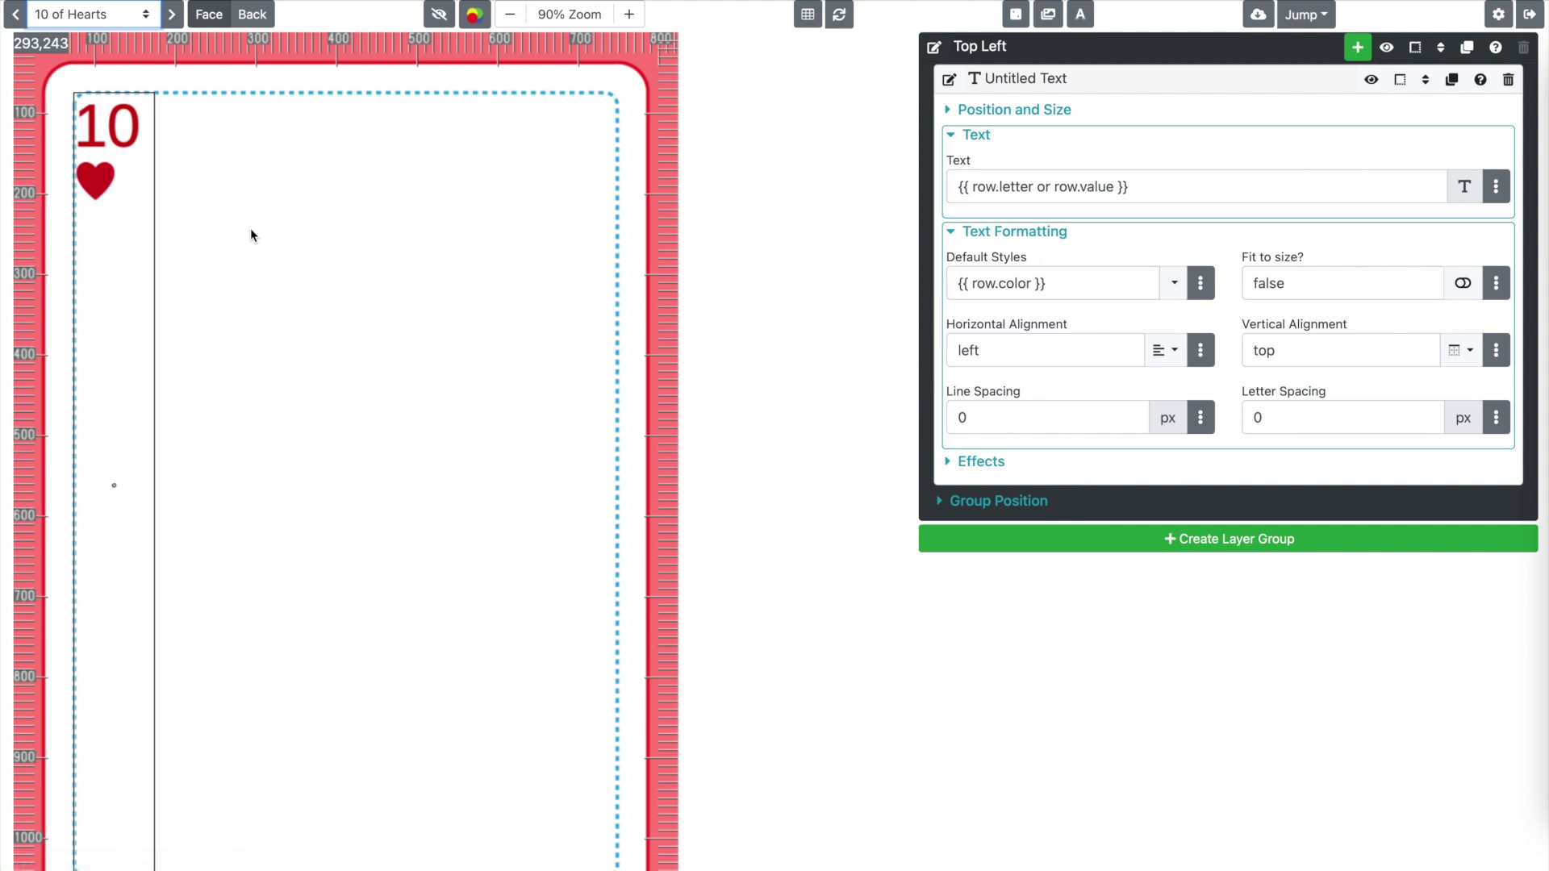
- Center the text layer's content horizontally and turn off the layer's outline
{"action": "left_click", "coordinate": [1165, 352]}
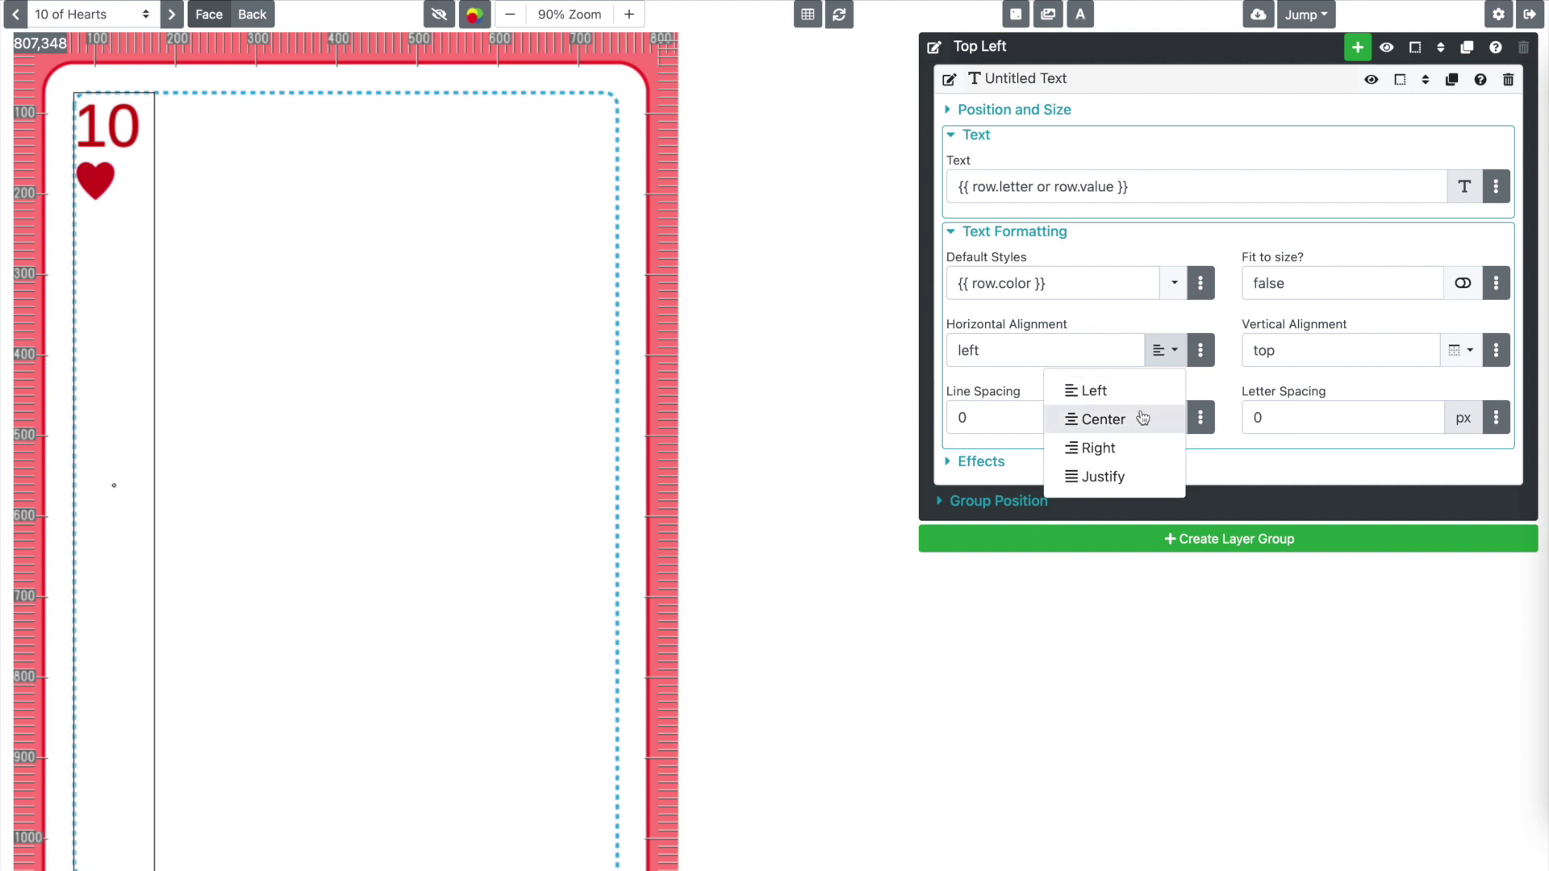
{"action": "left_click", "coordinate": [1105, 416]}
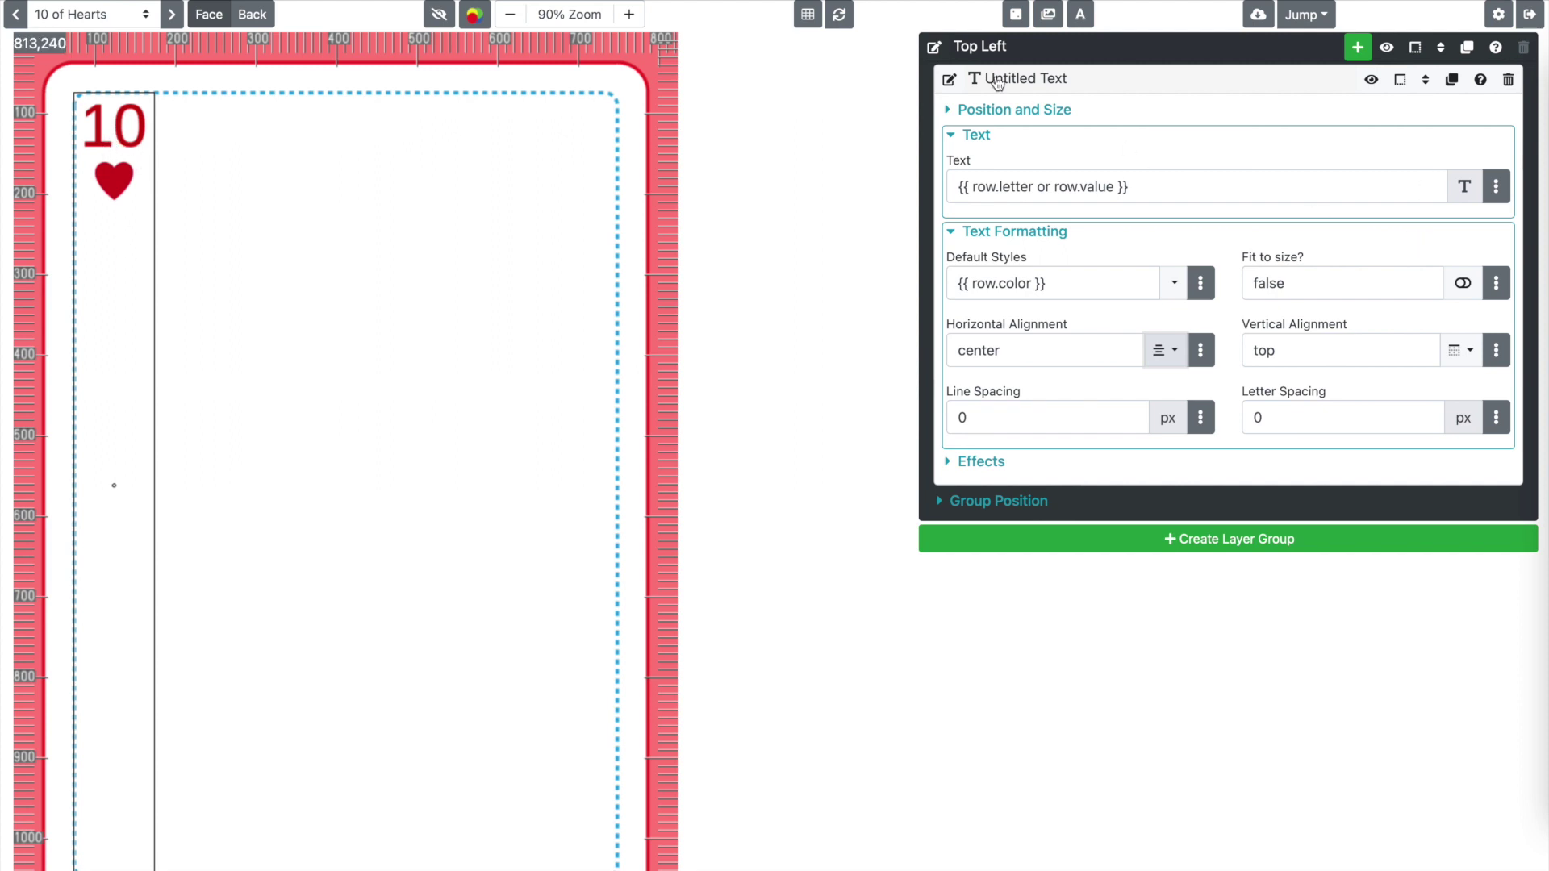
{"action": "left_click", "coordinate": [995, 109]}
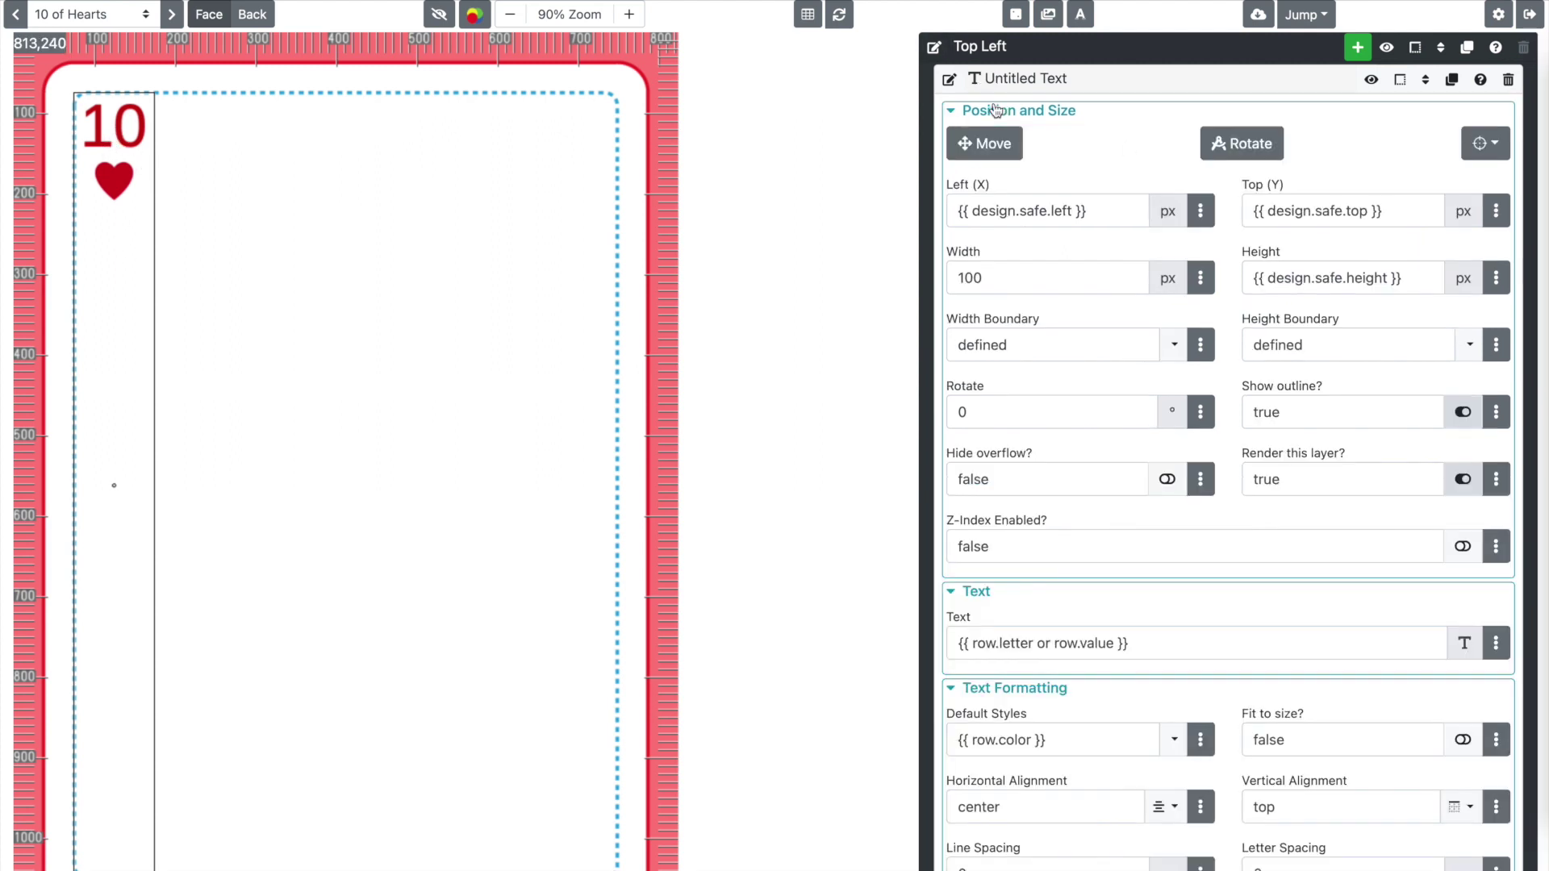
{"action": "left_click", "coordinate": [1464, 416]}
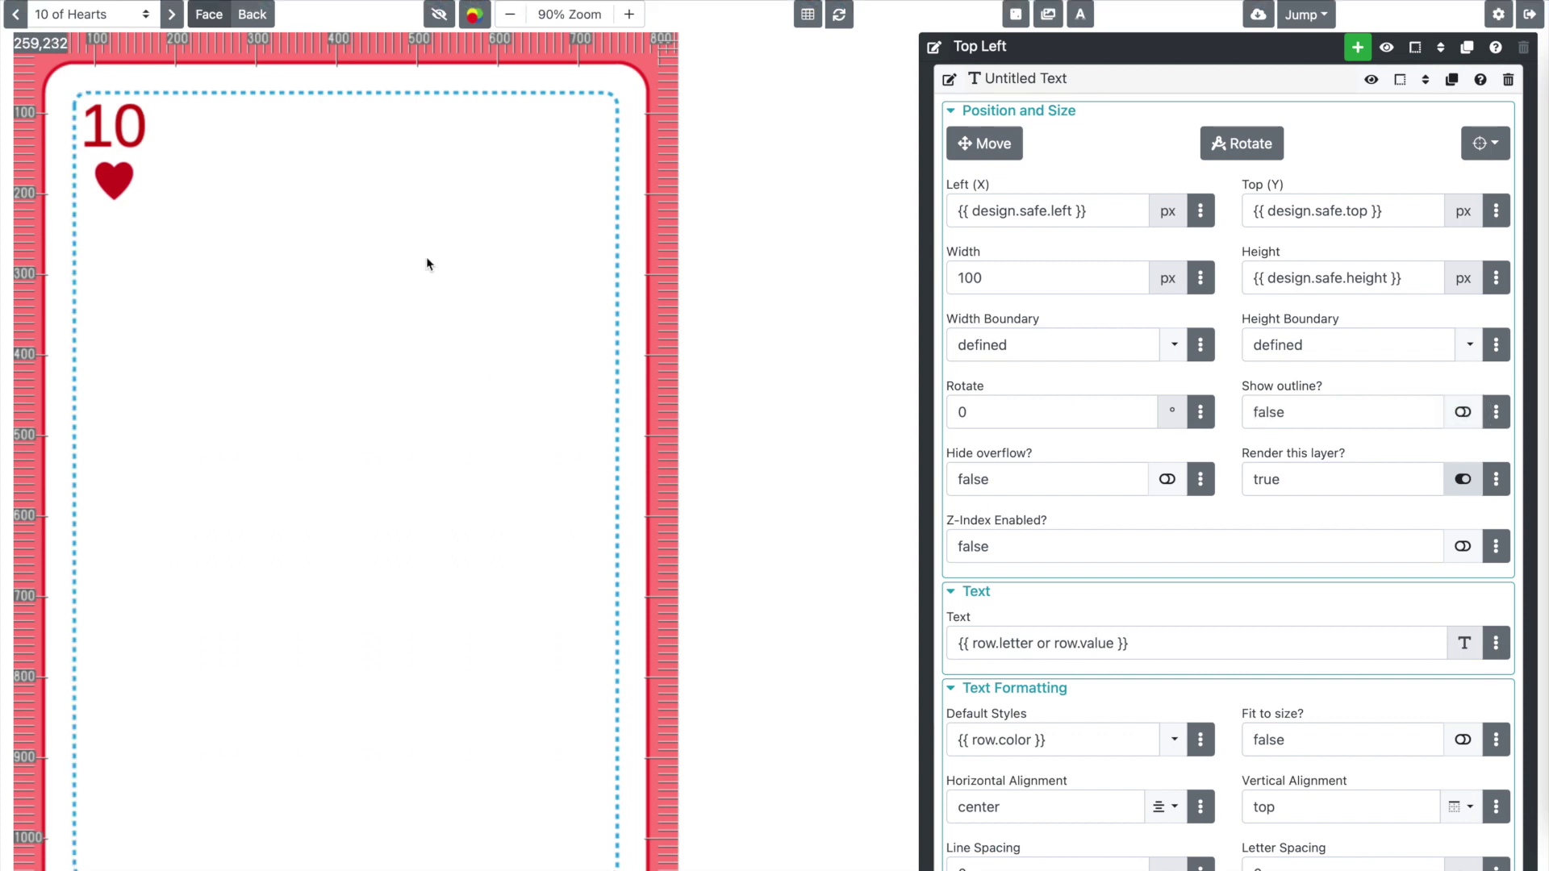
- Rename the untitled text layer as Top Left Corner and collapse its properties
{"action": "left_click", "coordinate": [950, 79]}
{"action": "type", "text": "Top Left Corner"}
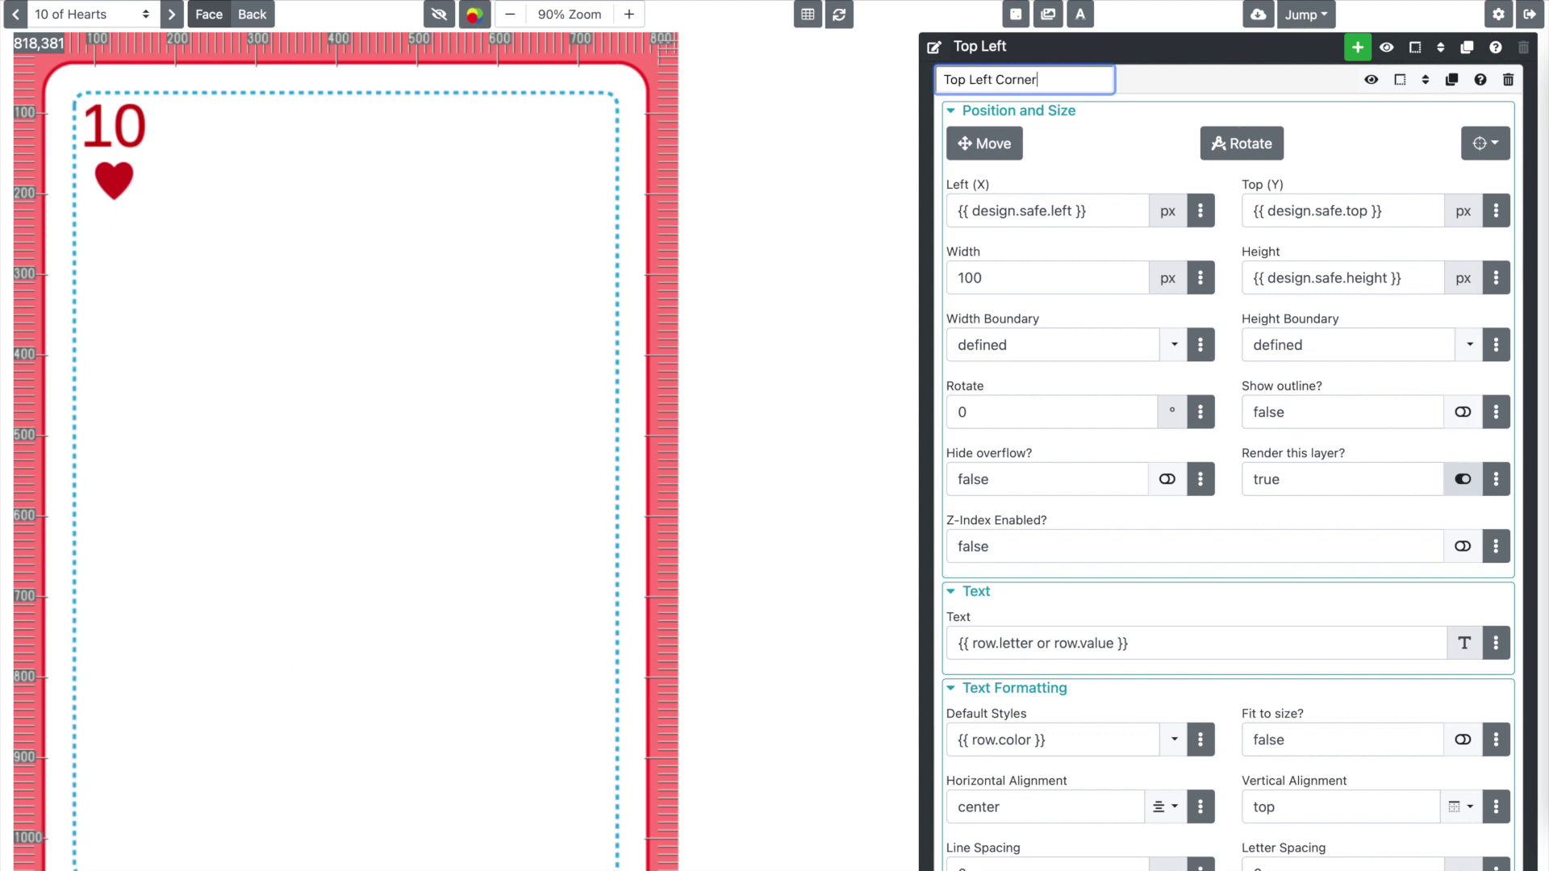
{"action": "key", "text": "Return"}
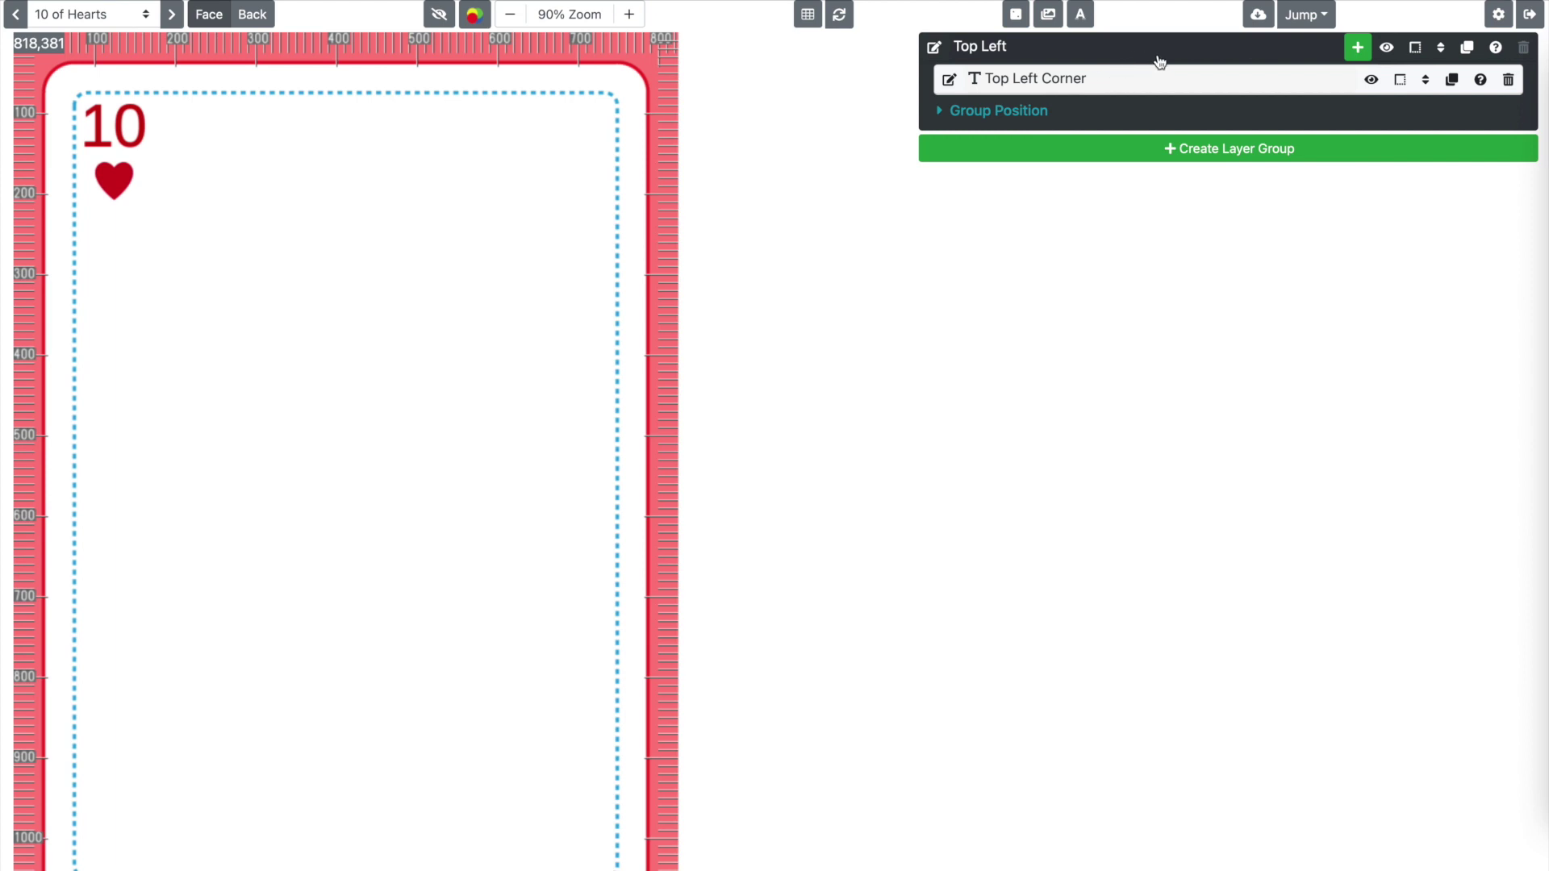
- Duplicate the Top Left layer group and name the copy Bottom Right
{"action": "left_click", "coordinate": [1467, 47]}
{"action": "left_click", "coordinate": [1480, 86]}
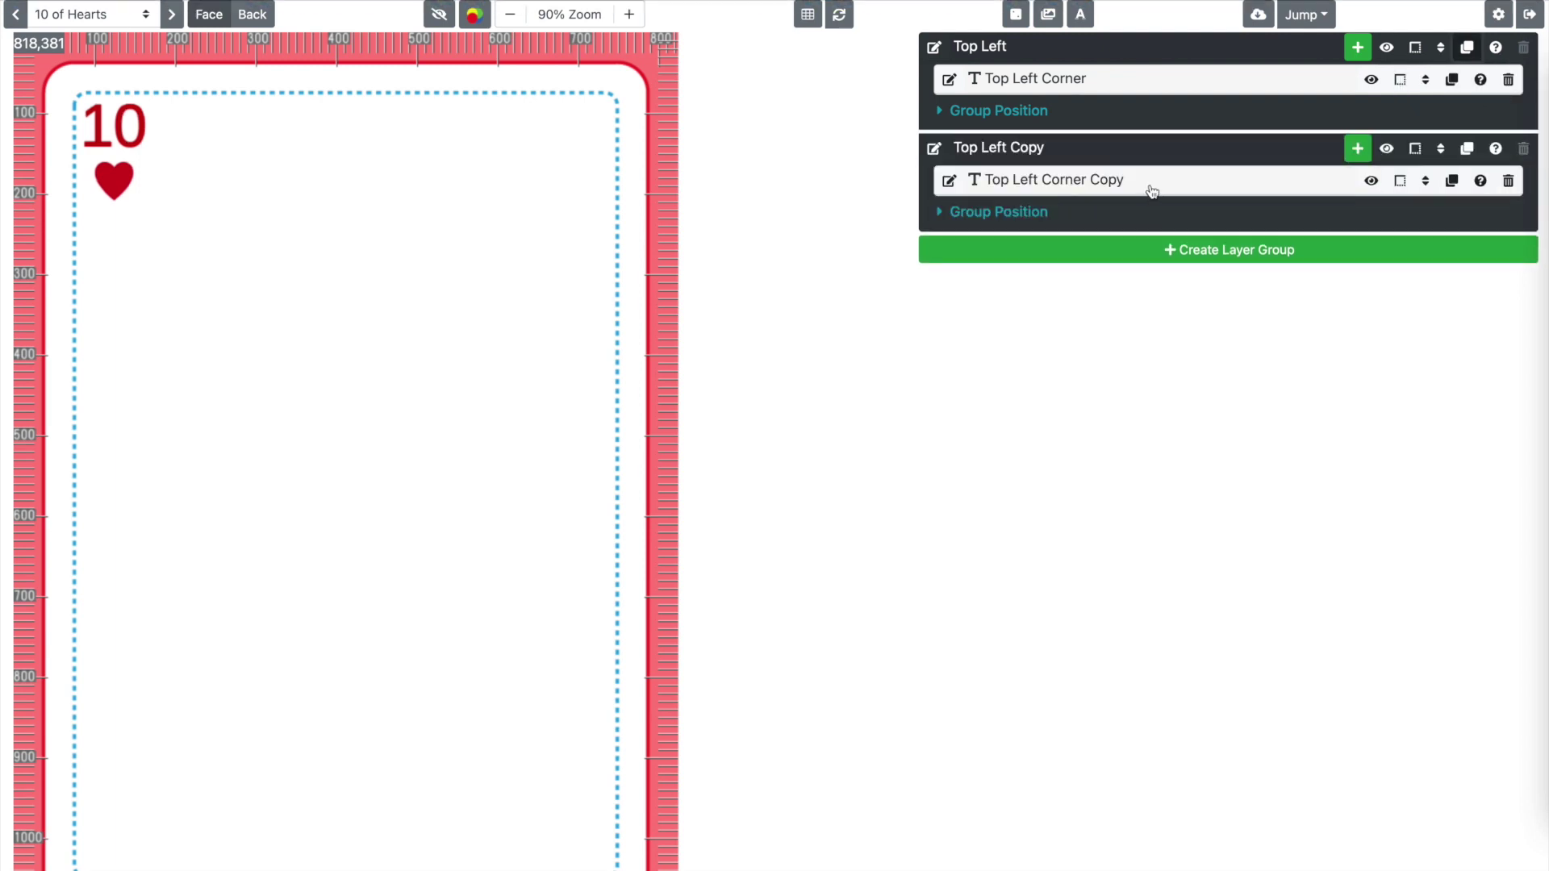
{"action": "left_click", "coordinate": [933, 150]}
{"action": "key", "text": "ctrl+a"}
{"action": "type", "text": "Bottom Ri"}
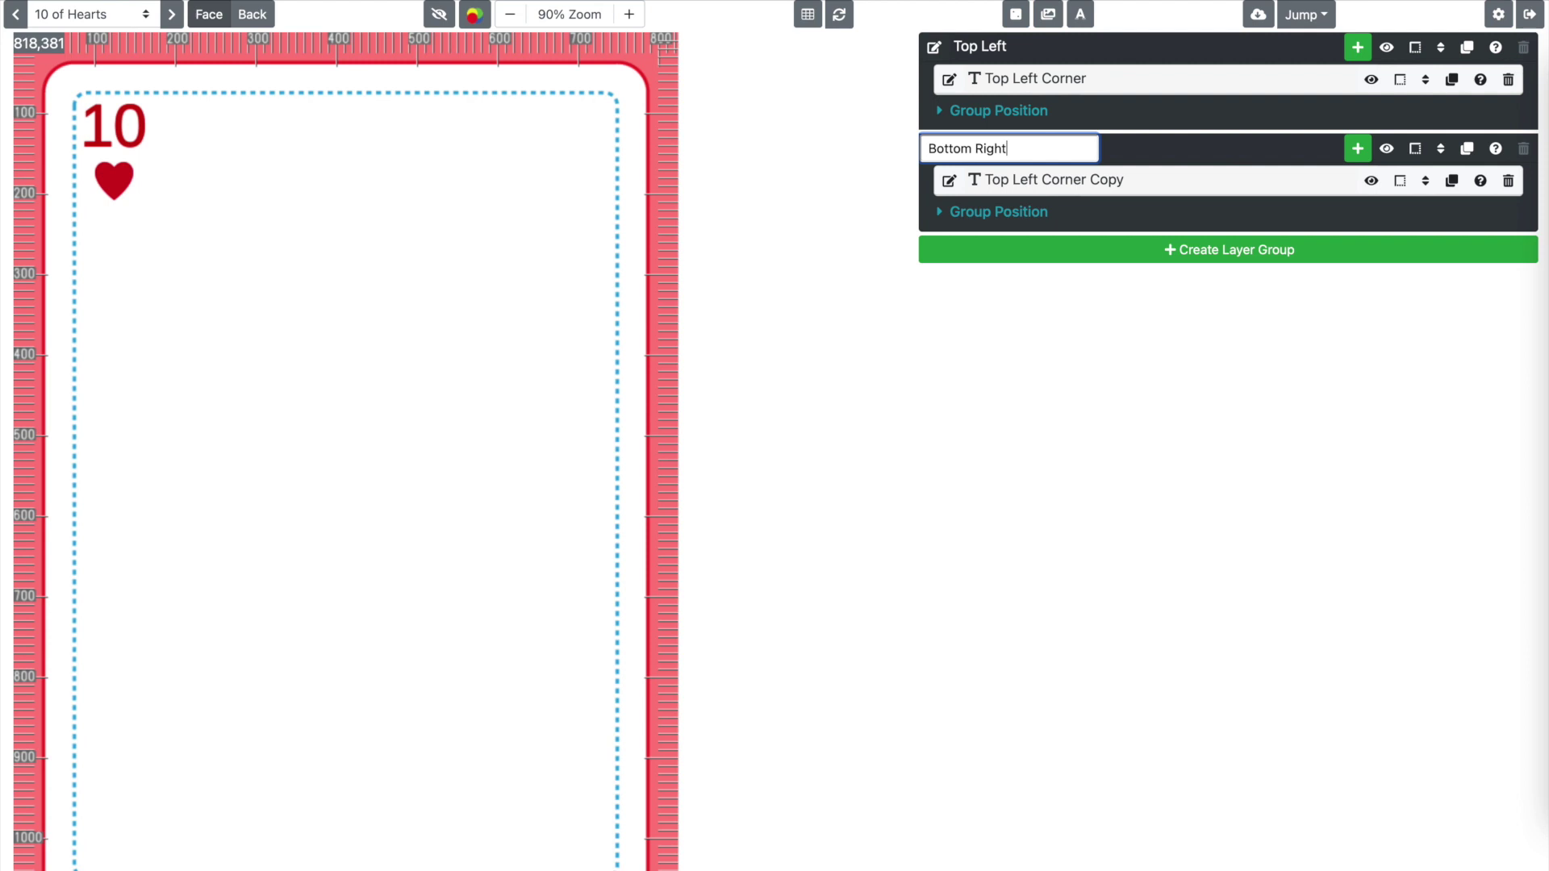
- Rename the copied text layer in the Bottom Right group as Bottom Right Corner
{"action": "left_click", "coordinate": [948, 180]}
{"action": "key", "text": "ctrl+a"}
{"action": "type", "text": "Bottom Rig"}
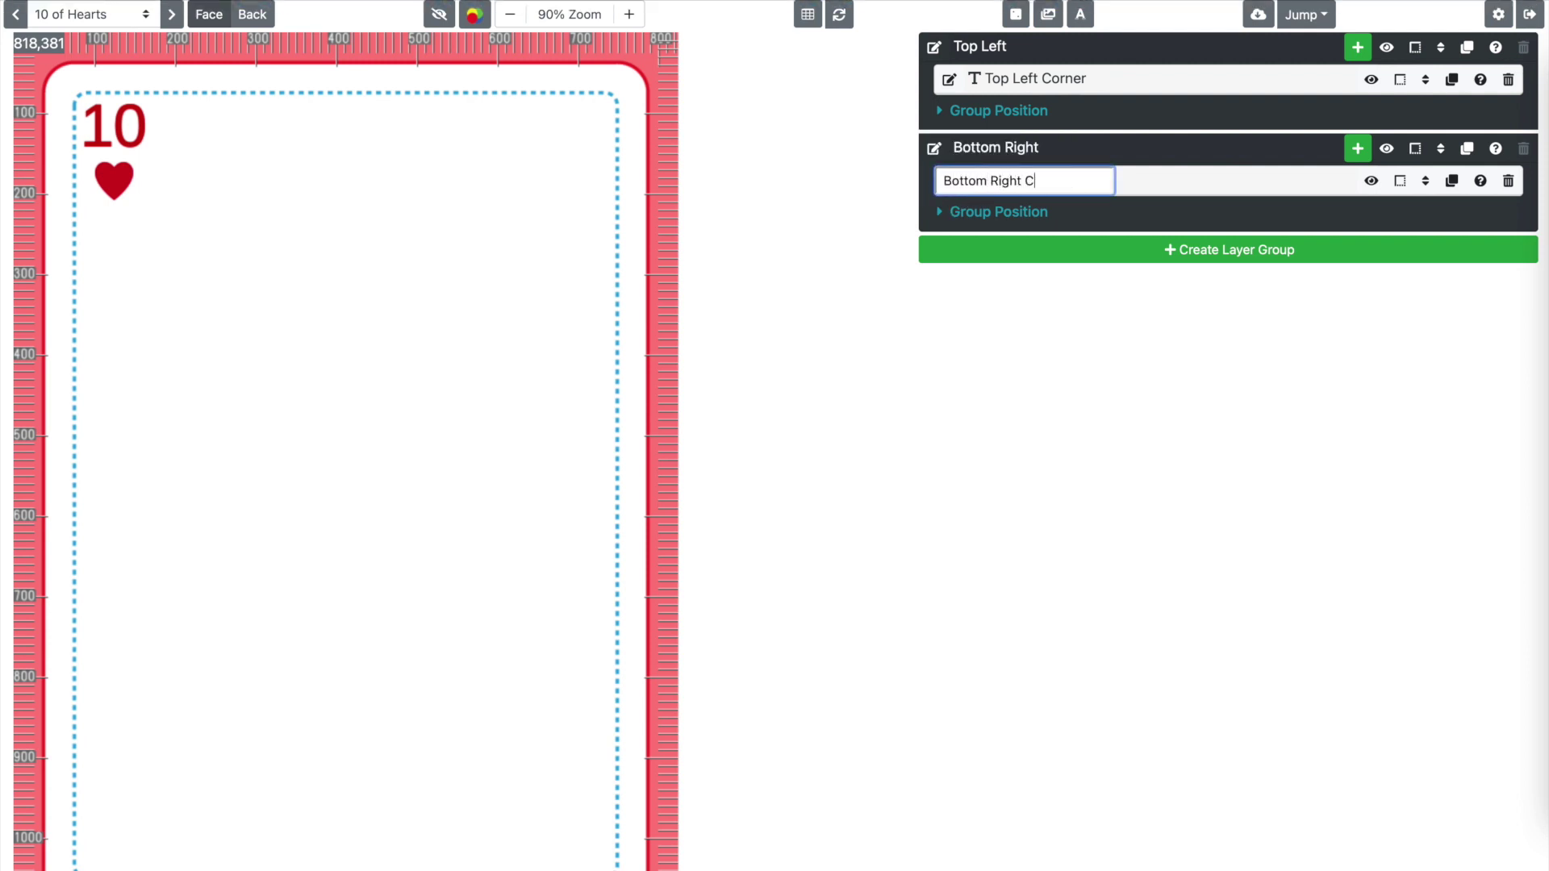
{"action": "left_click", "coordinate": [953, 302]}
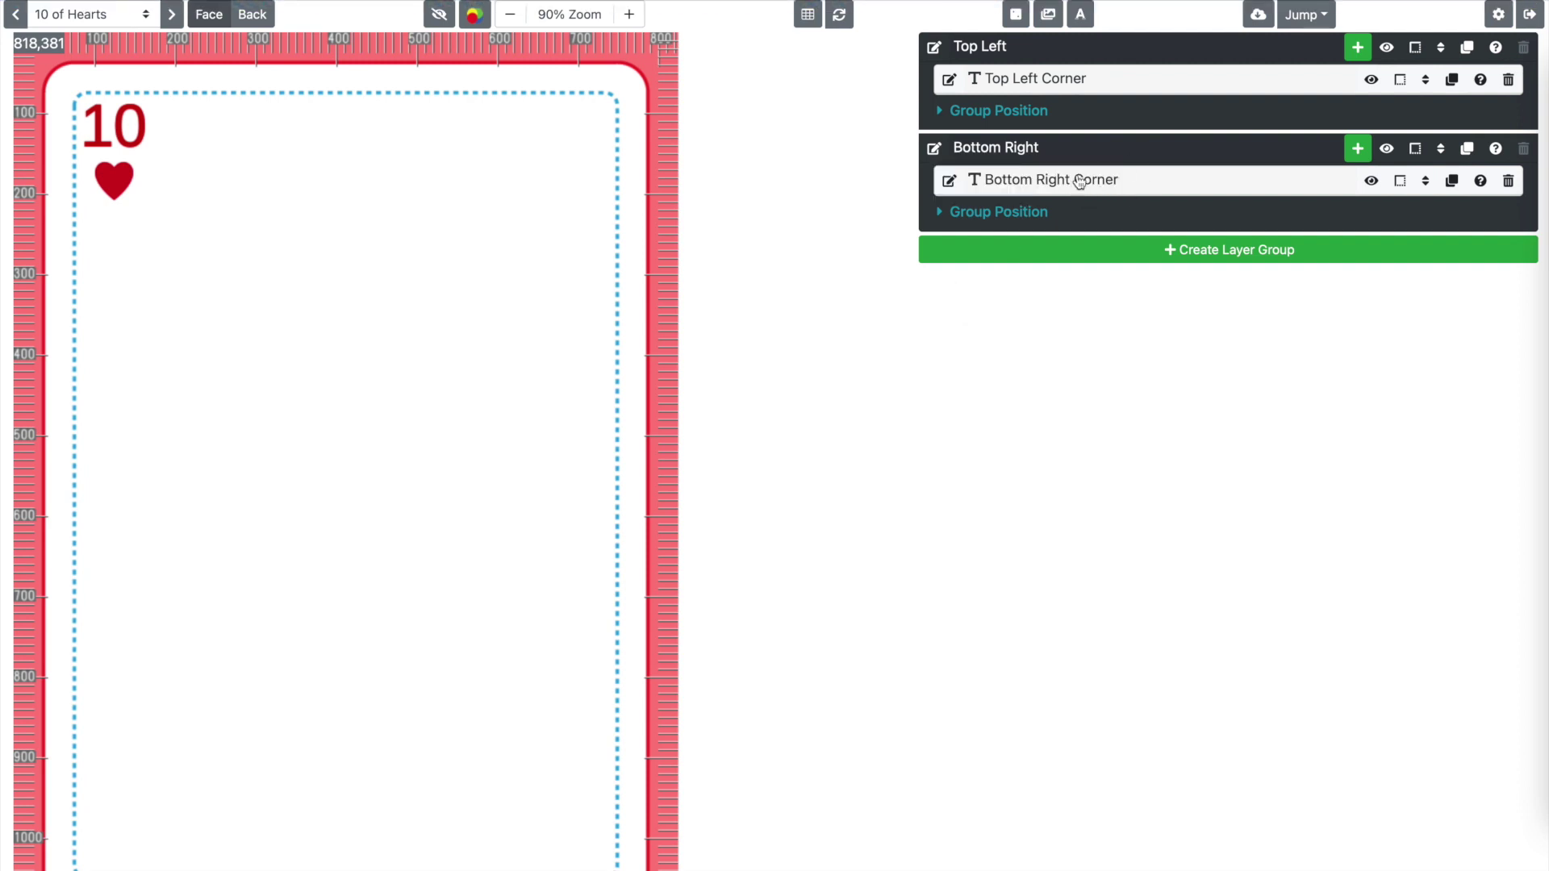
- Rotate the Bottom Right layer group by 180 degrees and collapse both layer groups
{"action": "left_click", "coordinate": [1030, 214]}
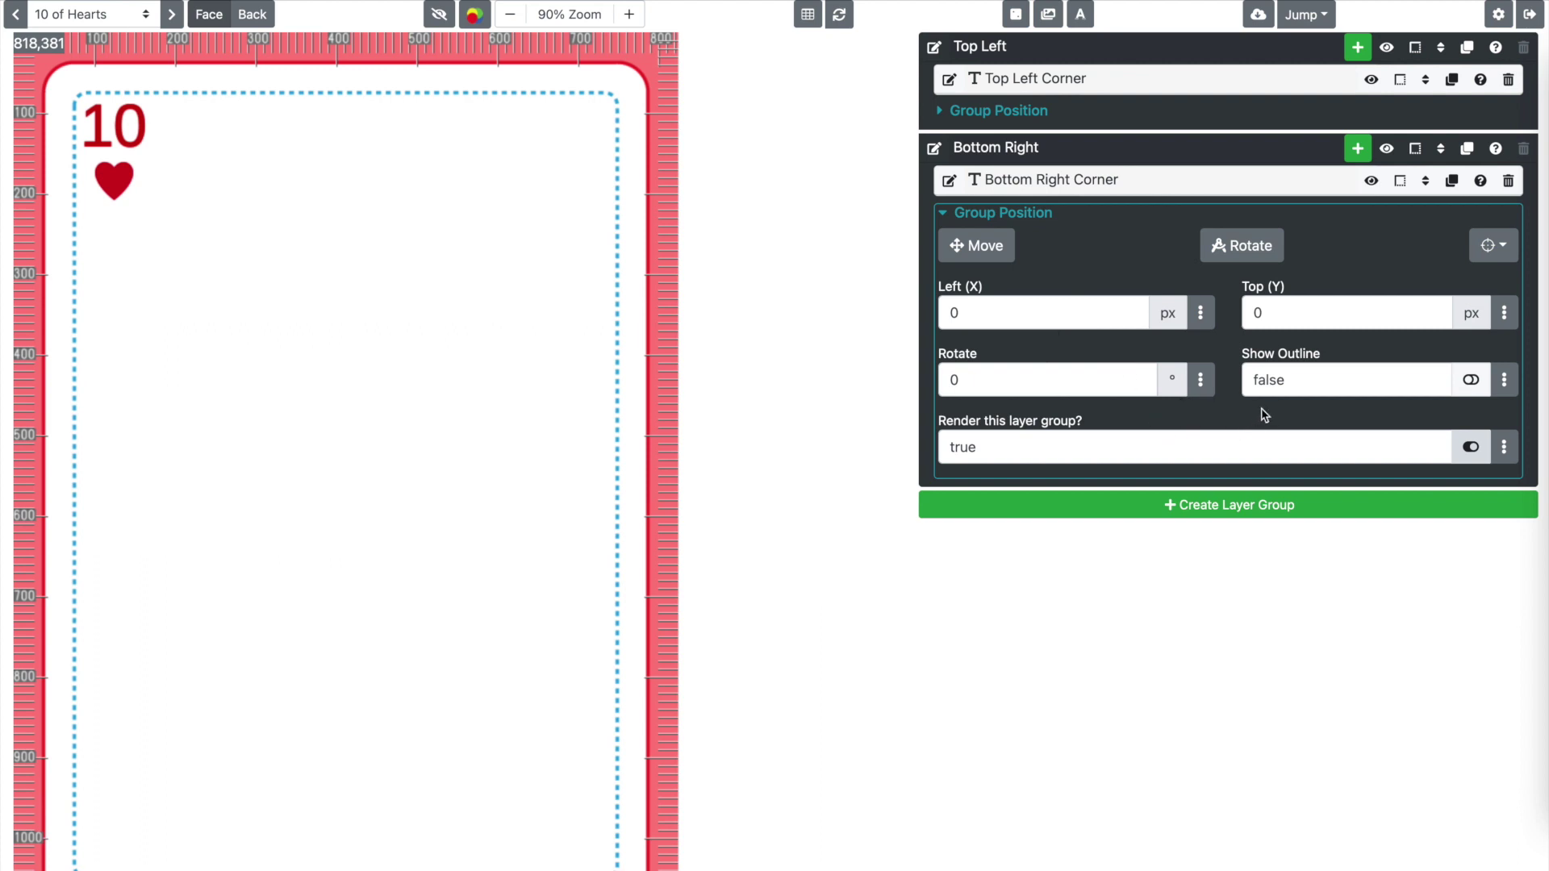
{"action": "left_click", "coordinate": [1020, 378]}
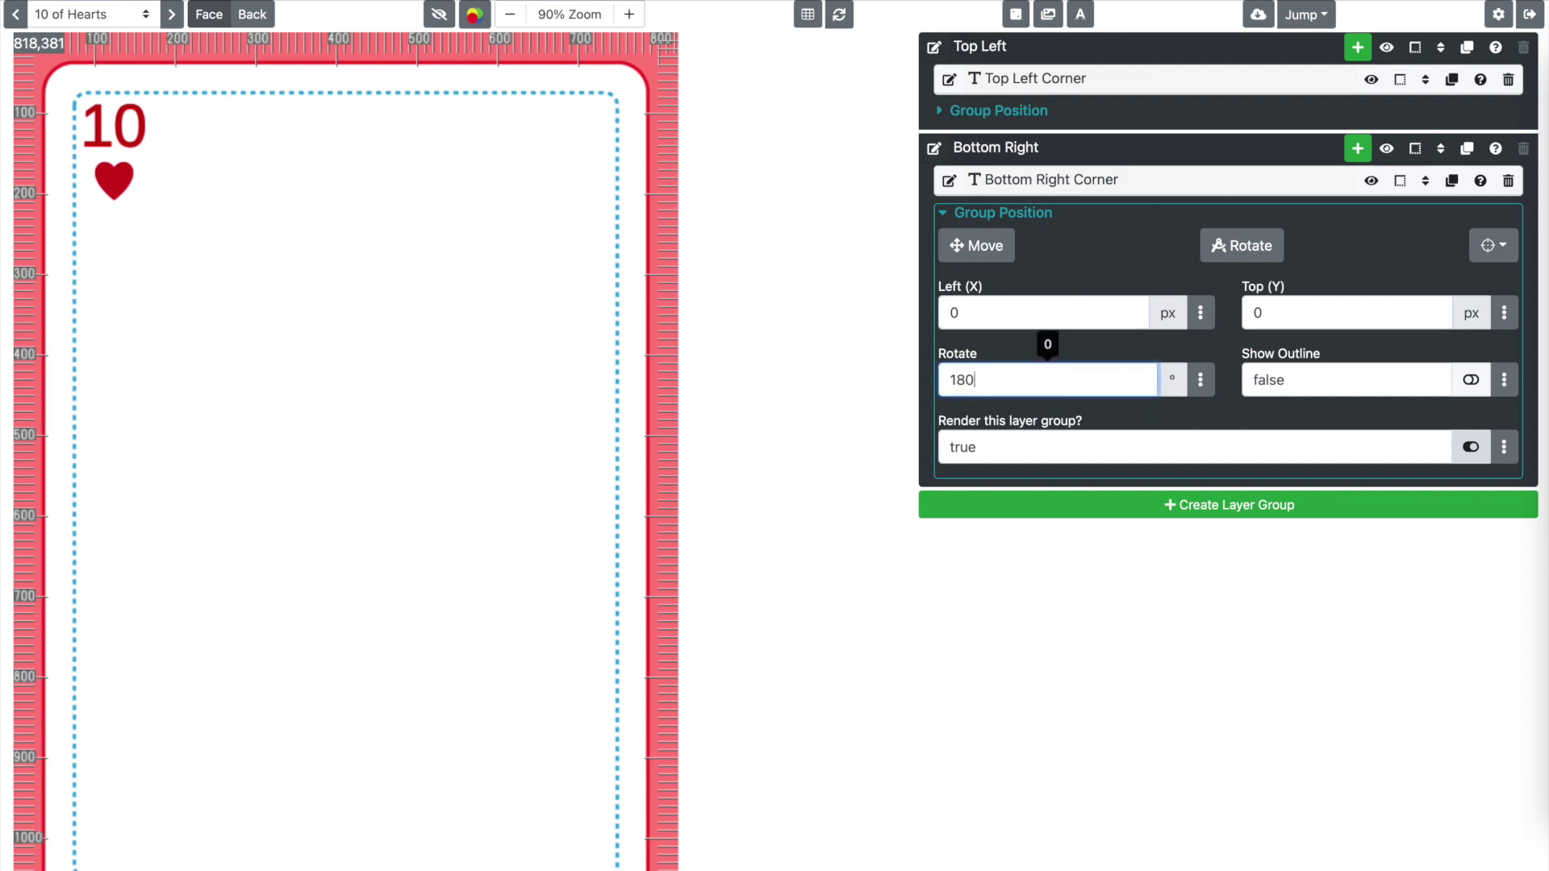
{"action": "left_click", "coordinate": [980, 349]}
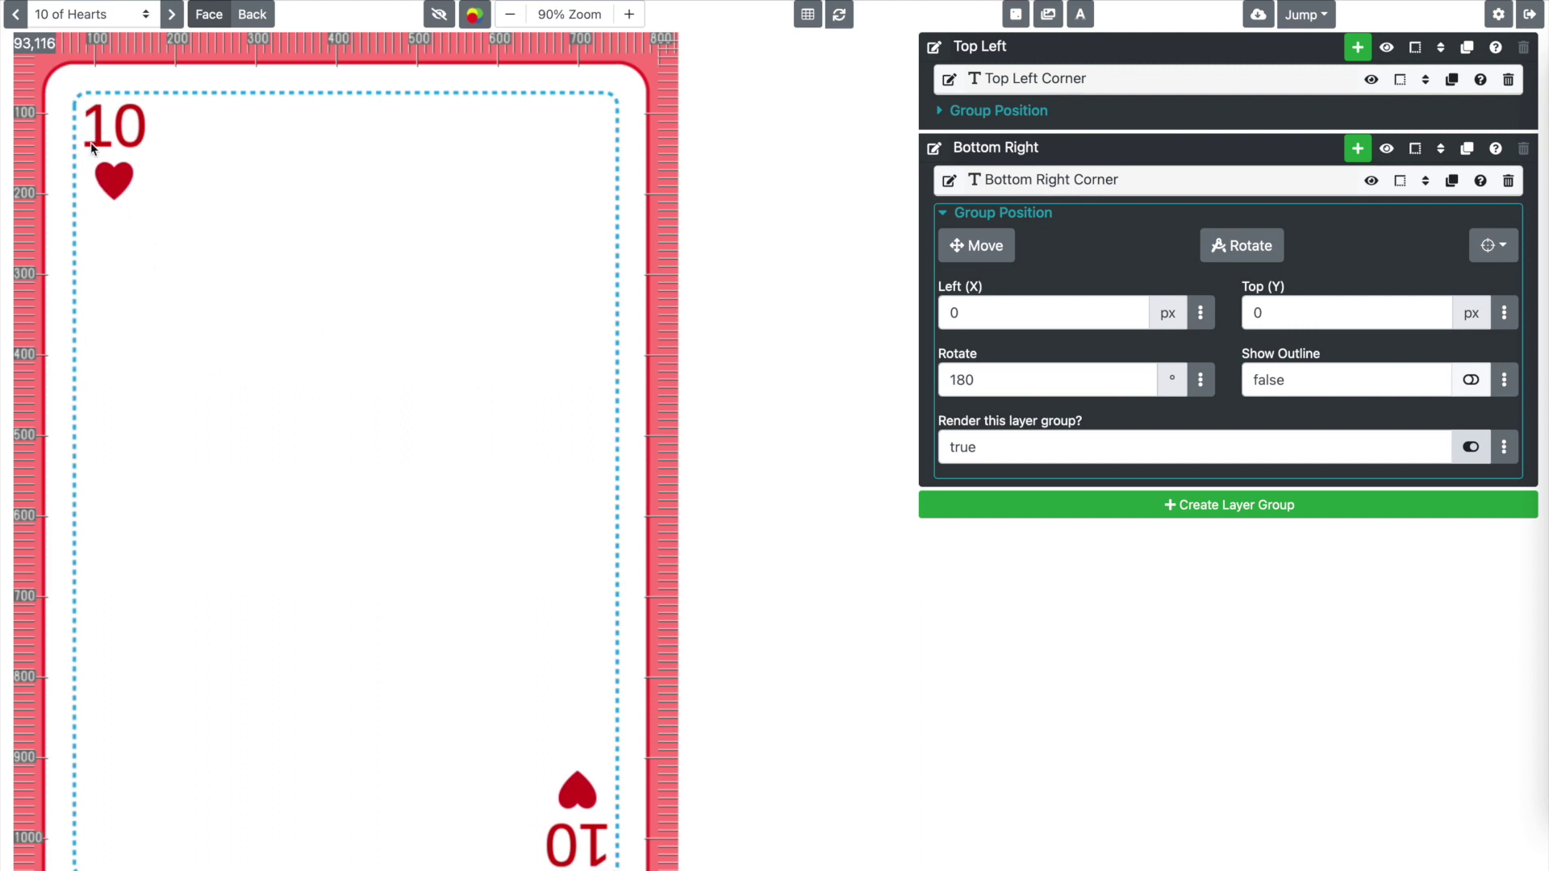
{"action": "left_click", "coordinate": [1129, 155]}
{"action": "left_click", "coordinate": [1101, 57]}
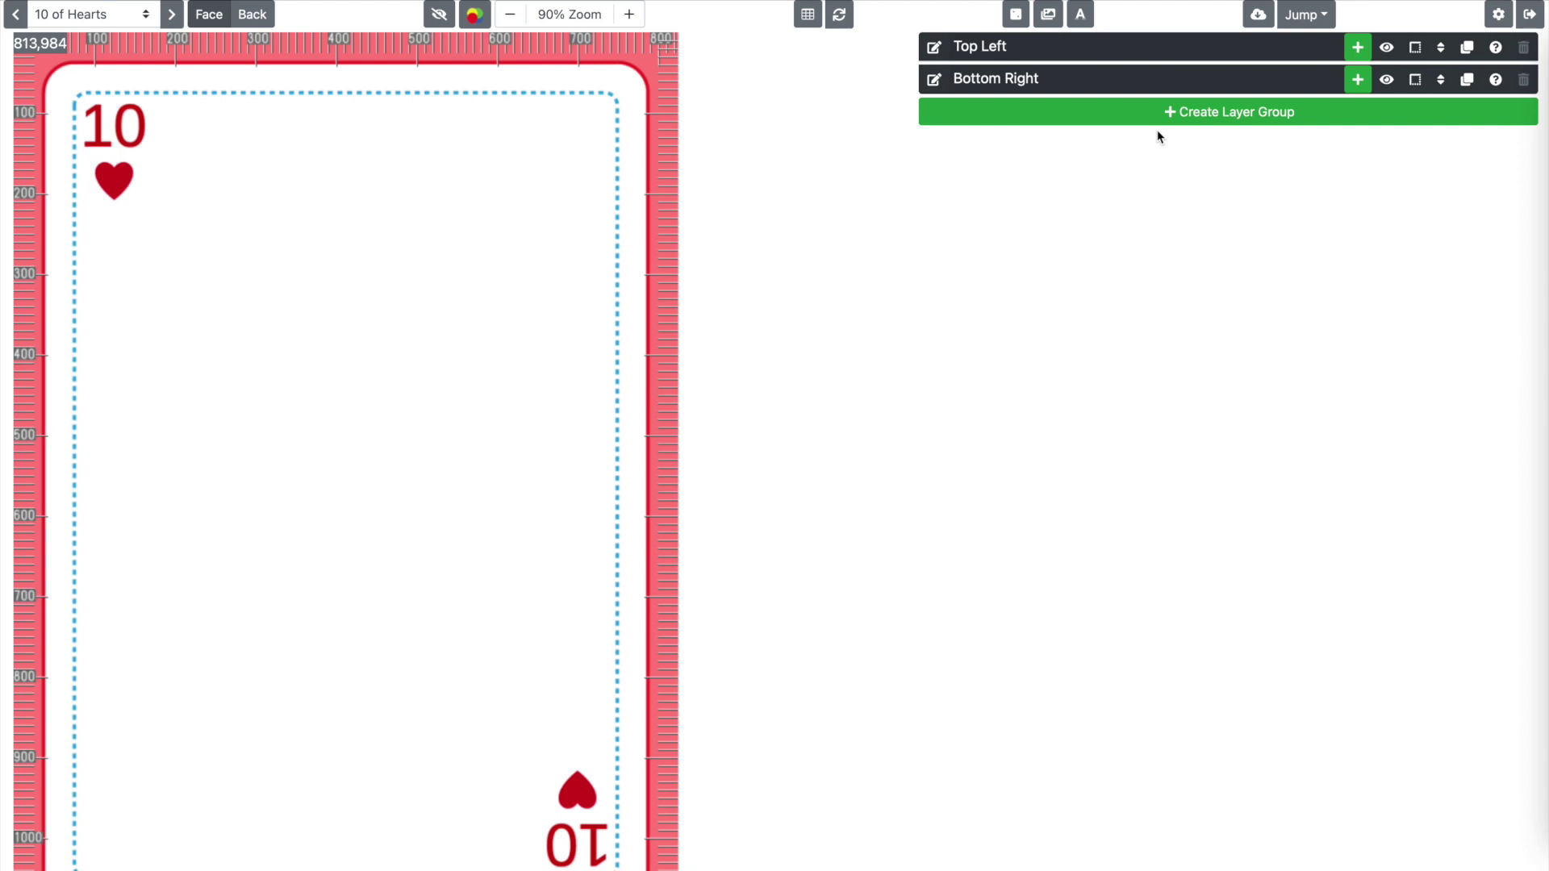
- Create a new layer group and name it Center
{"action": "left_click", "coordinate": [1355, 115]}
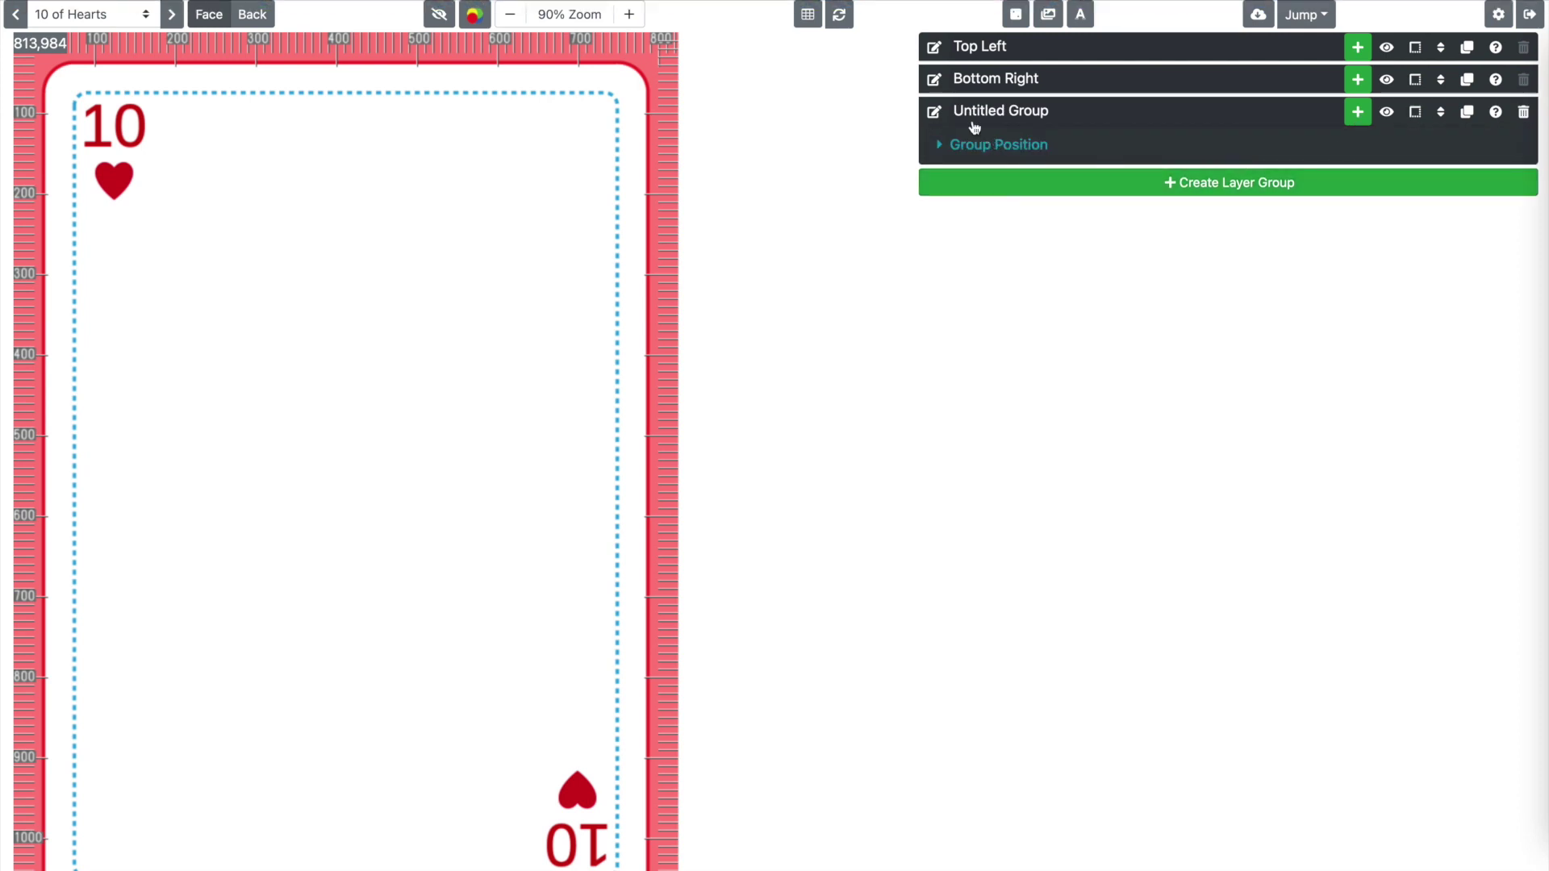
{"action": "left_click", "coordinate": [978, 117]}
{"action": "key", "text": "ctrl+a"}
{"action": "type", "text": "Ce"}
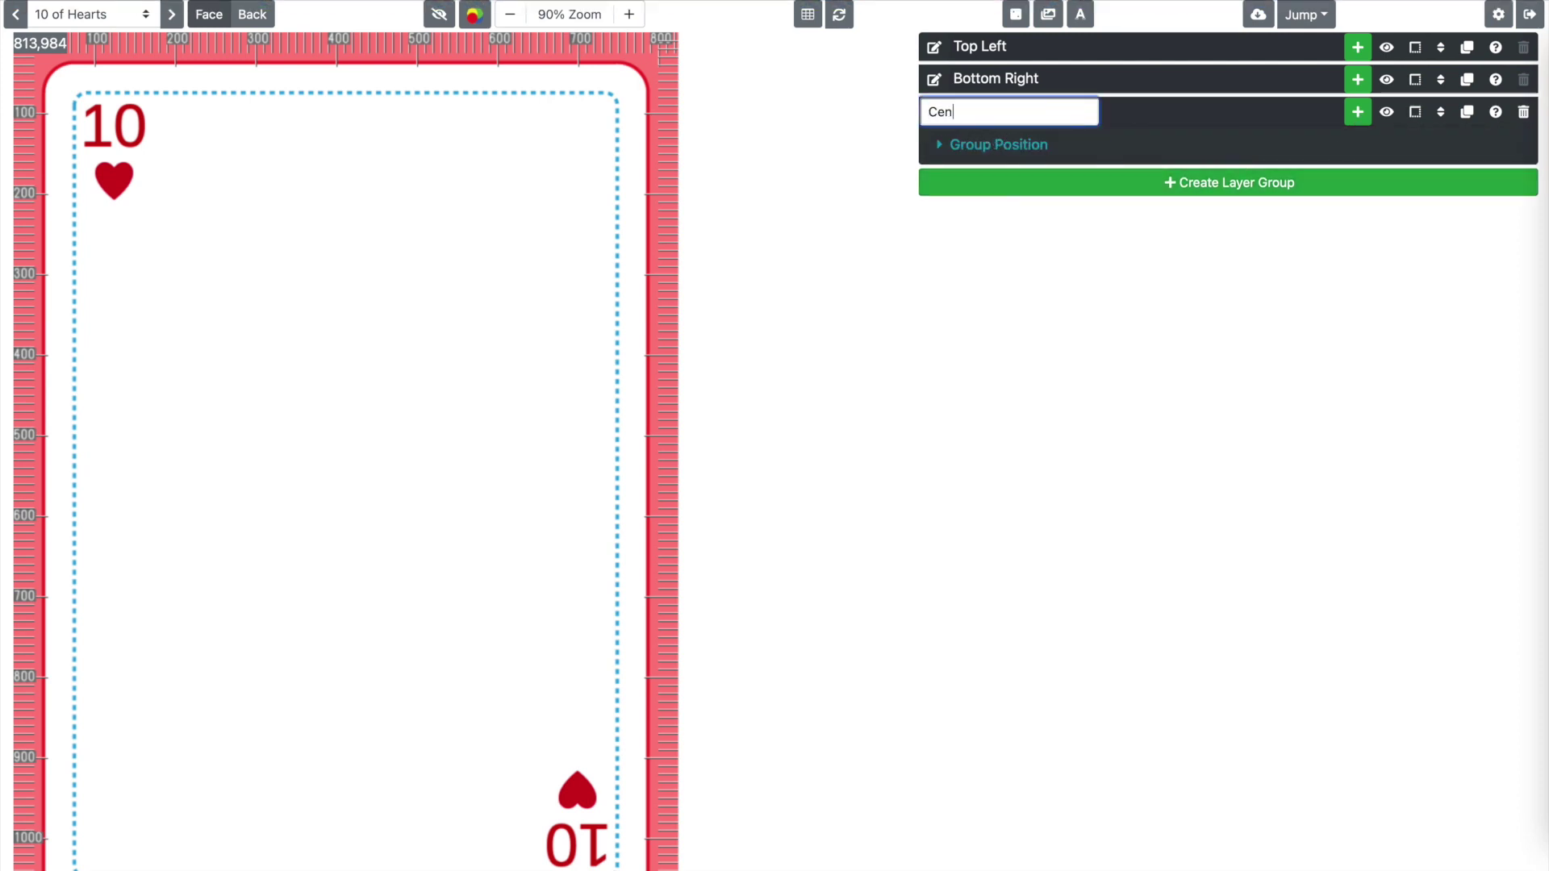
{"action": "key", "text": "Return"}
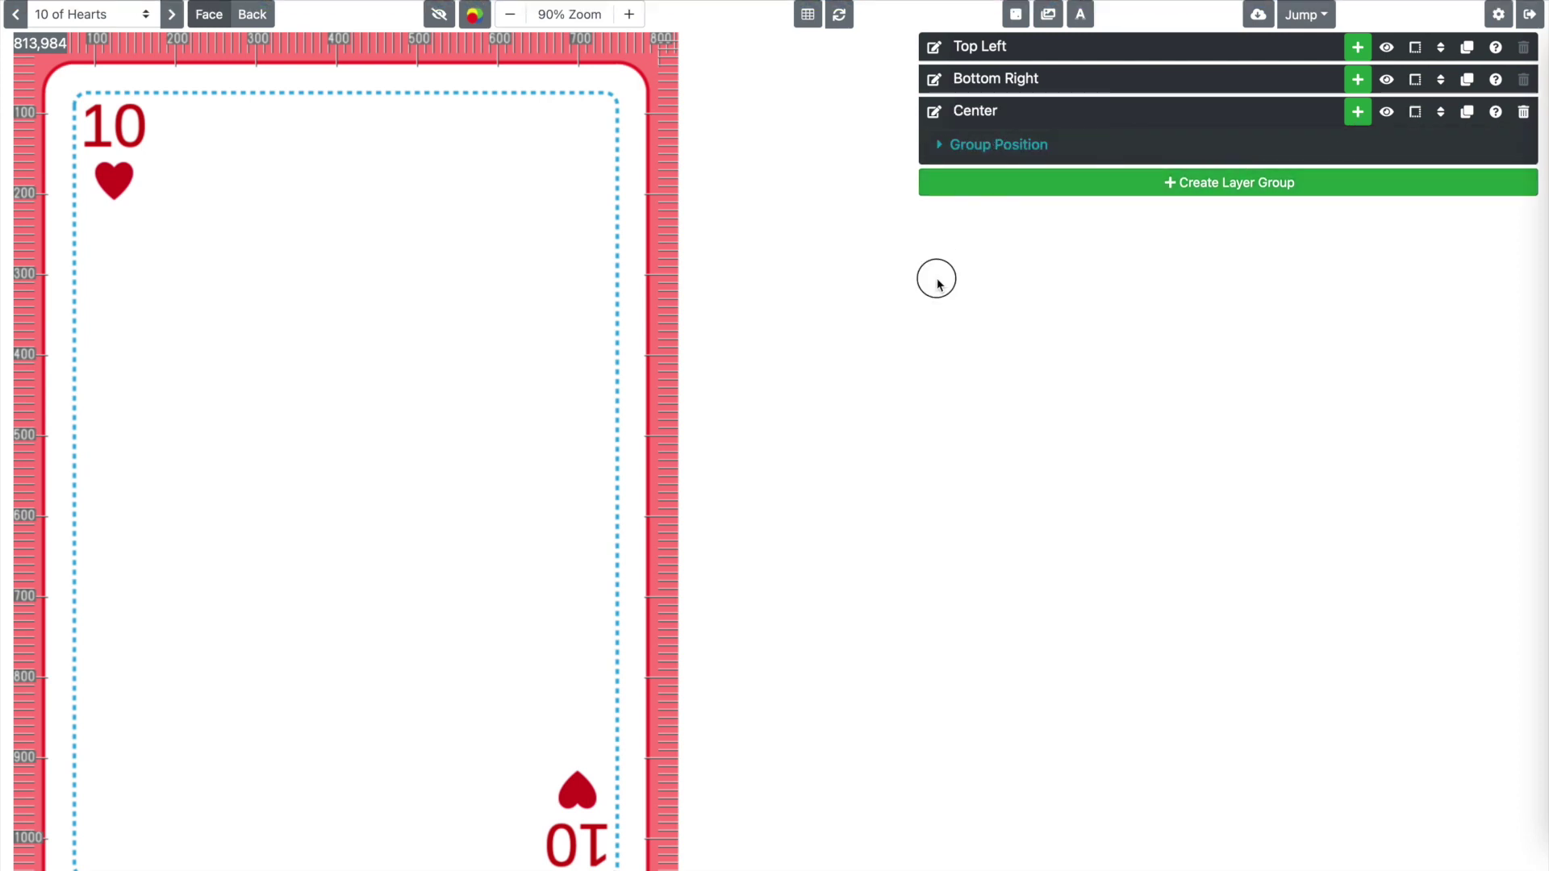
- Add an image layer to the Center group and name it Large Center Image
{"action": "left_click", "coordinate": [1365, 120]}
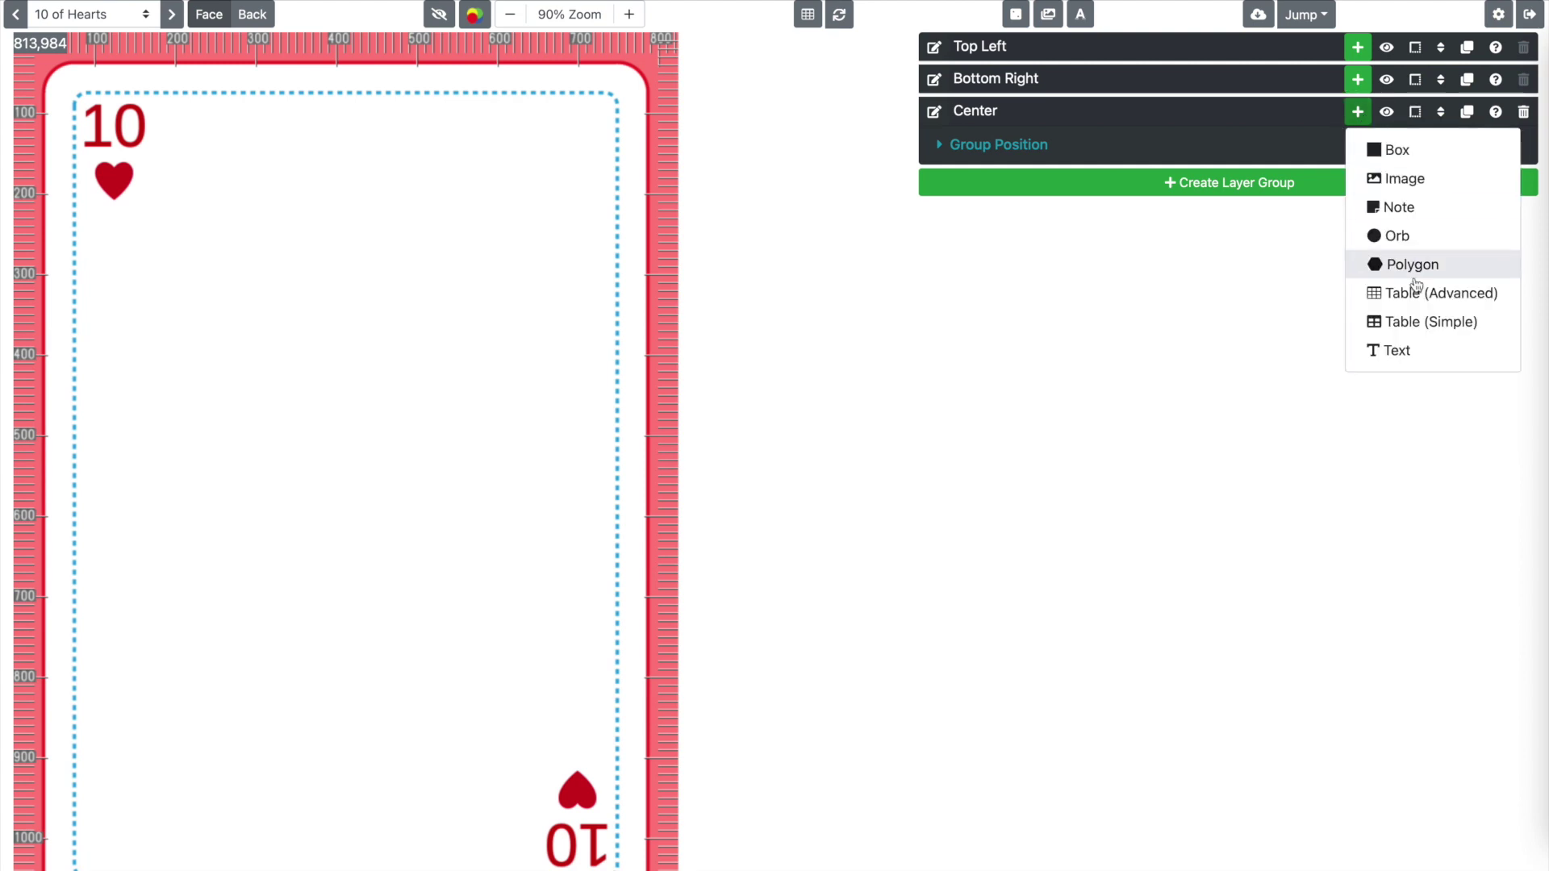
{"action": "left_click", "coordinate": [1422, 186]}
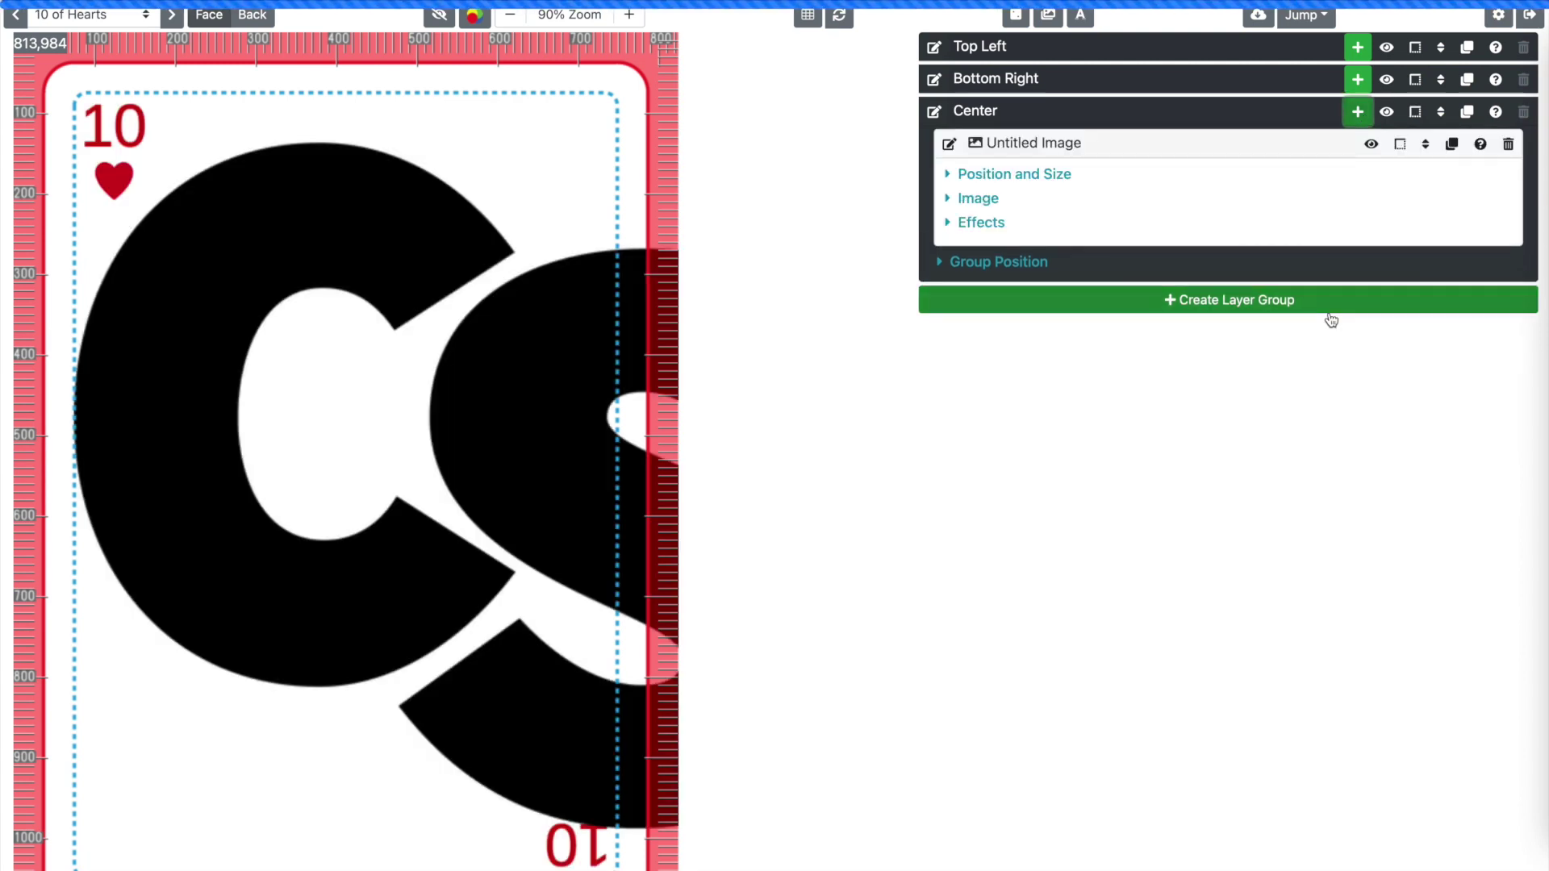
{"action": "left_click", "coordinate": [949, 144]}
{"action": "double_click", "coordinate": [1014, 145]}
{"action": "key", "text": "ctrl+a"}
{"action": "type", "text": "Lar"}
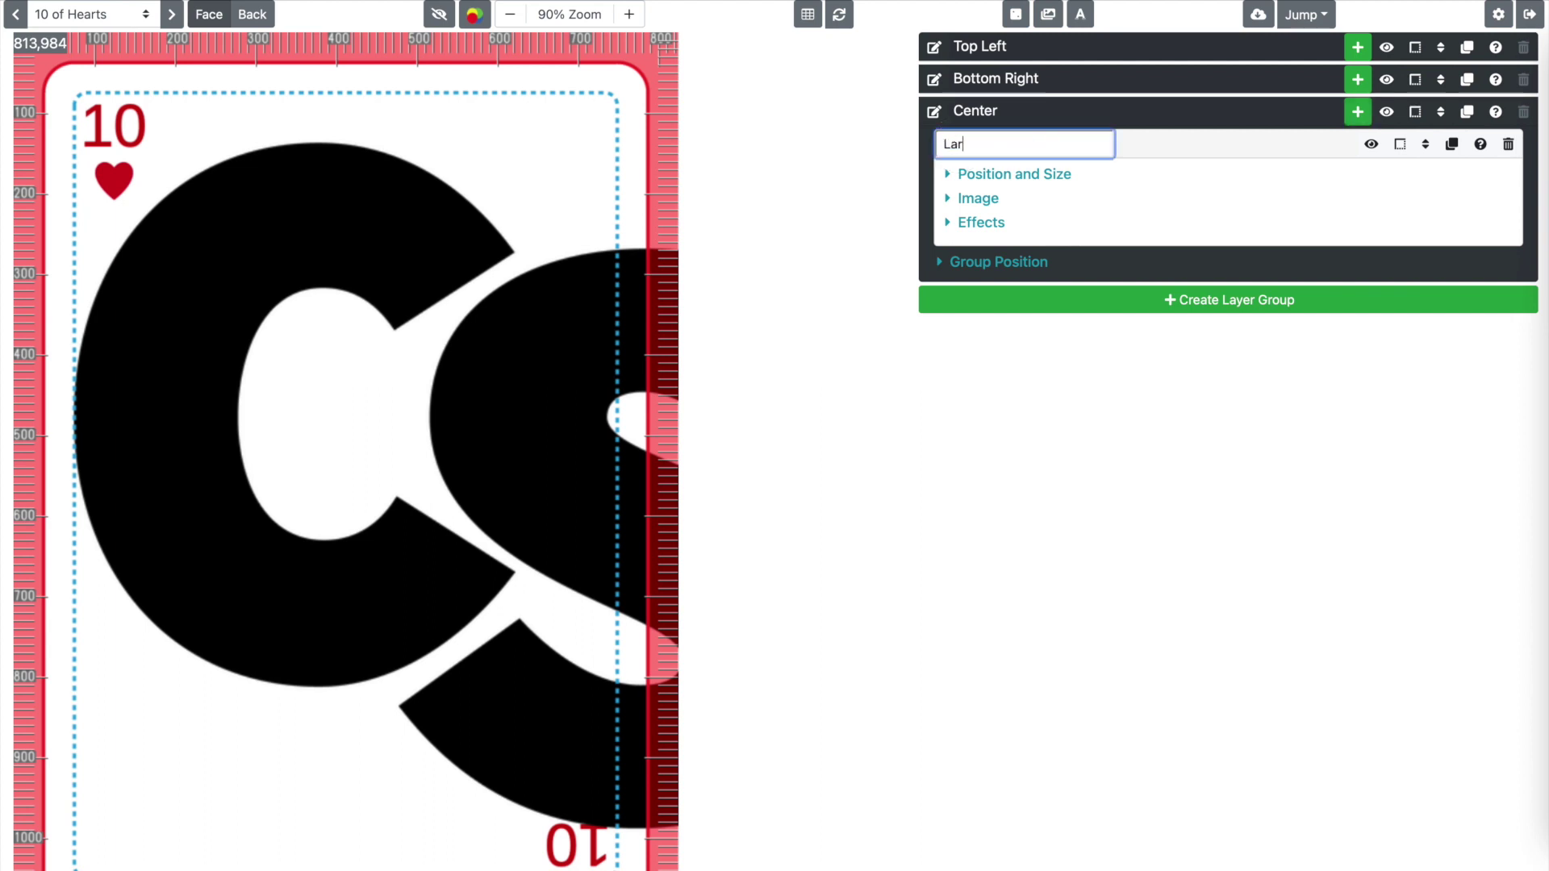
{"action": "type", "text": "ge Center Image"}
{"action": "left_click", "coordinate": [1003, 176]}
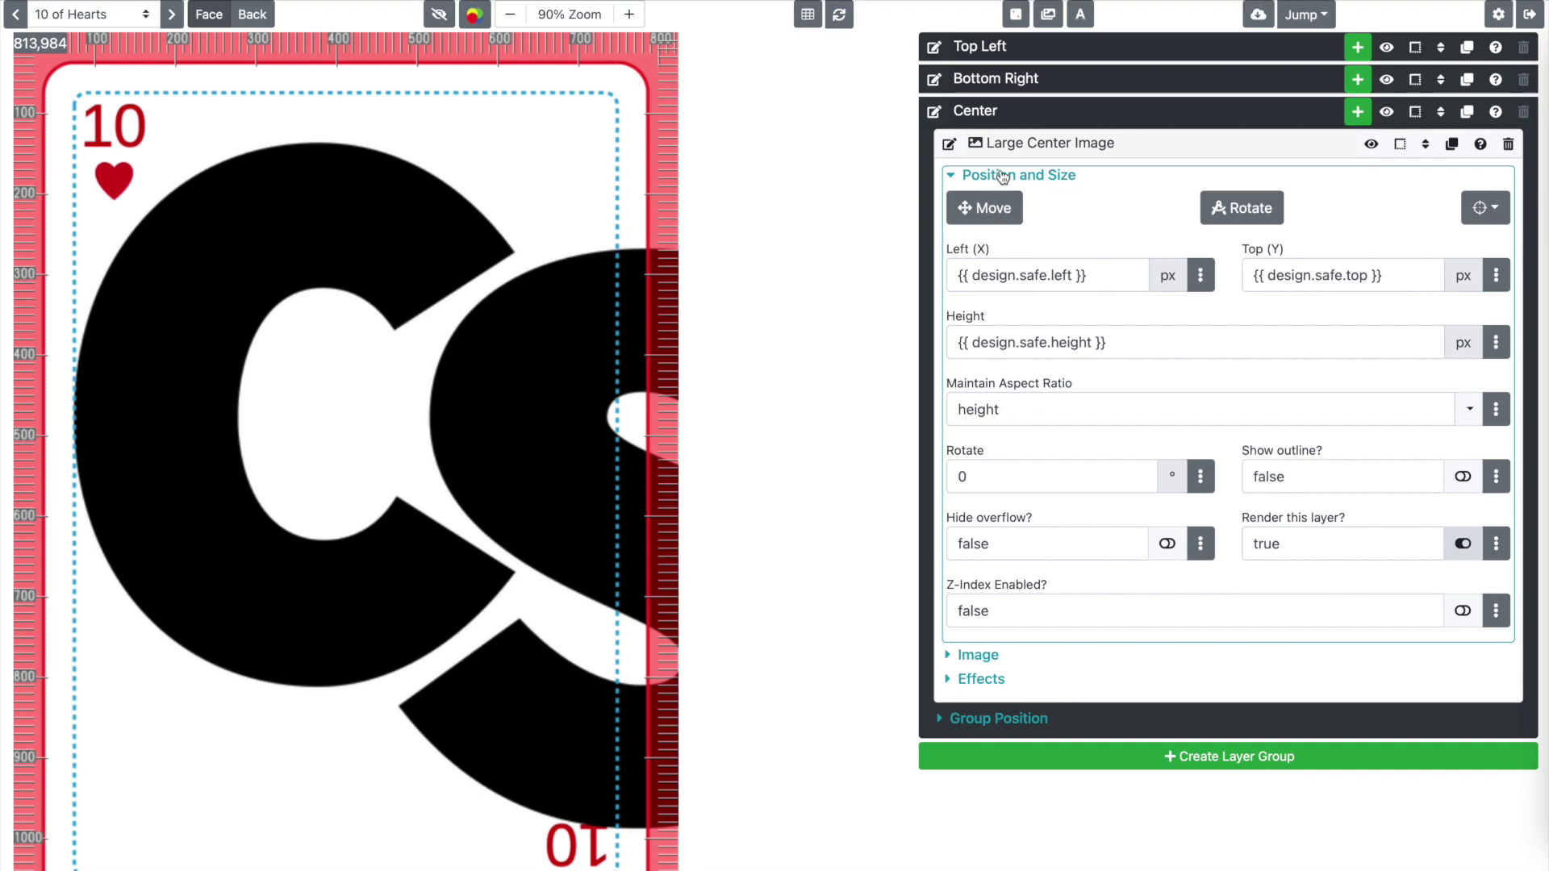
{"action": "left_click", "coordinate": [996, 176]}
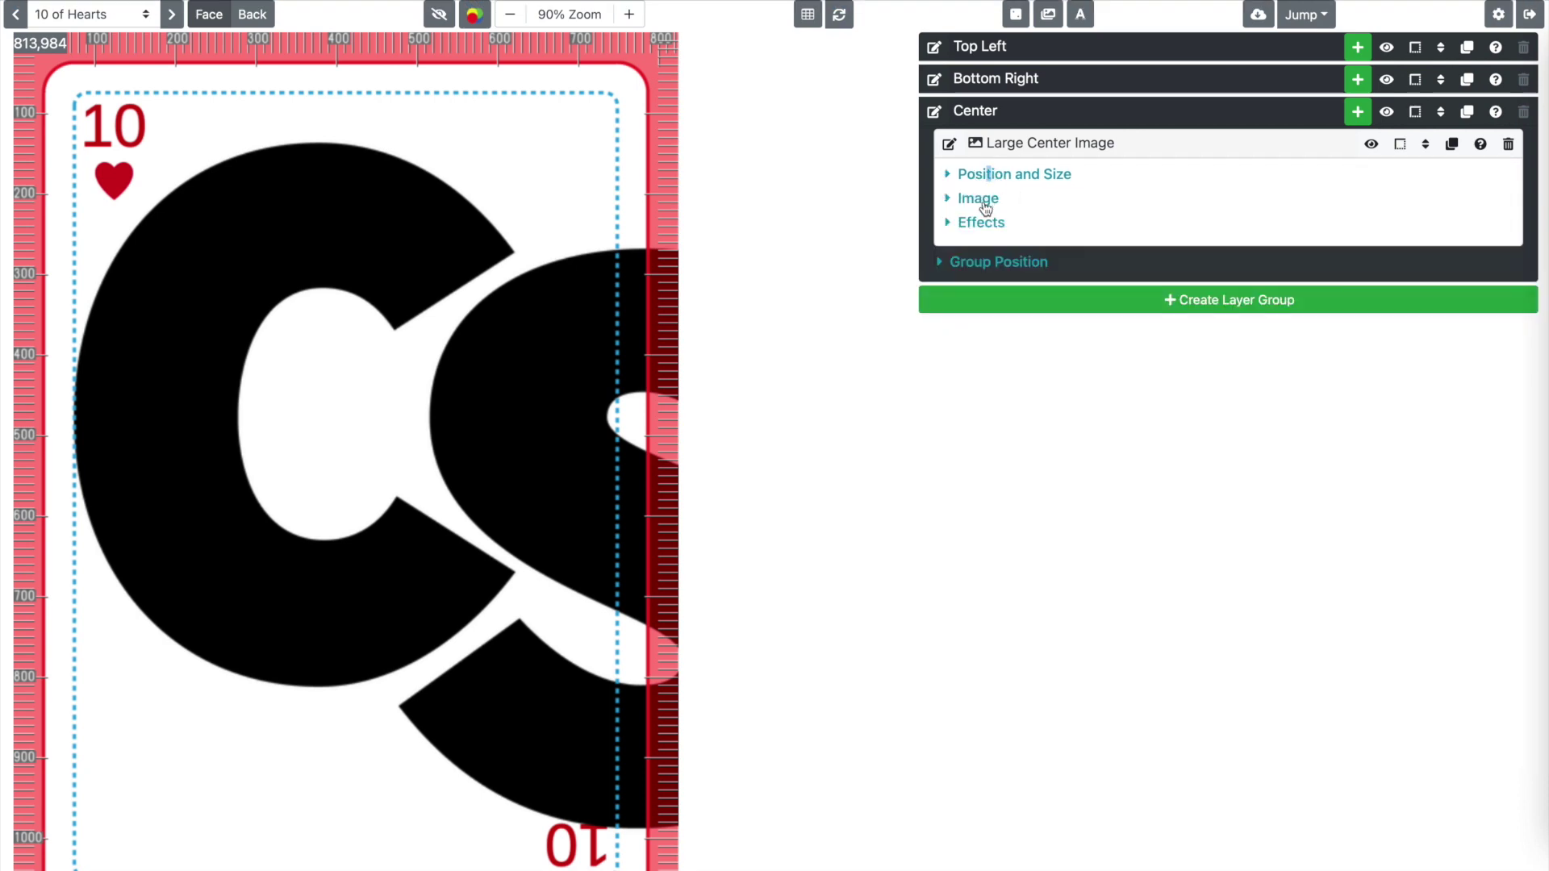
- Set the Large Center Image layer's image to the dataset value {{ row.image }}
{"action": "left_click", "coordinate": [982, 200]}
{"action": "left_click", "coordinate": [1200, 251]}
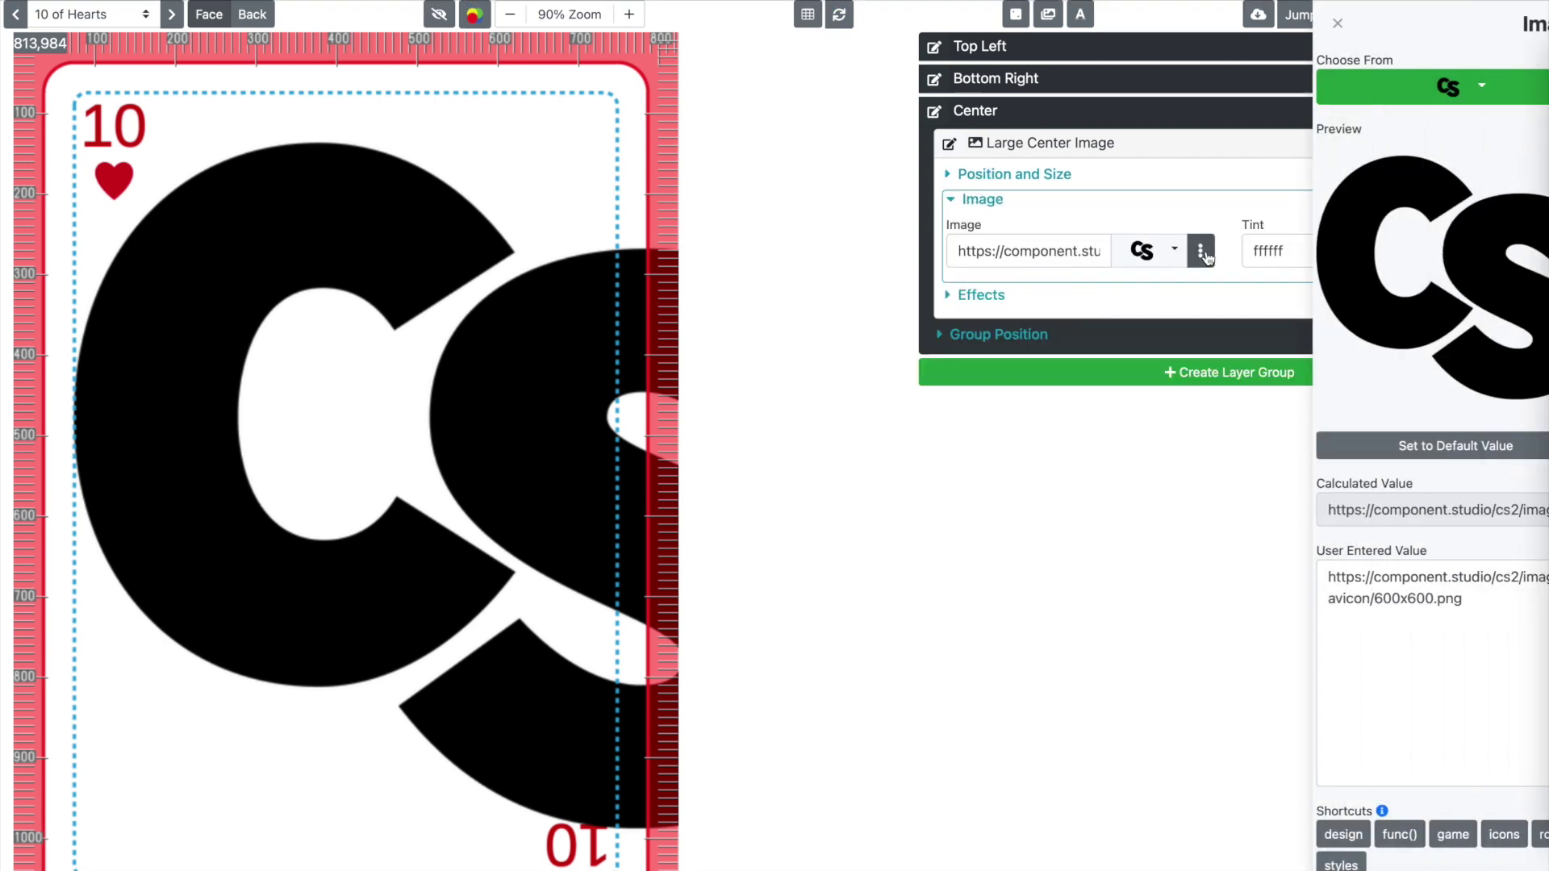
{"action": "left_click", "coordinate": [1502, 837]}
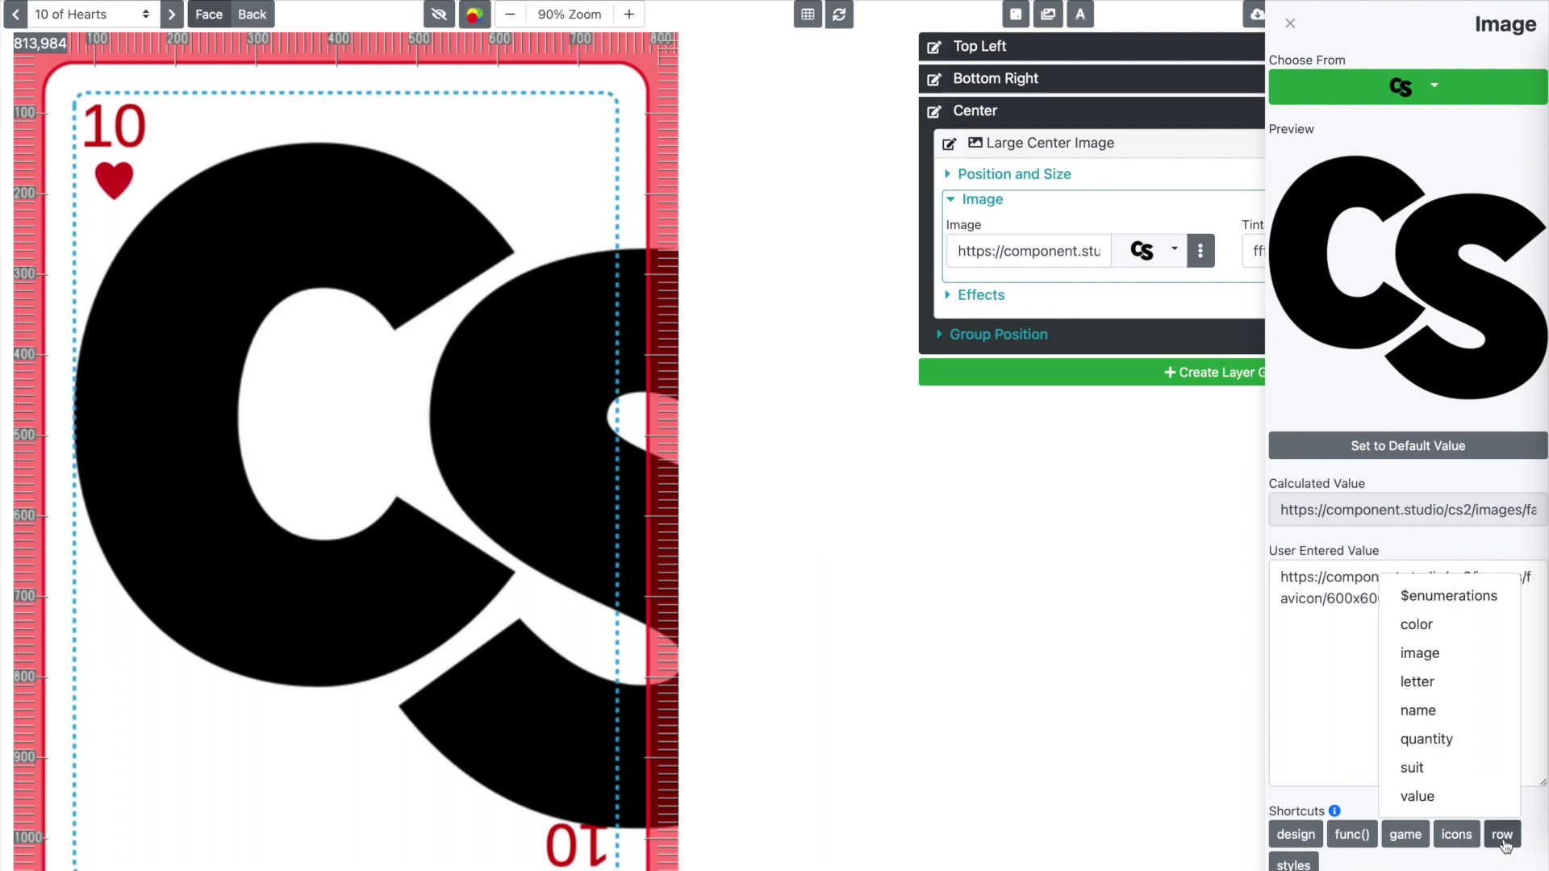
{"action": "left_click", "coordinate": [1422, 653]}
{"action": "left_click", "coordinate": [1426, 627]}
{"action": "key", "text": "ctrl+a"}
{"action": "type", "text": "{{ row.image }}"}
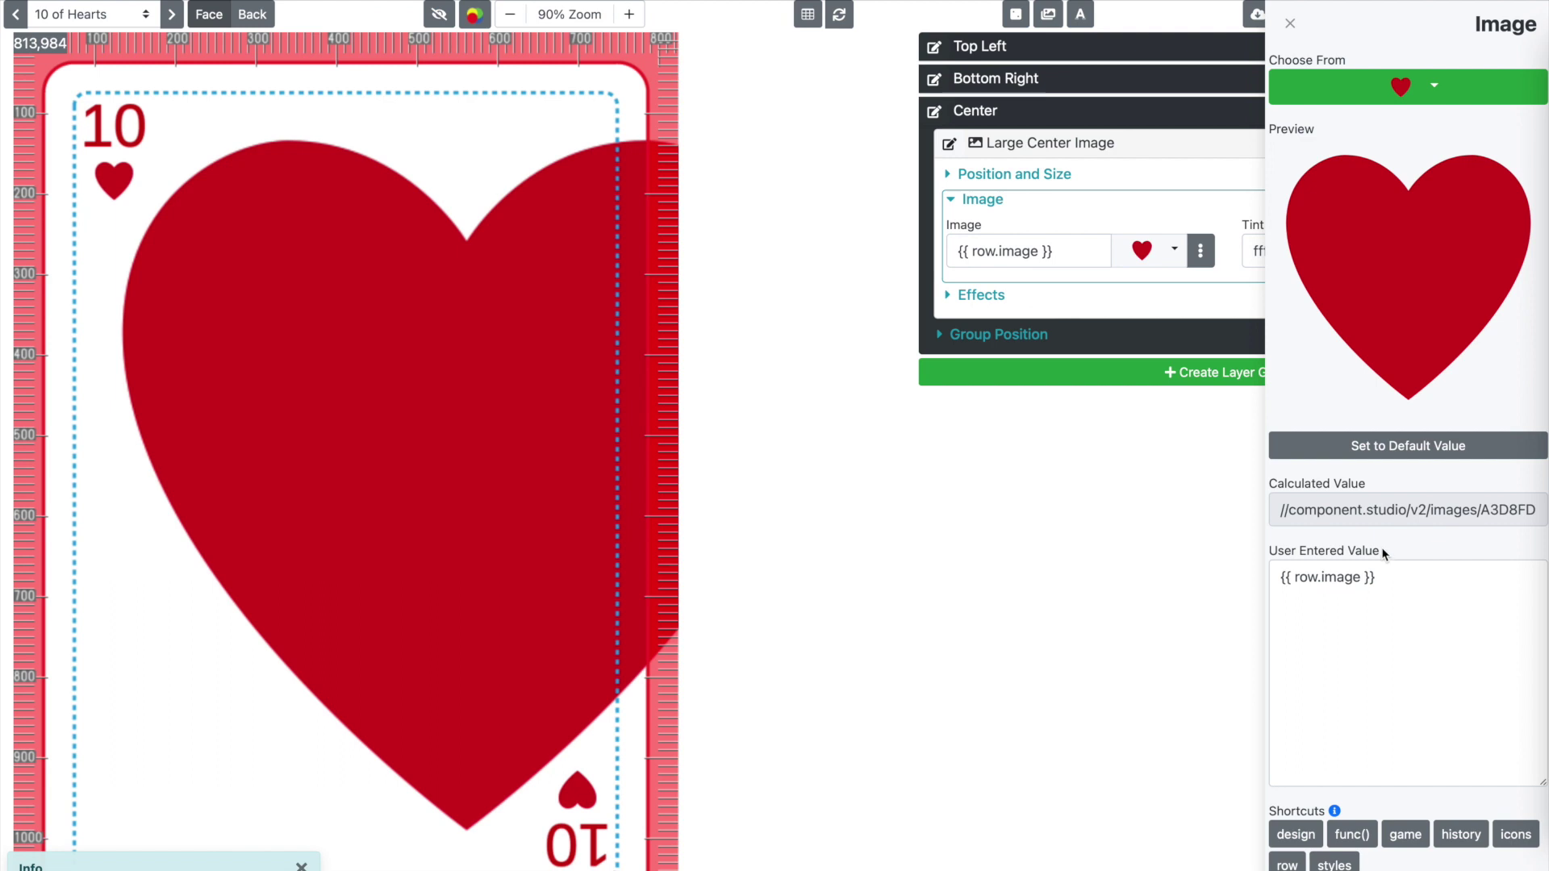
- Switch the previewed card to Jack of Hearts
{"action": "left_click", "coordinate": [119, 13]}
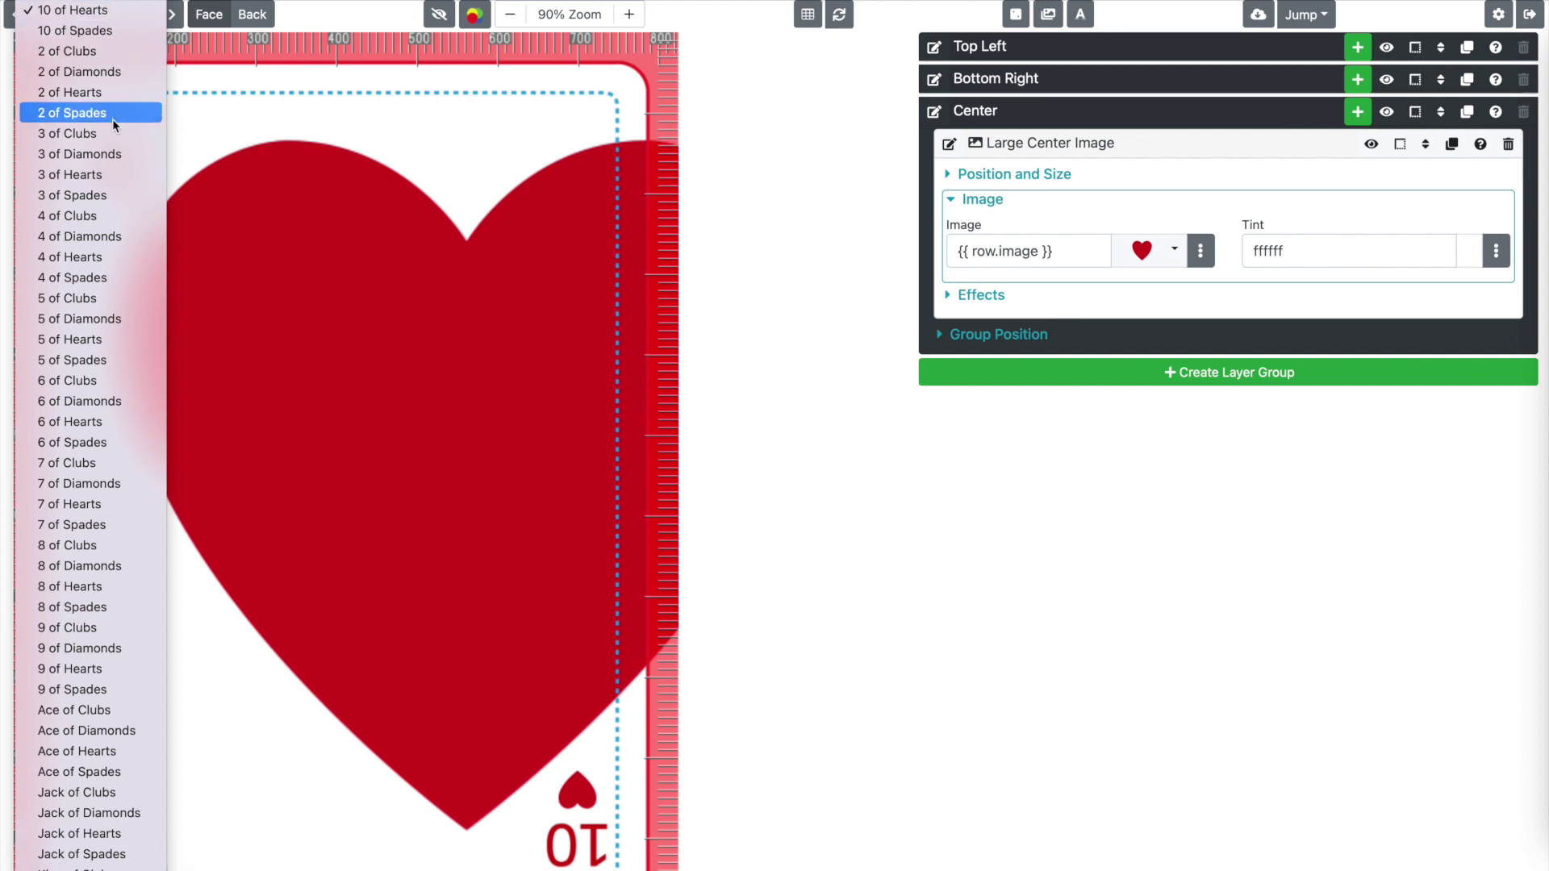
{"action": "scroll", "coordinate": [120, 525], "scroll_direction": "down", "scroll_amount": 1}
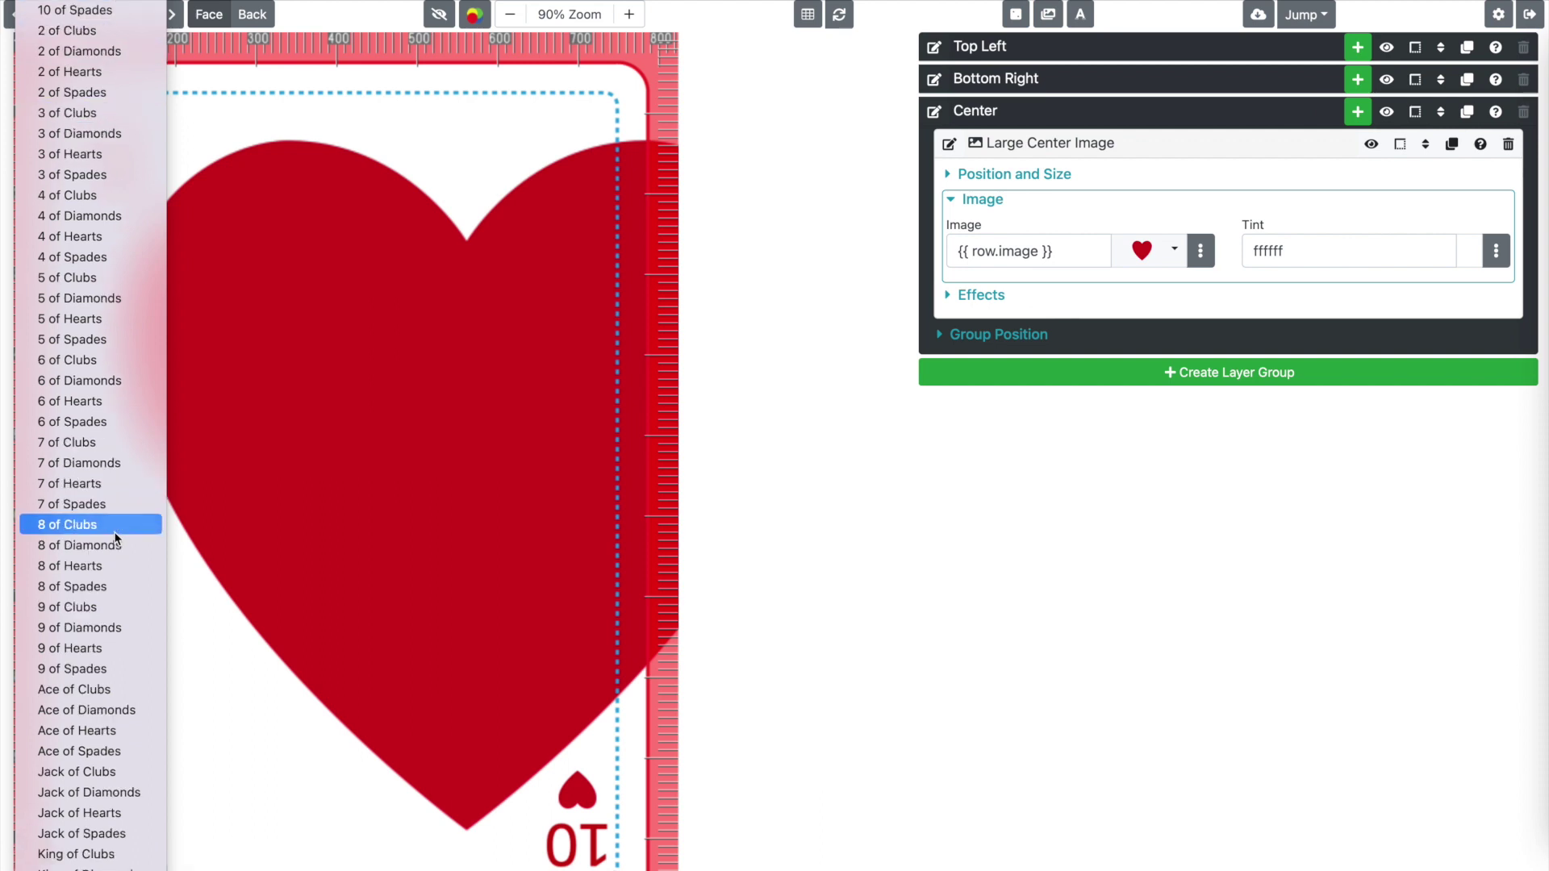
{"action": "left_click", "coordinate": [121, 814]}
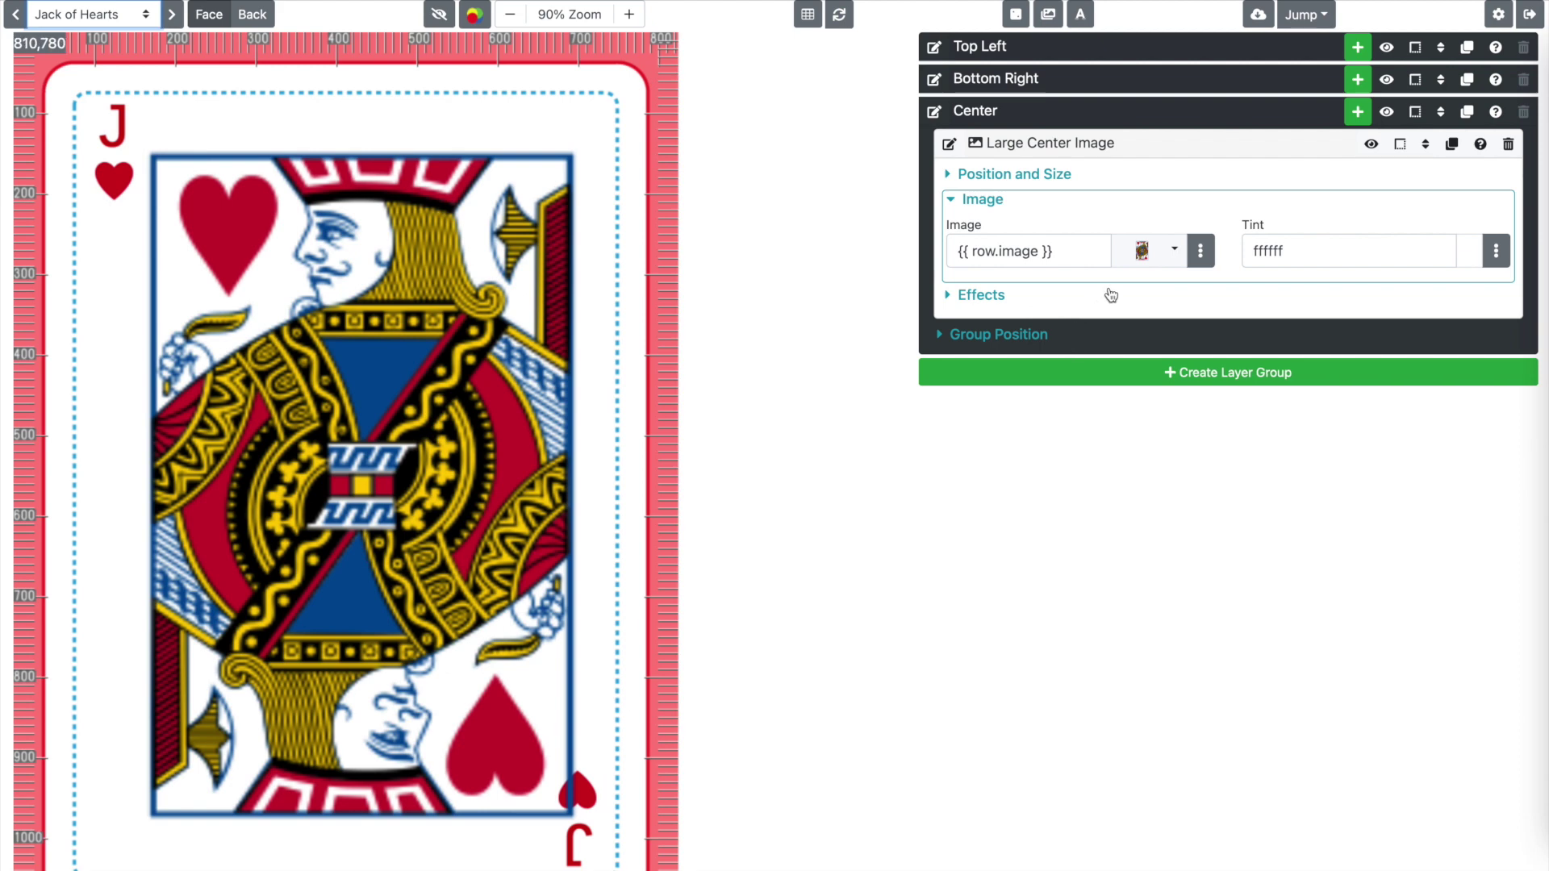
- Set the Large Center Image layer's aspect ratio to Proportional to Width
{"action": "left_click", "coordinate": [1049, 174]}
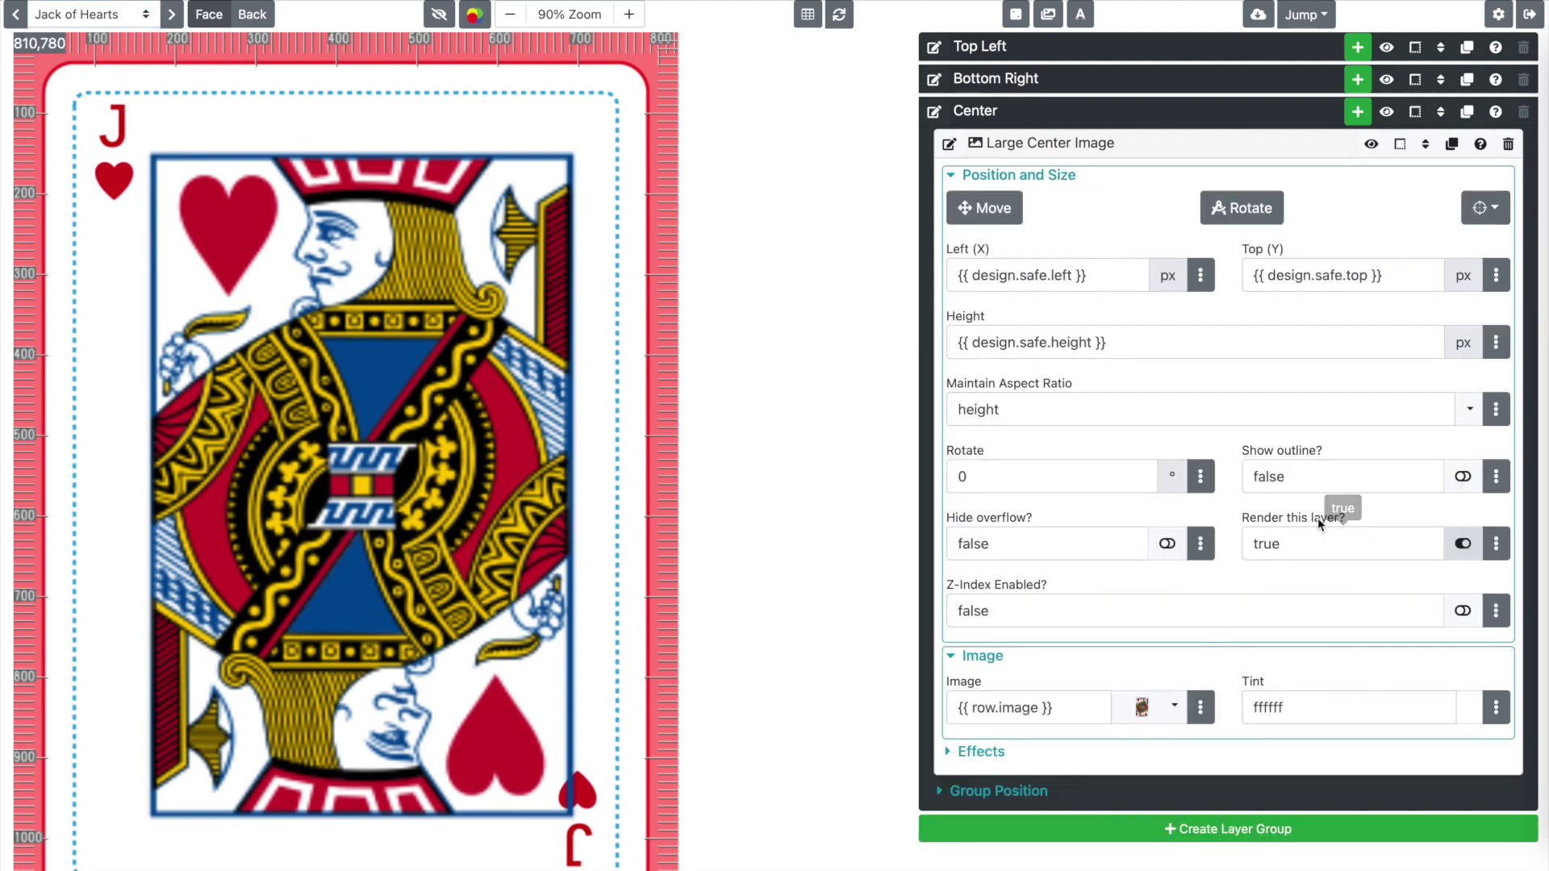
{"action": "left_click", "coordinate": [1470, 409]}
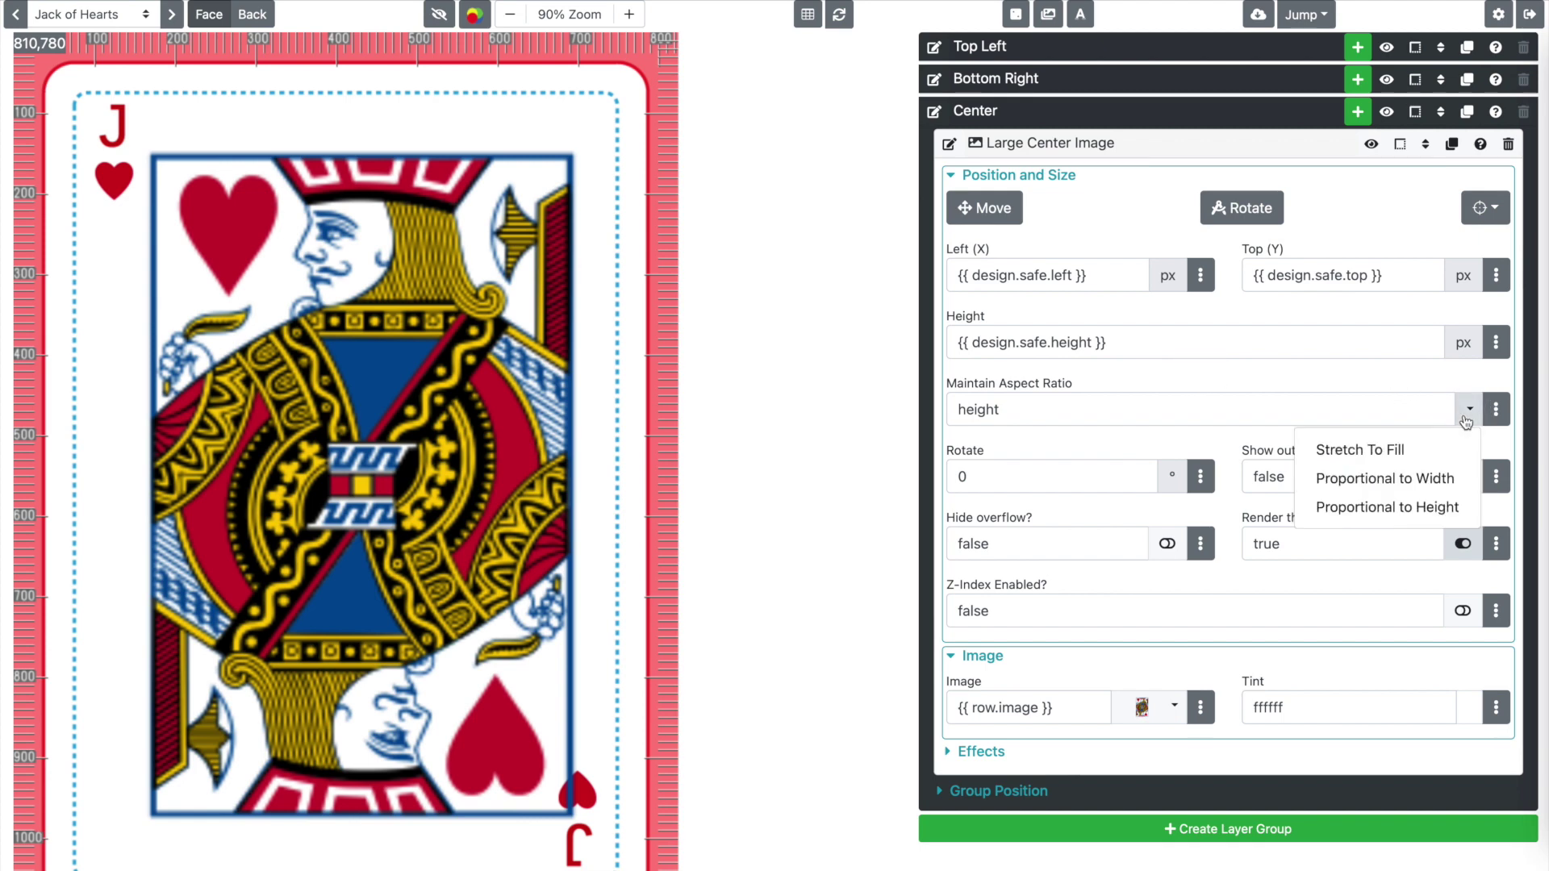
{"action": "left_click", "coordinate": [1448, 480]}
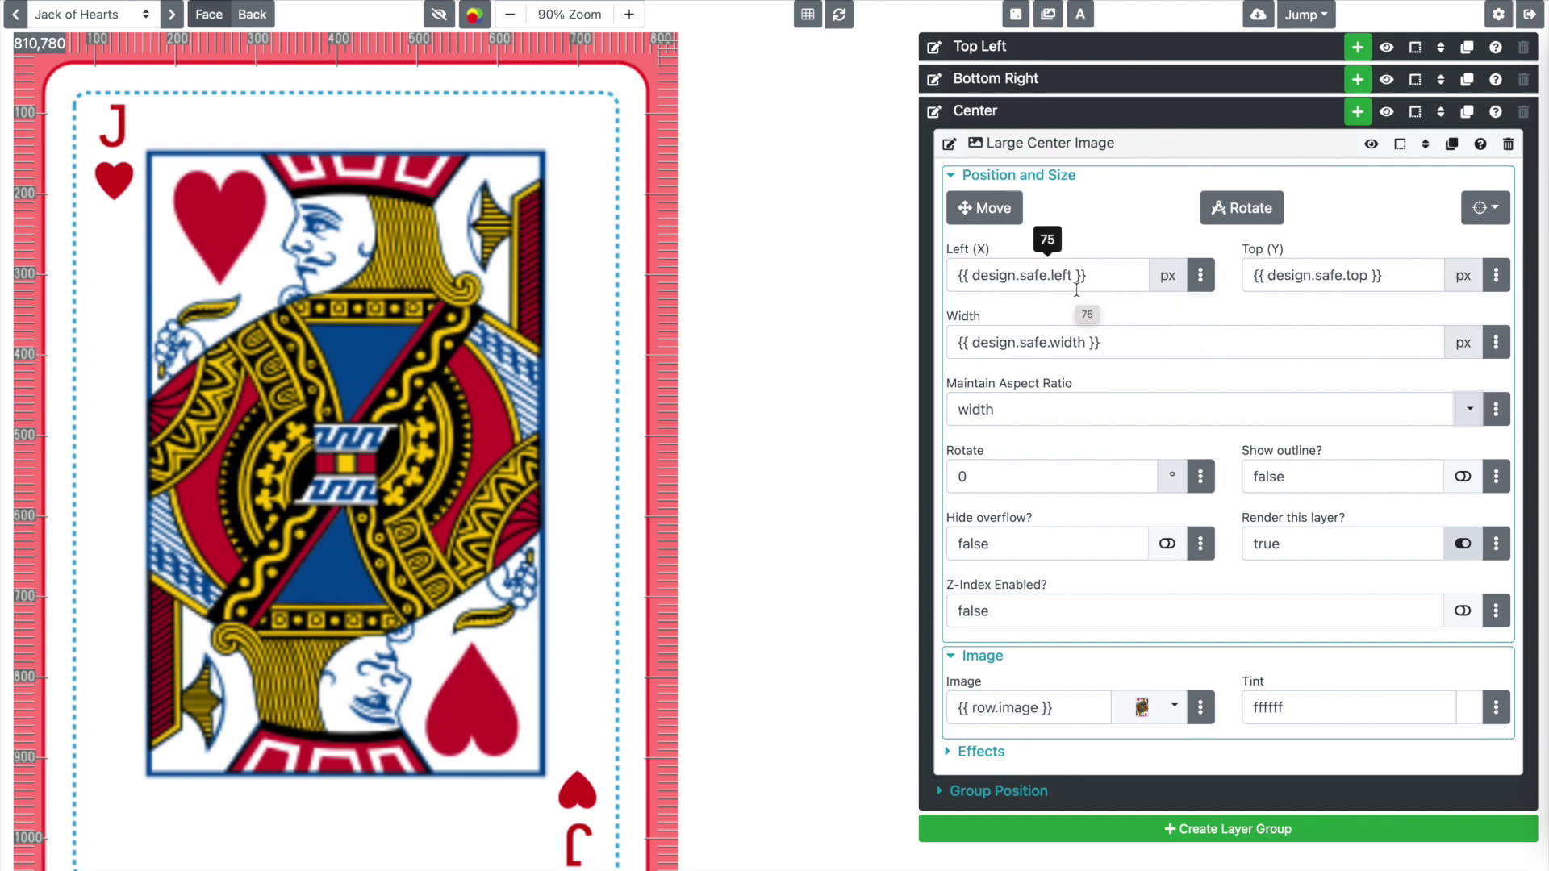
- Set the Large Center Image layer's Top (Y) position to {{ design.safe.top + 30 }}
{"action": "left_click", "coordinate": [1372, 275]}
{"action": "type", "text": "+ 20"}
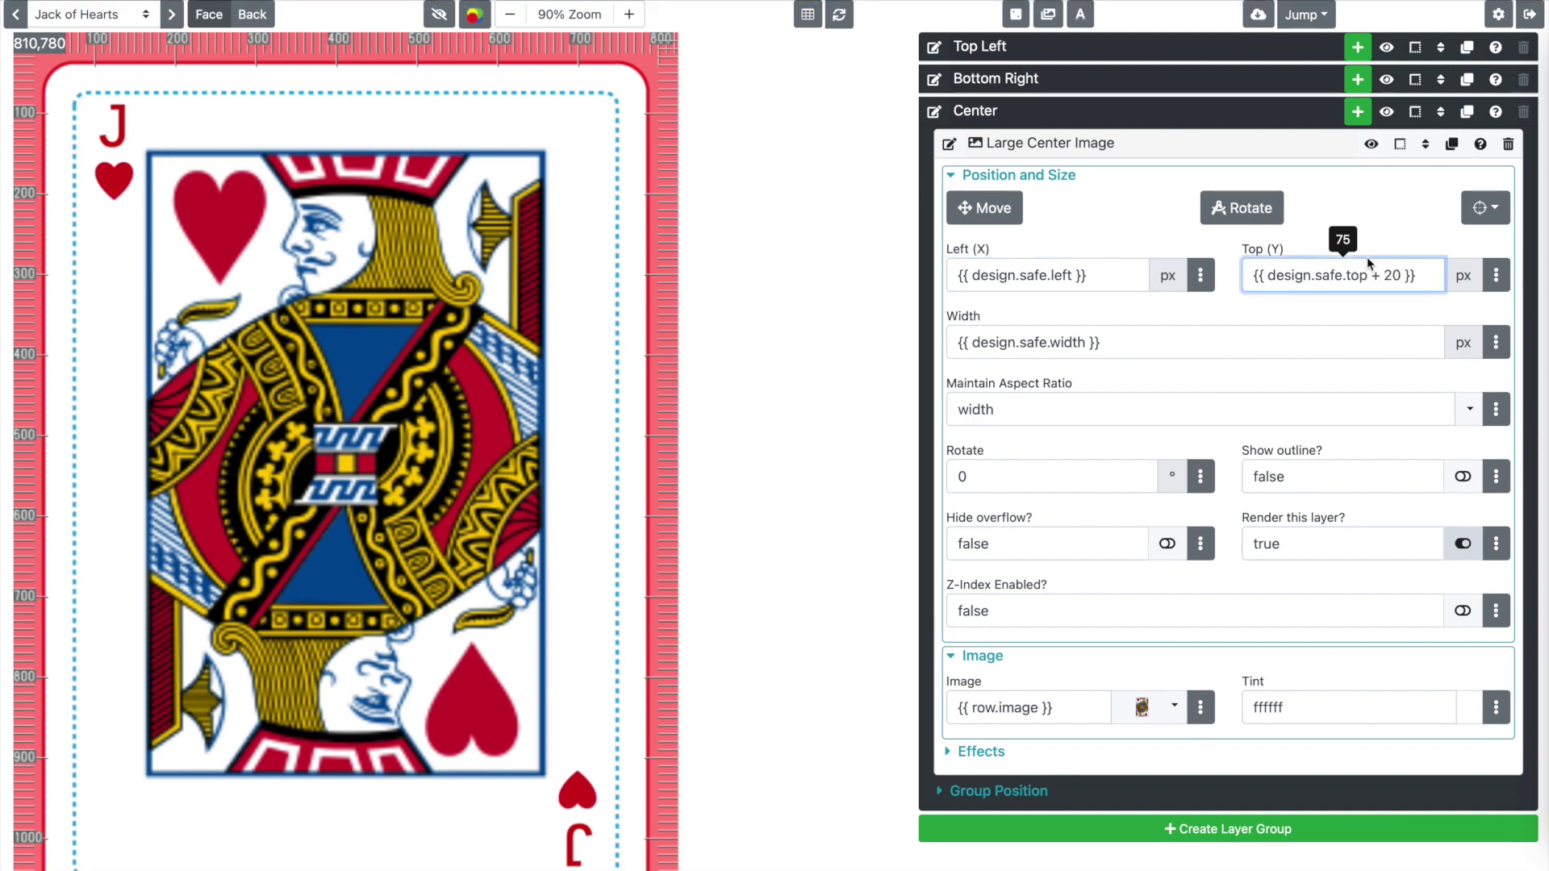
{"action": "key", "text": "Return"}
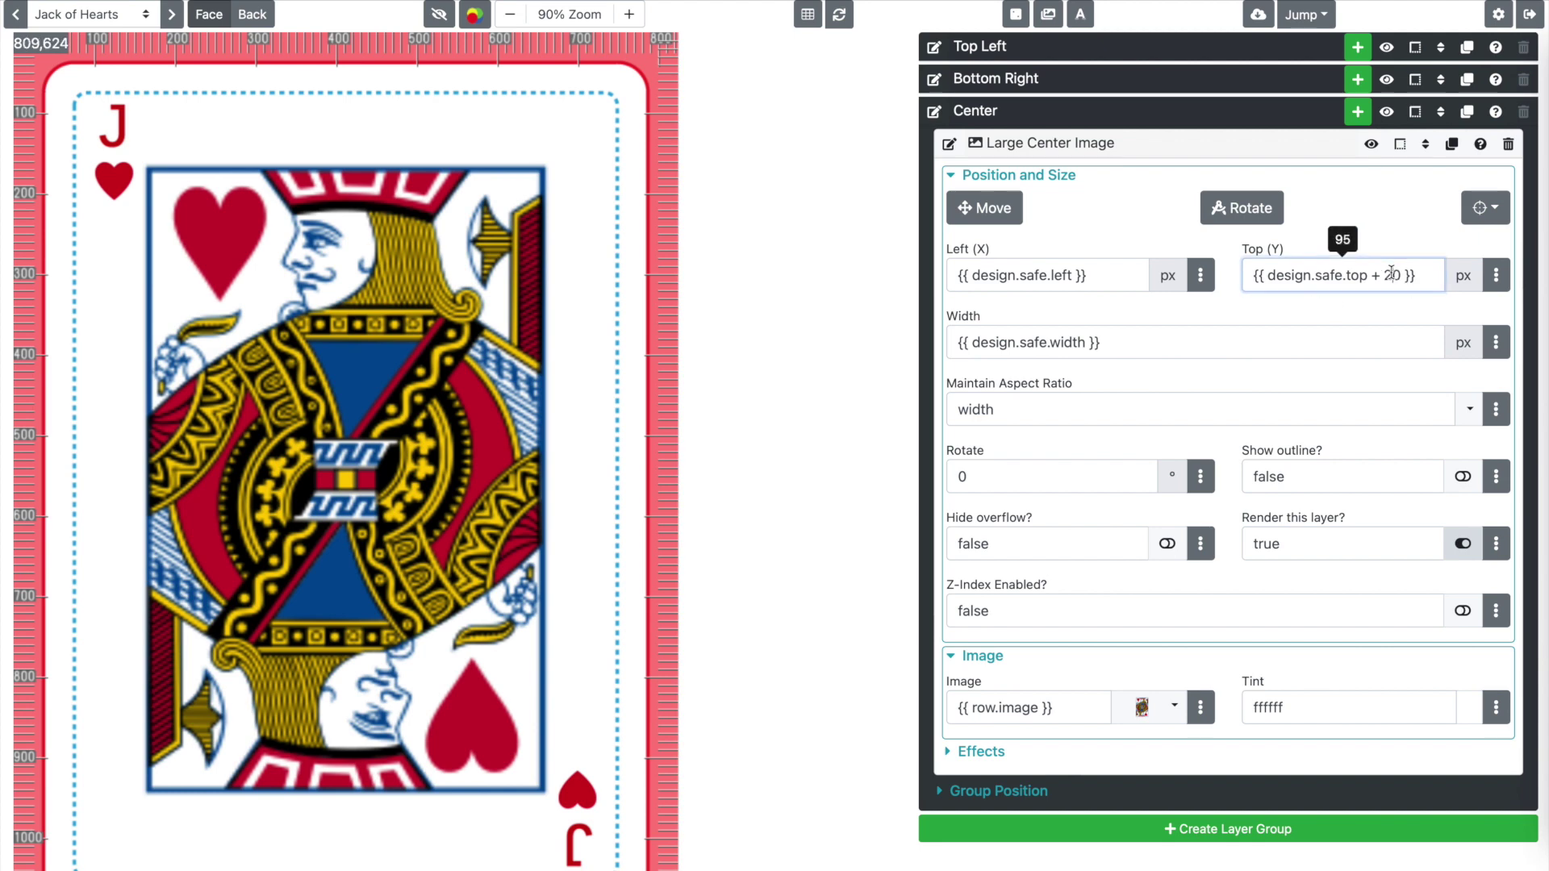
{"action": "left_click", "coordinate": [1391, 273]}
{"action": "key", "text": "BackSpace"}
{"action": "type", "text": "3"}
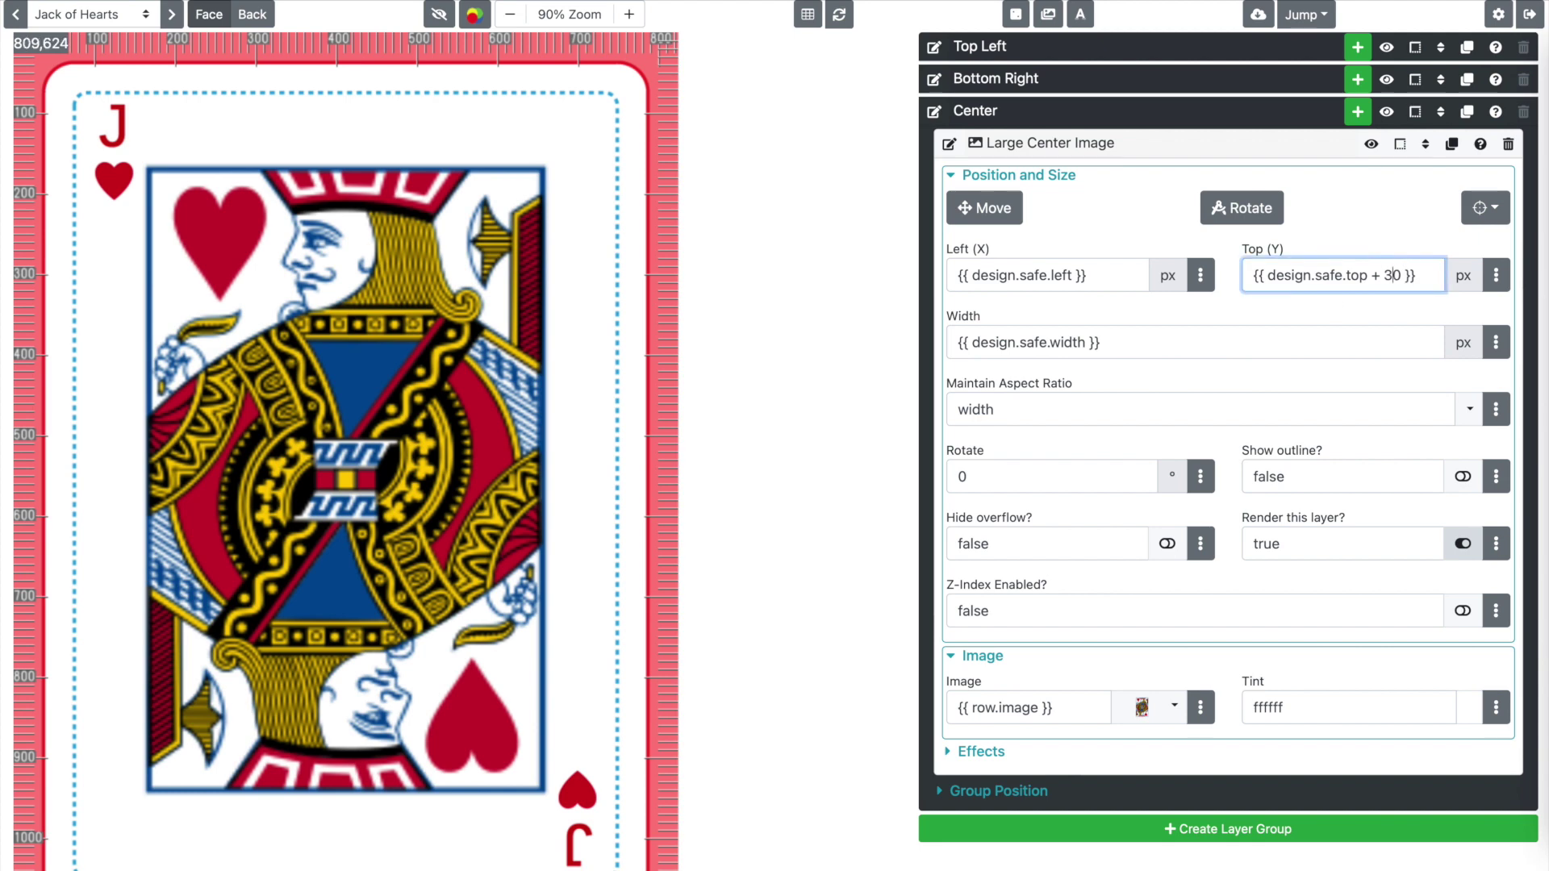
{"action": "left_click", "coordinate": [1412, 254]}
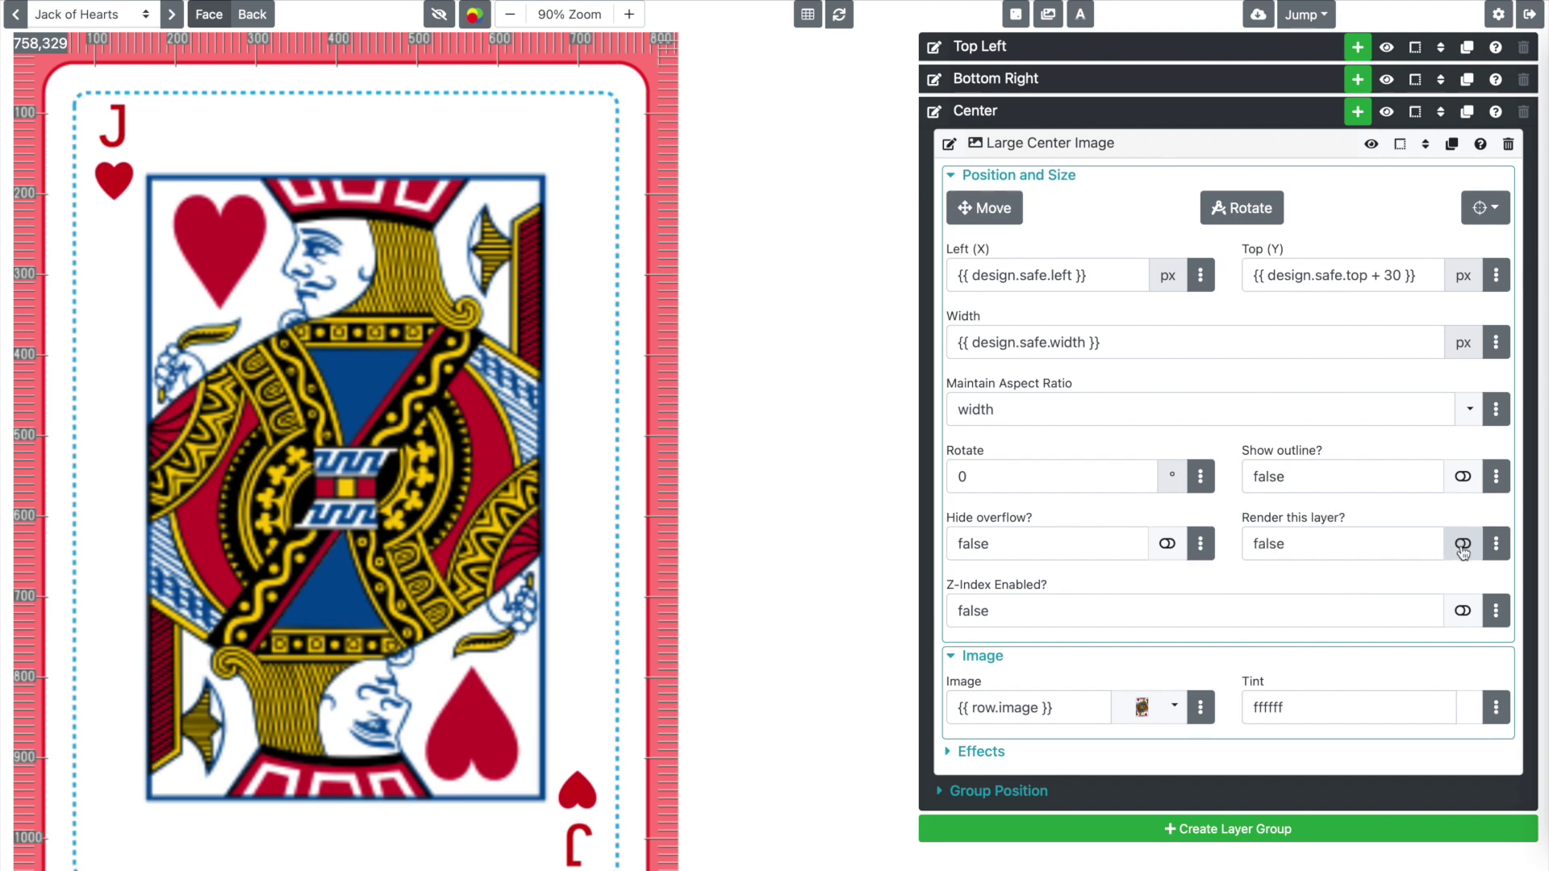
- Set the center image's render condition to {{ row.letter == 'K' or row.letter == 'Q' or row.letter == 'J' }}
{"action": "left_click", "coordinate": [1463, 543]}
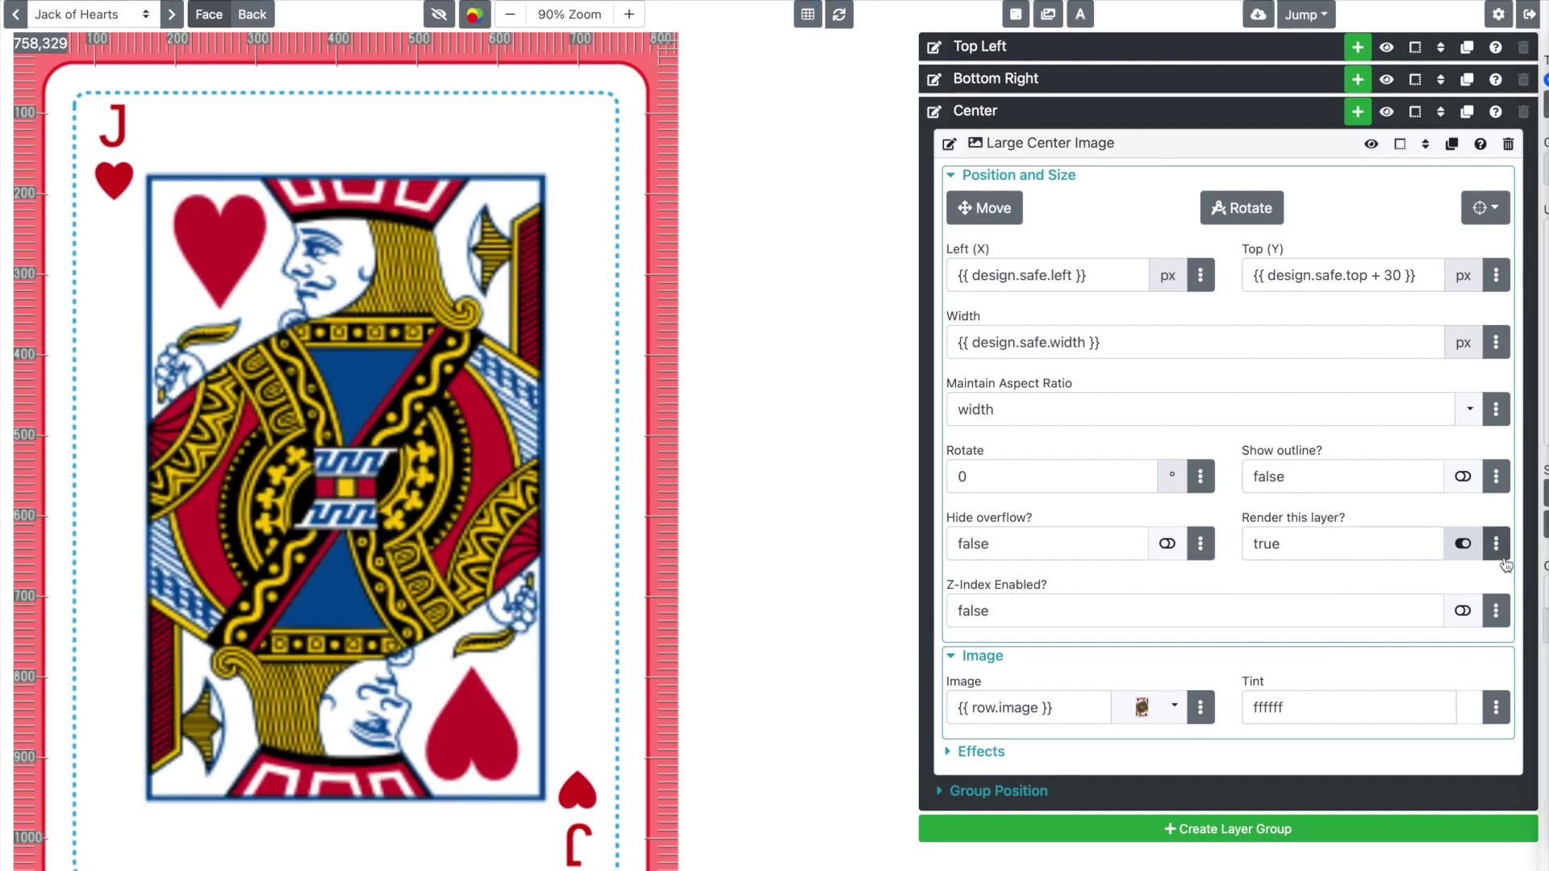
{"action": "left_click", "coordinate": [1497, 549]}
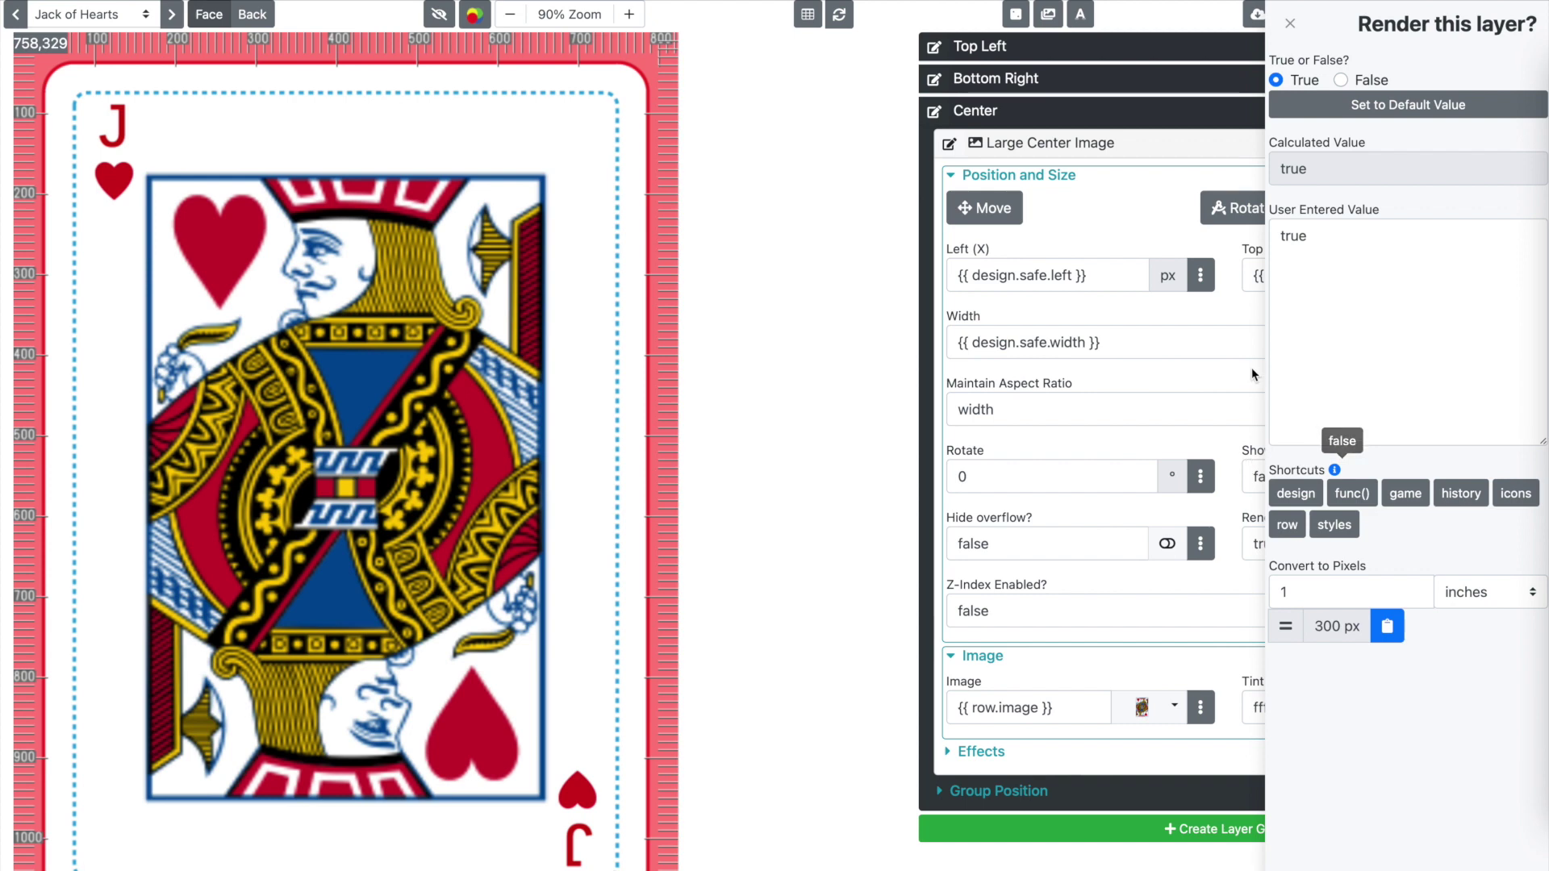
{"action": "left_click", "coordinate": [1315, 305]}
{"action": "type", "text": "{{"}
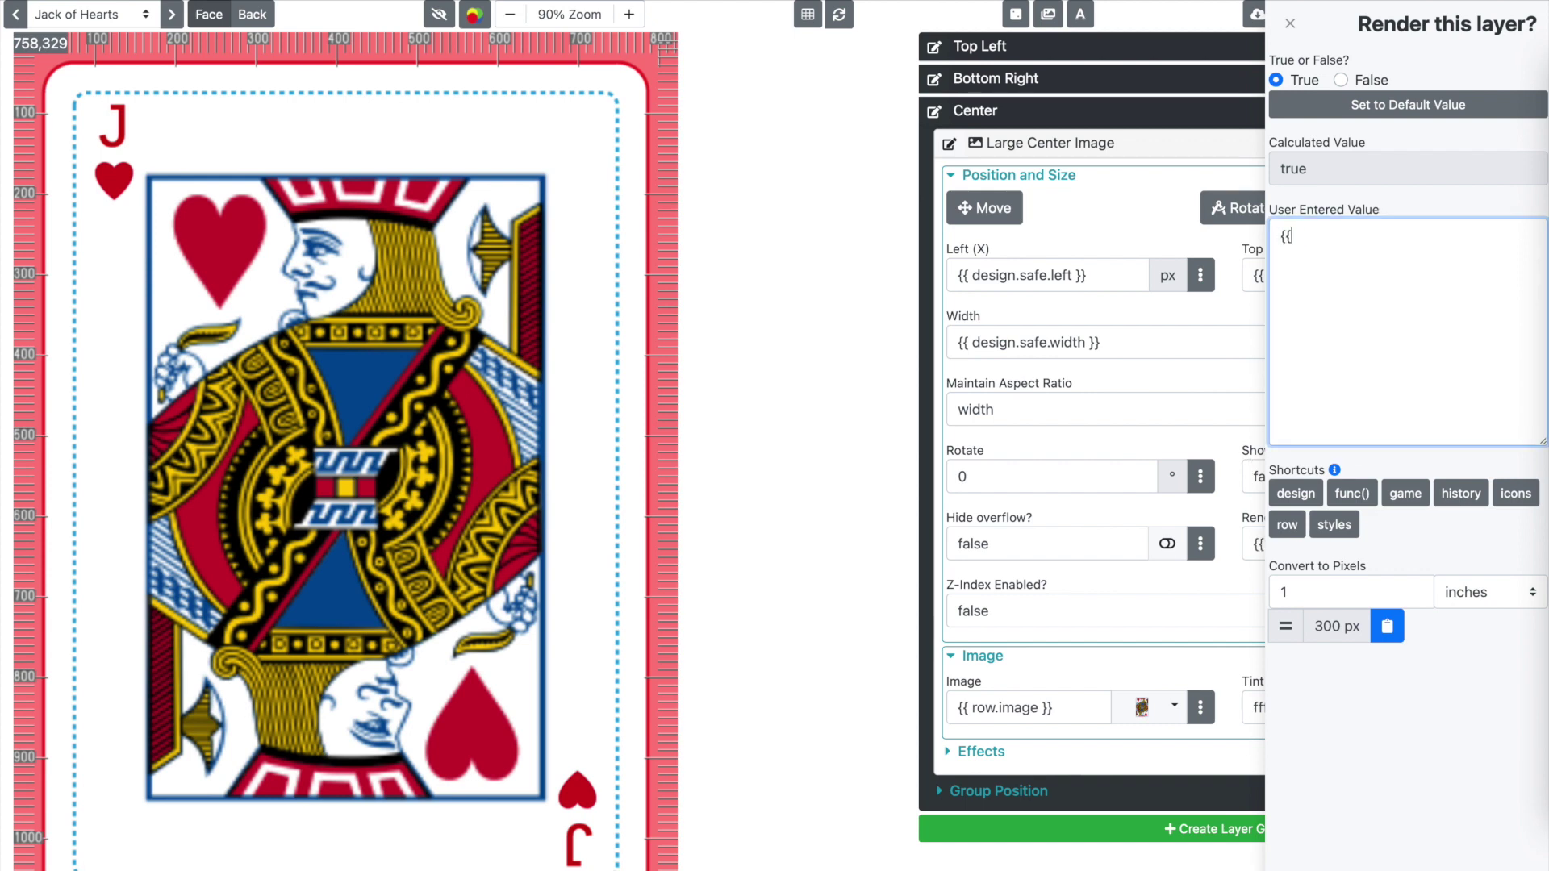
{"action": "type", "text": " row.letter == 'K' or row.letter = '"}
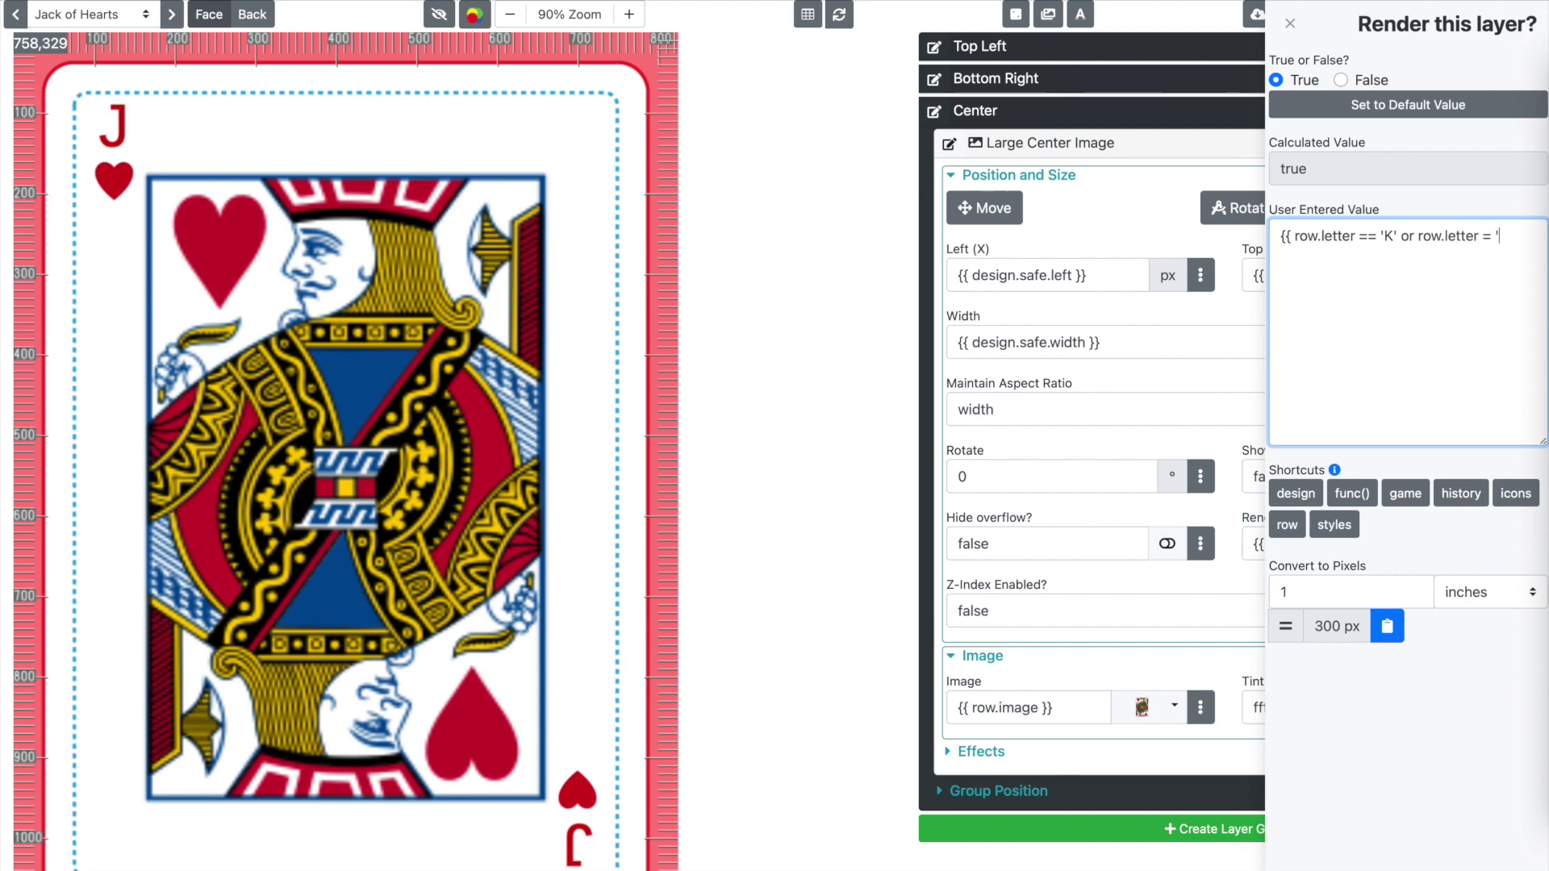
{"action": "type", "text": "Q' or row.letter == 'J' }}"}
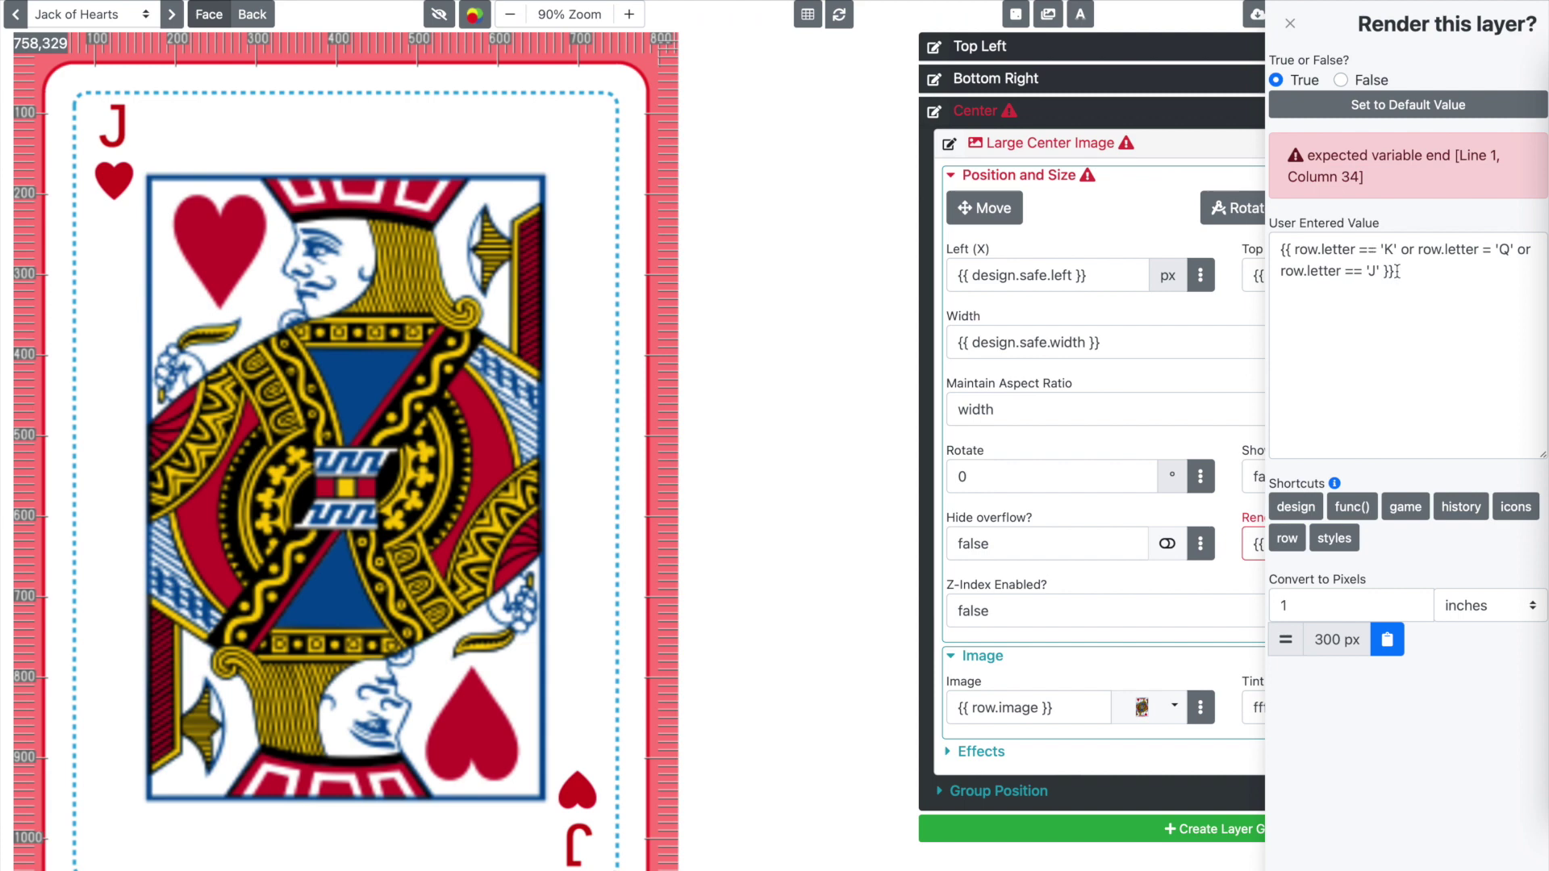
{"action": "left_click", "coordinate": [1350, 291]}
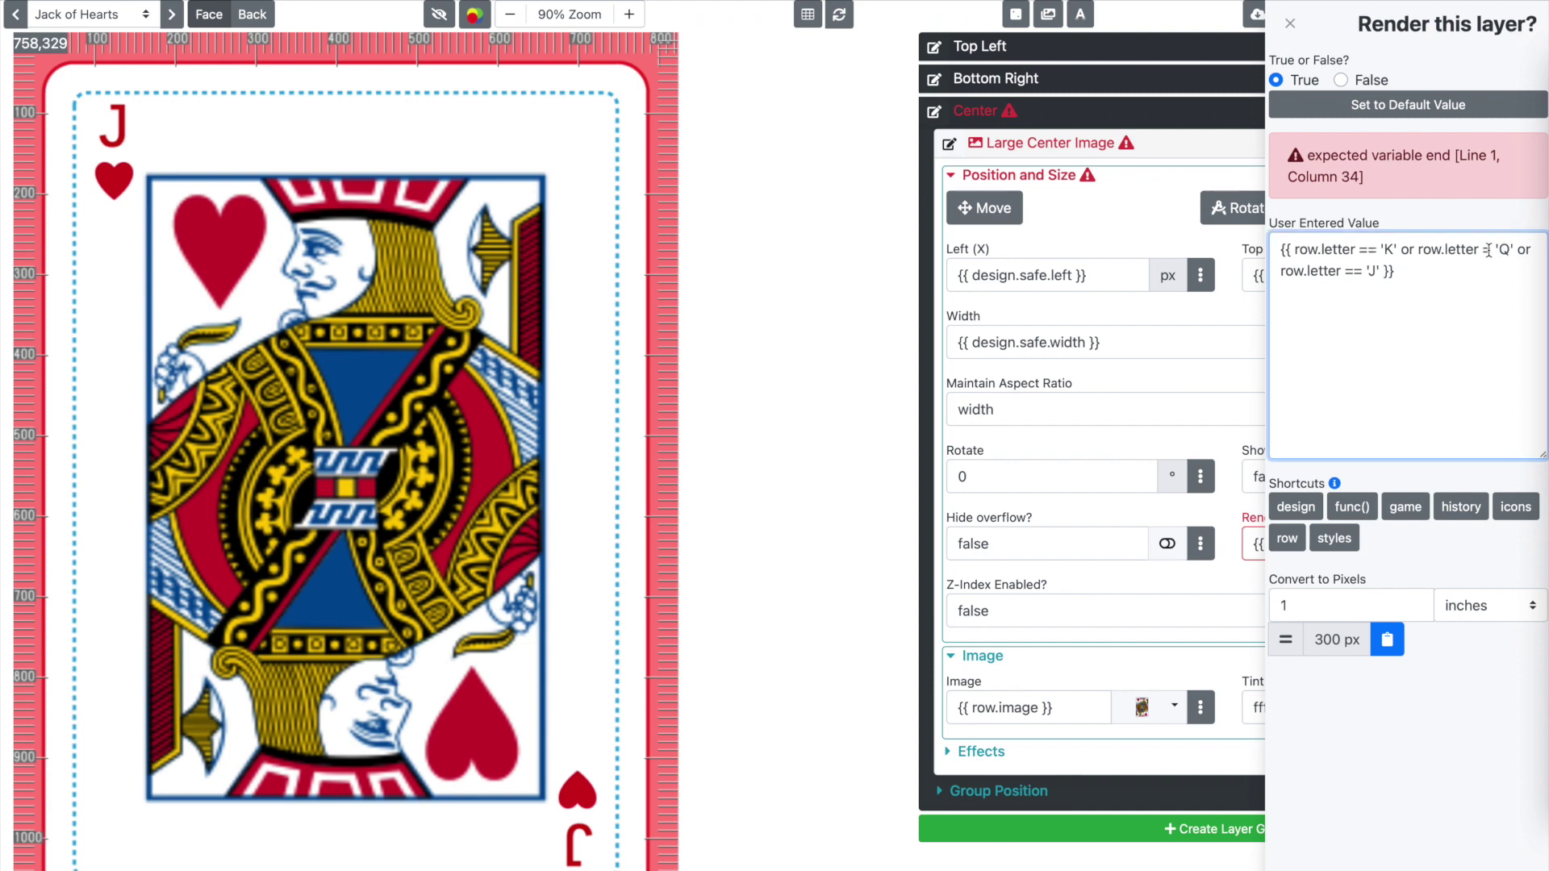
{"action": "left_click", "coordinate": [1492, 249]}
{"action": "type", "text": "="}
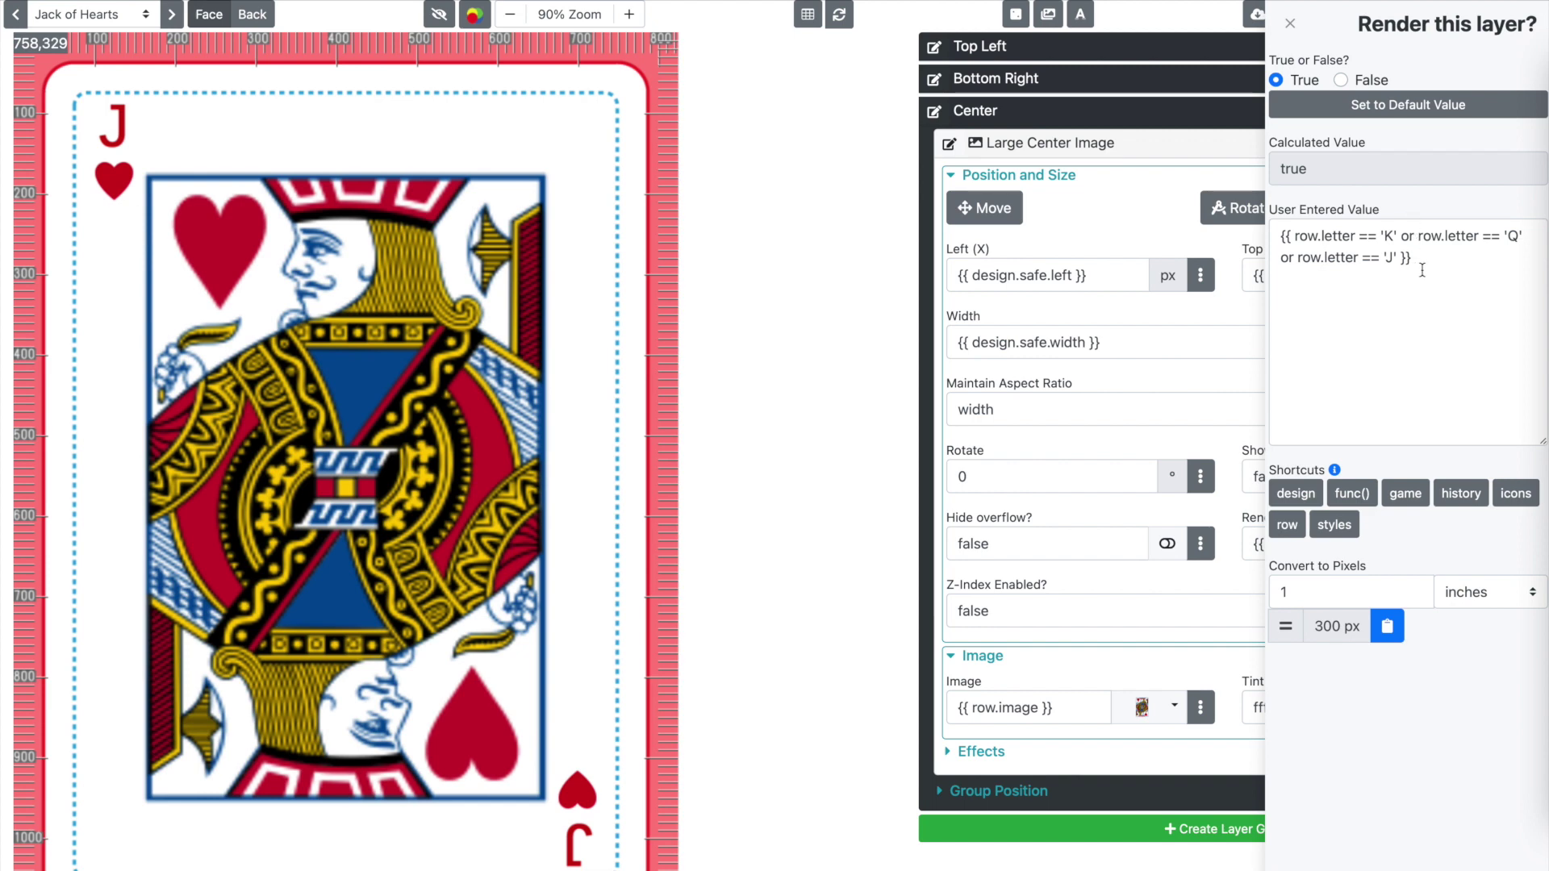
{"action": "left_click", "coordinate": [865, 345]}
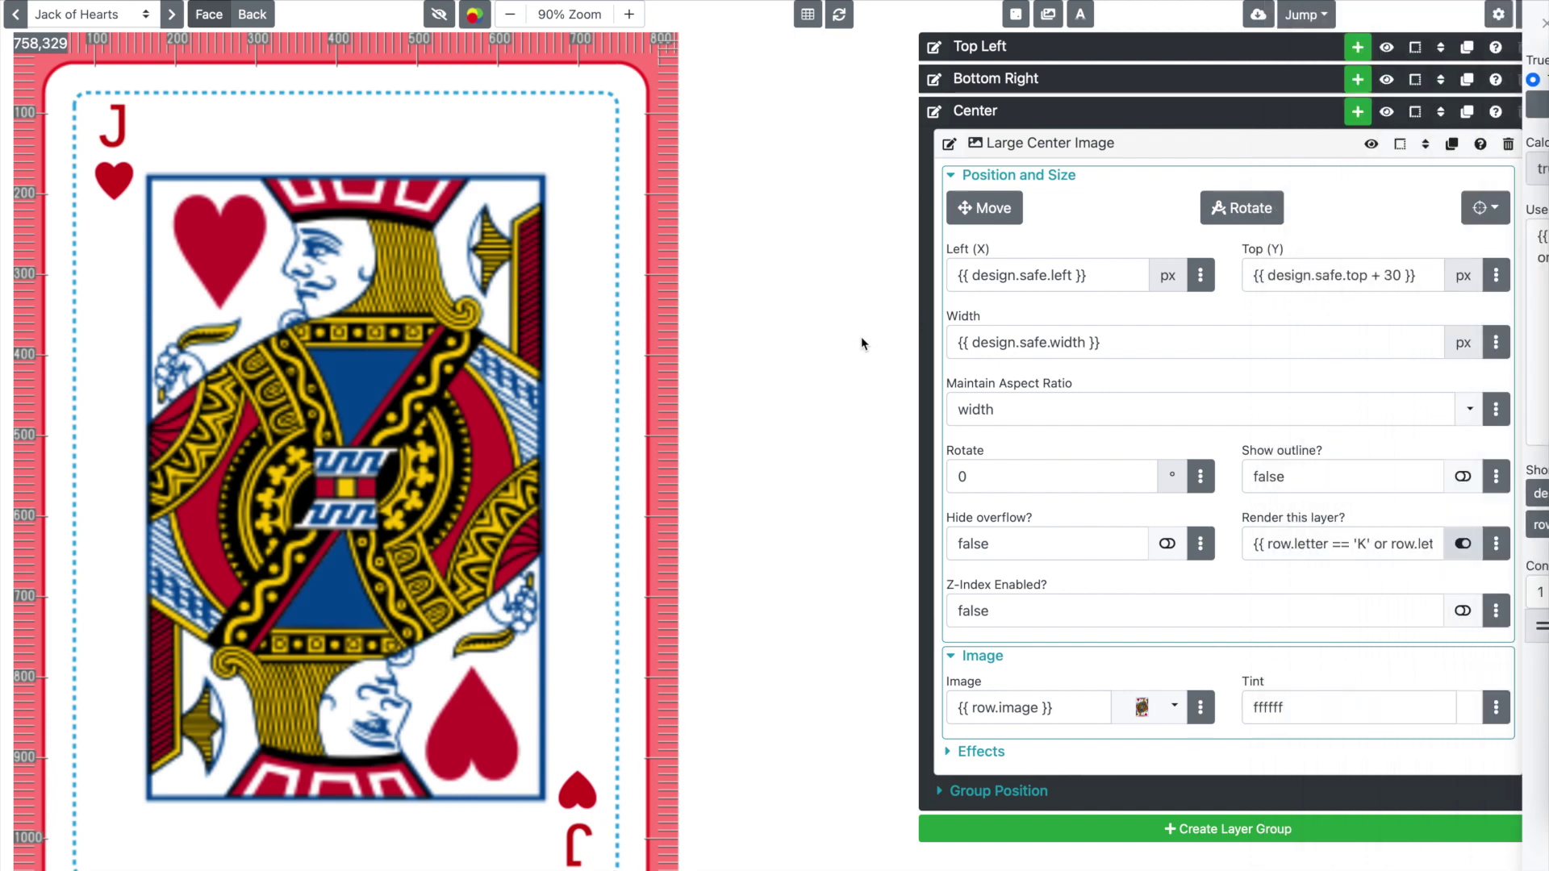
- Browse the deck's cards for a different one to preview with the render condition
{"action": "left_click", "coordinate": [121, 17]}
{"action": "scroll", "coordinate": [117, 20], "scroll_direction": "up", "scroll_amount": 5}
{"action": "scroll", "coordinate": [81, 48], "scroll_direction": "up", "scroll_amount": 1}
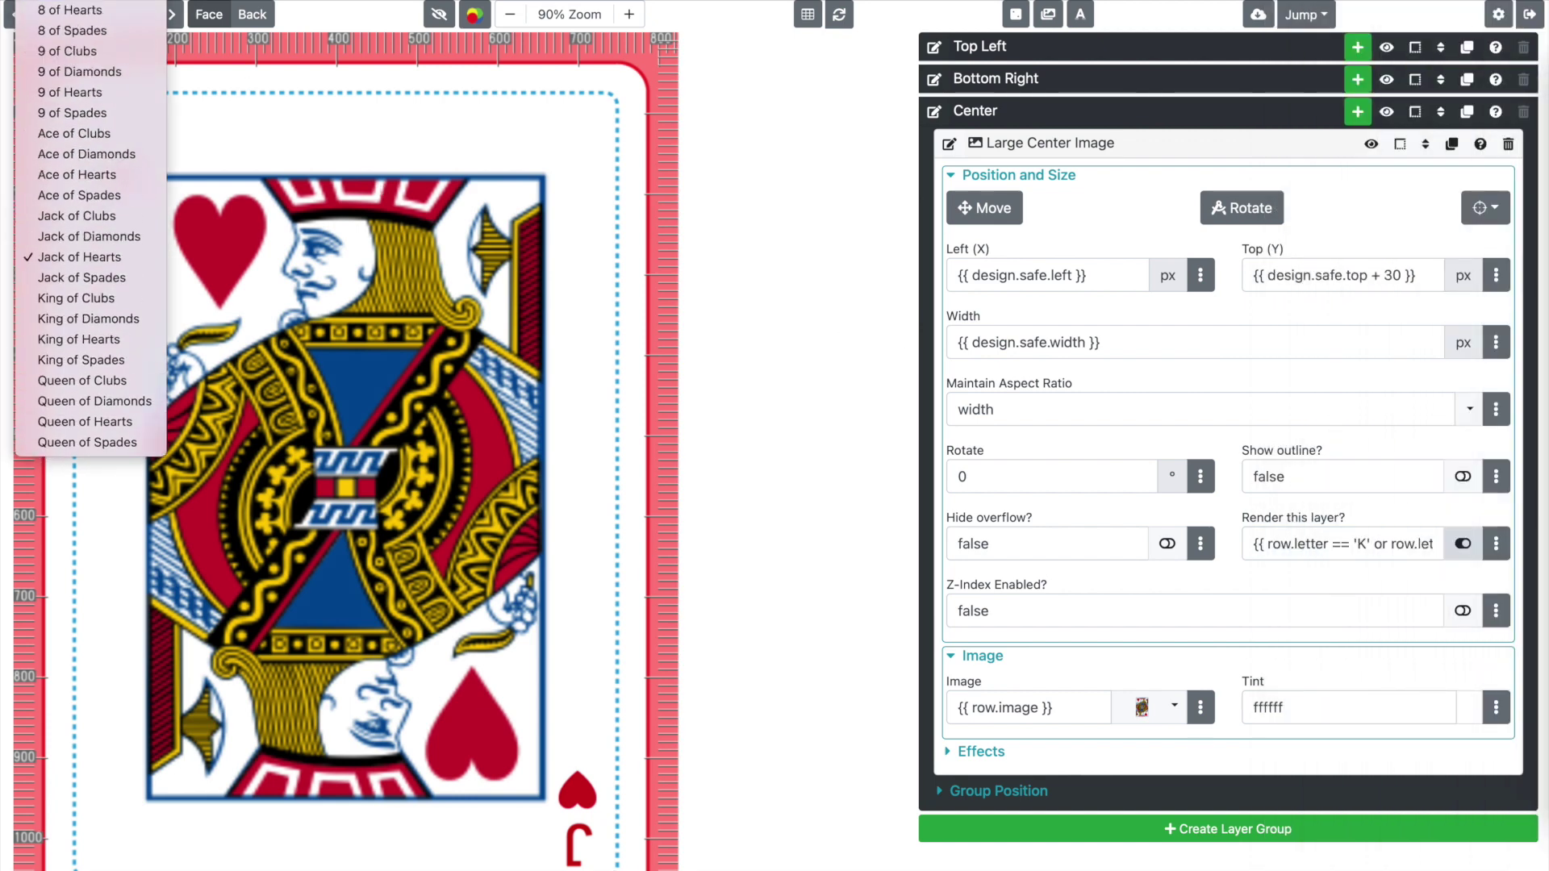
- Preview the 8 of Spades and the Jack of Spades to compare how the large center image renders
{"action": "left_click", "coordinate": [72, 31]}
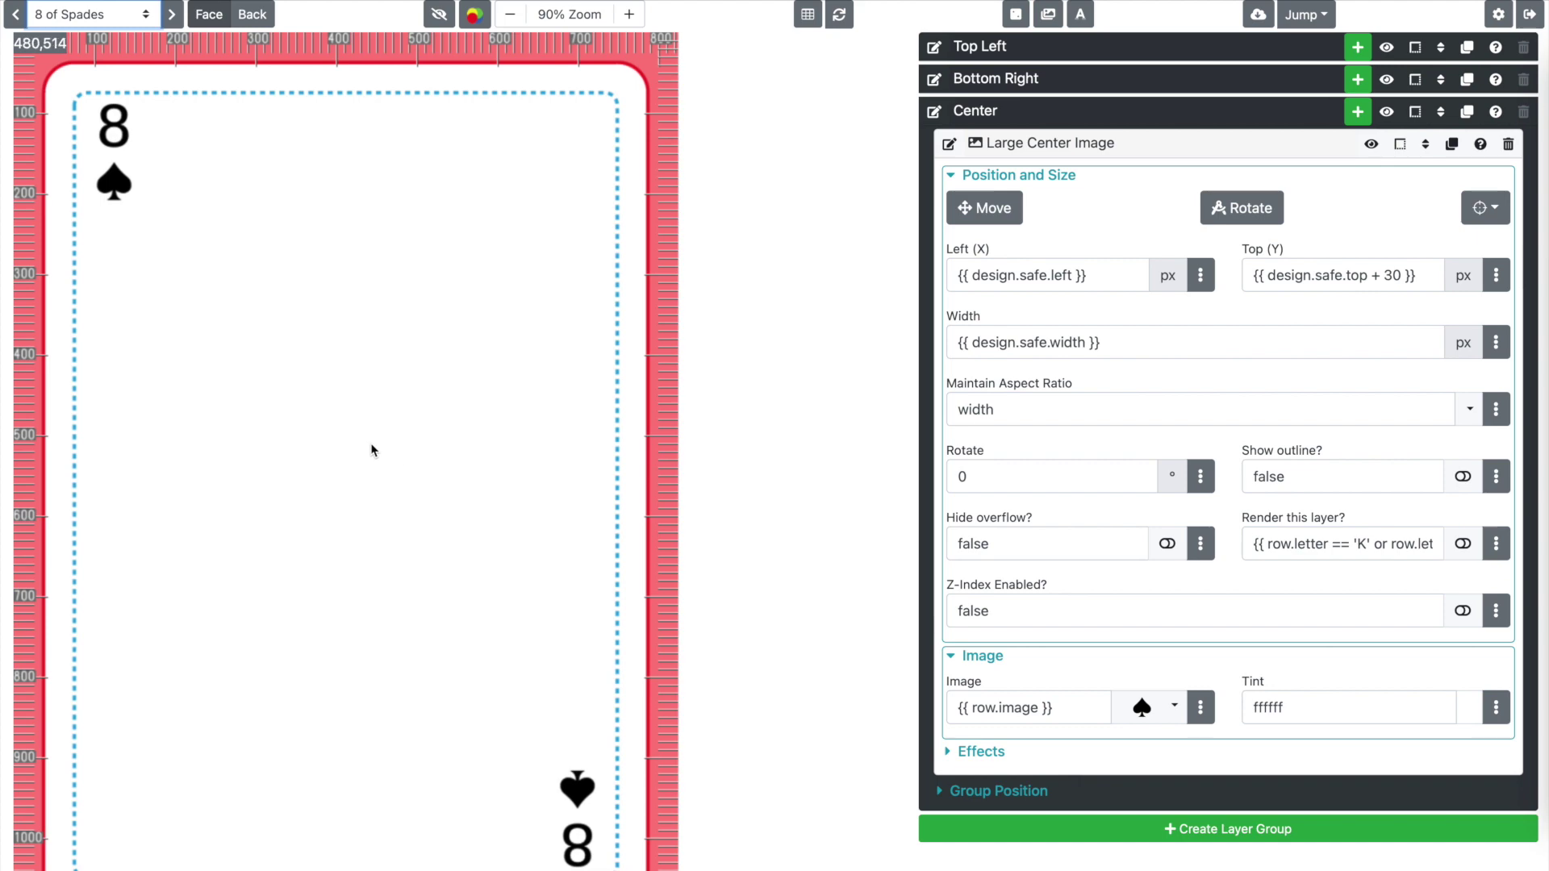
{"action": "left_click", "coordinate": [121, 16]}
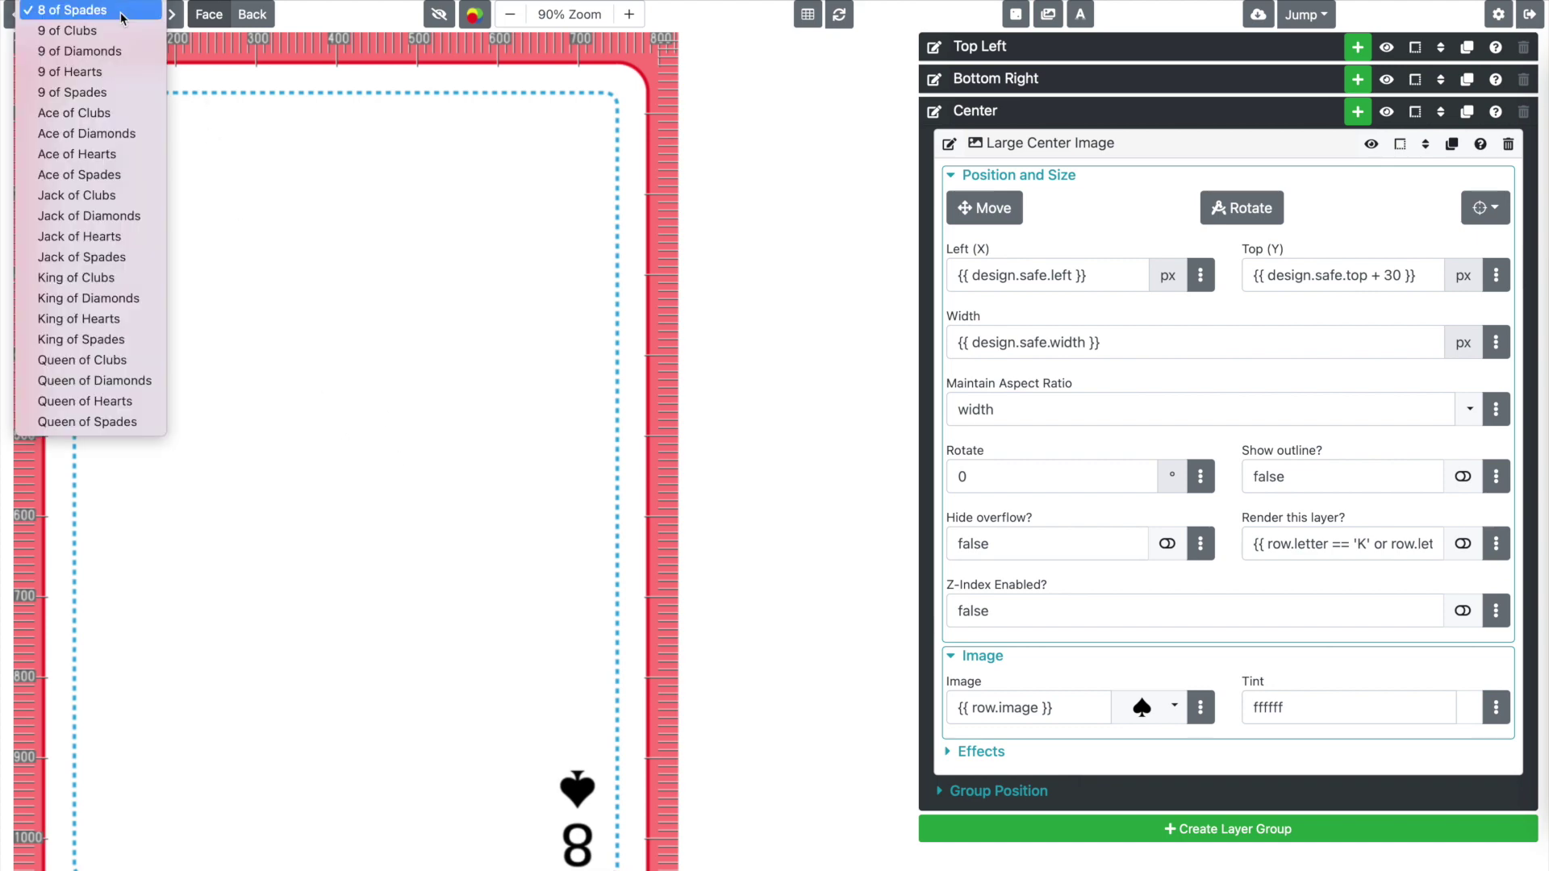
{"action": "left_click", "coordinate": [146, 259]}
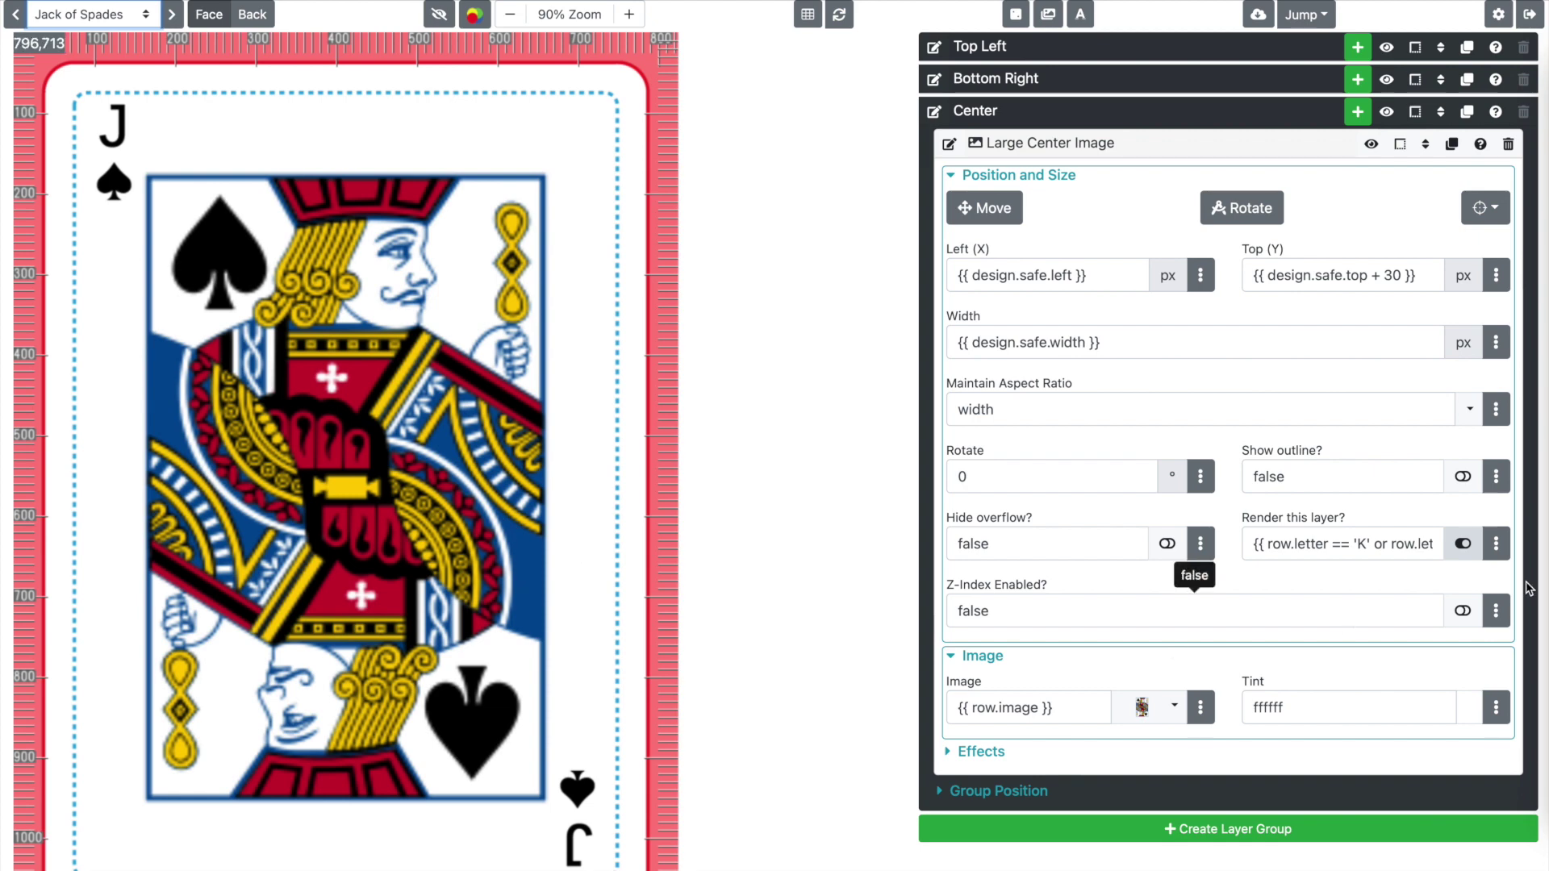
- Insert the inList function sample {{ inList('red', 'blue','green','red') }} below the existing condition in the Large Center Image's "Render this layer?" value
{"action": "left_click", "coordinate": [1497, 544]}
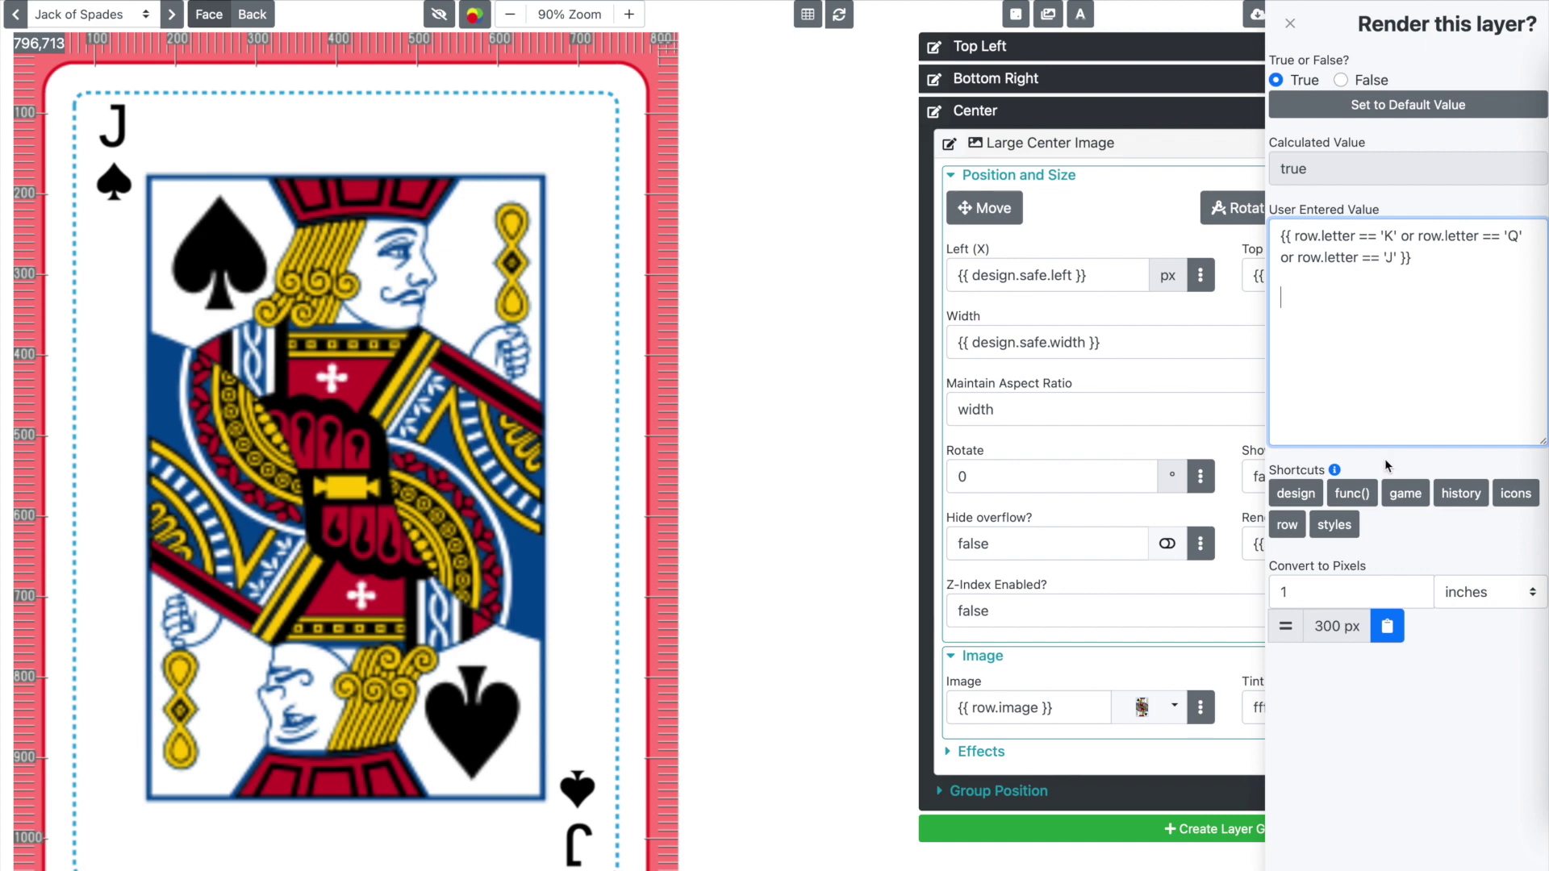
{"action": "left_click", "coordinate": [1372, 500]}
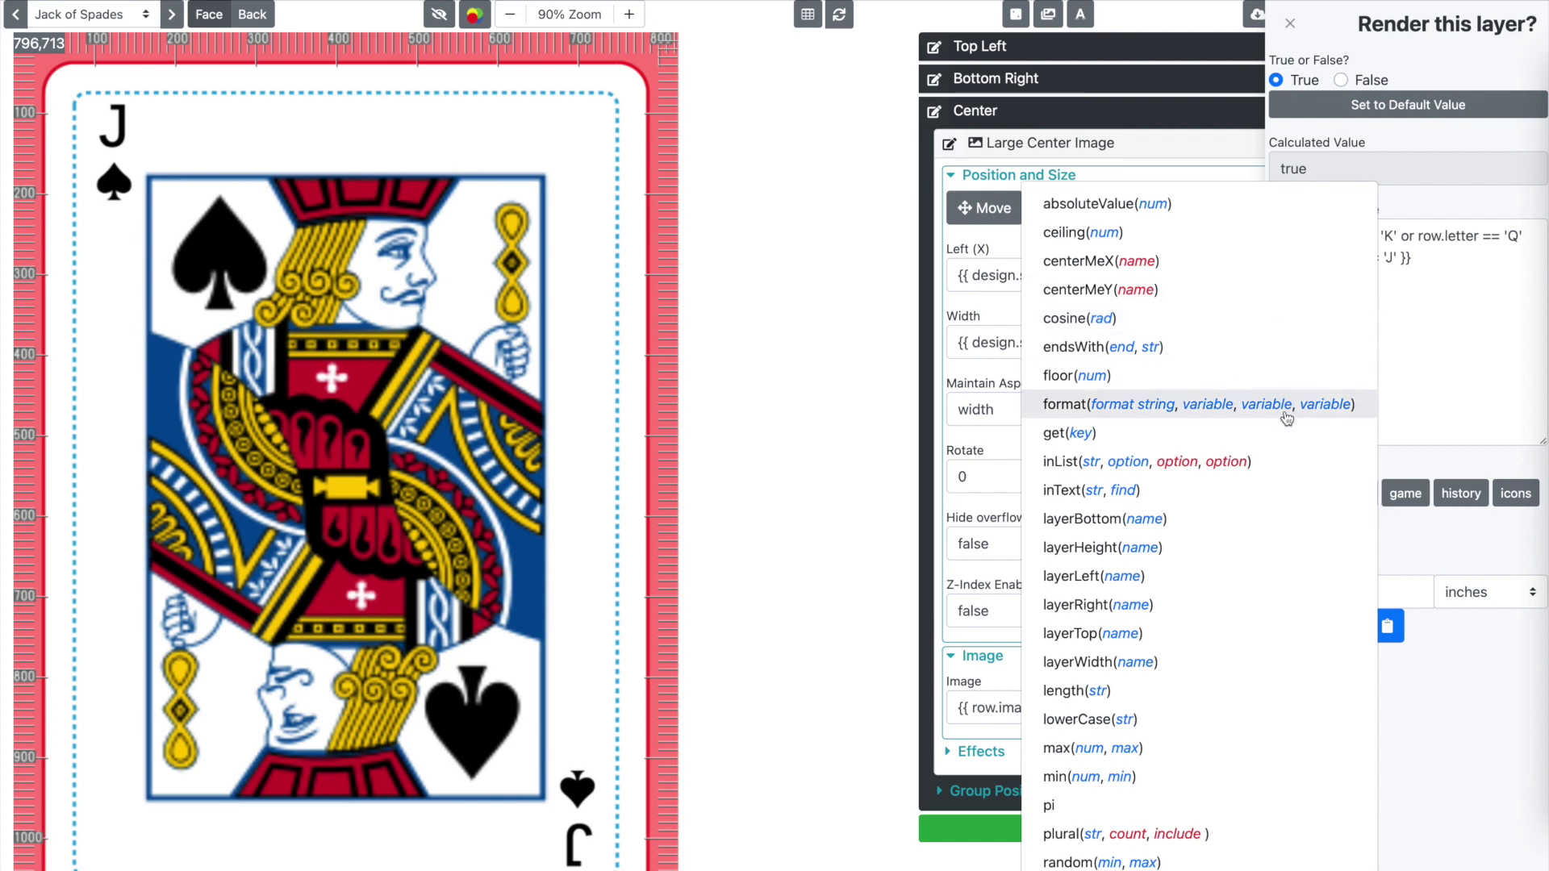
{"action": "left_click", "coordinate": [1288, 471]}
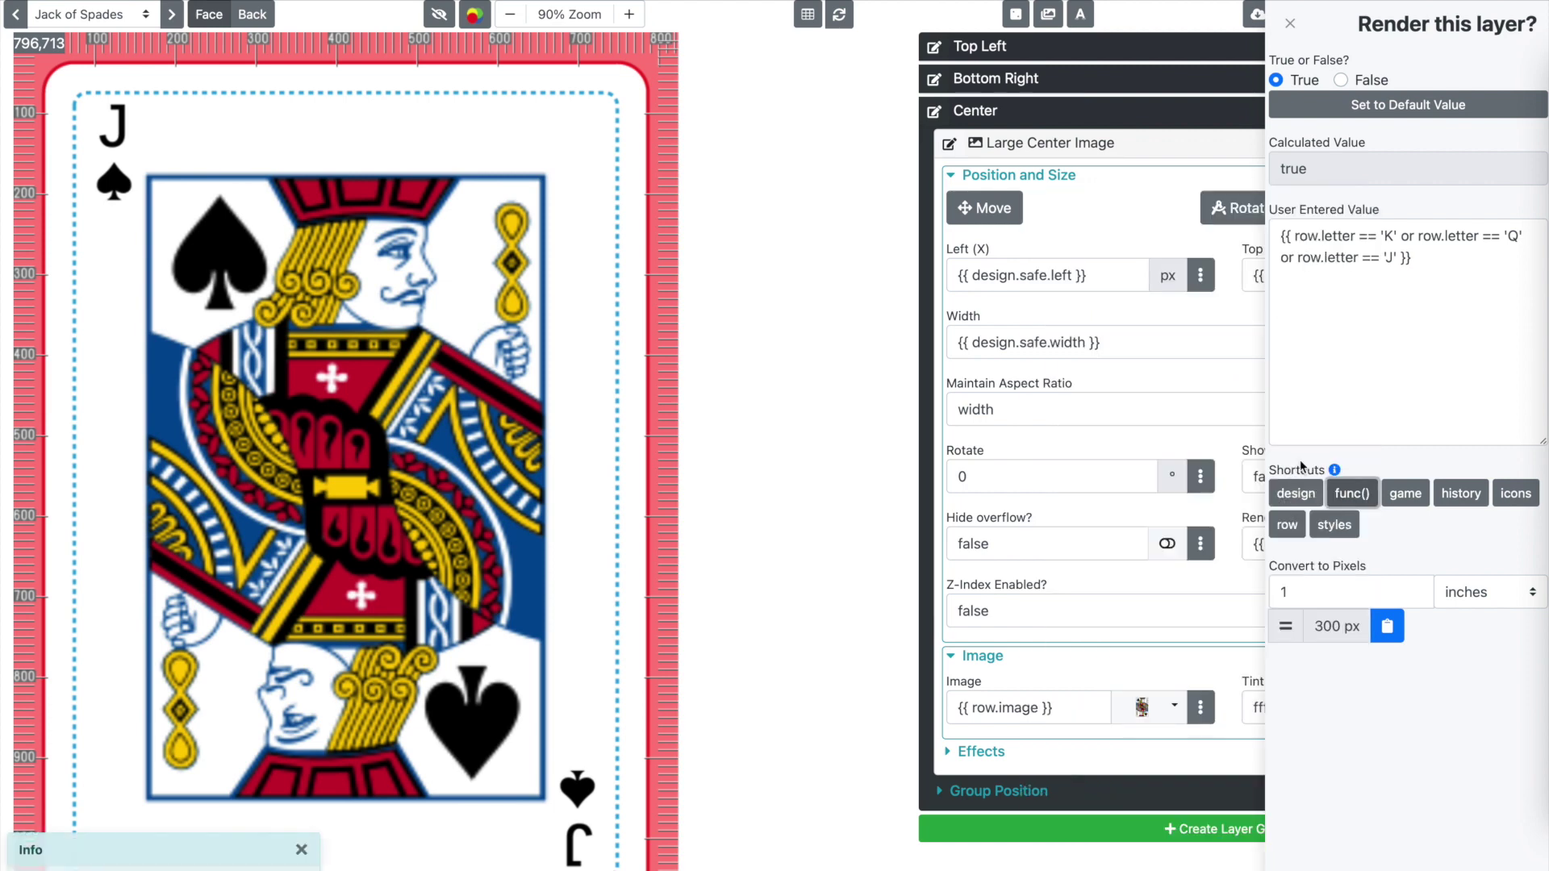
{"action": "left_click", "coordinate": [1434, 393]}
{"action": "type", "text": "{{ inList('red', 'blue','green','red') }}"}
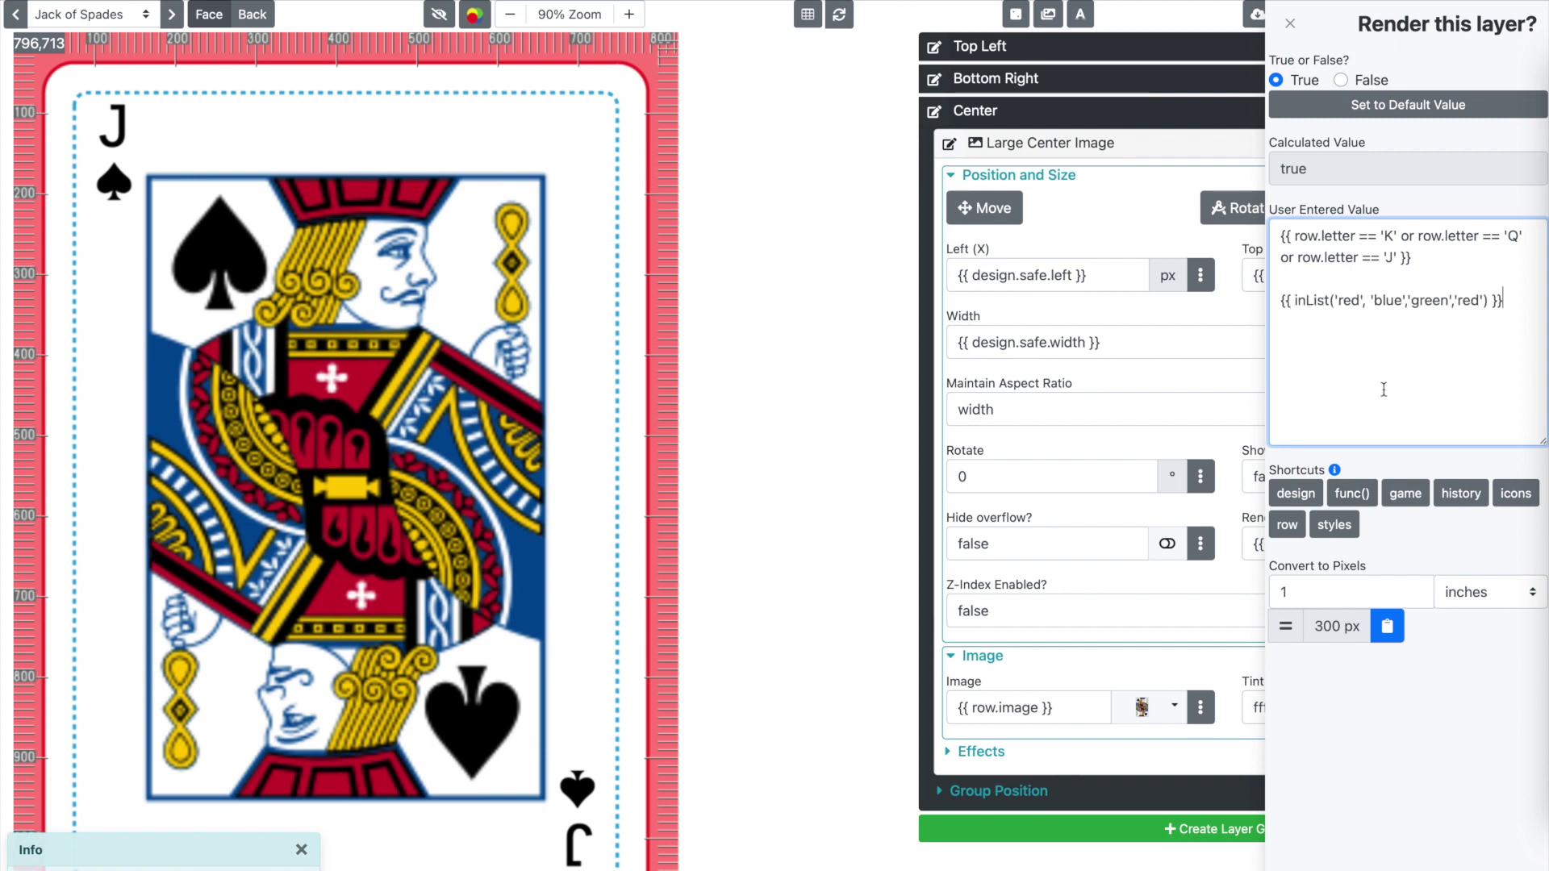
- Replace the first argument 'red' of the inList expression with row.letter
{"action": "double_click", "coordinate": [1355, 302]}
{"action": "key", "text": "BackSpace"}
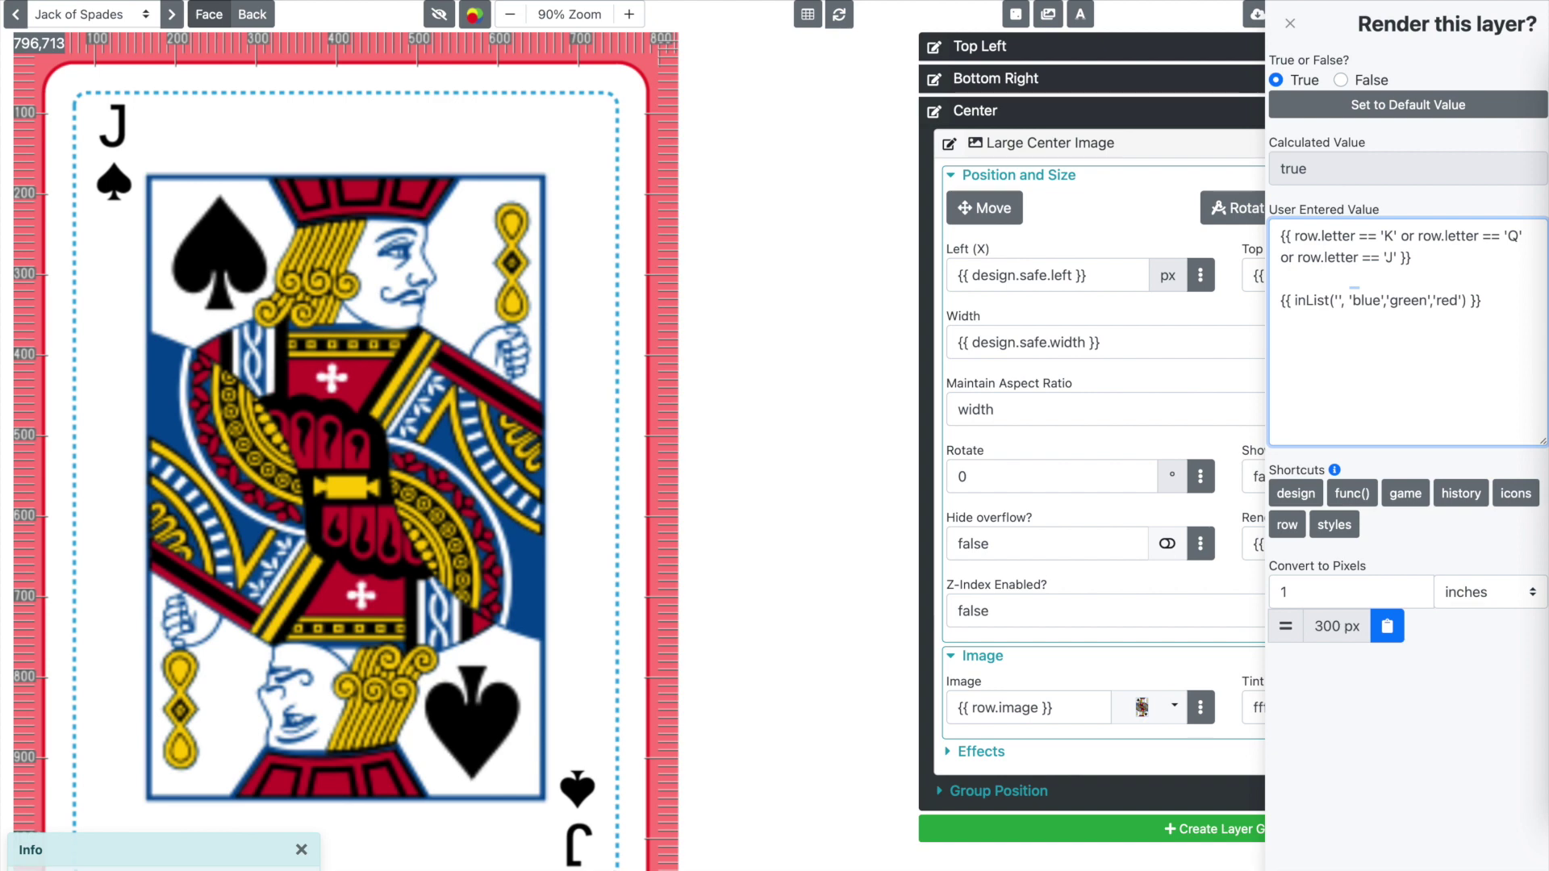
{"action": "key", "text": "BackSpace"}
{"action": "key", "text": "Delete"}
{"action": "type", "text": "row.letter"}
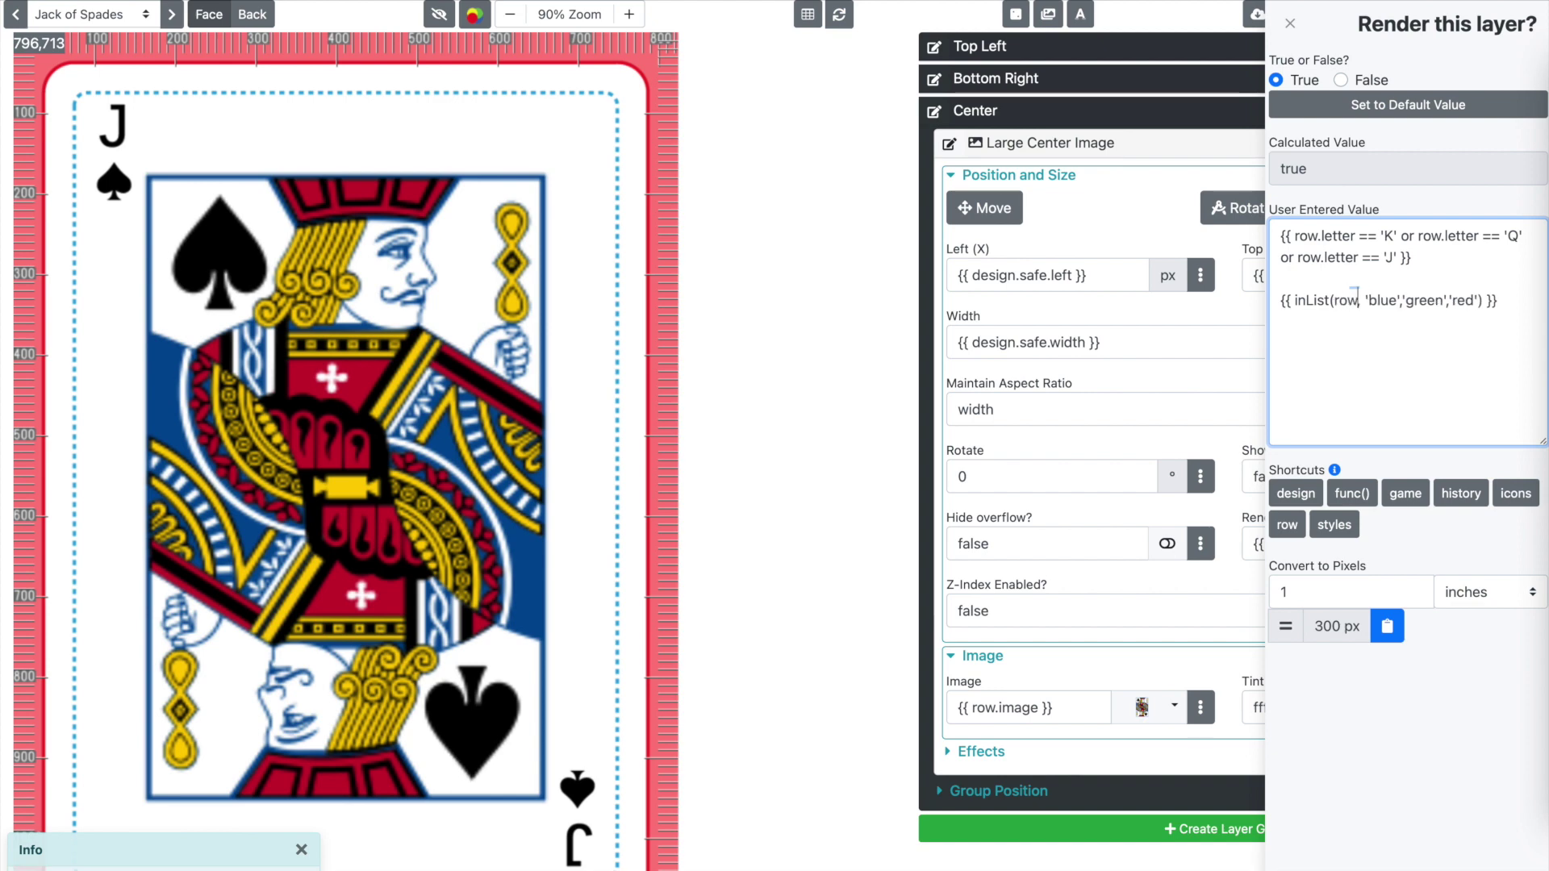
- Replace the colour options in the inList expression with 'K','Q','J'
{"action": "key", "text": "Right"}
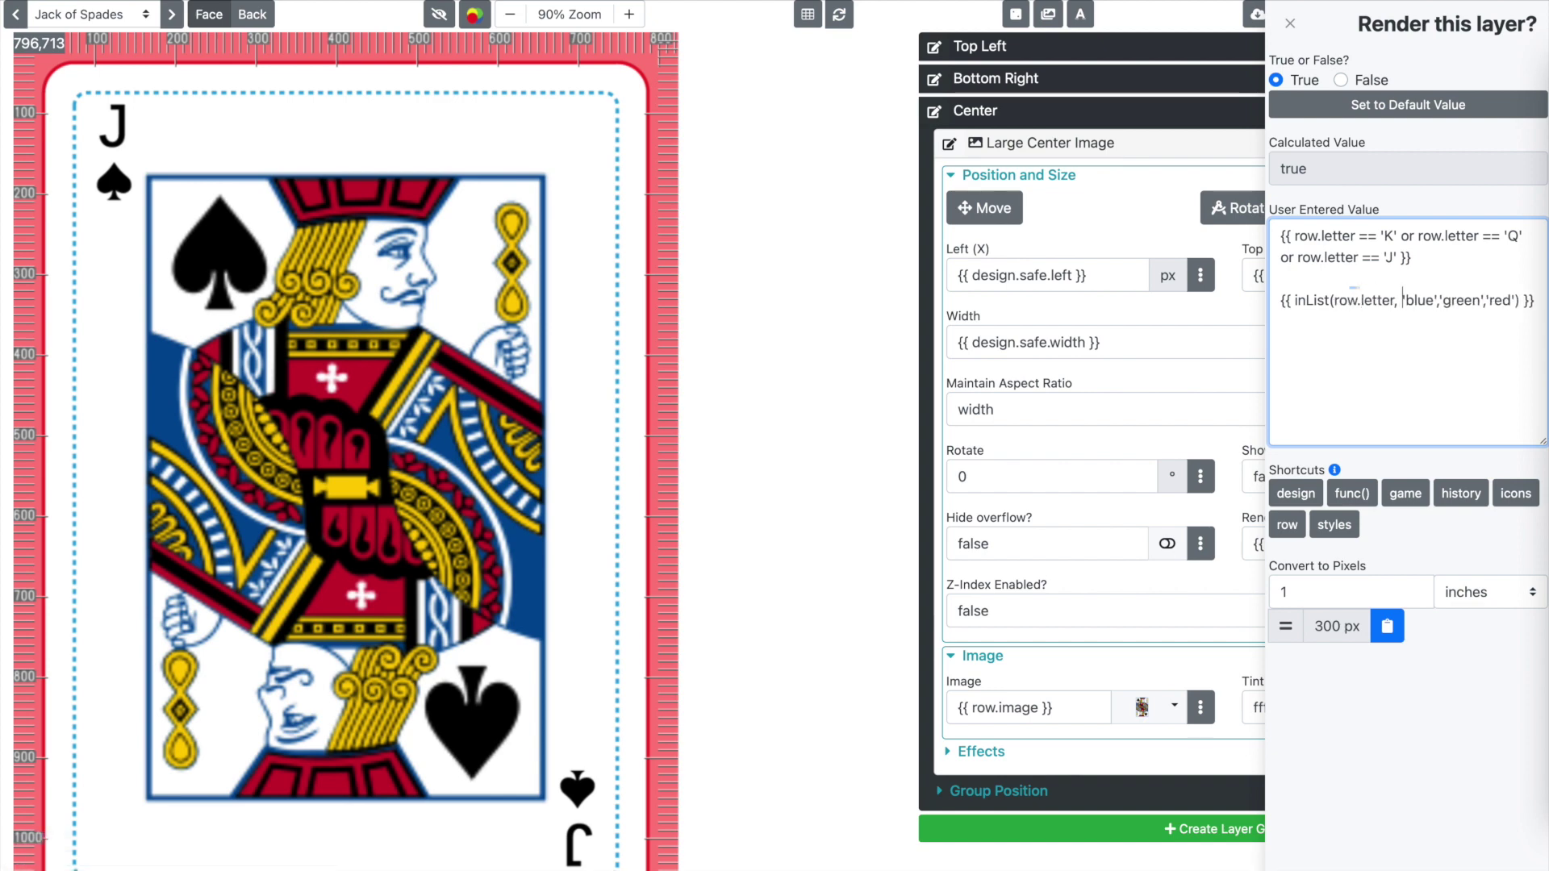
{"action": "key", "text": "shift+Right"}
{"action": "key", "text": "shift+Right"}
{"action": "double_click", "coordinate": [1424, 300]}
{"action": "type", "text": "K"}
{"action": "left_click", "coordinate": [1447, 302]}
{"action": "double_click", "coordinate": [1447, 301]}
{"action": "type", "text": "Q"}
{"action": "double_click", "coordinate": [1455, 301]}
{"action": "type", "text": "J"}
- Delete the old row.letter or-condition and the blank lines above, keeping only {{ inList(row.letter, 'K','Q','J') }} as the render condition
{"action": "left_click", "coordinate": [1394, 252]}
{"action": "triple_click", "coordinate": [1394, 252]}
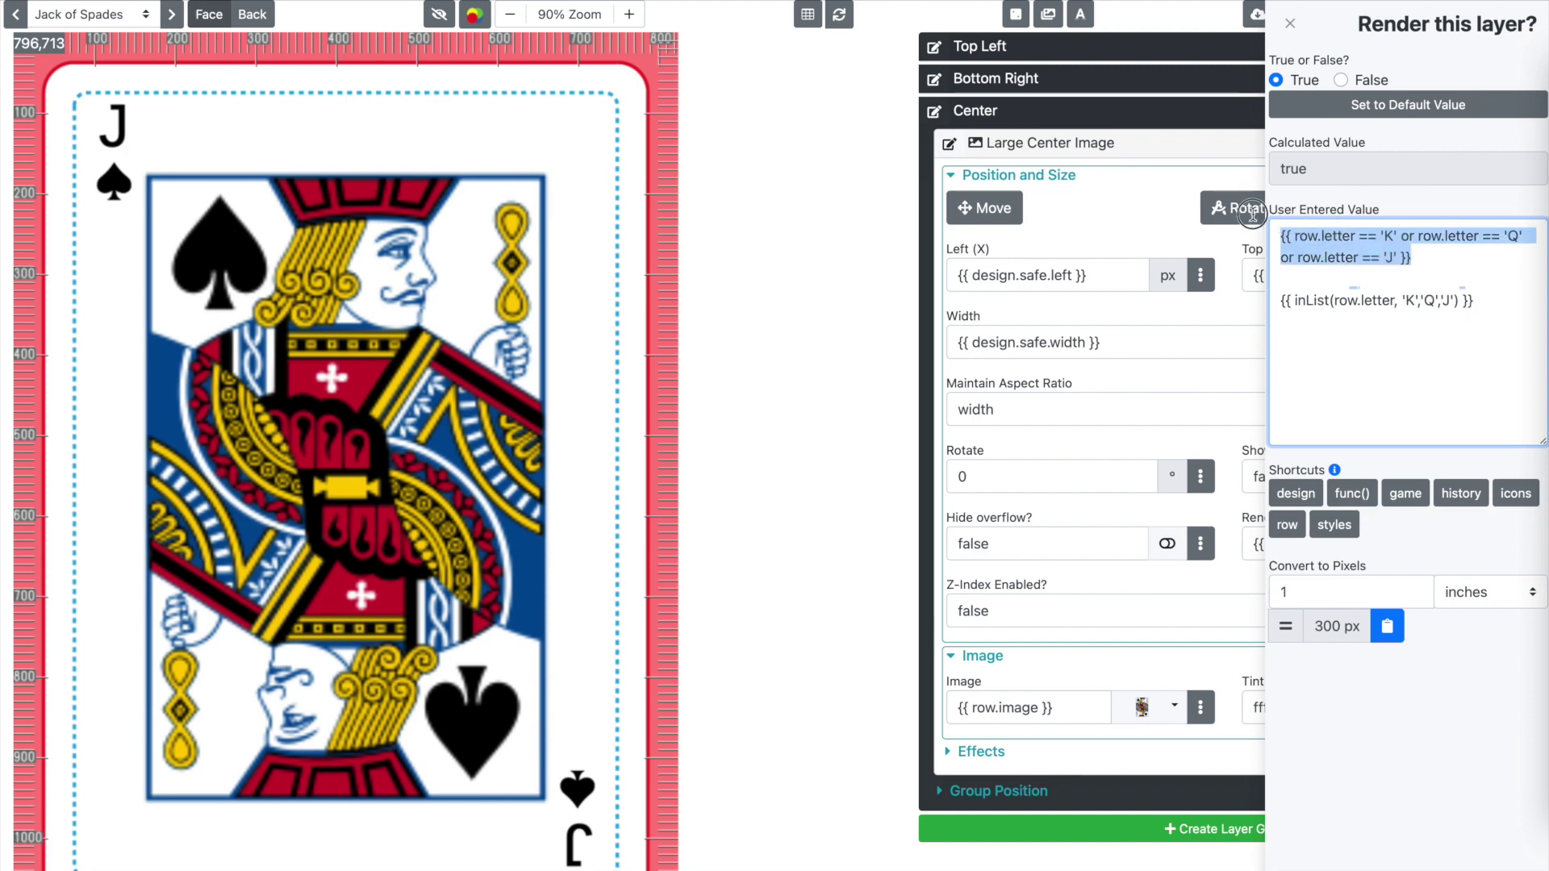
{"action": "key", "text": "Escape"}
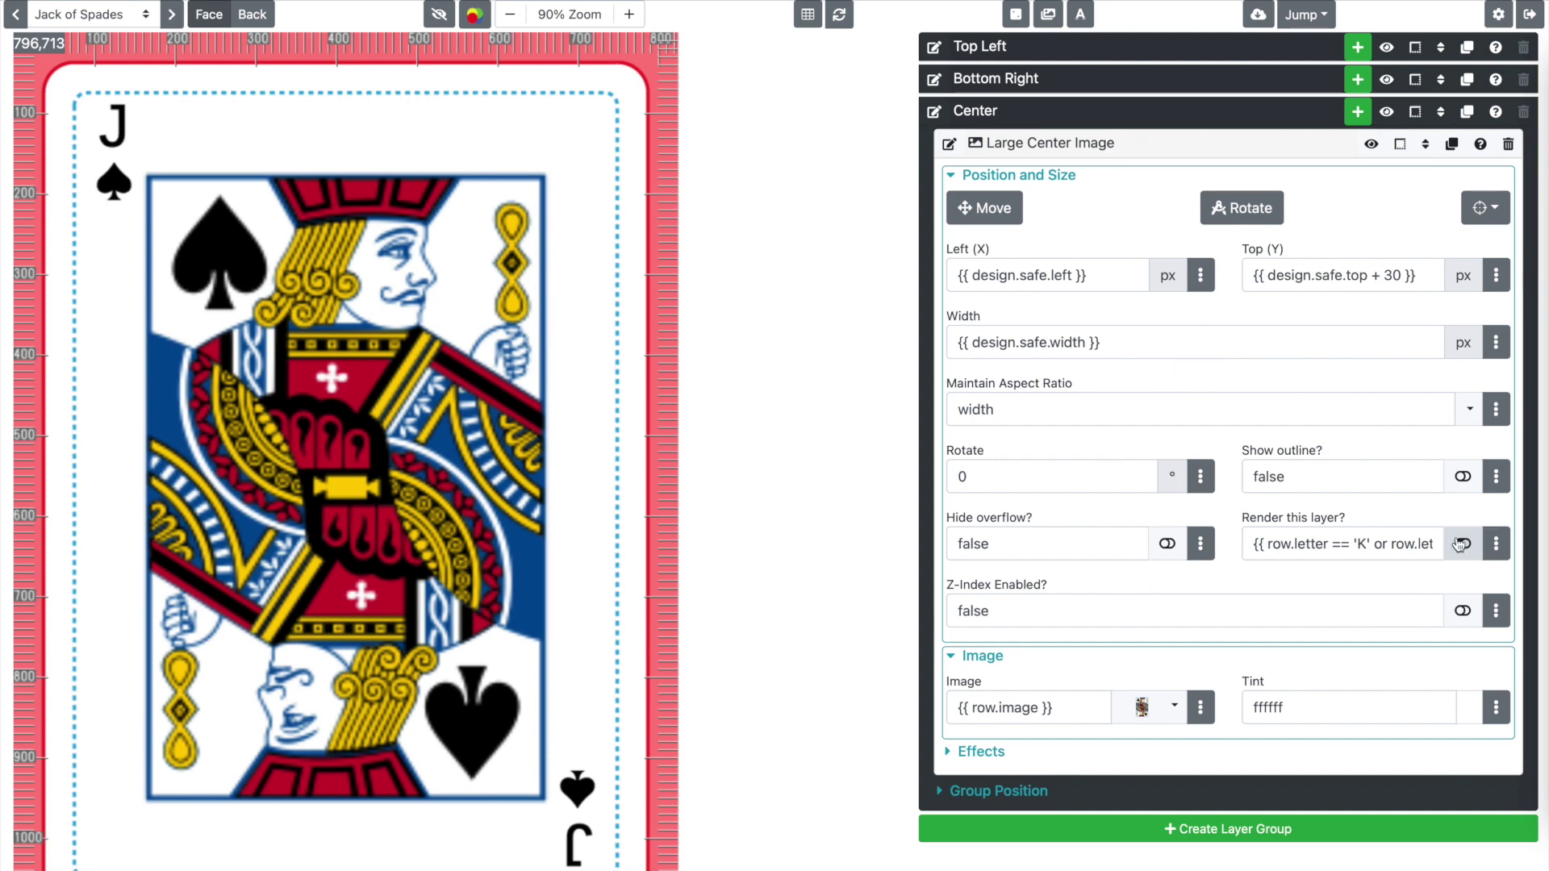
{"action": "left_click", "coordinate": [1495, 544]}
{"action": "triple_click", "coordinate": [1431, 275]}
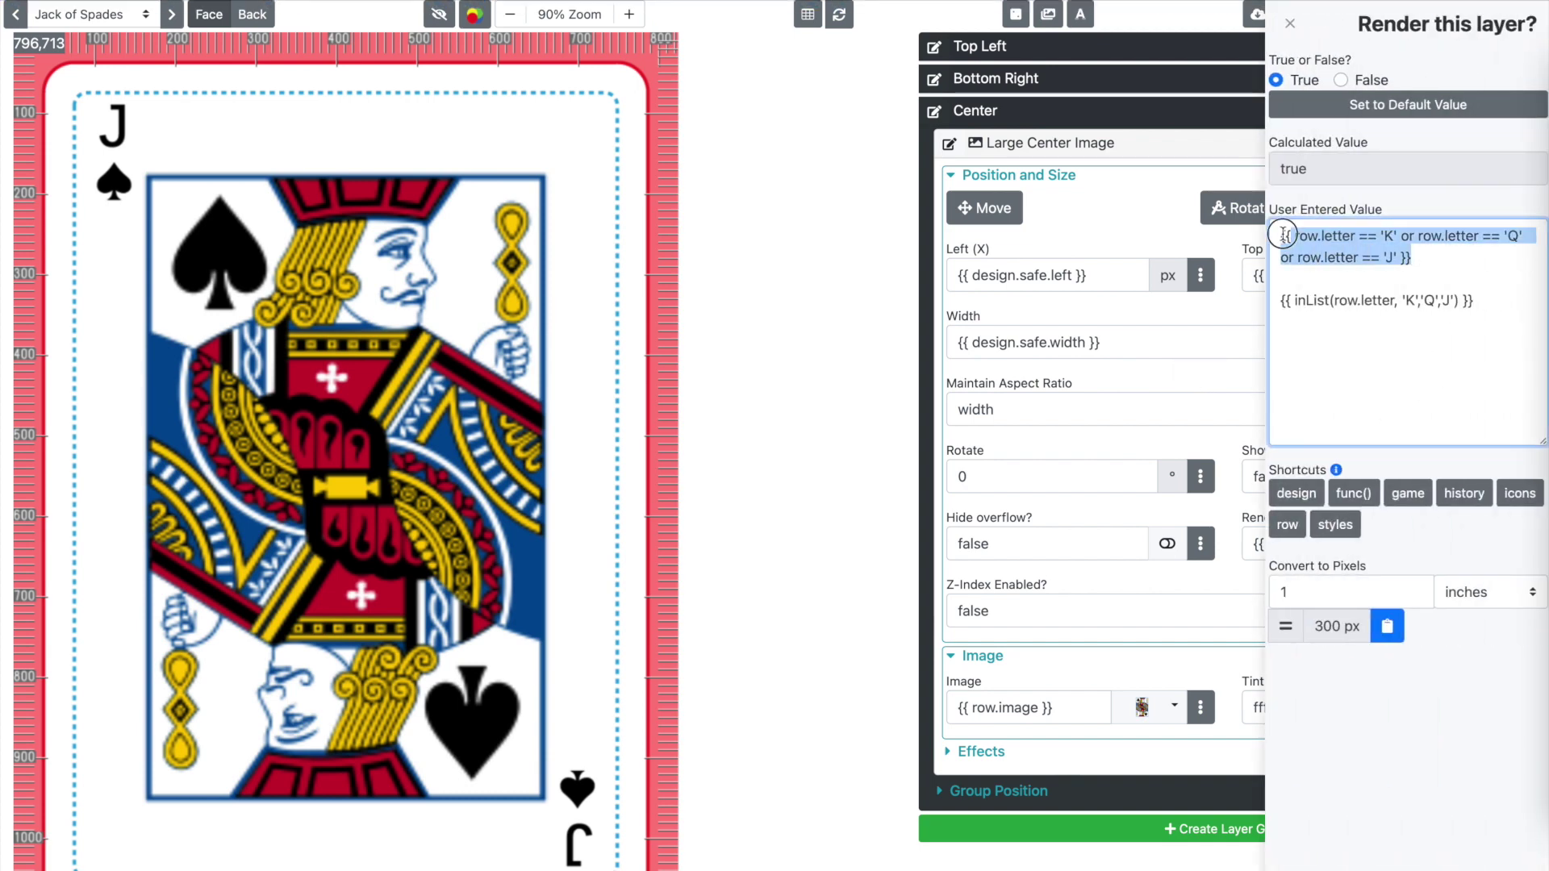
{"action": "key", "text": "BackSpace"}
{"action": "key", "text": "Escape"}
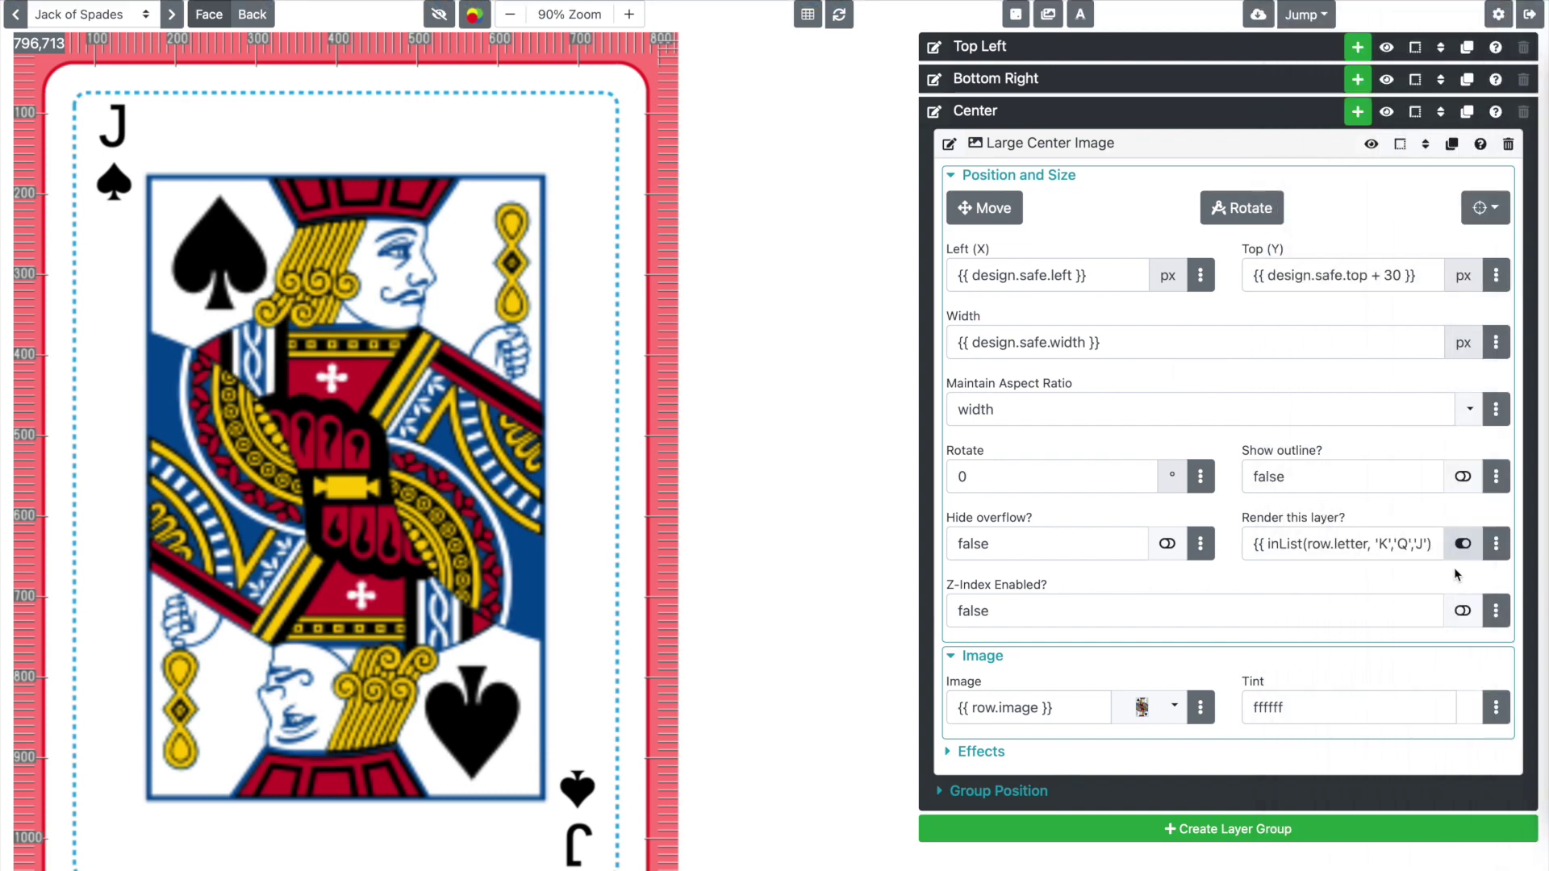
{"action": "left_click", "coordinate": [1495, 544]}
{"action": "left_click", "coordinate": [1288, 282]}
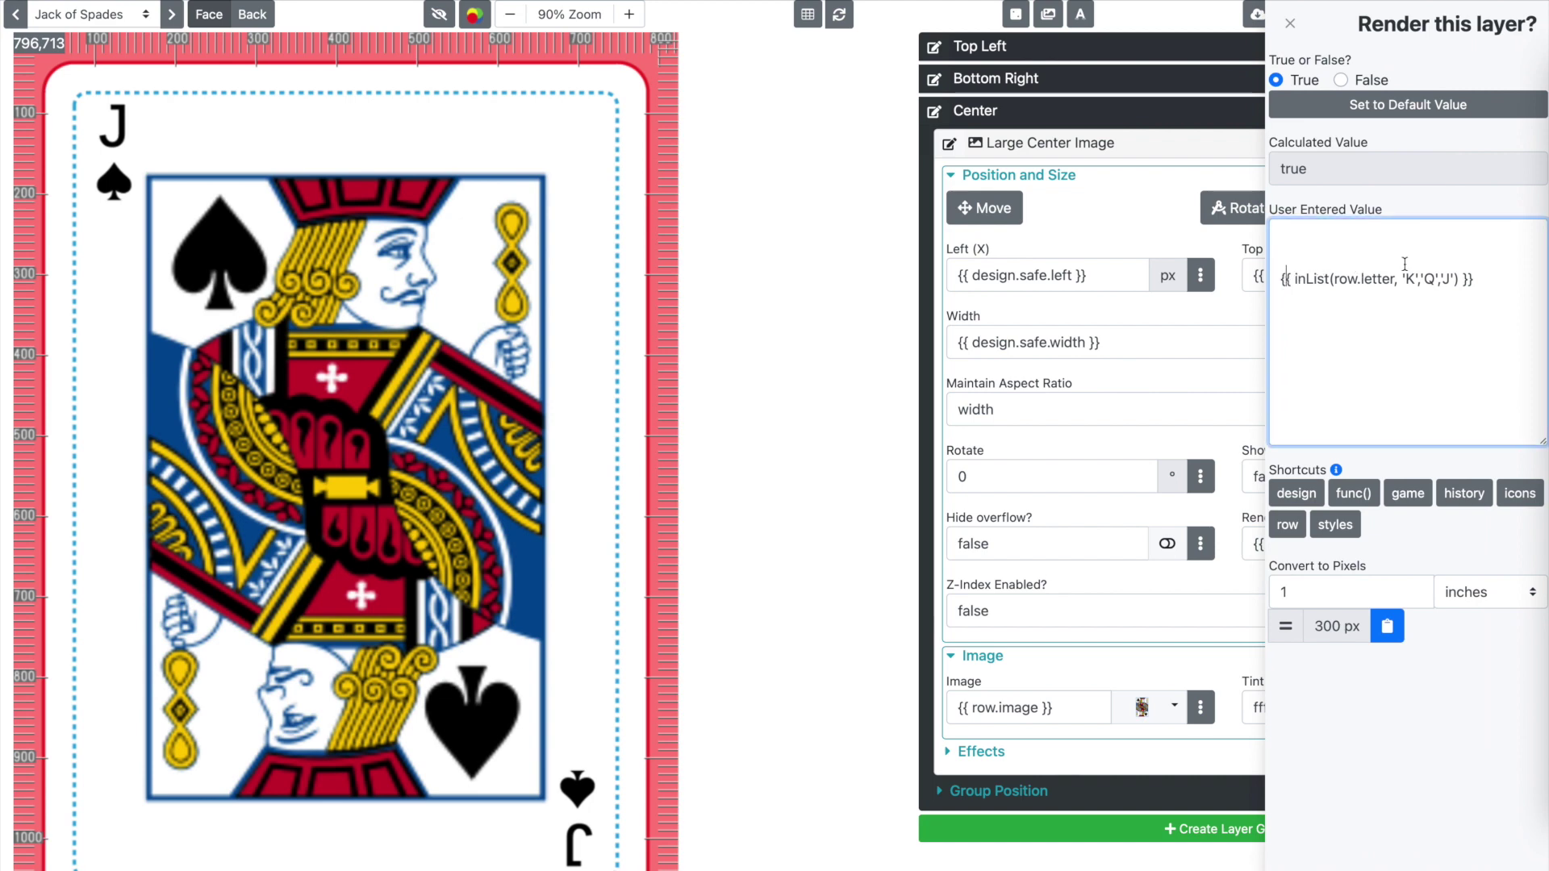
{"action": "key", "text": "BackSpace"}
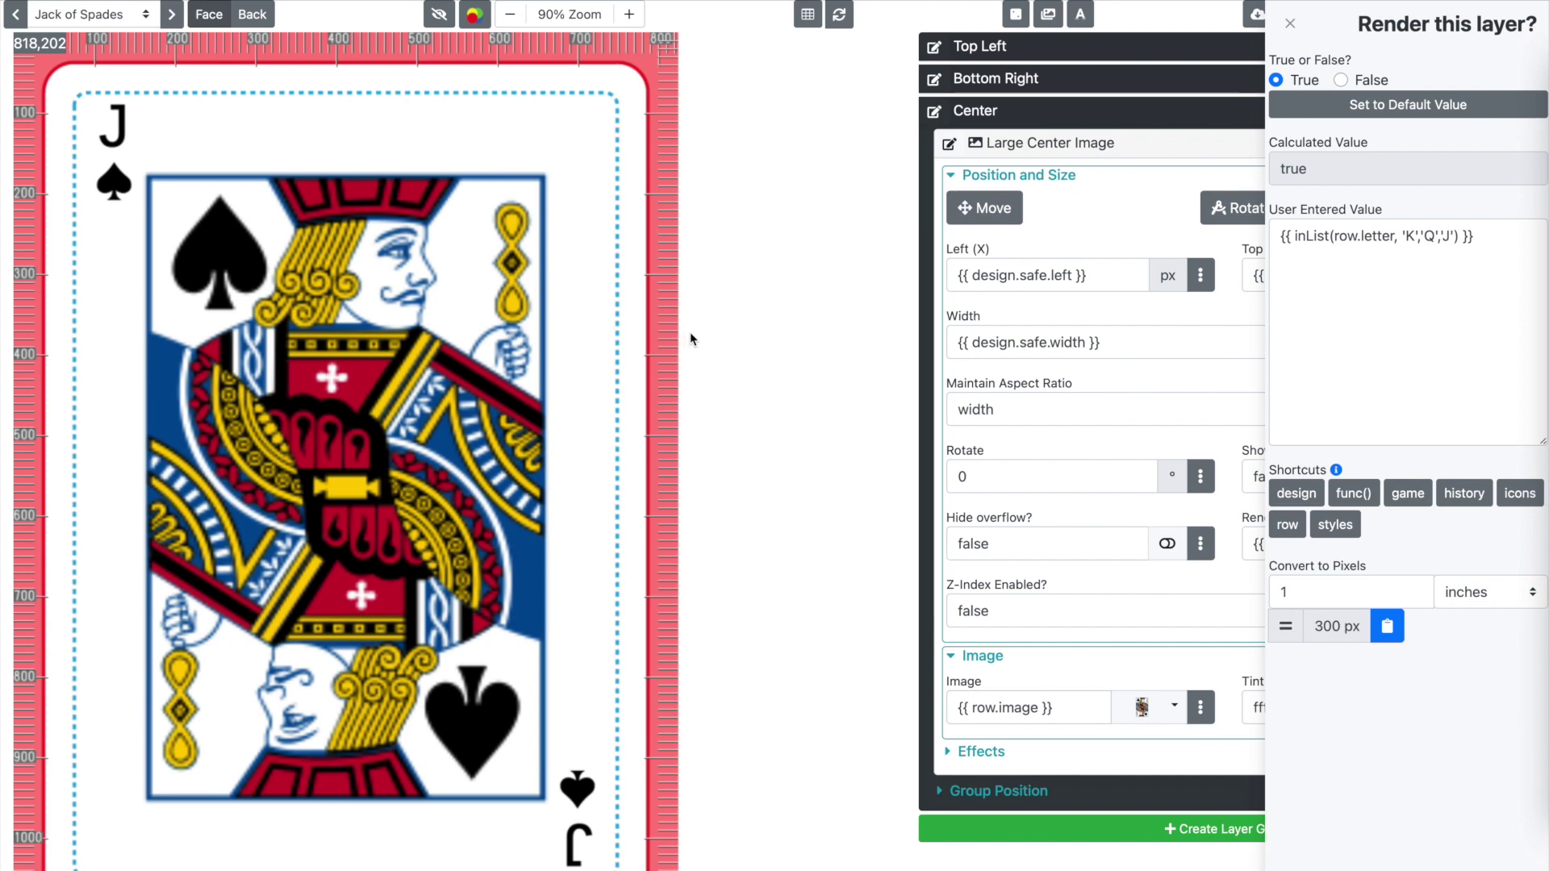
{"action": "left_click", "coordinate": [723, 360]}
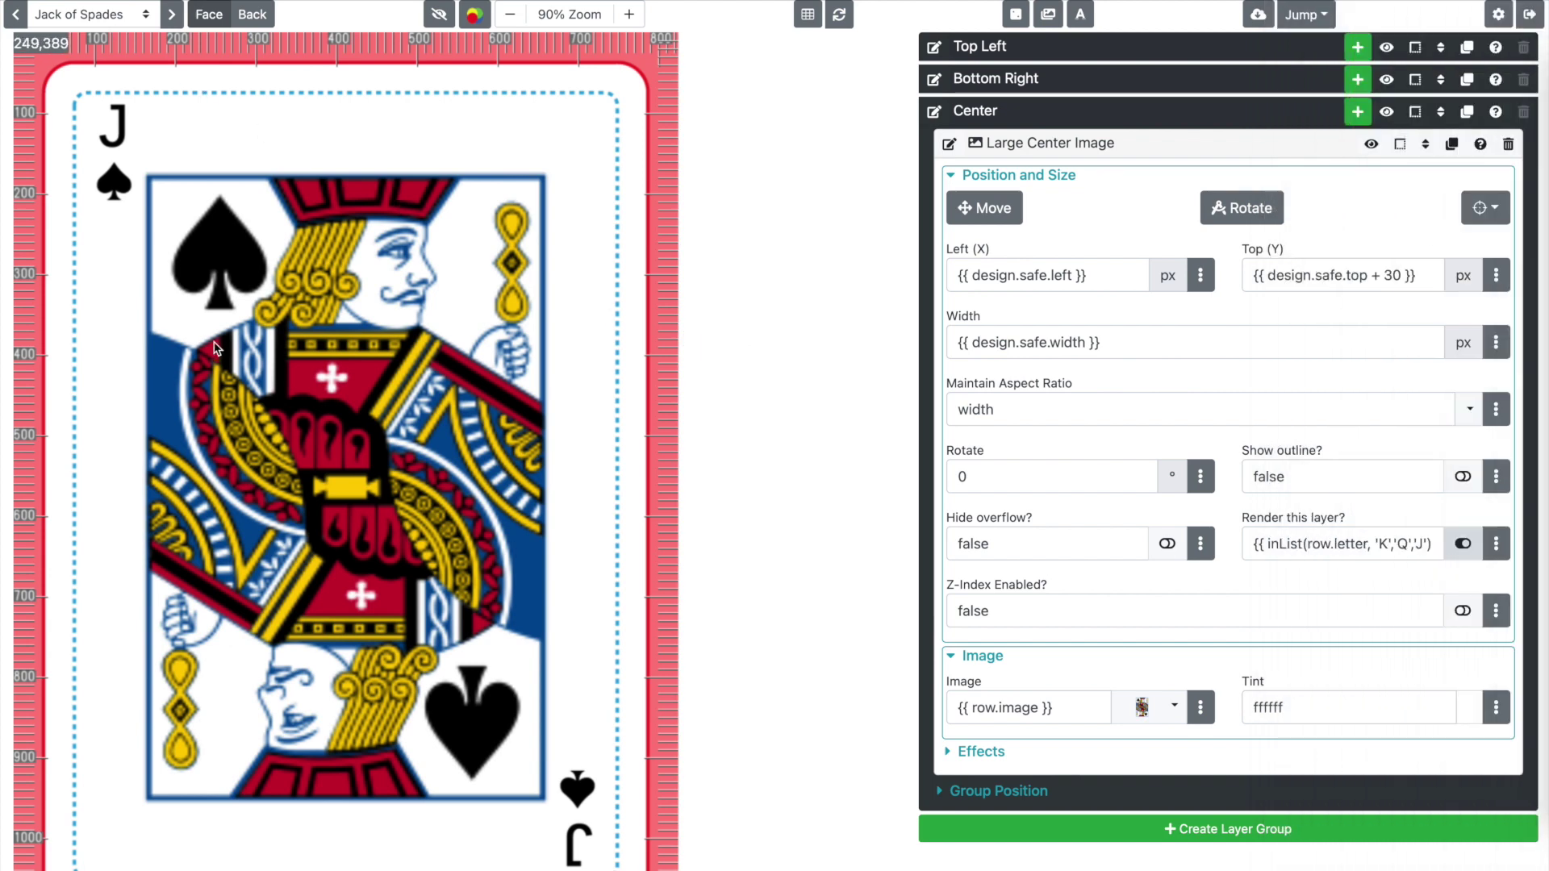
- Preview the 9 of Diamonds to check the new render condition on a number card
{"action": "left_click", "coordinate": [129, 15]}
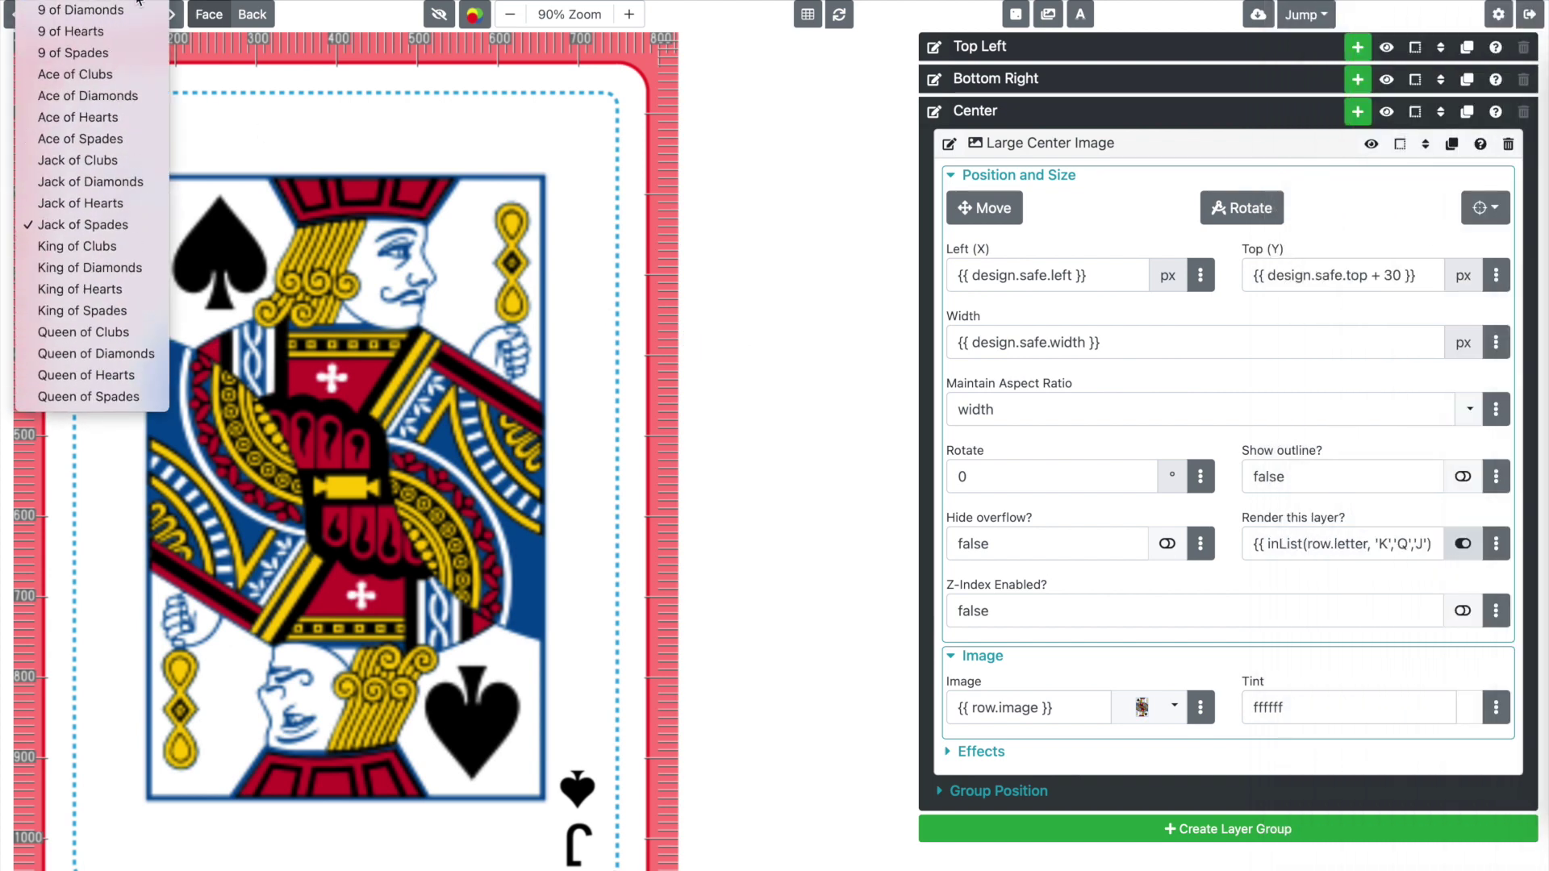
{"action": "left_click", "coordinate": [226, 162]}
{"action": "key", "text": "9"}
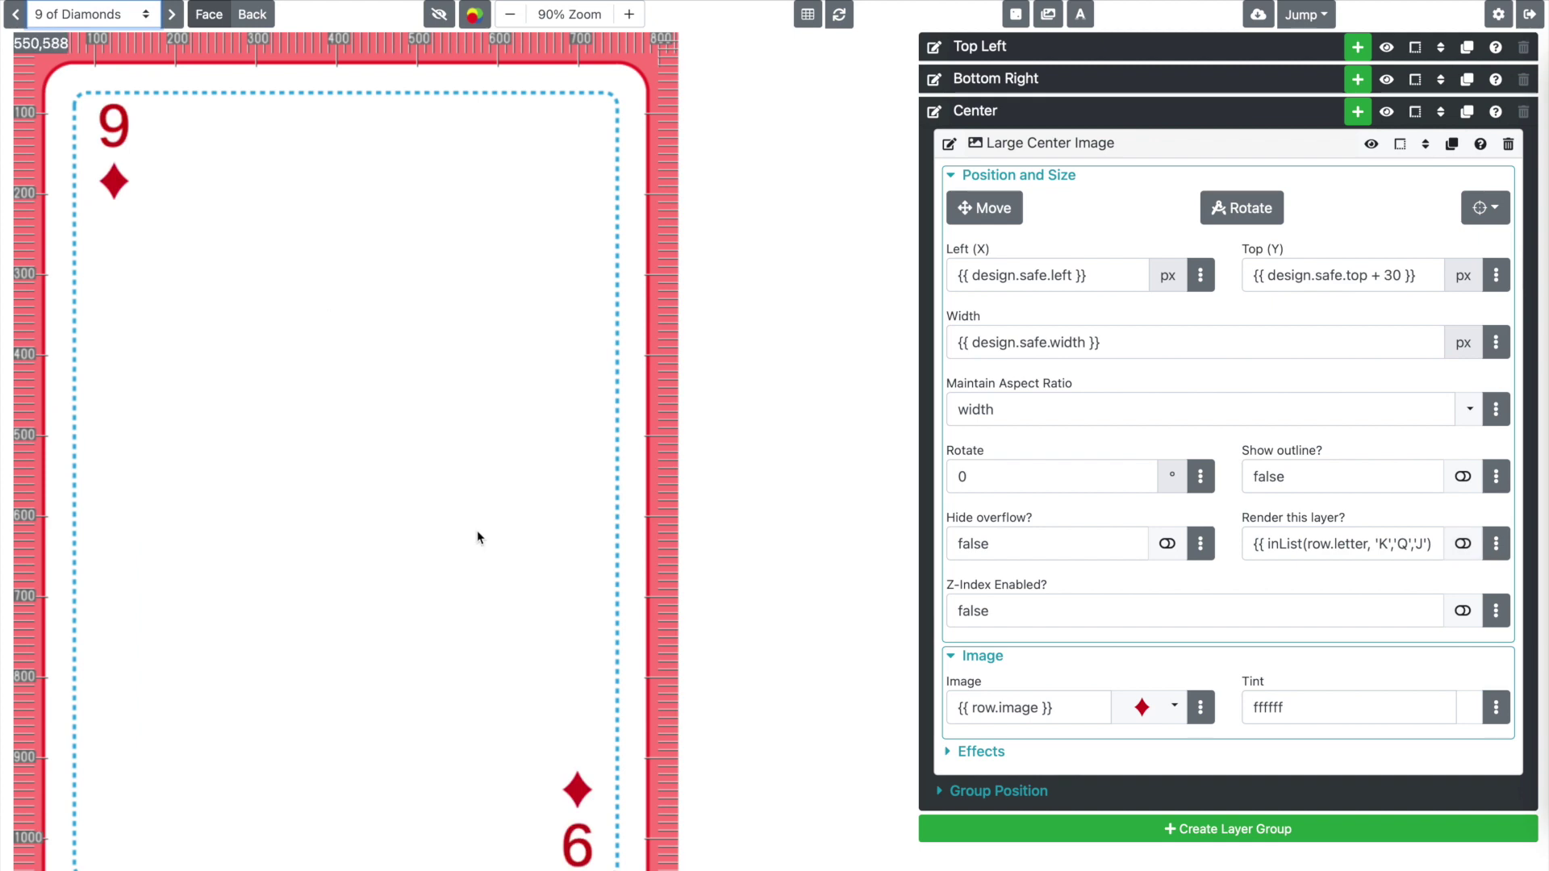
- Add a simple table layer to the Center group and name it 2x4
{"action": "mouse_move", "coordinate": [1291, 556]}
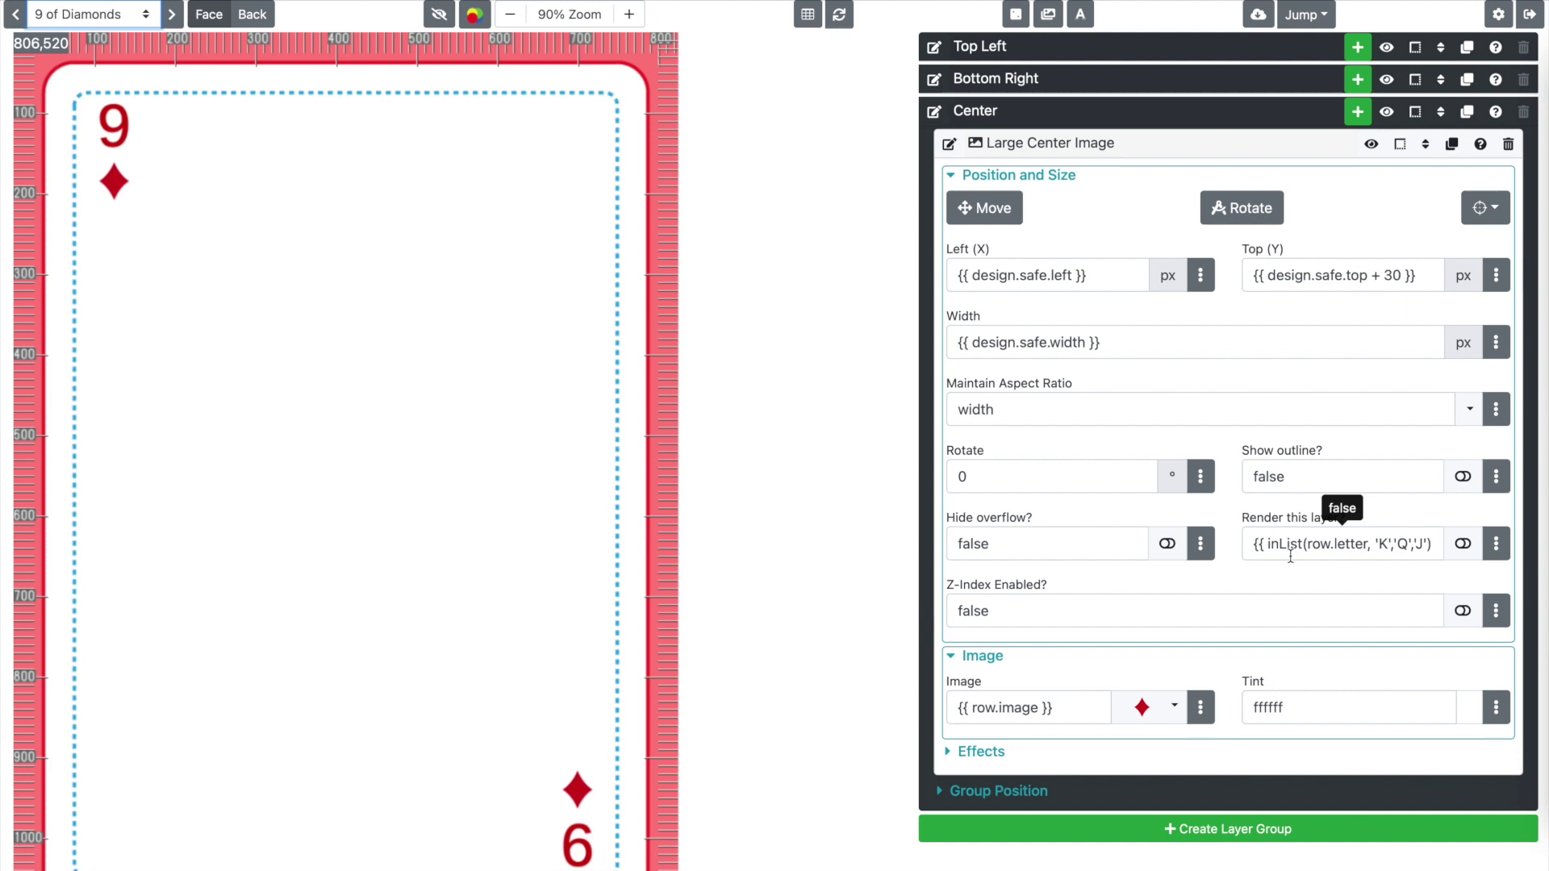
{"action": "left_click", "coordinate": [1105, 142]}
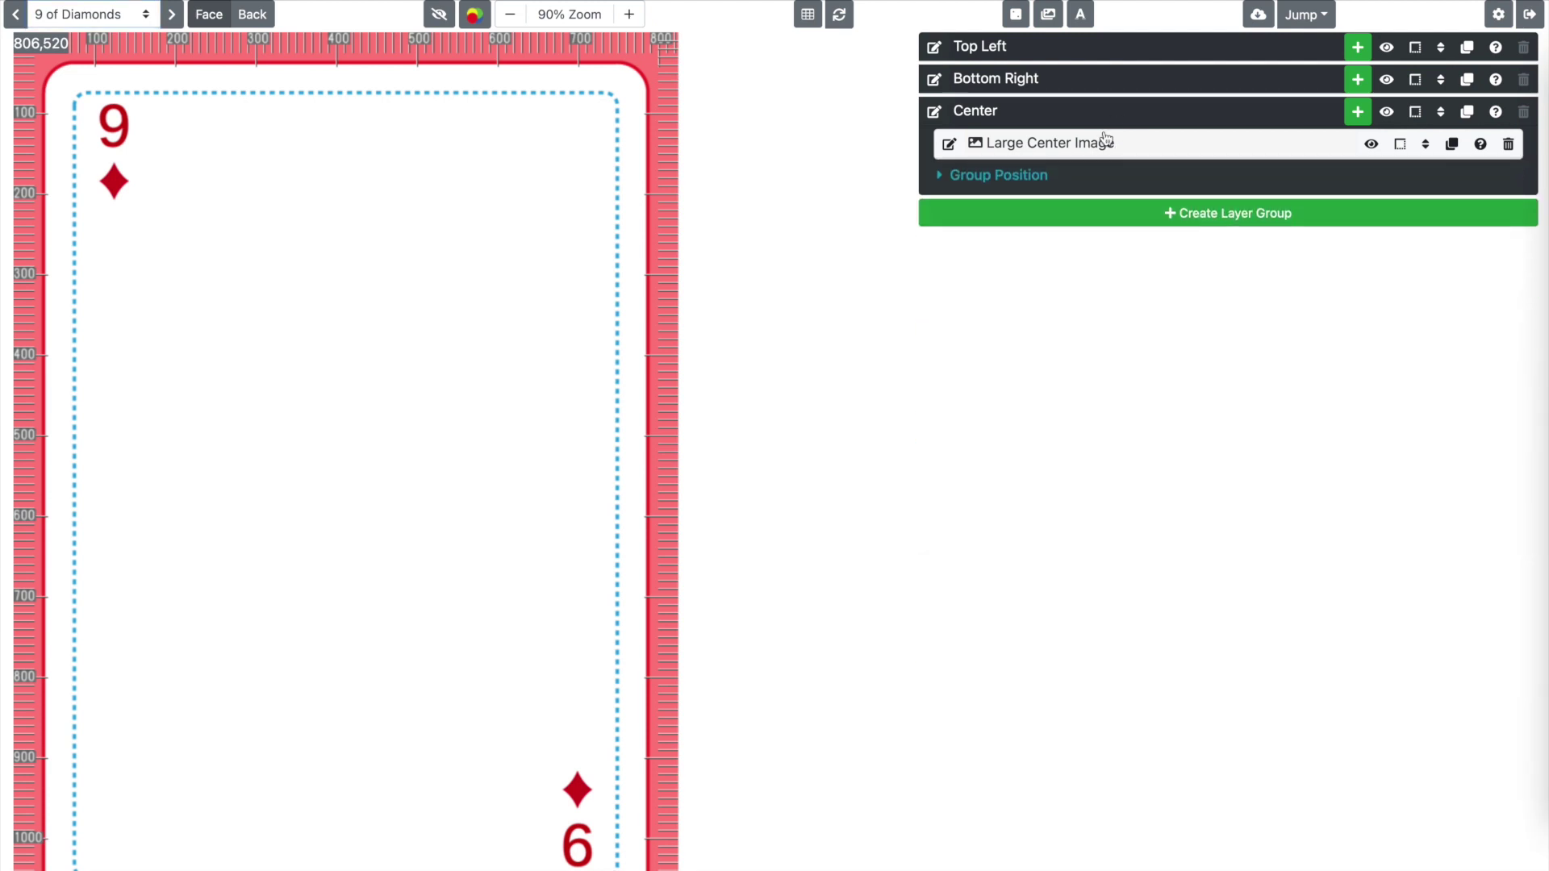
{"action": "left_click", "coordinate": [1364, 121]}
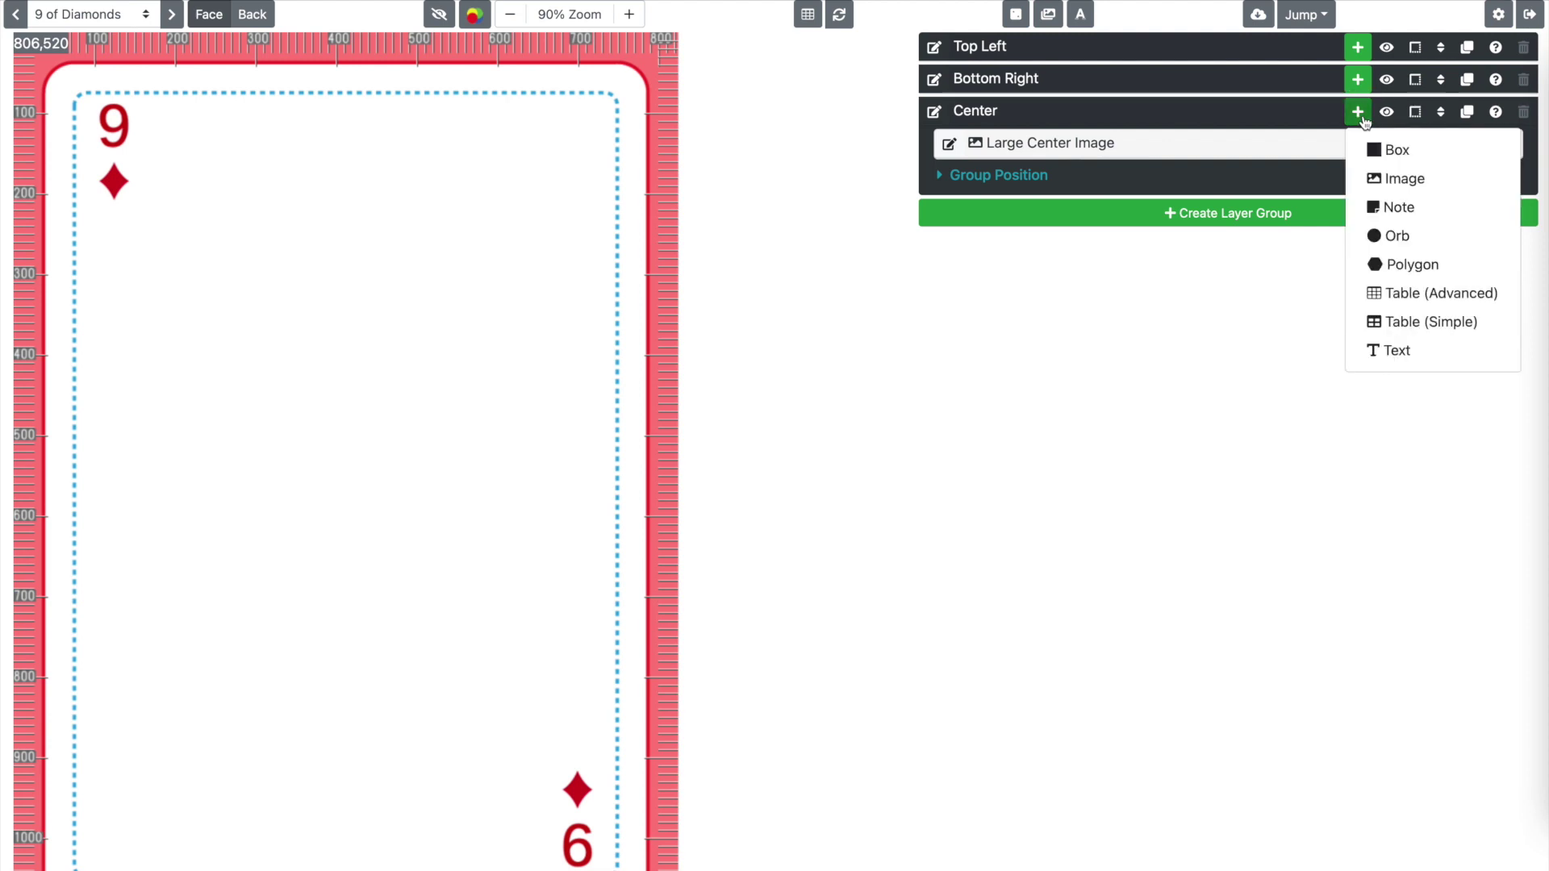
{"action": "left_click", "coordinate": [1413, 327]}
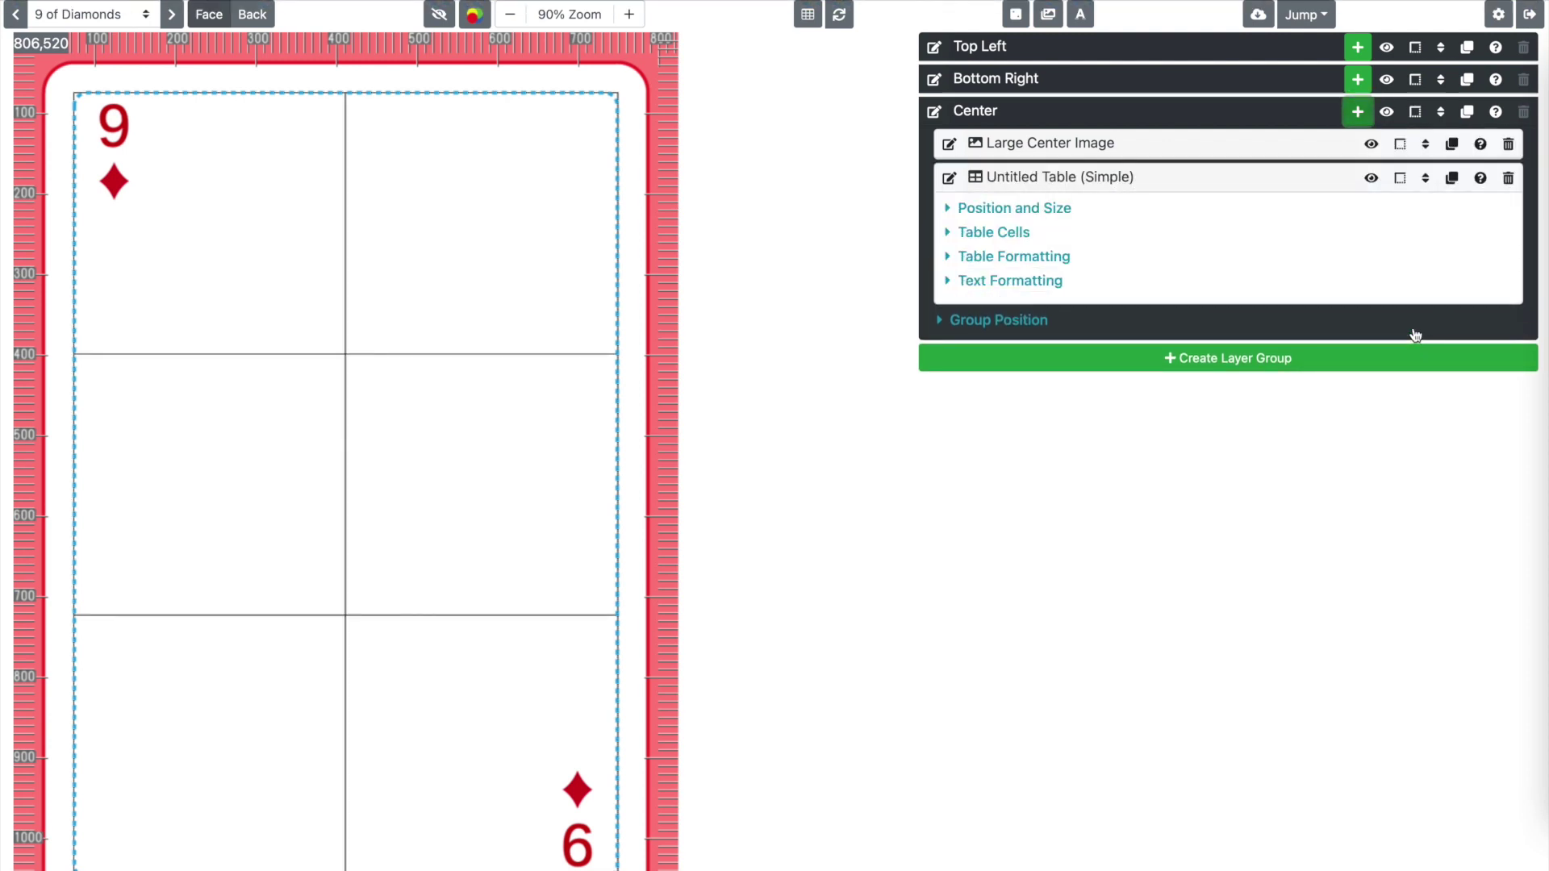
{"action": "left_click", "coordinate": [949, 178]}
{"action": "triple_click", "coordinate": [1052, 177]}
{"action": "type", "text": "2x4"}
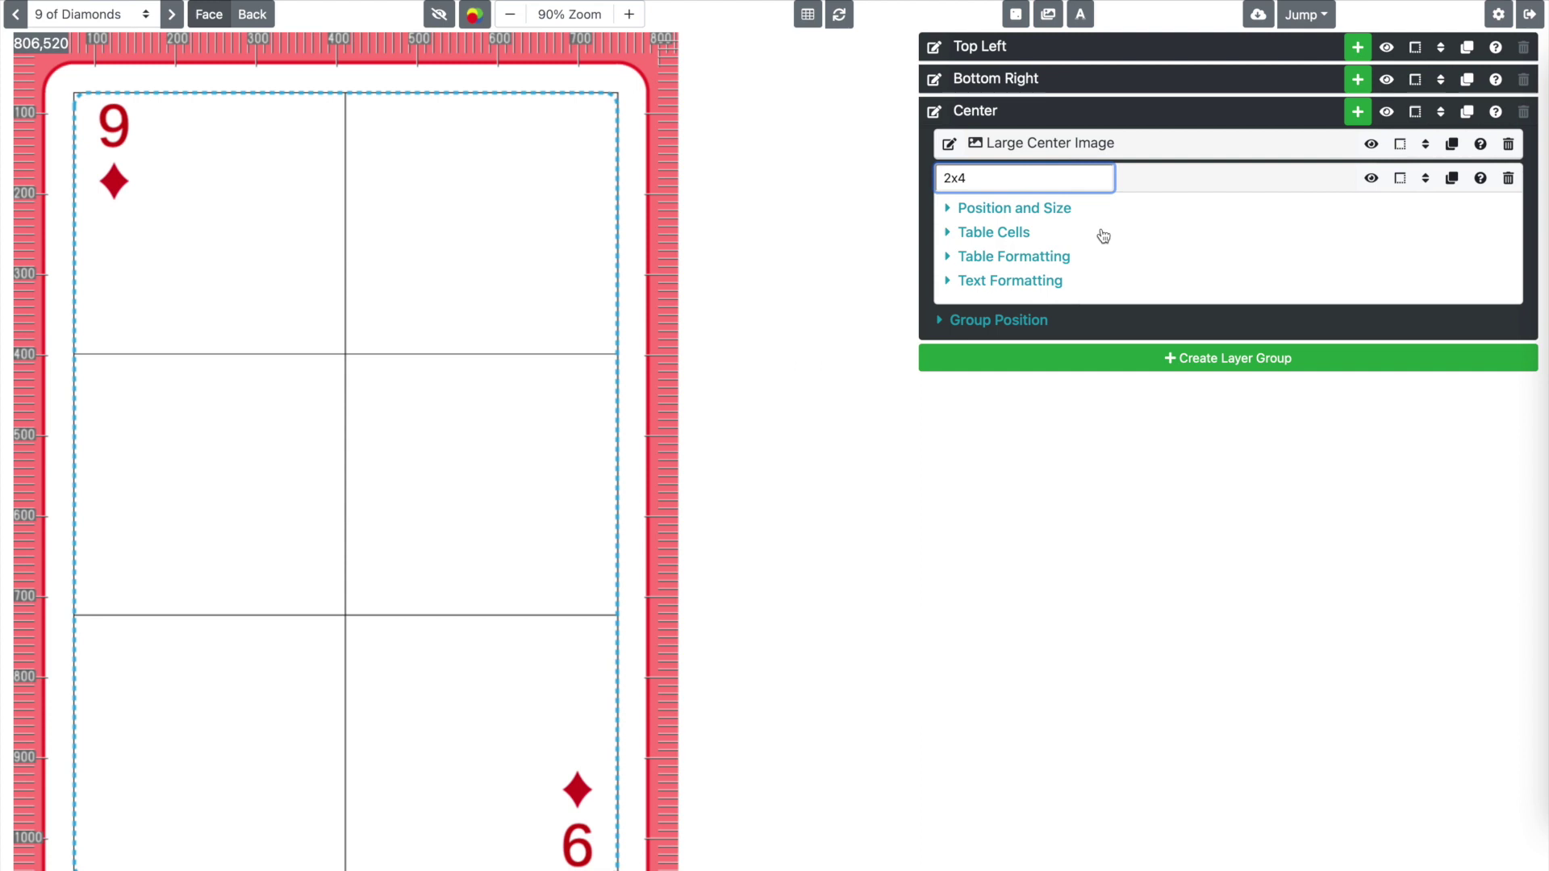
- Set the 2x4 table's left position to 187 px, top to 110 px, width to 450 px and height to 900 px
{"action": "left_click", "coordinate": [1058, 210]}
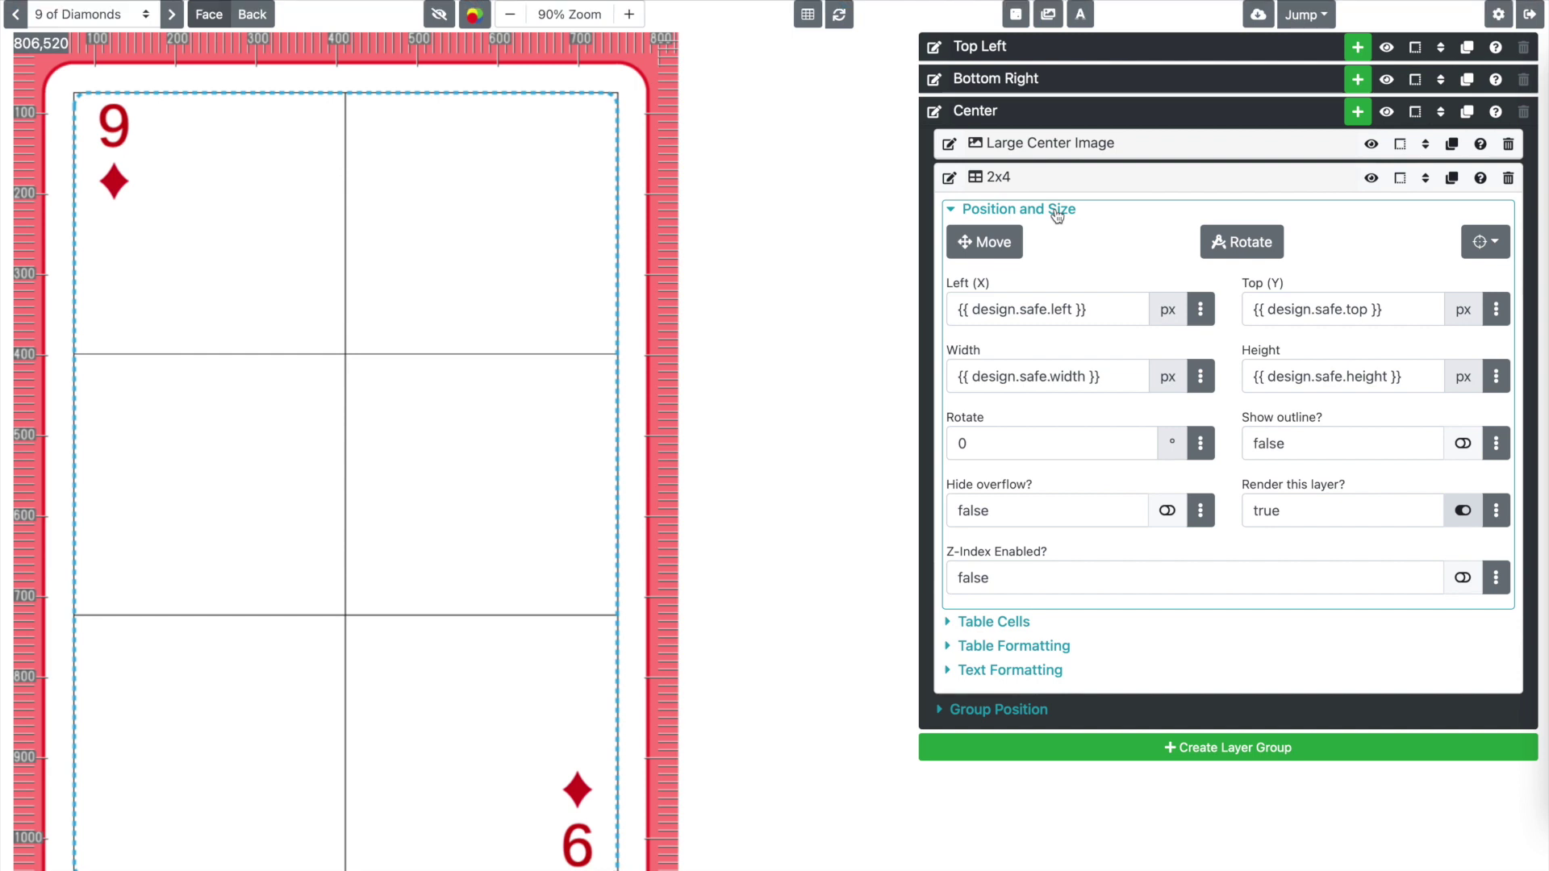
{"action": "left_click", "coordinate": [1047, 309]}
{"action": "type", "text": "187"}
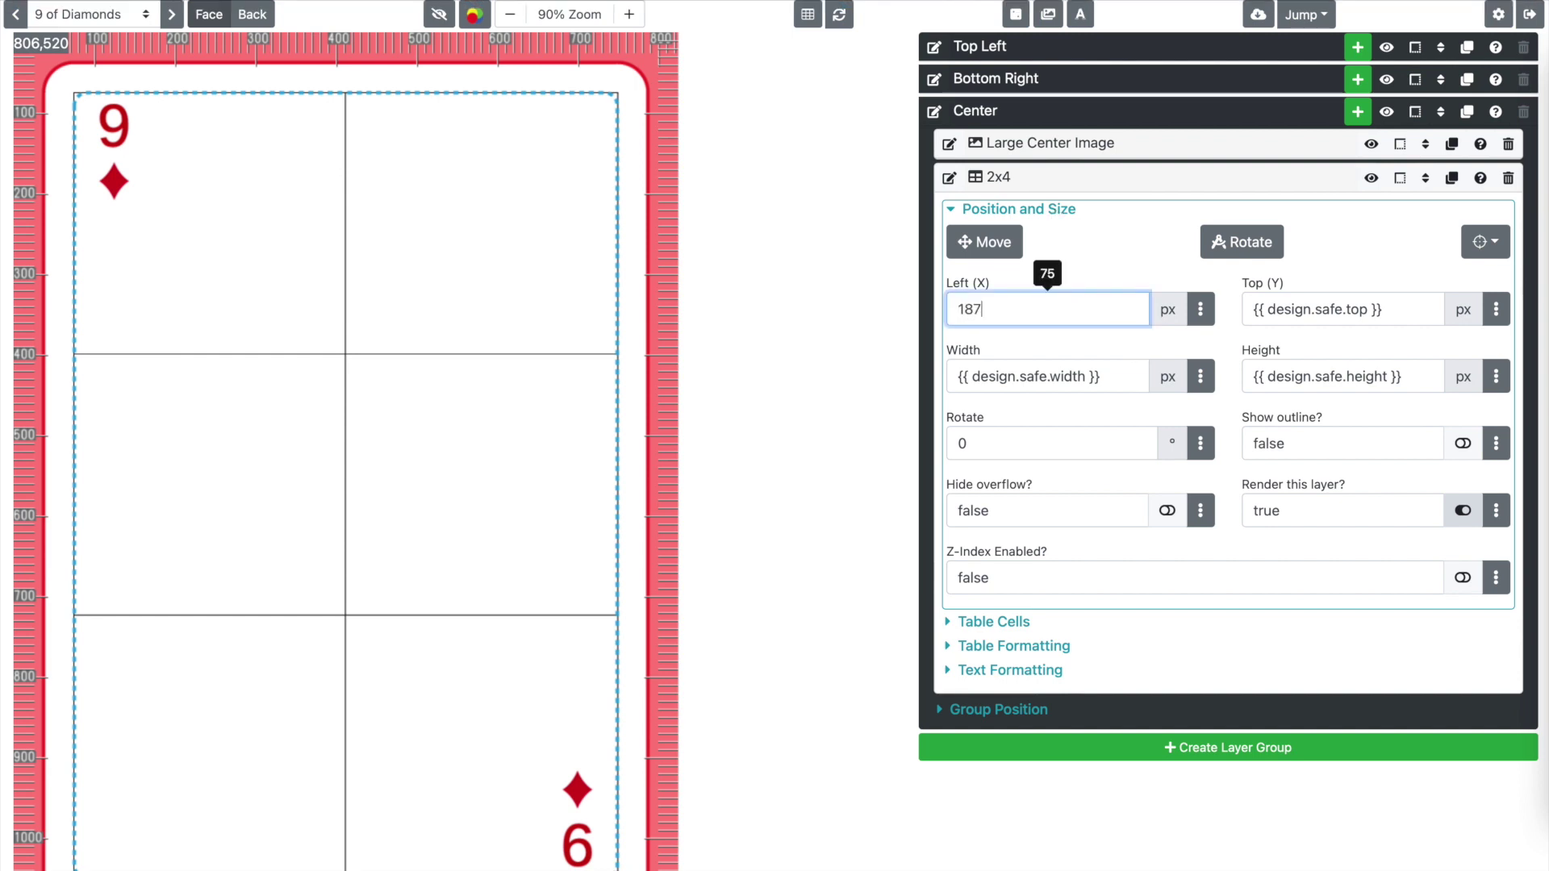
{"action": "key", "text": "Tab"}
{"action": "type", "text": "110"}
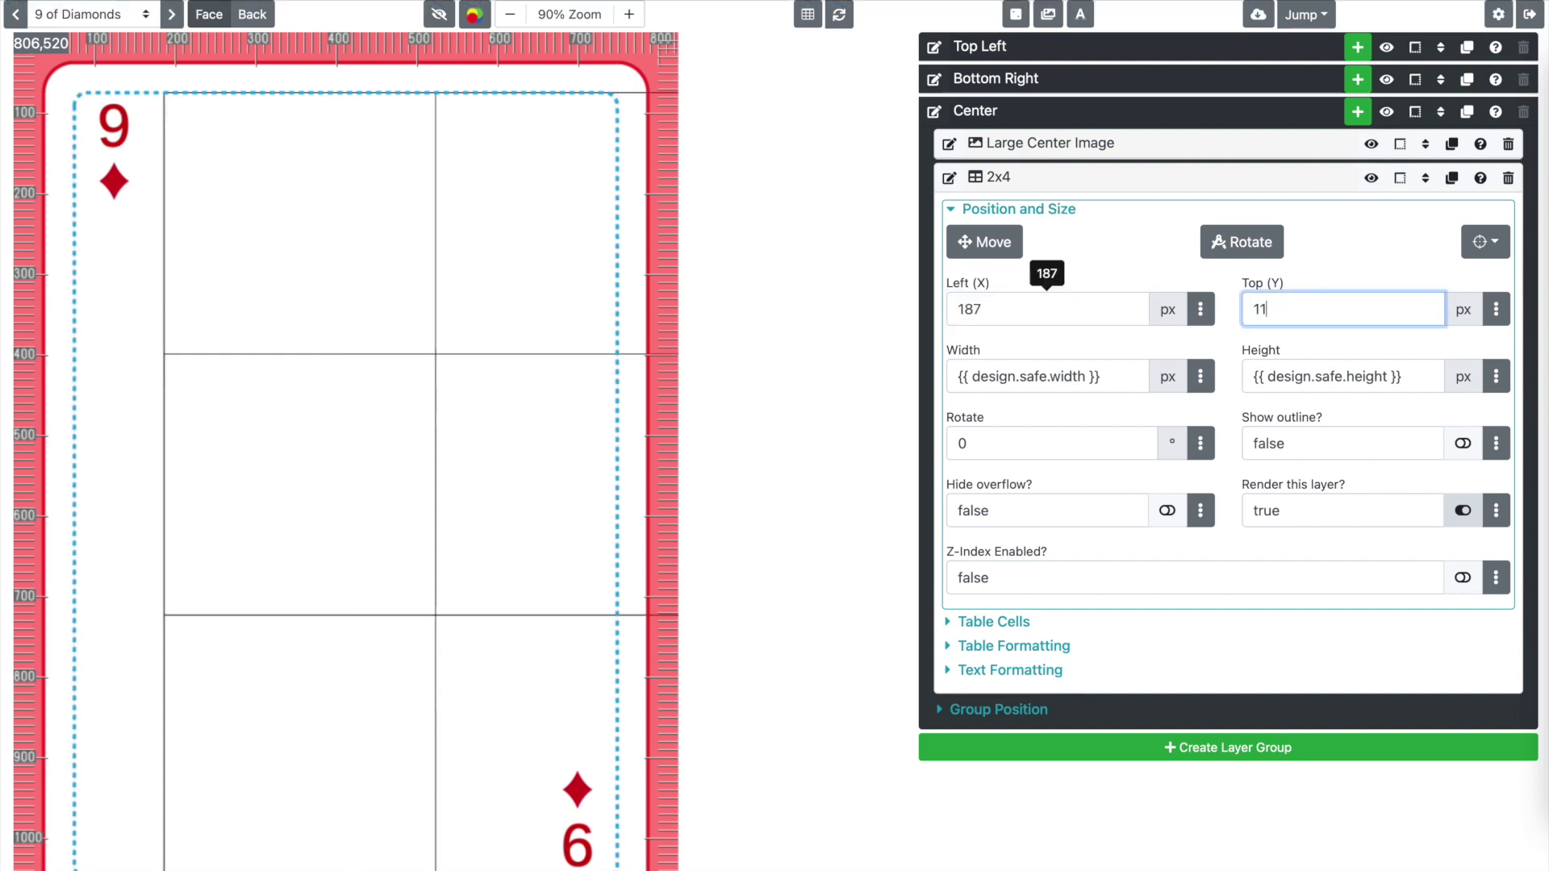
{"action": "key", "text": "Tab"}
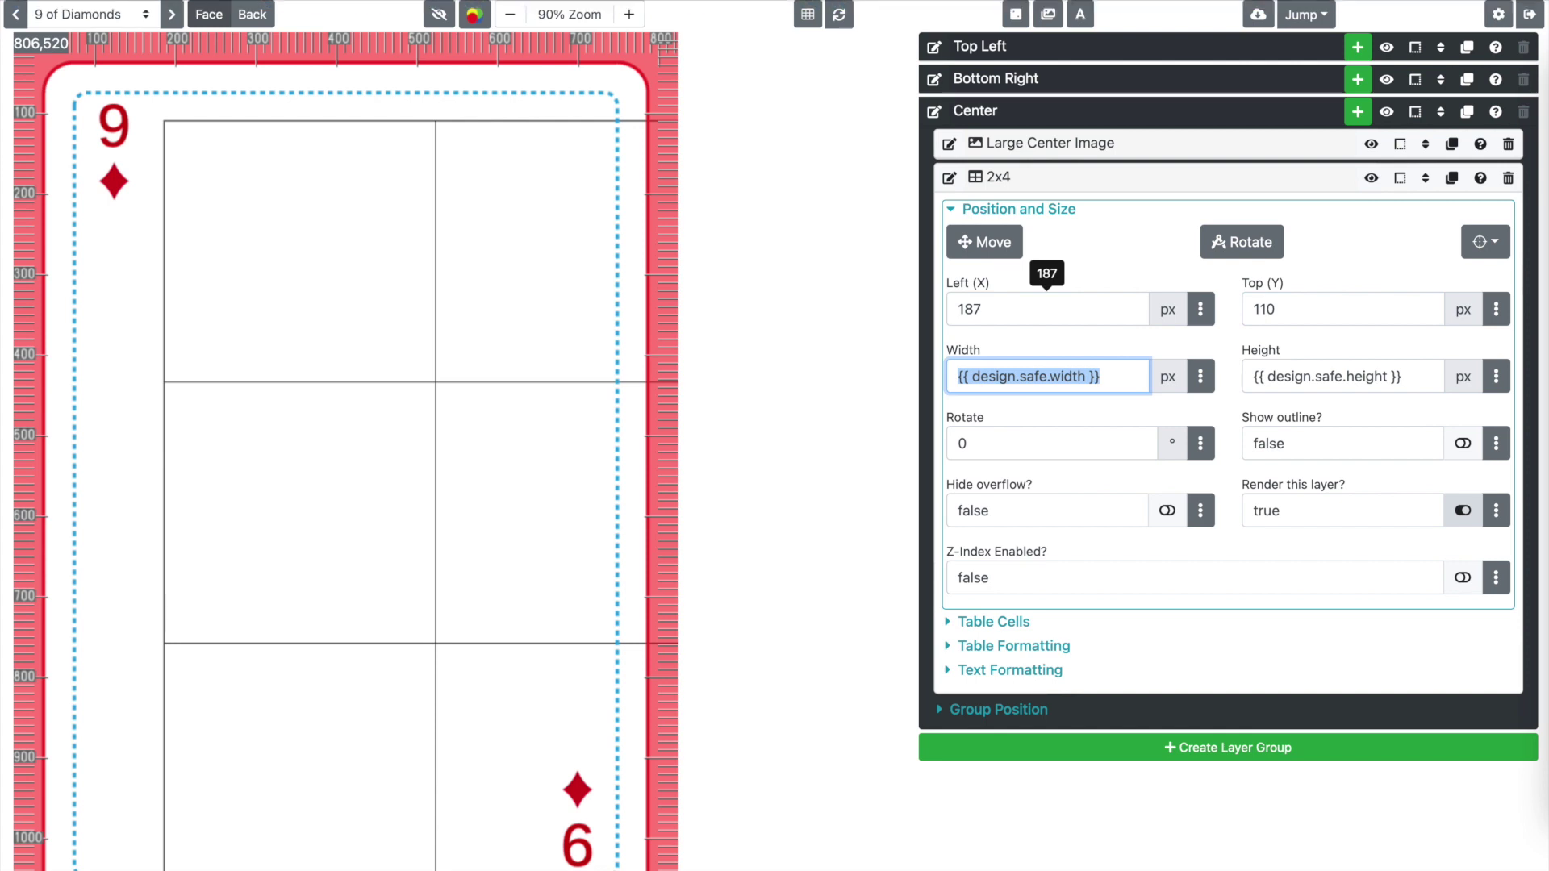
{"action": "type", "text": "450"}
{"action": "key", "text": "Tab"}
{"action": "type", "text": "900"}
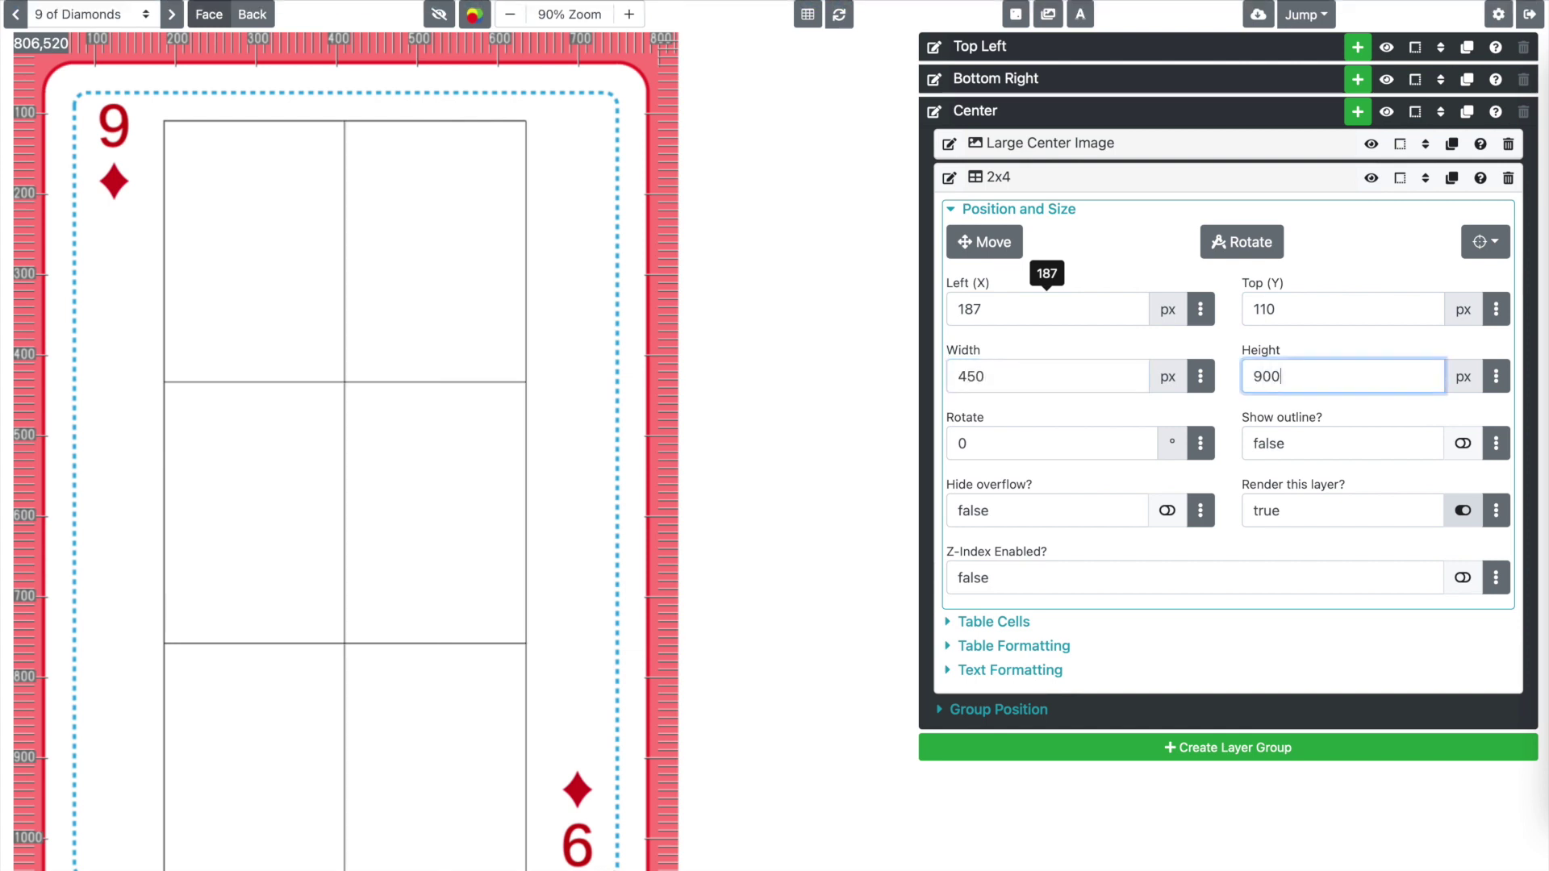
{"action": "left_click", "coordinate": [1224, 373]}
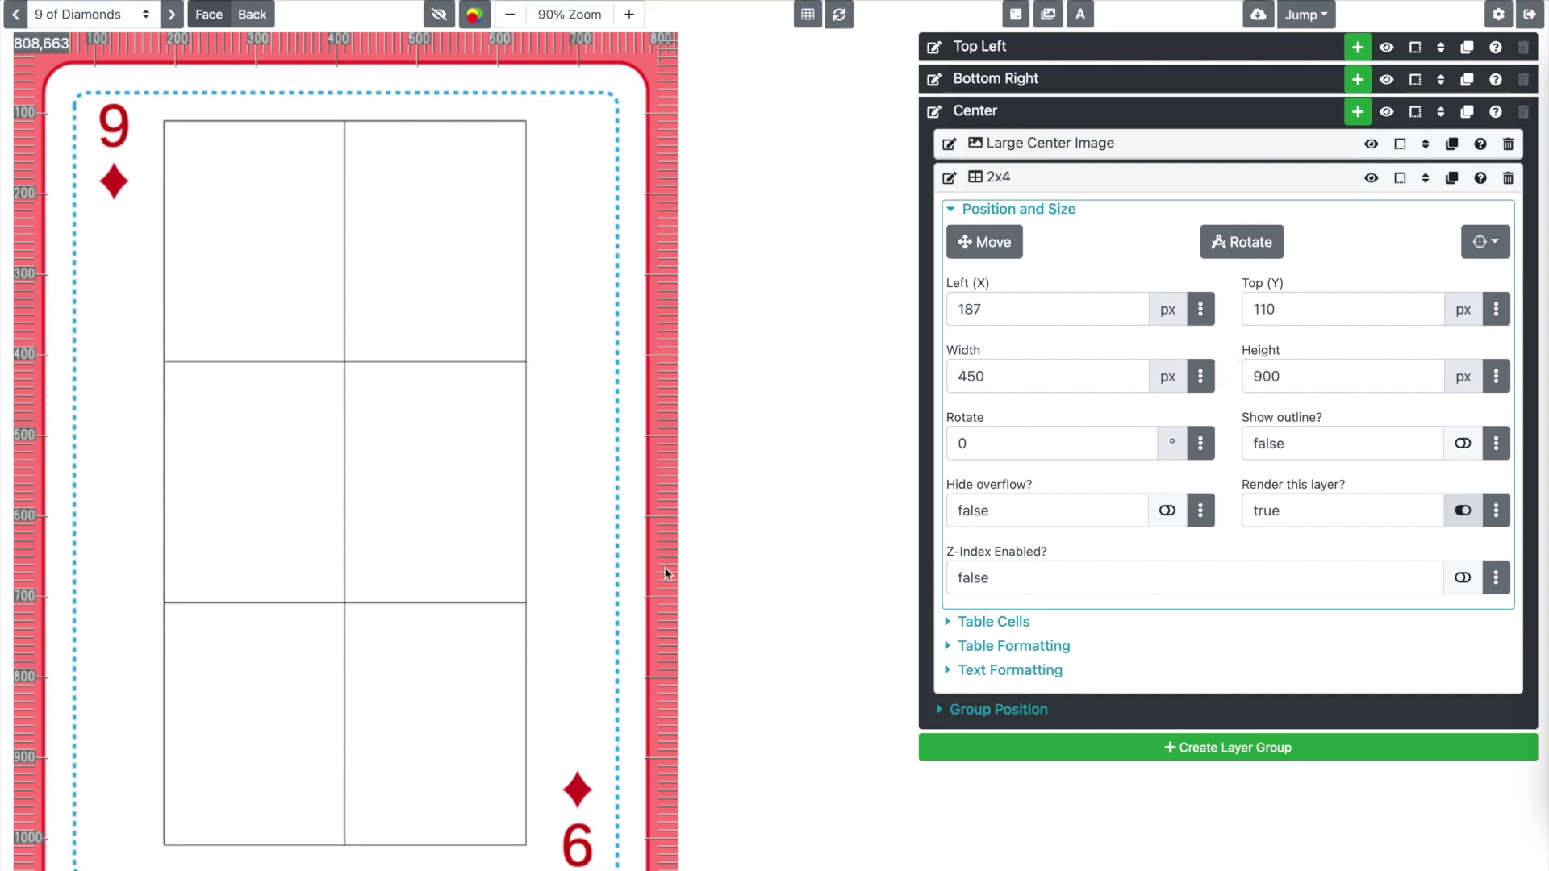
- Set the 2x4 table's number of rows to 4
{"action": "left_click", "coordinate": [1058, 209]}
{"action": "left_click", "coordinate": [1015, 235]}
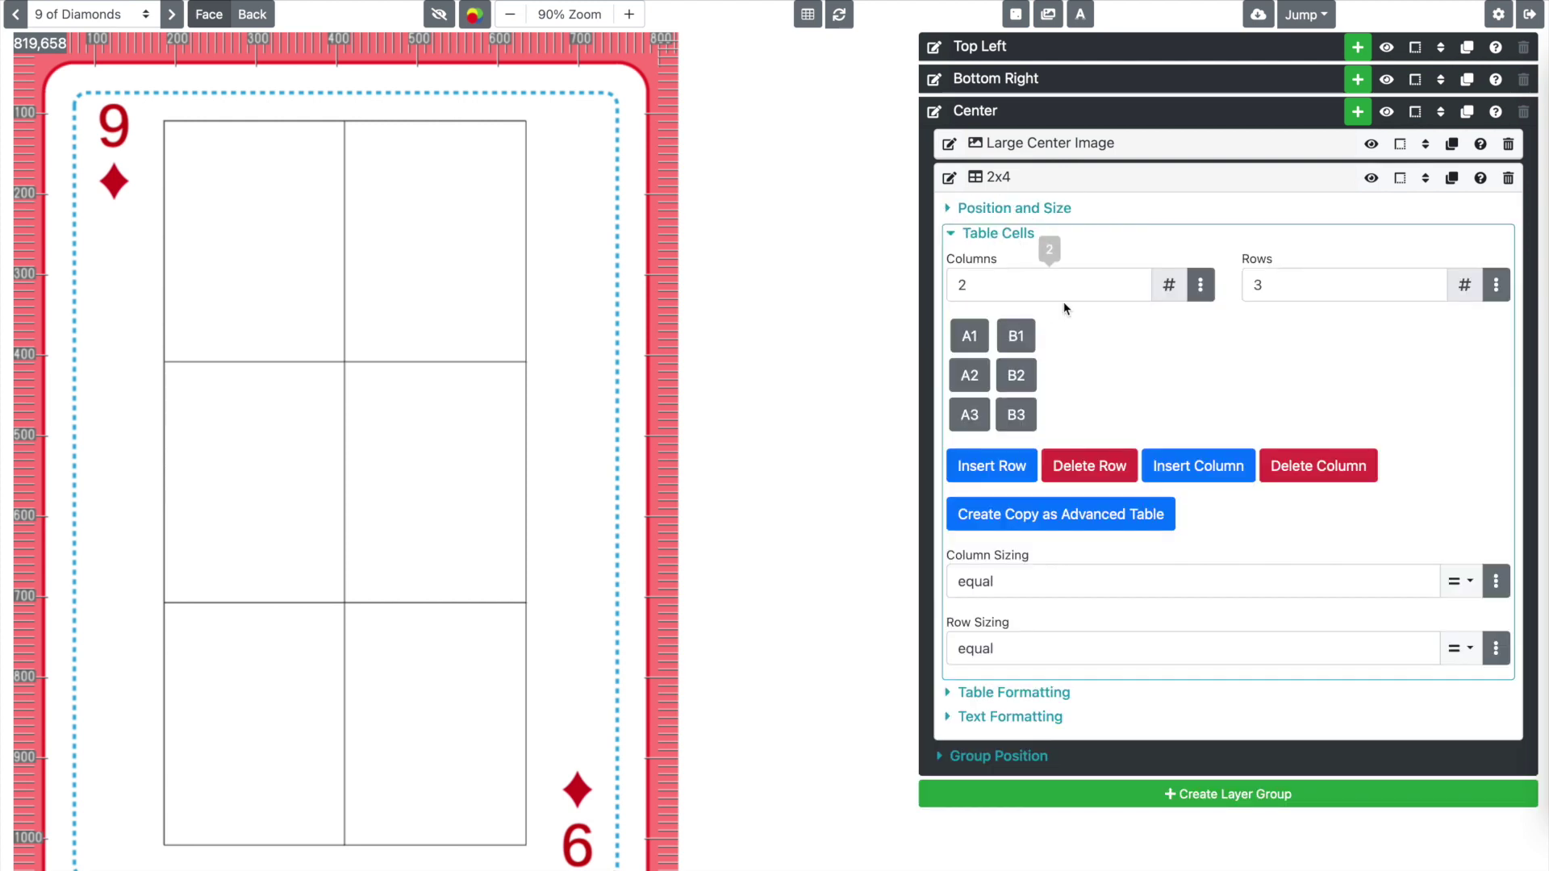
{"action": "left_click", "coordinate": [1306, 286]}
{"action": "key", "text": "BackSpace"}
{"action": "type", "text": "4"}
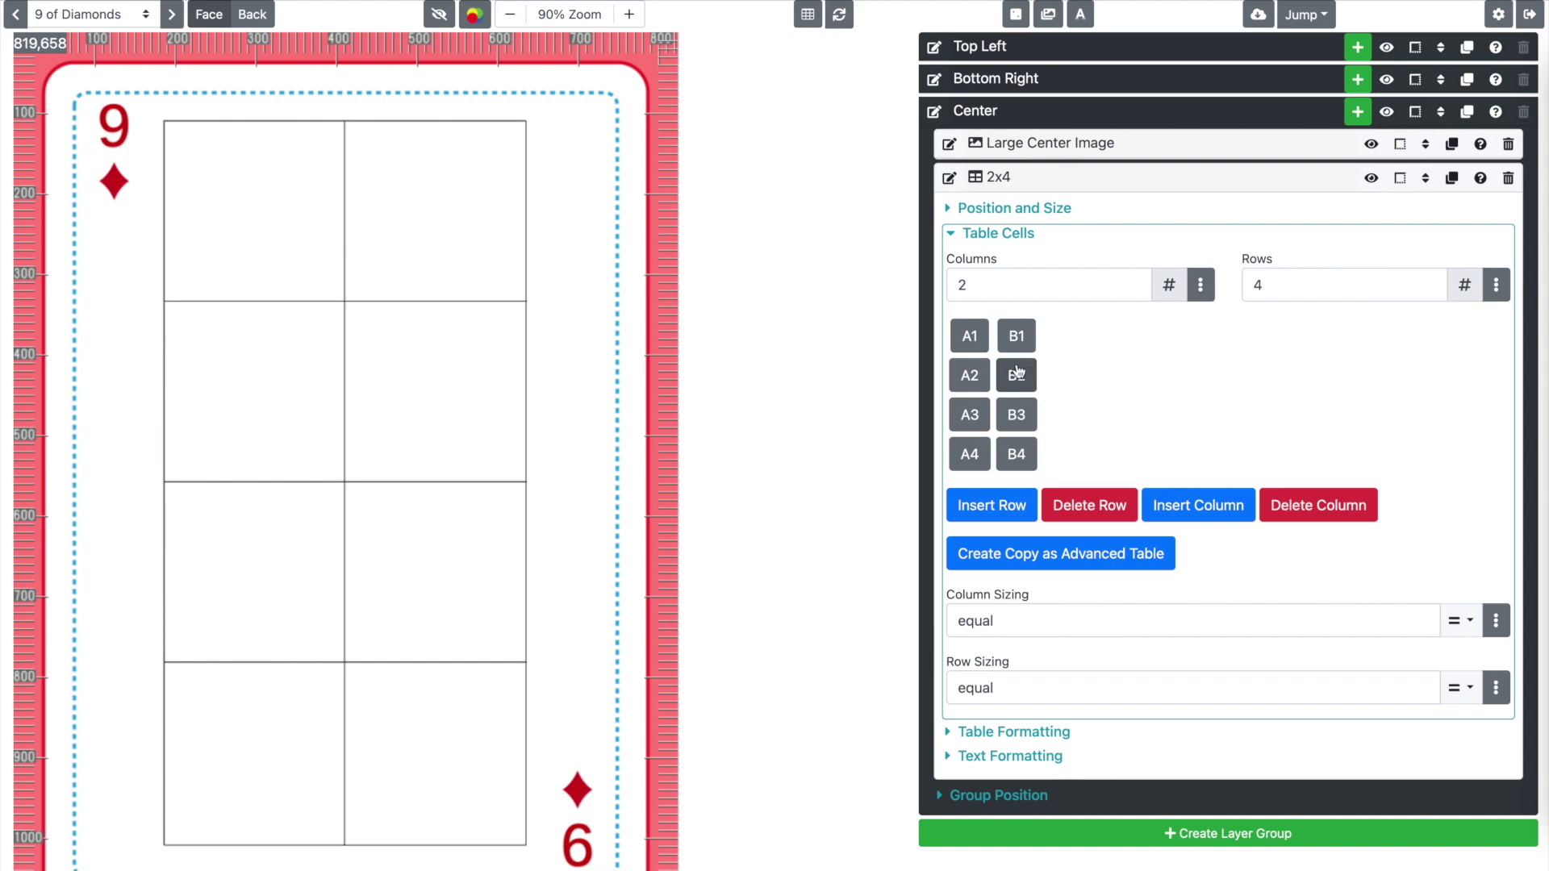
- Start the value of cell A1 in the 2x4 table with an empty whitespace-trimming tag, {%- -%}
{"action": "left_click", "coordinate": [983, 350]}
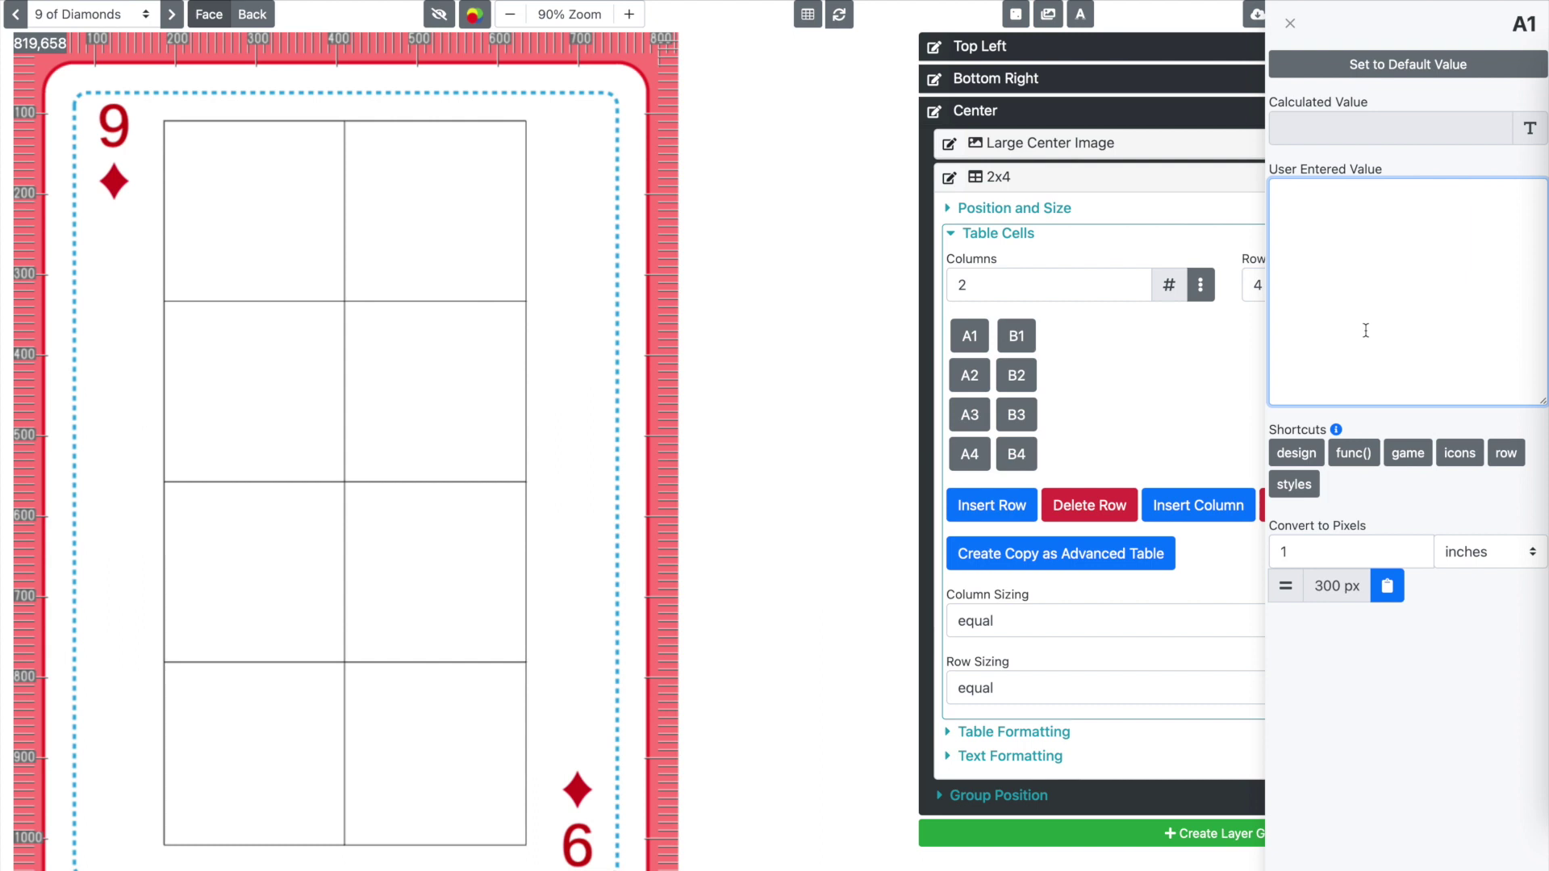
{"action": "type", "text": "{"}
{"action": "type", "text": "%"}
{"action": "type", "text": "="}
{"action": "type", "text": "%}"}
{"action": "type", "text": ". "}
{"action": "type", "text": "-"}
{"action": "key", "text": "BackSpace"}
{"action": "key", "text": "BackSpace"}
{"action": "key", "text": "BackSpace"}
{"action": "key", "text": "Right"}
{"action": "key", "text": "Right"}
{"action": "key", "text": "Right"}
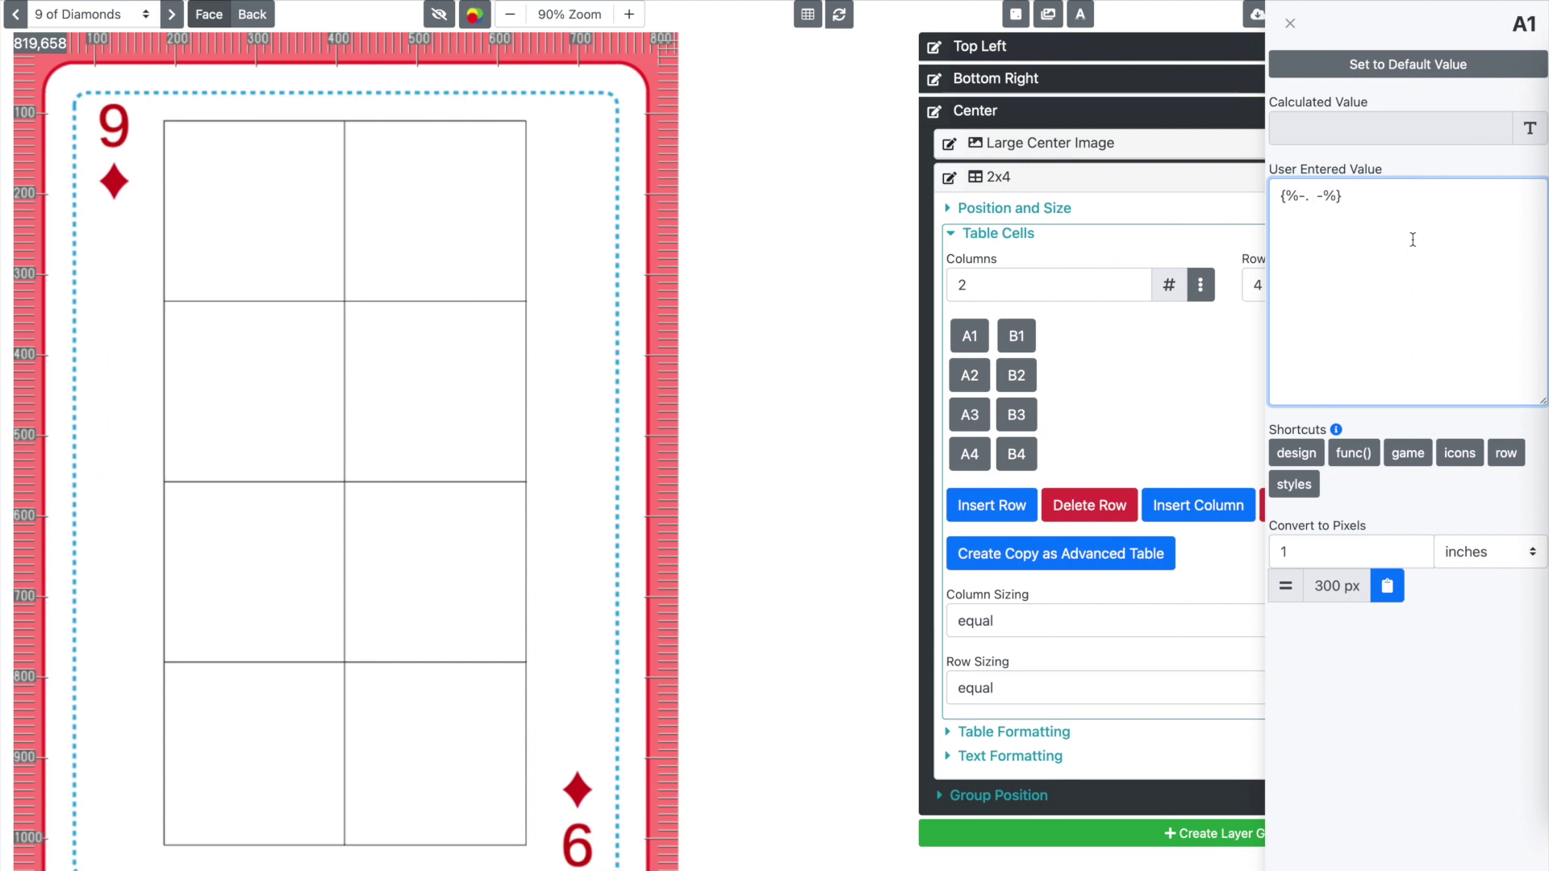
- Fill cell A1's opening tag with the condition if row.value > 3 and row.value < 11
{"action": "type", "text": "if row."}
{"action": "type", "text": "value >"}
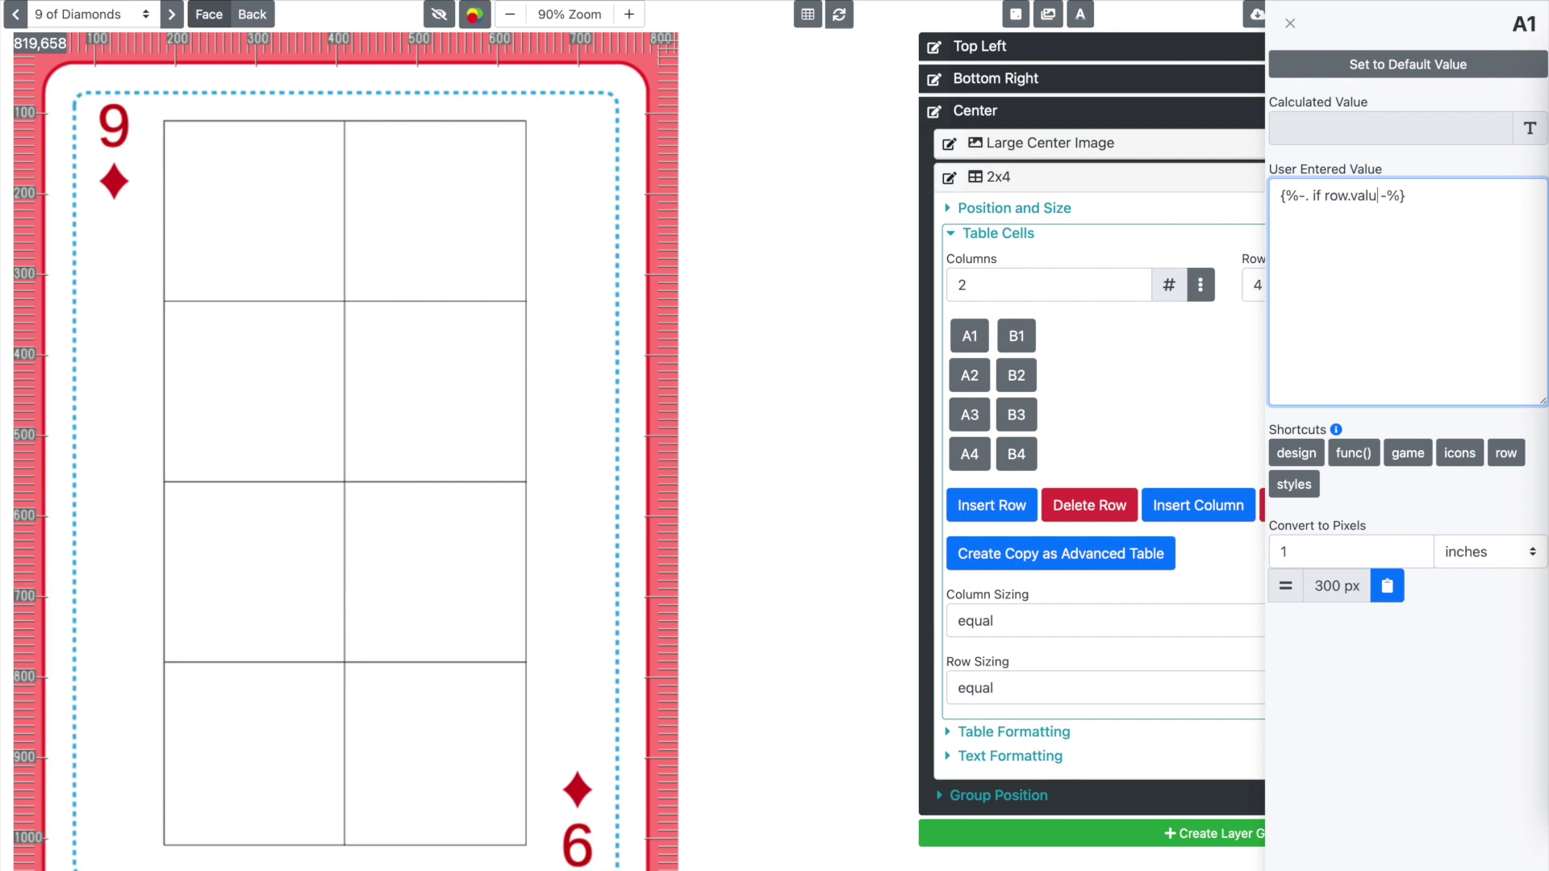
{"action": "type", "text": " 3 and row.value < 11"}
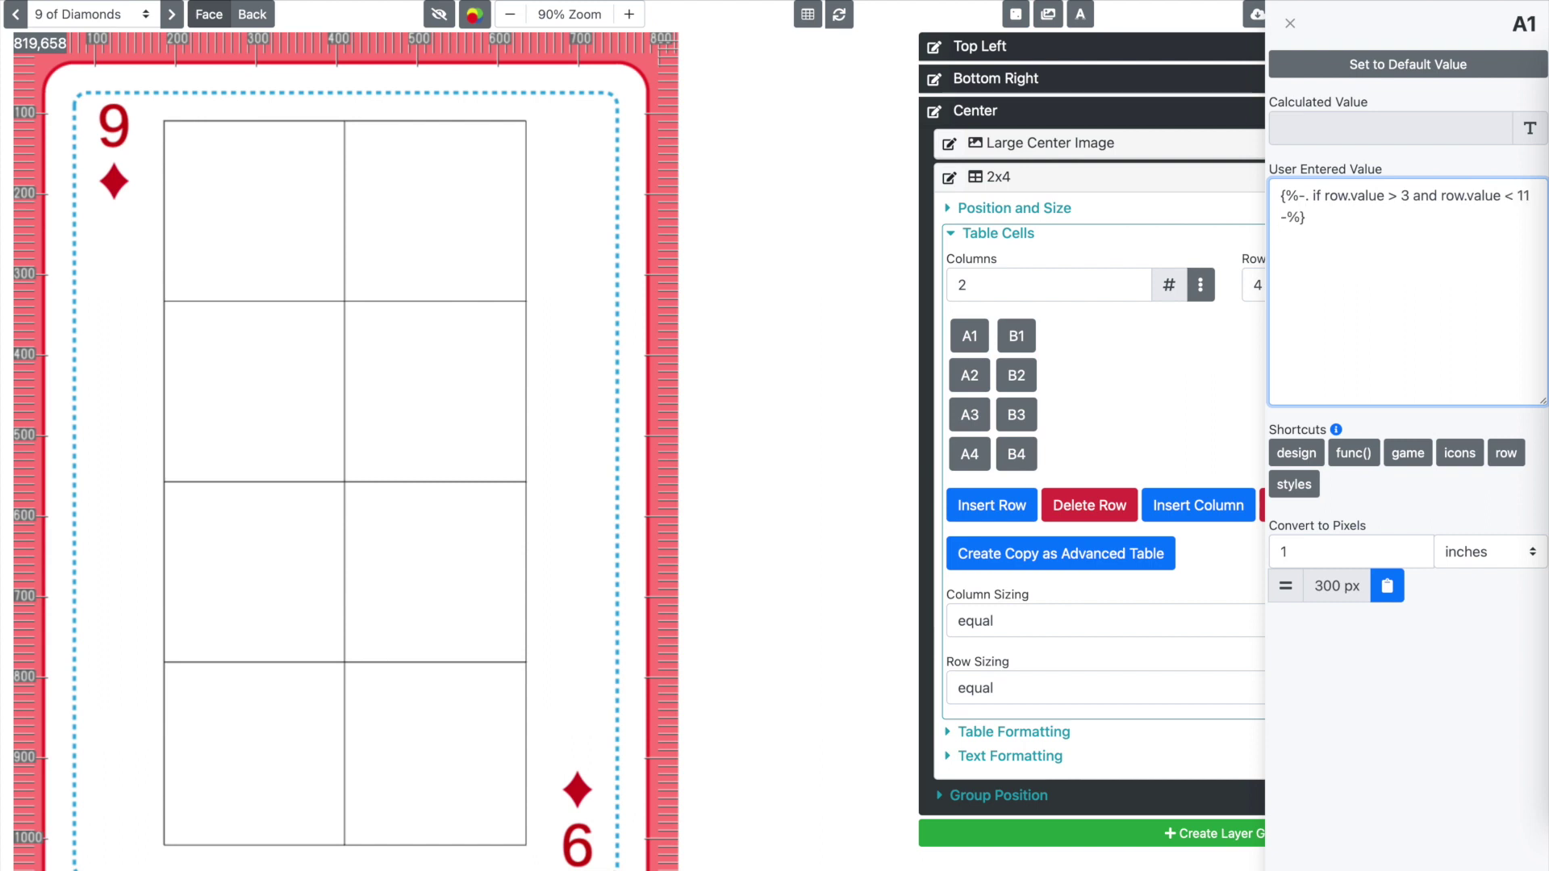
- Add a closing {%- endif -%} tag to cell A1 and remove the stray period from the if tag
{"action": "key", "text": "Return"}
{"action": "type", "text": "{%- -%}"}
{"action": "left_click", "coordinate": [1307, 238]}
{"action": "type", "text": "end if"}
{"action": "key", "text": "Left"}
{"action": "key", "text": "Delete"}
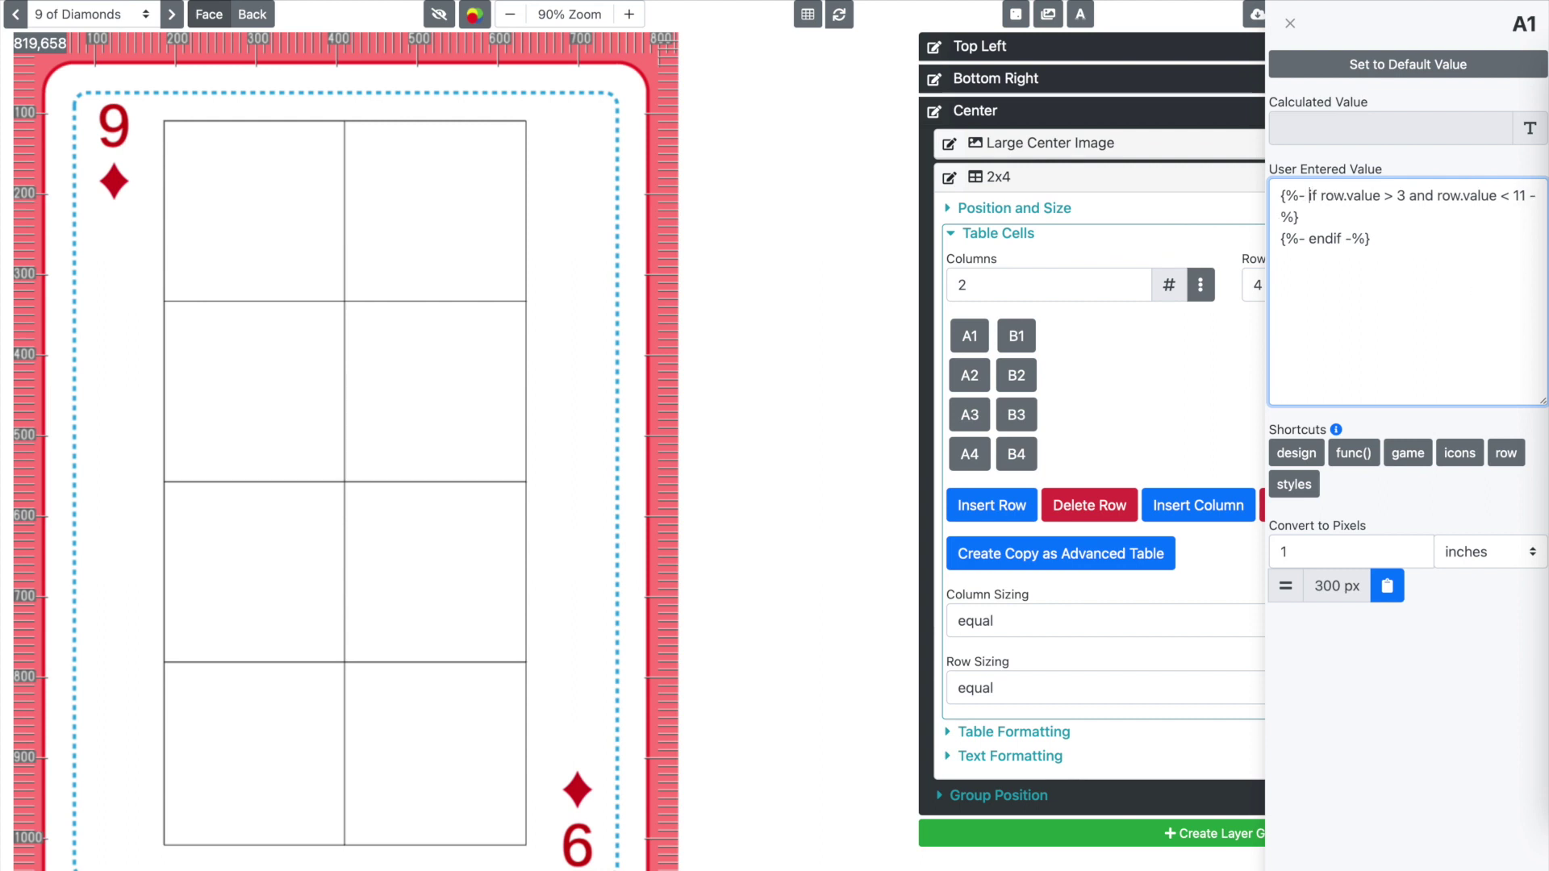
- Insert the suit icon code <{{row.suit}}/> between cell A1's if and endif tags, set off by blank lines, and apply it
{"action": "key", "text": "Down"}
{"action": "key", "text": "Down"}
{"action": "key", "text": "Return"}
{"action": "key", "text": "Return"}
{"action": "key", "text": "Return"}
{"action": "key", "text": "Up"}
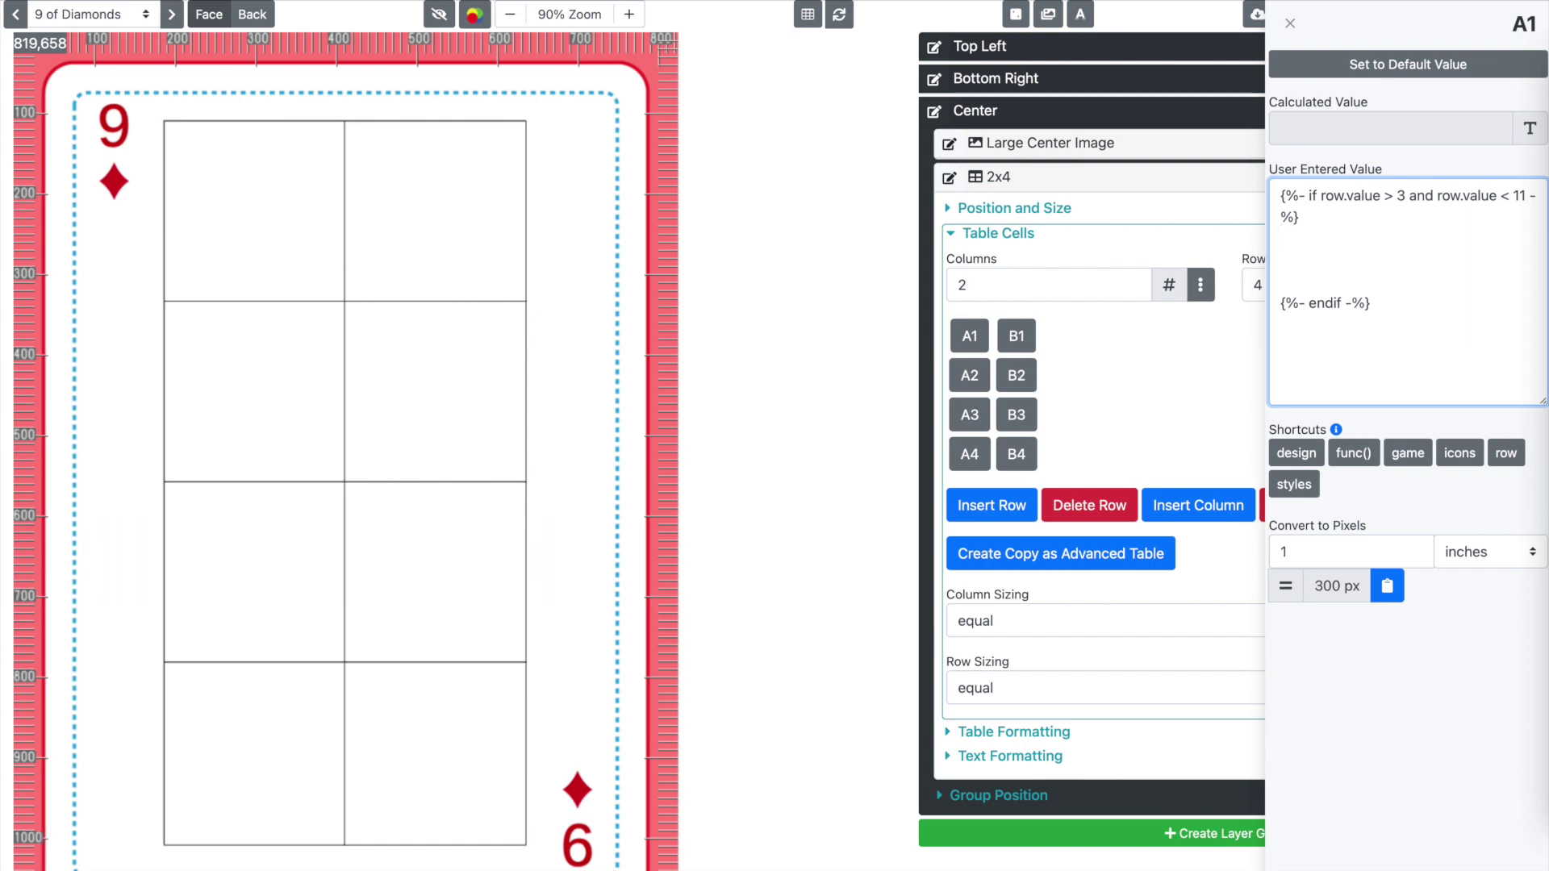
{"action": "type", "text": "<{{row.suit}}/>"}
{"action": "left_click", "coordinate": [1372, 167]}
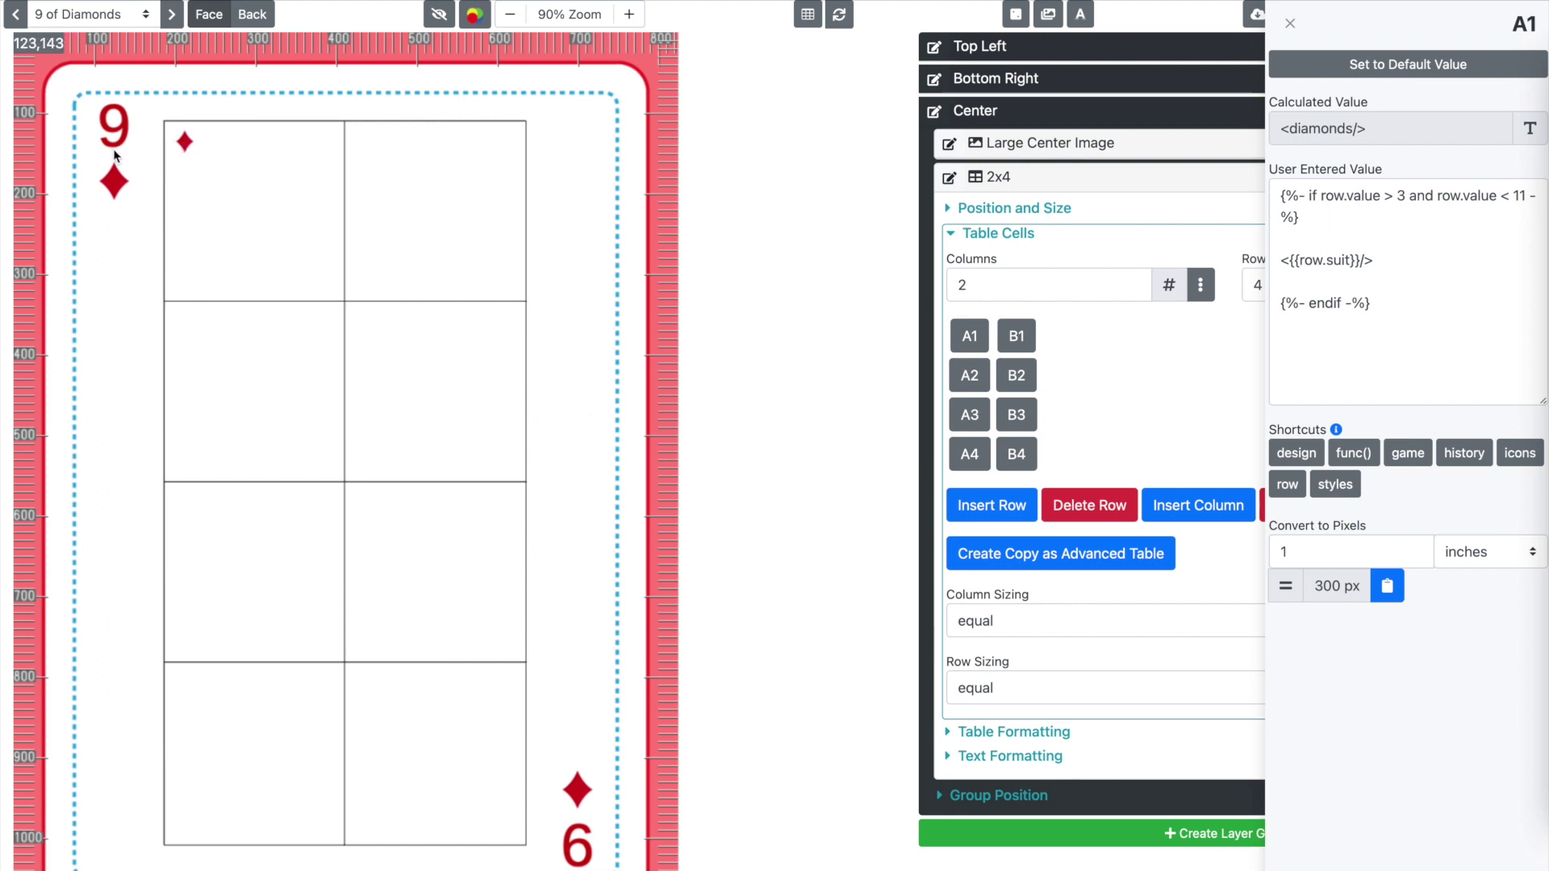
- Preview the Jack of Clubs, 2 of Diamonds and 4 of Diamonds to check cell A1's condition
{"action": "left_click", "coordinate": [128, 16]}
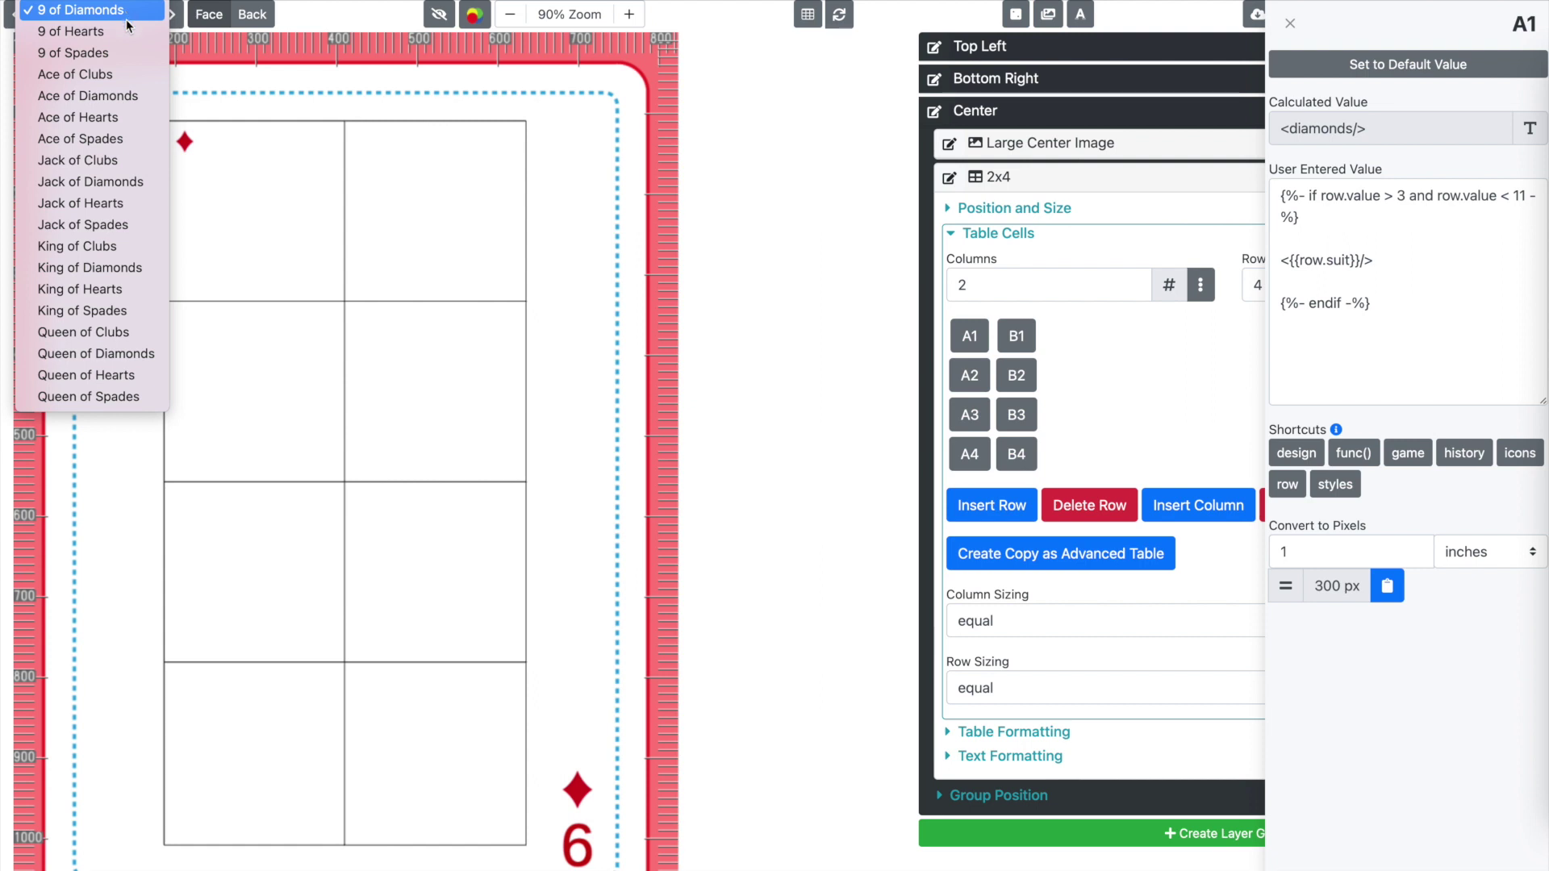
{"action": "left_click", "coordinate": [132, 157]}
{"action": "left_click", "coordinate": [1524, 196]}
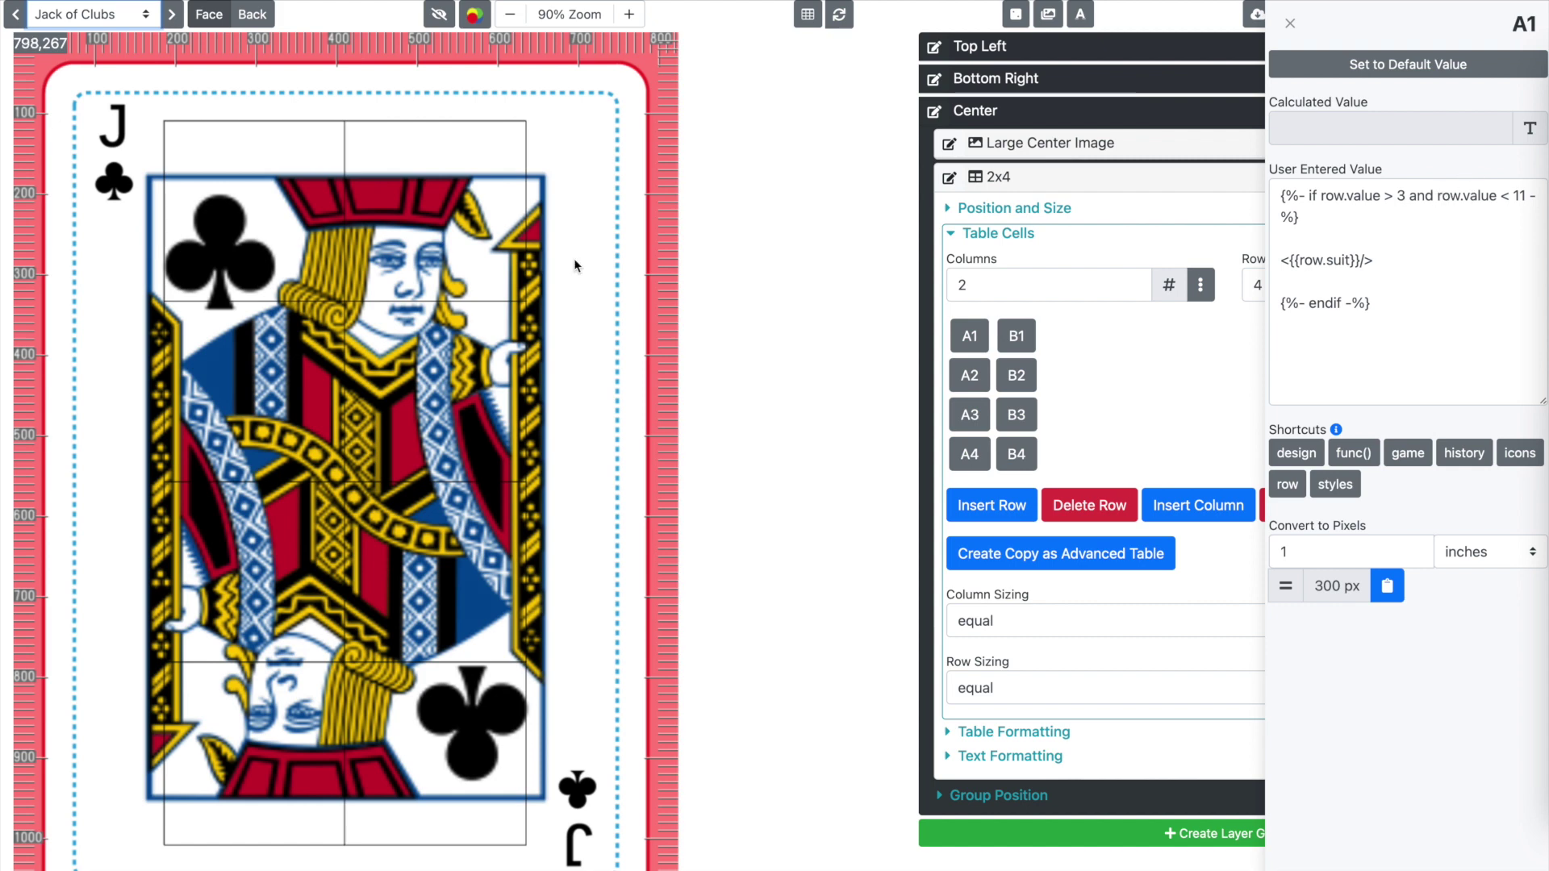
{"action": "left_click", "coordinate": [88, 14]}
{"action": "scroll", "coordinate": [88, 161], "scroll_direction": "up", "scroll_amount": 5}
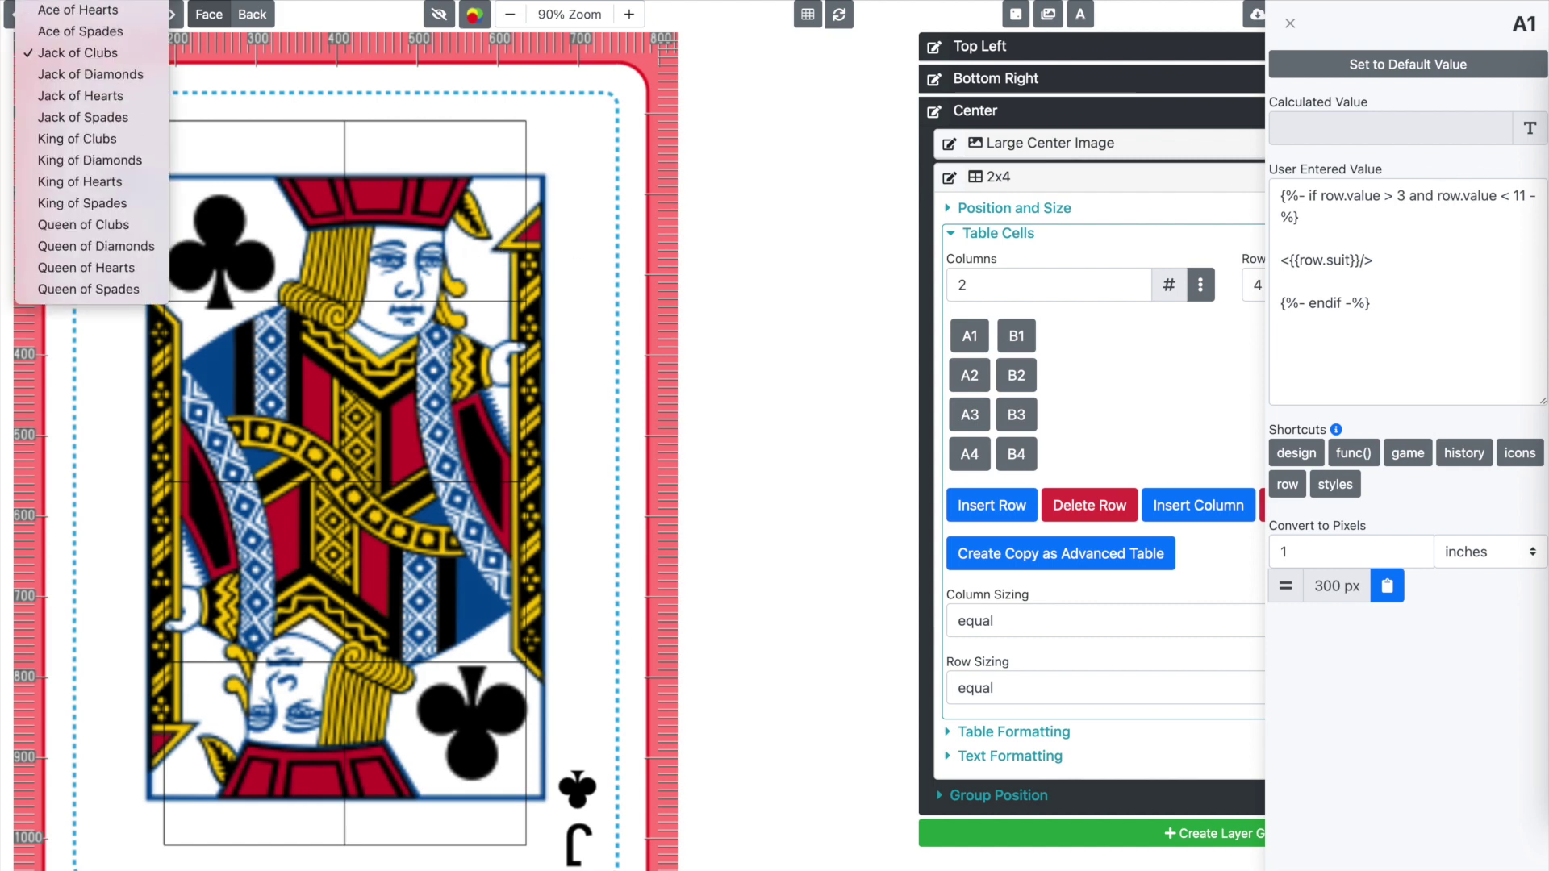
{"action": "scroll", "coordinate": [105, 128], "scroll_direction": "up", "scroll_amount": 5}
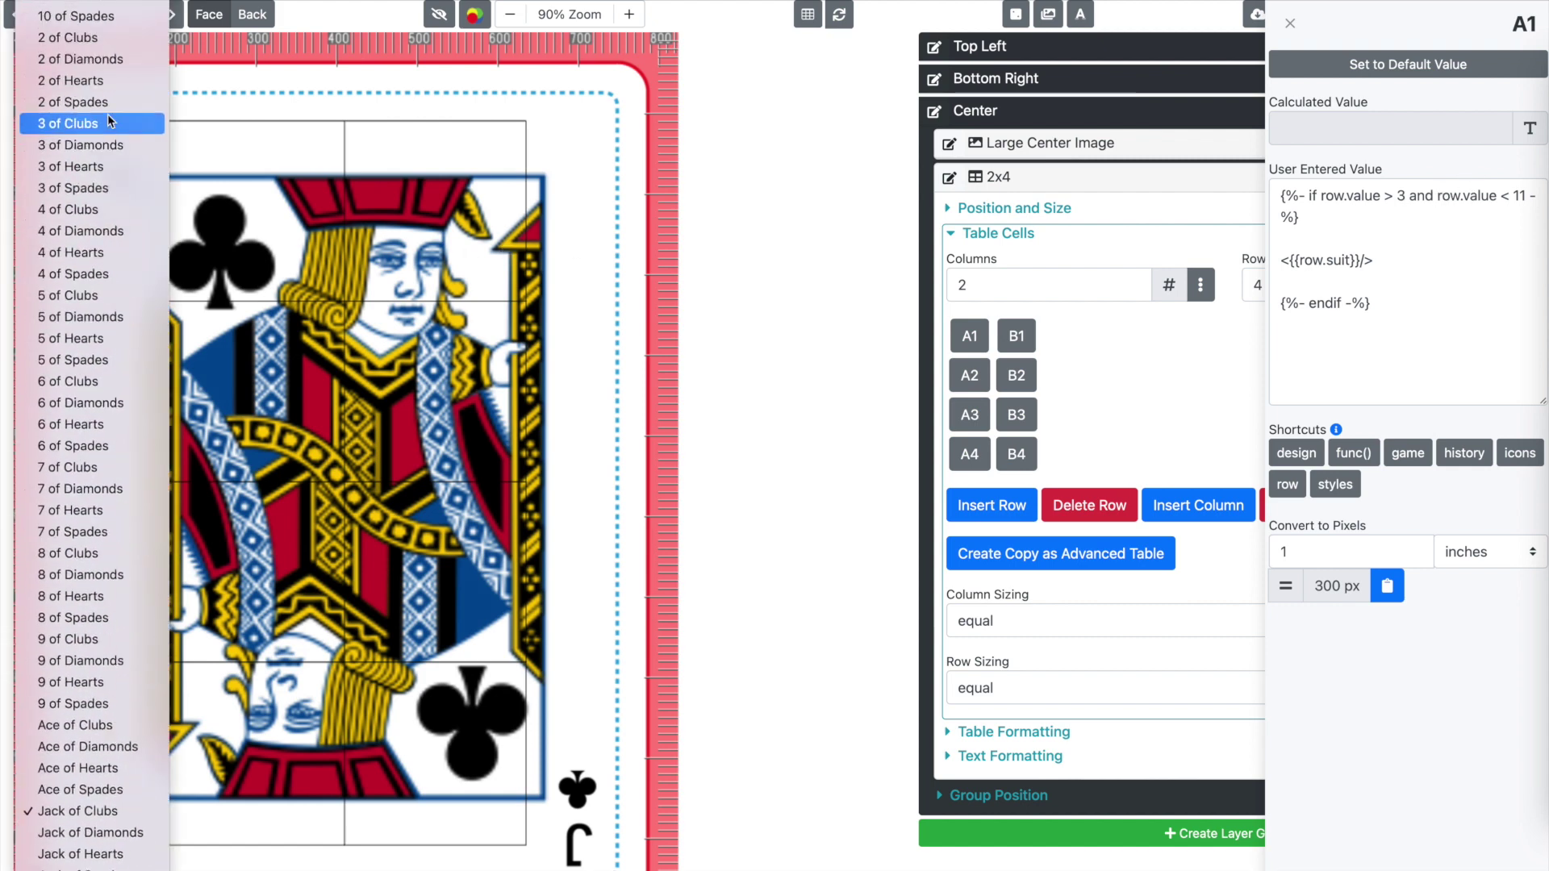
{"action": "left_click", "coordinate": [109, 59]}
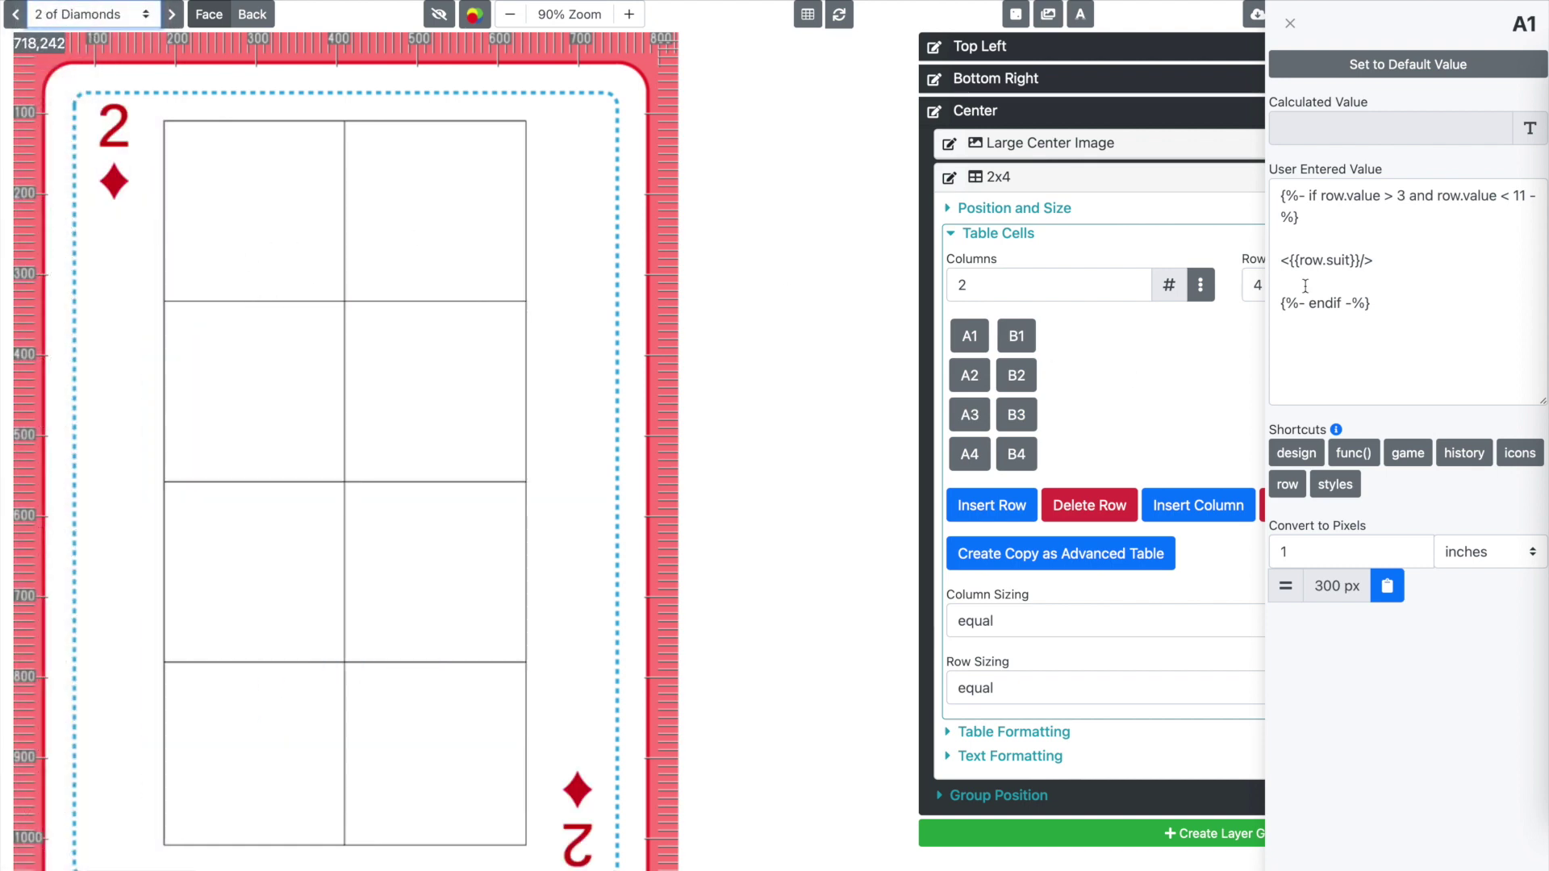
{"action": "left_click", "coordinate": [111, 16]}
{"action": "left_click", "coordinate": [95, 180]}
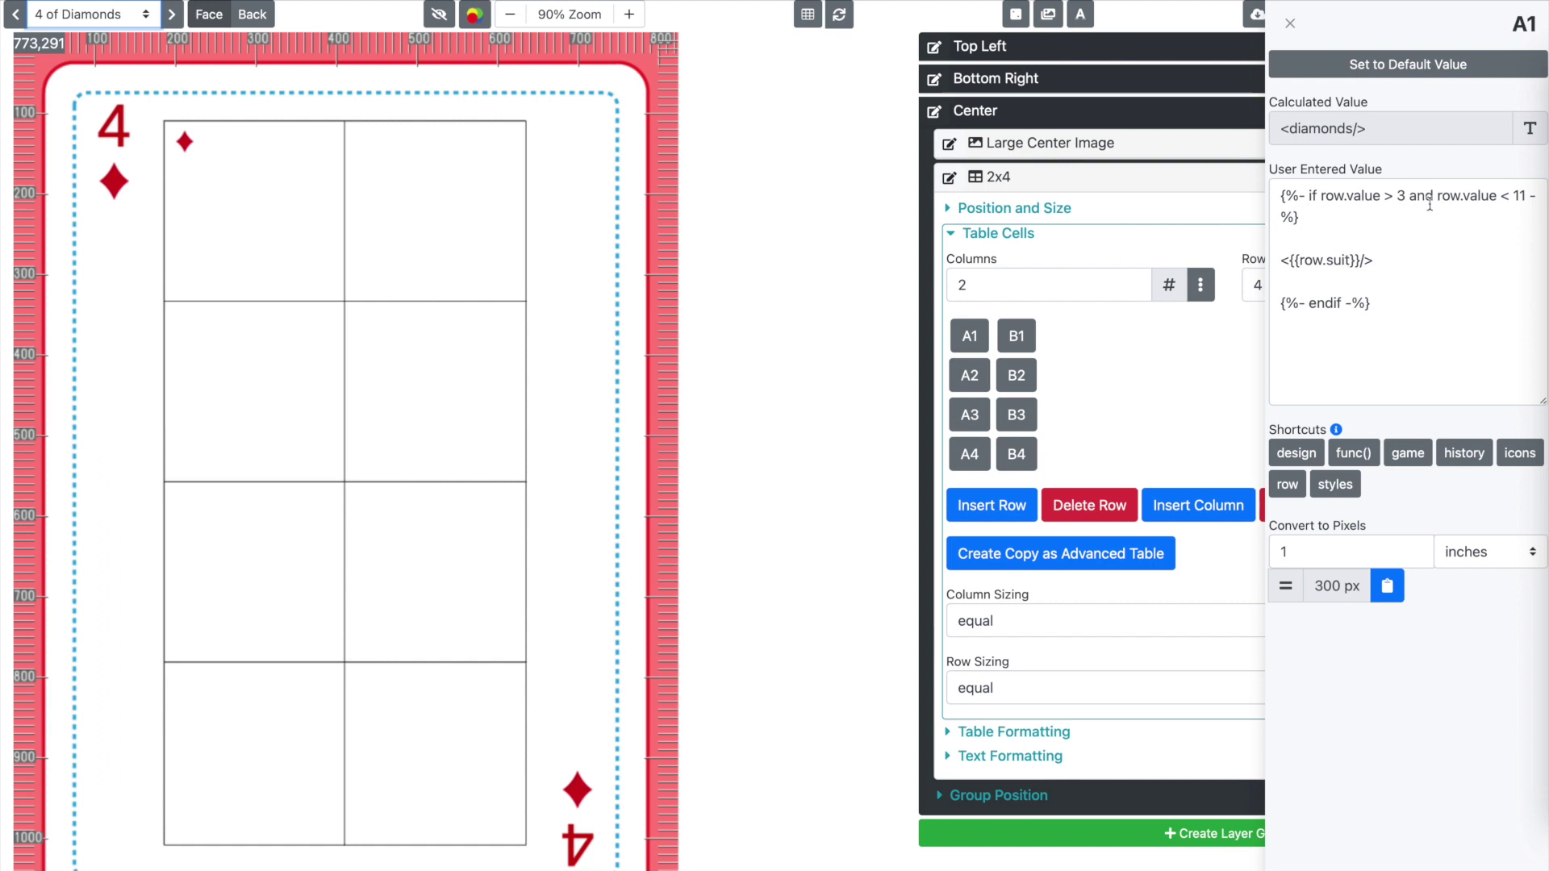
{"action": "left_click", "coordinate": [1390, 271]}
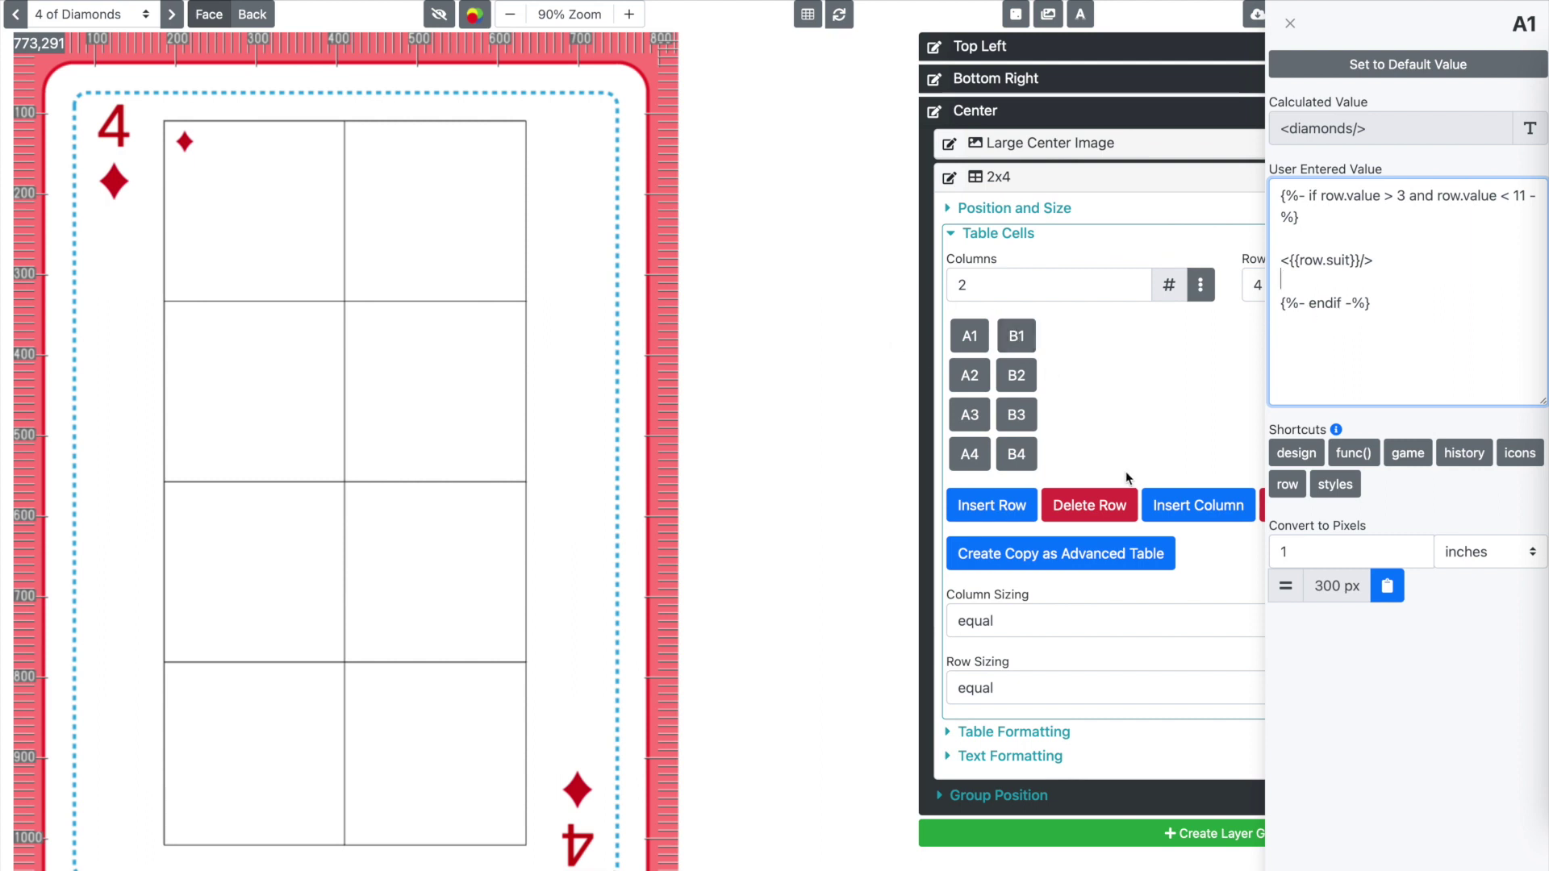
- Set the 2x4 table's default text styles to {{row.color}}, large
{"action": "left_click", "coordinate": [1049, 758]}
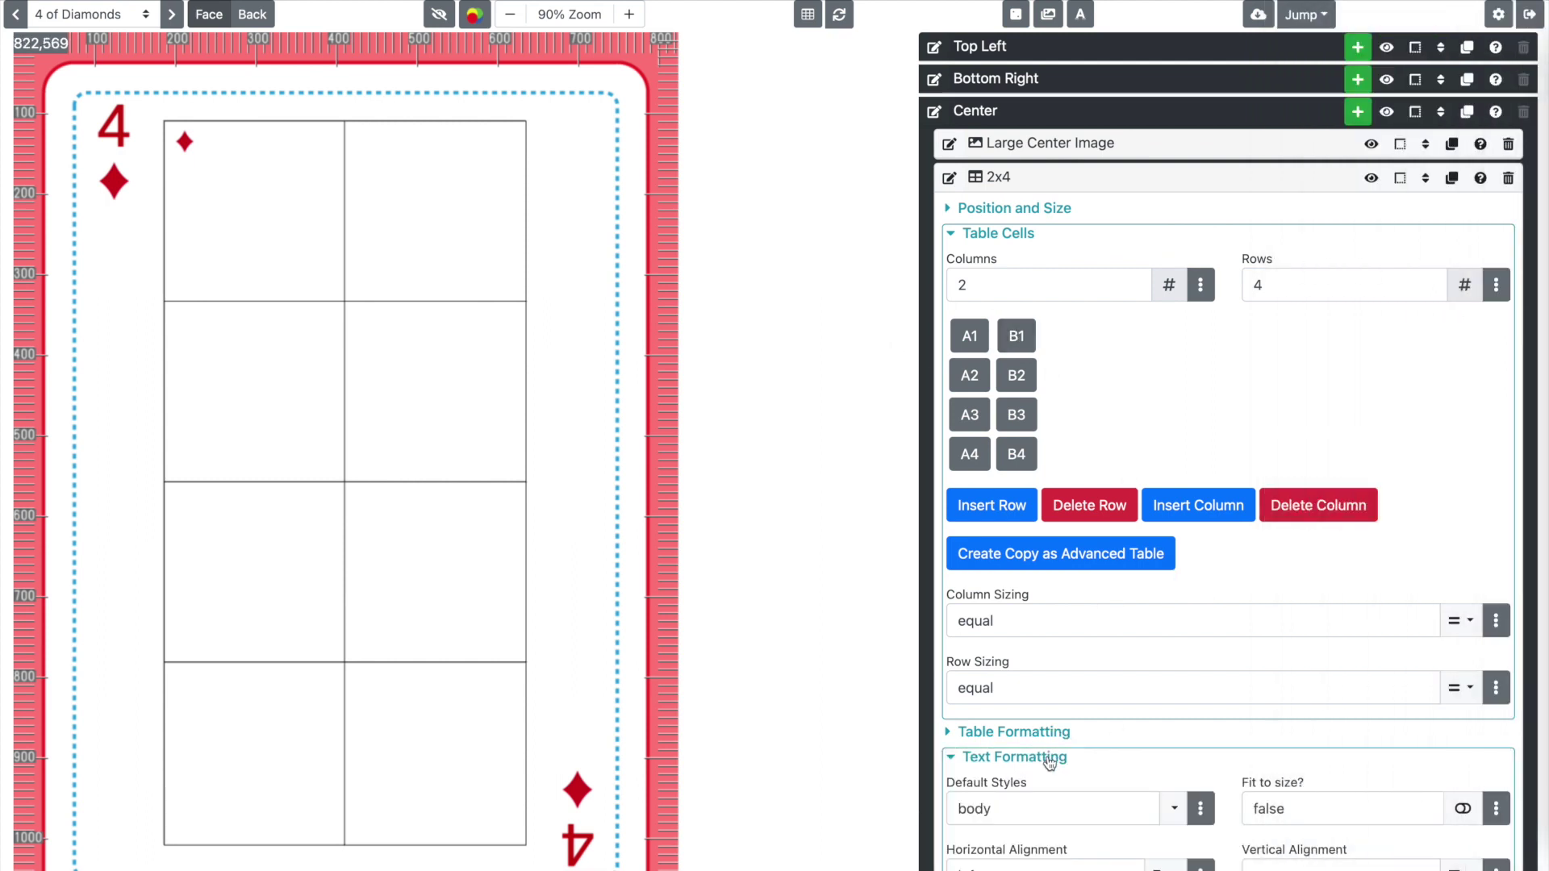
{"action": "scroll", "coordinate": [1147, 784], "scroll_direction": "down", "scroll_amount": 2}
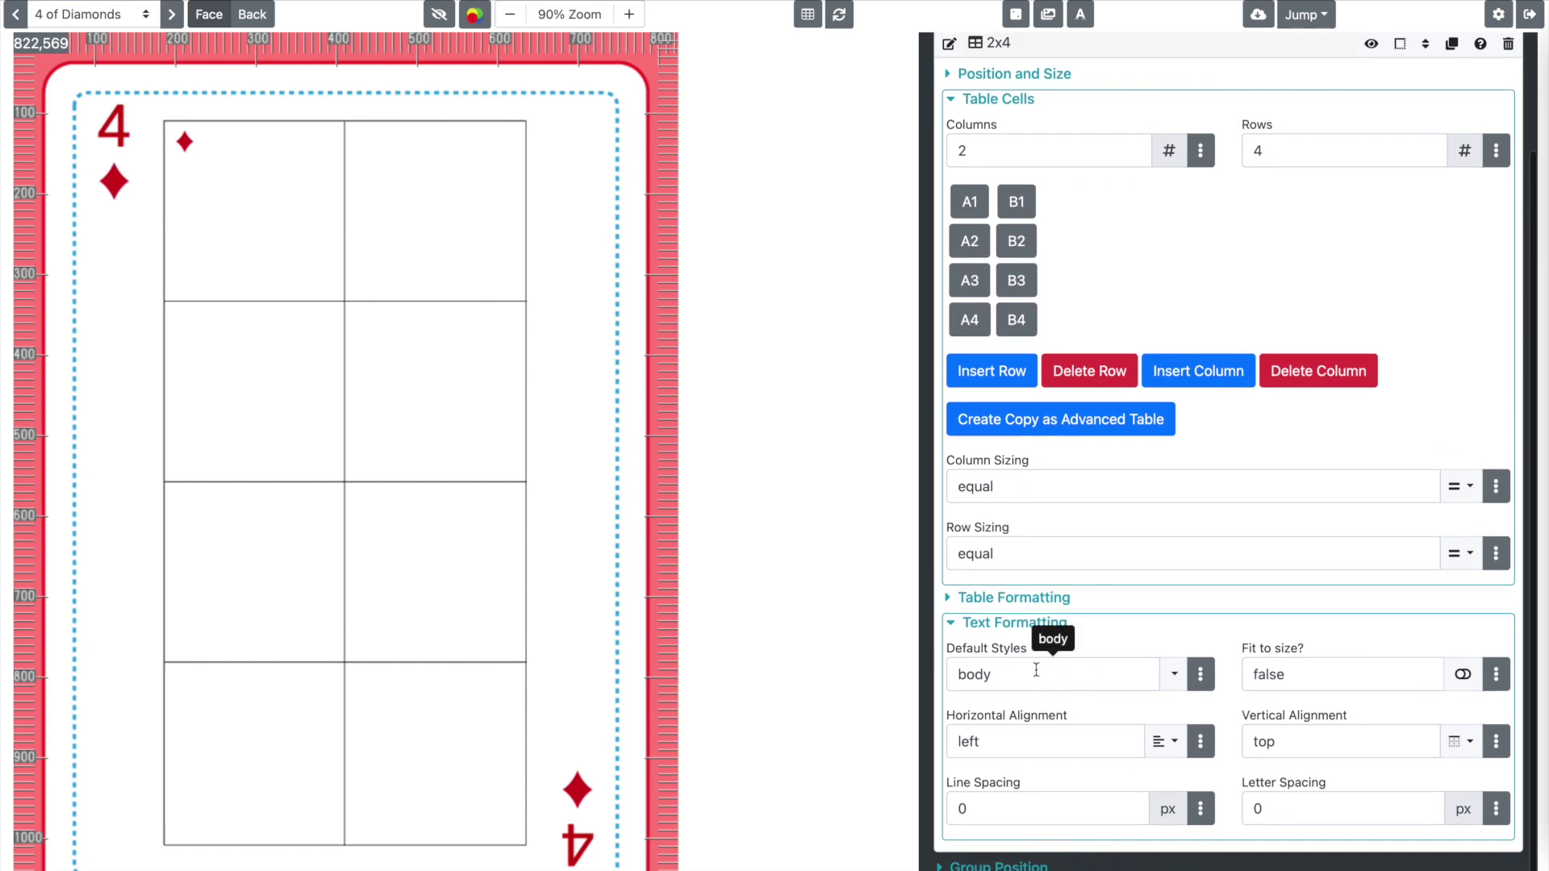
{"action": "left_click", "coordinate": [1037, 672]}
{"action": "type", "text": "row"}
{"action": "key", "text": "BackSpace"}
{"action": "key", "text": "BackSpace"}
{"action": "key", "text": "BackSpace"}
{"action": "type", "text": "{{row.color}}"}
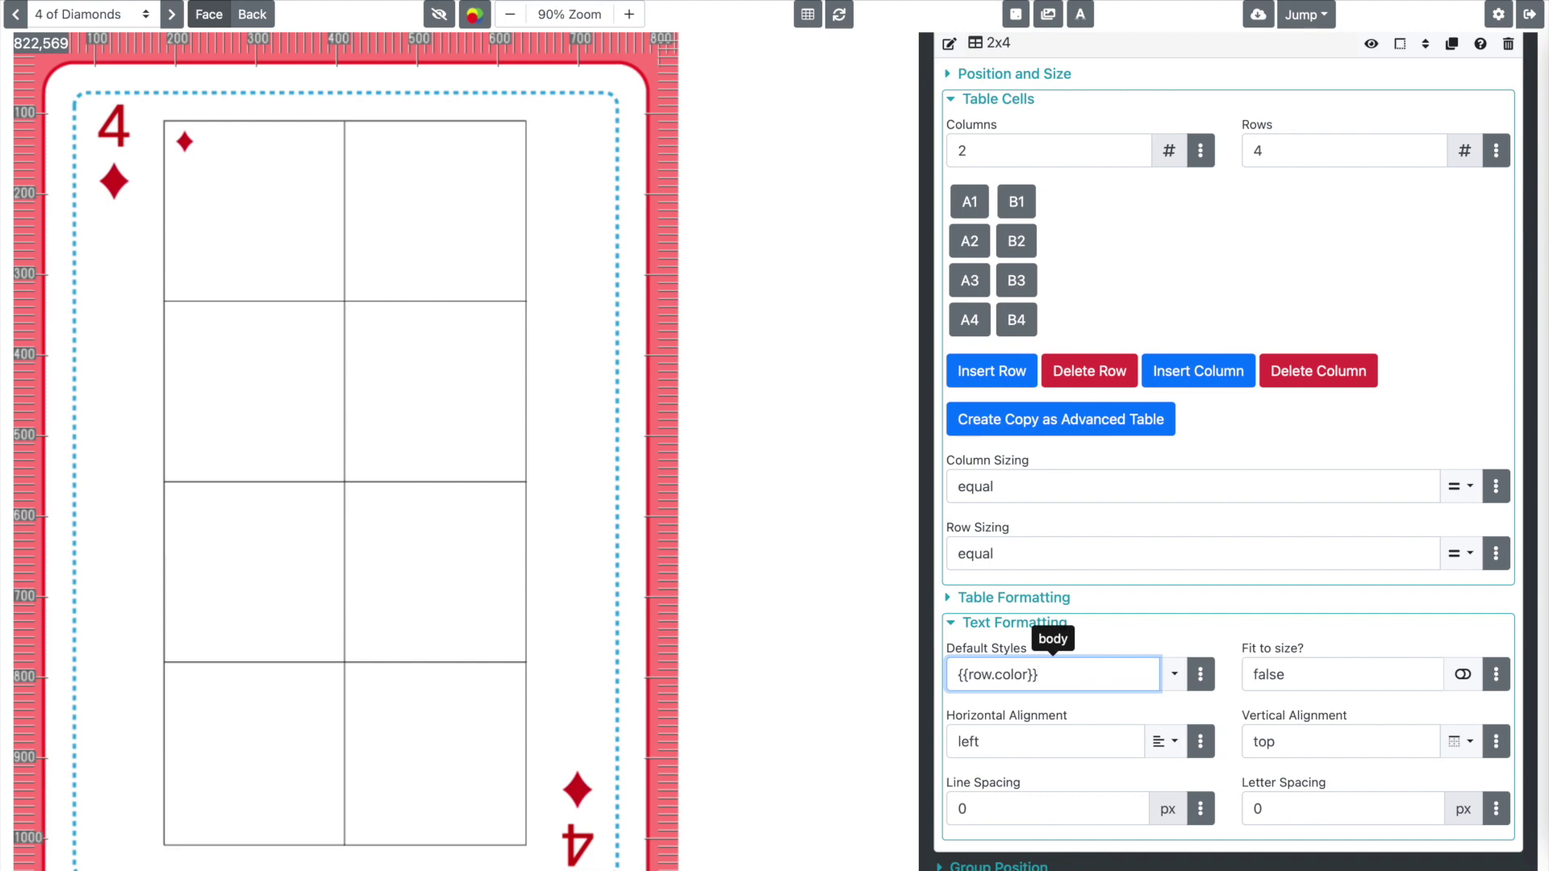
{"action": "type", "text": ", large"}
{"action": "left_click", "coordinate": [1000, 654]}
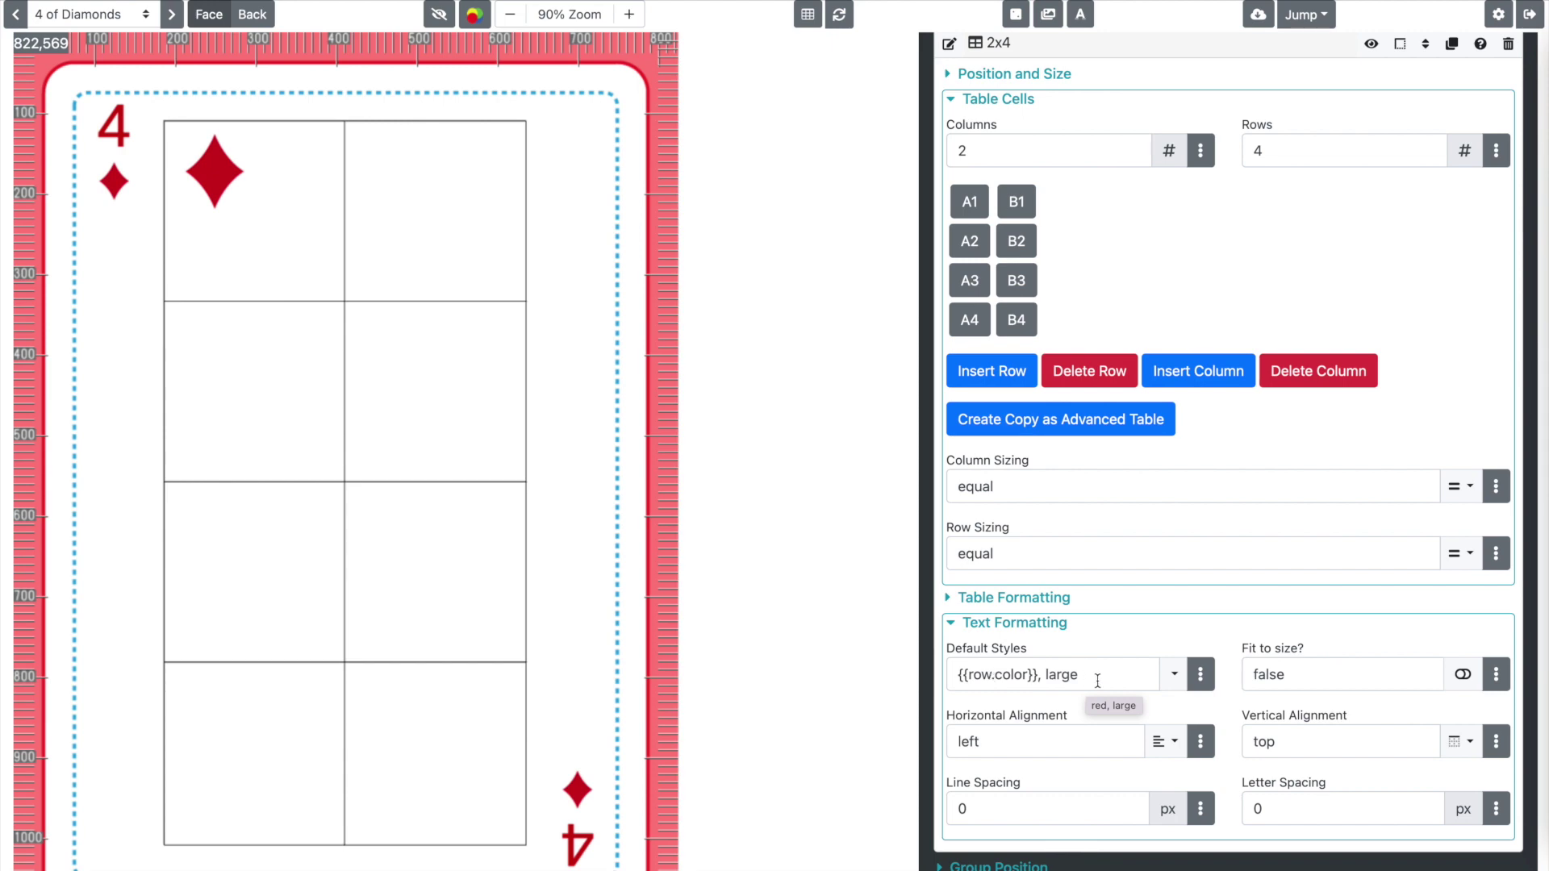
- Try the default styles in the order large, {{row.color}} and restore the order {{row.color}}, large
{"action": "double_click", "coordinate": [1067, 676]}
{"action": "key", "text": "BackSpace"}
{"action": "key", "text": "BackSpace"}
{"action": "key", "text": "BackSpace"}
{"action": "key", "text": "Return"}
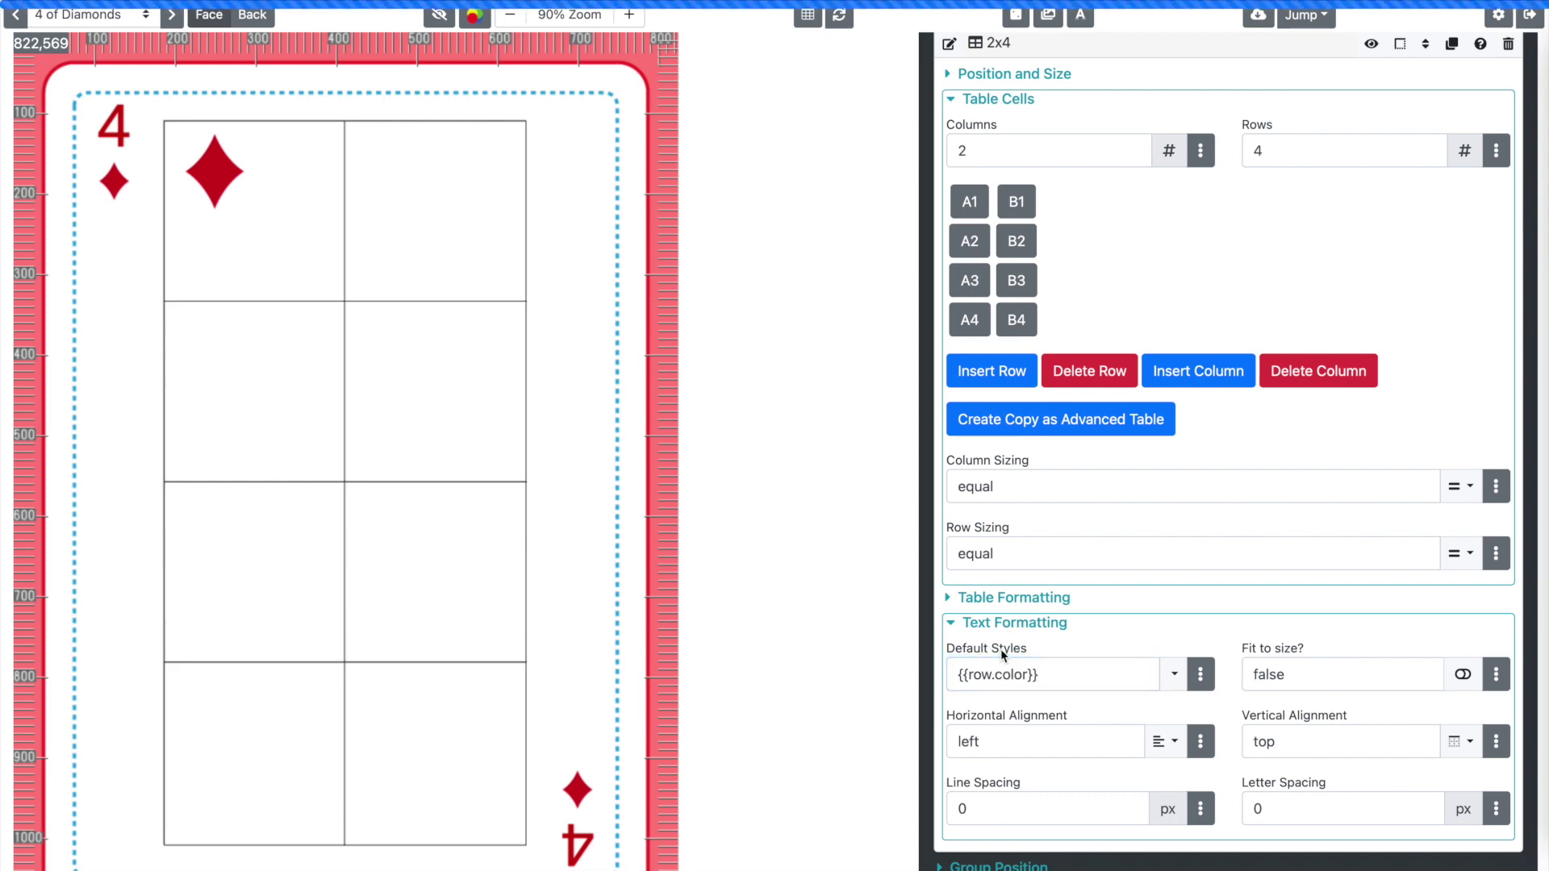
{"action": "left_click", "coordinate": [959, 675]}
{"action": "type", "text": "large,"}
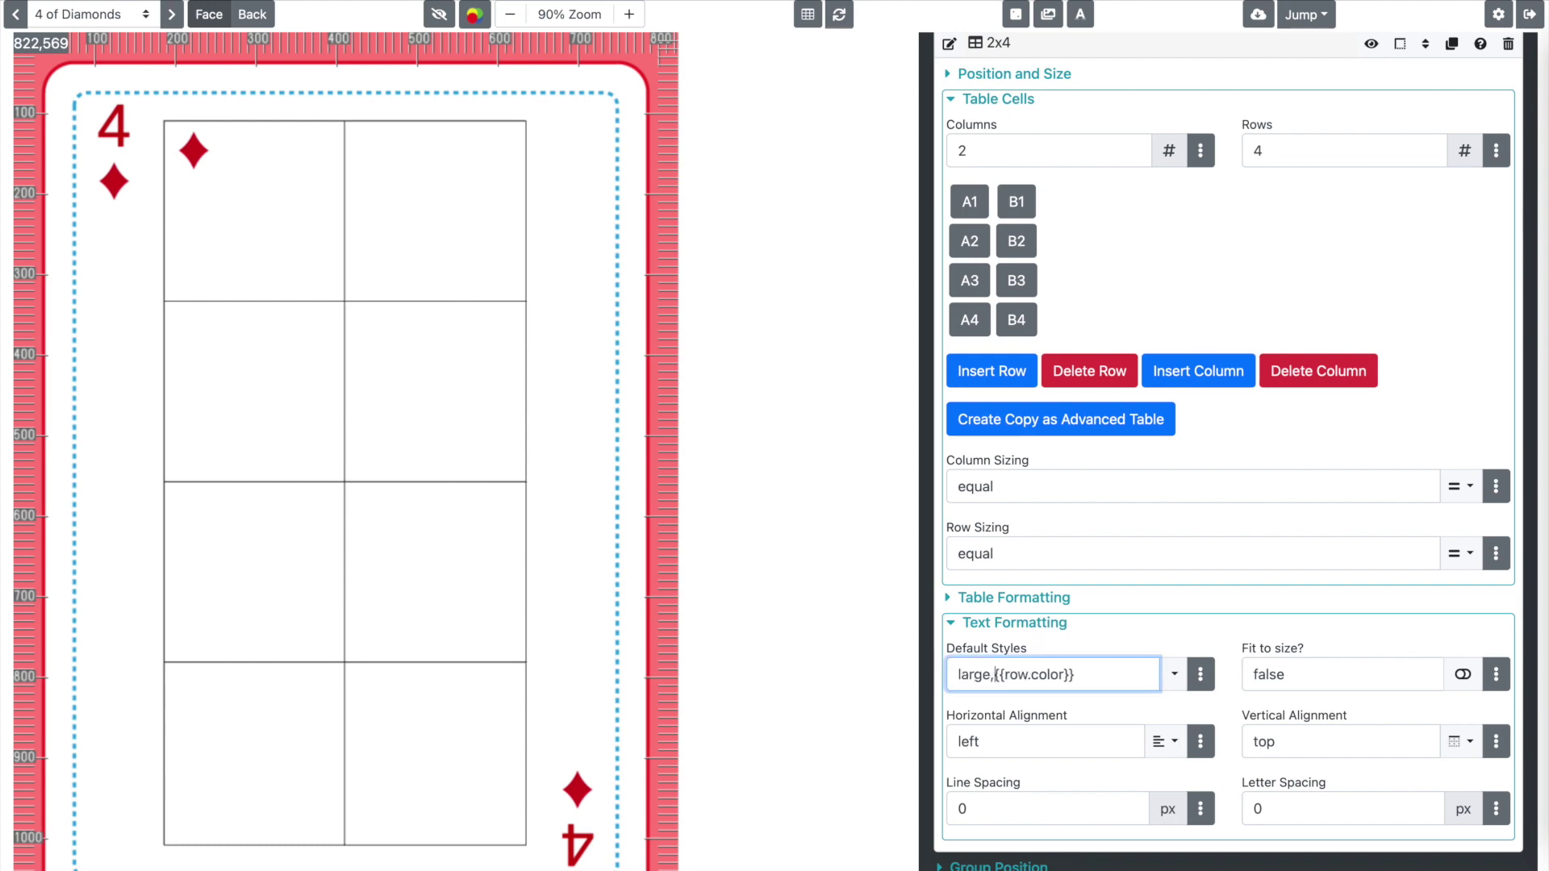
{"action": "key", "text": "Return"}
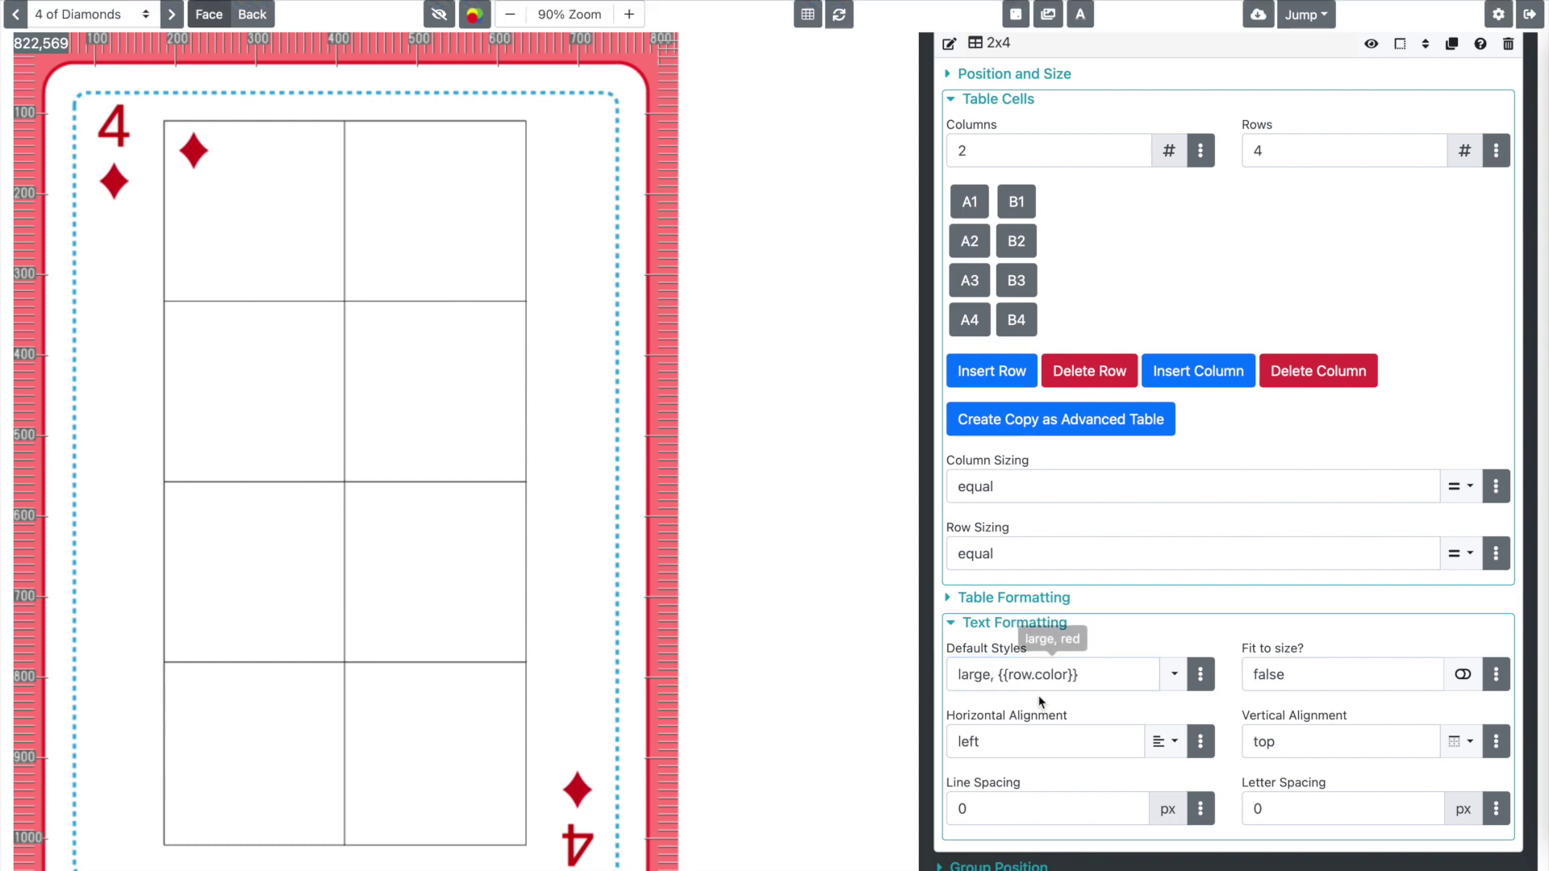
{"action": "left_click_drag", "start_coordinate": [993, 675], "coordinate": [935, 676]}
{"action": "key", "text": "BackSpace"}
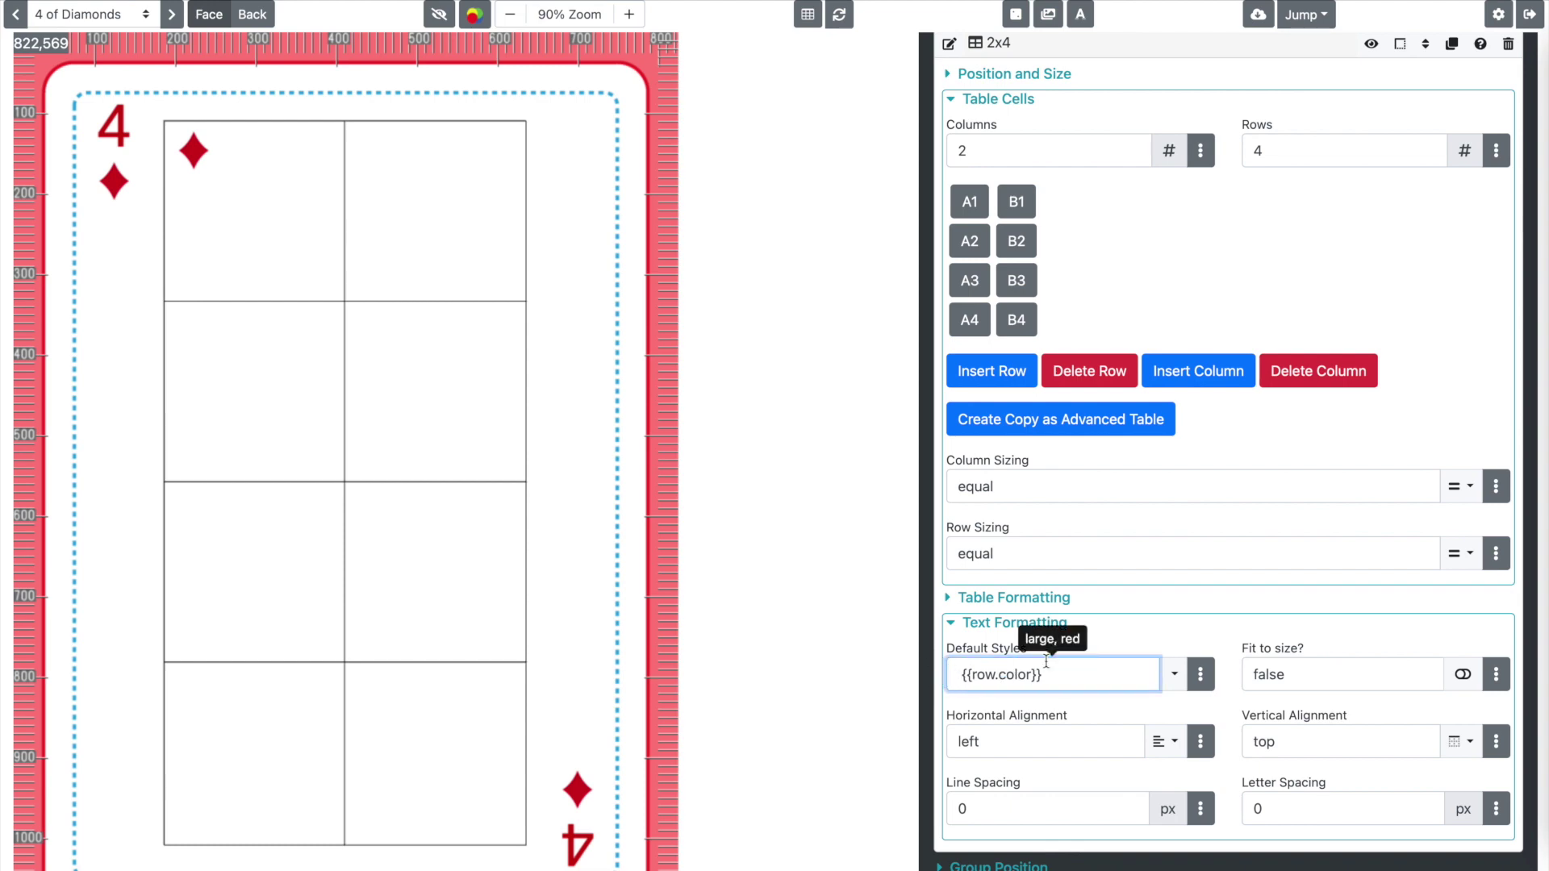
{"action": "key", "text": "Delete"}
{"action": "key", "text": "BackSpace"}
{"action": "type", "text": "ge"}
{"action": "left_click", "coordinate": [1041, 707]}
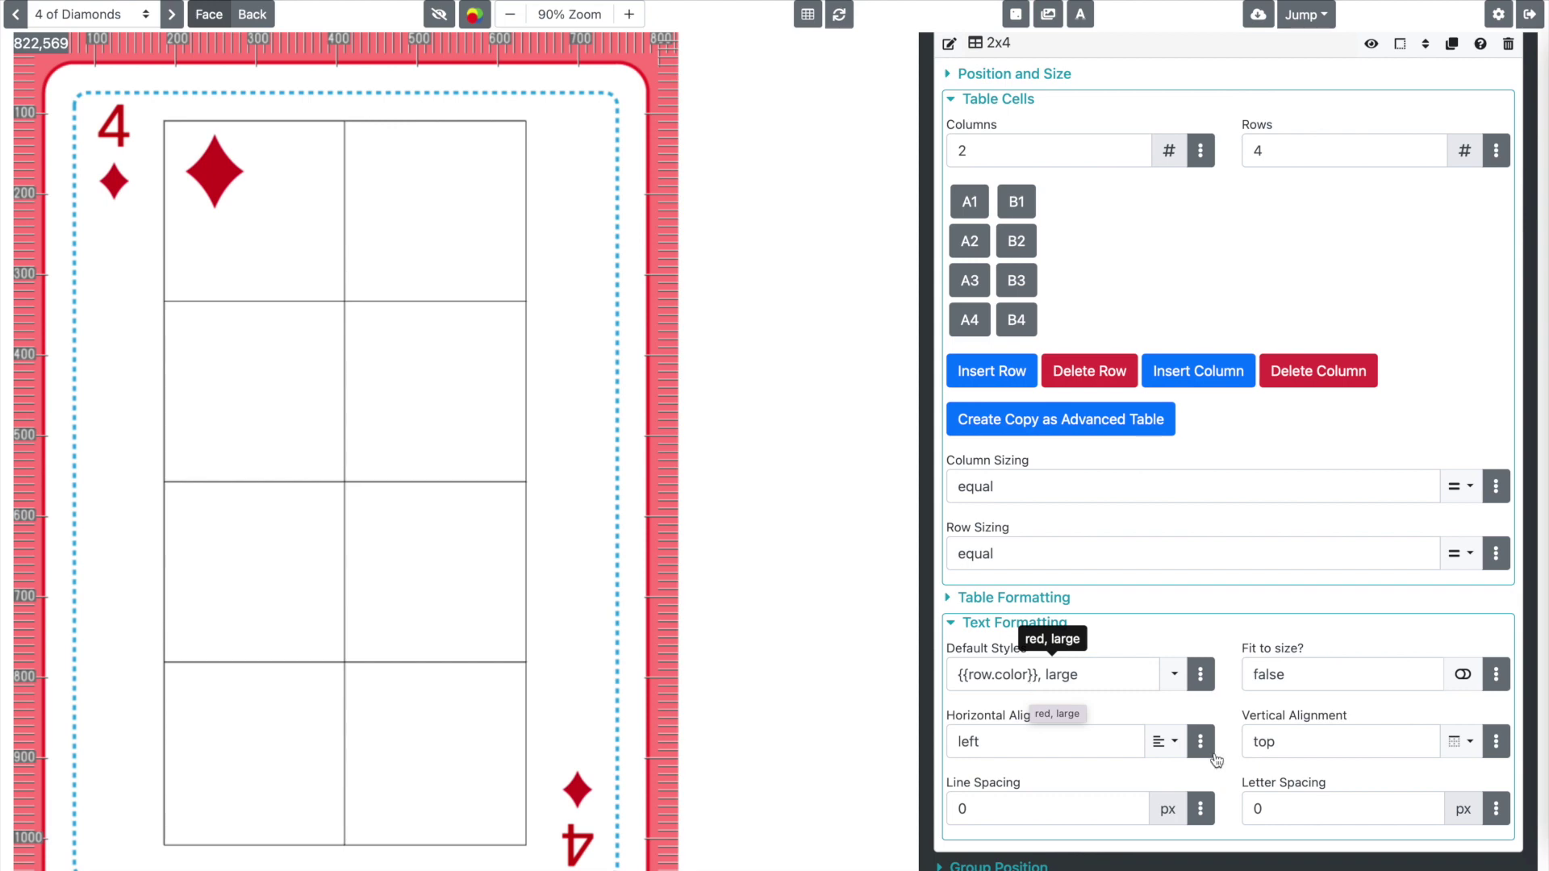
- Set the 2x4 table's text alignment to center horizontally and middle vertically
{"action": "left_click", "coordinate": [1164, 740]}
{"action": "left_click", "coordinate": [1118, 809]}
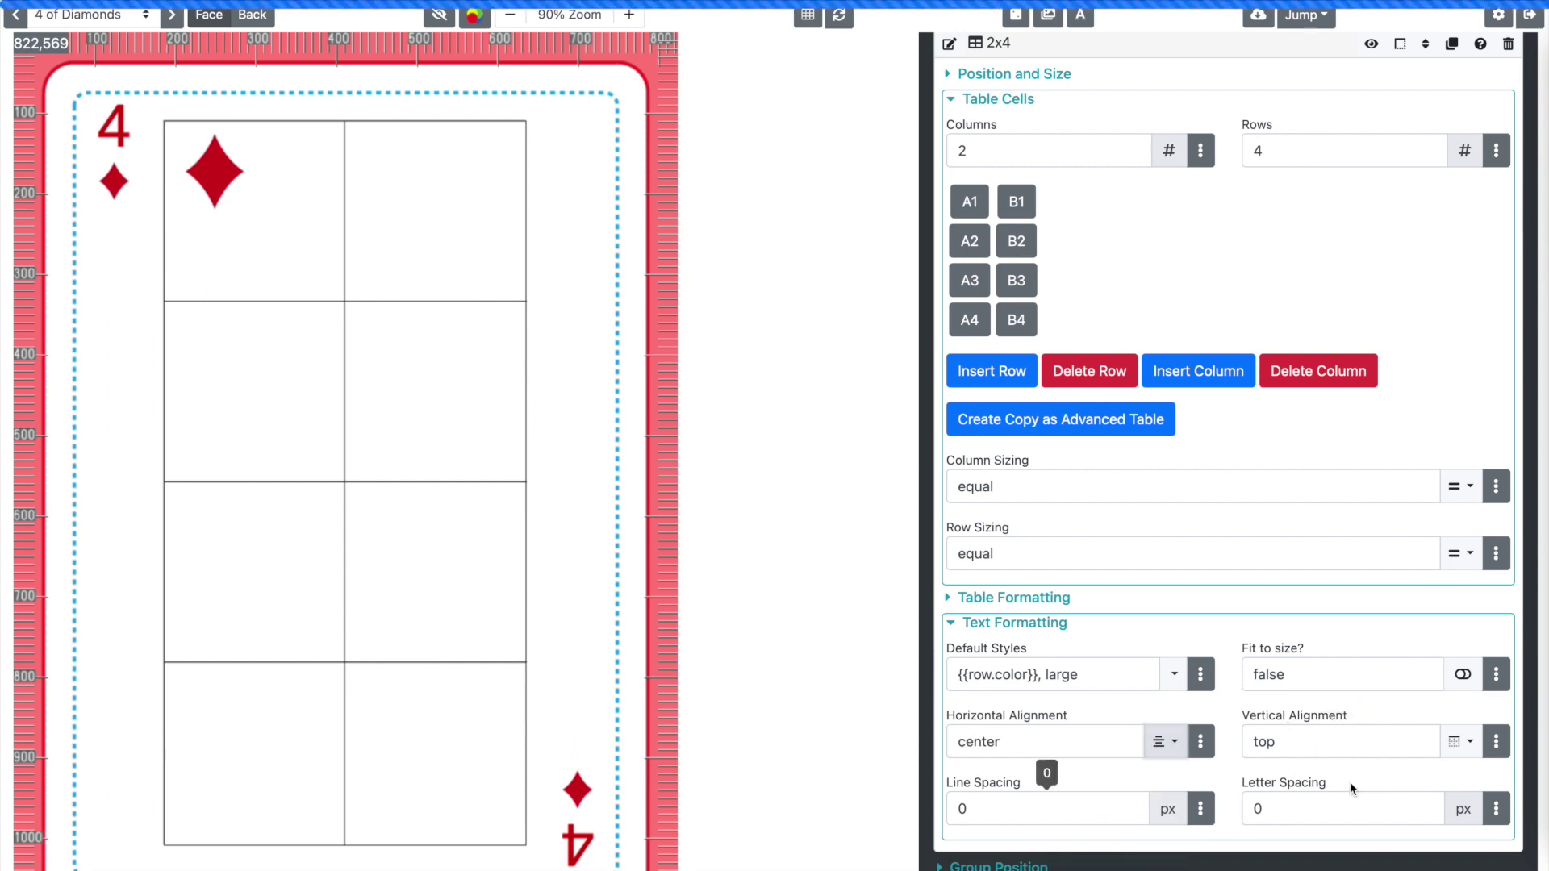
{"action": "left_click", "coordinate": [1461, 740]}
{"action": "left_click", "coordinate": [1420, 807]}
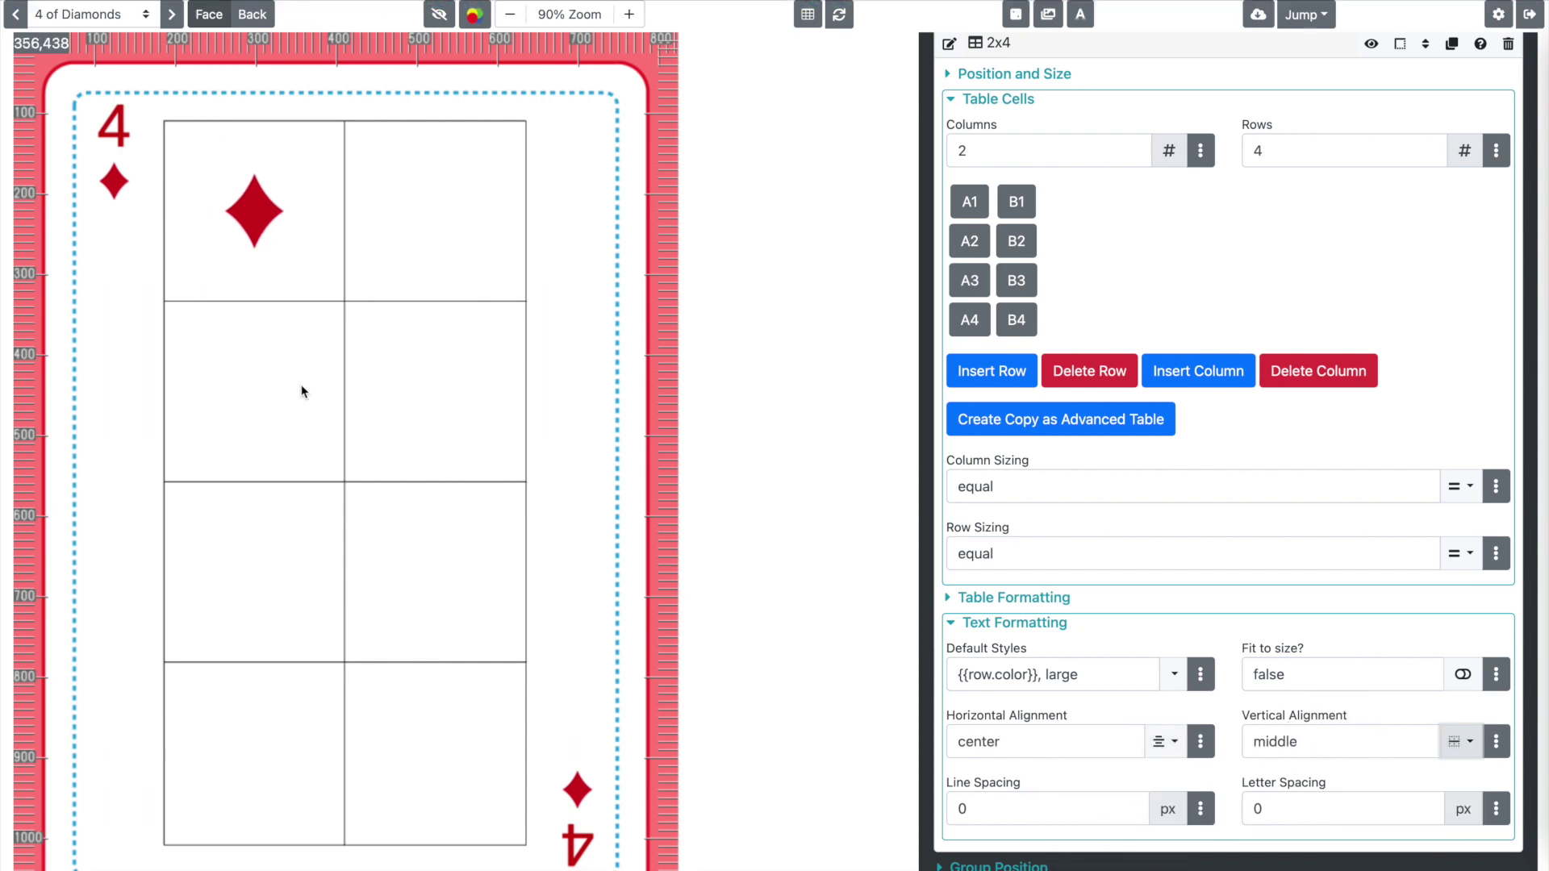
{"action": "left_click", "coordinate": [1052, 626]}
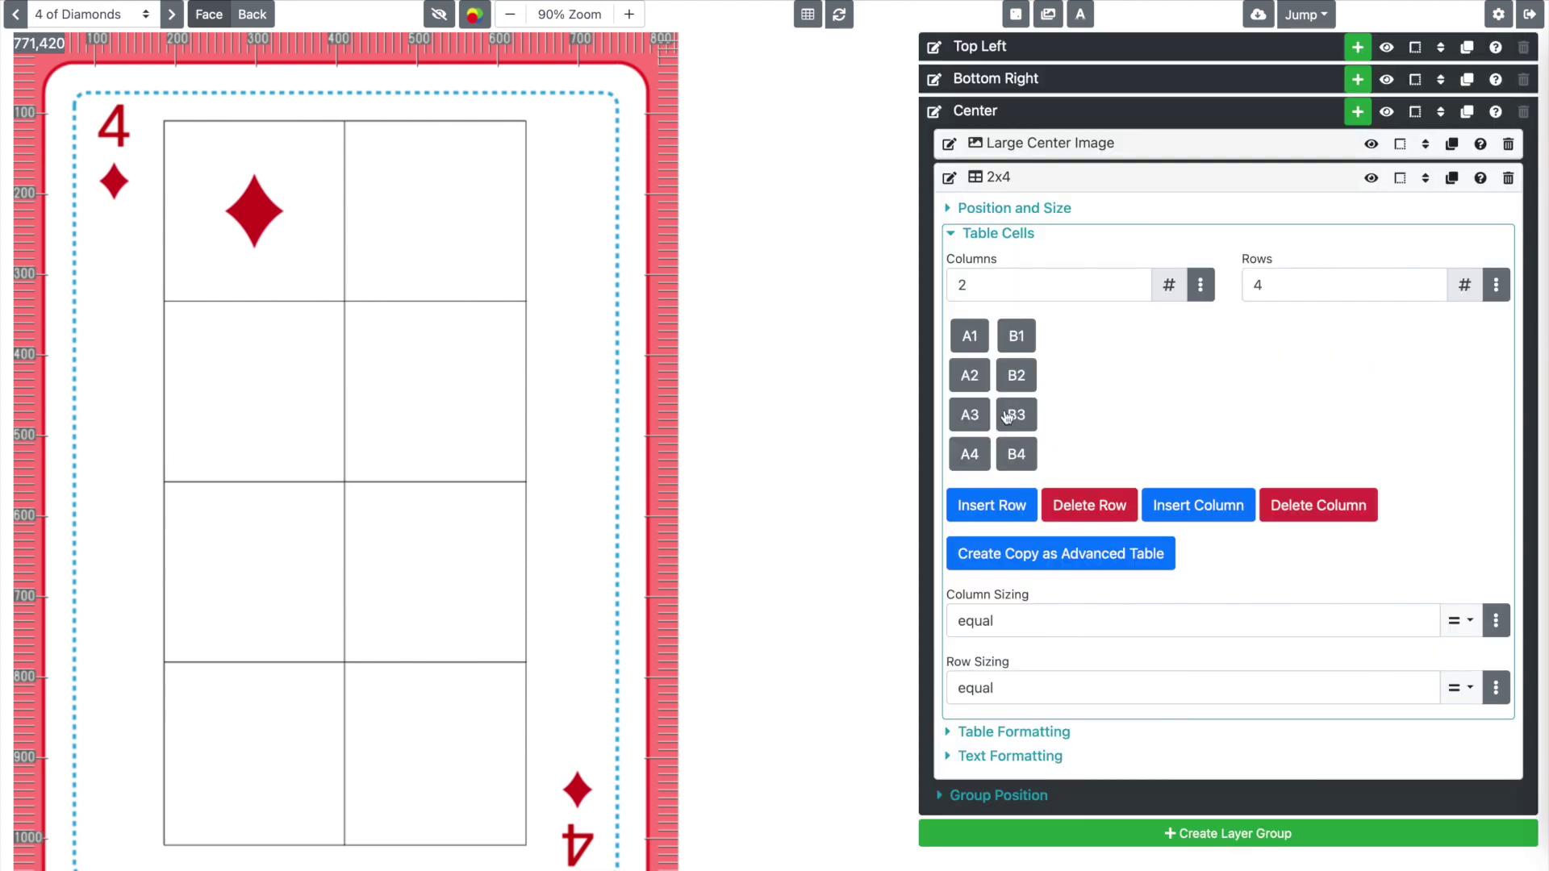
- Copy the whole conditional suit code from cell A1 into cell B1
{"action": "left_click", "coordinate": [972, 332]}
{"action": "left_click", "coordinate": [1386, 318]}
{"action": "key", "text": "ctrl+a"}
{"action": "key", "text": "ctrl+c"}
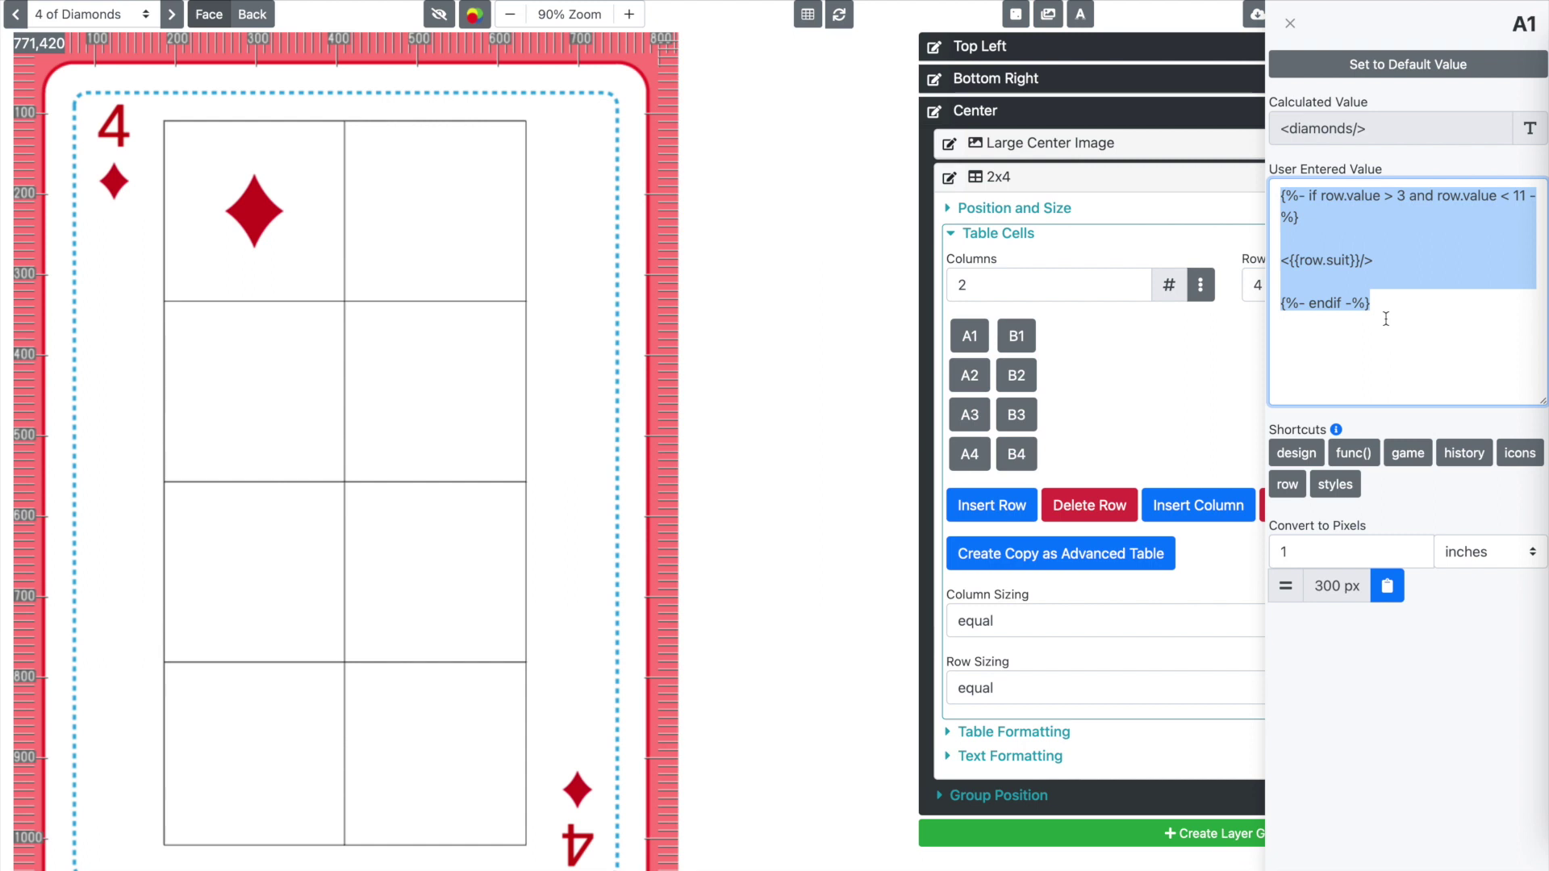
{"action": "left_click", "coordinate": [1023, 341]}
{"action": "left_click", "coordinate": [1325, 297]}
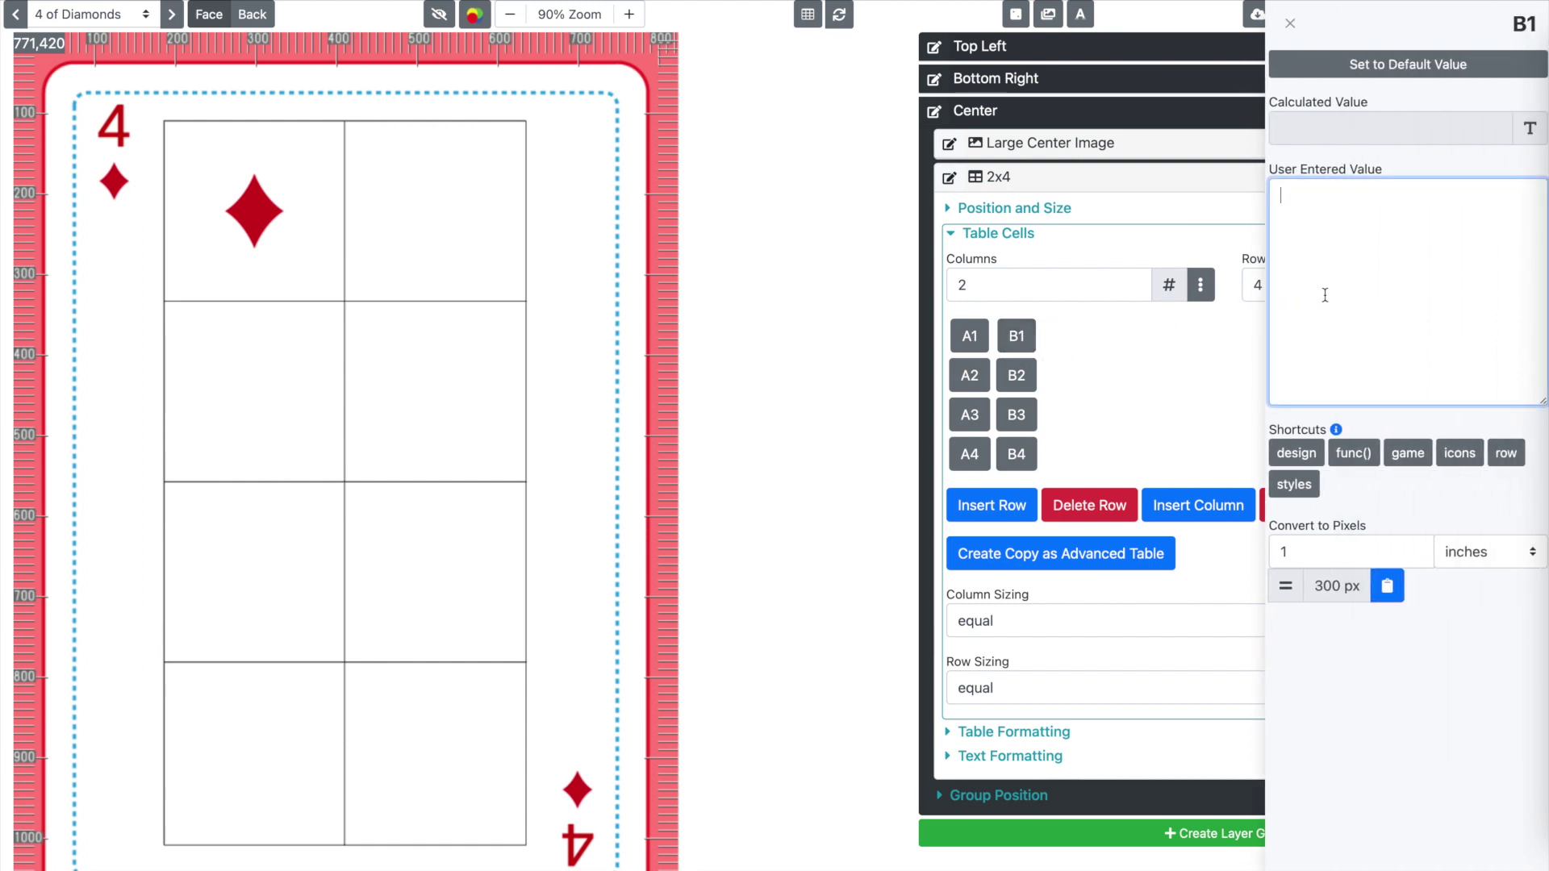
{"action": "key", "text": "ctrl+v"}
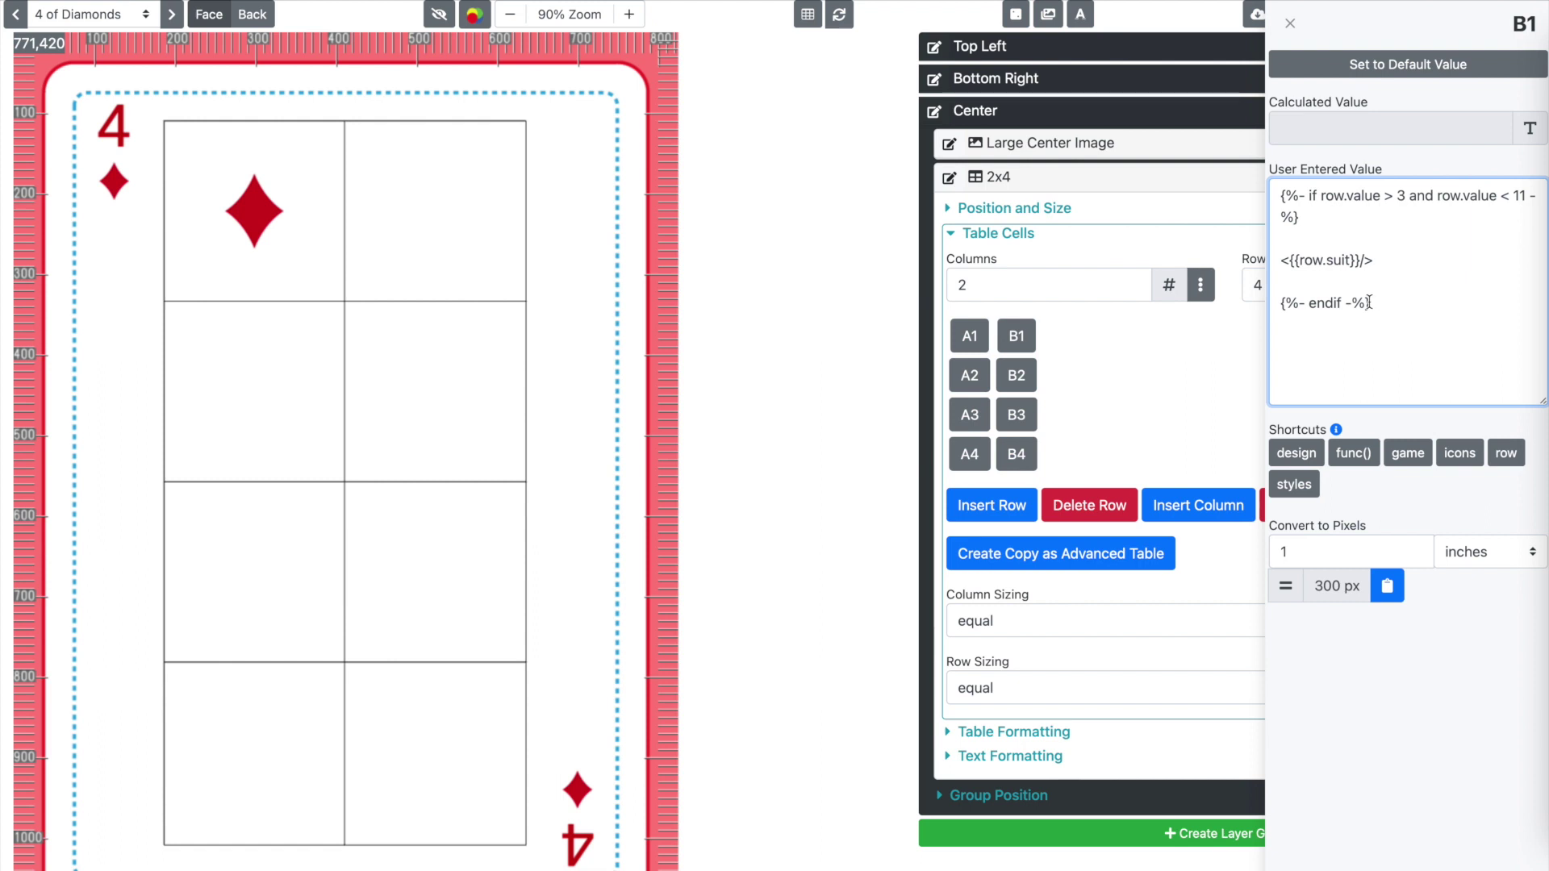
- Paste the conditional suit code into cell A2 and change its first comparison to row.value == 9
{"action": "left_click", "coordinate": [970, 375]}
{"action": "left_click", "coordinate": [1425, 349]}
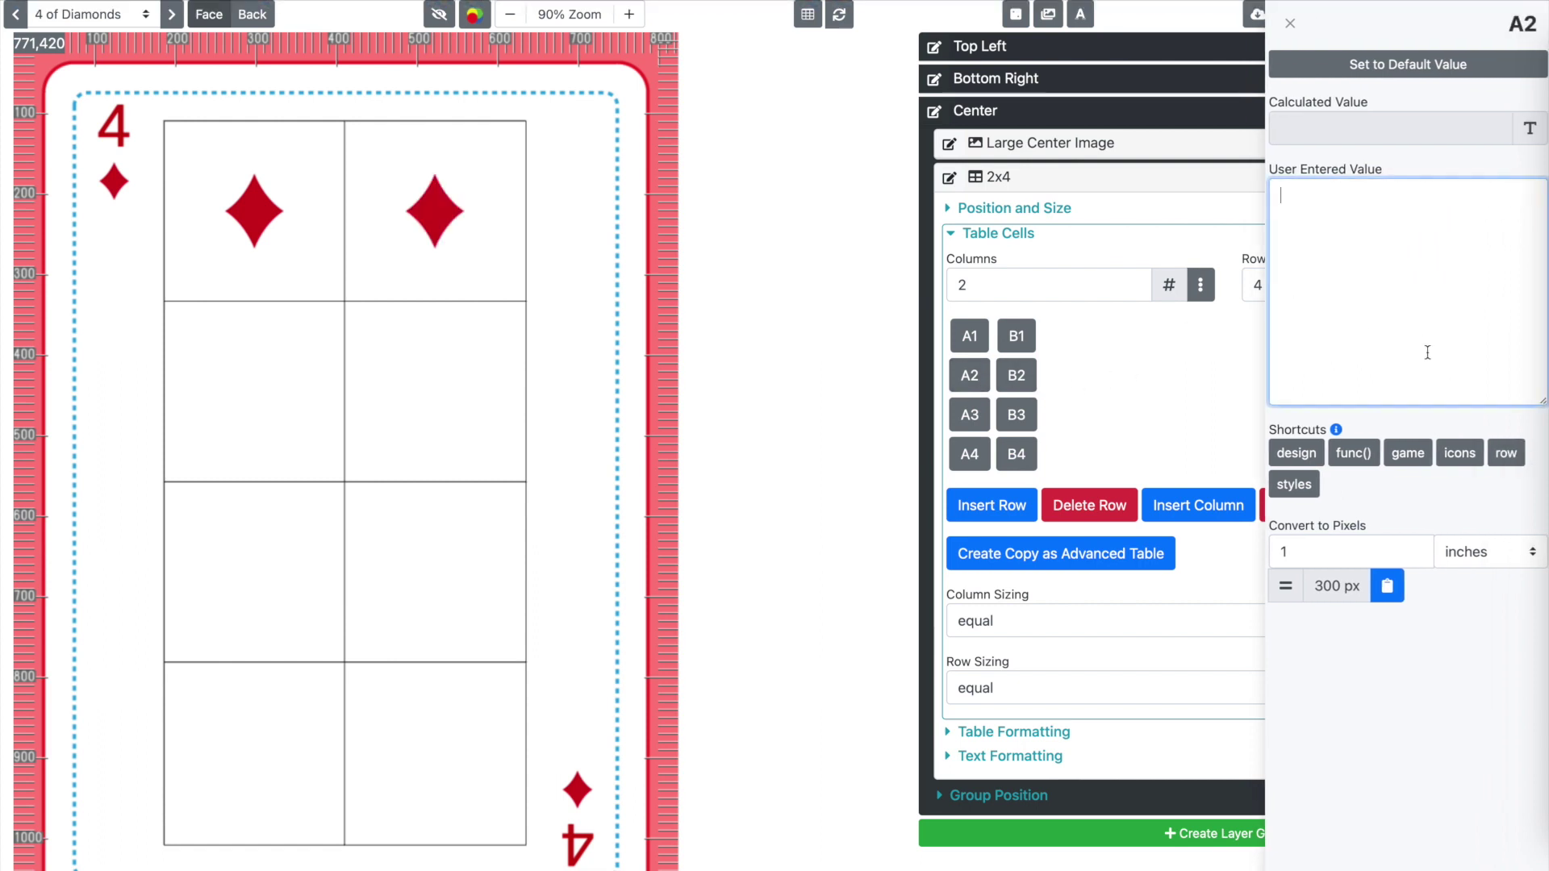
{"action": "key", "text": "ctrl+v"}
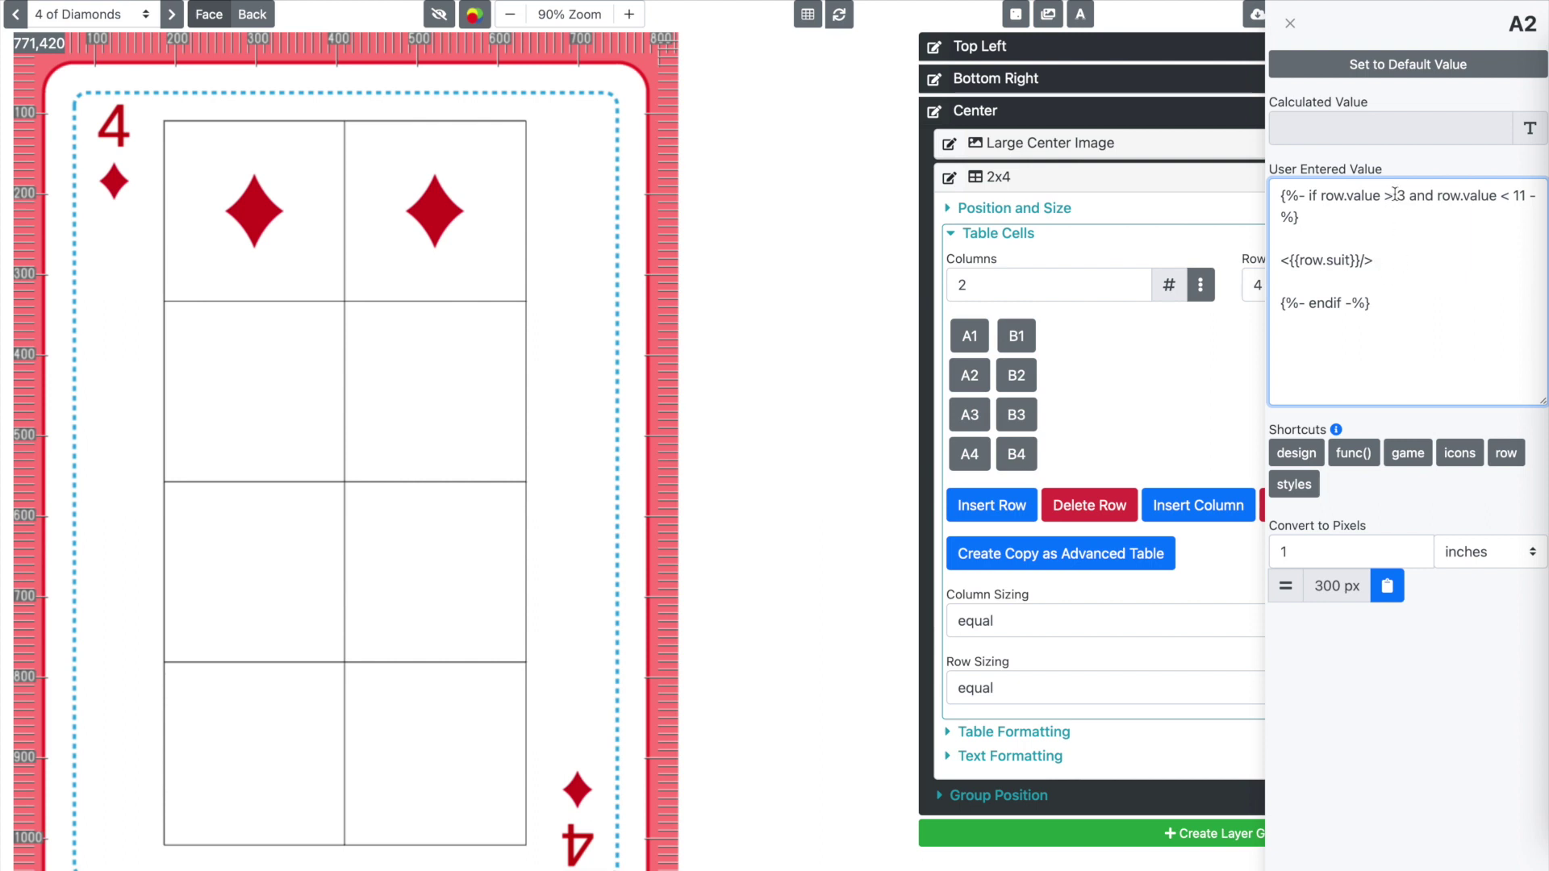
{"action": "key", "text": "BackSpace"}
{"action": "type", "text": "=="}
{"action": "key", "text": "Delete"}
{"action": "type", "text": "9"}
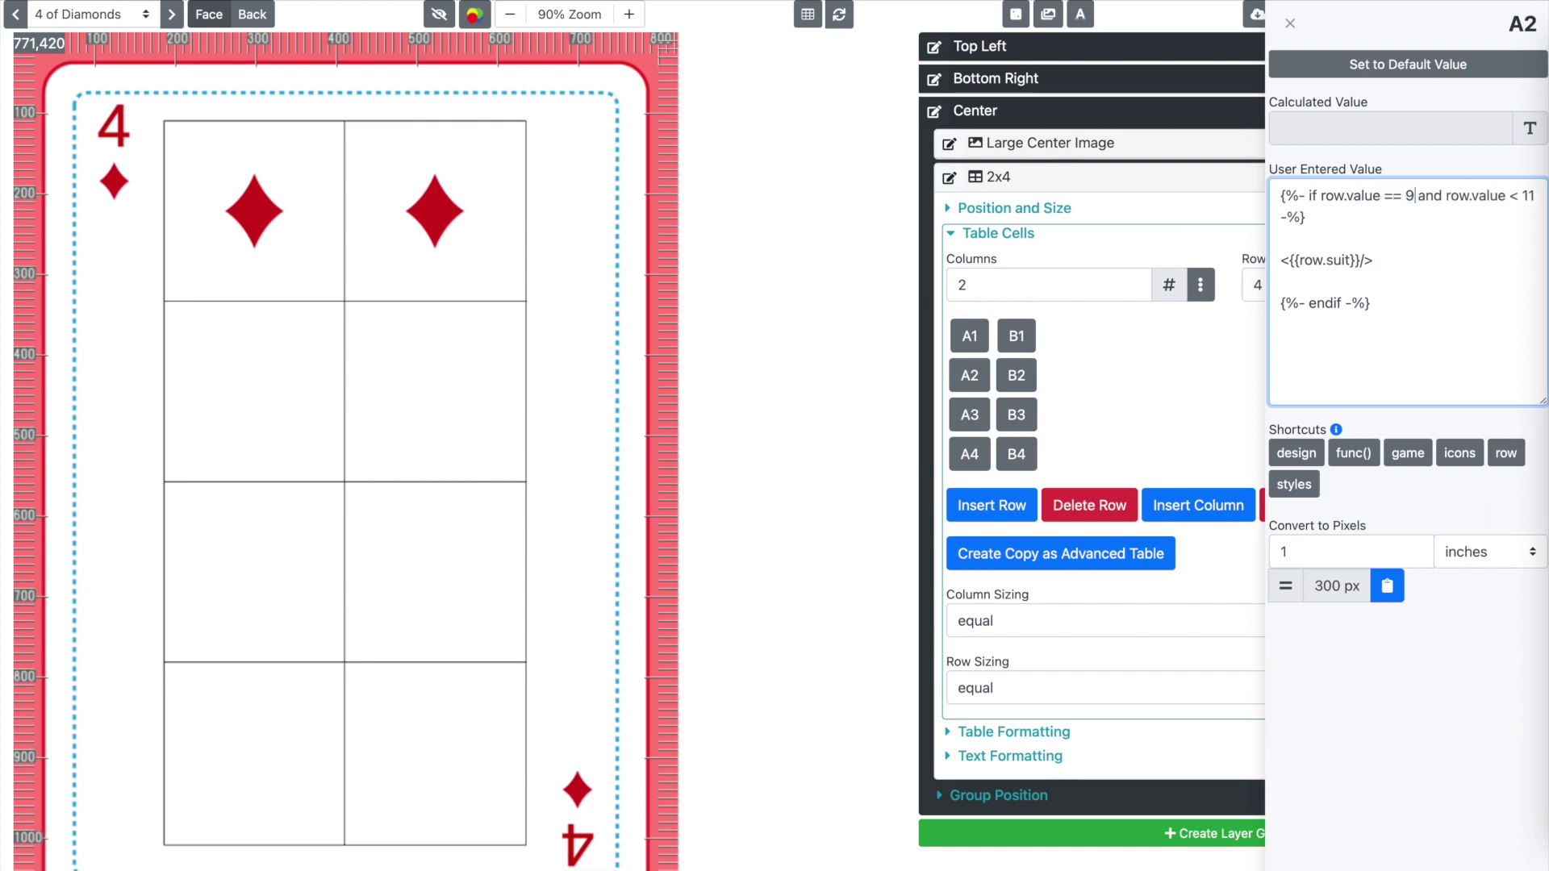
- Change the second part of cell A2's condition to or row.value == 10
{"action": "double_click", "coordinate": [1432, 195]}
{"action": "type", "text": "or"}
{"action": "left_click", "coordinate": [1505, 196]}
{"action": "key", "text": "BackSpace"}
{"action": "type", "text": "=="}
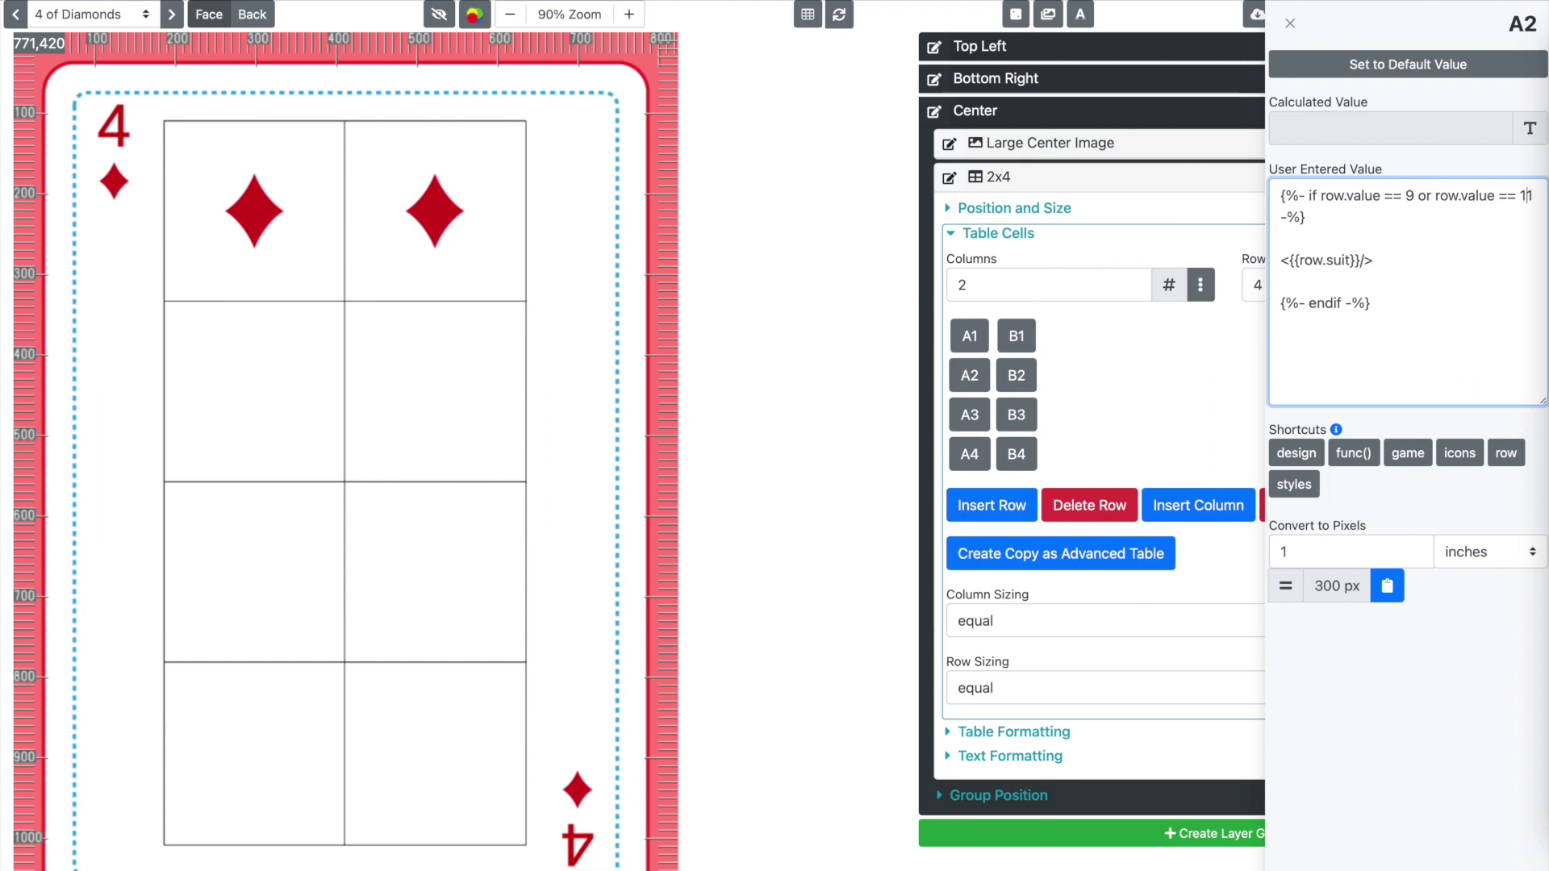
{"action": "key", "text": "Delete"}
{"action": "type", "text": "0"}
- Copy cell A2's whole conditional code into cell B2 and apply it
{"action": "key", "text": "ctrl+a"}
{"action": "key", "text": "ctrl+c"}
{"action": "left_click", "coordinate": [1034, 388]}
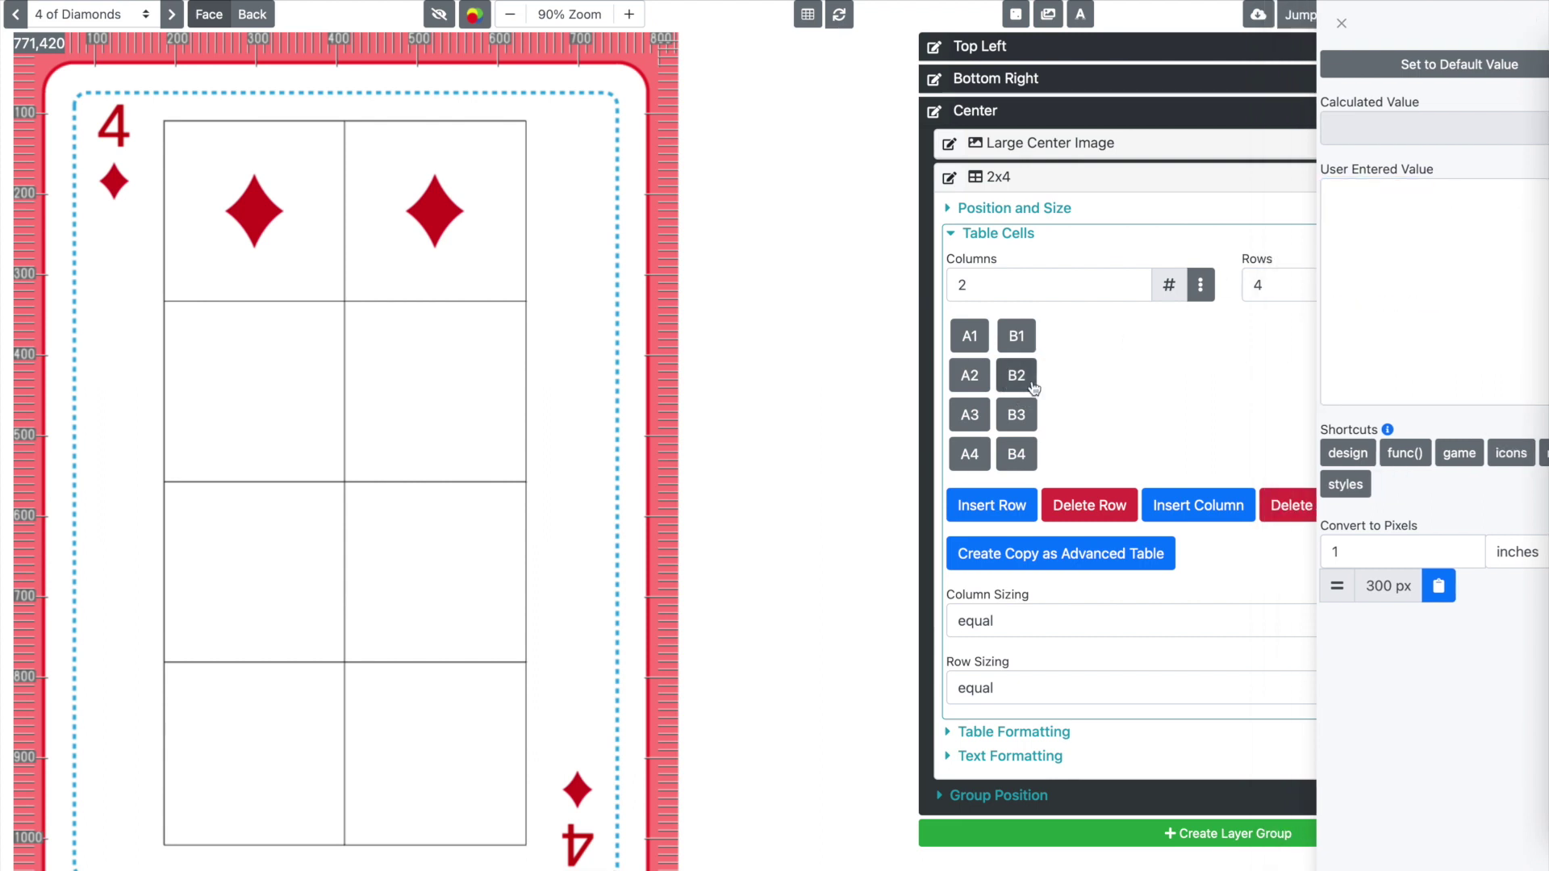
{"action": "left_click", "coordinate": [1357, 305]}
{"action": "key", "text": "ctrl+v"}
{"action": "left_click", "coordinate": [1359, 151]}
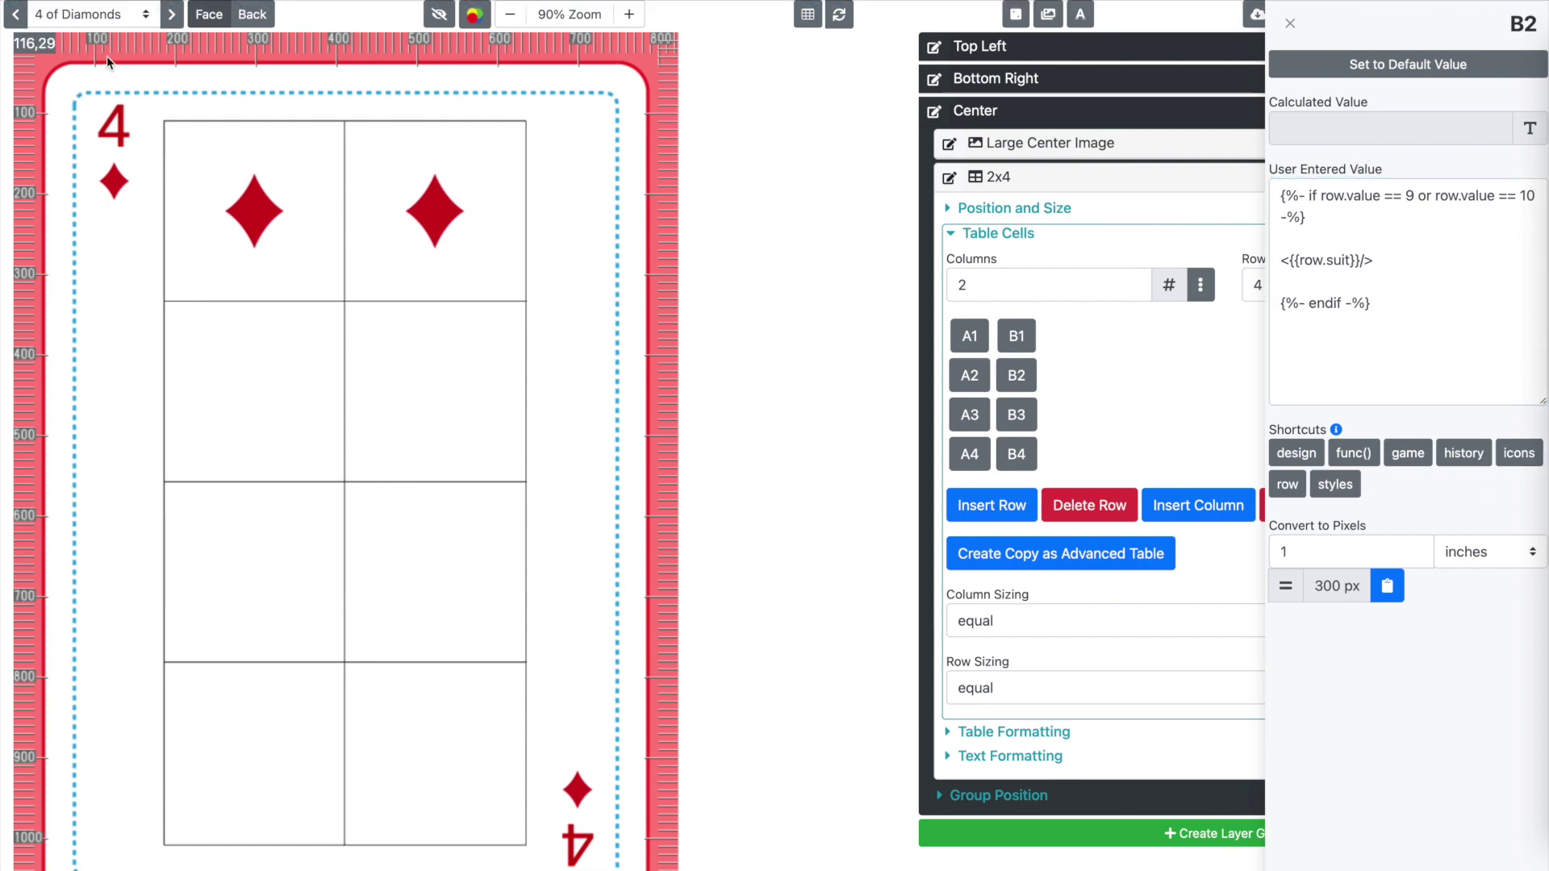
- Preview the 9 of Clubs and copy cell B2's whole conditional suit code into cells A3 and B3
{"action": "left_click", "coordinate": [105, 14]}
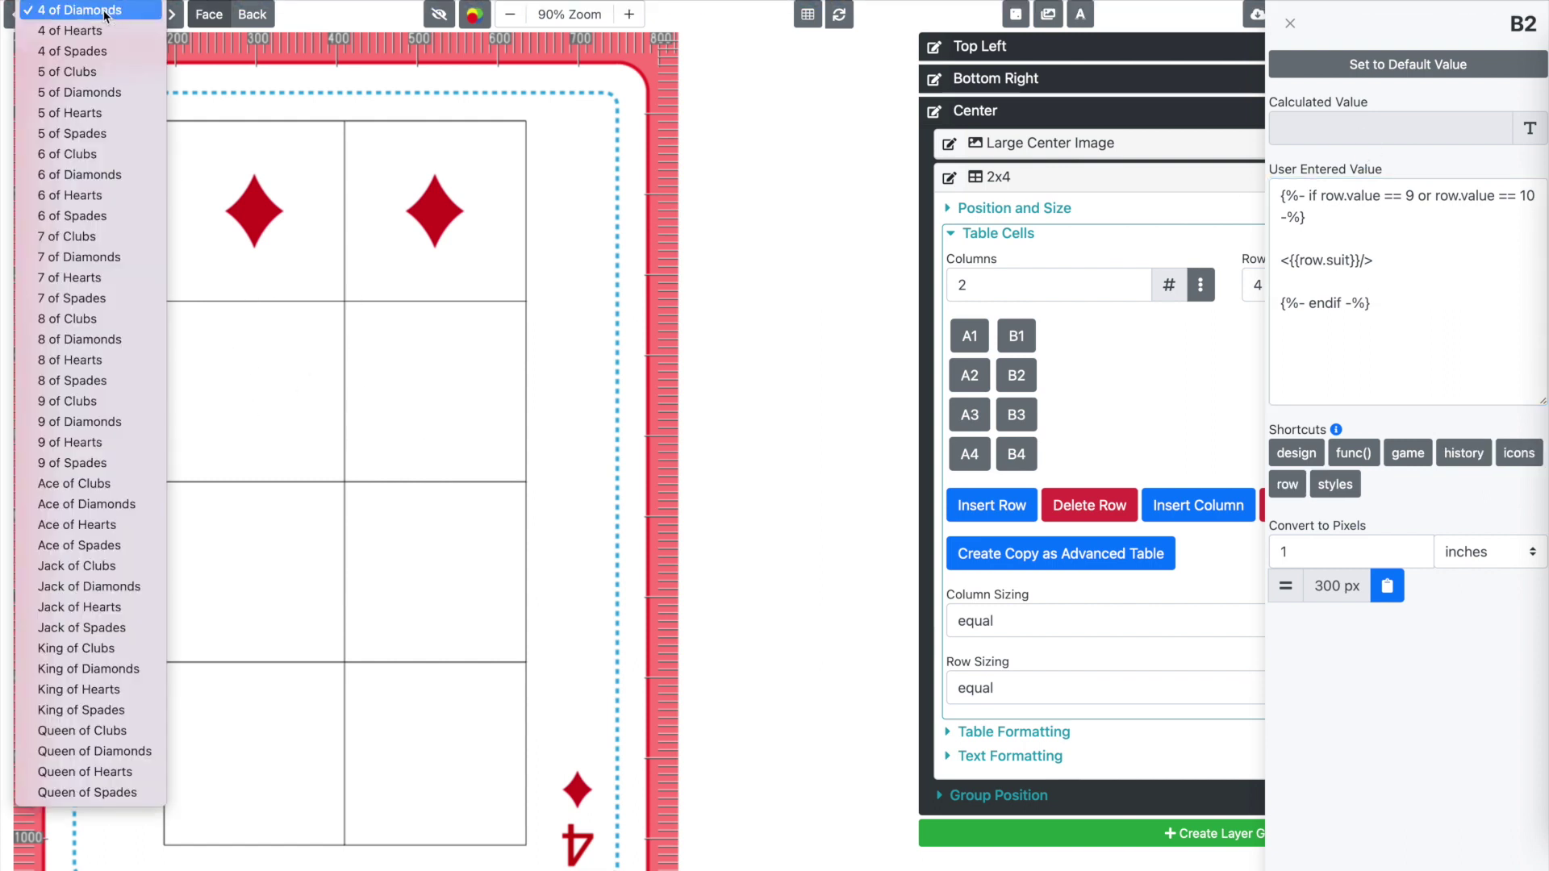
{"action": "left_click", "coordinate": [104, 400]}
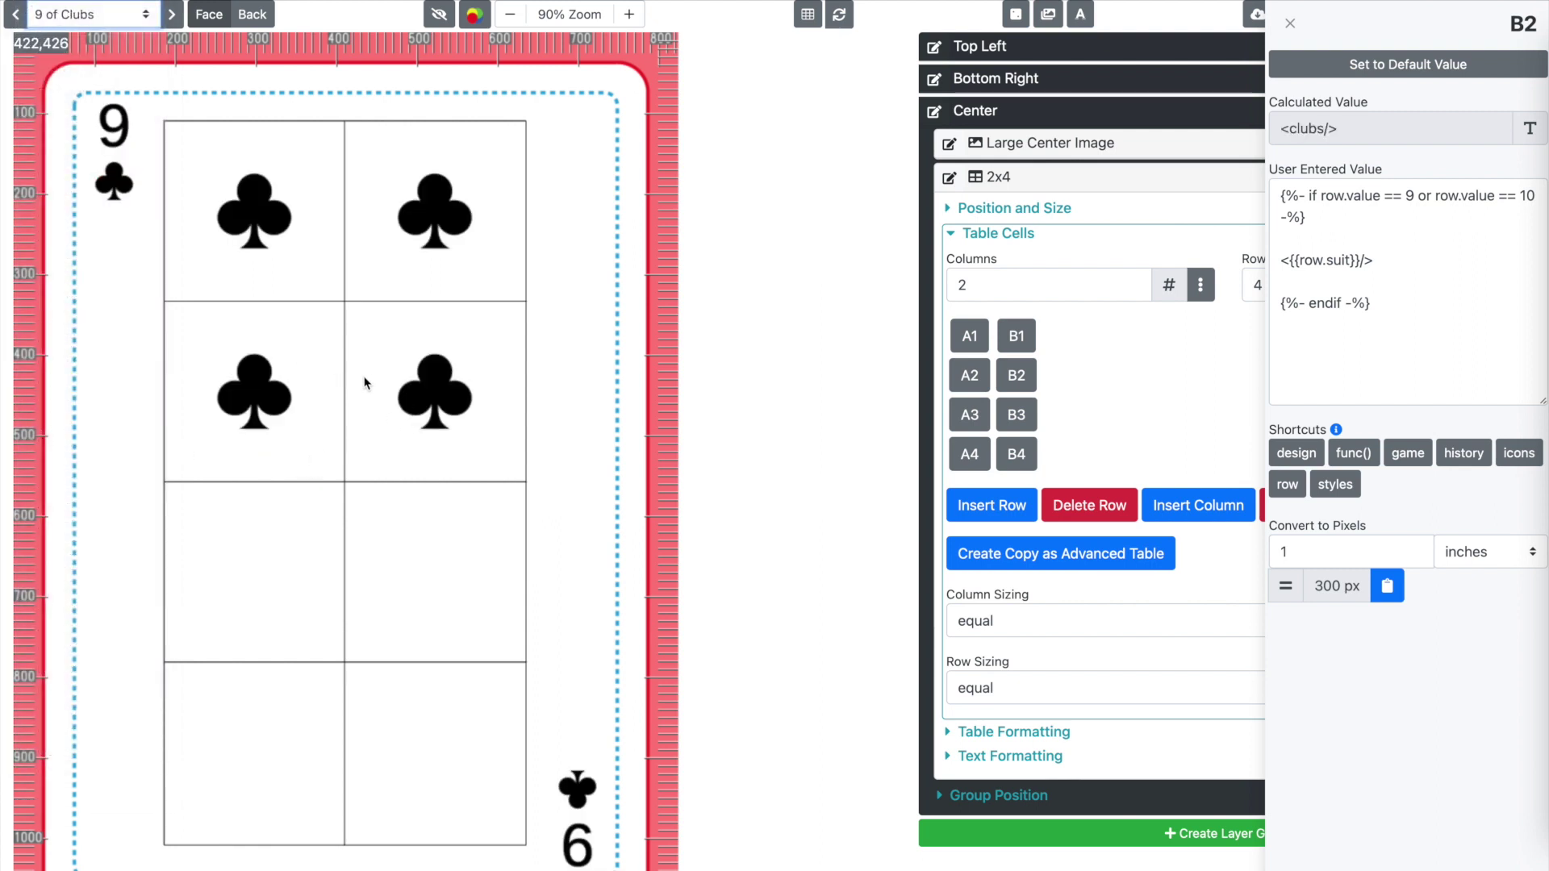
{"action": "left_click", "coordinate": [1333, 340]}
{"action": "key", "text": "ctrl+a"}
{"action": "key", "text": "ctrl+c"}
{"action": "left_click", "coordinate": [982, 413]}
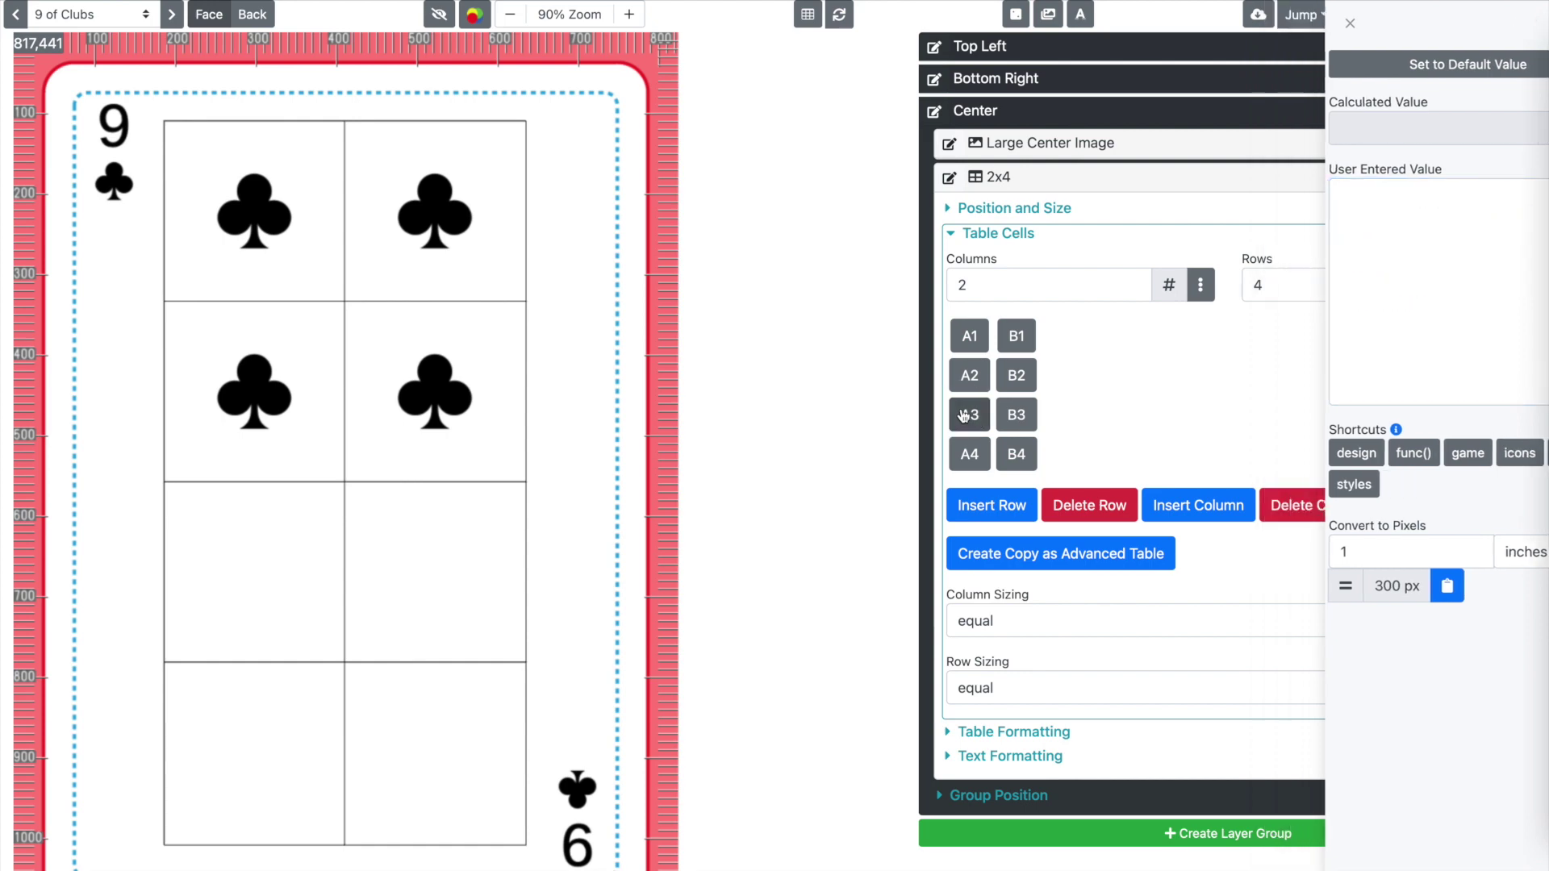
{"action": "left_click", "coordinate": [1371, 357]}
{"action": "key", "text": "ctrl+v"}
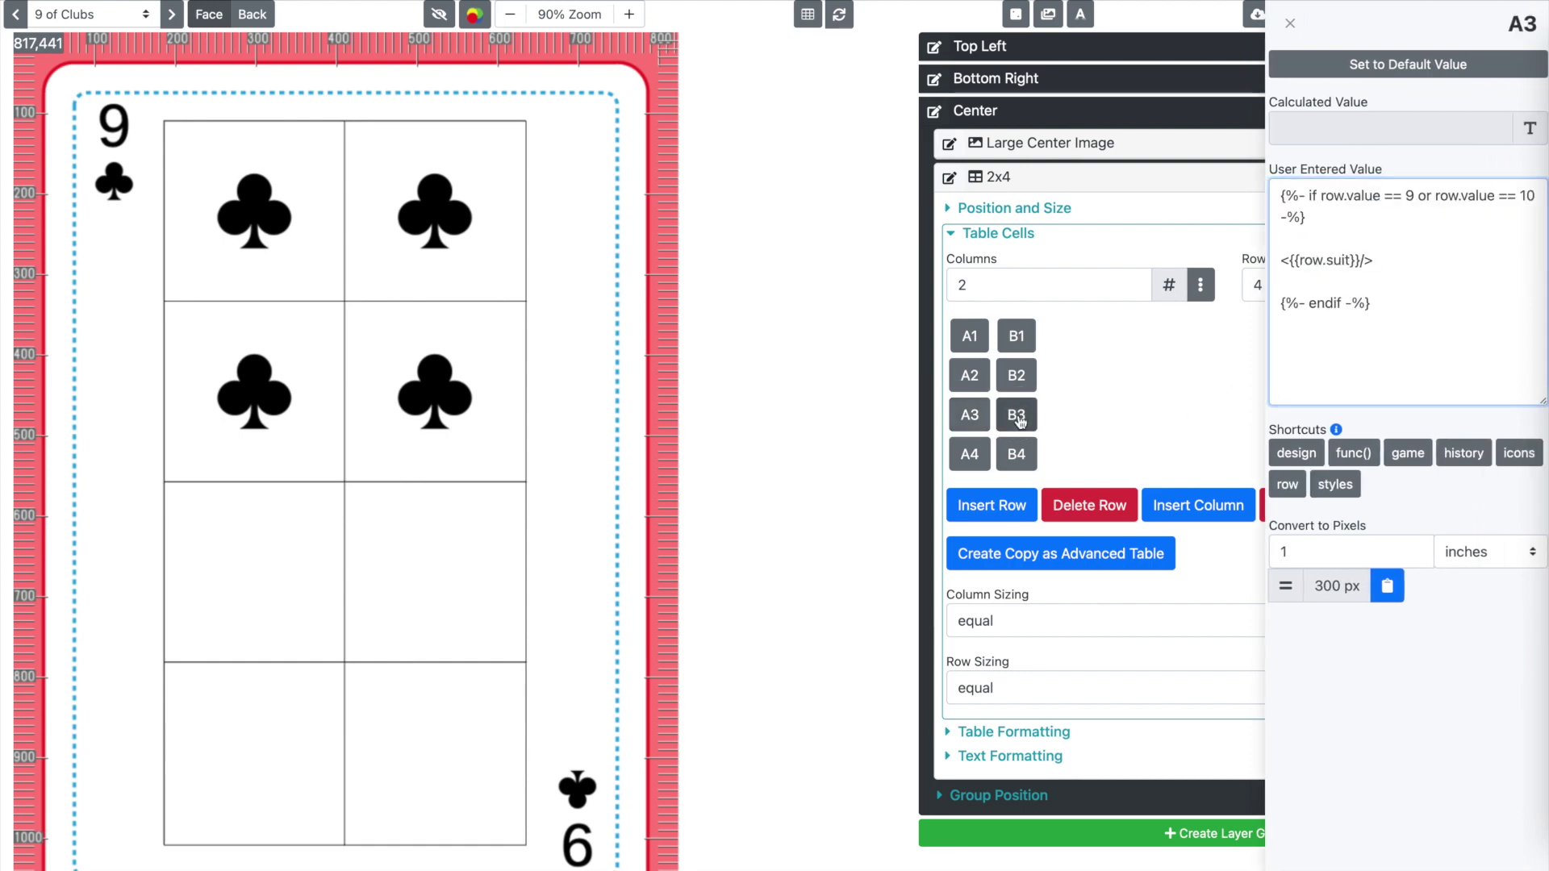
{"action": "left_click", "coordinate": [1016, 415]}
{"action": "left_click", "coordinate": [1392, 329]}
{"action": "key", "text": "ctrl+v"}
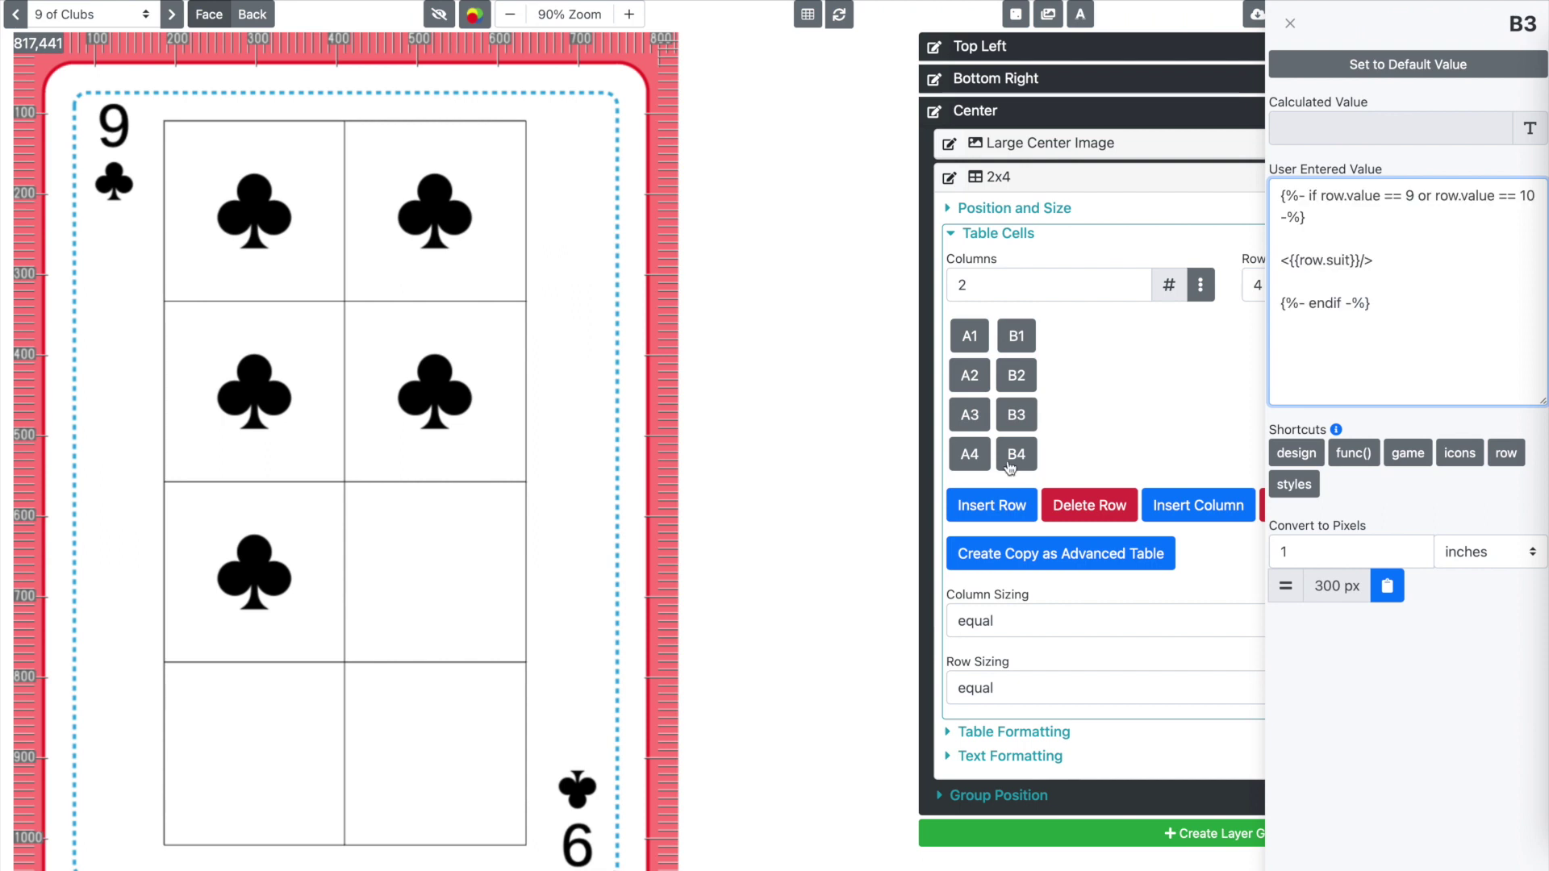
- Copy cell A1's whole conditional suit code into cells A4 and B4 and apply it
{"action": "left_click", "coordinate": [968, 457]}
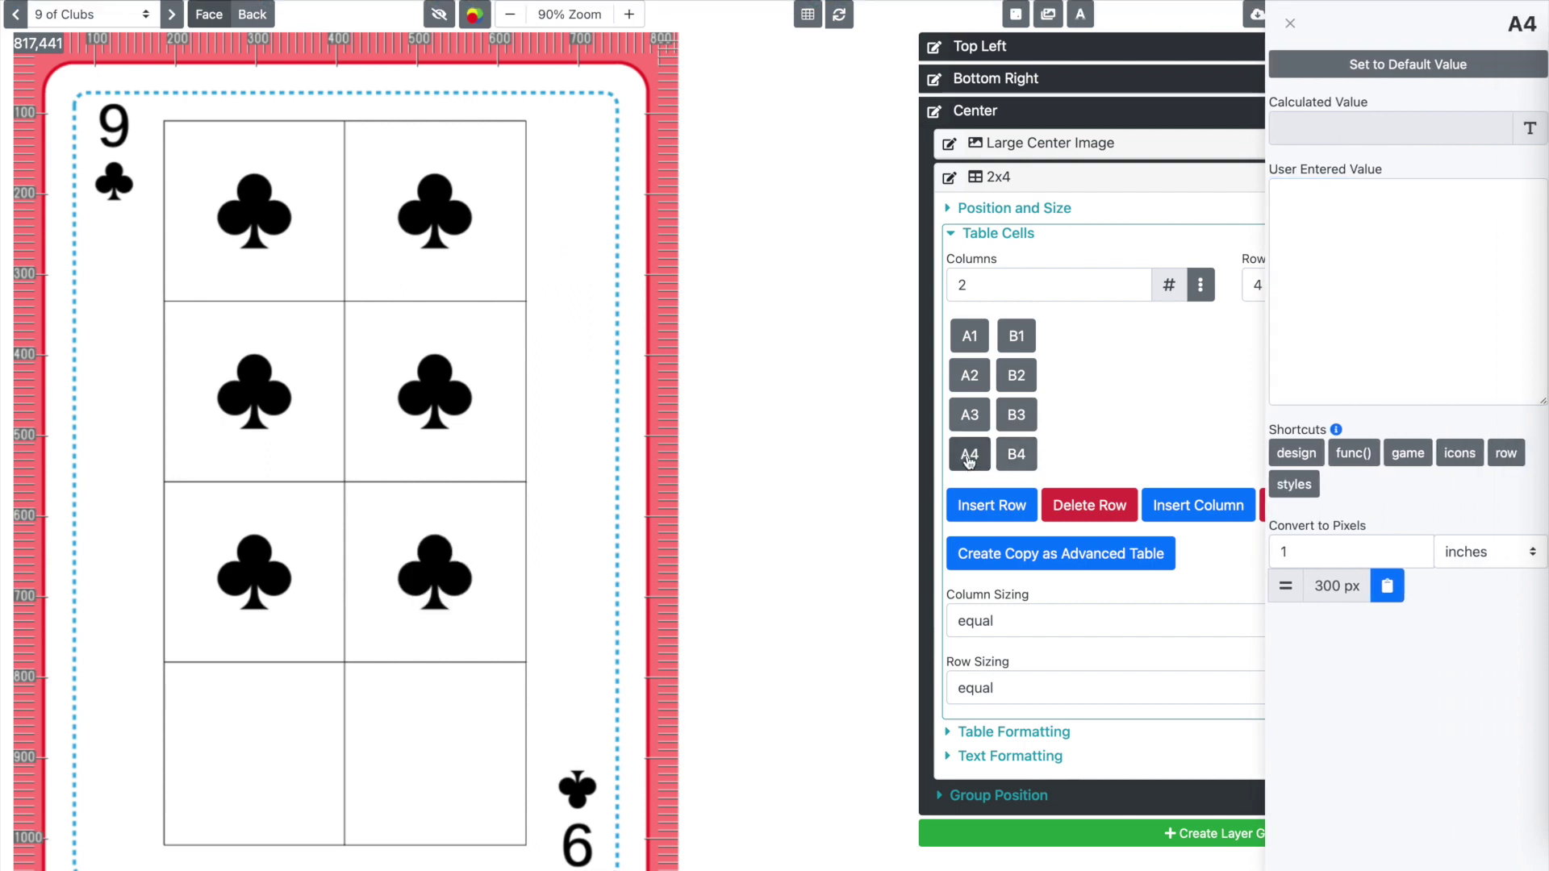
{"action": "left_click", "coordinate": [969, 336]}
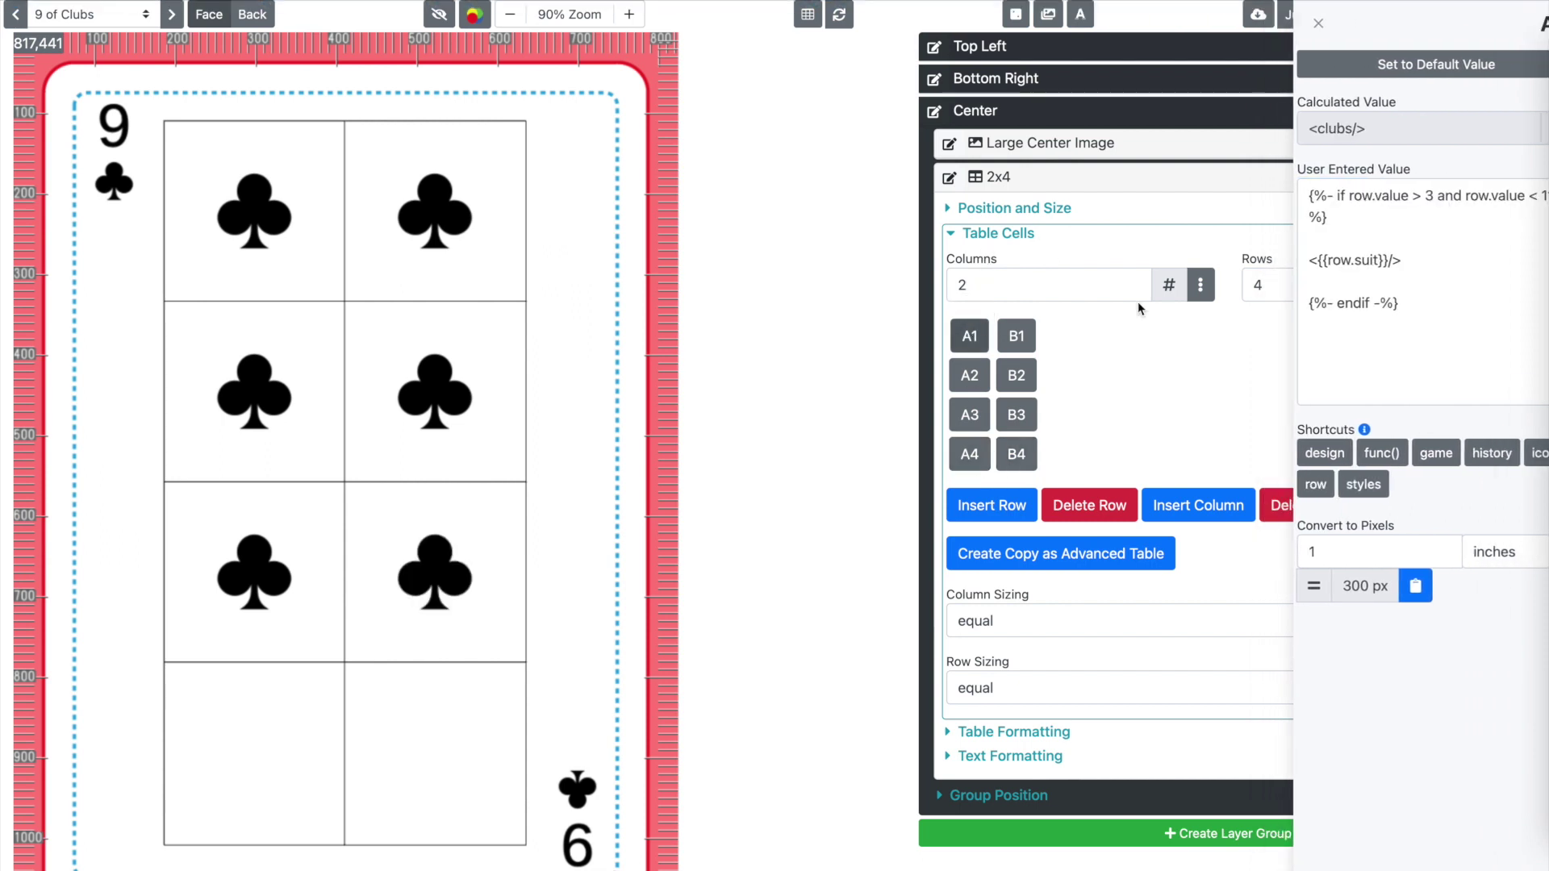
{"action": "left_click", "coordinate": [1349, 282]}
{"action": "key", "text": "ctrl+a"}
{"action": "key", "text": "ctrl+c"}
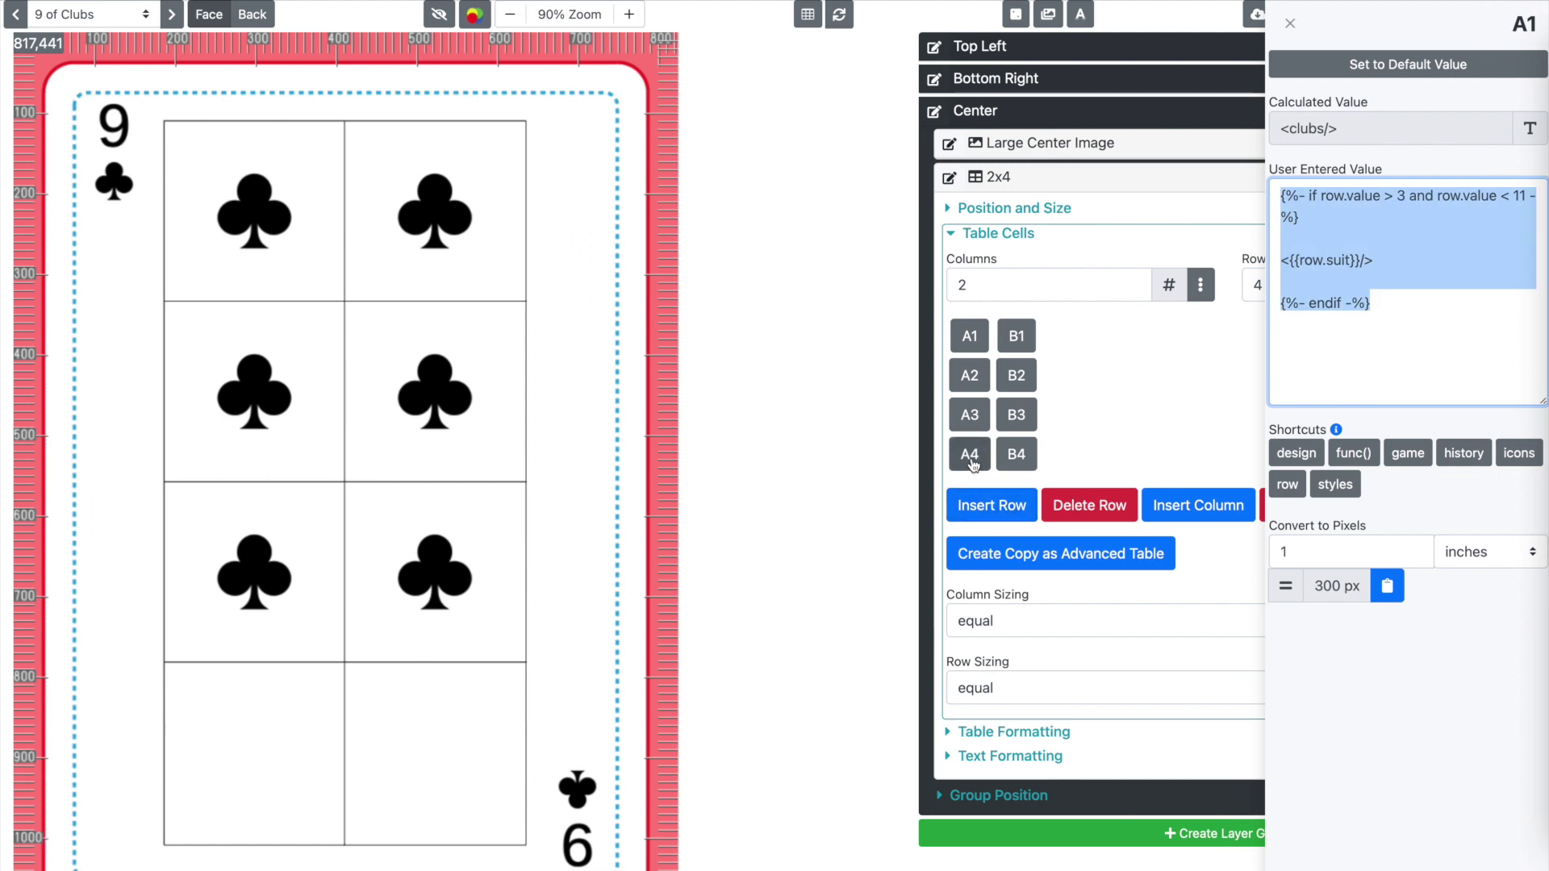
{"action": "left_click", "coordinate": [969, 454]}
{"action": "left_click", "coordinate": [1309, 362]}
{"action": "key", "text": "ctrl+v"}
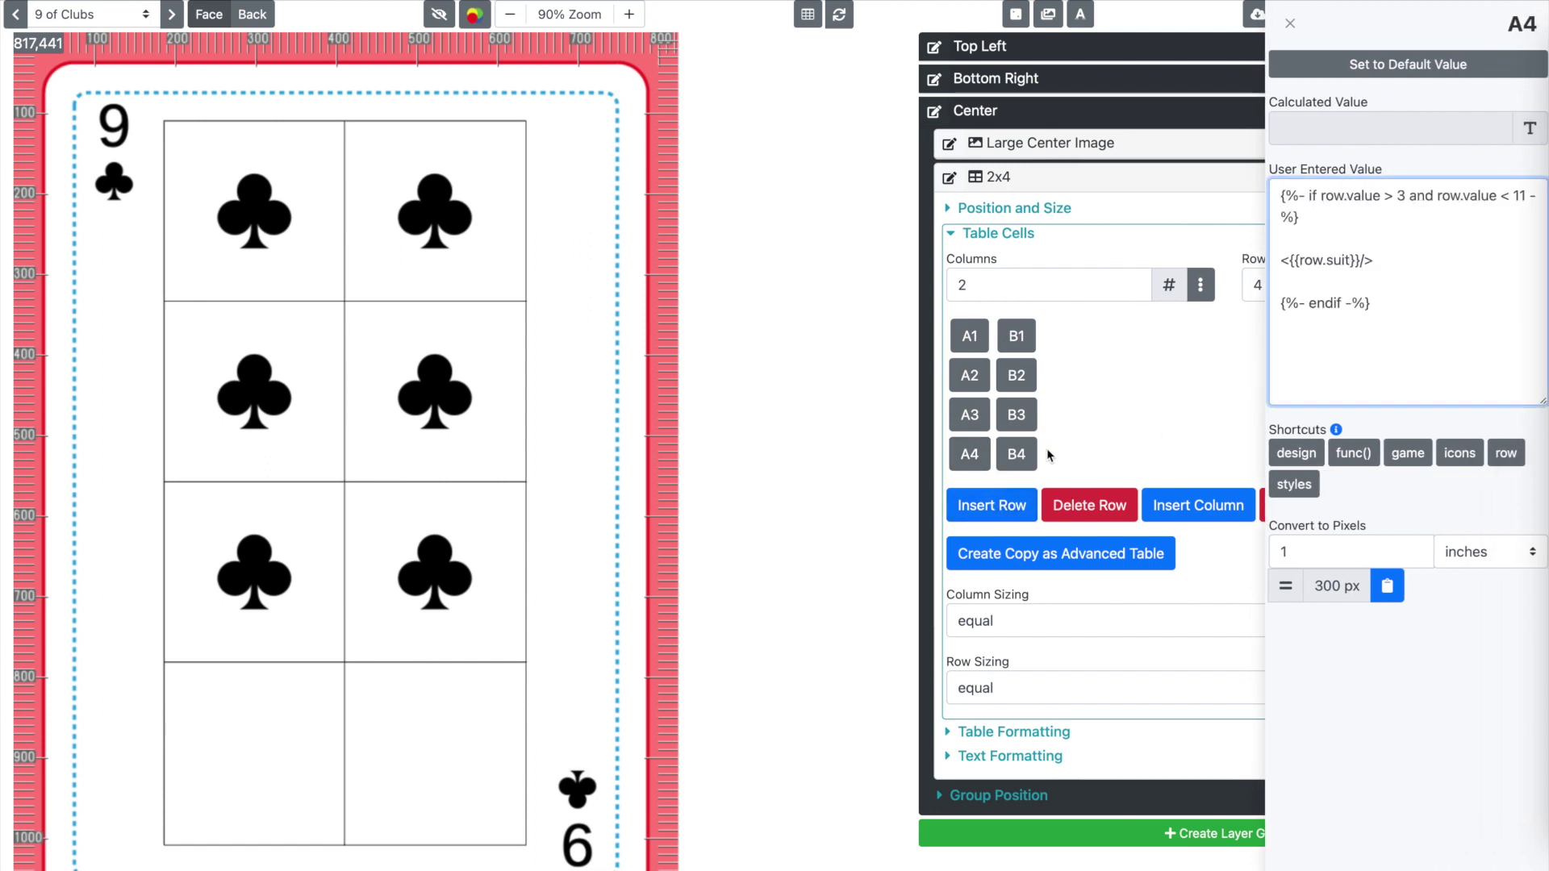
{"action": "left_click", "coordinate": [1017, 454]}
{"action": "left_click", "coordinate": [1334, 346]}
{"action": "key", "text": "ctrl+v"}
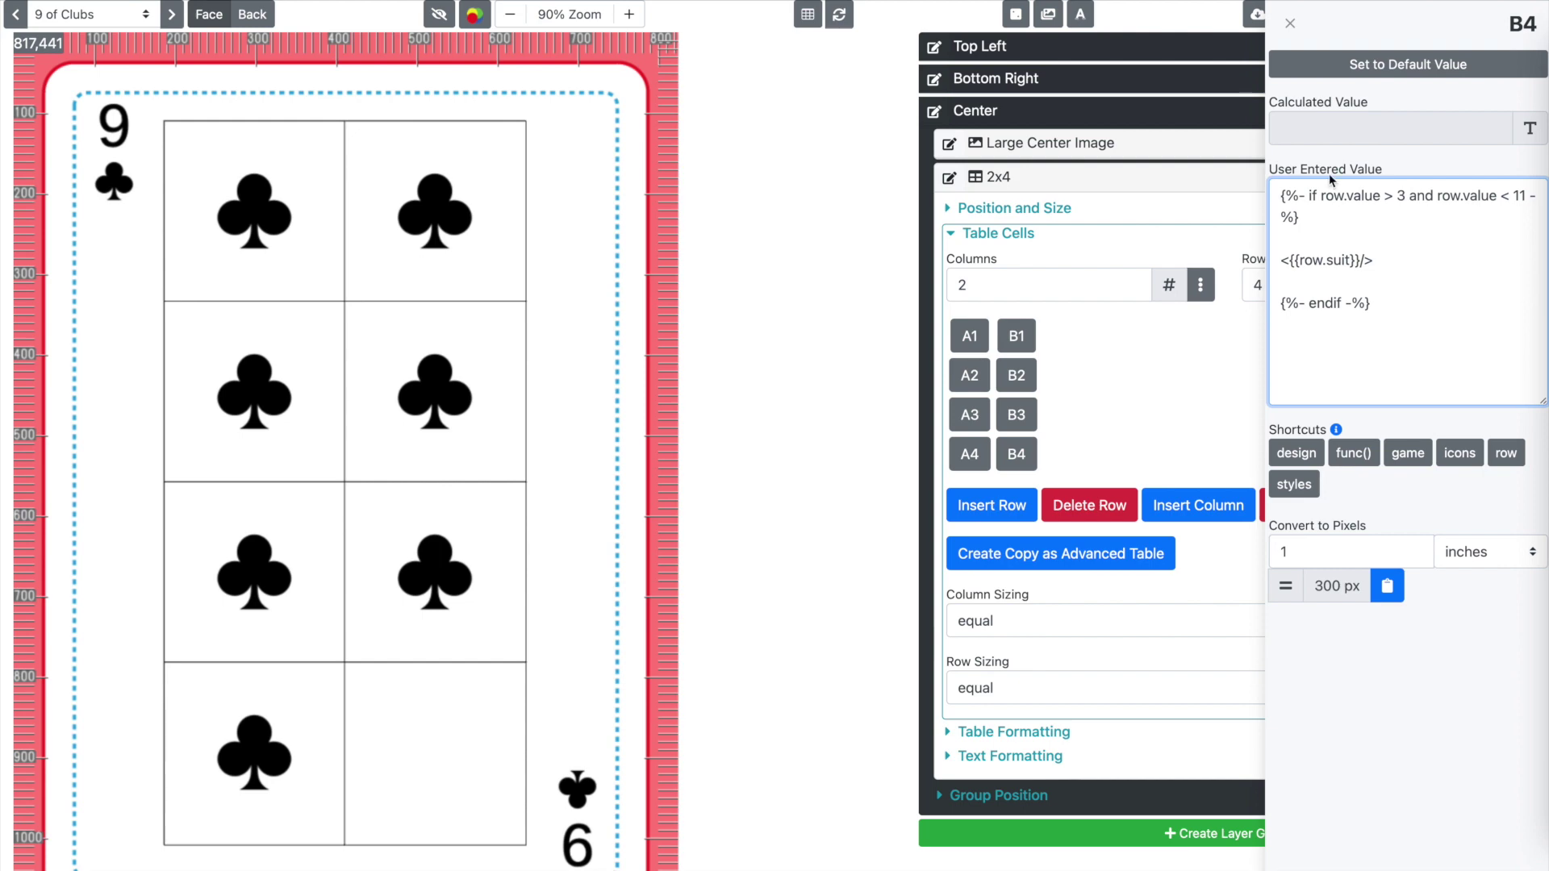
{"action": "left_click", "coordinate": [1307, 171]}
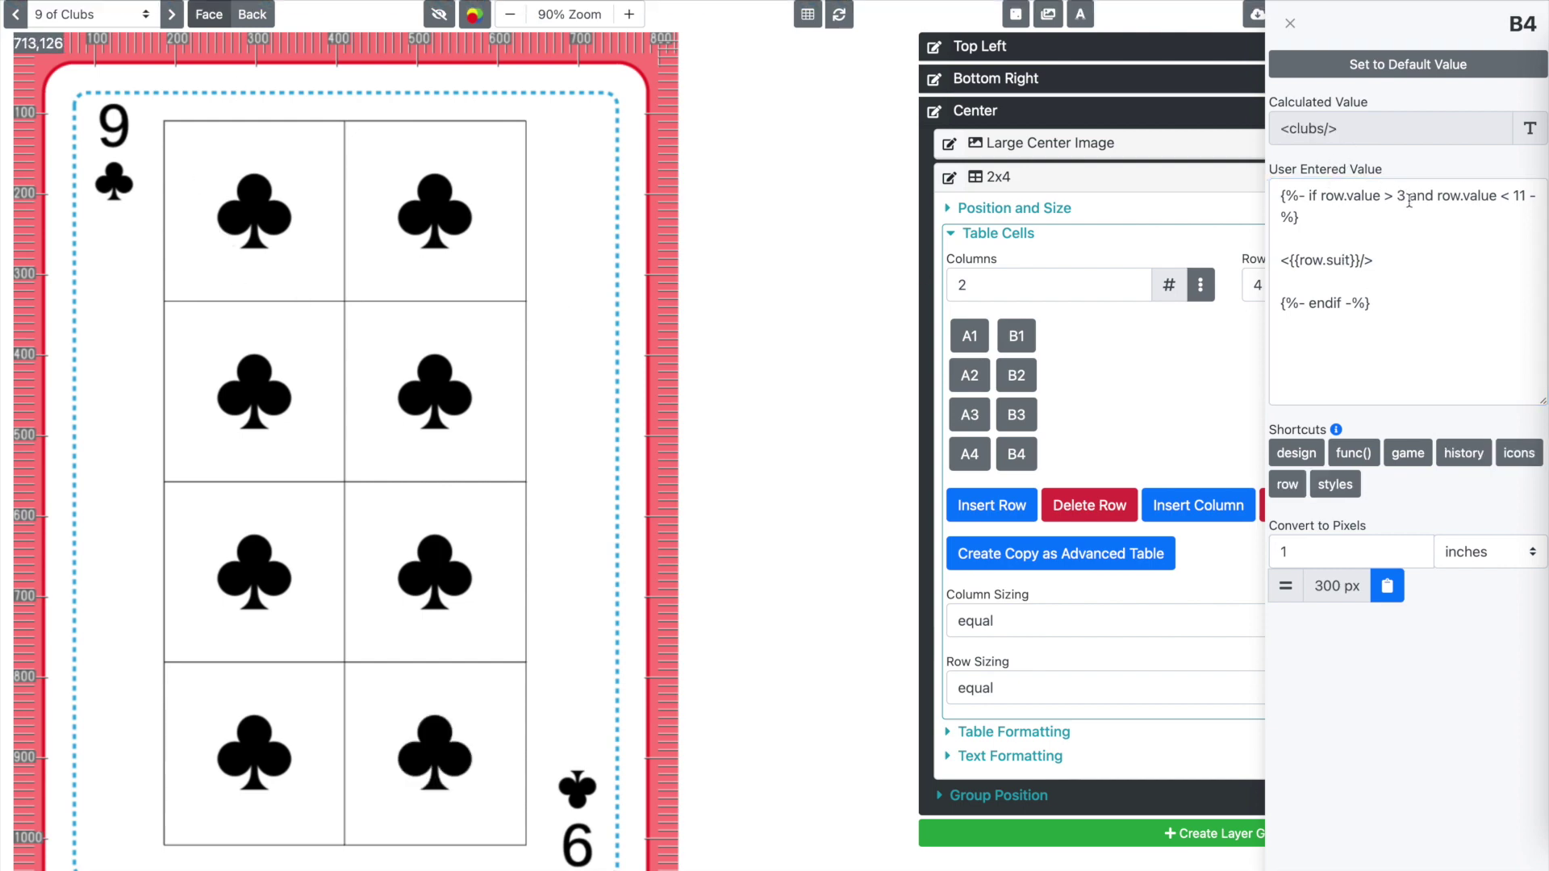
- Preview the 5 of Hearts and the 10 of Spades to check the suit icon layout, and close the B4 cell editor
{"action": "left_click", "coordinate": [90, 14]}
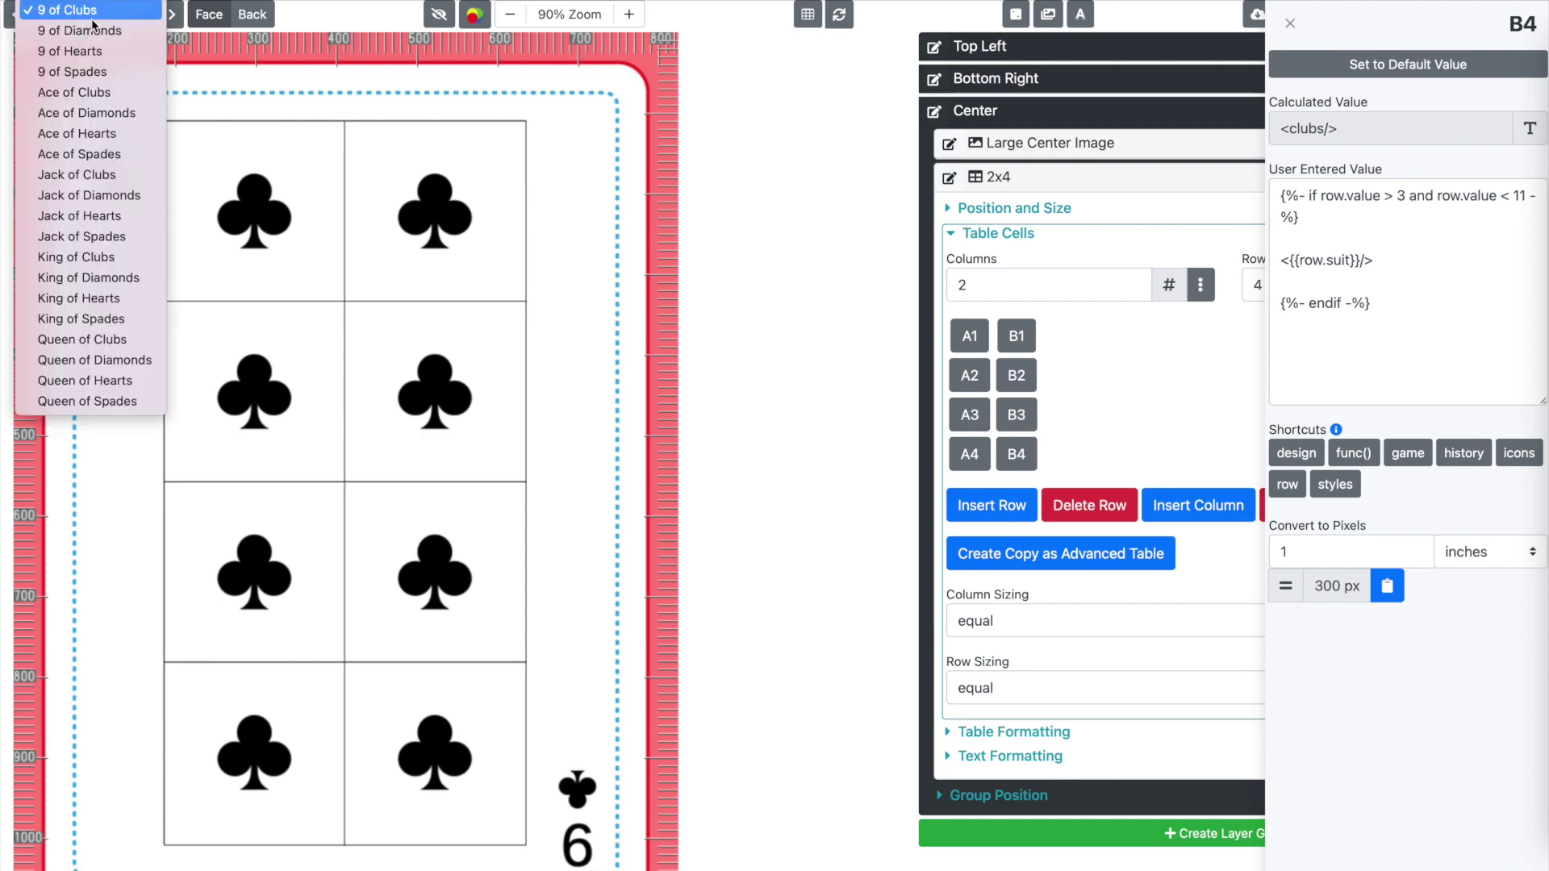
{"action": "scroll", "coordinate": [94, 25], "scroll_direction": "up", "scroll_amount": 10}
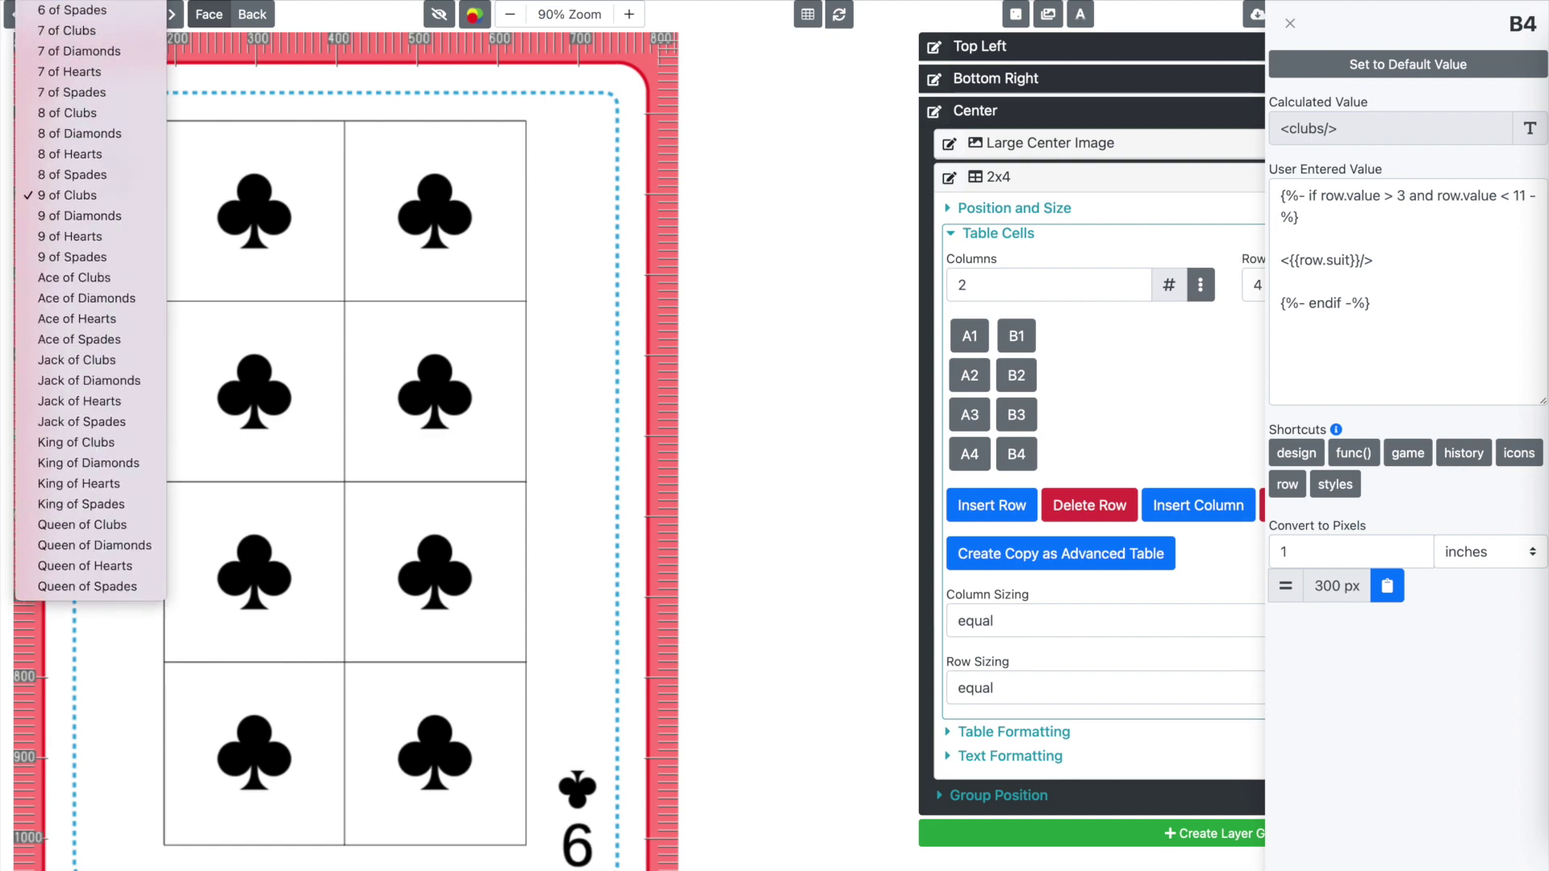
{"action": "left_click", "coordinate": [98, 91]}
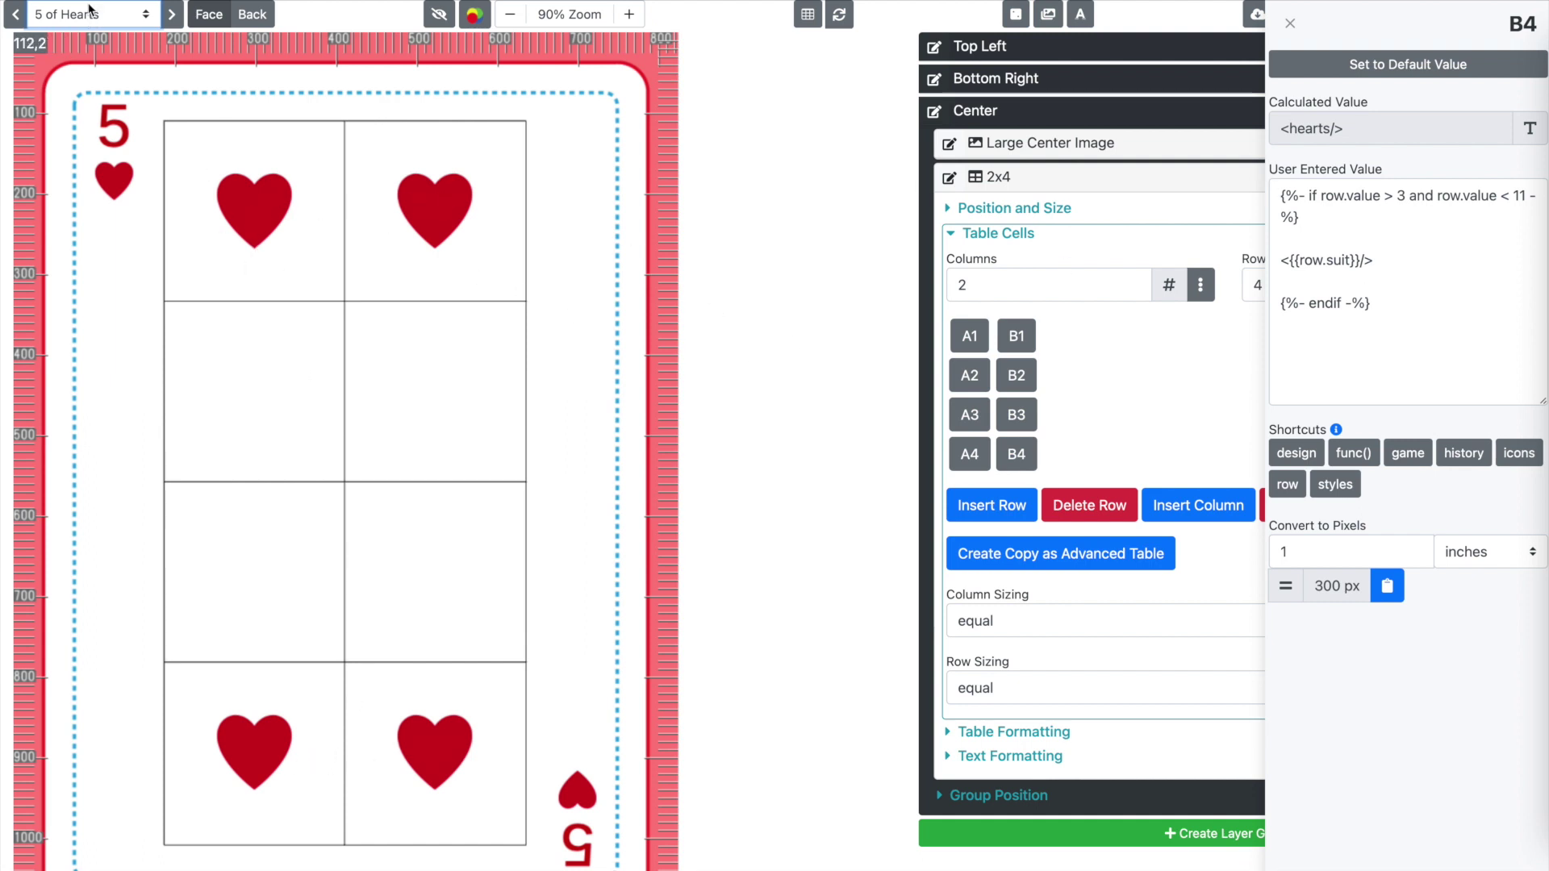
{"action": "left_click", "coordinate": [93, 14]}
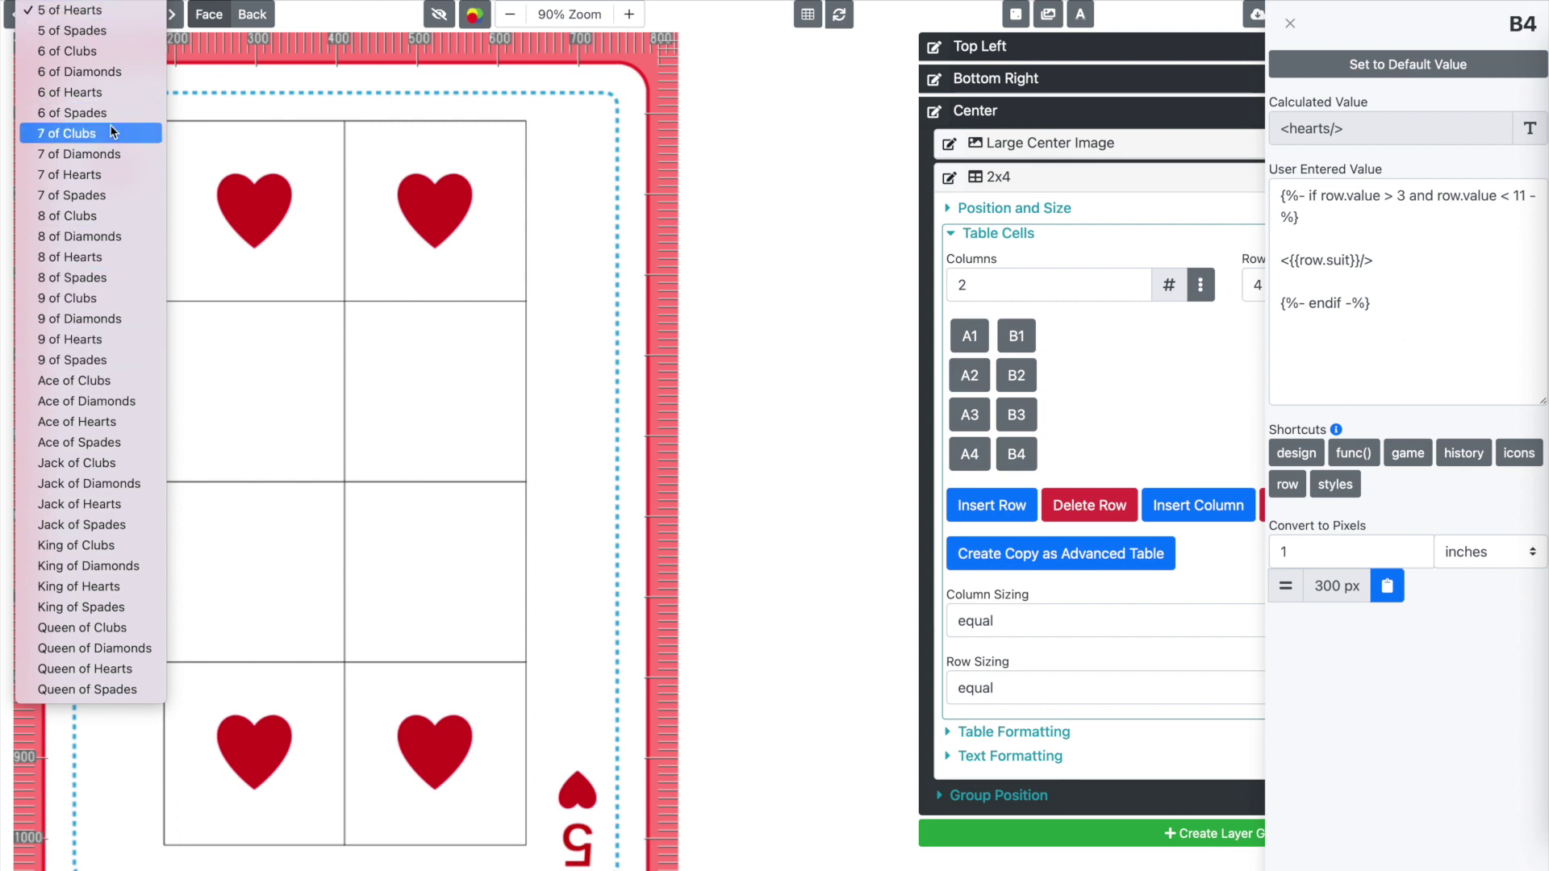
{"action": "scroll", "coordinate": [113, 129], "scroll_direction": "up", "scroll_amount": 5}
{"action": "left_click", "coordinate": [77, 13]}
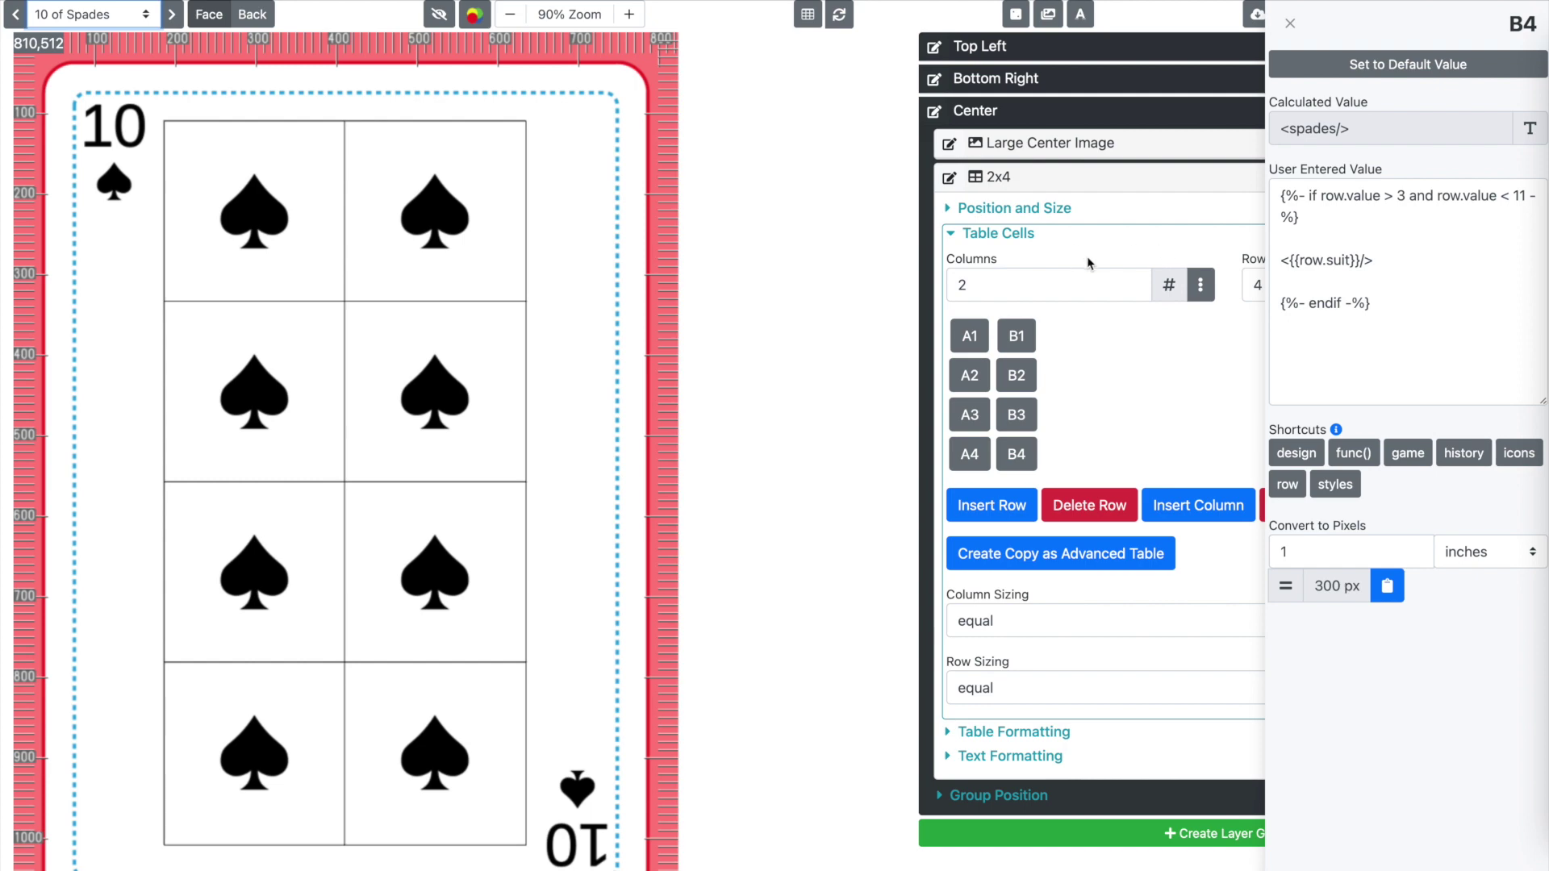
{"action": "left_click", "coordinate": [758, 381]}
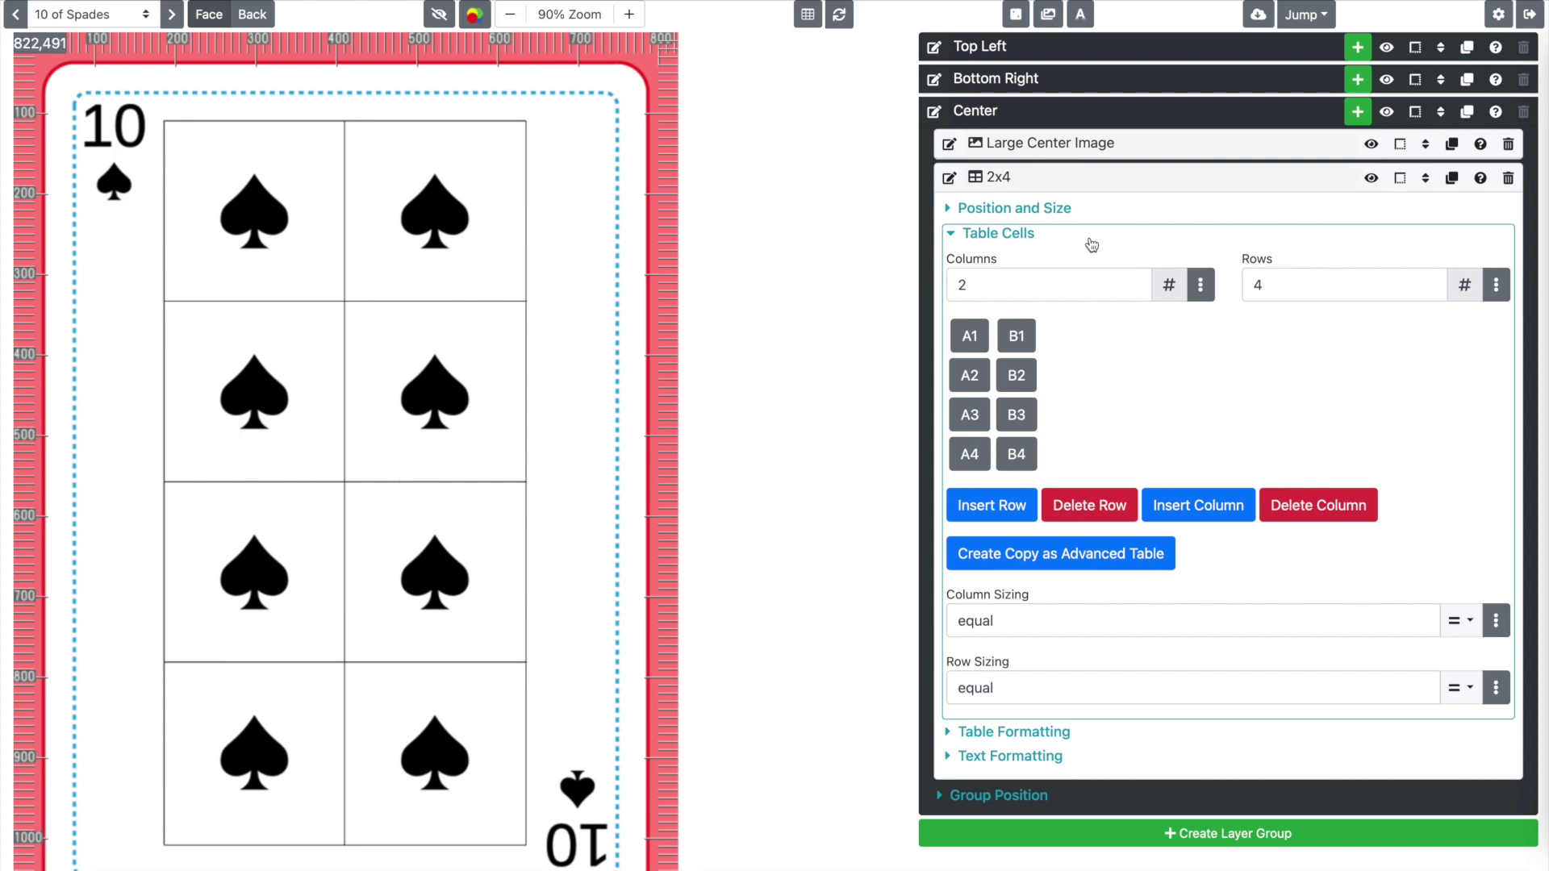
- Turn off the 2x4 table's row separators, column separators and table border
{"action": "left_click", "coordinate": [1039, 239]}
{"action": "left_click", "coordinate": [1050, 257]}
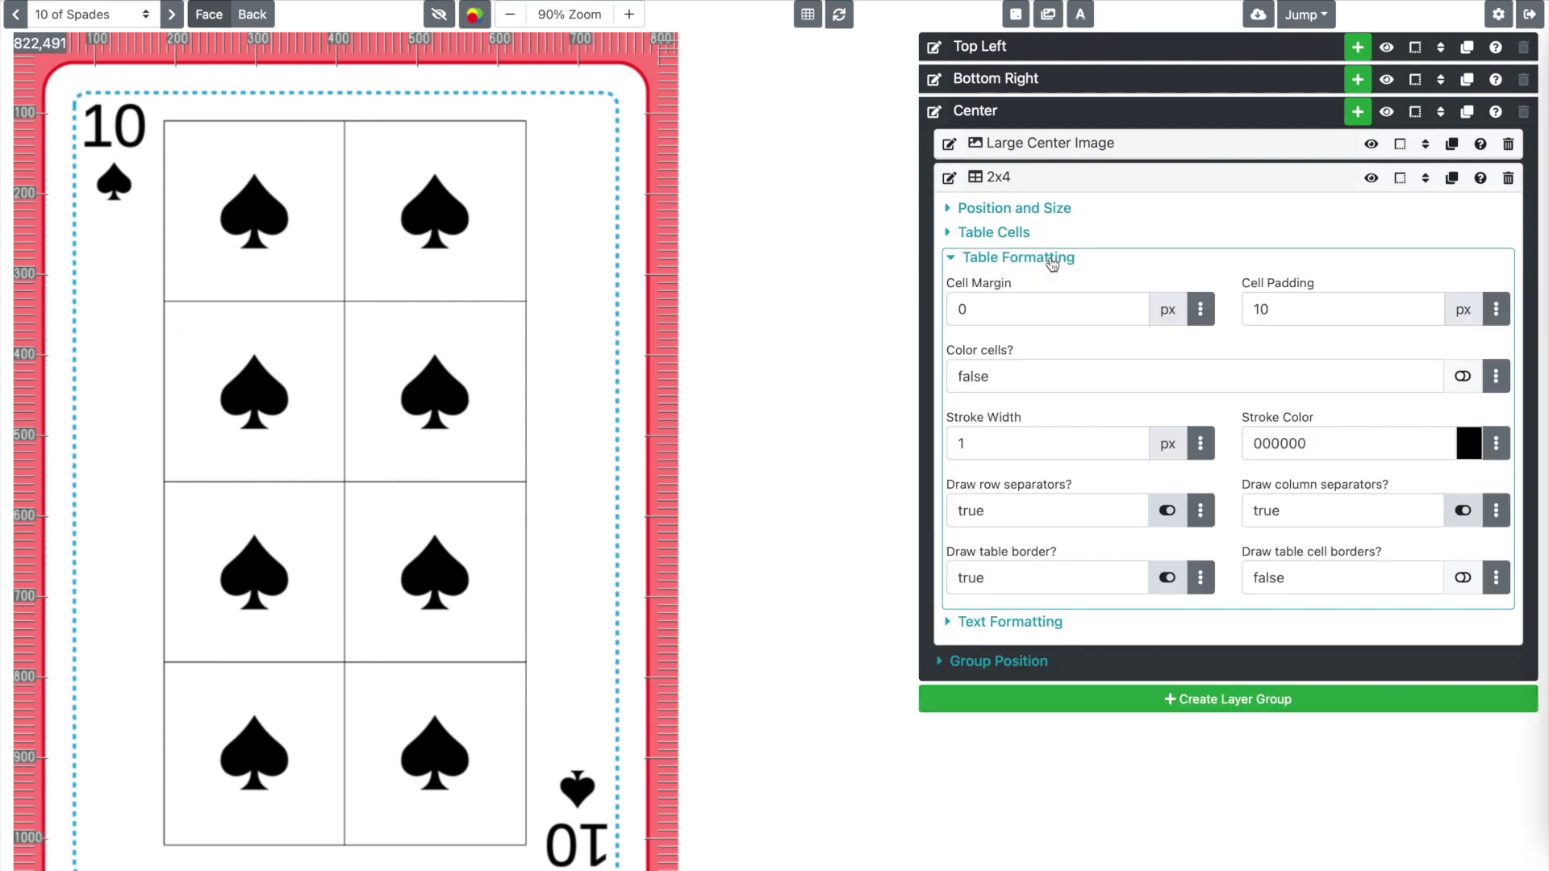
{"action": "left_click", "coordinate": [1167, 511]}
{"action": "left_click", "coordinate": [1167, 578]}
{"action": "left_click", "coordinate": [1462, 511]}
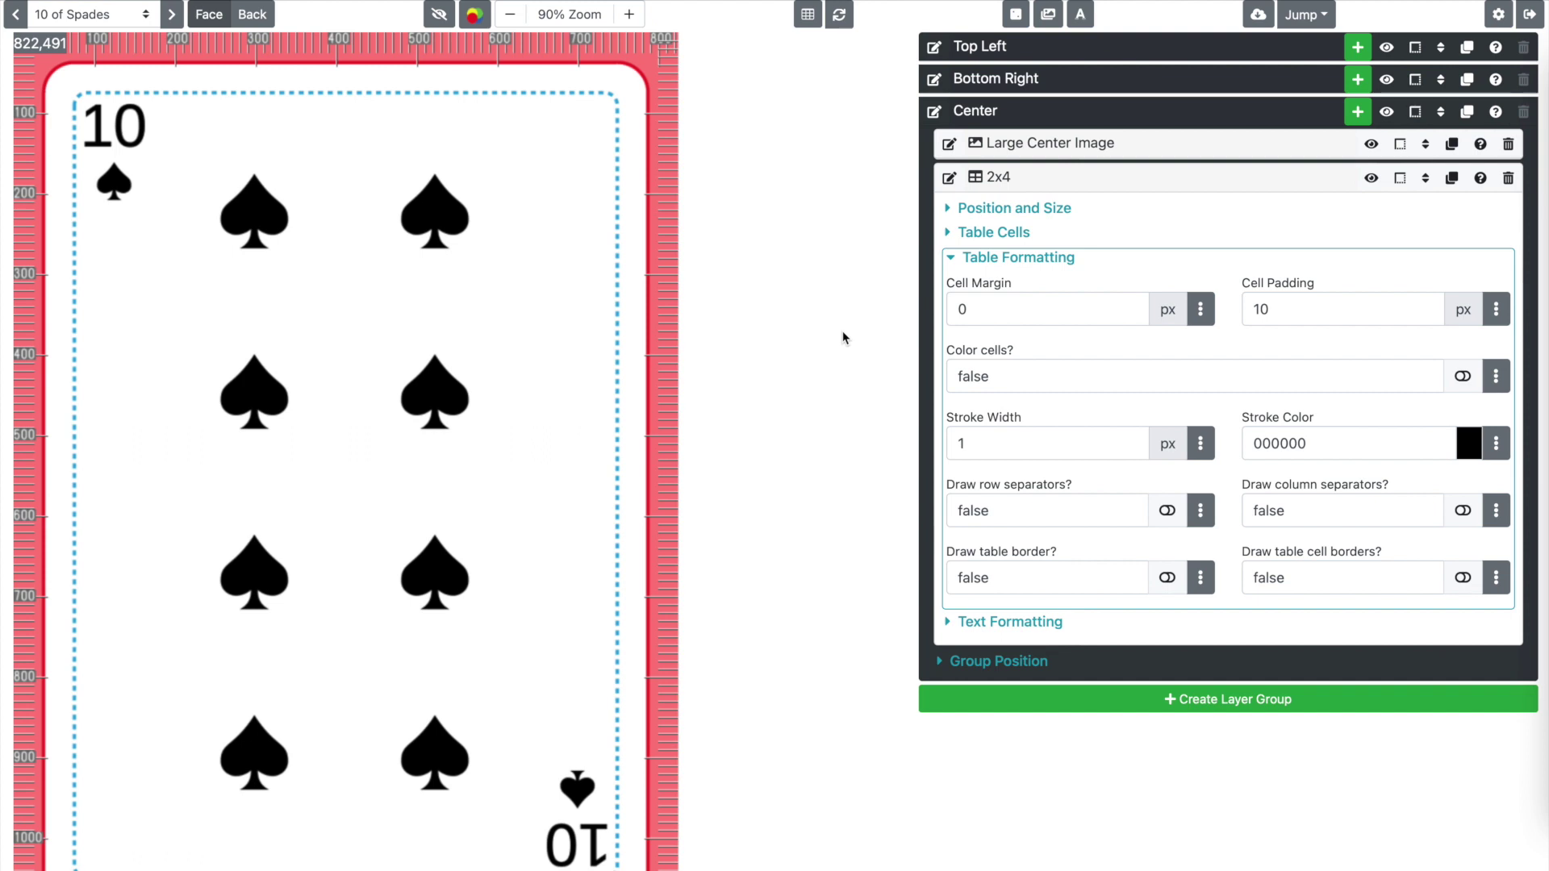
{"action": "left_click", "coordinate": [1037, 256]}
{"action": "left_click", "coordinate": [1237, 178]}
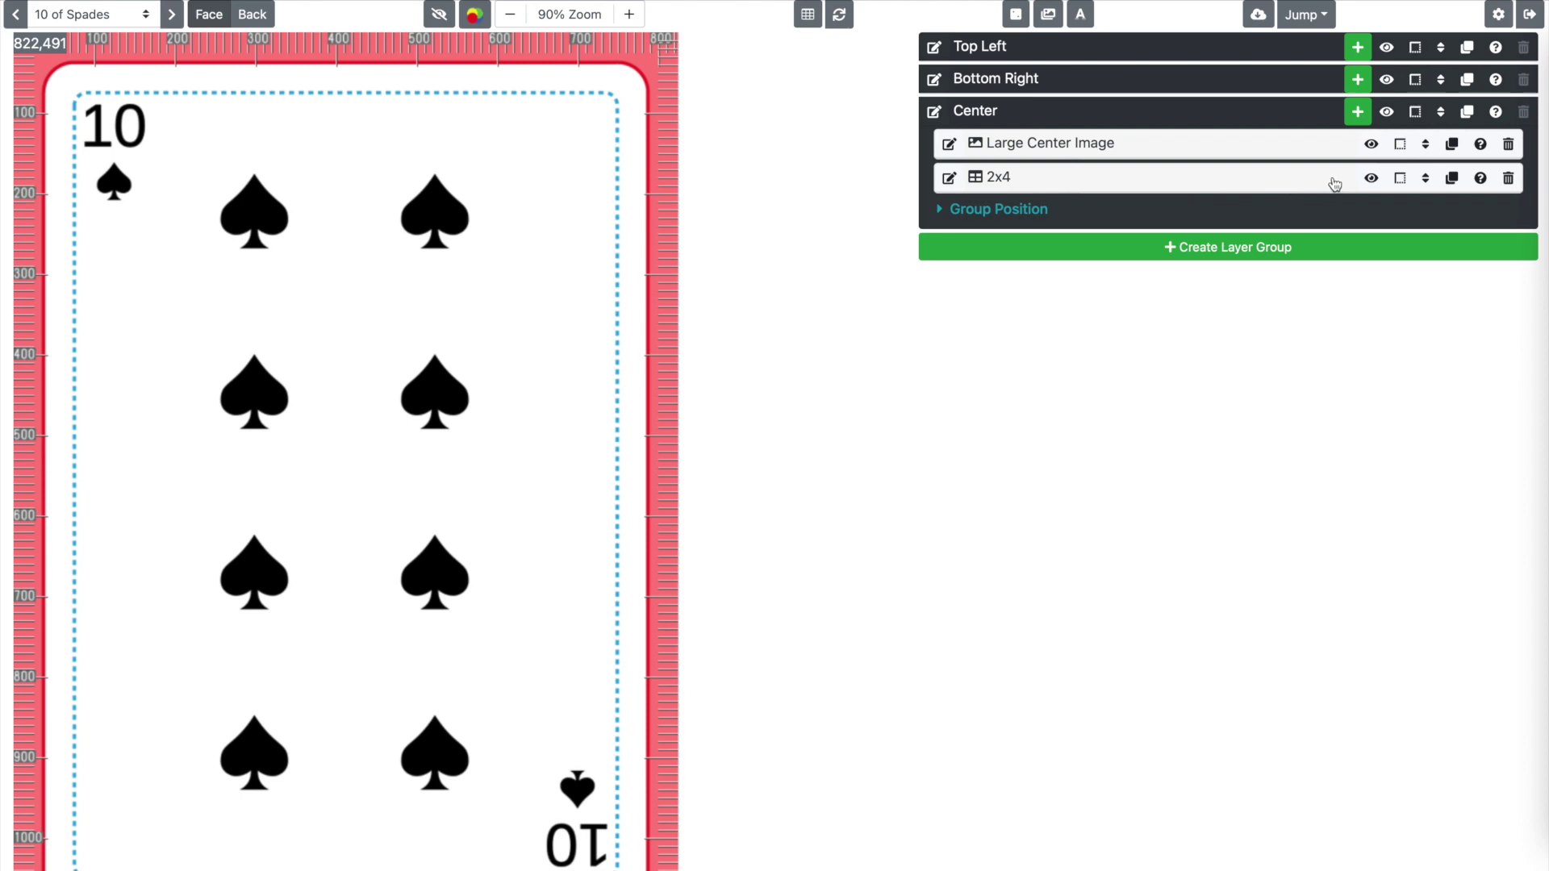
- Duplicate the 2x4 table layer within the Center group and rename the copy 1x2
{"action": "left_click", "coordinate": [1452, 179]}
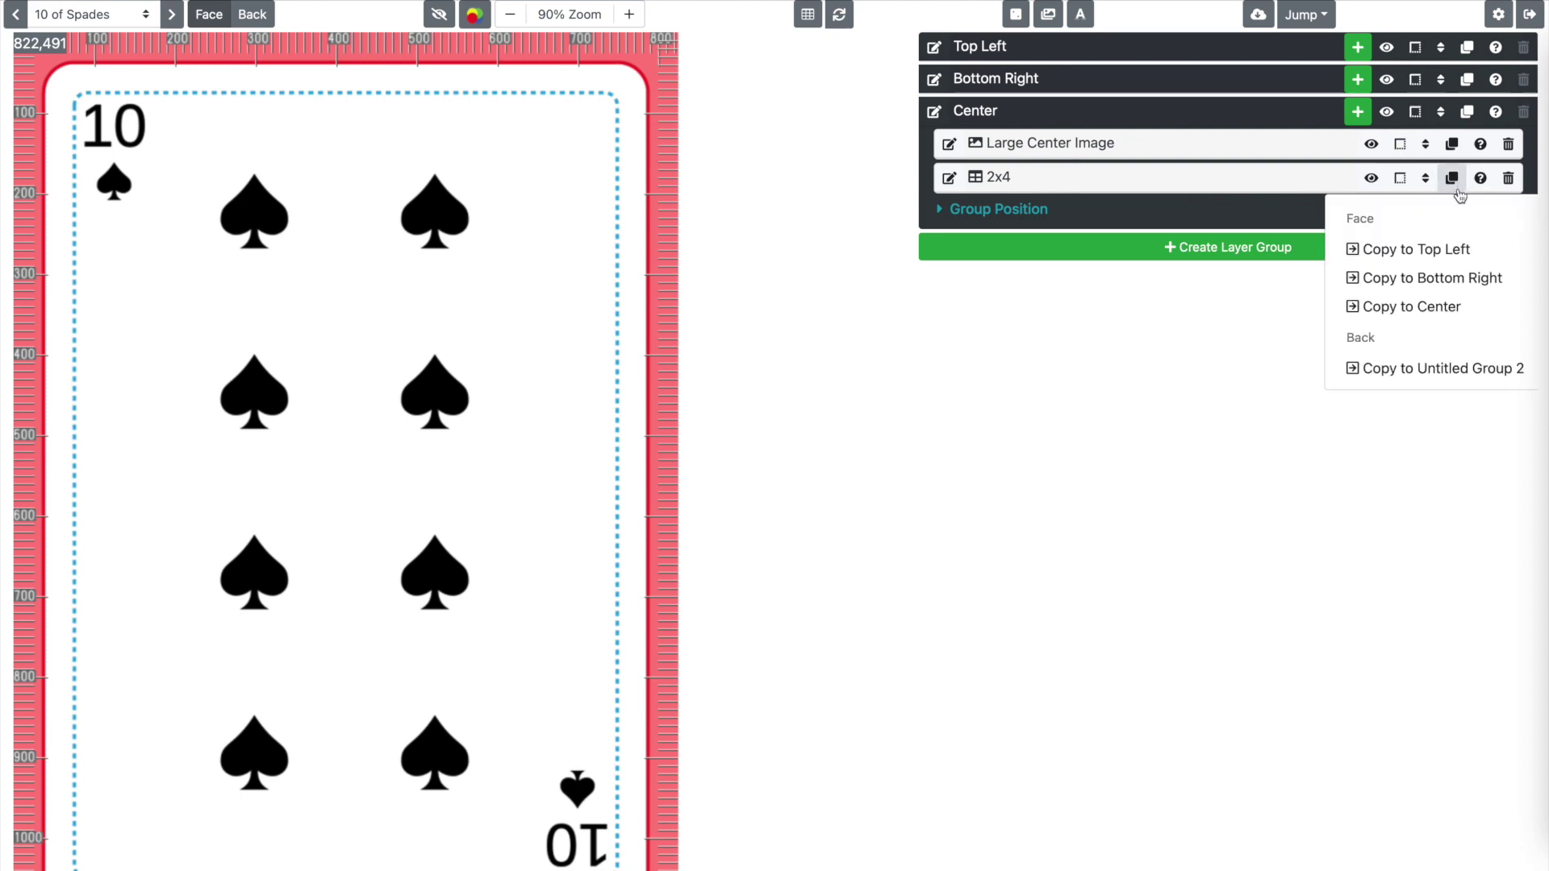
{"action": "left_click", "coordinate": [1460, 309]}
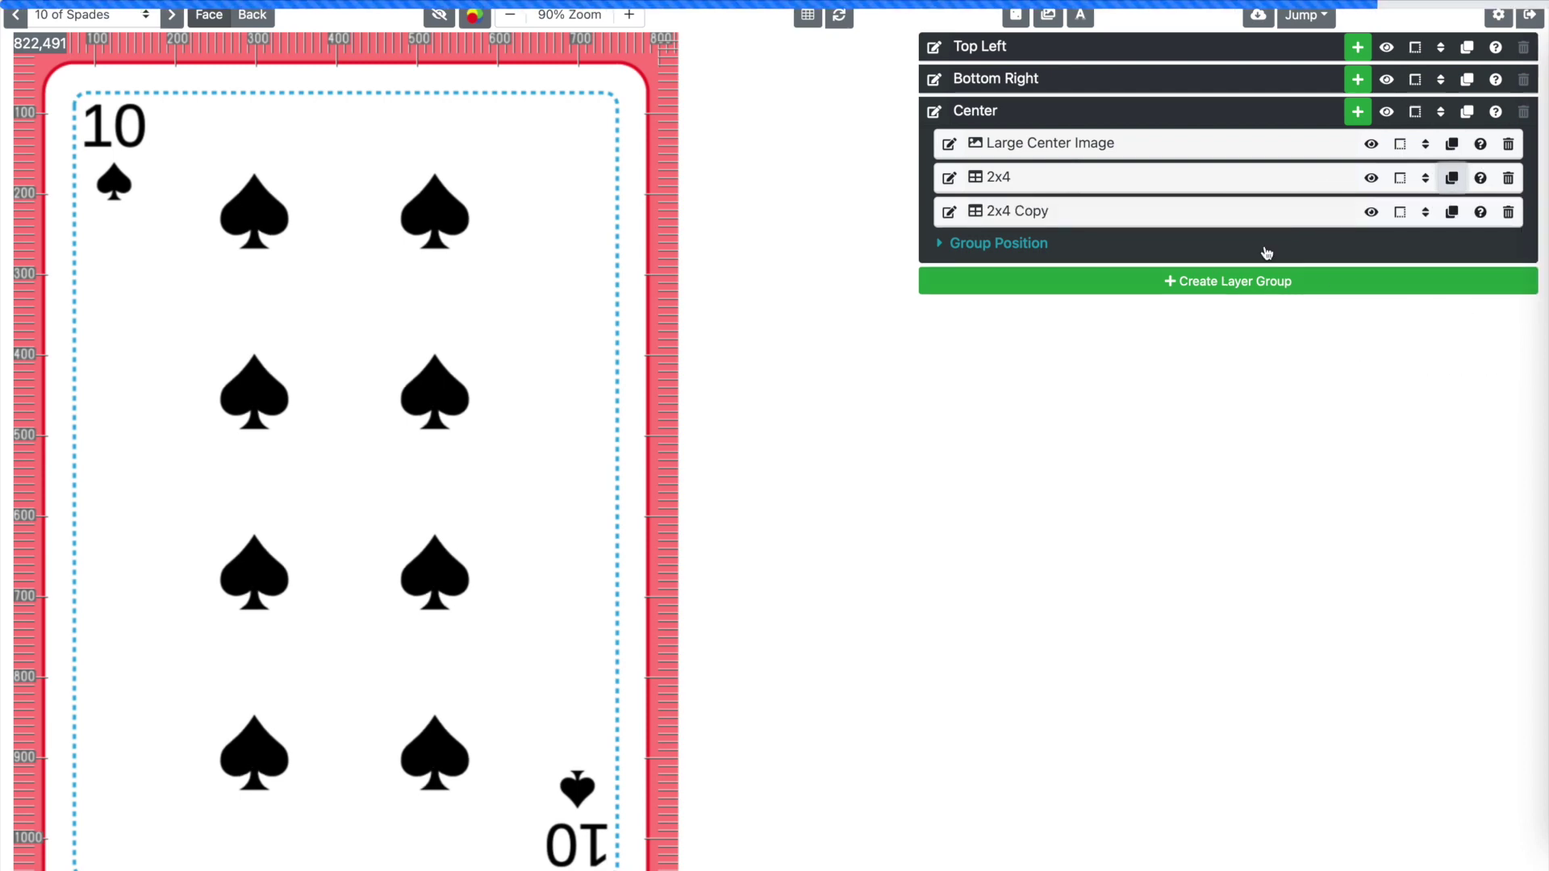
{"action": "left_click", "coordinate": [950, 211]}
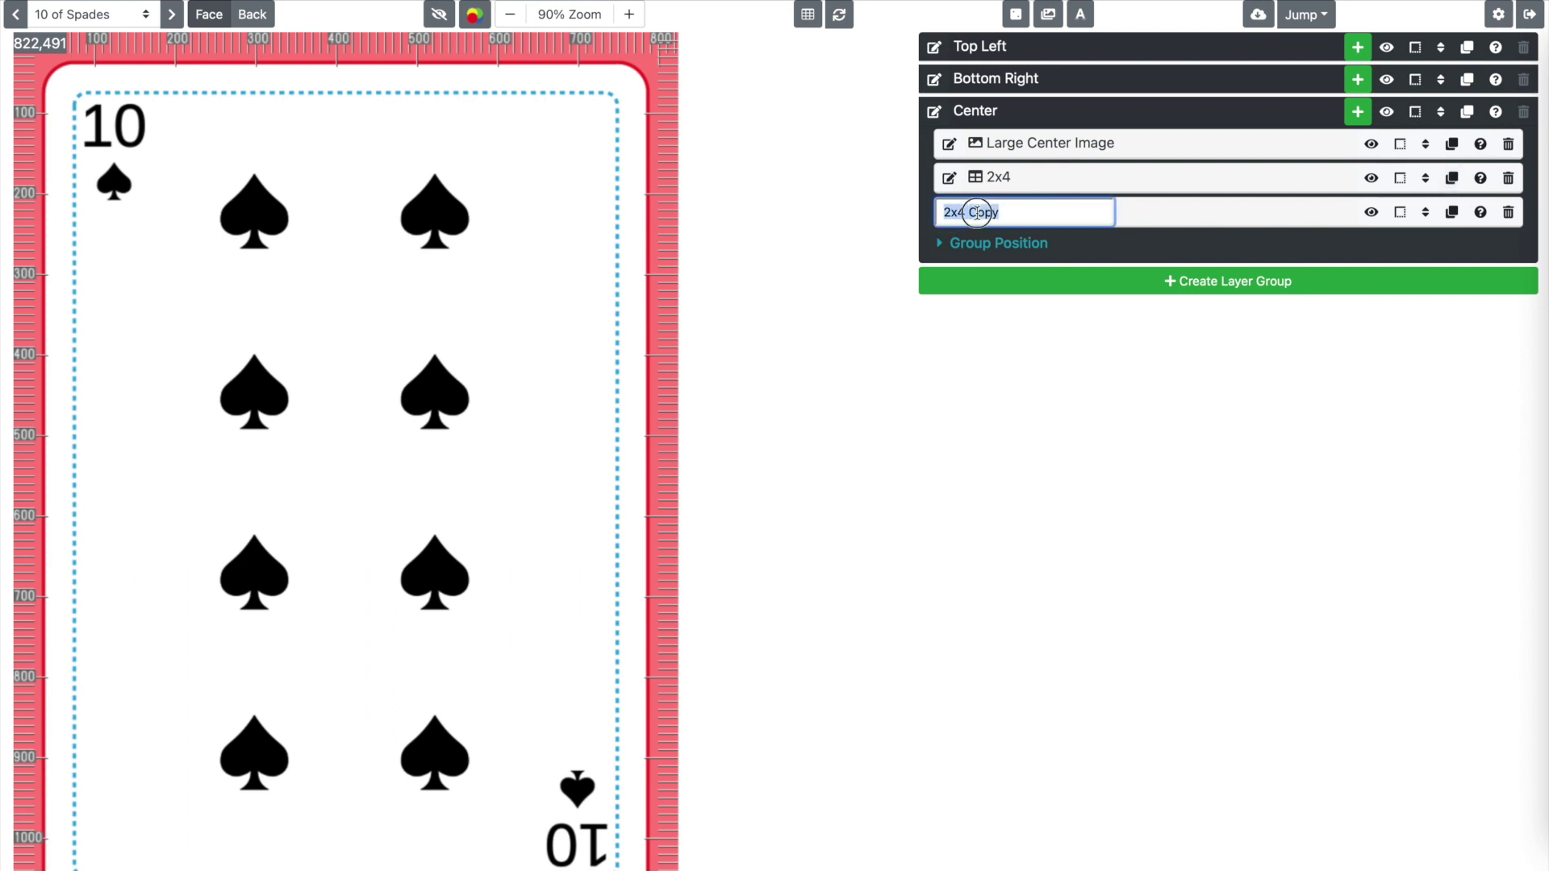
{"action": "type", "text": "1x2"}
{"action": "key", "text": "Return"}
- Set the 1x2 table's left position to 299 px and its top position to 334 px
{"action": "left_click", "coordinate": [1214, 218]}
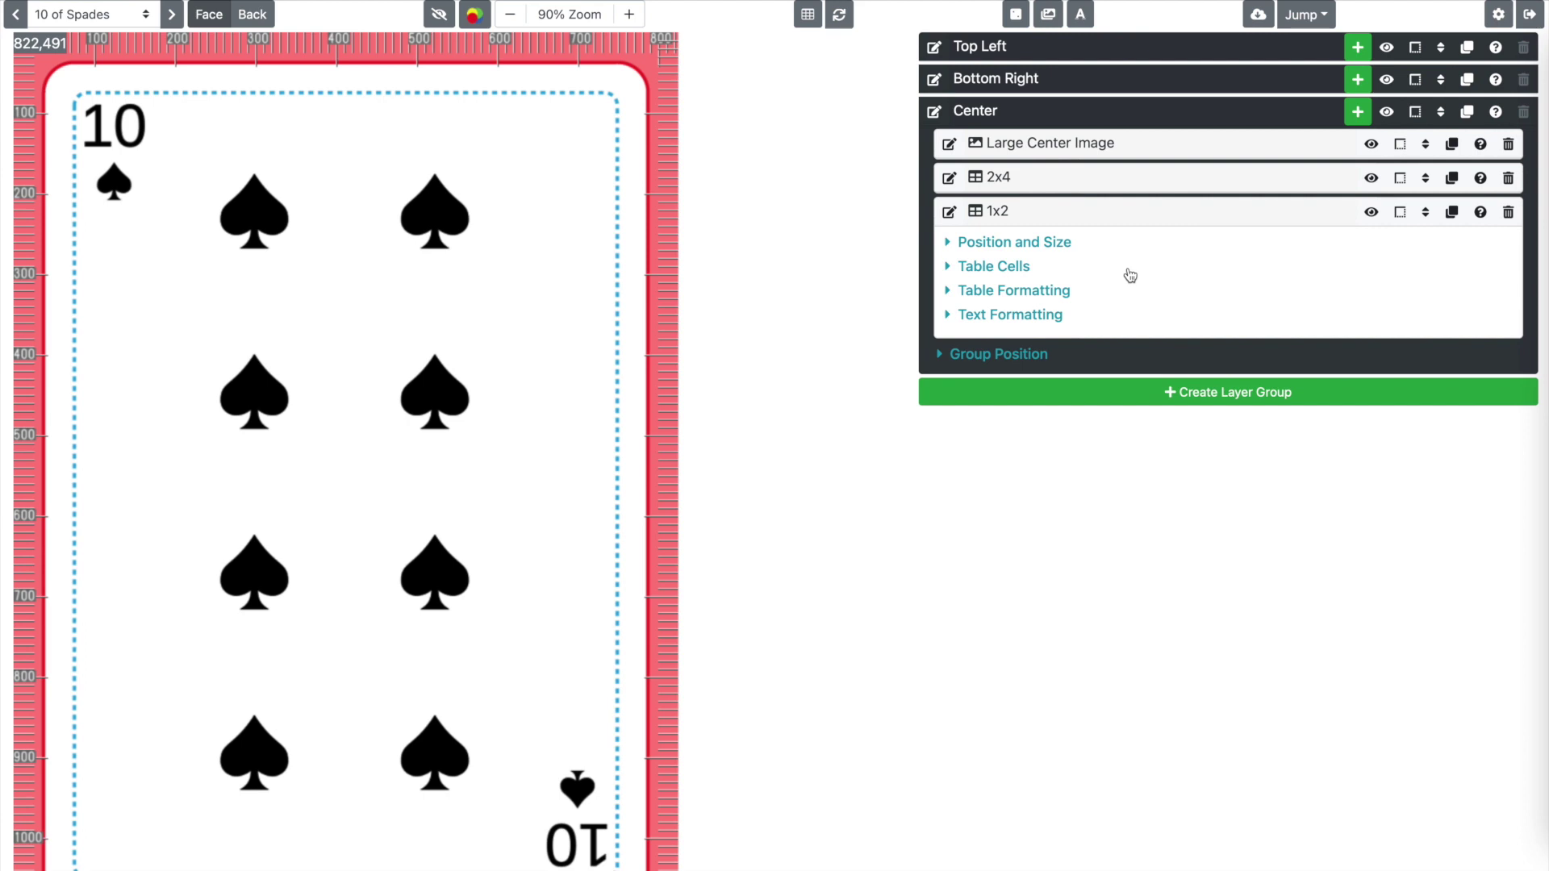
{"action": "left_click", "coordinate": [1033, 246]}
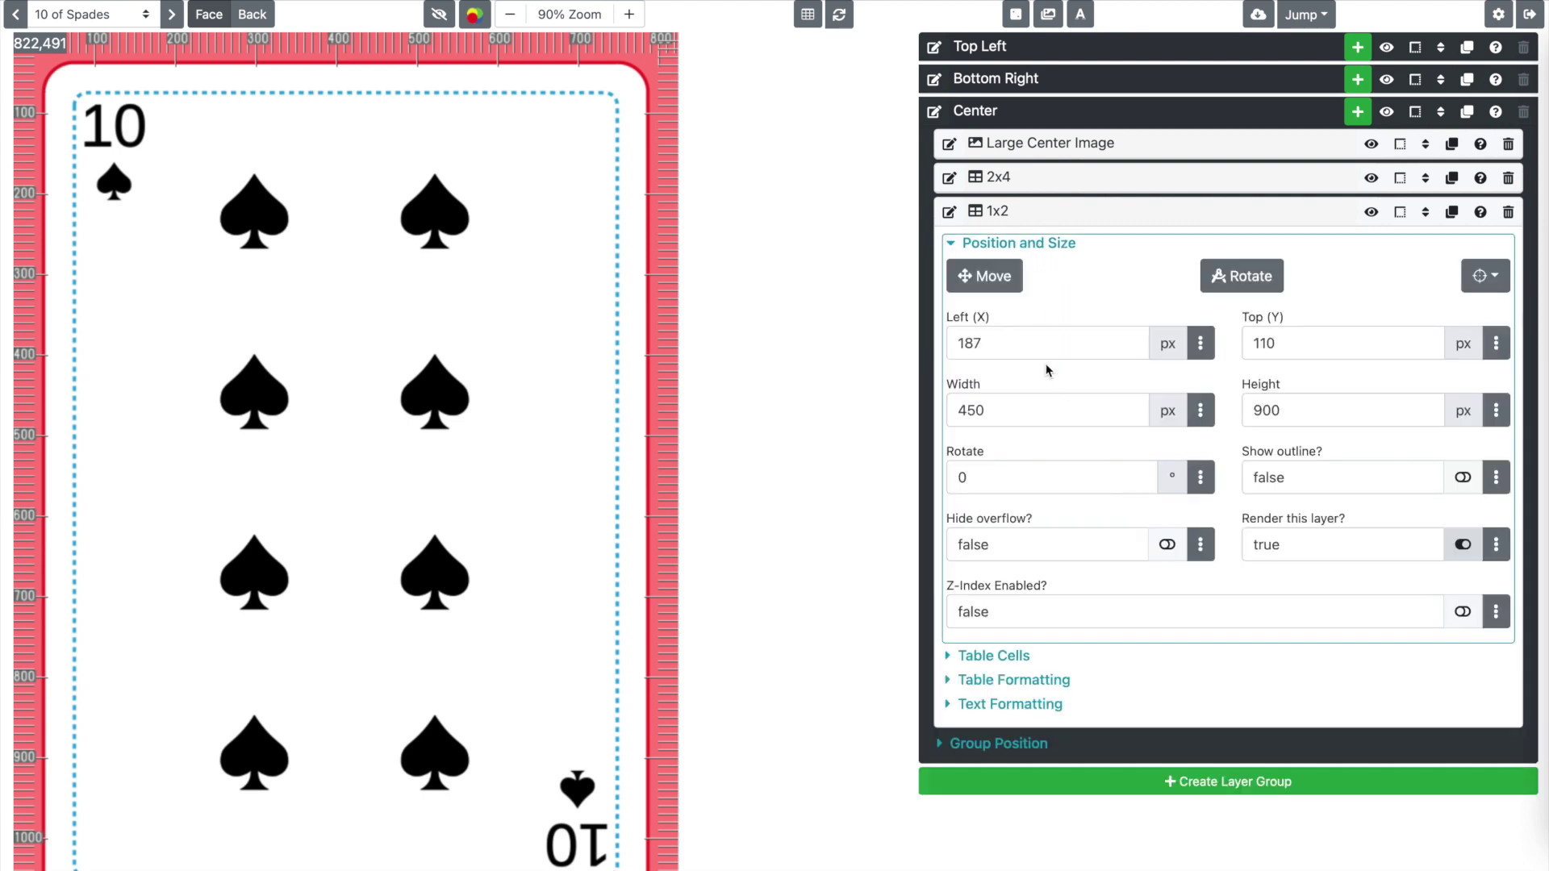
{"action": "left_click", "coordinate": [1037, 341]}
{"action": "type", "text": "2"}
{"action": "key", "text": "Tab"}
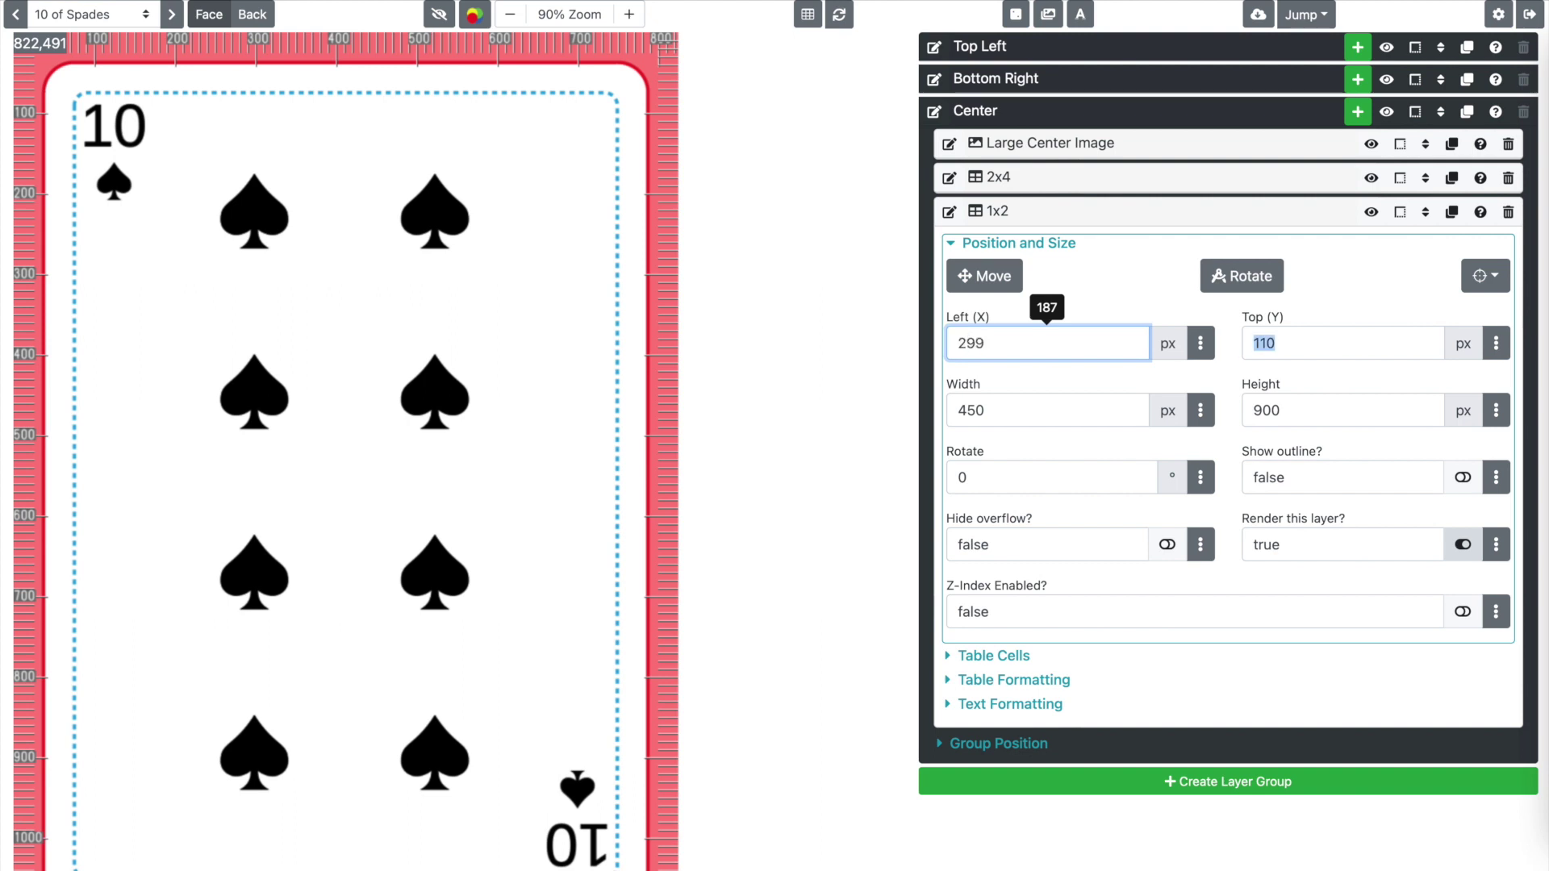
{"action": "type", "text": "33"}
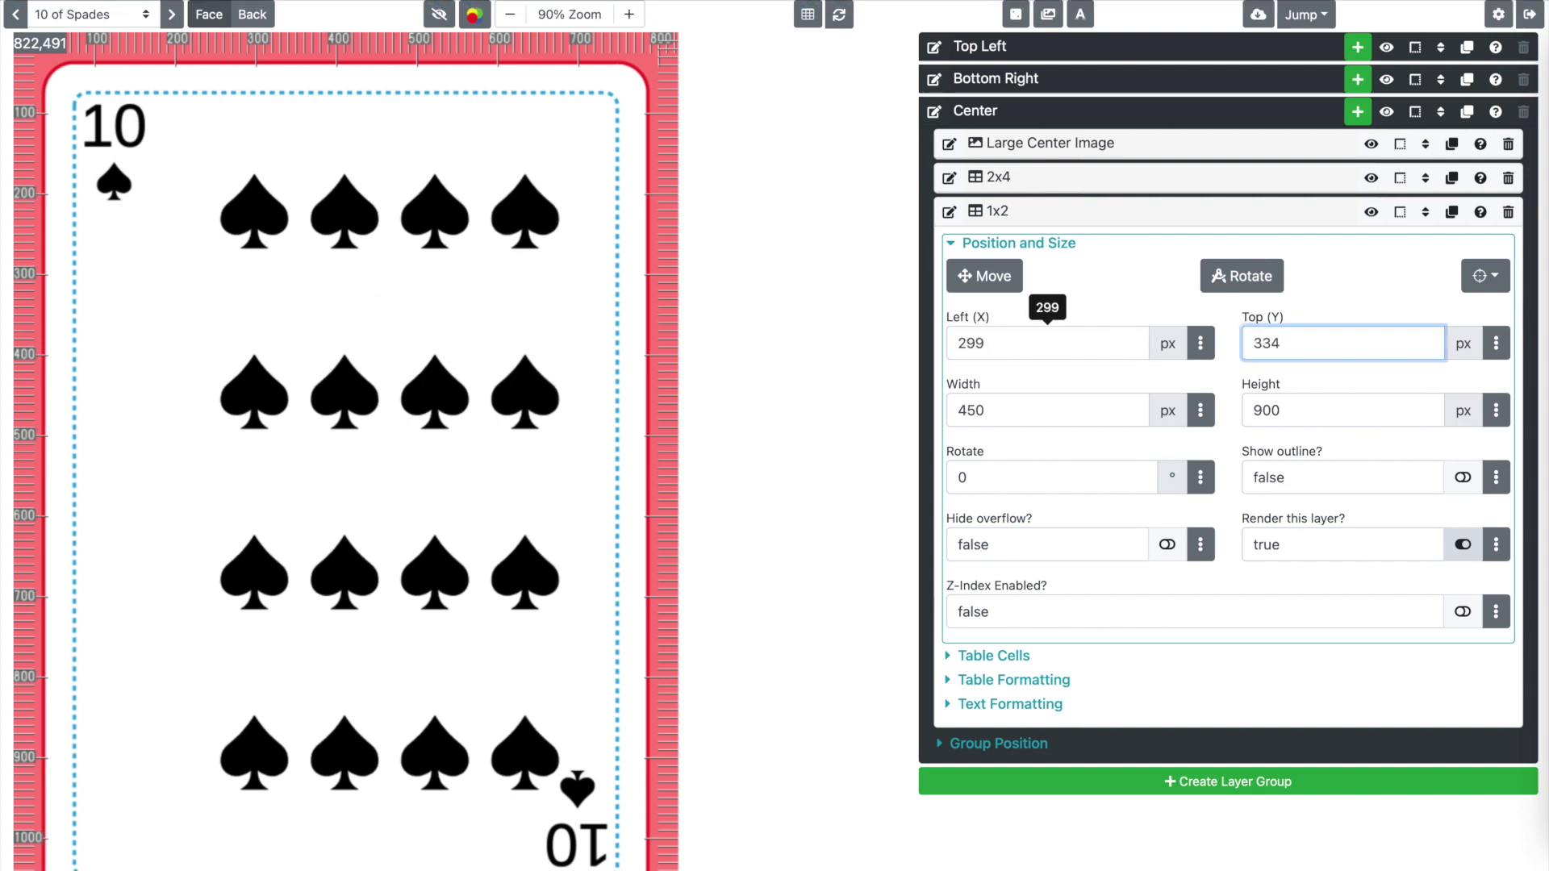
{"action": "type", "text": "4"}
{"action": "key", "text": "Tab"}
- Set the 1x2 table's width to 225 px and its height to 450 px
{"action": "type", "text": "2"}
{"action": "key", "text": "Tab"}
{"action": "type", "text": "450"}
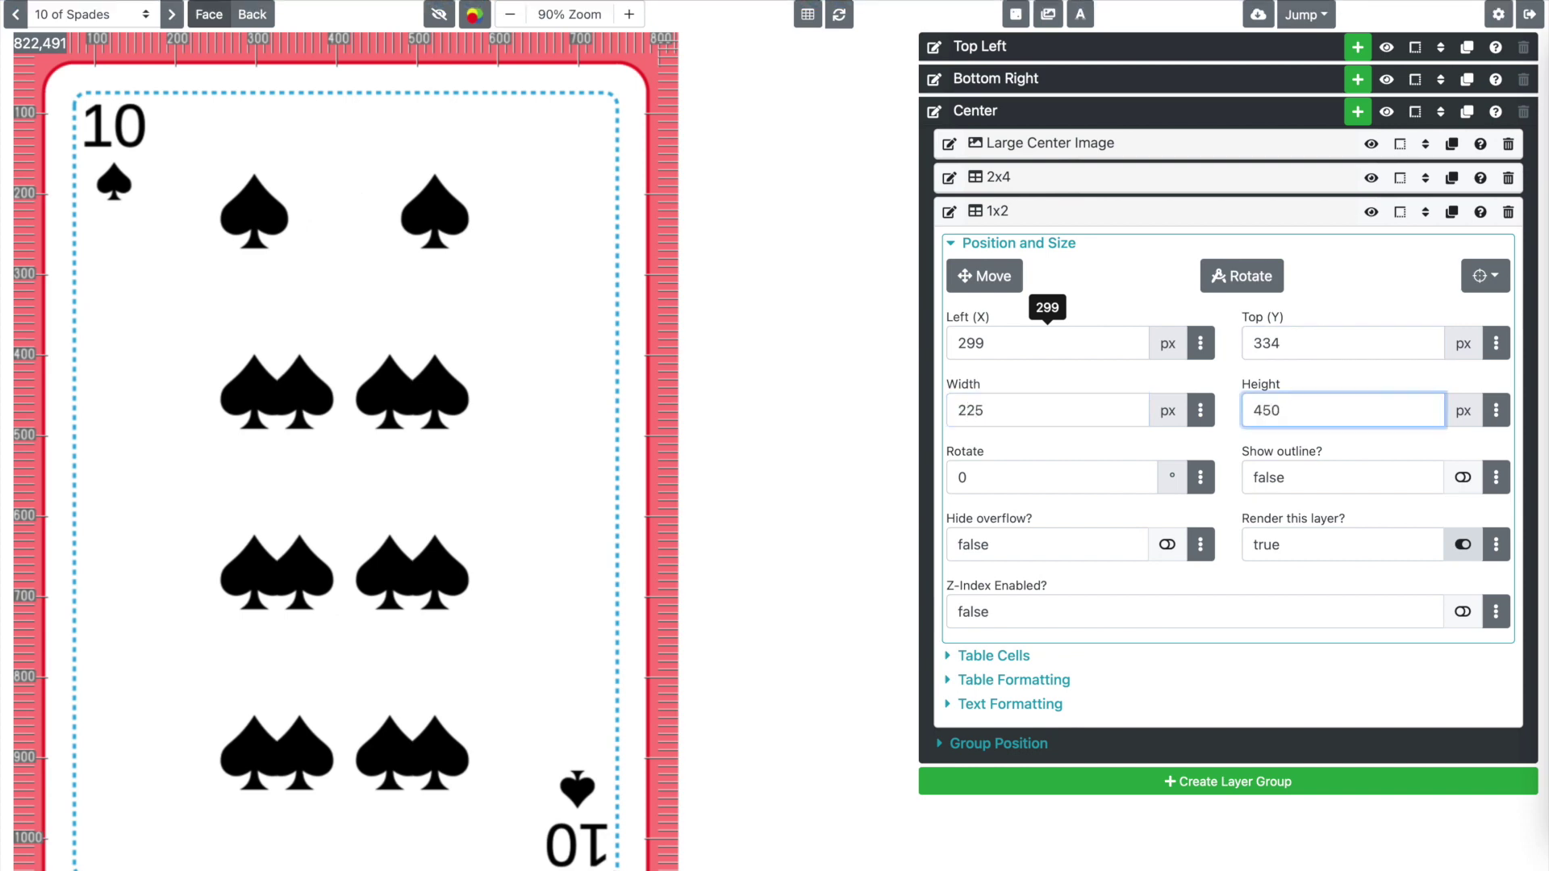
{"action": "key", "text": "Tab"}
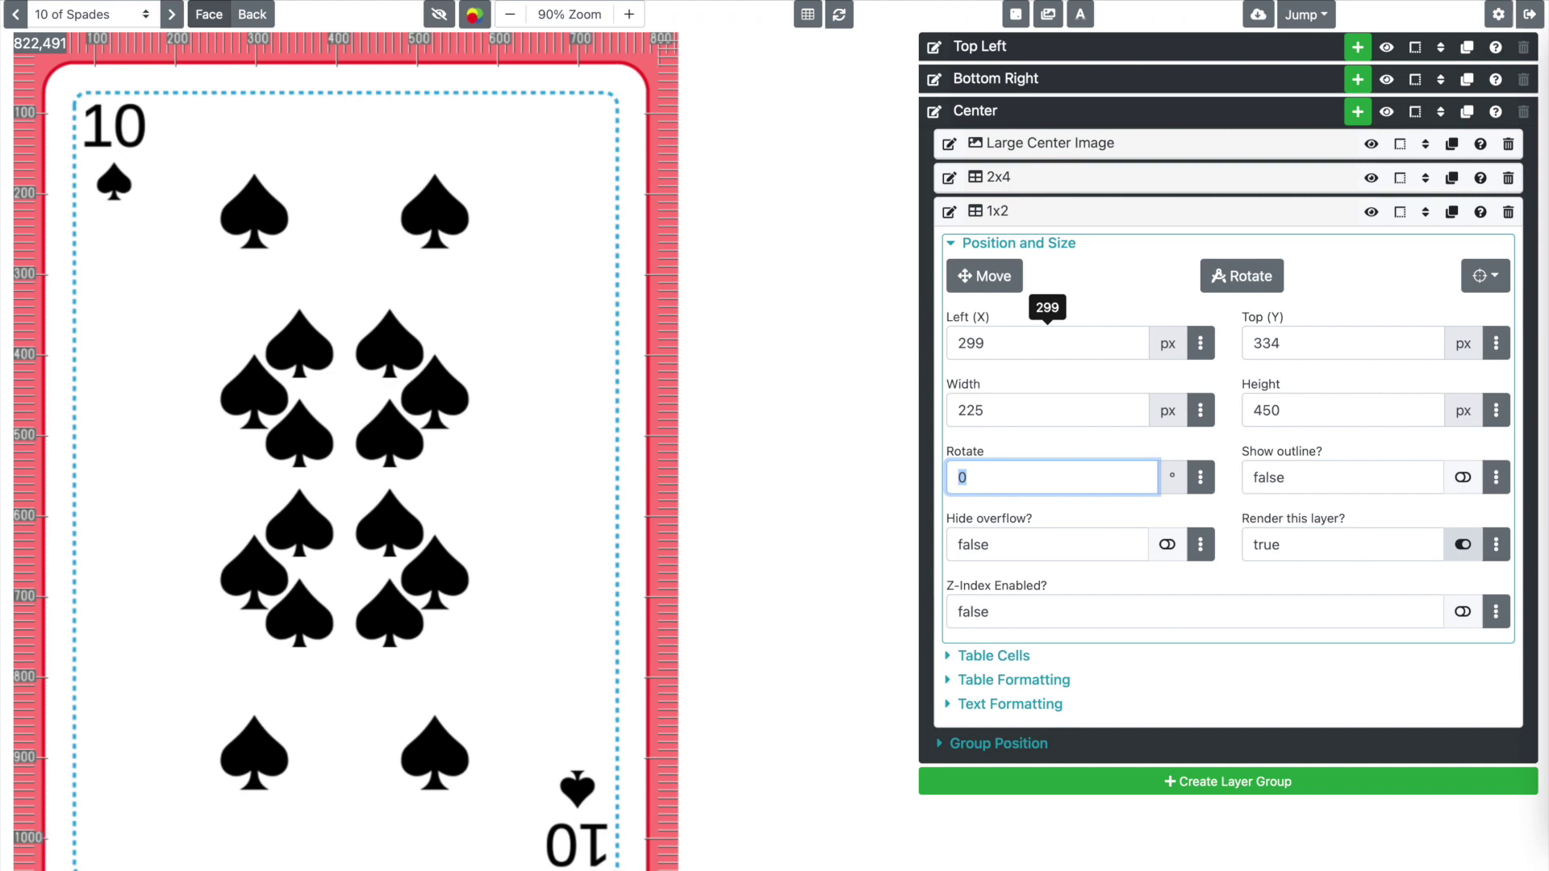
{"action": "left_click", "coordinate": [1085, 247]}
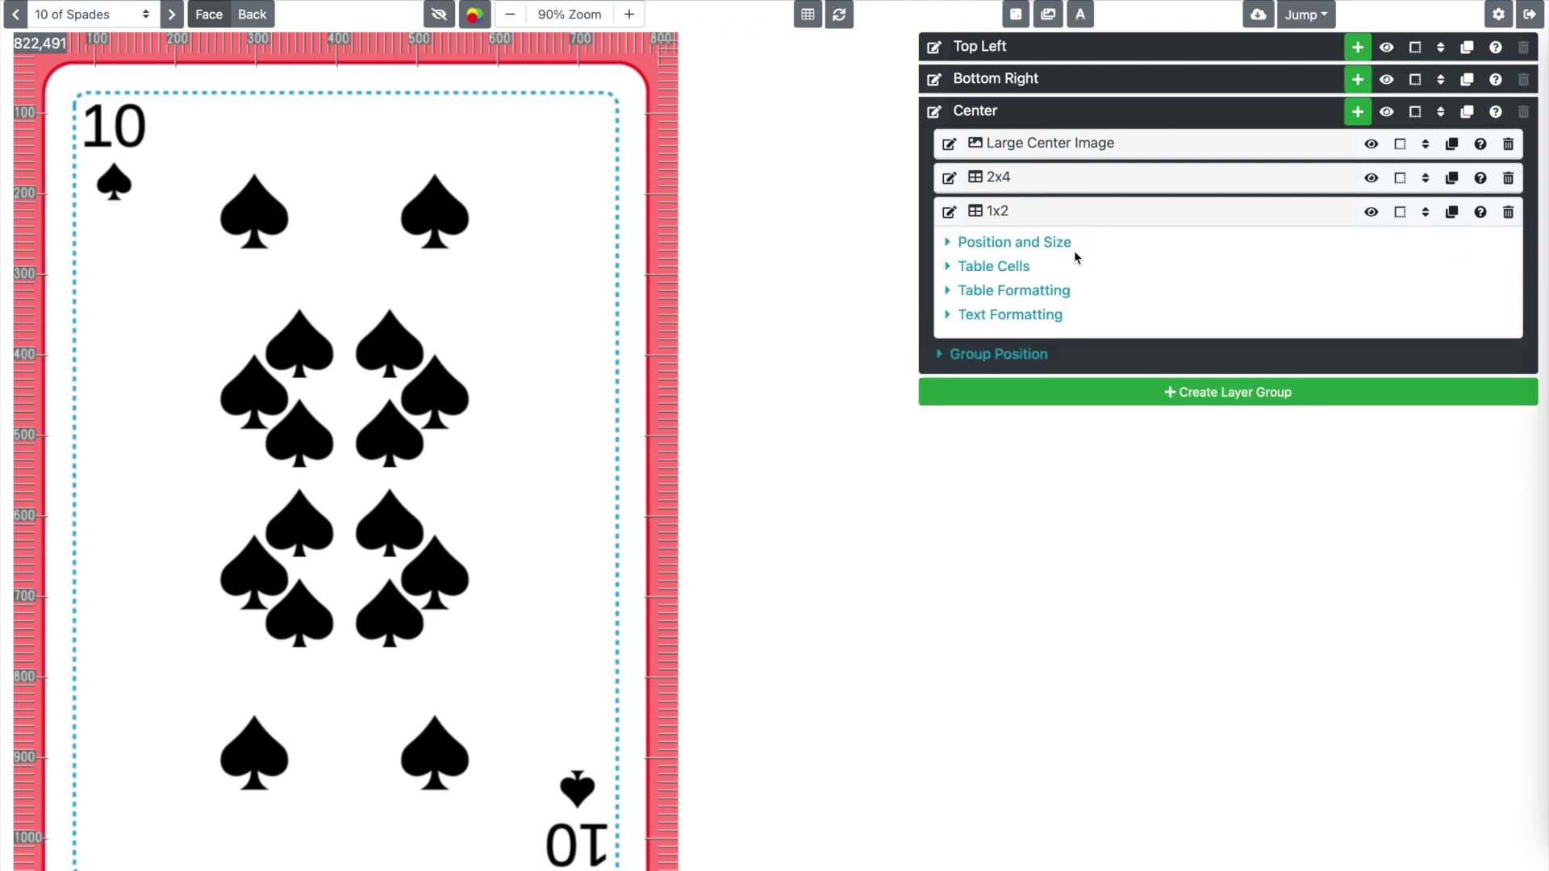
- Reduce the 1x2 table to 1 column and 2 rows
{"action": "left_click", "coordinate": [1018, 269]}
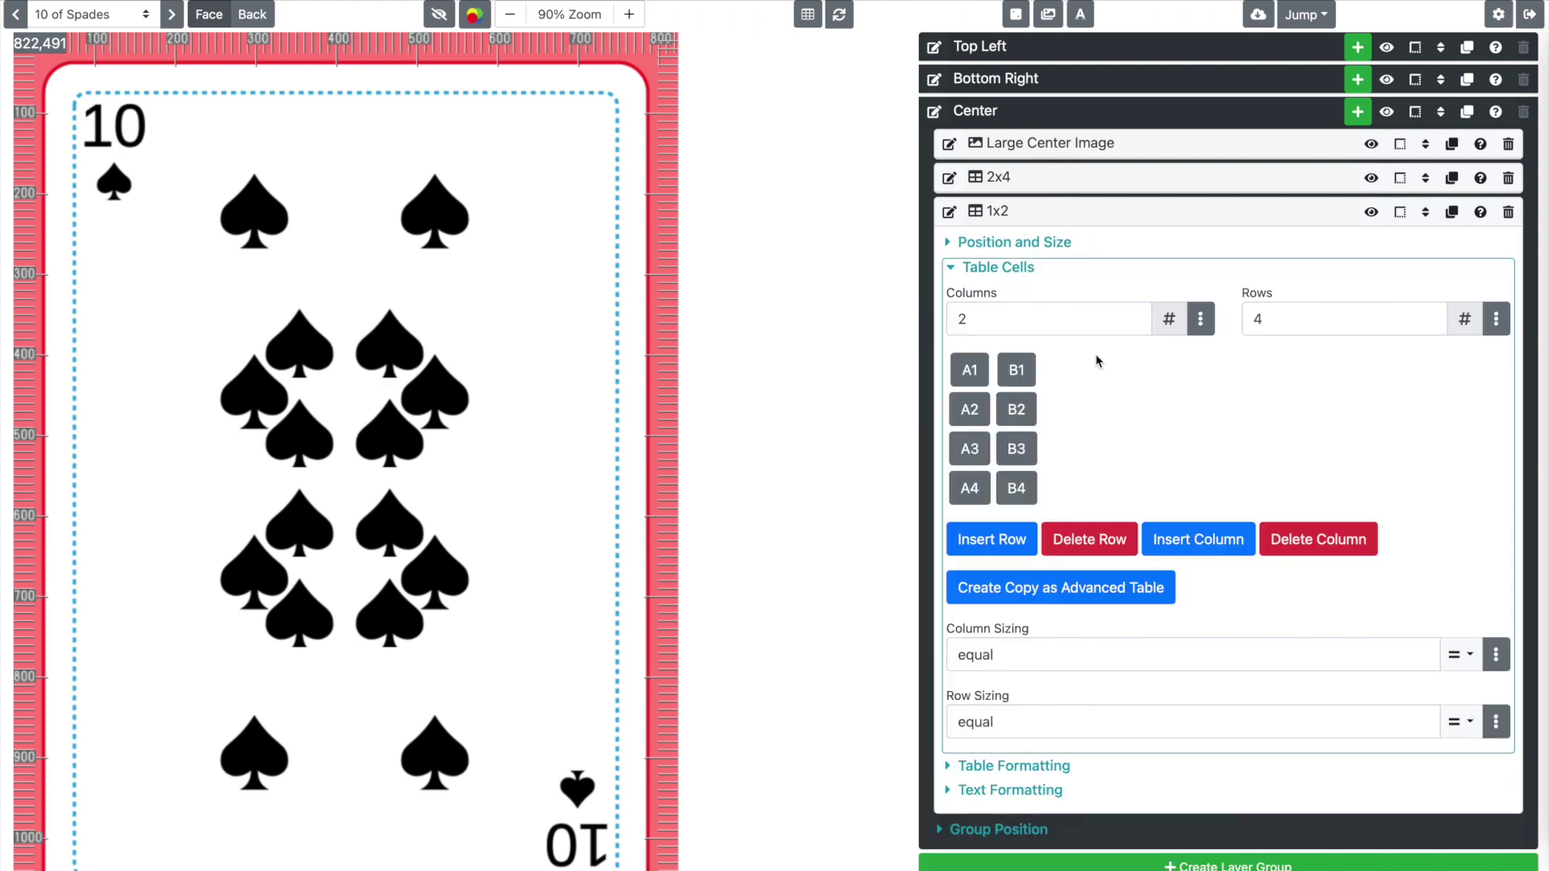
{"action": "left_click", "coordinate": [1073, 328]}
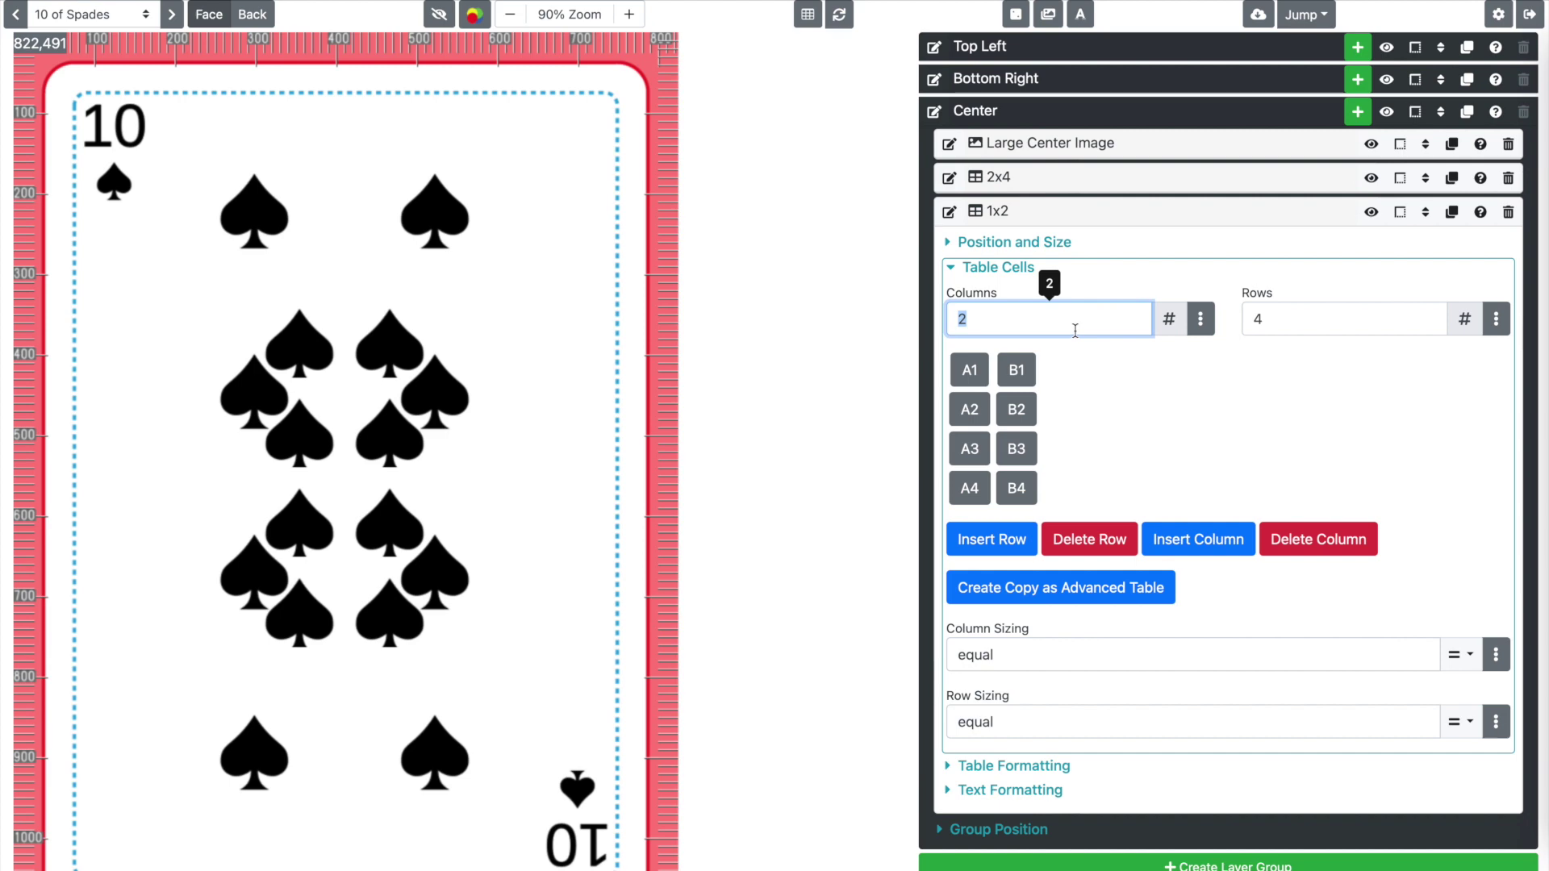
{"action": "left_click", "coordinate": [1299, 315]}
{"action": "type", "text": "2"}
{"action": "key", "text": "Return"}
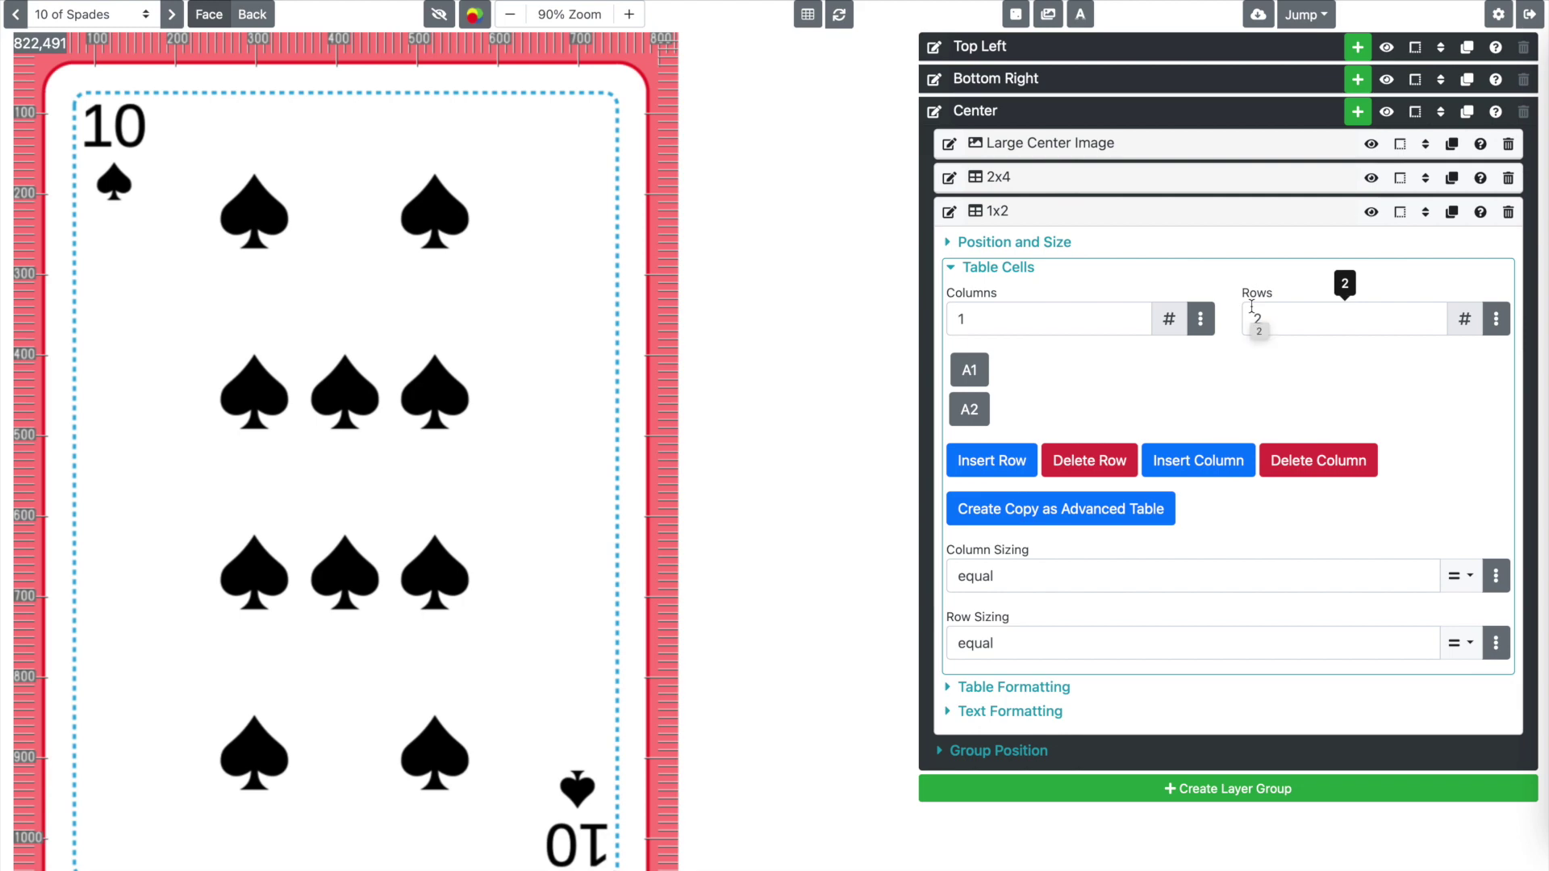
- Replace the condition in cell A1 of the 1x2 table with a copy of cell A2's condition
{"action": "left_click", "coordinate": [972, 364]}
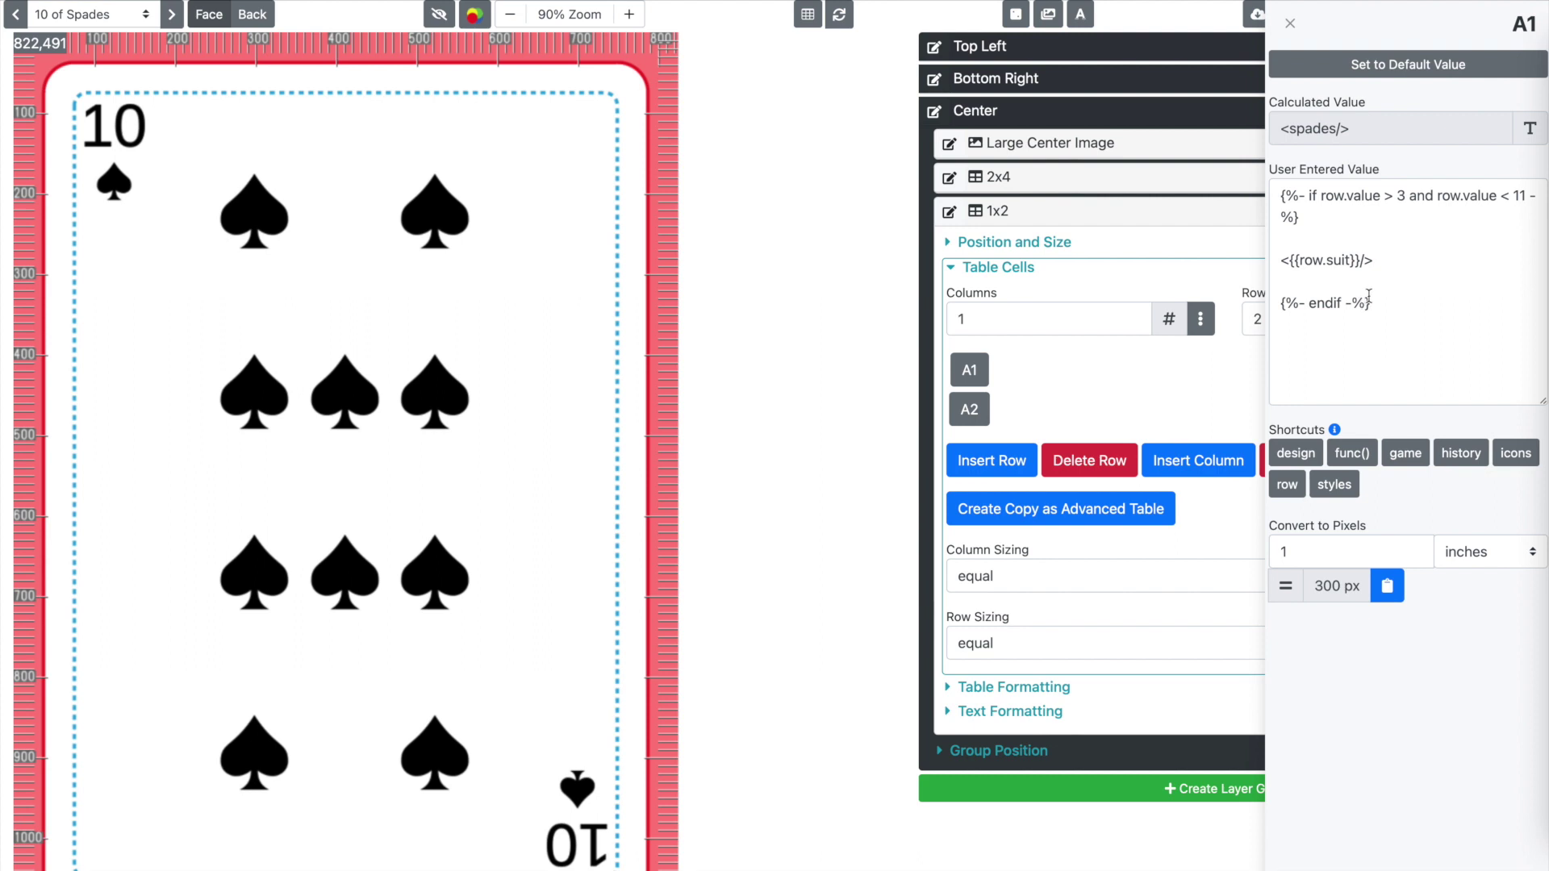
{"action": "left_click", "coordinate": [976, 417]}
{"action": "left_click", "coordinate": [1414, 195]}
{"action": "key", "text": "ctrl+a"}
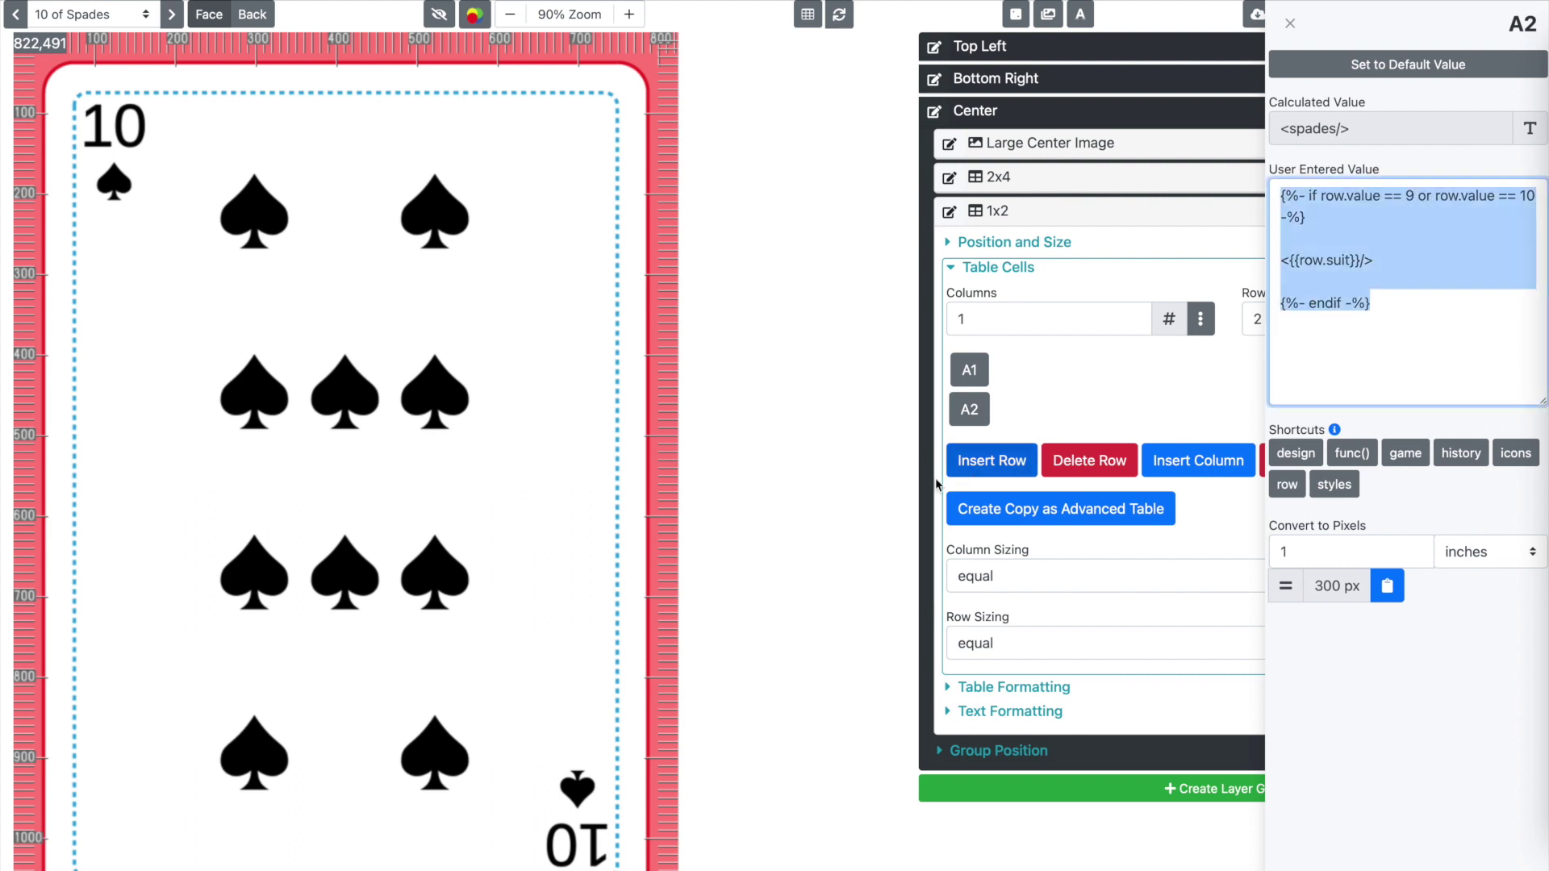
{"action": "key", "text": "ctrl+c"}
{"action": "left_click", "coordinate": [970, 370]}
{"action": "left_click", "coordinate": [1299, 320]}
{"action": "key", "text": "ctrl+a"}
{"action": "key", "text": "ctrl+v"}
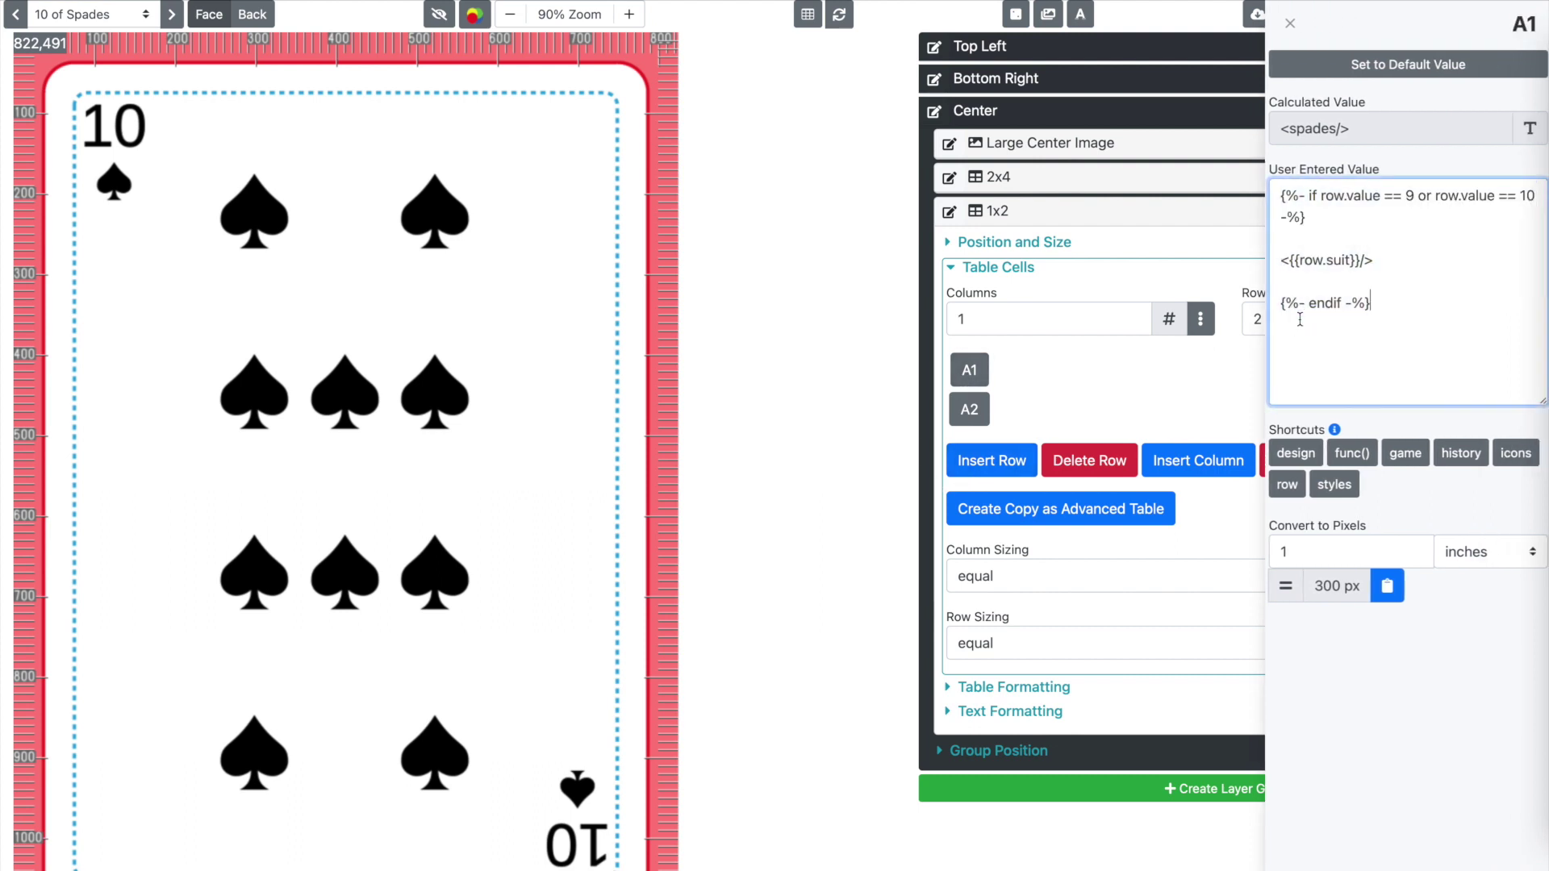
- Change cell A1's condition in the 1x2 table to row.value == 7 or row.value == 8
{"action": "left_click", "coordinate": [1417, 200]}
{"action": "key", "text": "BackSpace"}
{"action": "type", "text": "7"}
{"action": "double_click", "coordinate": [1526, 197]}
{"action": "type", "text": "8"}
{"action": "left_click", "coordinate": [325, 531]}
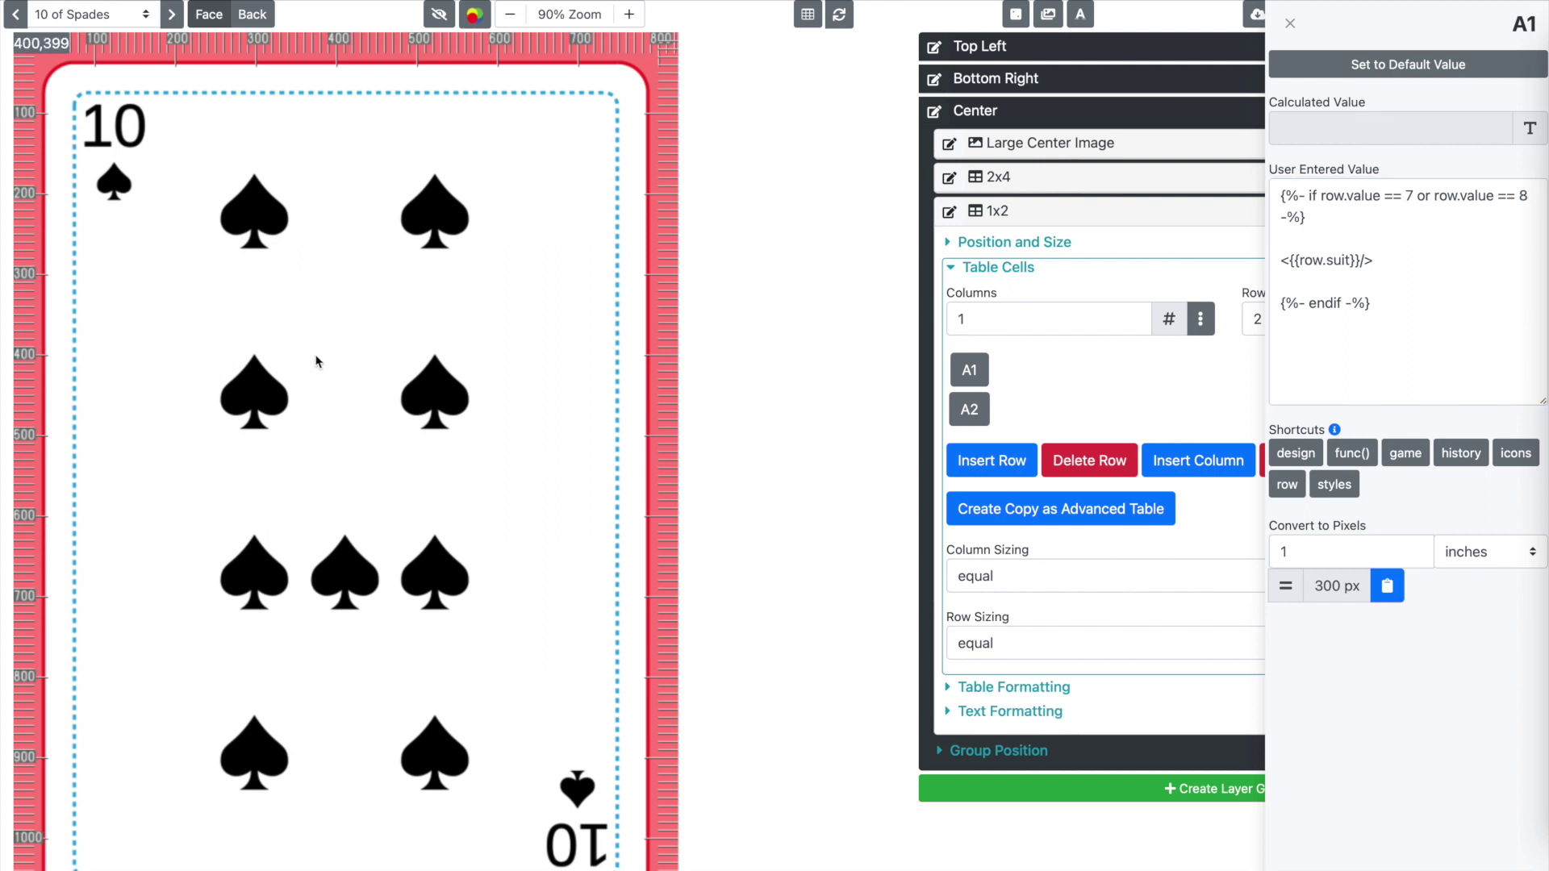
{"action": "left_click", "coordinate": [1423, 266]}
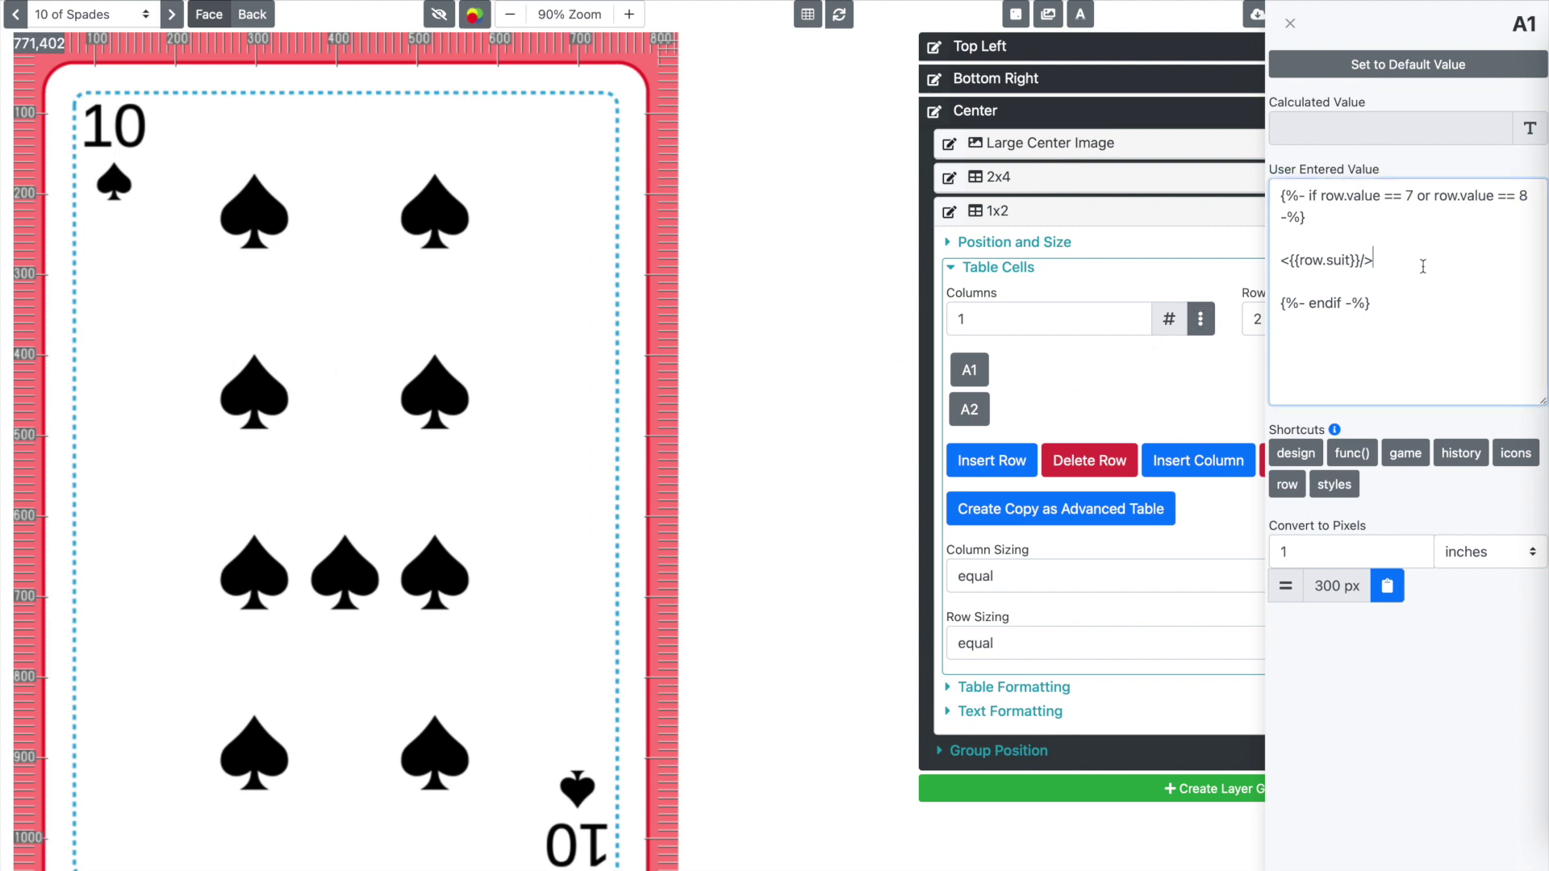
{"action": "key", "text": "ctrl+a"}
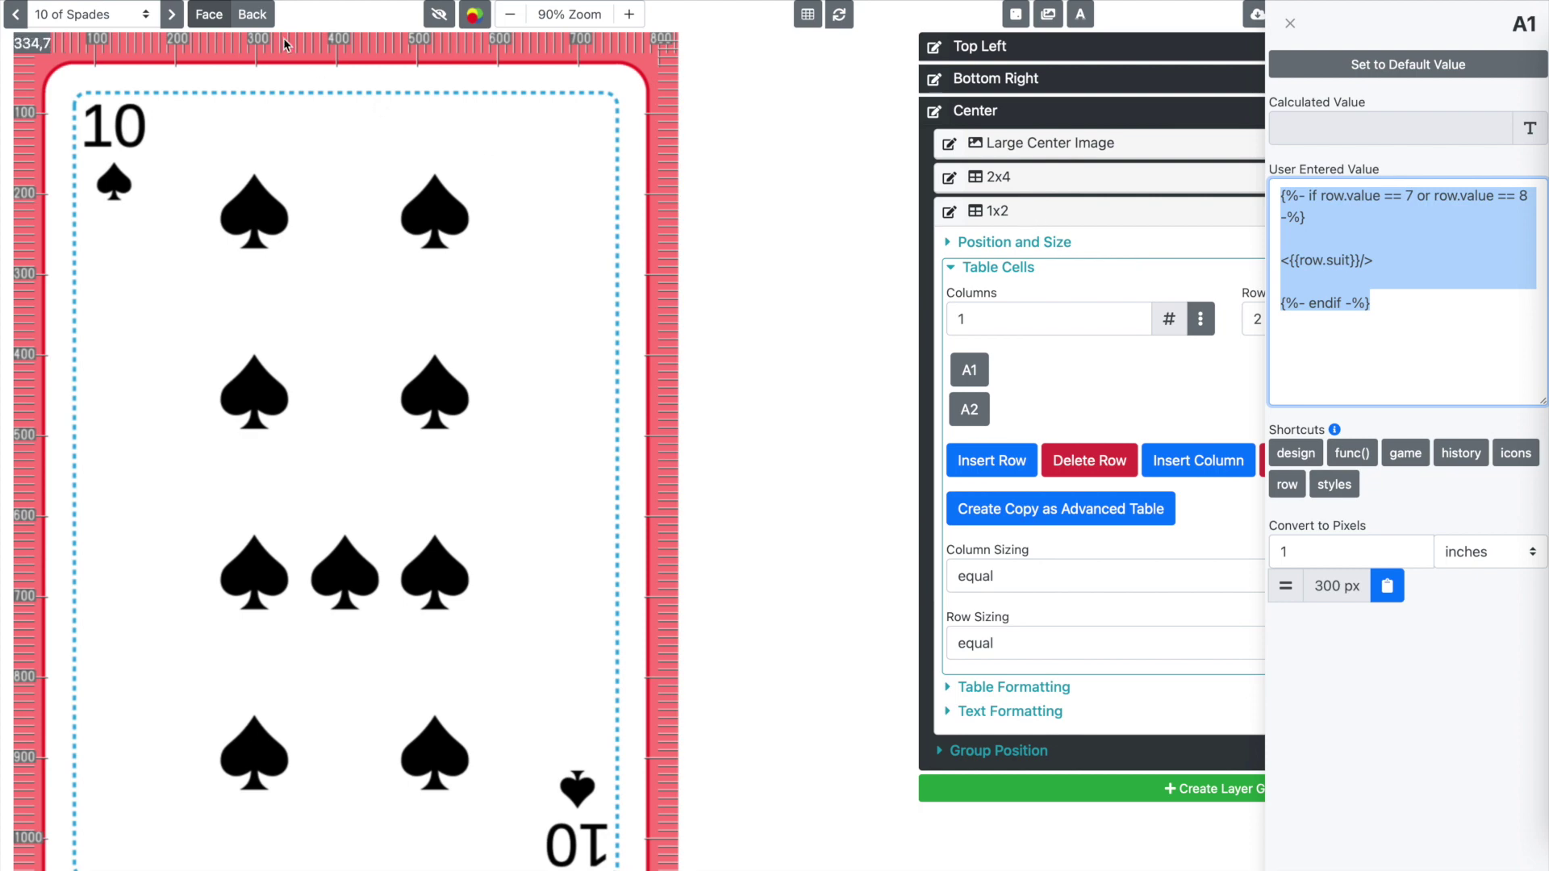
- Preview the 7 of Hearts and the 8 of Diamonds to check the center suit icon
{"action": "left_click", "coordinate": [121, 16]}
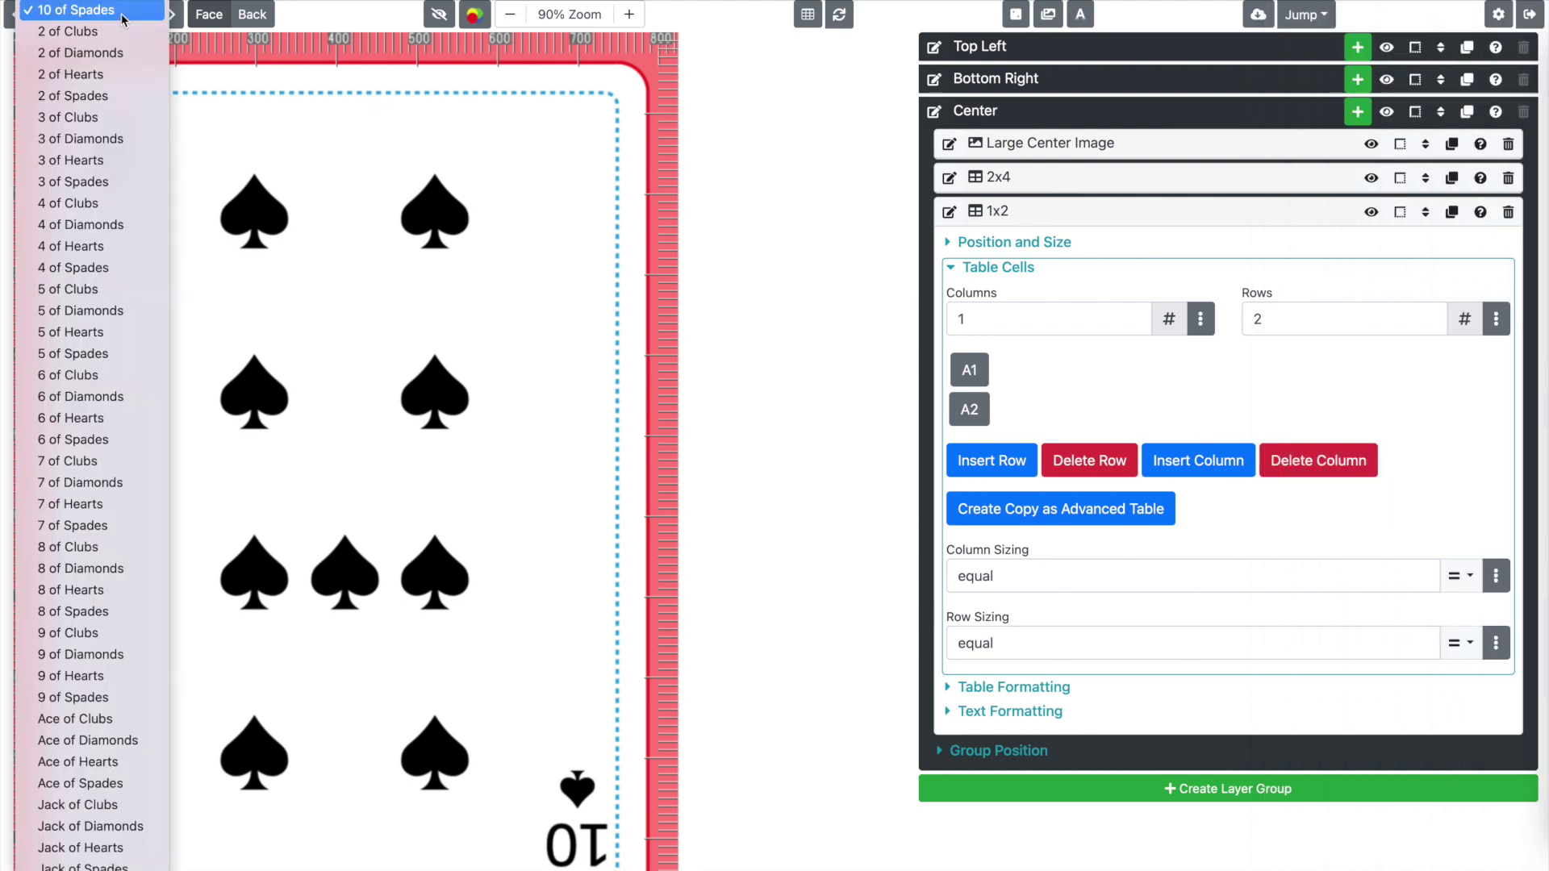
{"action": "left_click", "coordinate": [119, 505]}
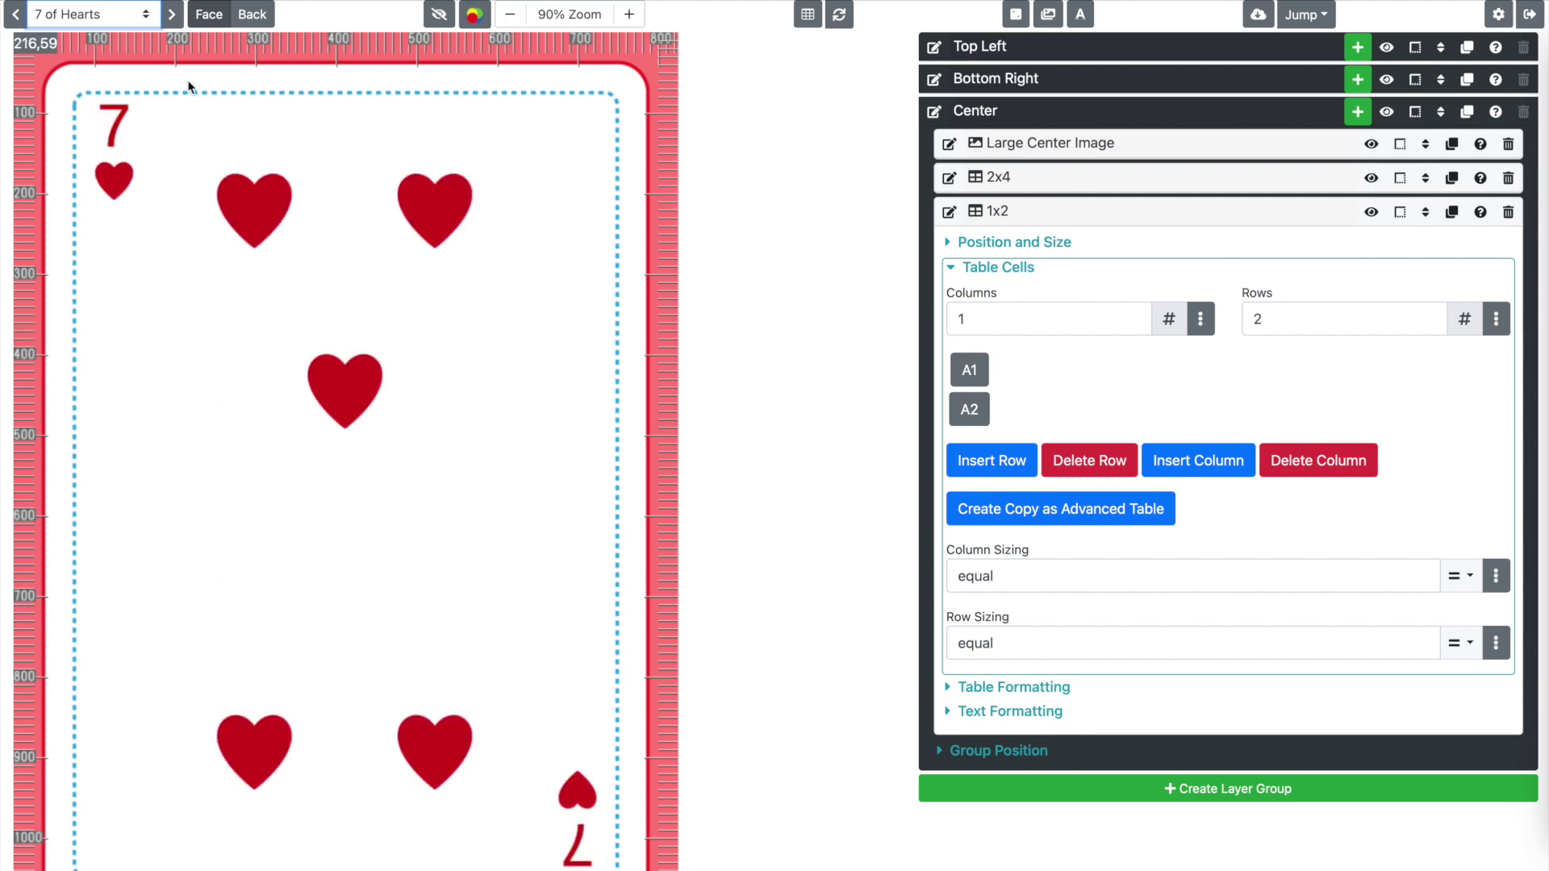
{"action": "left_click", "coordinate": [133, 16]}
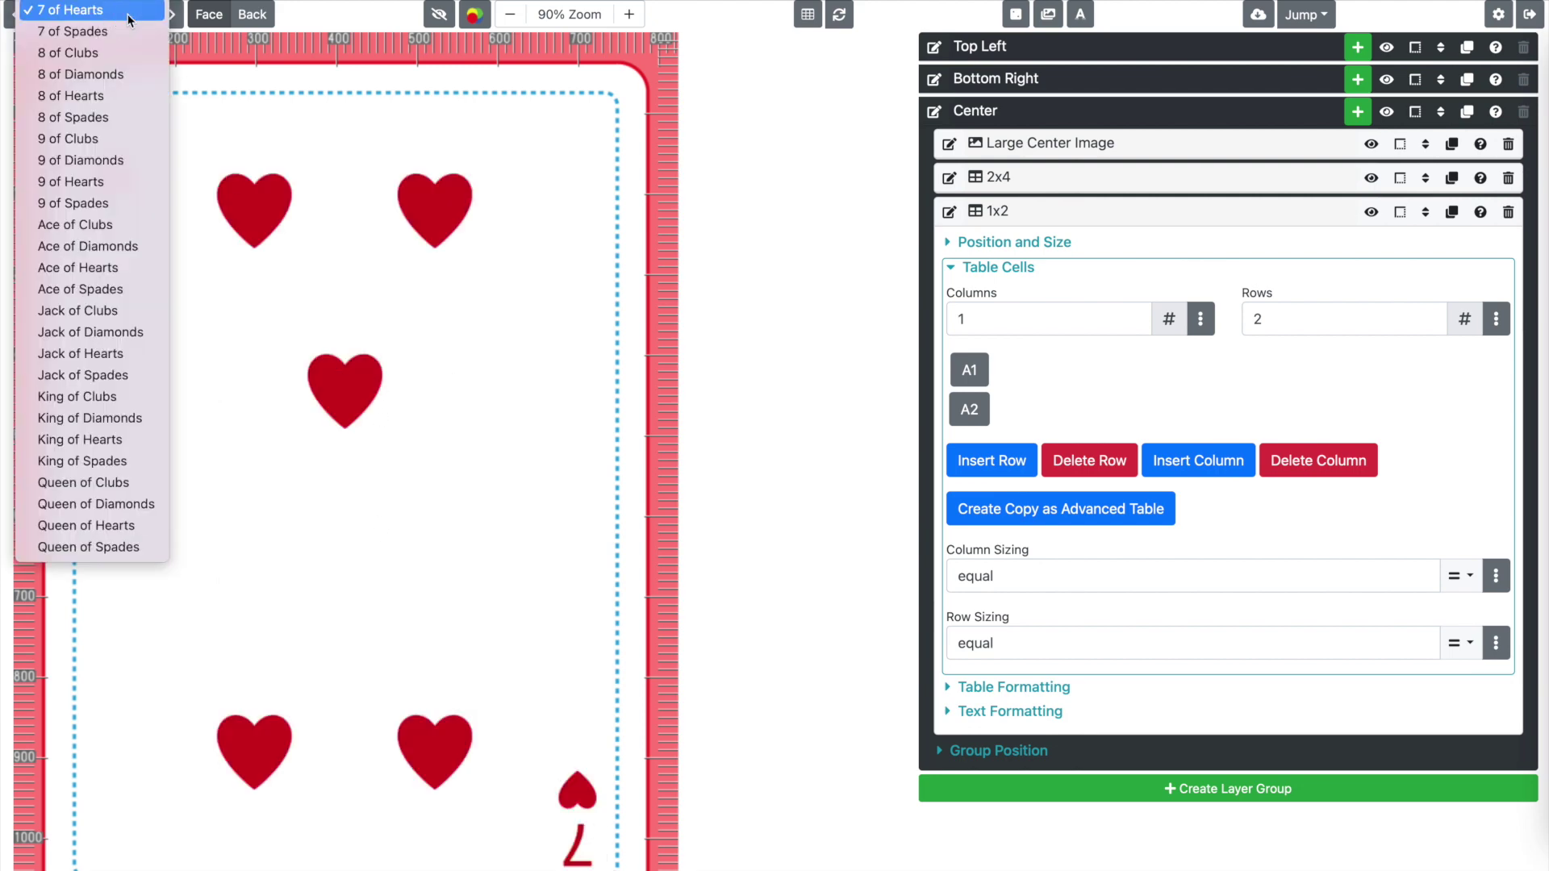
{"action": "left_click", "coordinate": [124, 75]}
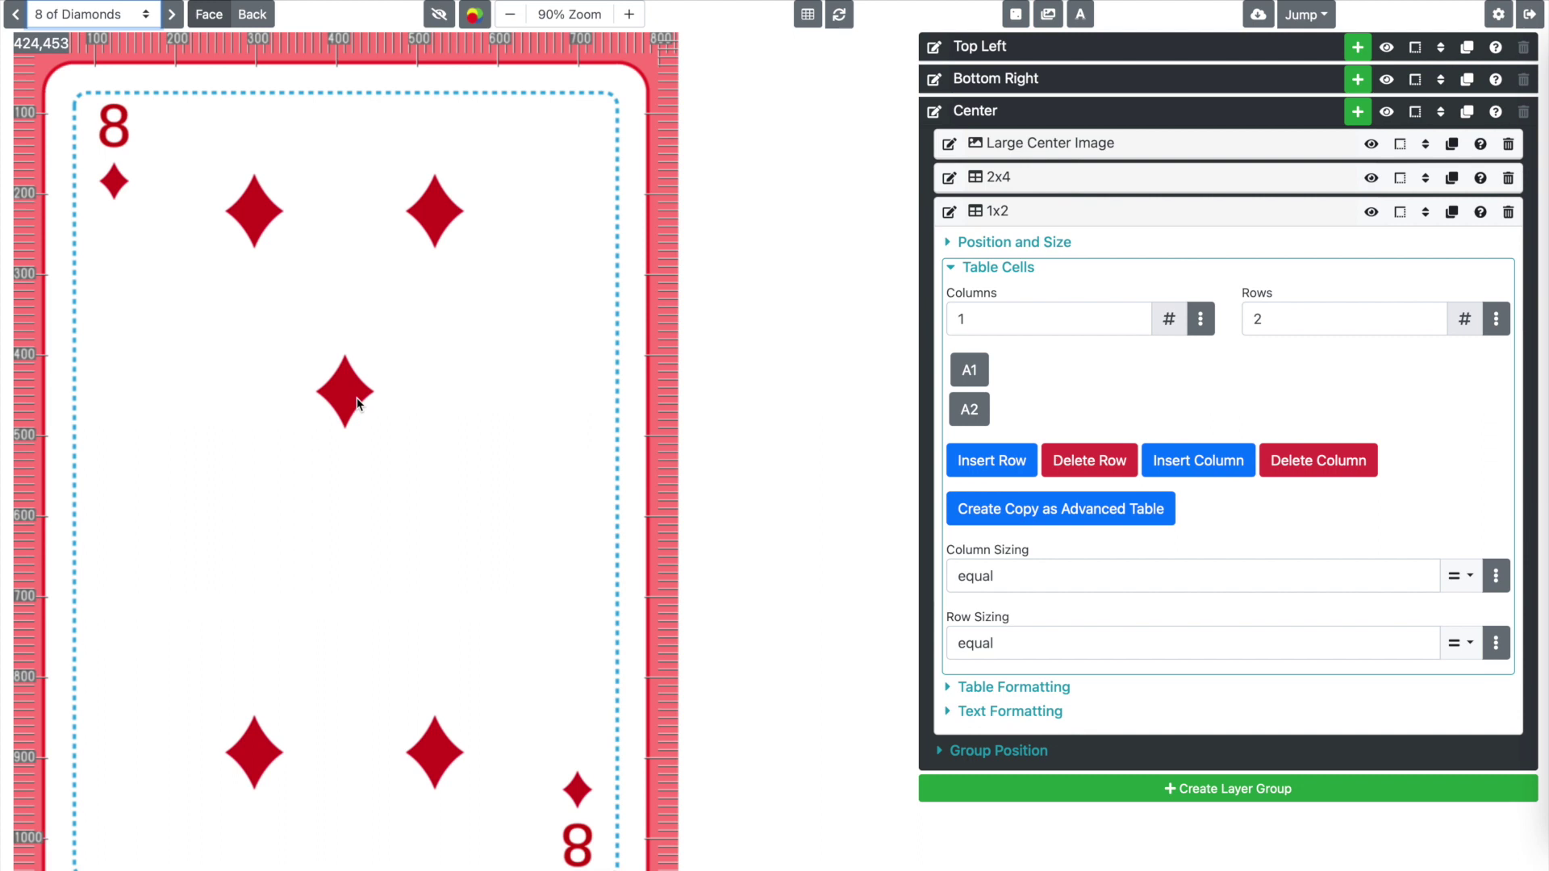
- Change cell A2's condition in the 1x2 table to row.value == 8 only
{"action": "left_click", "coordinate": [973, 407]}
{"action": "left_click", "coordinate": [1360, 334]}
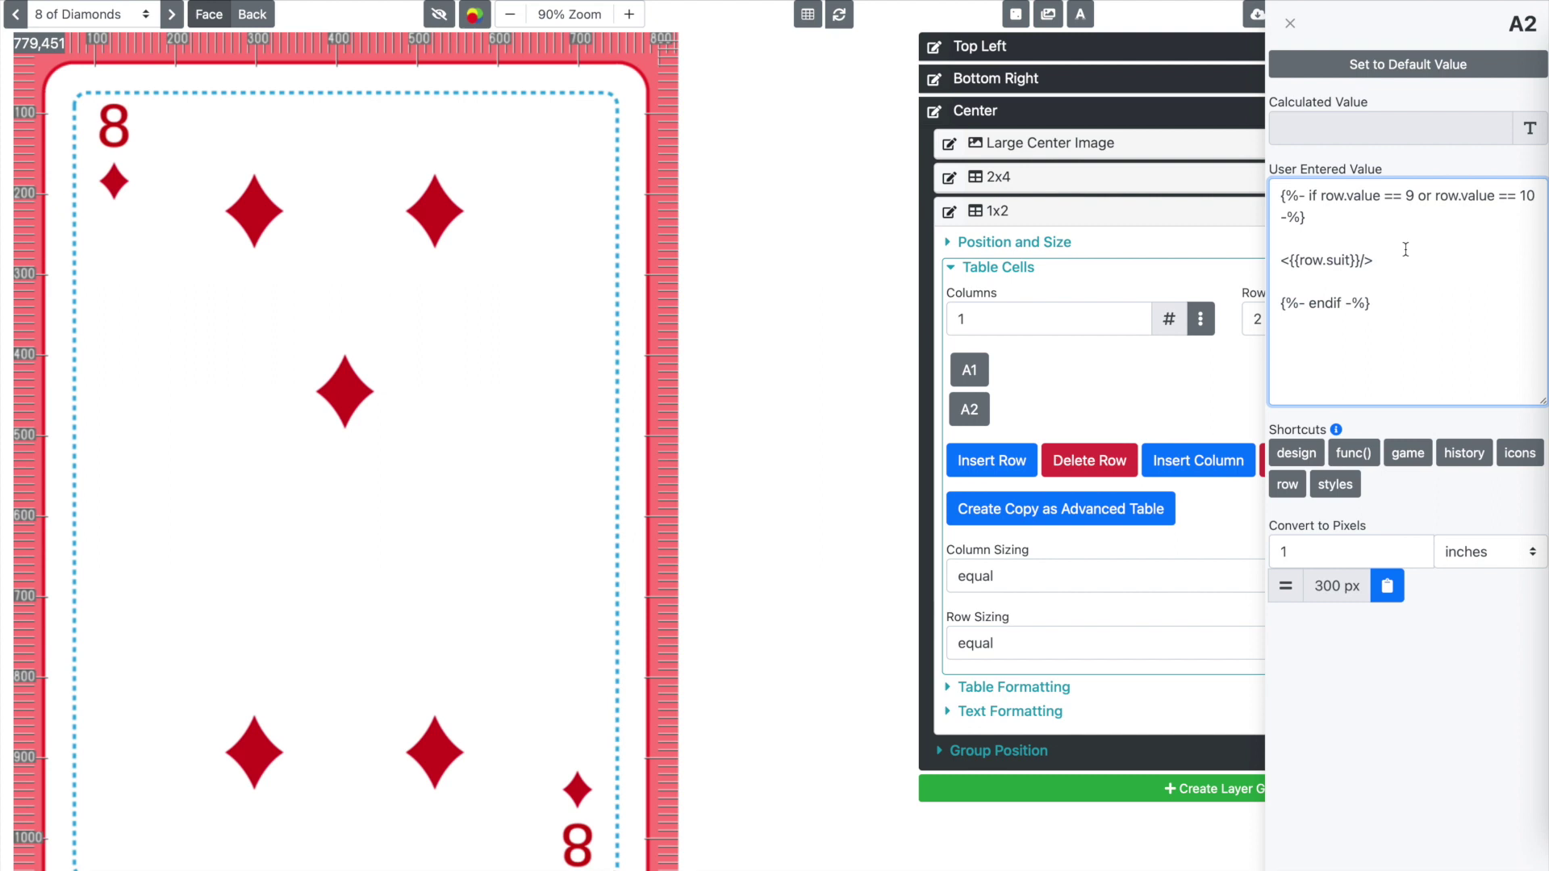
{"action": "double_click", "coordinate": [1408, 196]}
{"action": "left_click", "coordinate": [1531, 196], "text": "shift"}
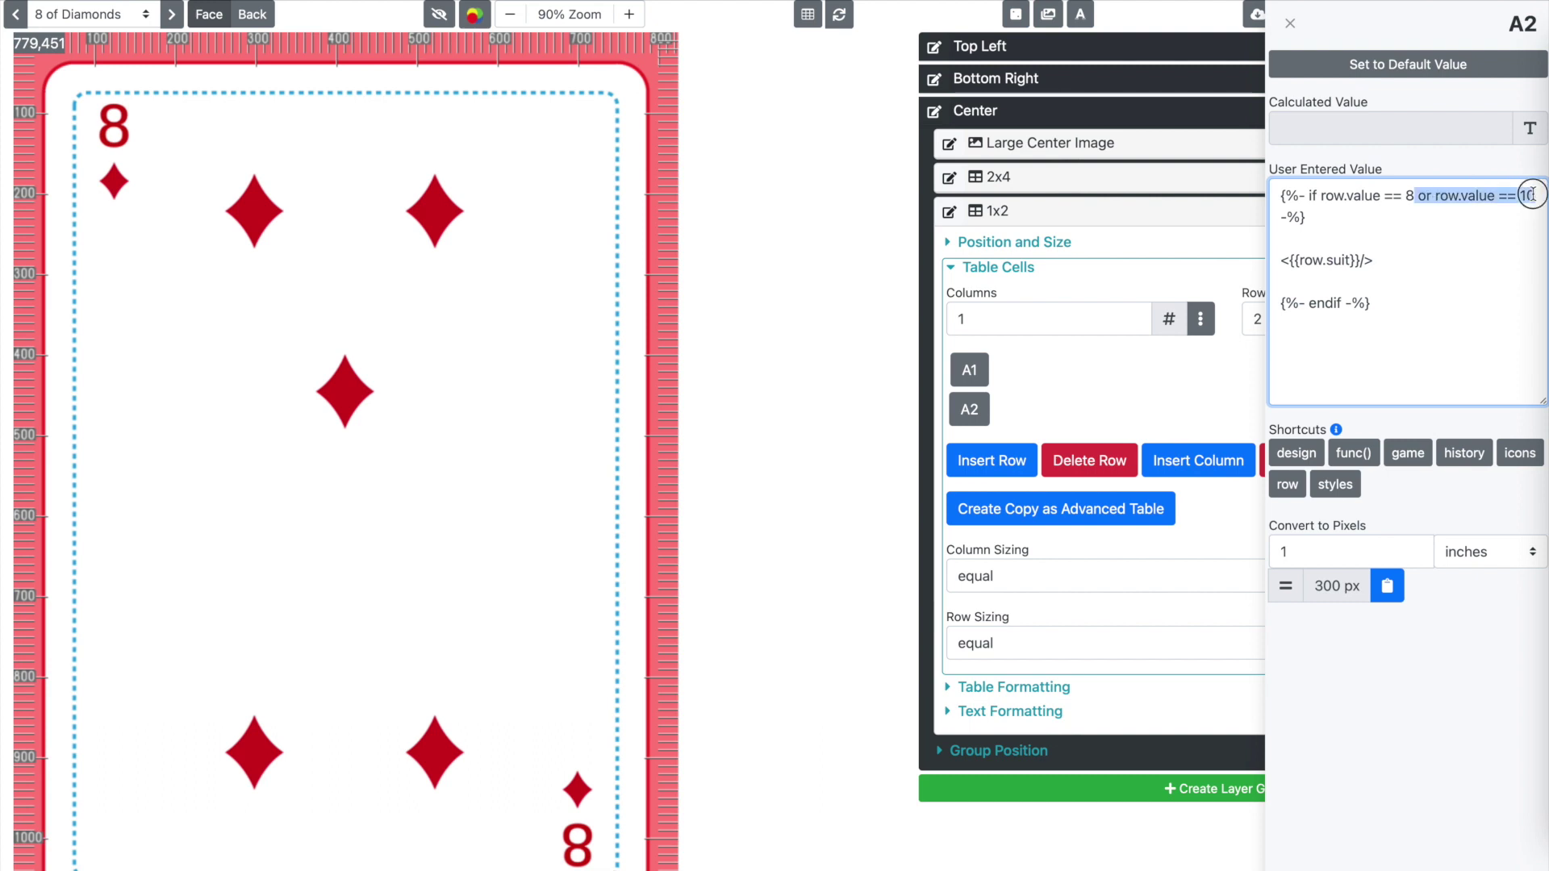
{"action": "key", "text": "BackSpace"}
{"action": "left_click", "coordinate": [1380, 169]}
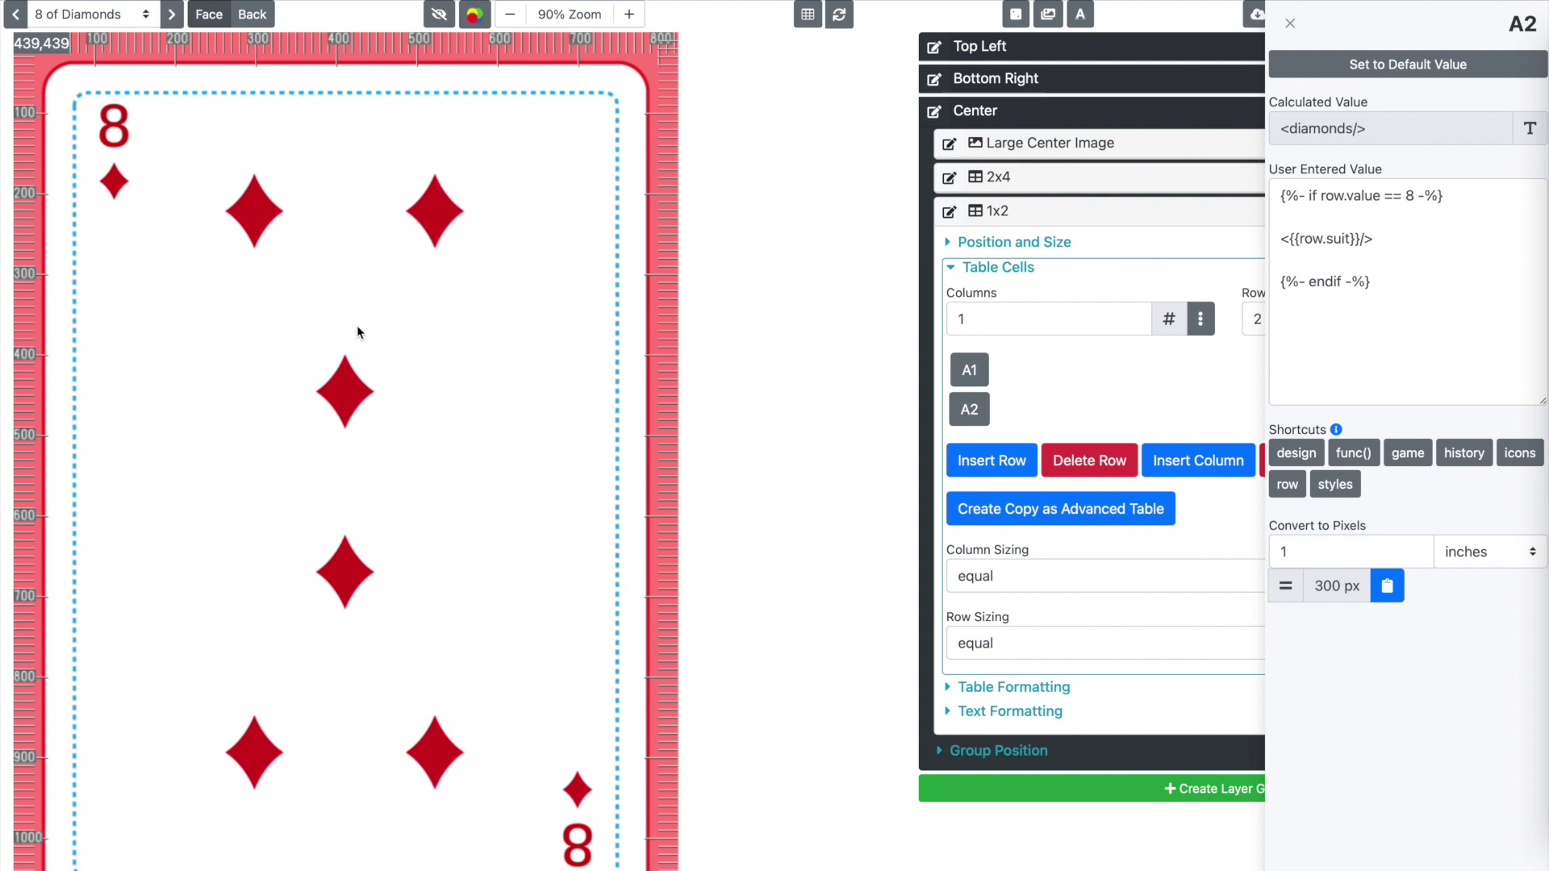
- Preview the 7 of Spades card and close the cell editor
{"action": "left_click", "coordinate": [62, 14]}
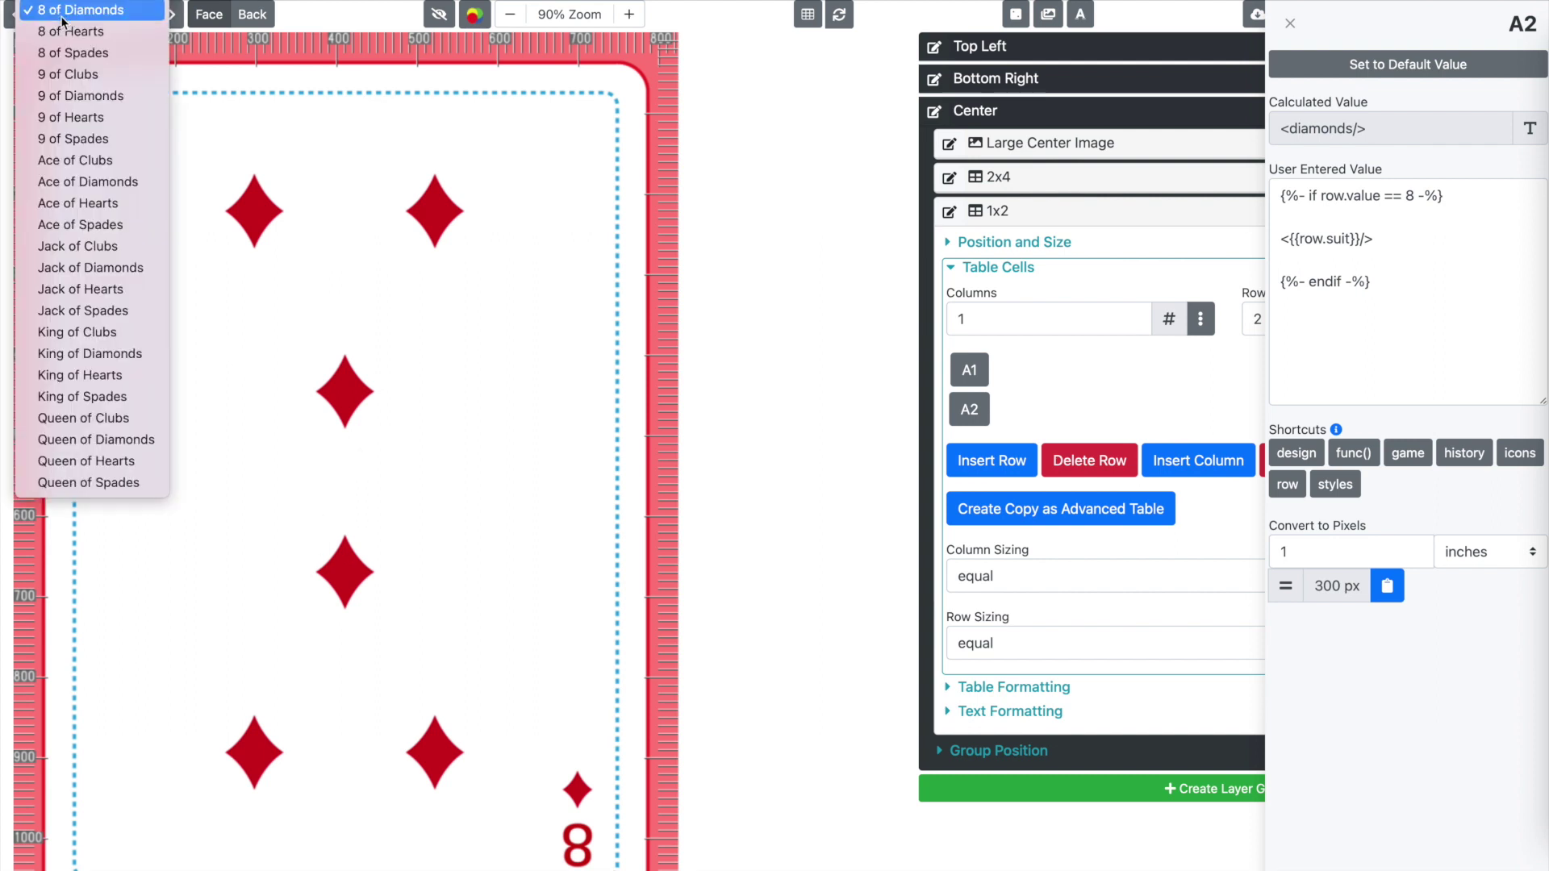
{"action": "left_click", "coordinate": [65, 11]}
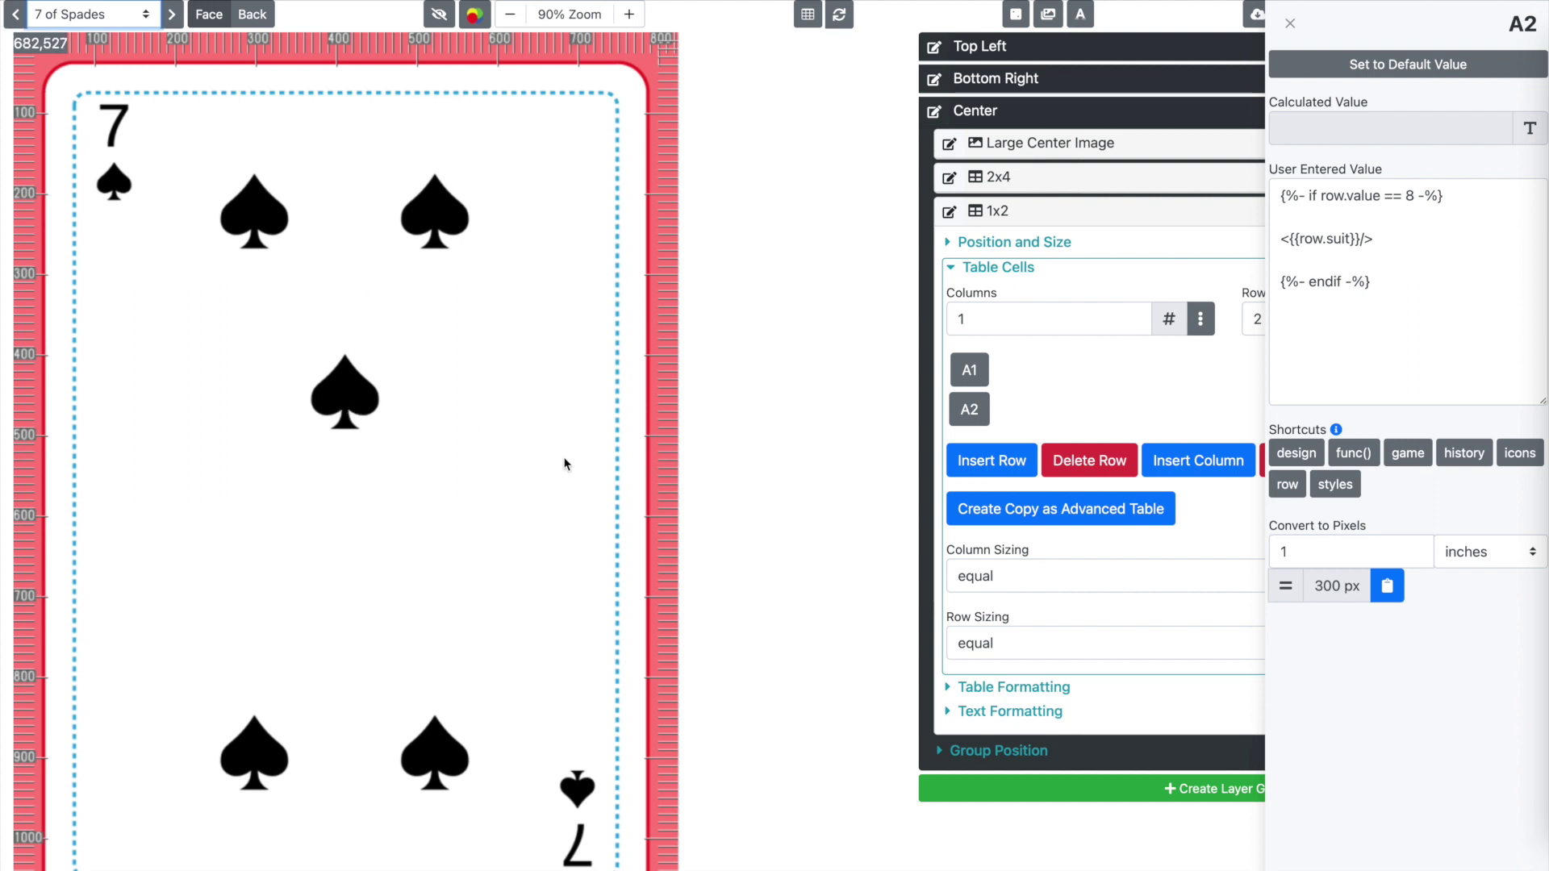
{"action": "key", "text": "Escape"}
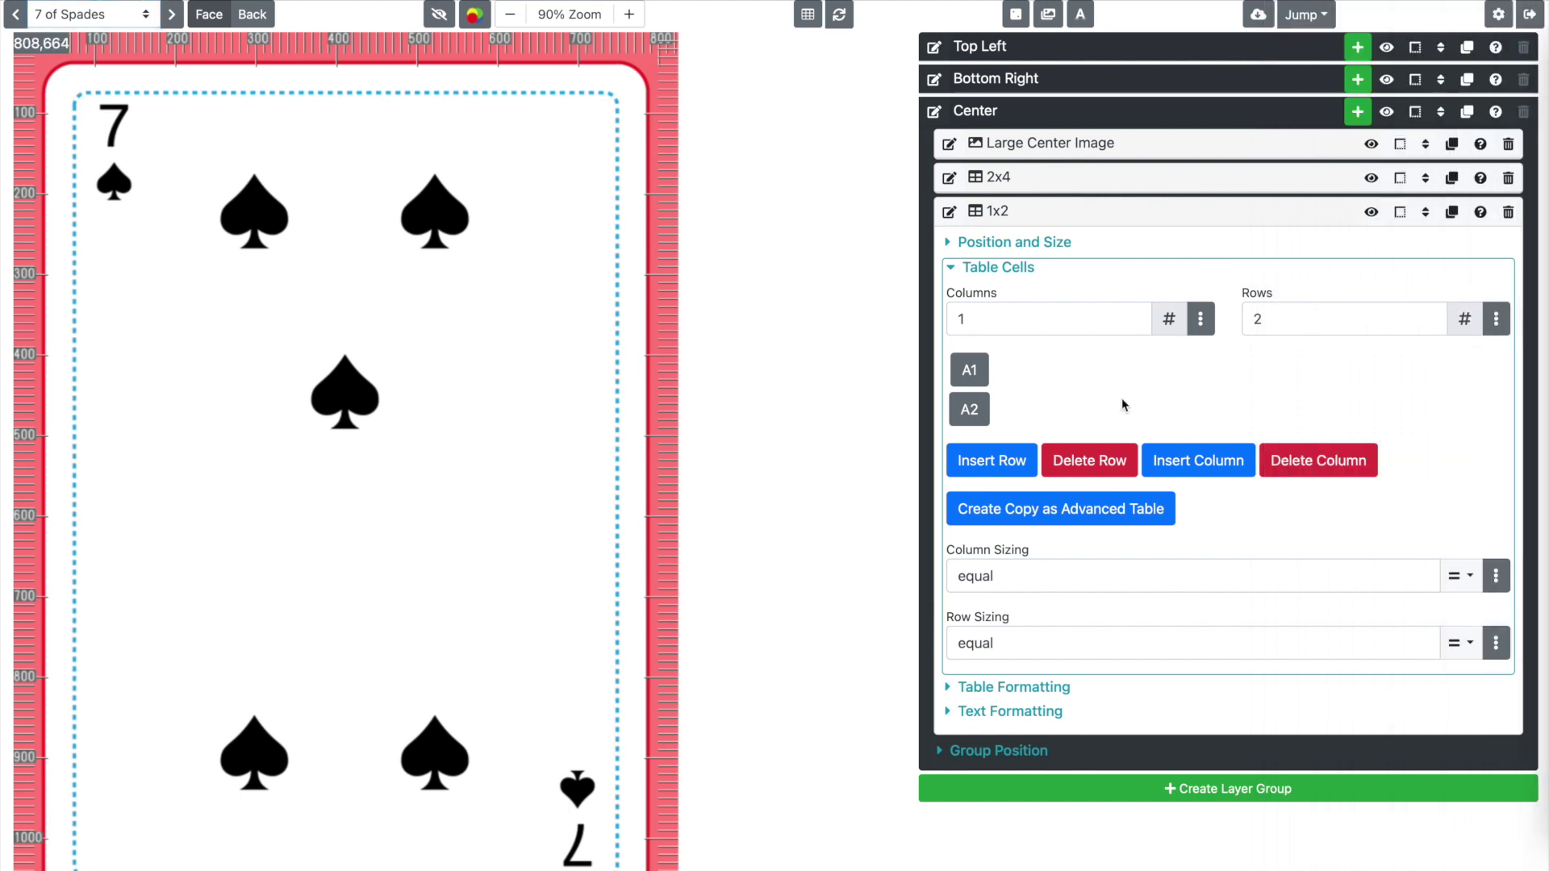
- Duplicate the 1x2 table layer within the Center group and rename the copy 2x1
{"action": "left_click", "coordinate": [1250, 215]}
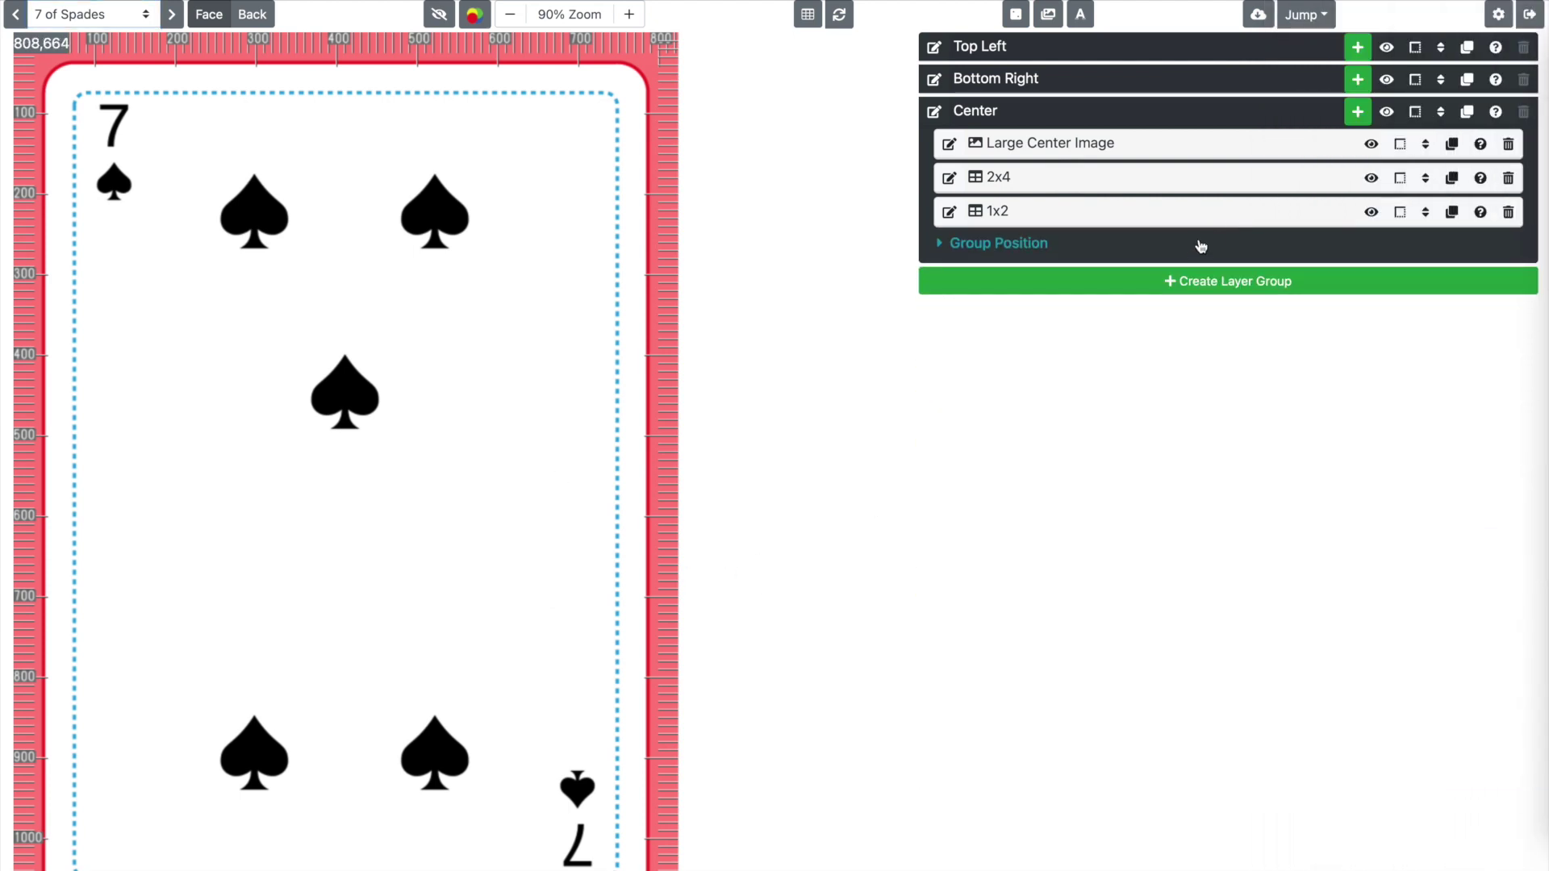
{"action": "left_click", "coordinate": [1452, 214]}
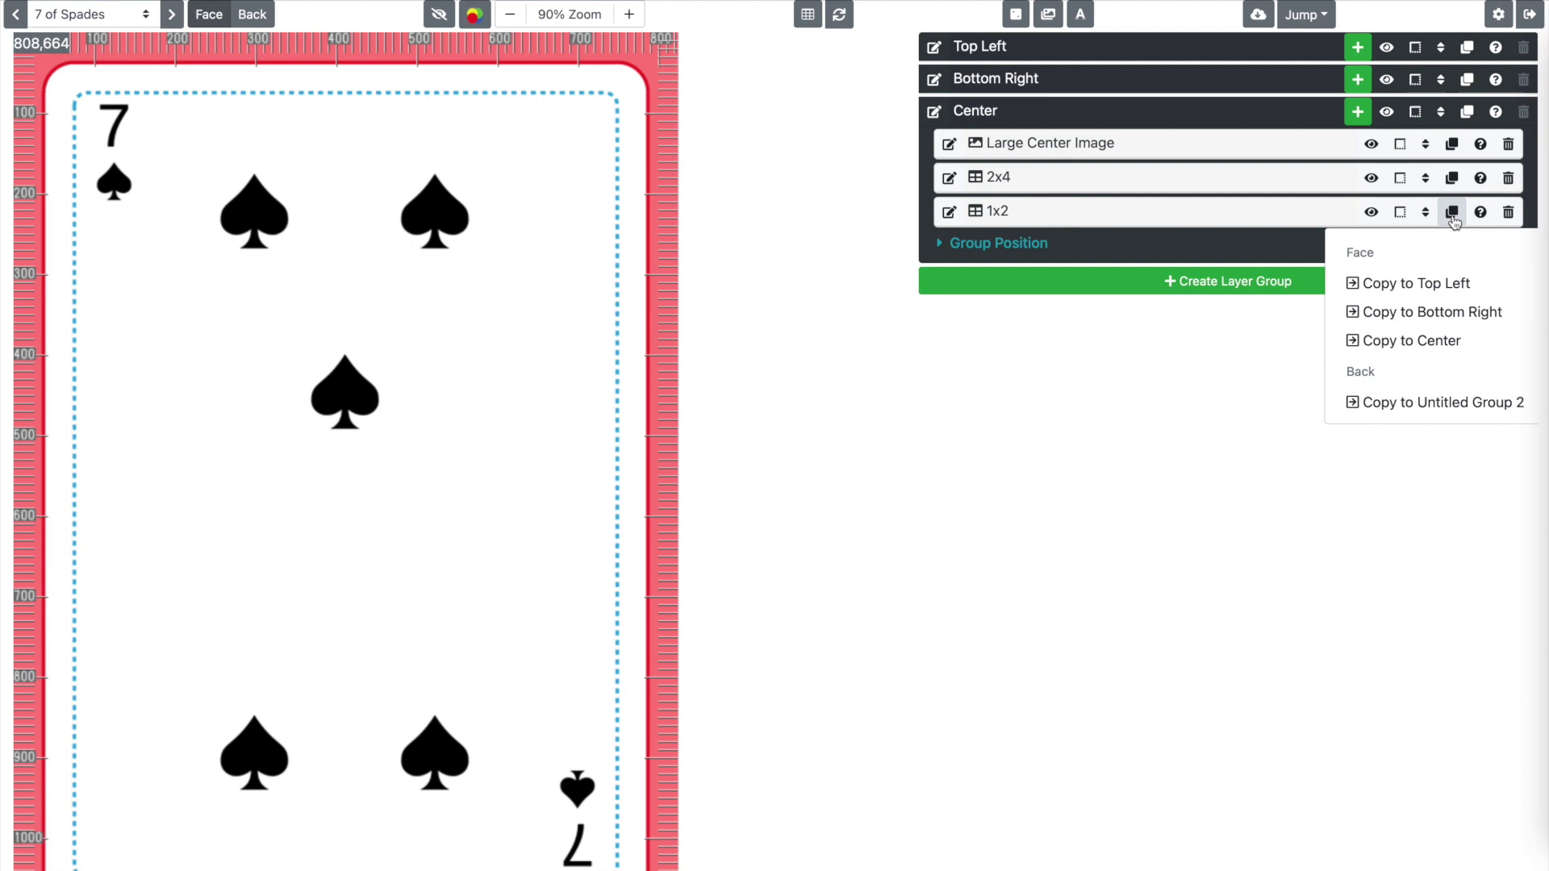
{"action": "left_click", "coordinate": [1464, 341]}
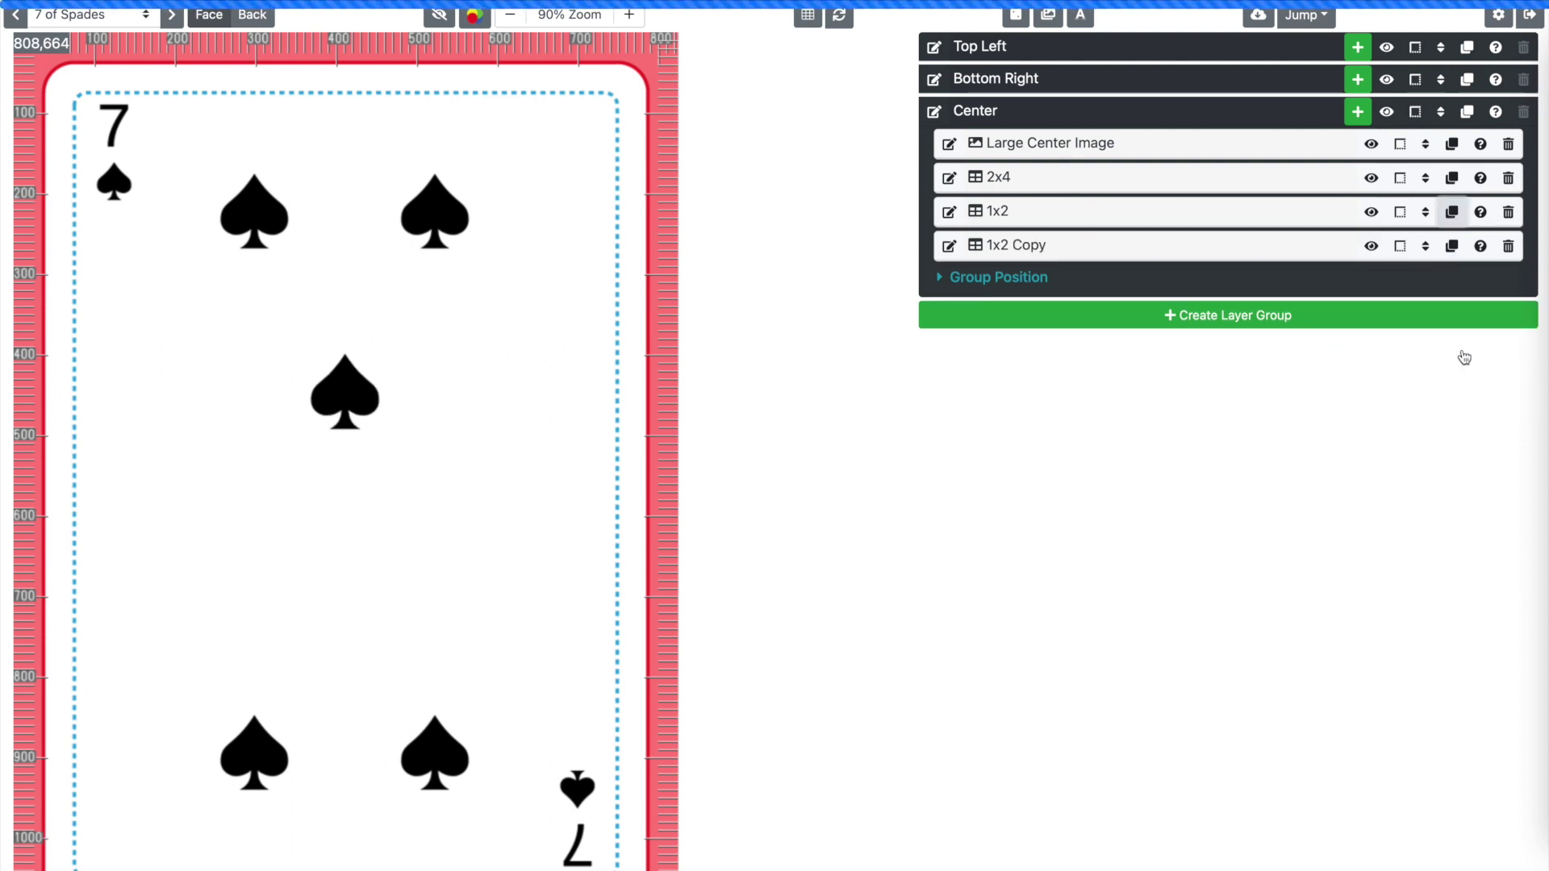
{"action": "left_click", "coordinate": [948, 246]}
{"action": "type", "text": "2x1"}
{"action": "key", "text": "Return"}
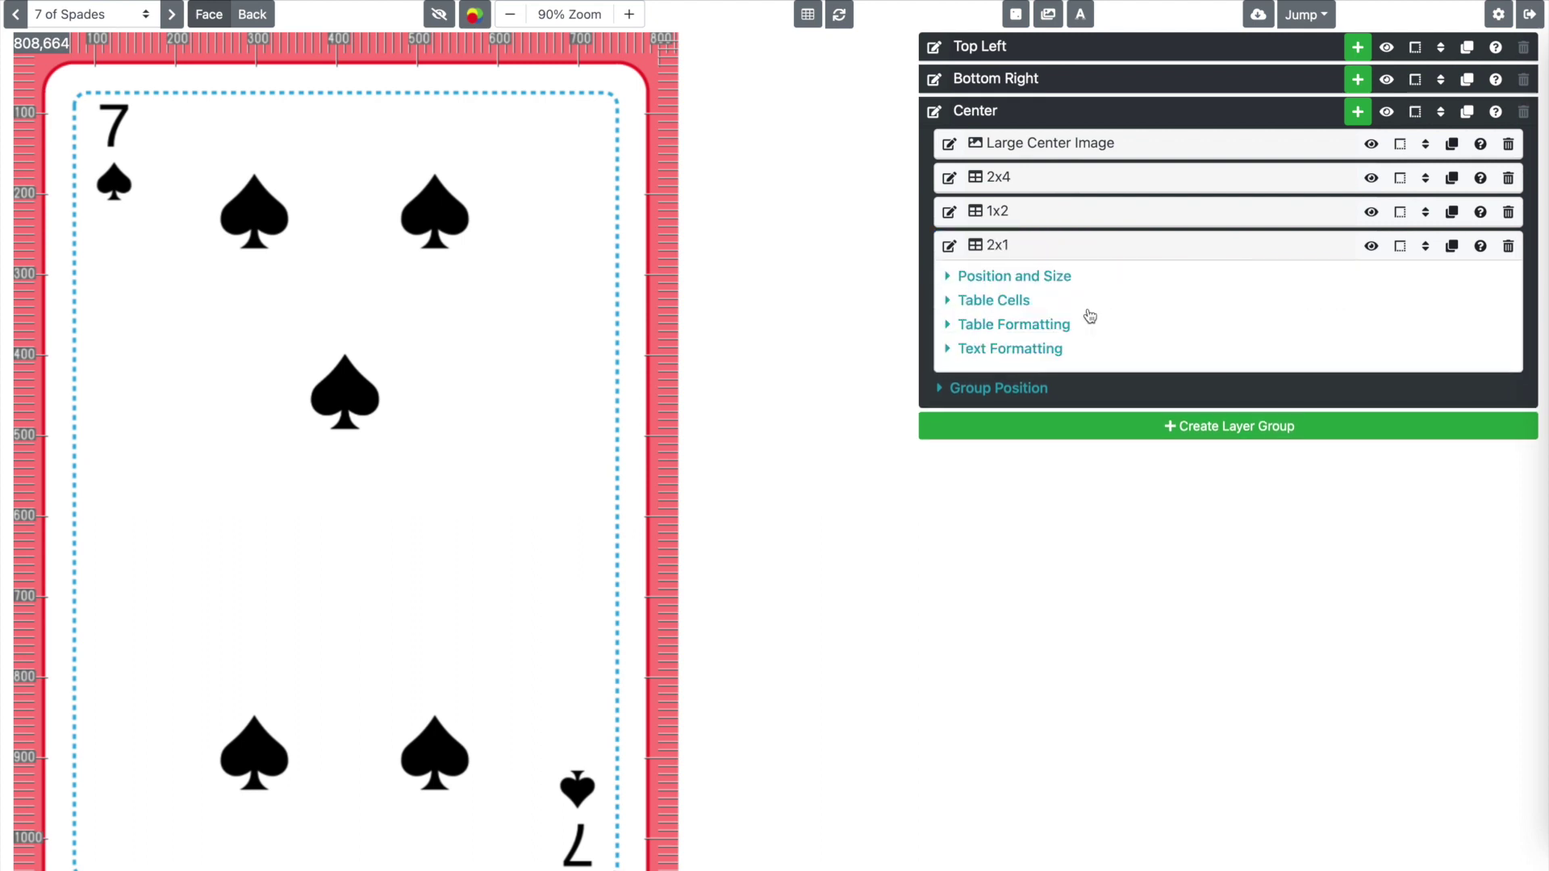
- Set the 2x1 table's left position to 186 px and its top position to 447 px
{"action": "left_click", "coordinate": [1029, 277]}
{"action": "left_click", "coordinate": [1046, 371]}
{"action": "type", "text": "186"}
{"action": "key", "text": "Tab"}
{"action": "type", "text": "4"}
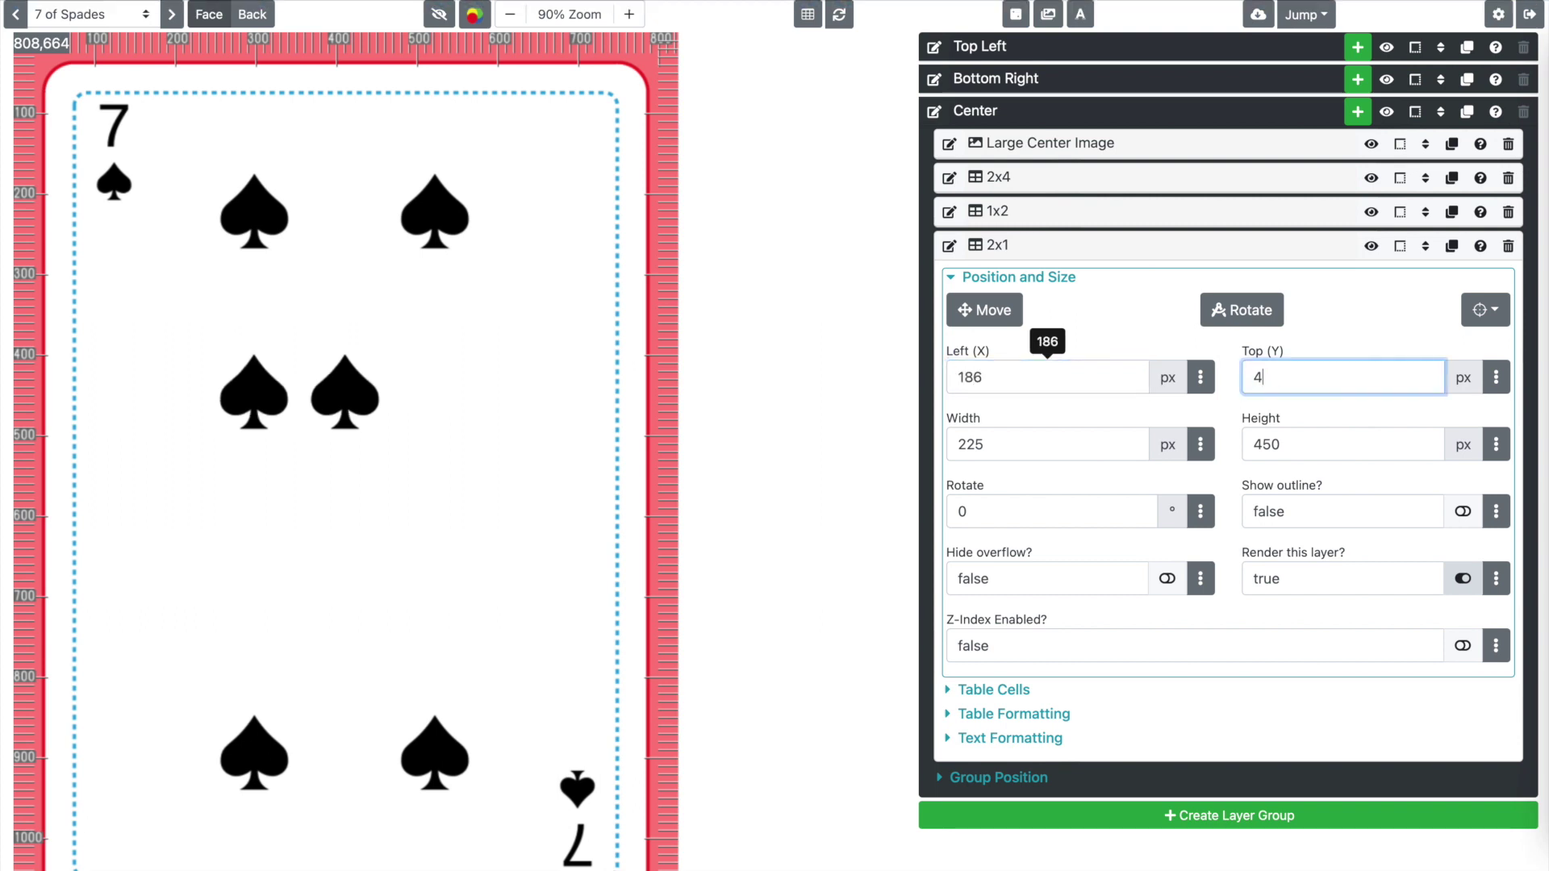
- Set the 2x1 table's width to 450 px and its height to 225 px
{"action": "key", "text": "Tab"}
{"action": "type", "text": "450"}
{"action": "key", "text": "Tab"}
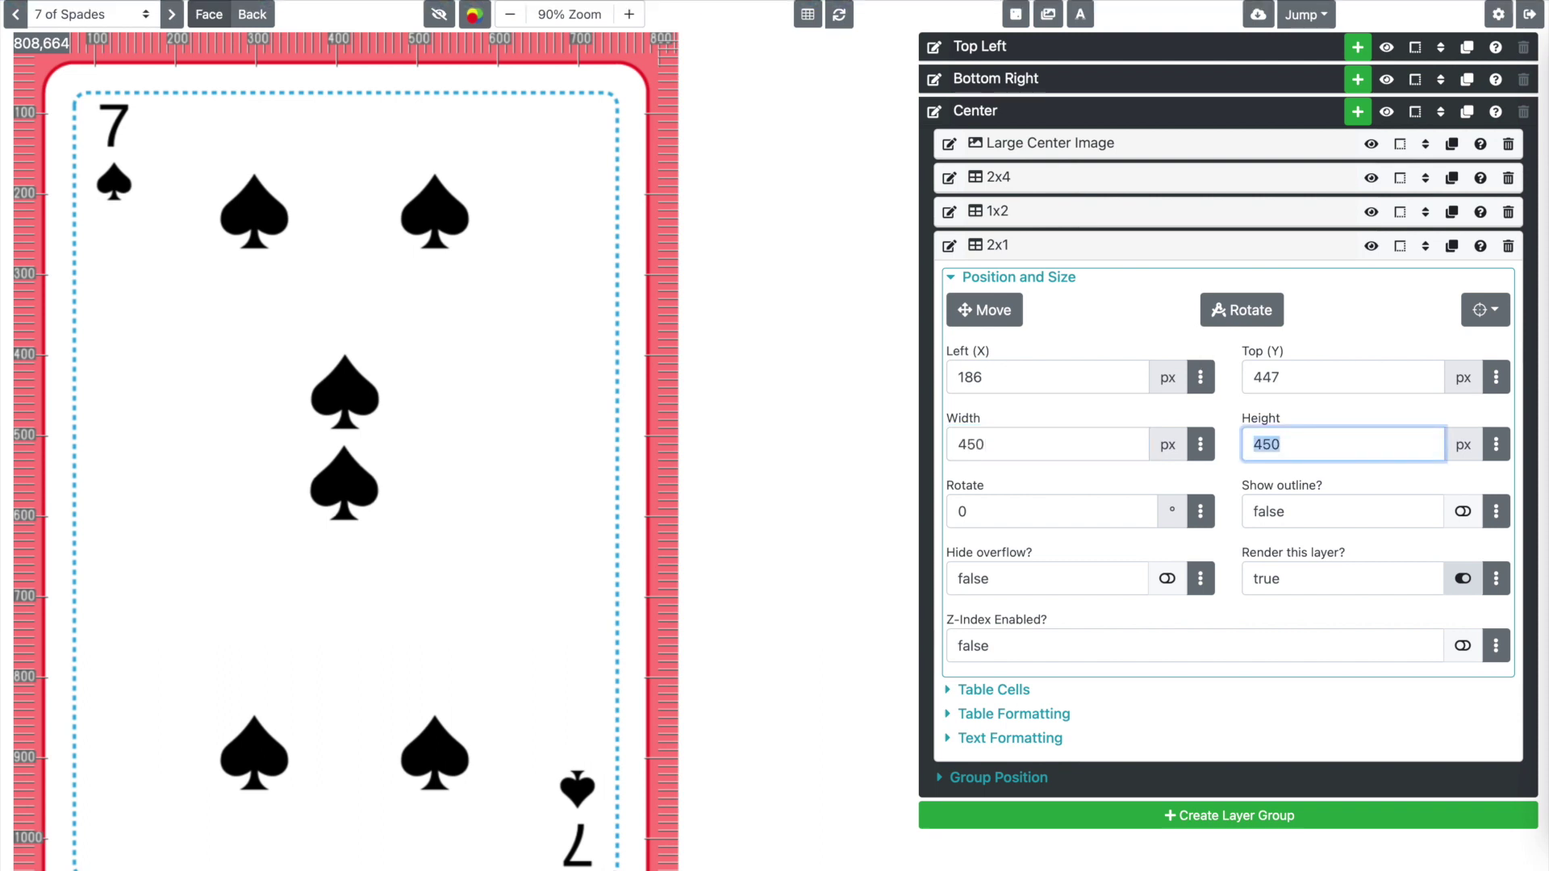
{"action": "type", "text": "225"}
{"action": "key", "text": "Tab"}
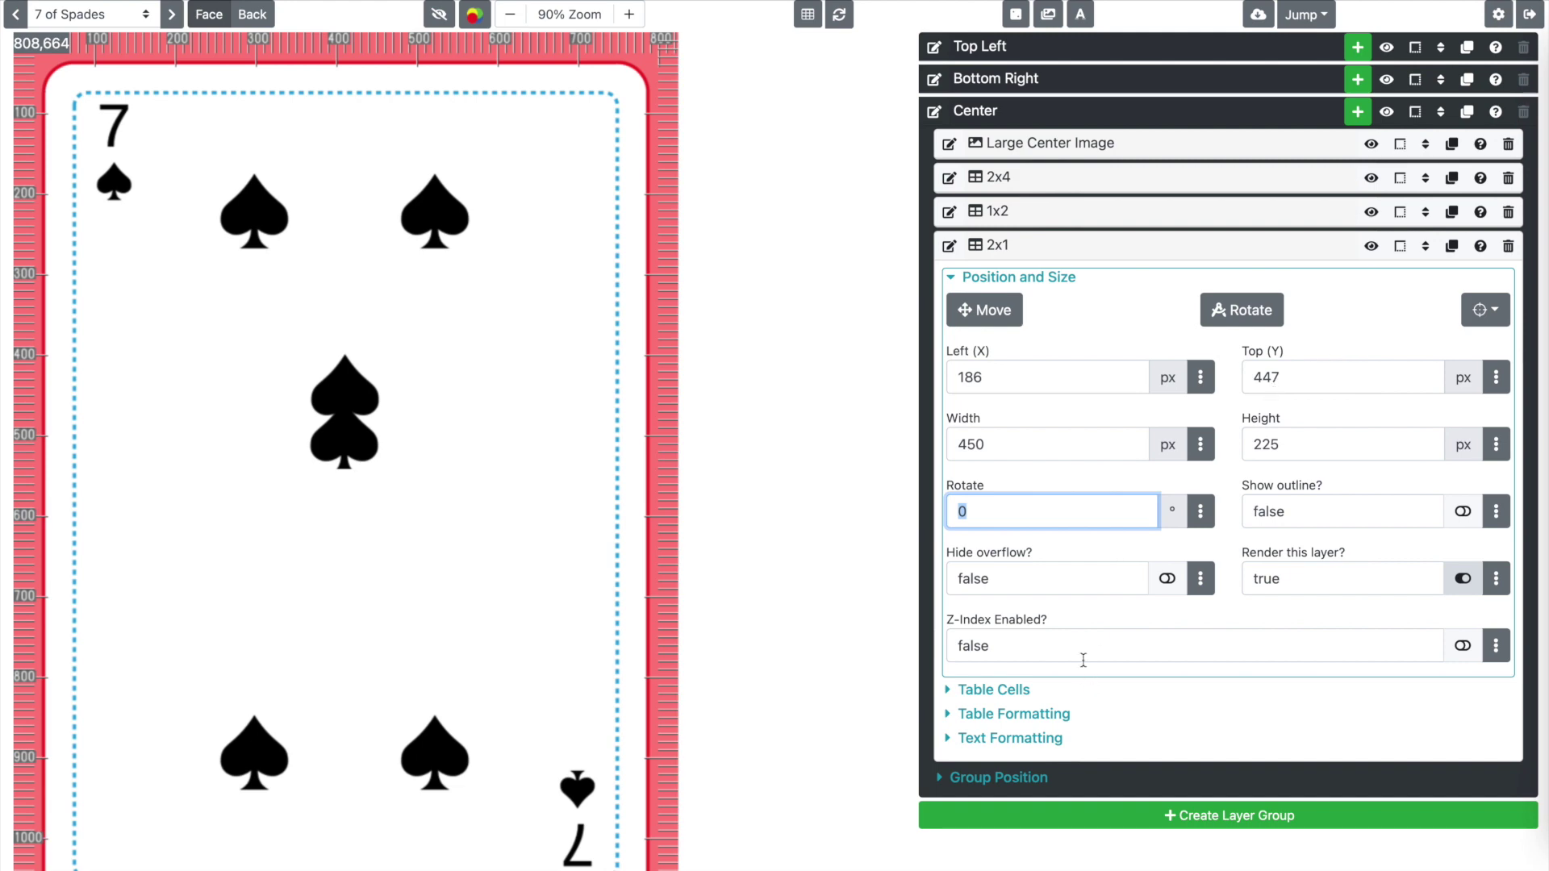
- Set the 2x1 table to 2 columns and 1 row
{"action": "left_click", "coordinate": [1130, 275]}
{"action": "left_click", "coordinate": [1030, 304]}
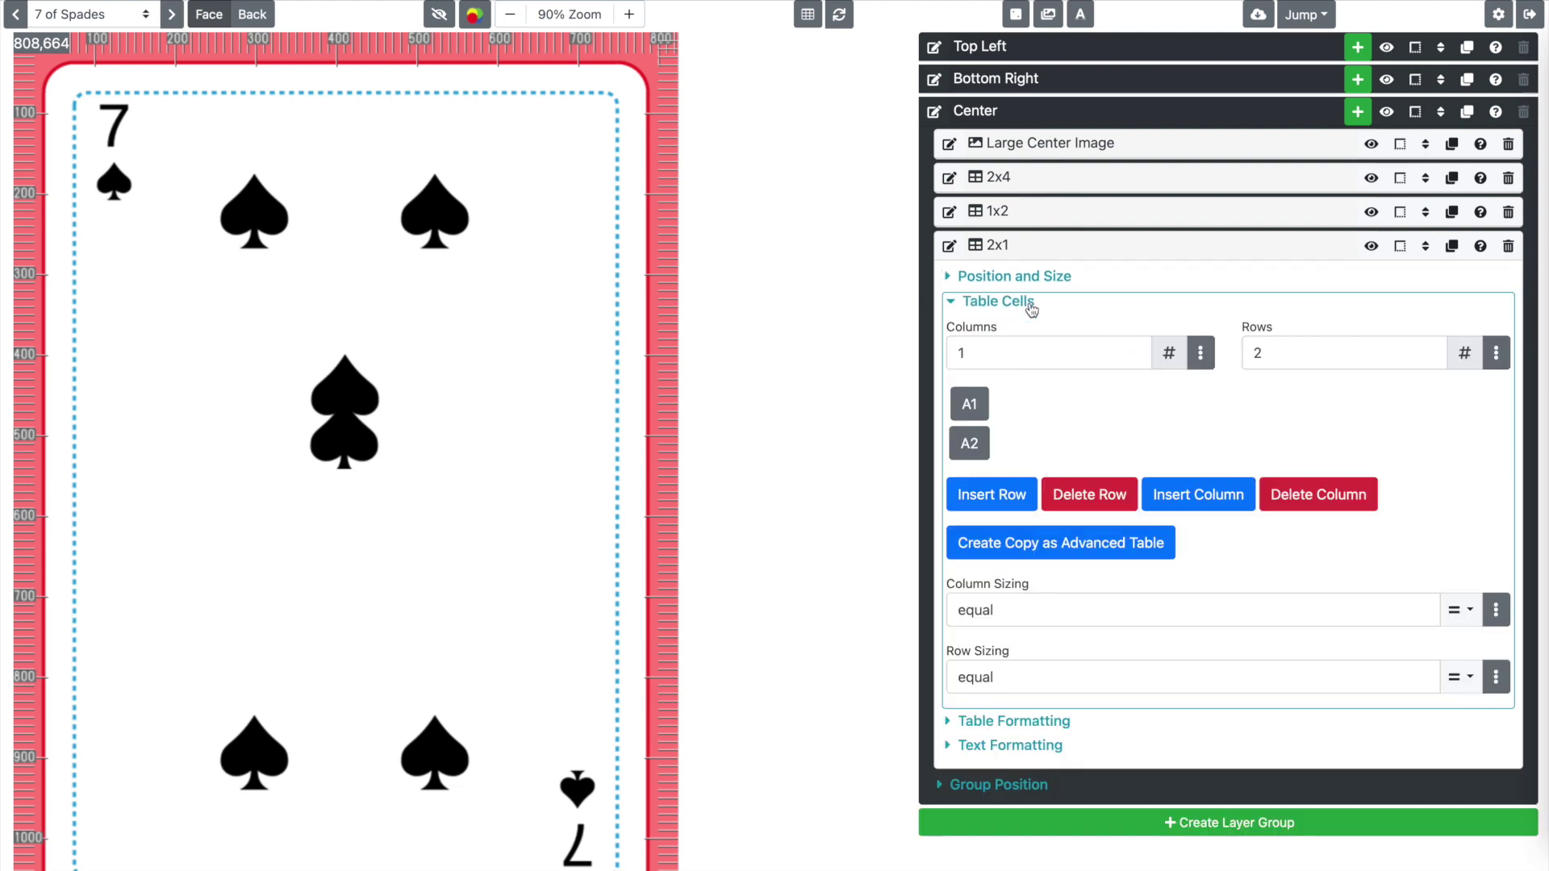
{"action": "double_click", "coordinate": [1050, 347]}
{"action": "type", "text": "2"}
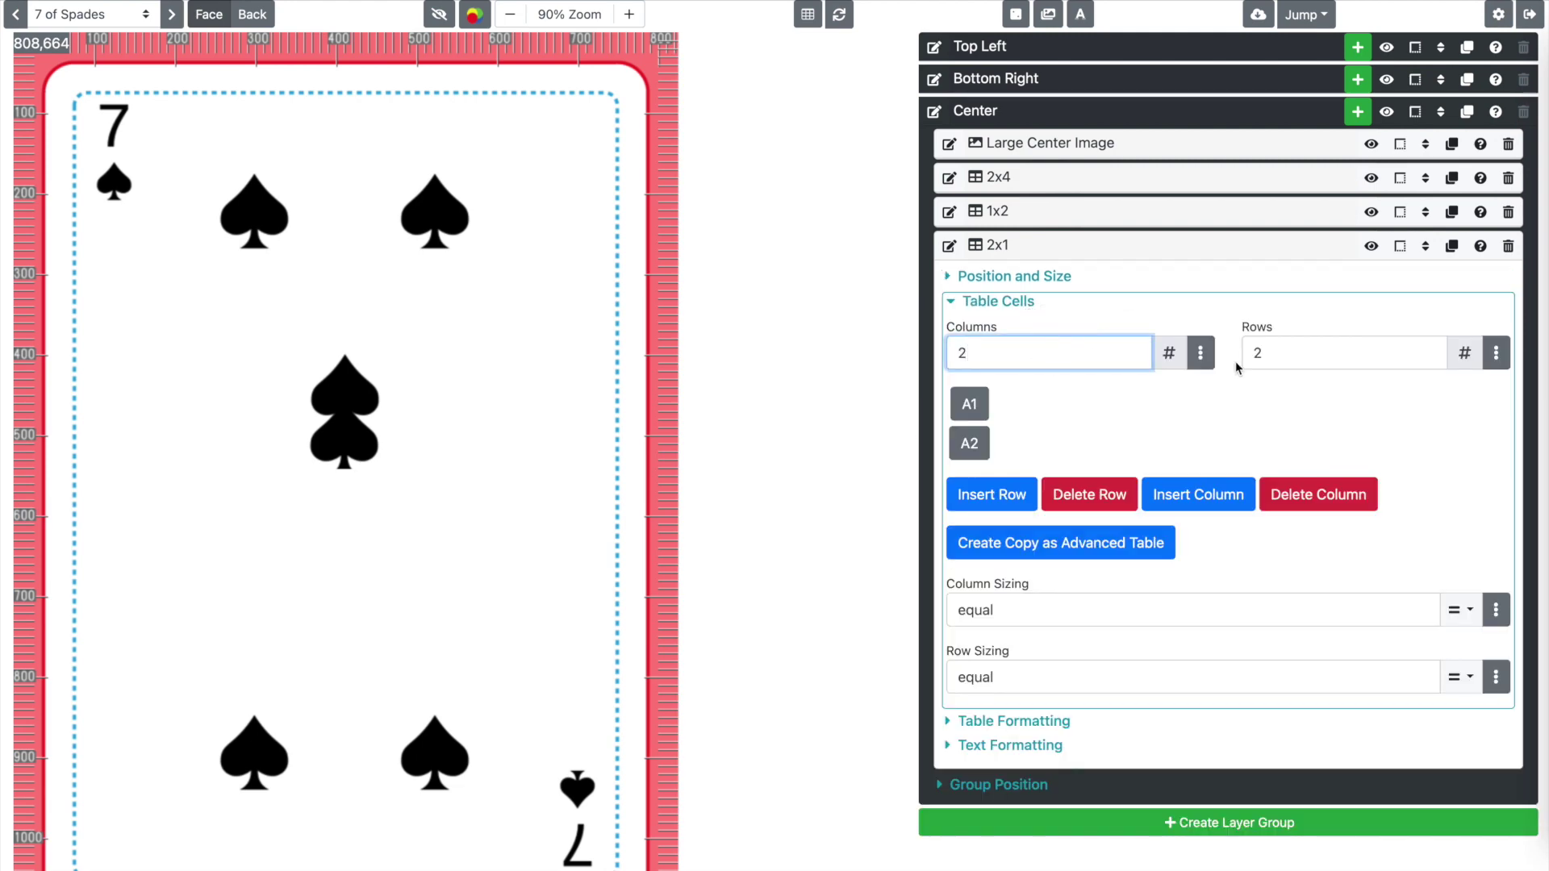
{"action": "left_click", "coordinate": [1311, 354]}
{"action": "key", "text": "BackSpace"}
{"action": "type", "text": "1"}
{"action": "left_click", "coordinate": [1277, 331]}
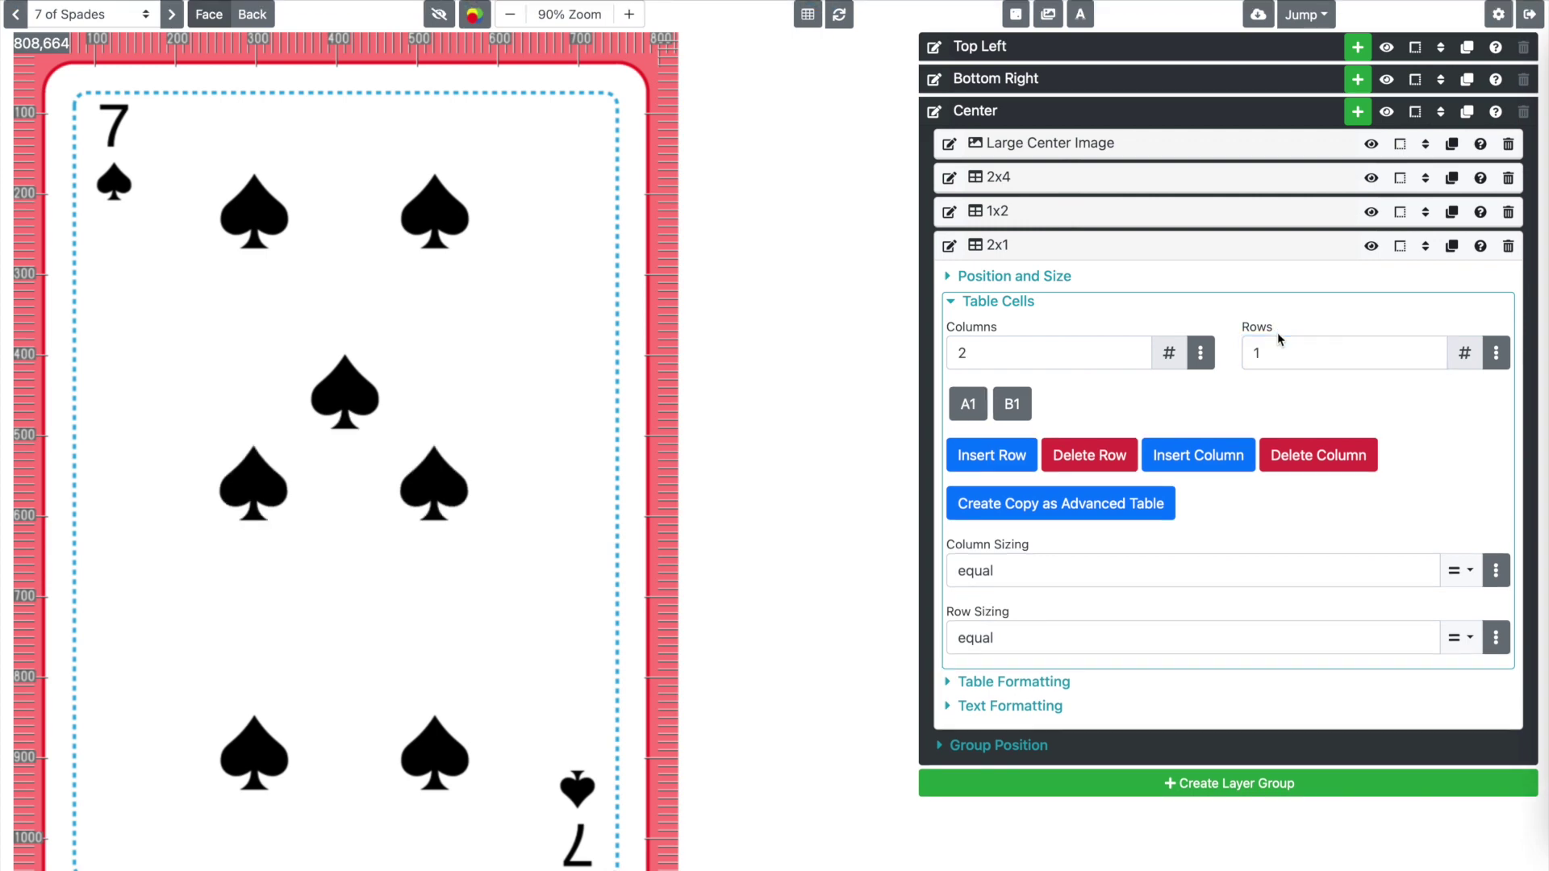
- Change cell A1's condition in the 2x1 table to row.value >= 6 or row.value <= 8
{"action": "left_click", "coordinate": [968, 404]}
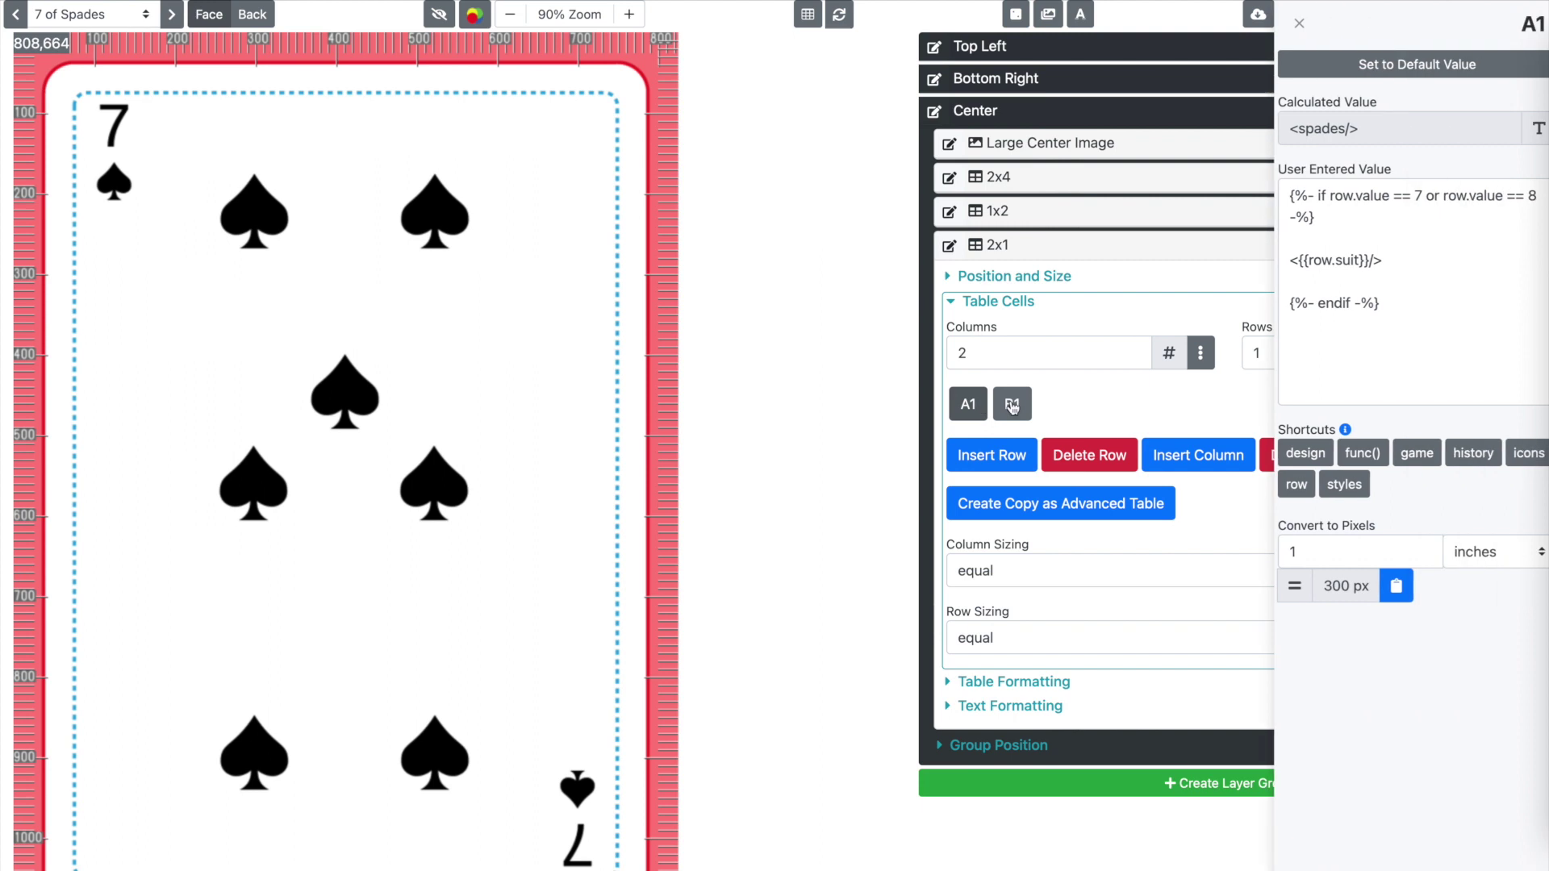
{"action": "left_click", "coordinate": [1393, 197]}
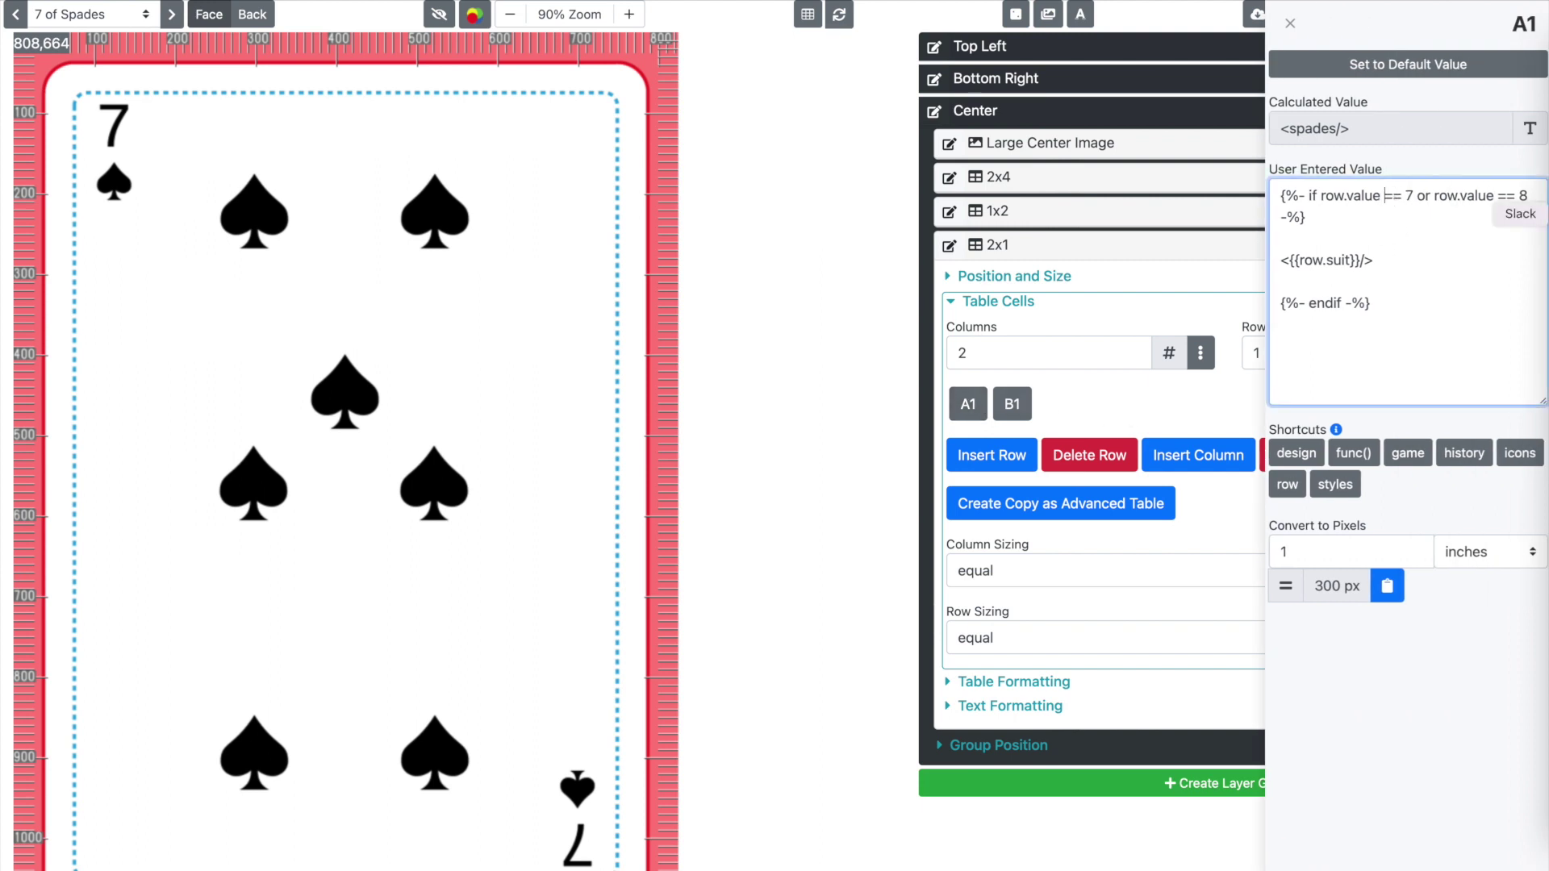
{"action": "type", "text": ">= 6"}
{"action": "left_click_drag", "start_coordinate": [1506, 198], "coordinate": [1499, 198]}
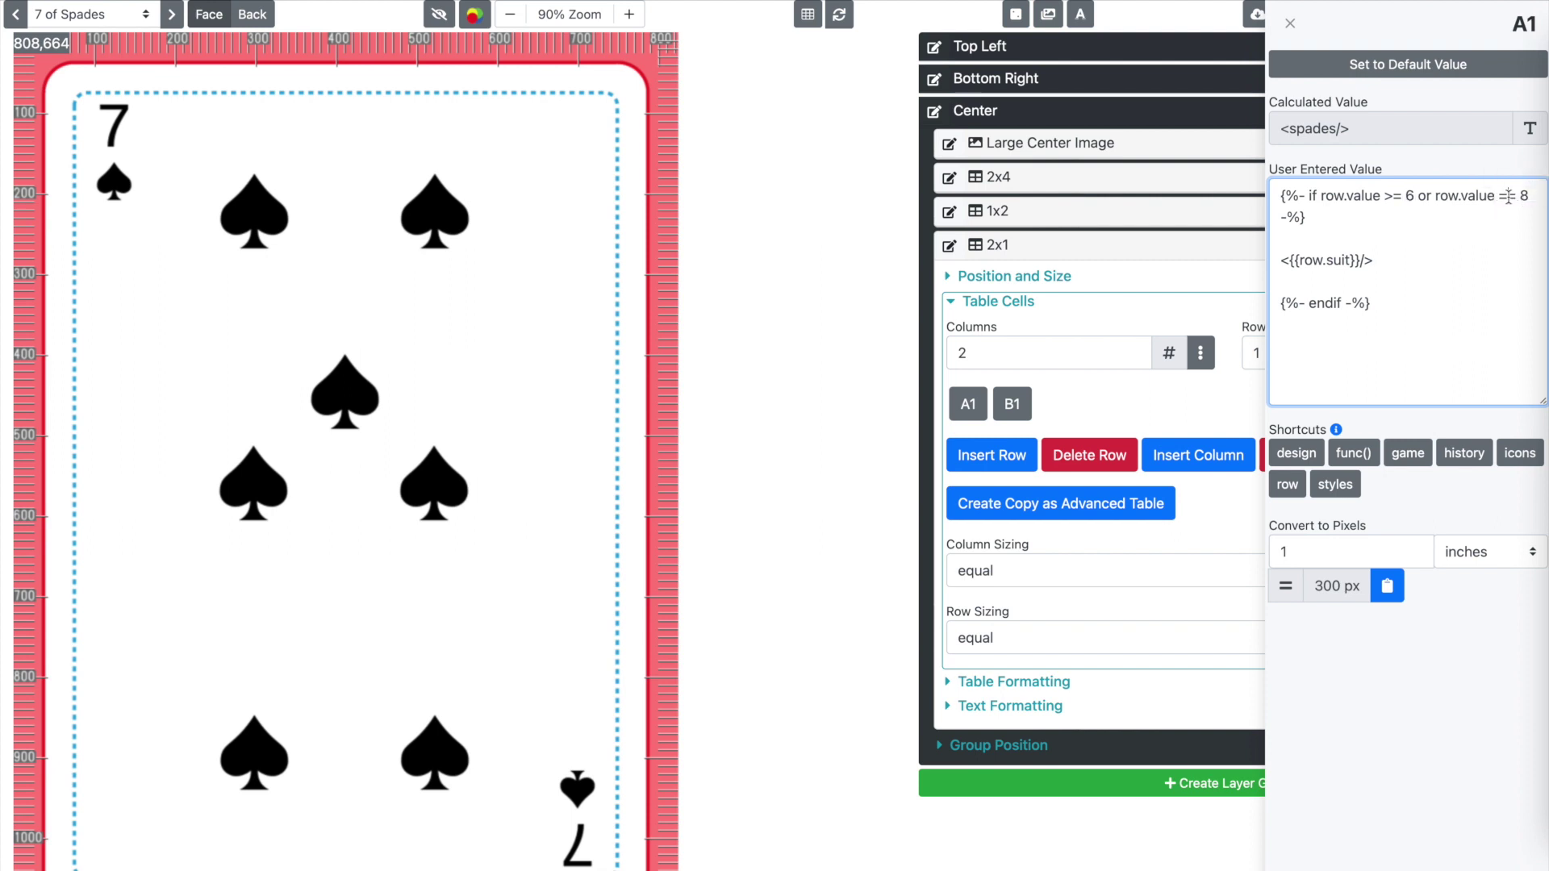
{"action": "type", "text": "<"}
{"action": "left_click", "coordinate": [1411, 176]}
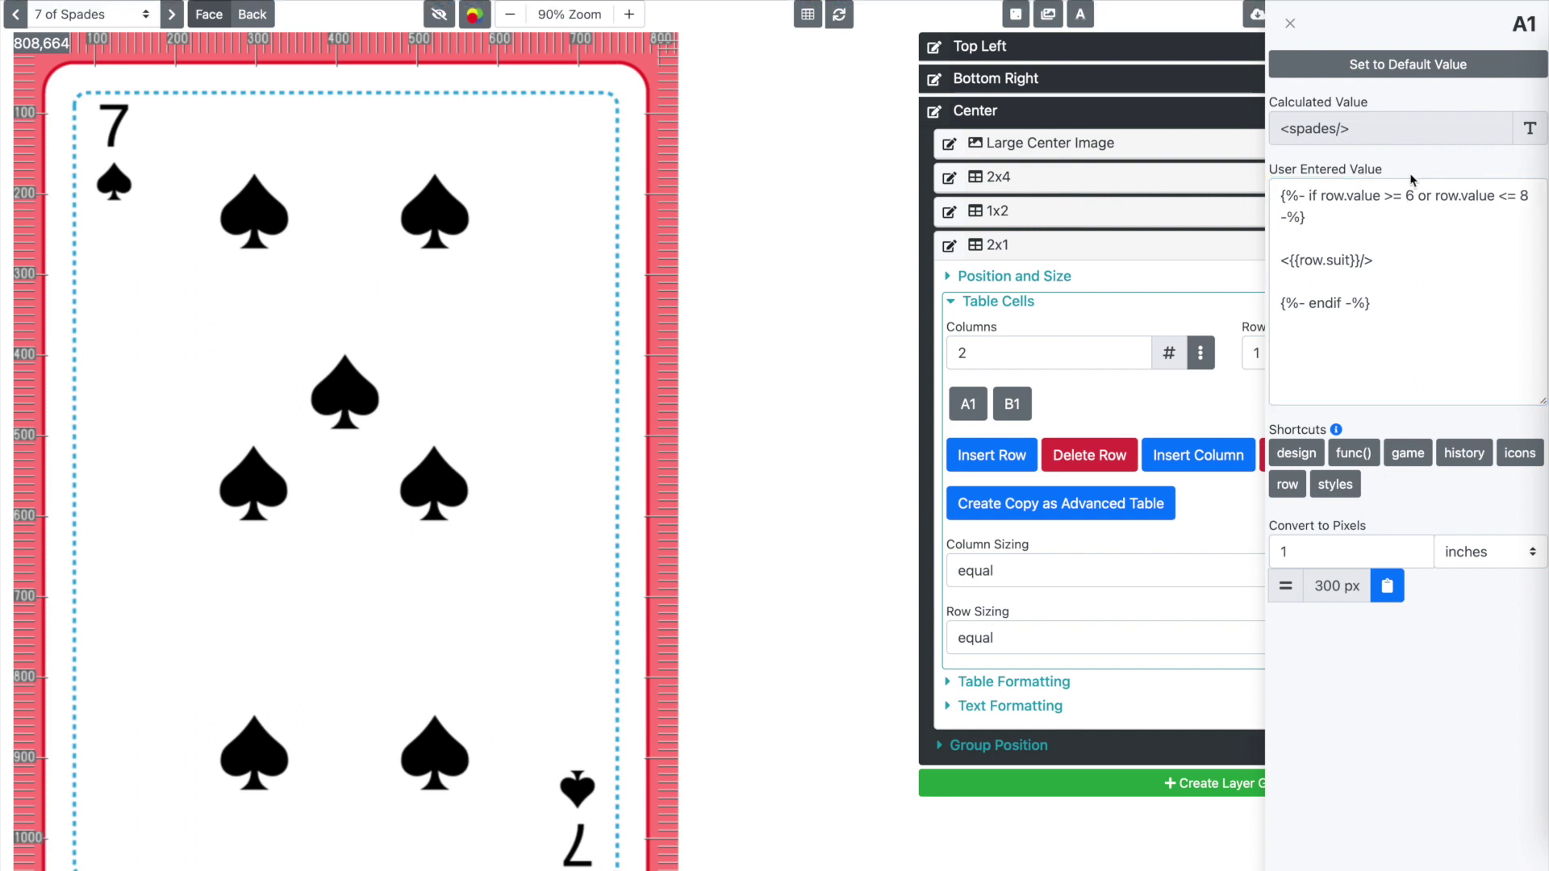
- Replace cell B1's condition in the 2x1 table with a copy of cell A1's, and preview the 8 of Clubs
{"action": "left_click", "coordinate": [1013, 408]}
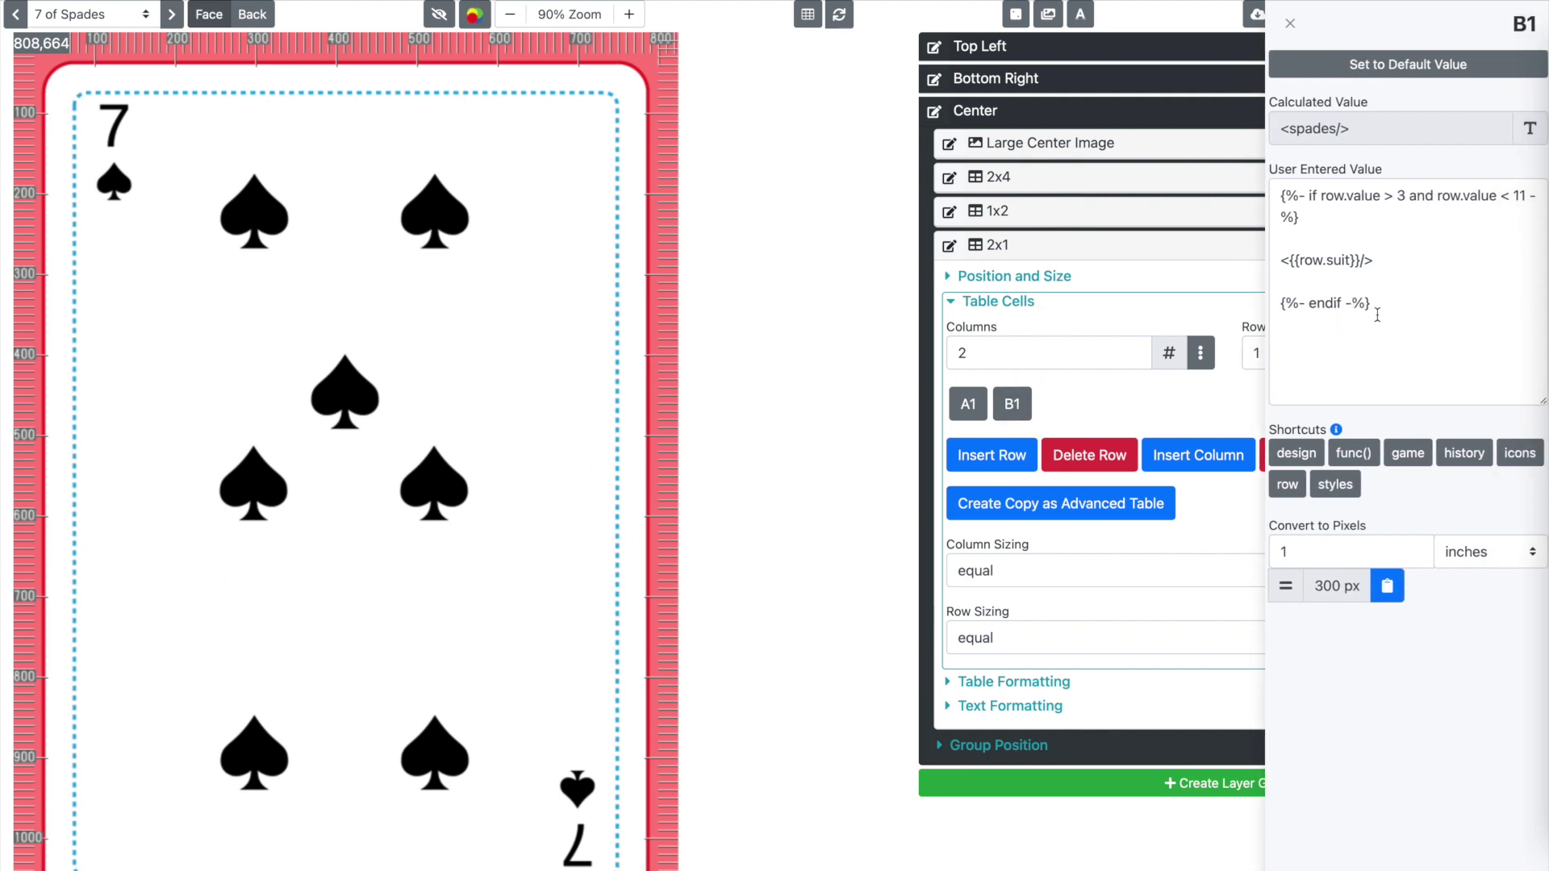
{"action": "left_click", "coordinate": [982, 411]}
{"action": "left_click_drag", "start_coordinate": [1281, 193], "coordinate": [1370, 311]}
{"action": "key", "text": "ctrl+c"}
{"action": "left_click", "coordinate": [1012, 403]}
{"action": "left_click", "coordinate": [1348, 331]}
{"action": "key", "text": "ctrl+a"}
{"action": "key", "text": "ctrl+v"}
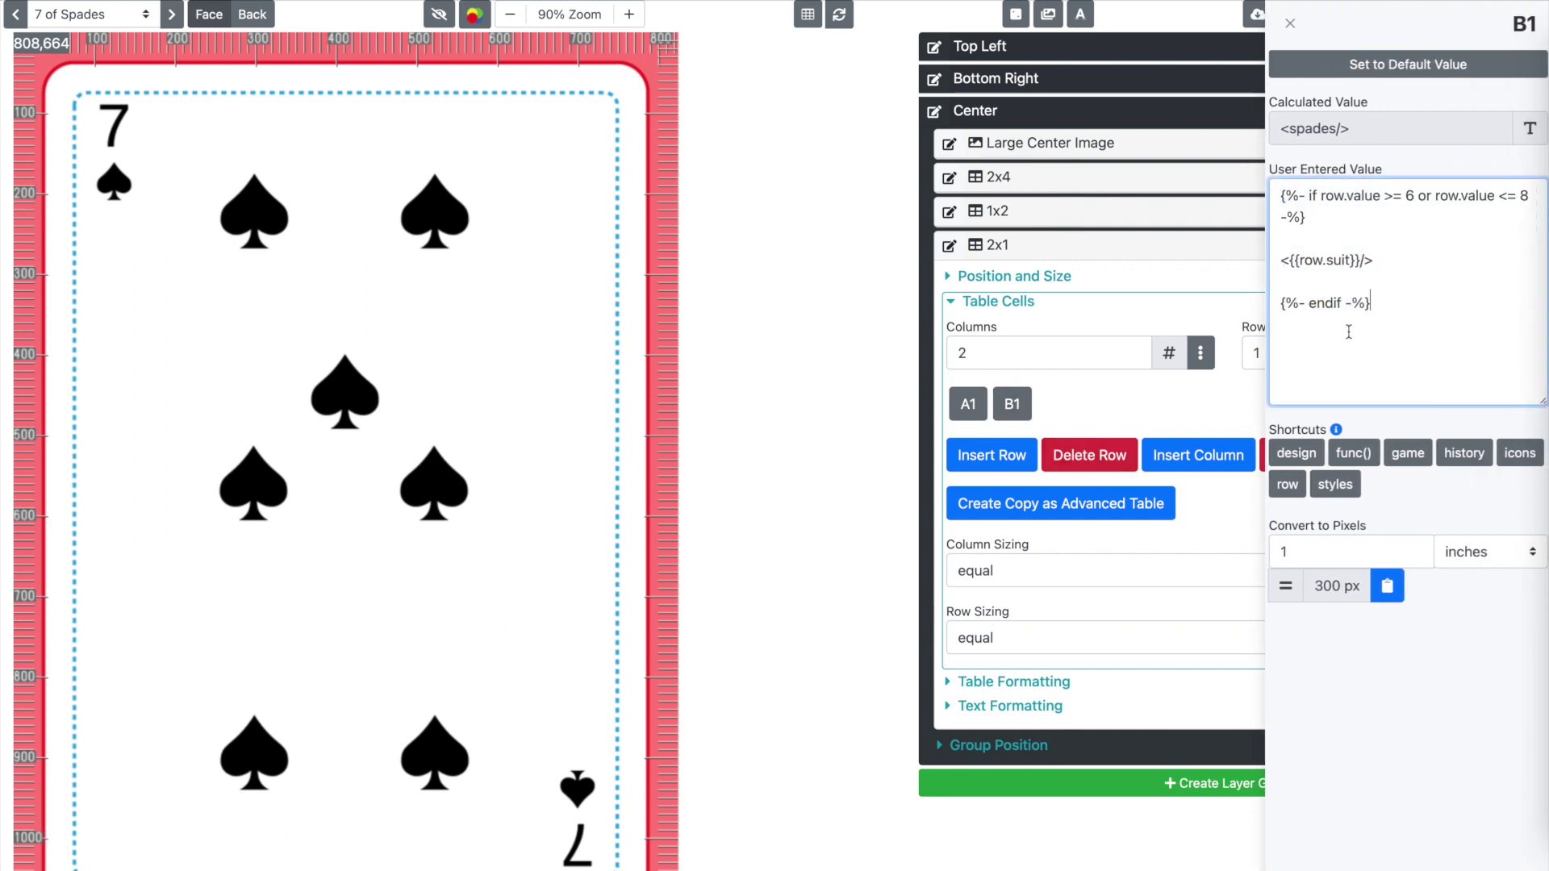
{"action": "left_click", "coordinate": [1371, 167]}
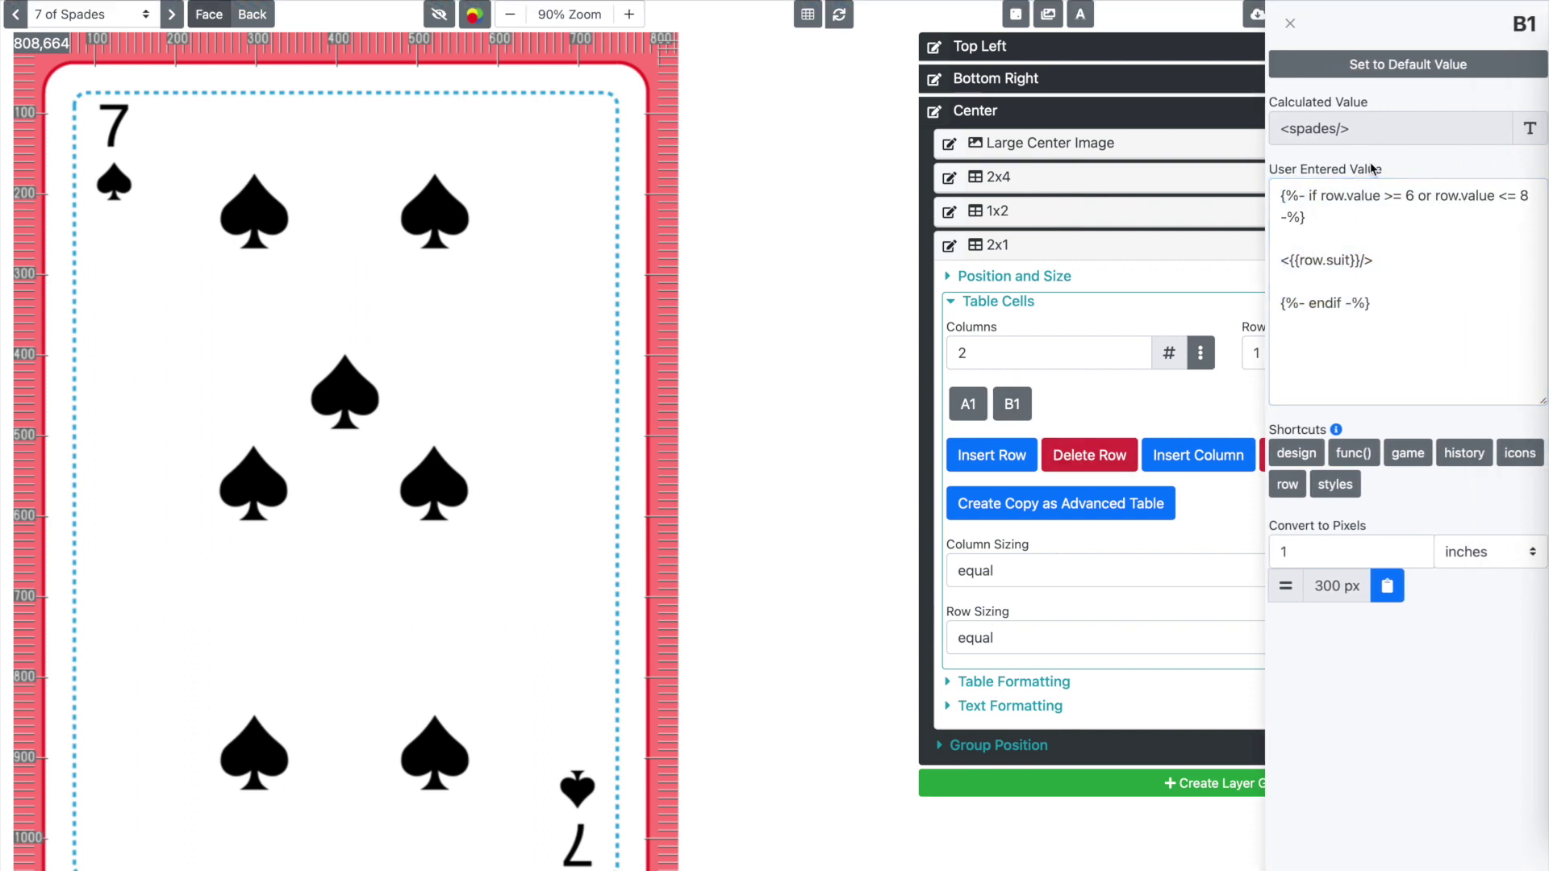
{"action": "left_click", "coordinate": [121, 17]}
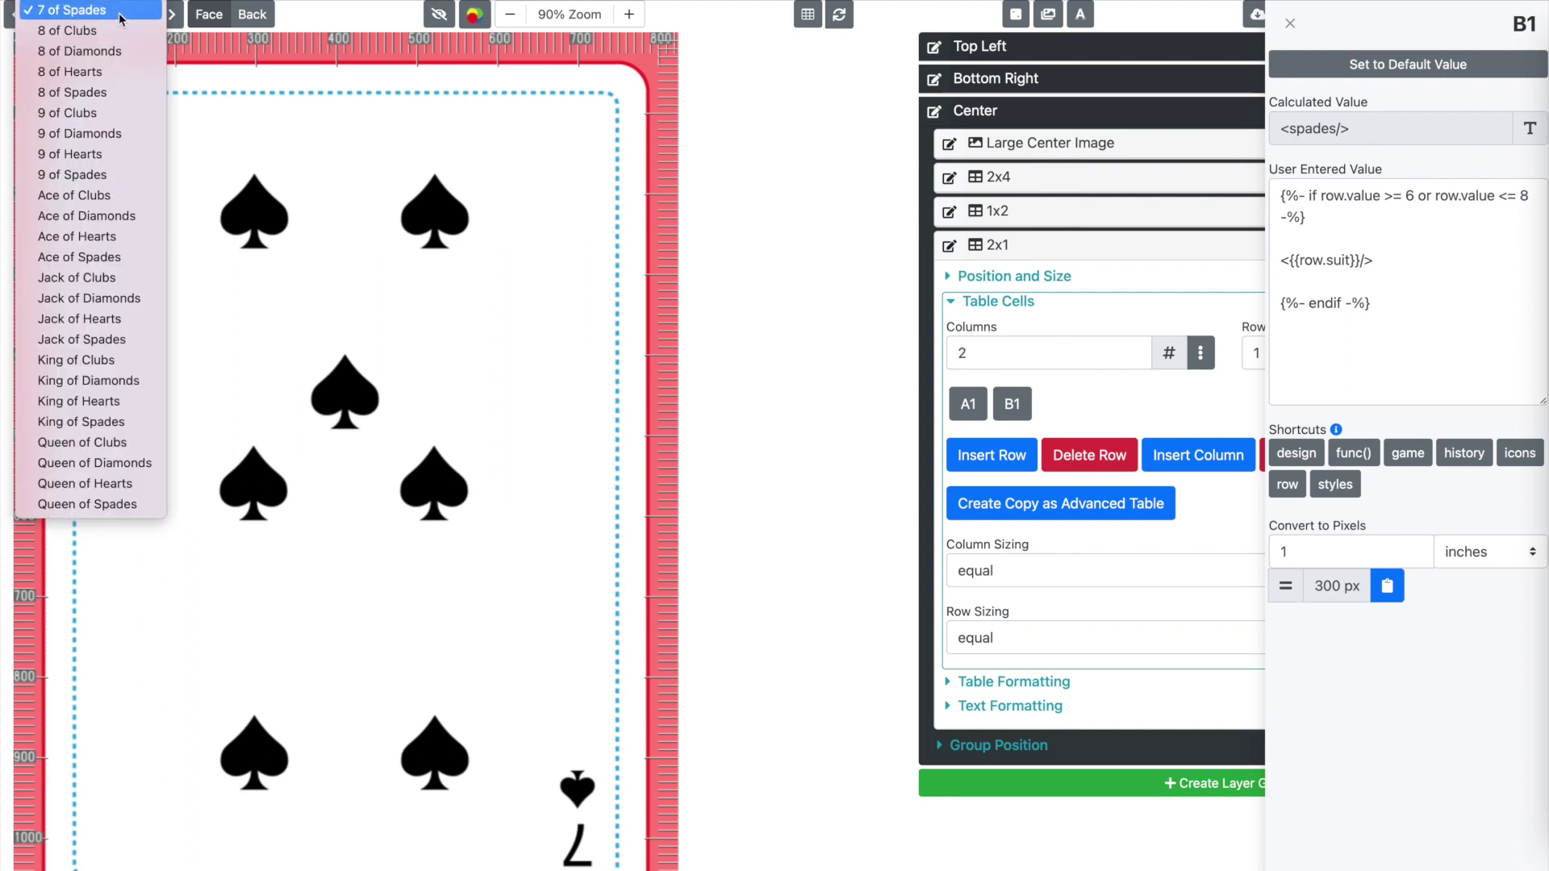
{"action": "left_click", "coordinate": [117, 30]}
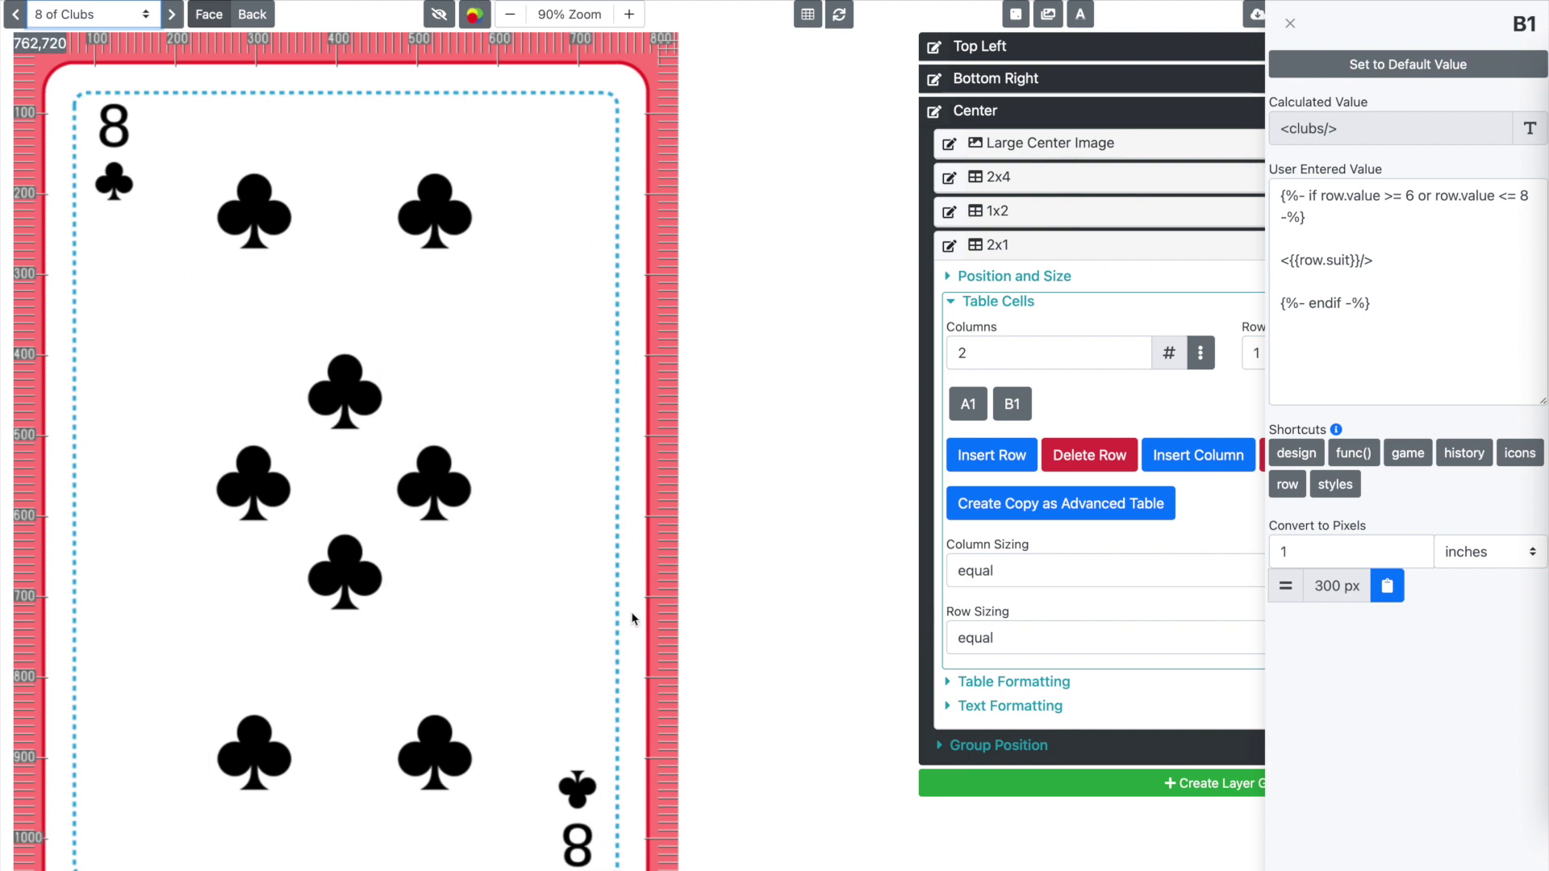
- Duplicate the 1x2 table layer in the Center group and rename the copy 1x3
{"action": "left_click", "coordinate": [777, 647]}
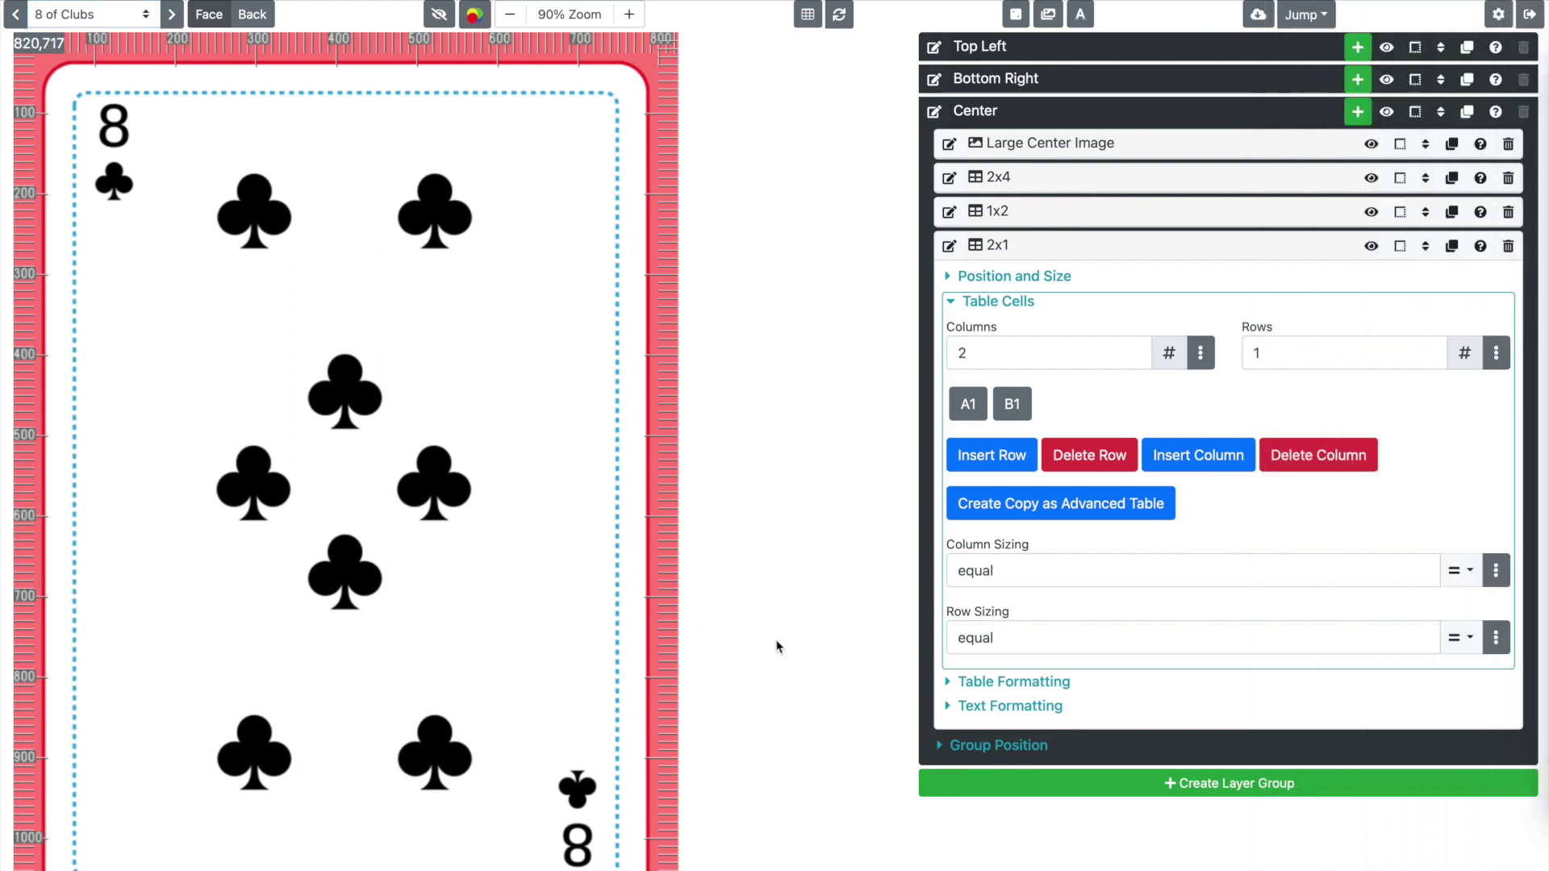
{"action": "left_click", "coordinate": [1135, 248]}
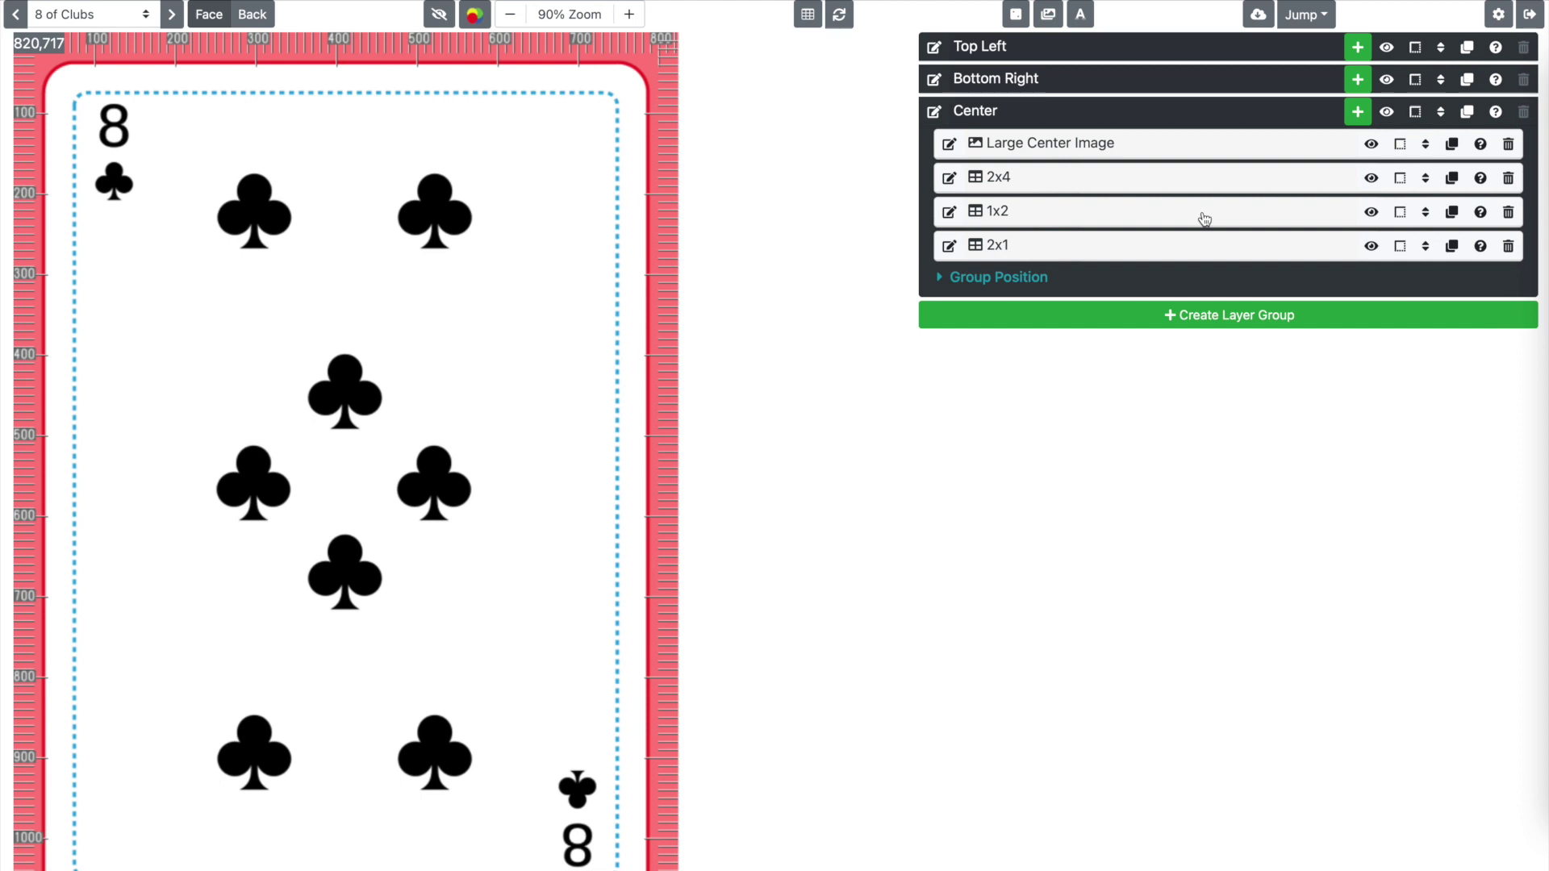
{"action": "left_click", "coordinate": [1451, 211]}
{"action": "left_click", "coordinate": [1467, 349]}
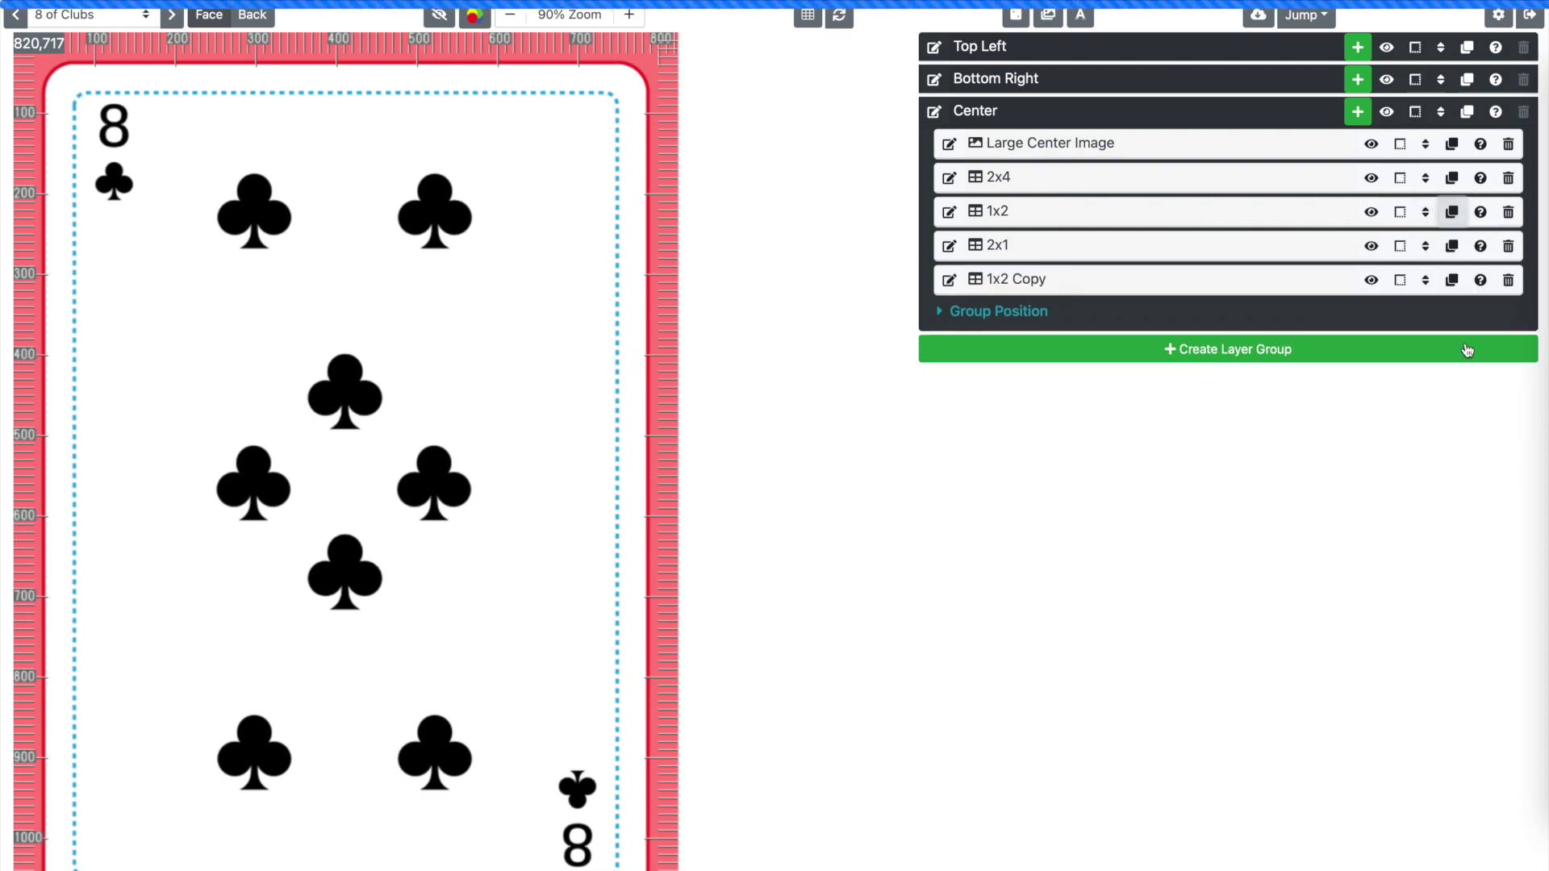
{"action": "left_click", "coordinate": [964, 280]}
{"action": "triple_click", "coordinate": [964, 280]}
{"action": "type", "text": "1x3"}
{"action": "key", "text": "Return"}
- Set the 1x3 table's top position to 222 px and its height to 675 px
{"action": "left_click", "coordinate": [1169, 277]}
{"action": "left_click", "coordinate": [1044, 313]}
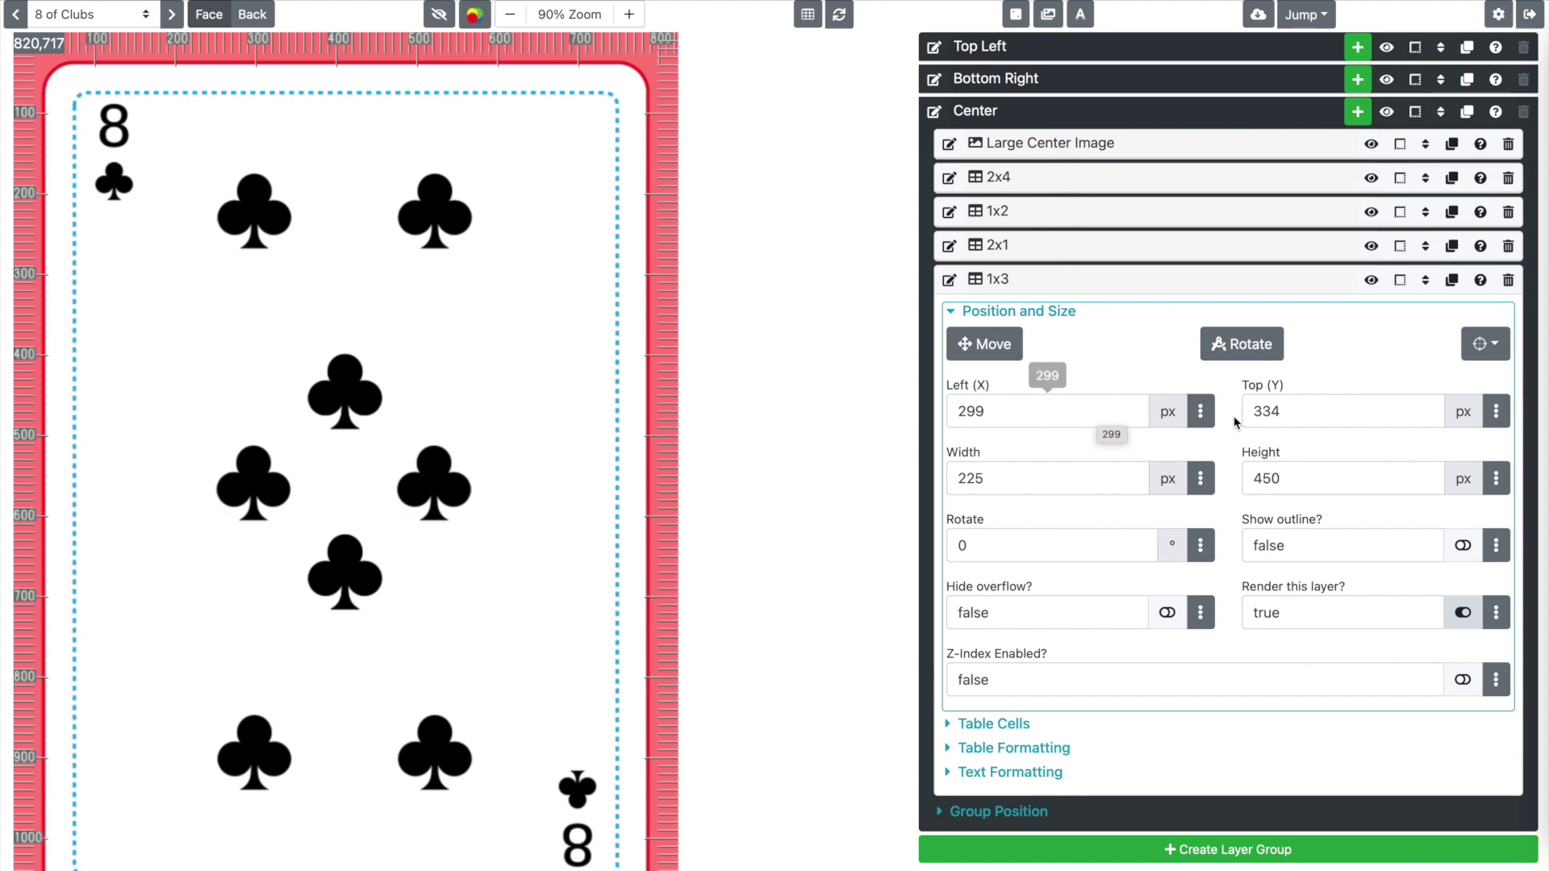
{"action": "left_click", "coordinate": [1305, 408]}
{"action": "type", "text": "22"}
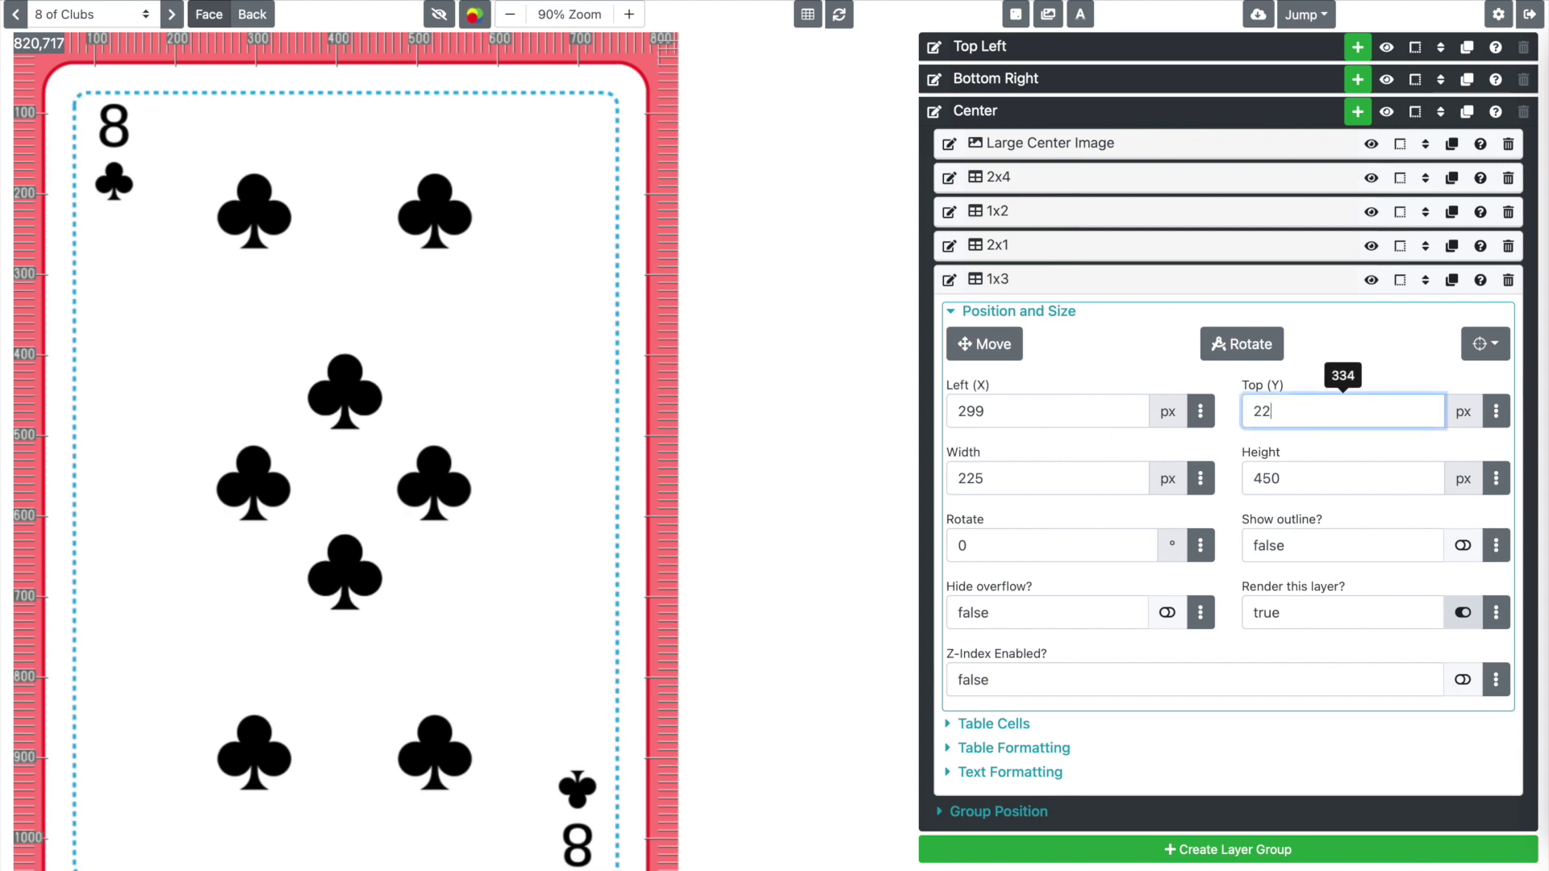
{"action": "type", "text": "2"}
{"action": "key", "text": "Tab"}
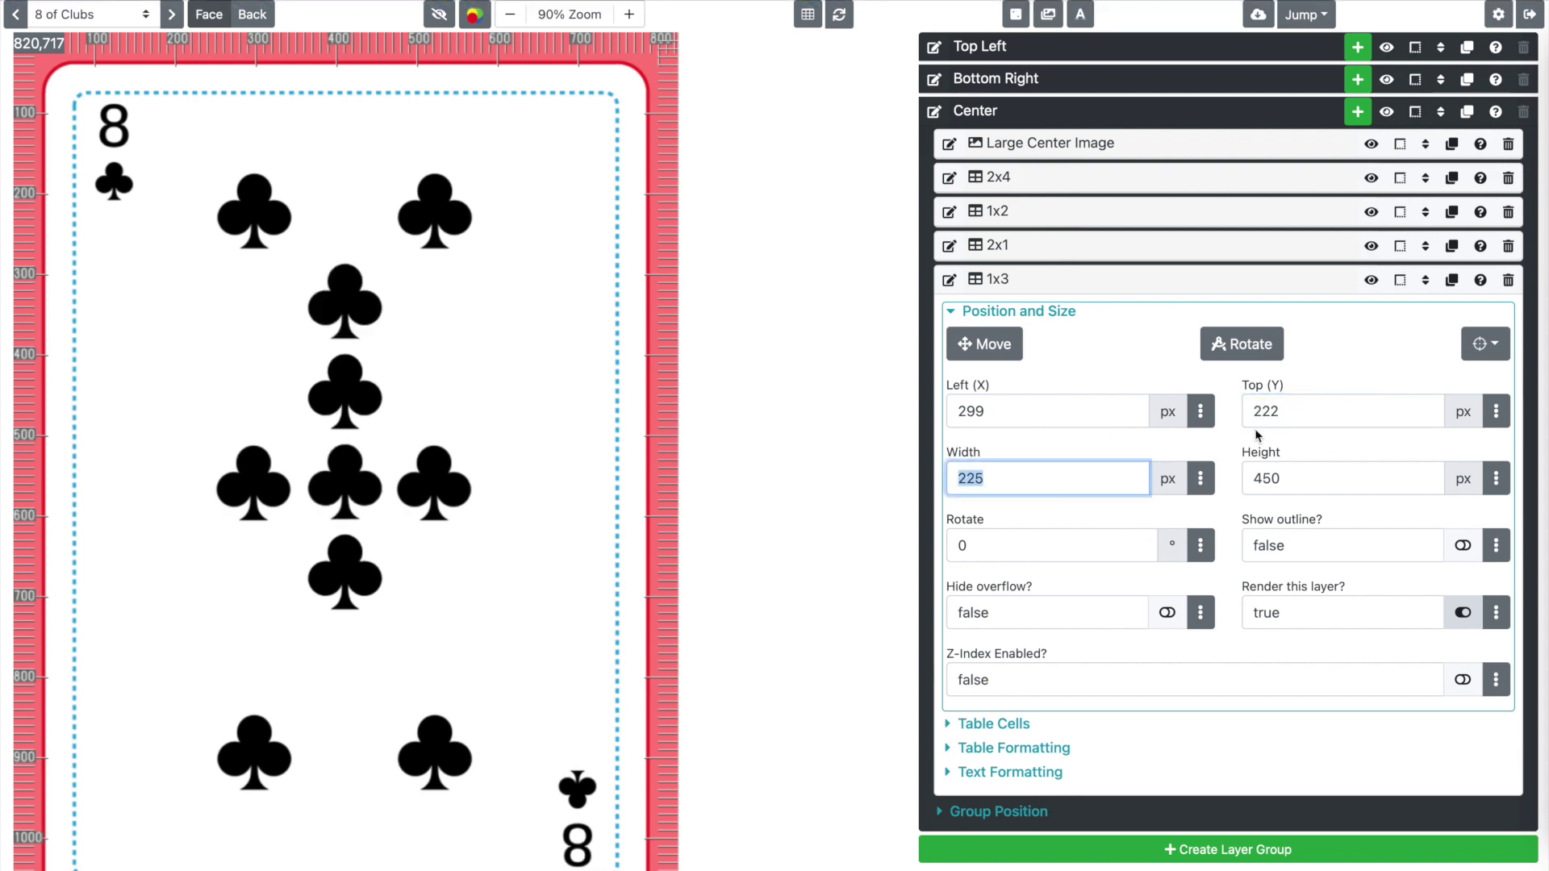
{"action": "key", "text": "Tab"}
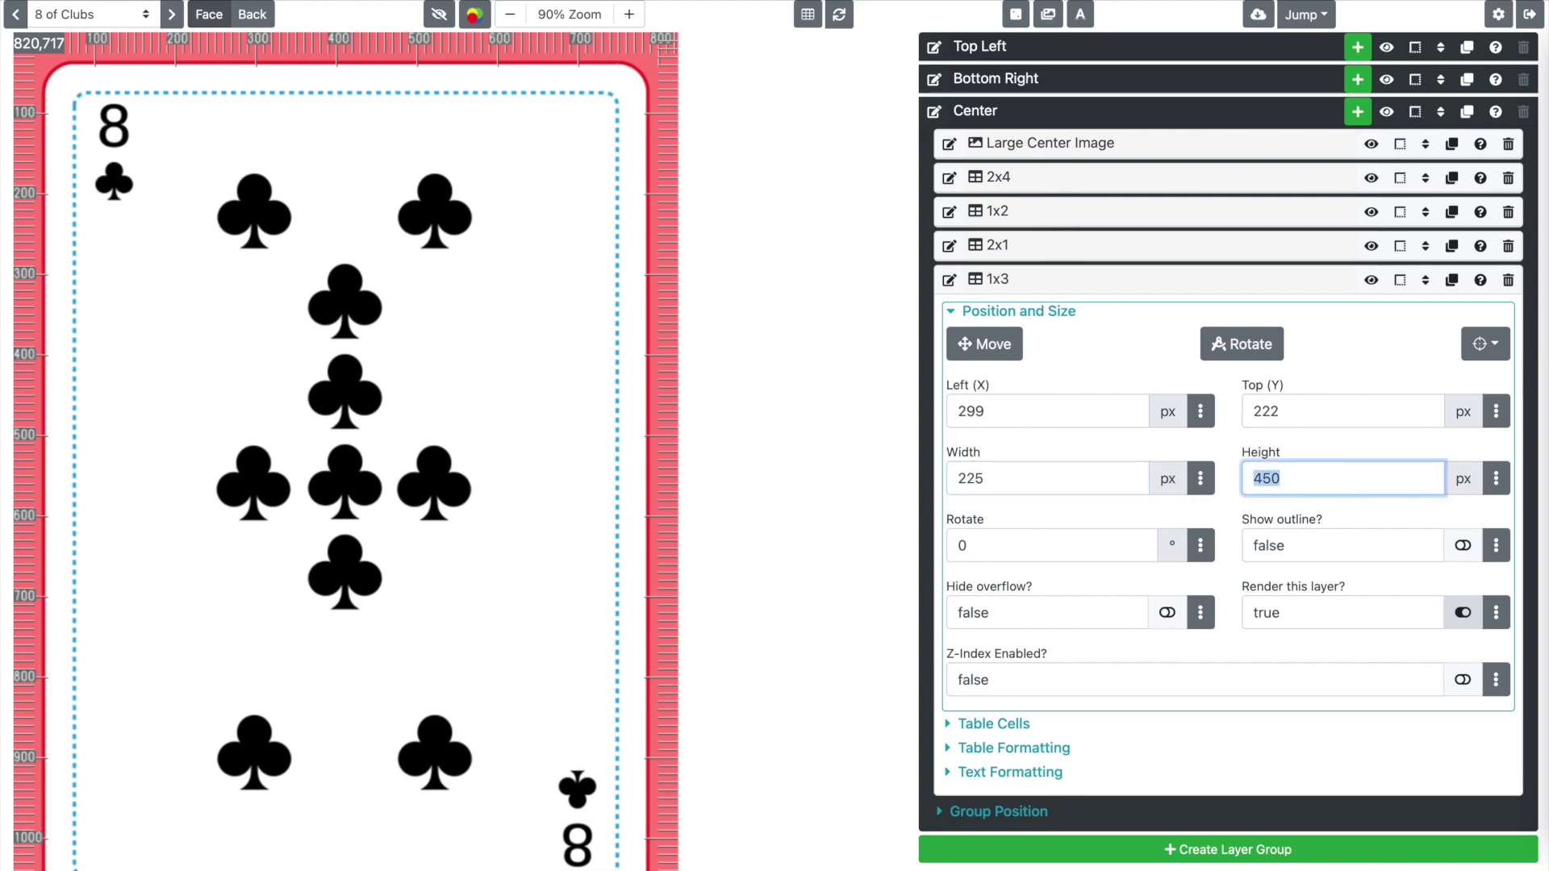
{"action": "type", "text": "675"}
{"action": "key", "text": "Tab"}
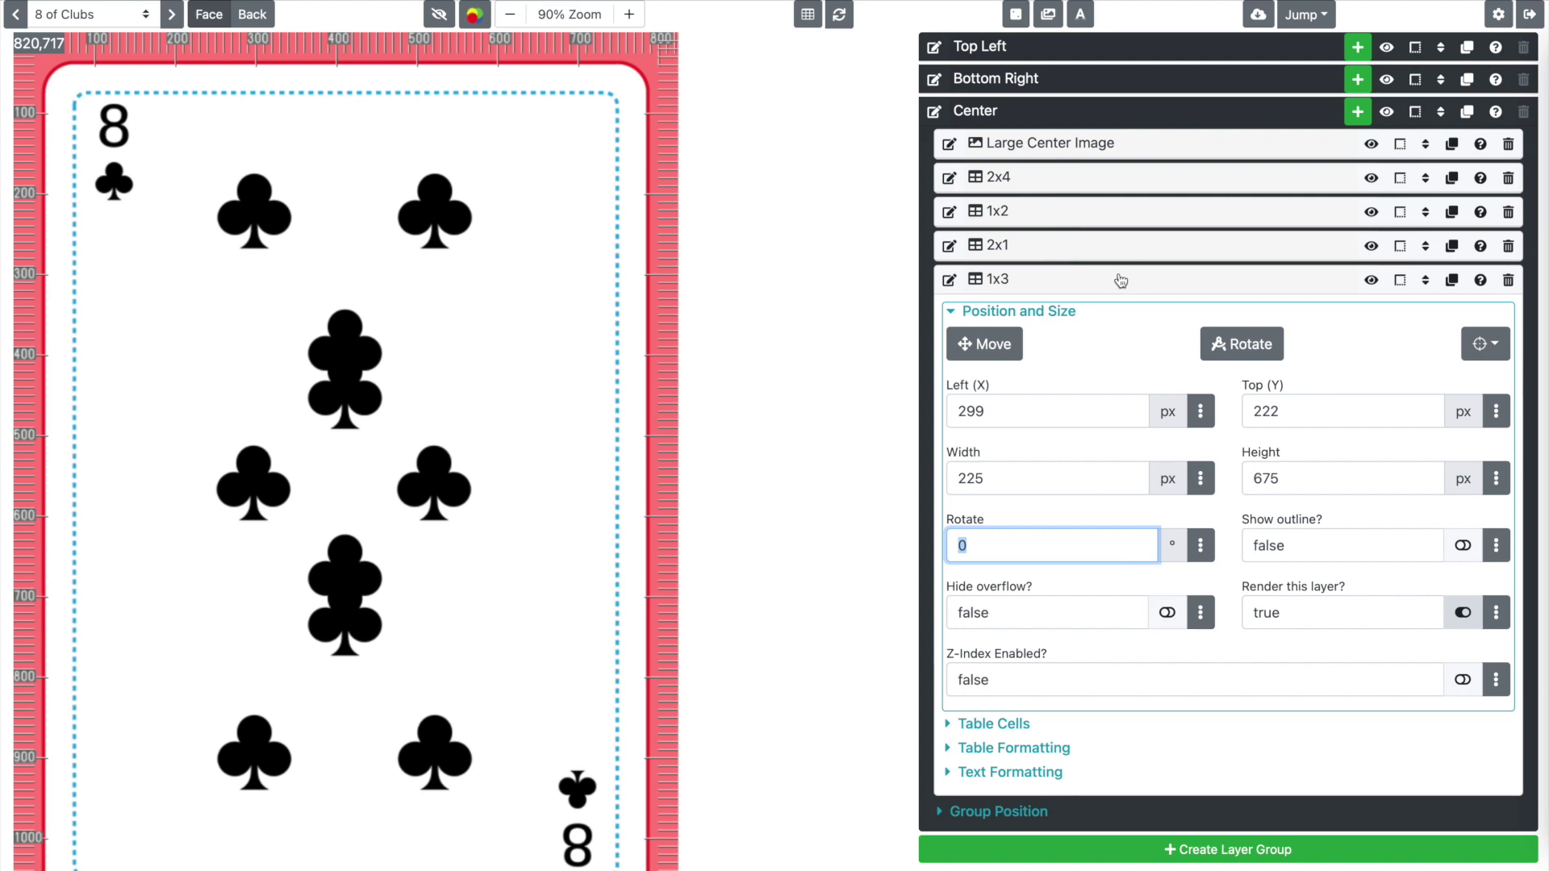
- Set the number of rows in the 1x3 table to 3
{"action": "left_click", "coordinate": [1077, 314]}
{"action": "left_click", "coordinate": [1043, 338]}
{"action": "left_click", "coordinate": [1317, 394]}
{"action": "key", "text": "BackSpace"}
{"action": "type", "text": "3"}
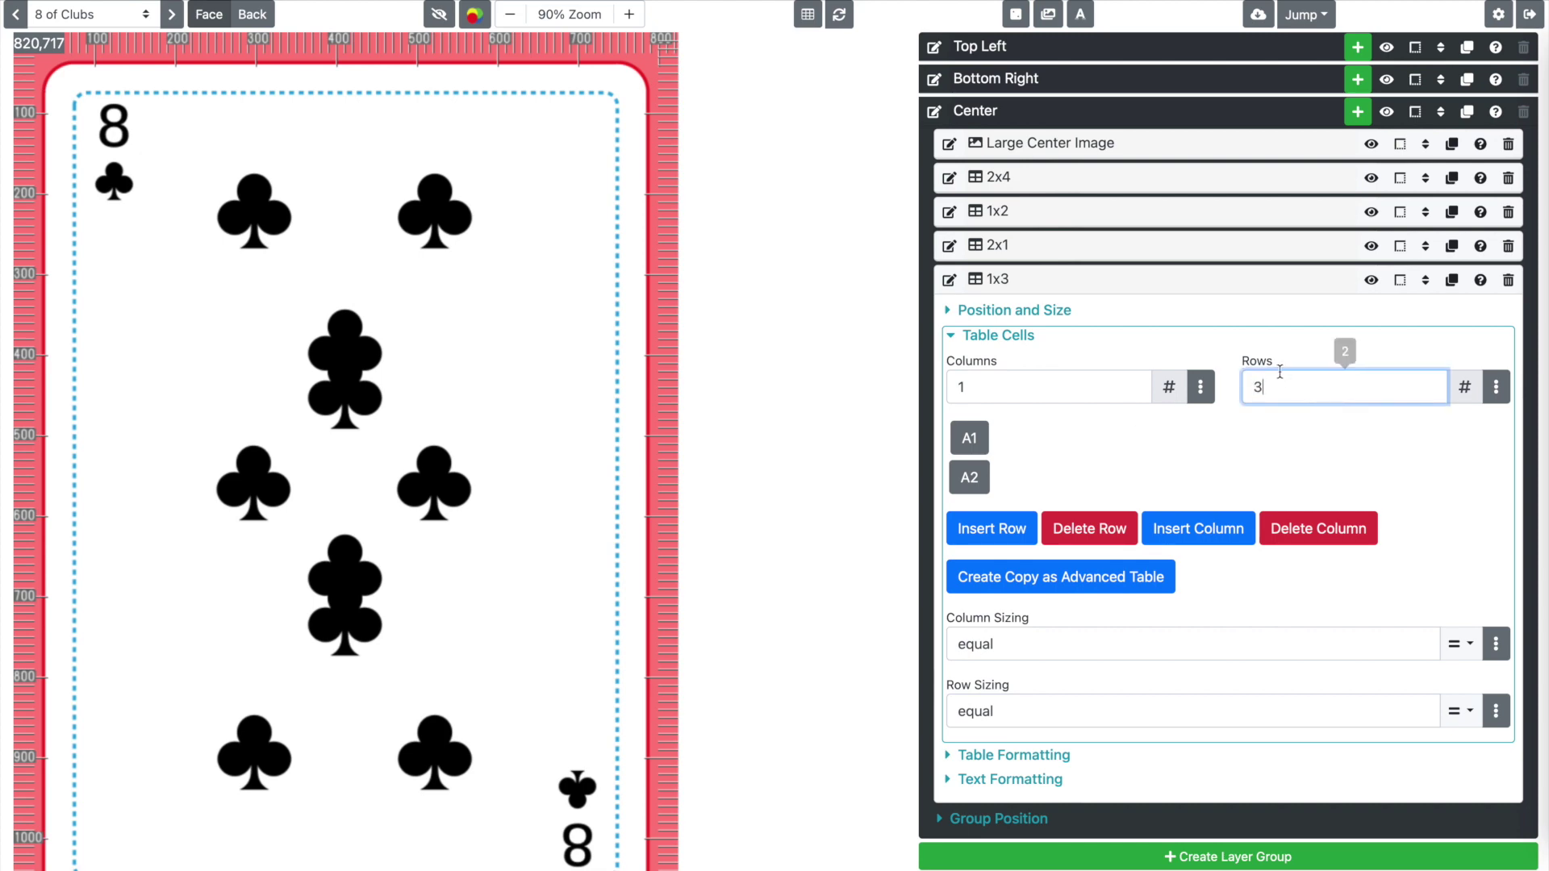
{"action": "left_click", "coordinate": [1266, 364]}
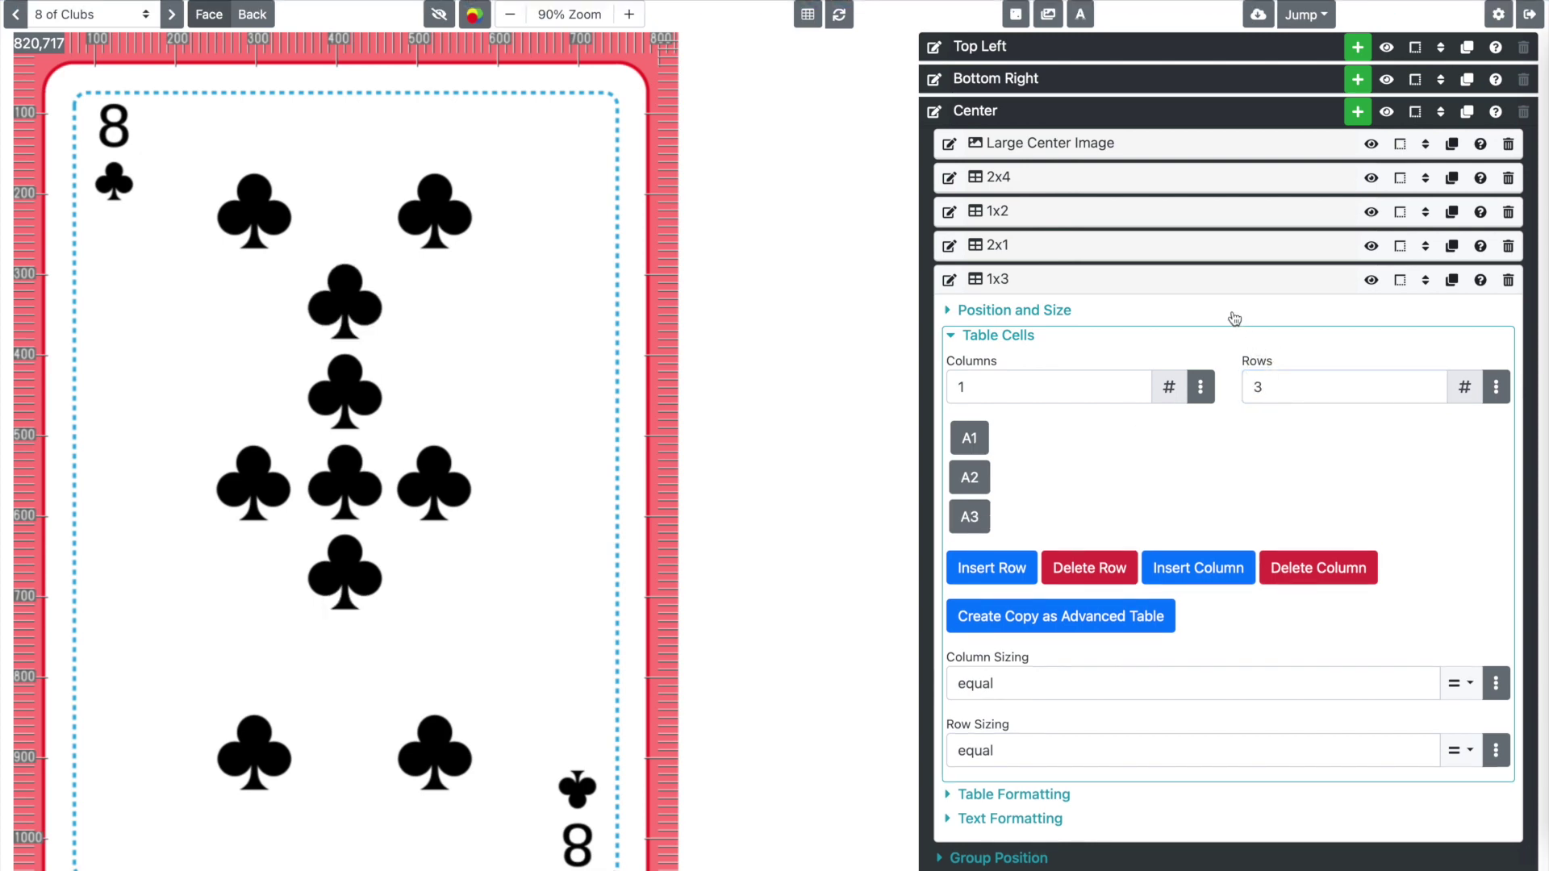
{"action": "left_click", "coordinate": [1212, 336]}
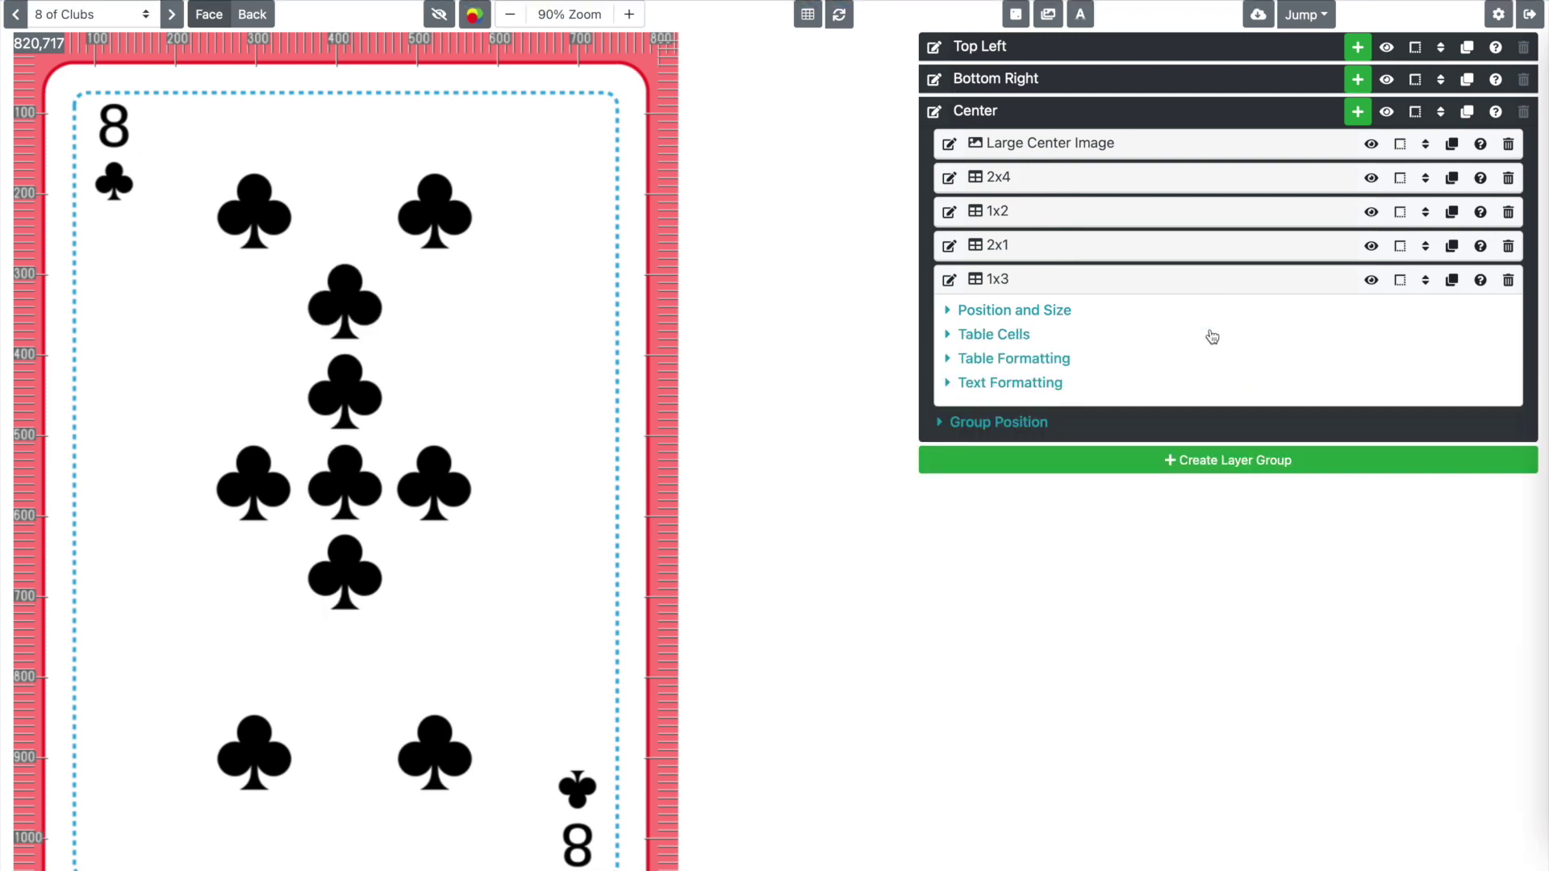
- Change cell A1's condition in the 1x3 table to row.value == 2 or row.value == 3 or row.value == 10, and copy the whole expression
{"action": "left_click", "coordinate": [1009, 334]}
{"action": "left_click", "coordinate": [979, 442]}
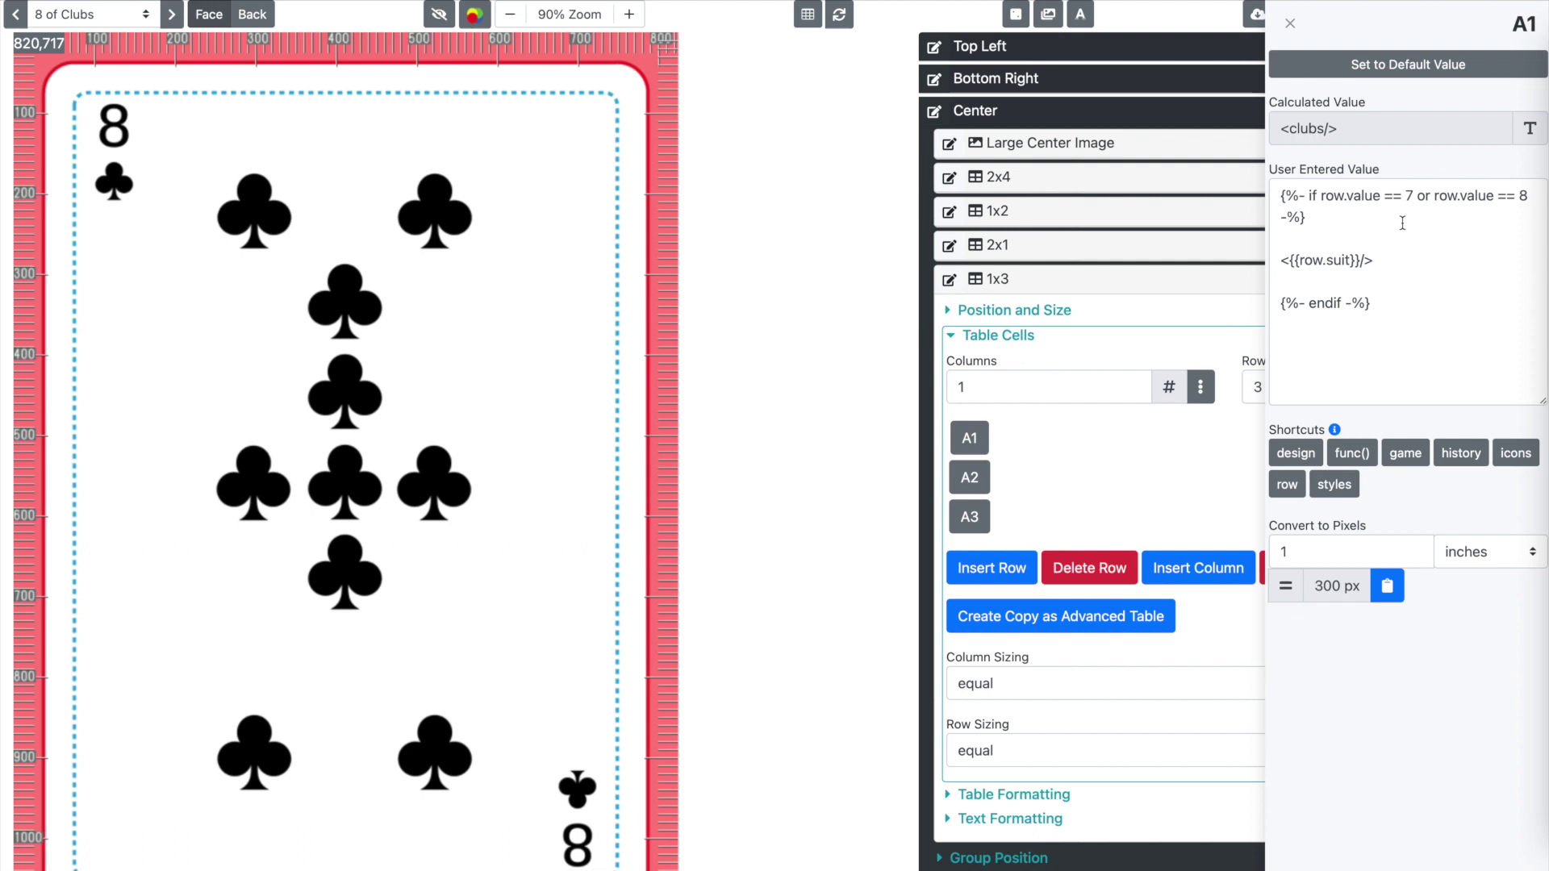
{"action": "double_click", "coordinate": [1408, 196]}
{"action": "type", "text": "2"}
{"action": "double_click", "coordinate": [1523, 196]}
{"action": "type", "text": "3"}
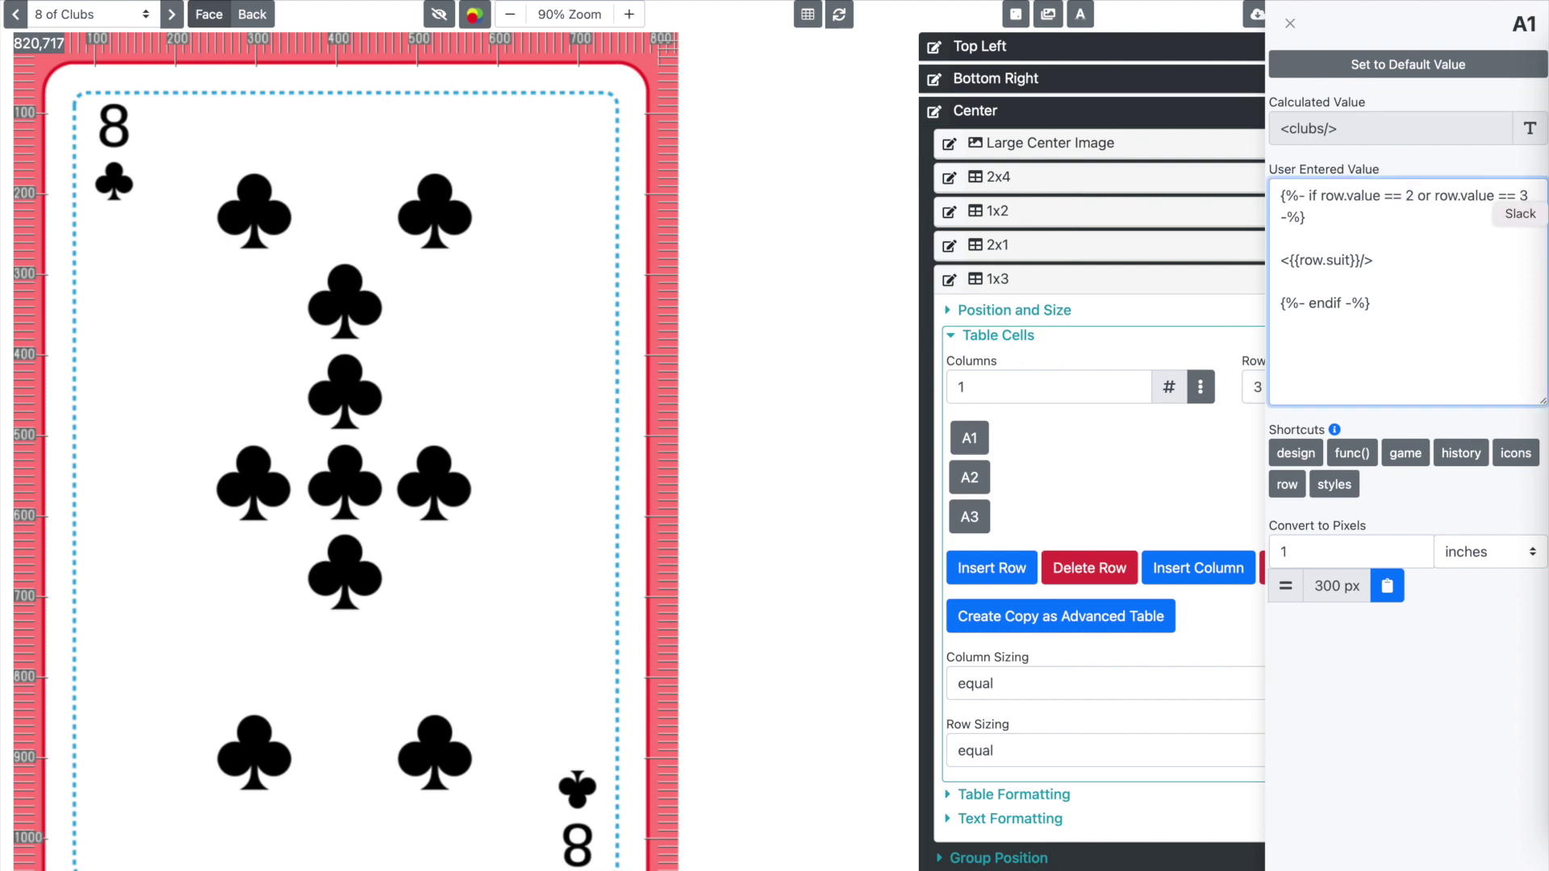
{"action": "type", "text": " or row.value == 10"}
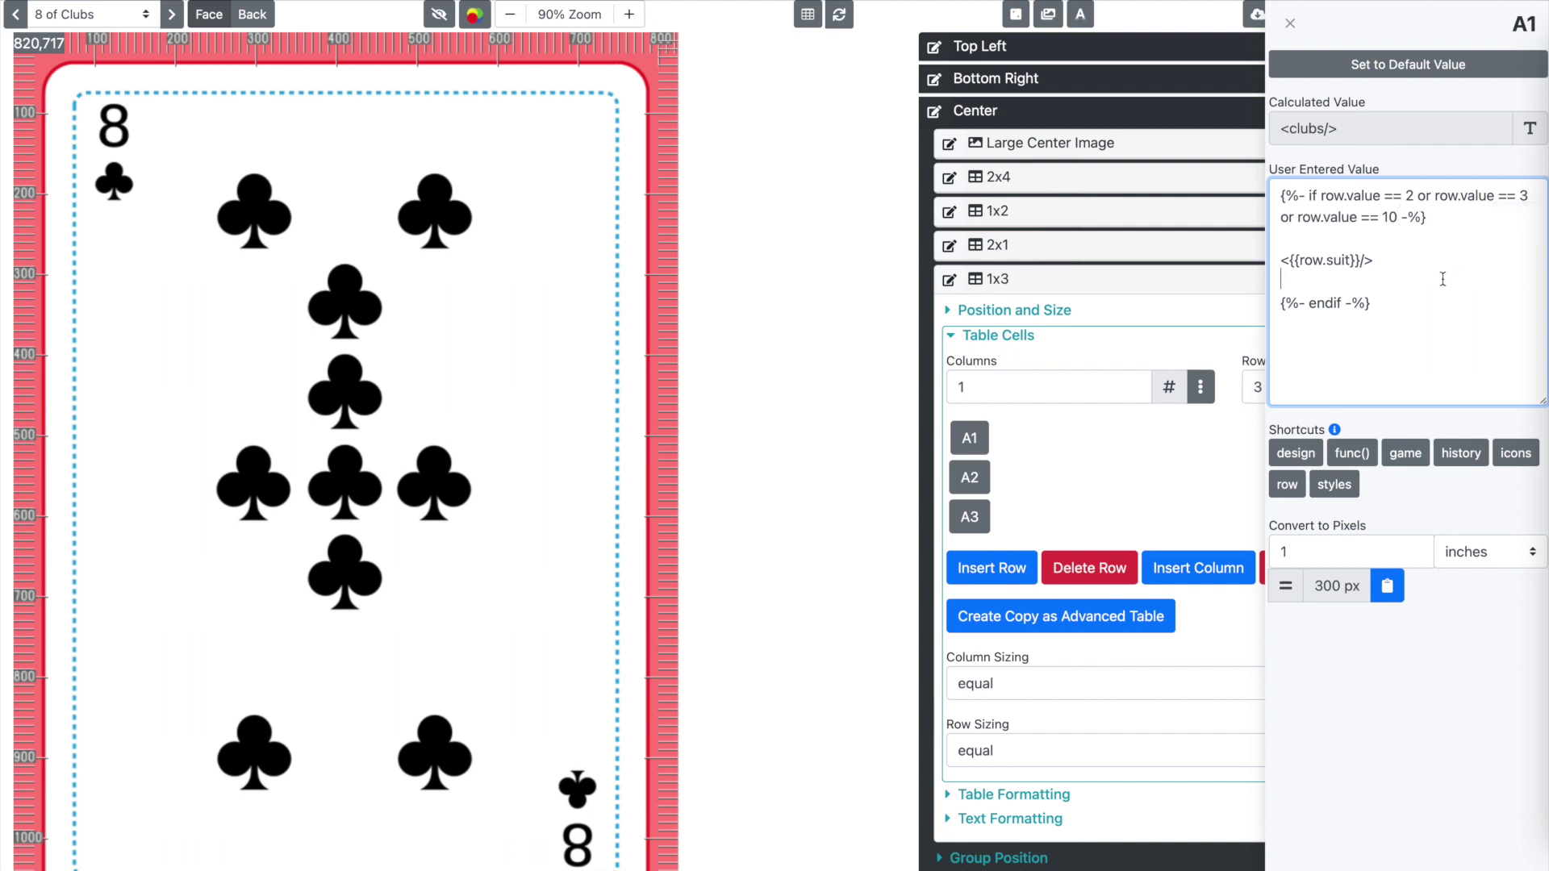
{"action": "key", "text": "ctrl+a"}
{"action": "key", "text": "ctrl+c"}
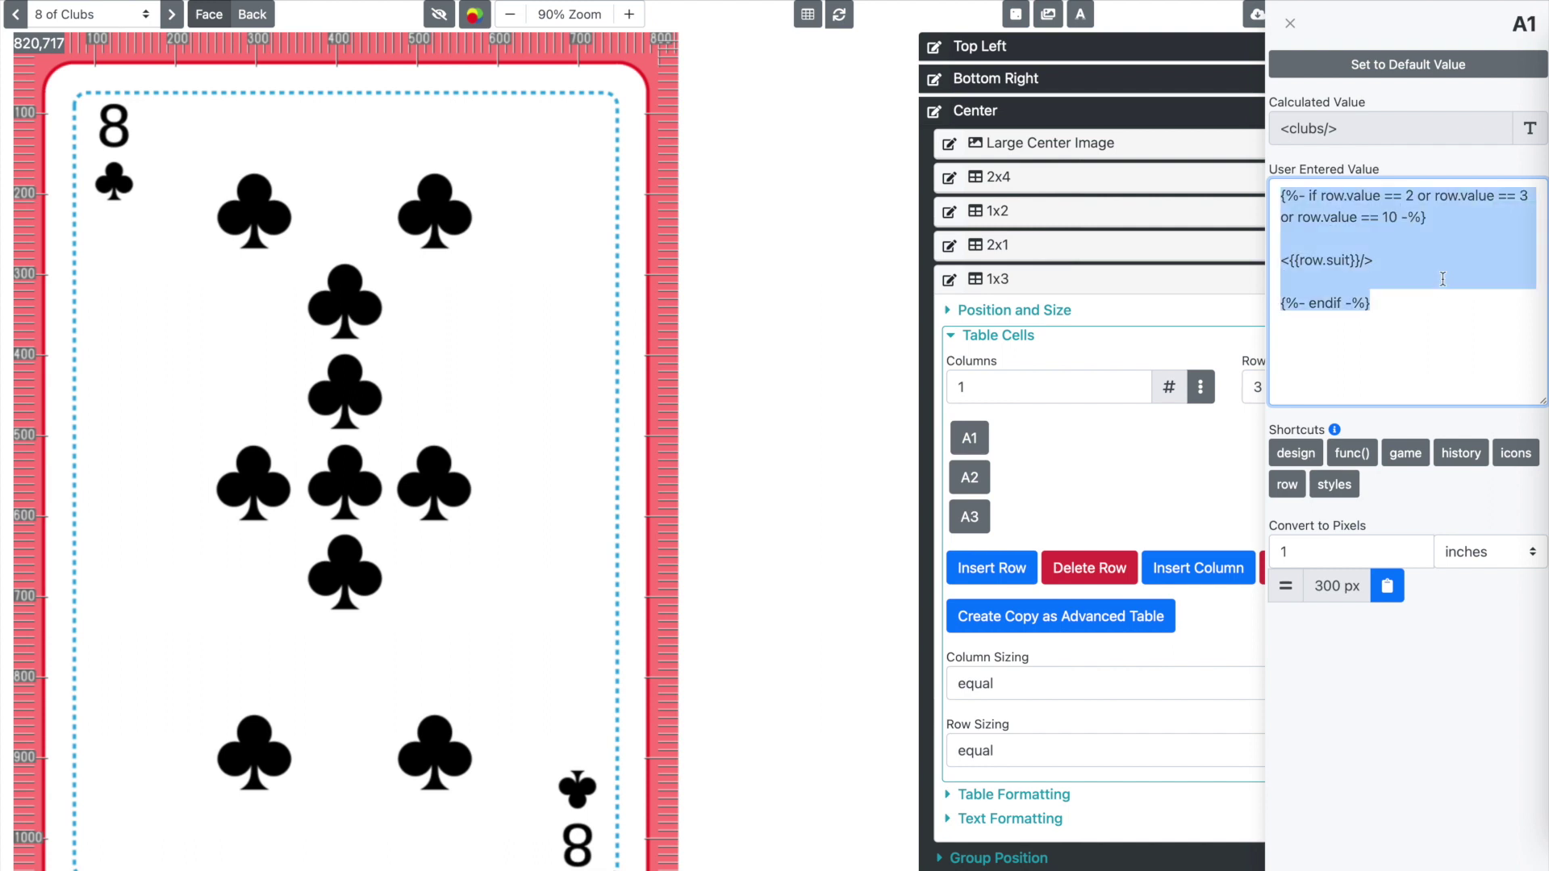
{"action": "left_click", "coordinate": [1393, 164]}
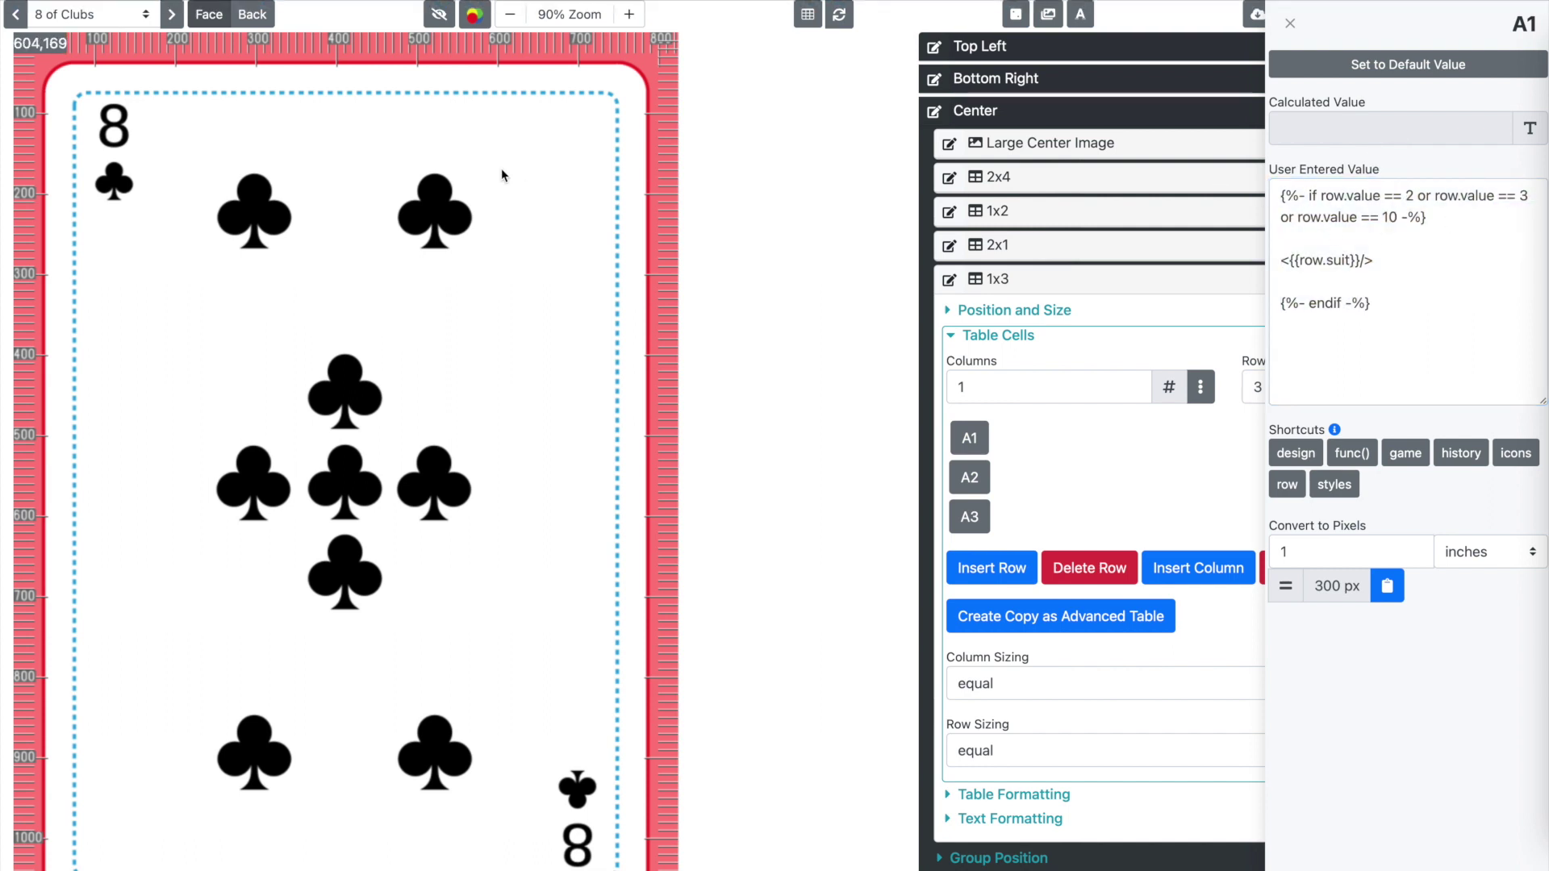
- Preview the 2 of Diamonds, 3 of Clubs and 10 of Spades to check the icon layout
{"action": "left_click", "coordinate": [85, 14]}
{"action": "scroll", "coordinate": [80, 32], "scroll_direction": "up", "scroll_amount": 5}
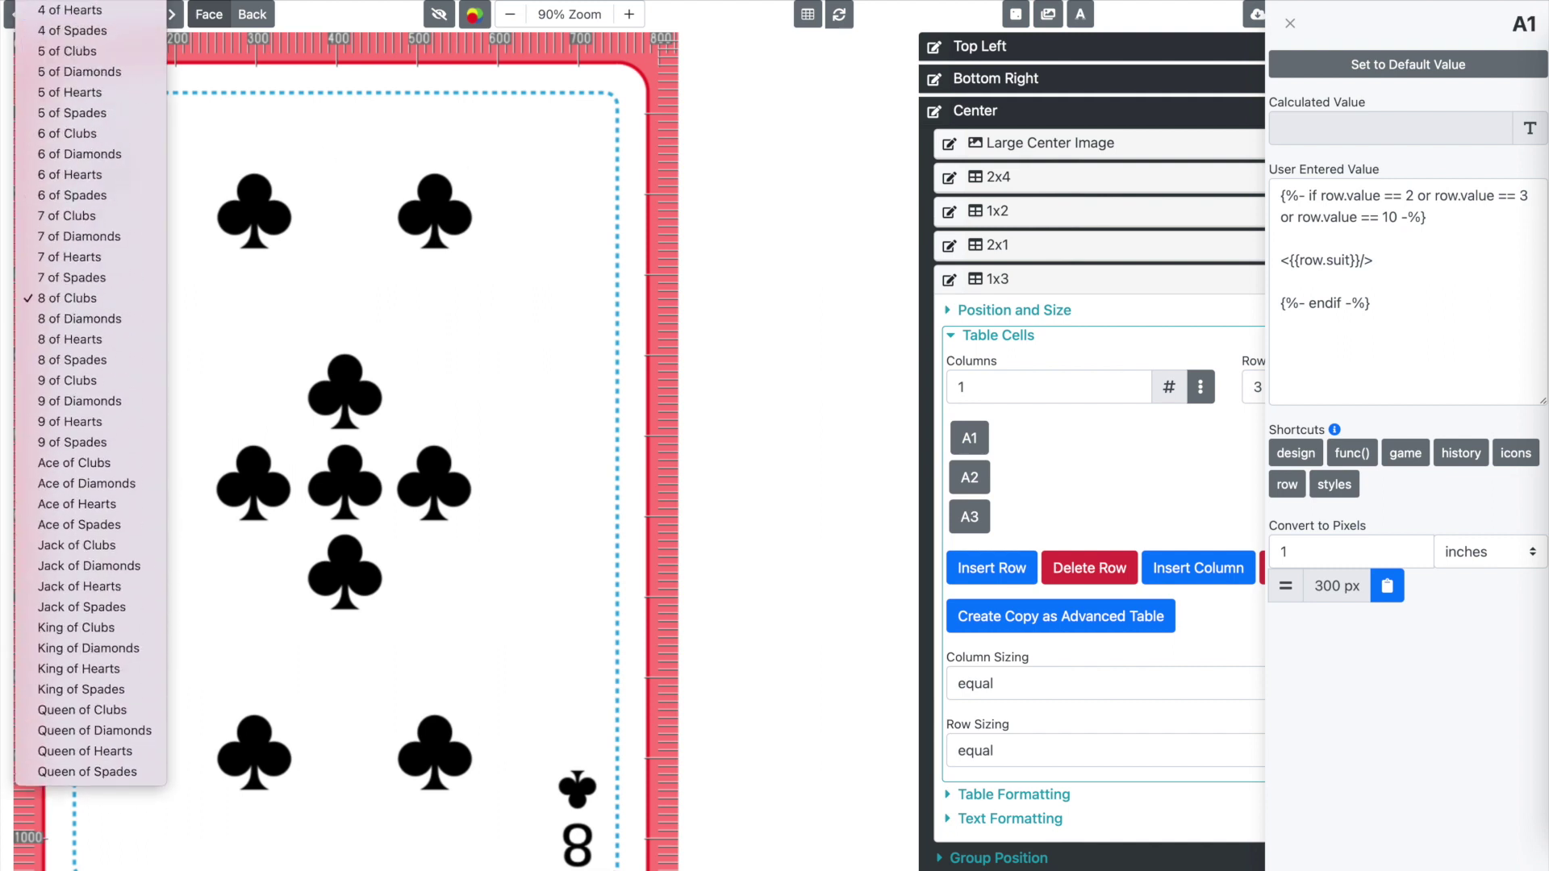
{"action": "scroll", "coordinate": [89, 49], "scroll_direction": "up", "scroll_amount": 1}
{"action": "left_click", "coordinate": [98, 56]}
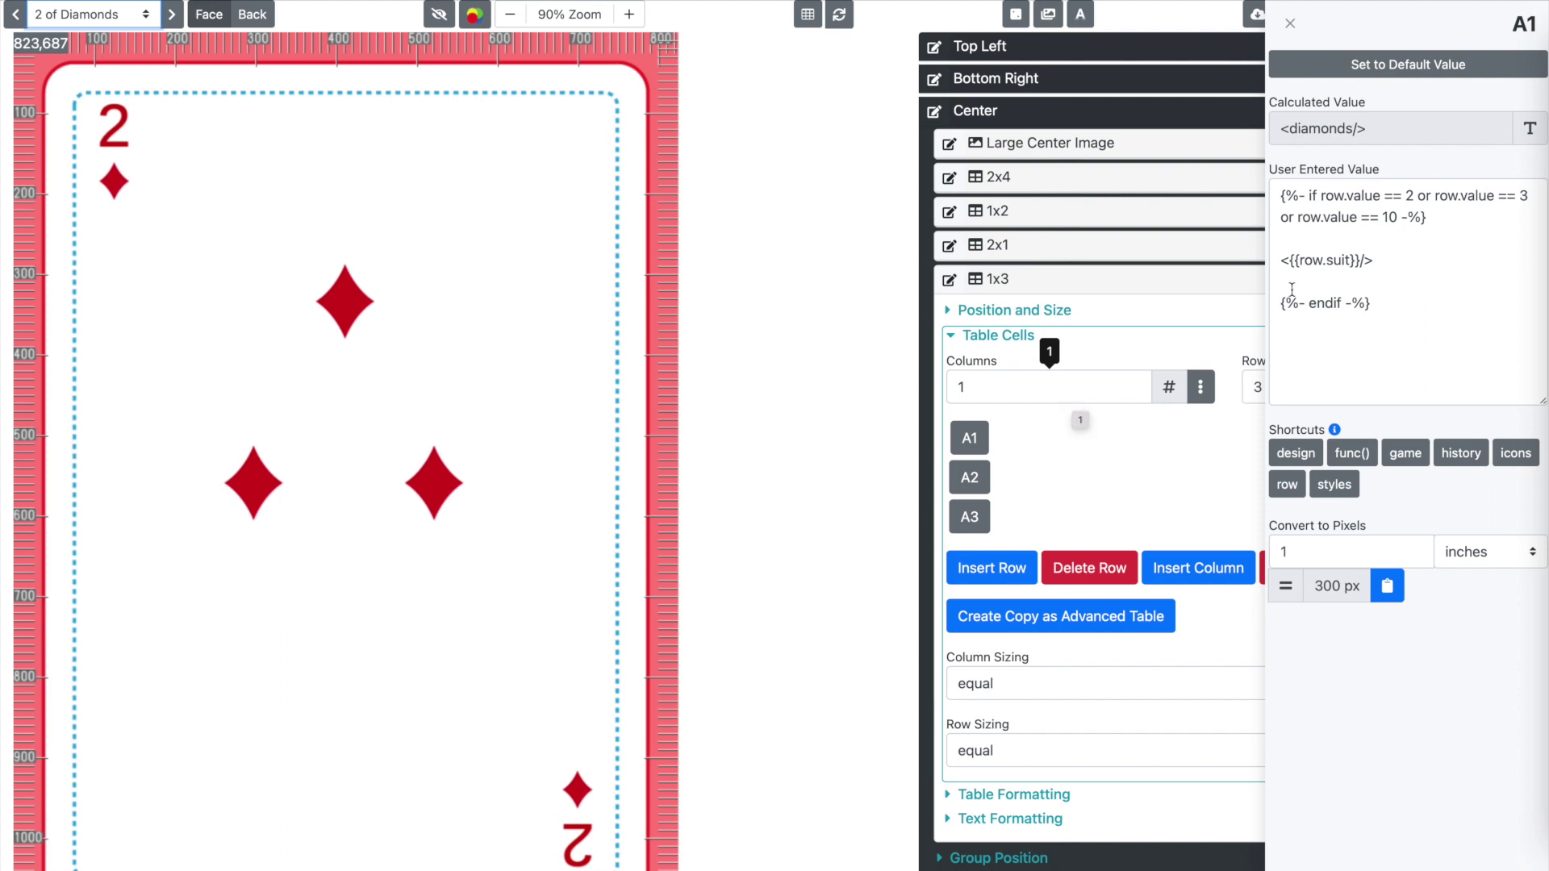
{"action": "left_click", "coordinate": [104, 15]}
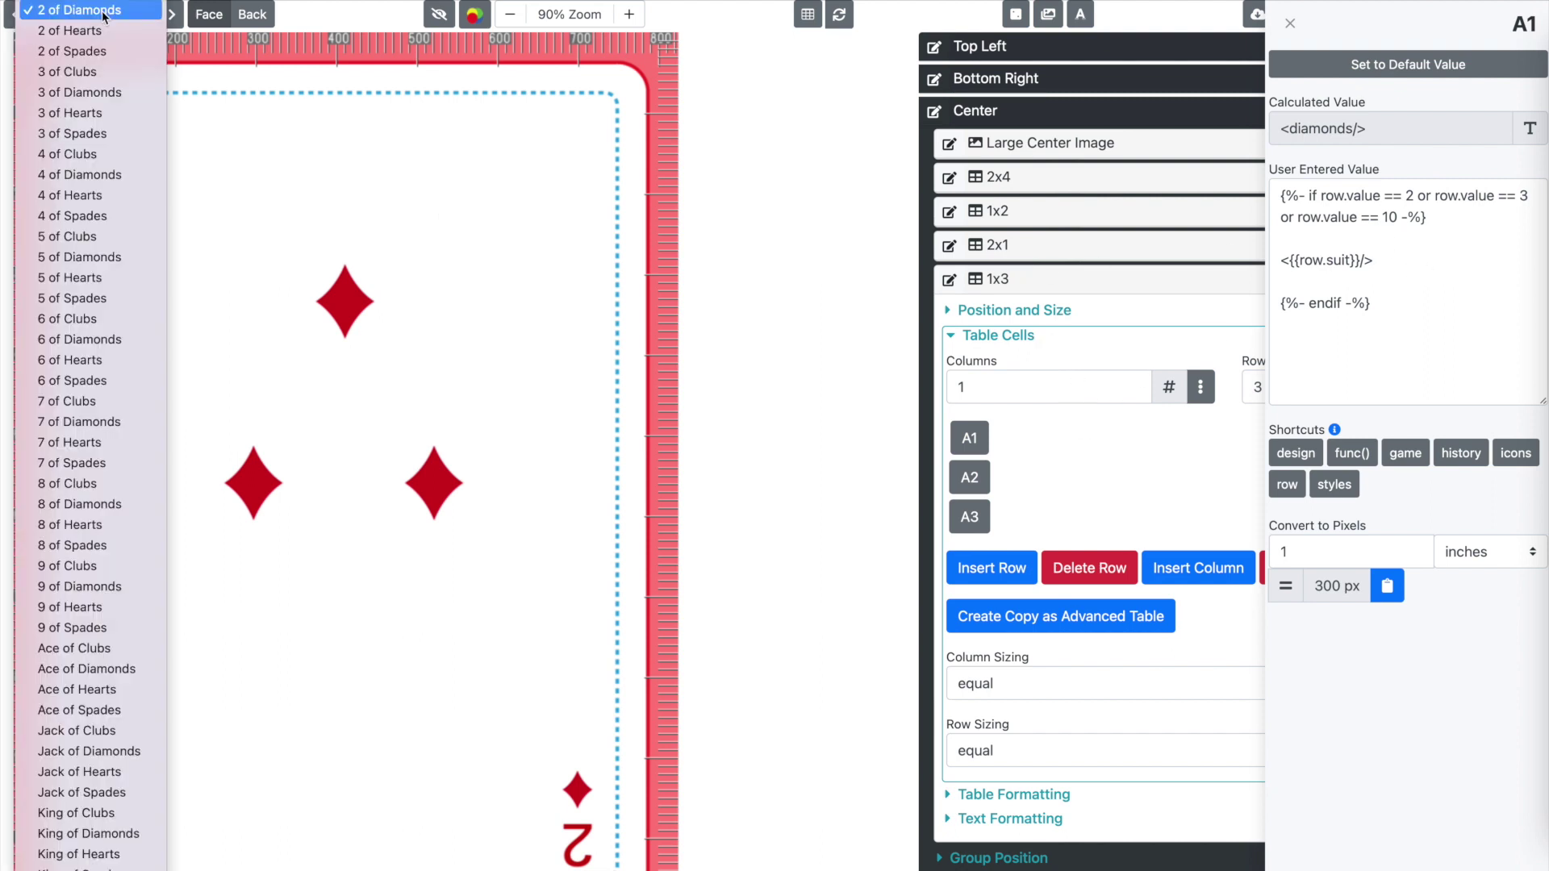
{"action": "left_click", "coordinate": [121, 72]}
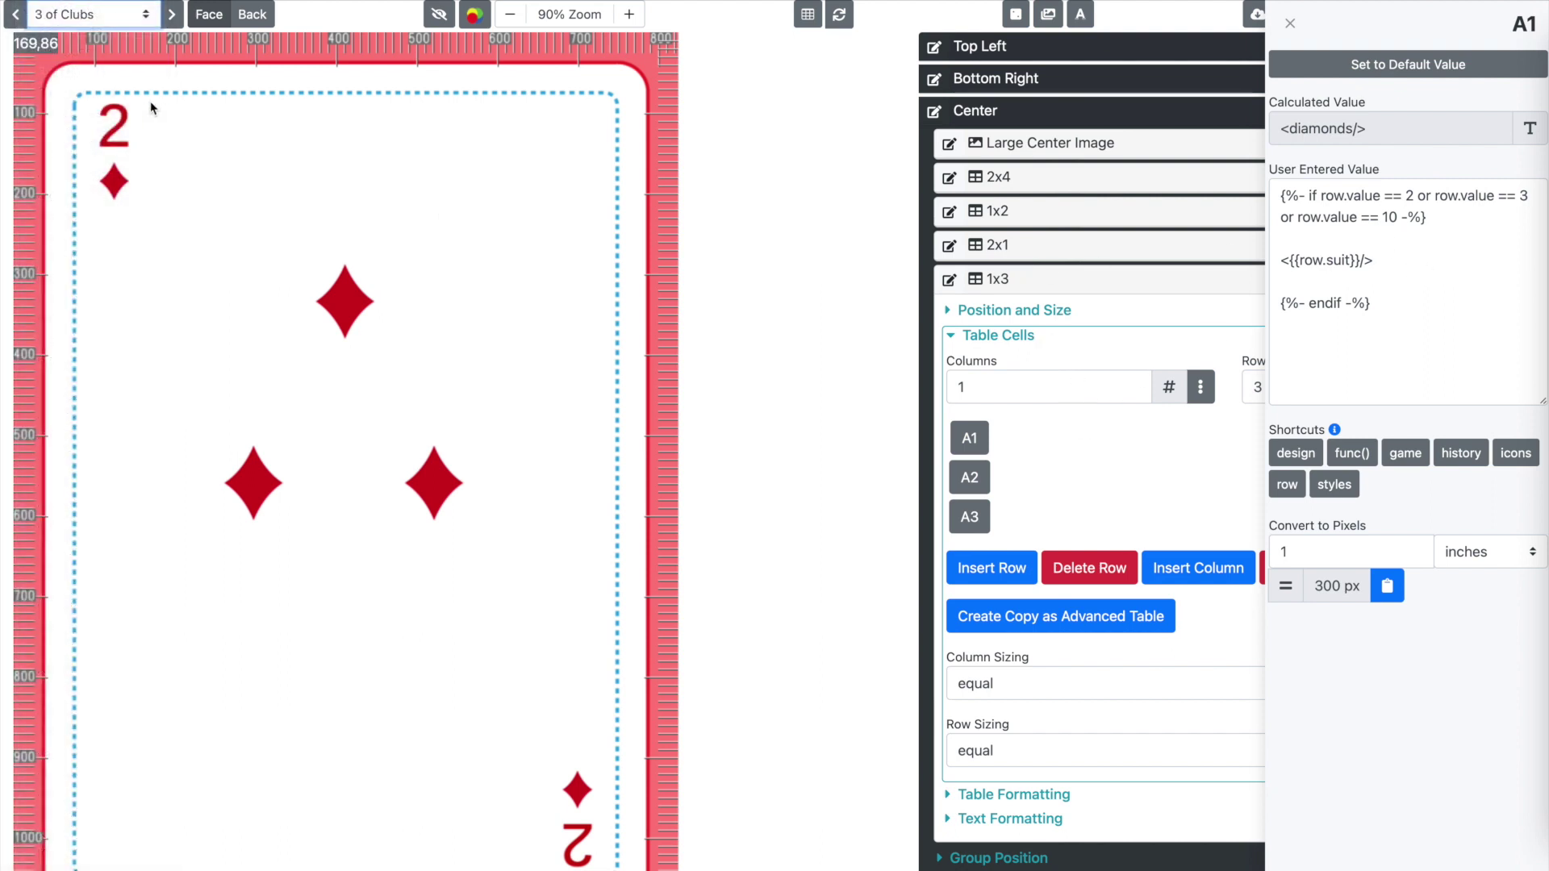
{"action": "left_click", "coordinate": [110, 21]}
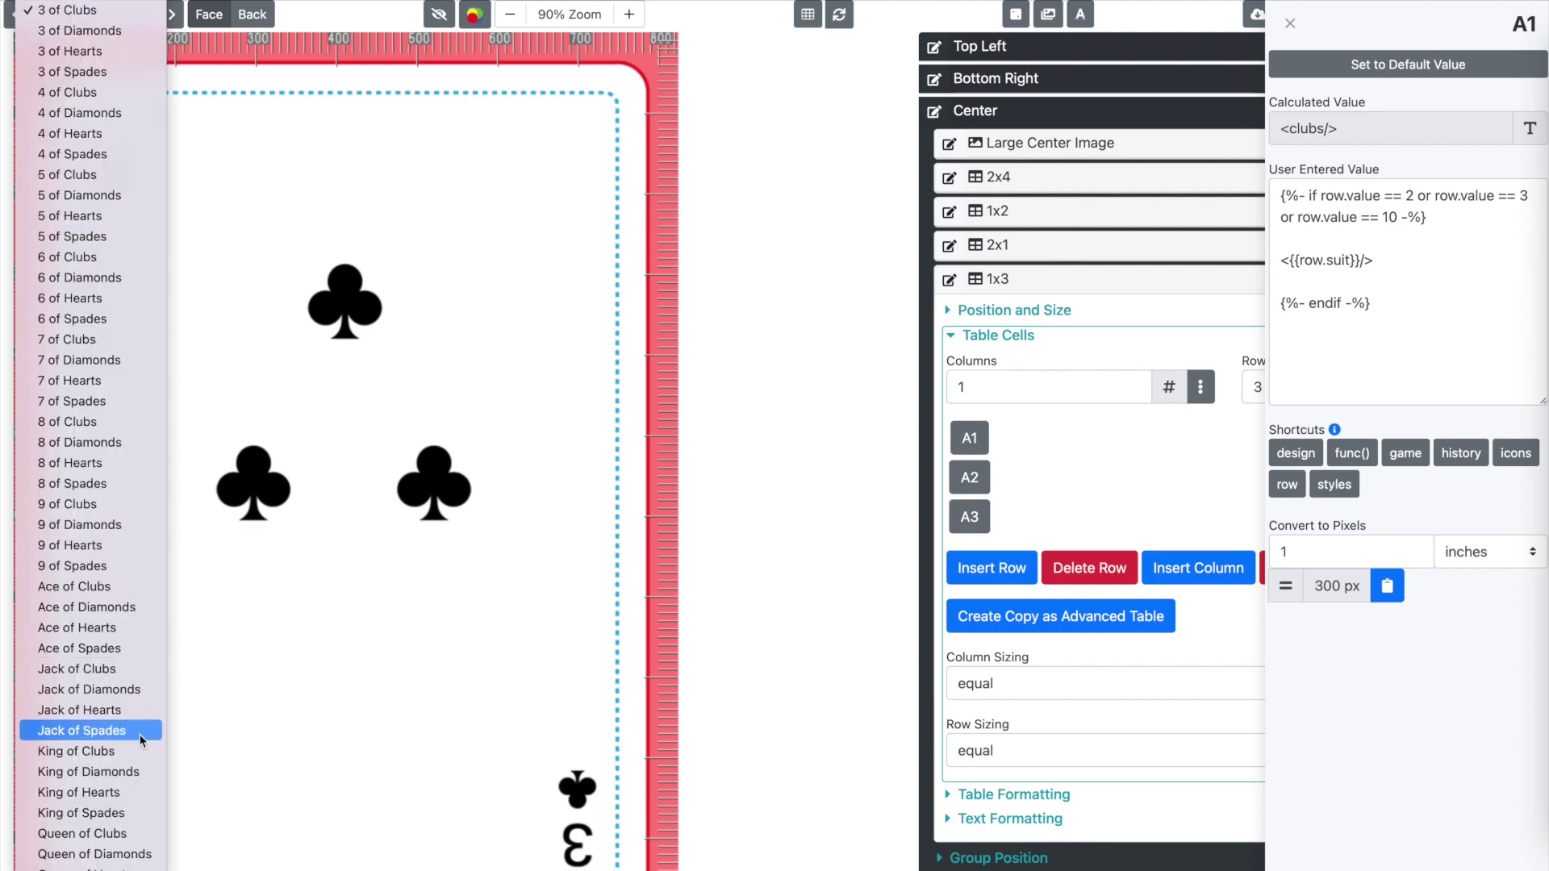
{"action": "scroll", "coordinate": [100, 363], "scroll_direction": "up", "scroll_amount": 3}
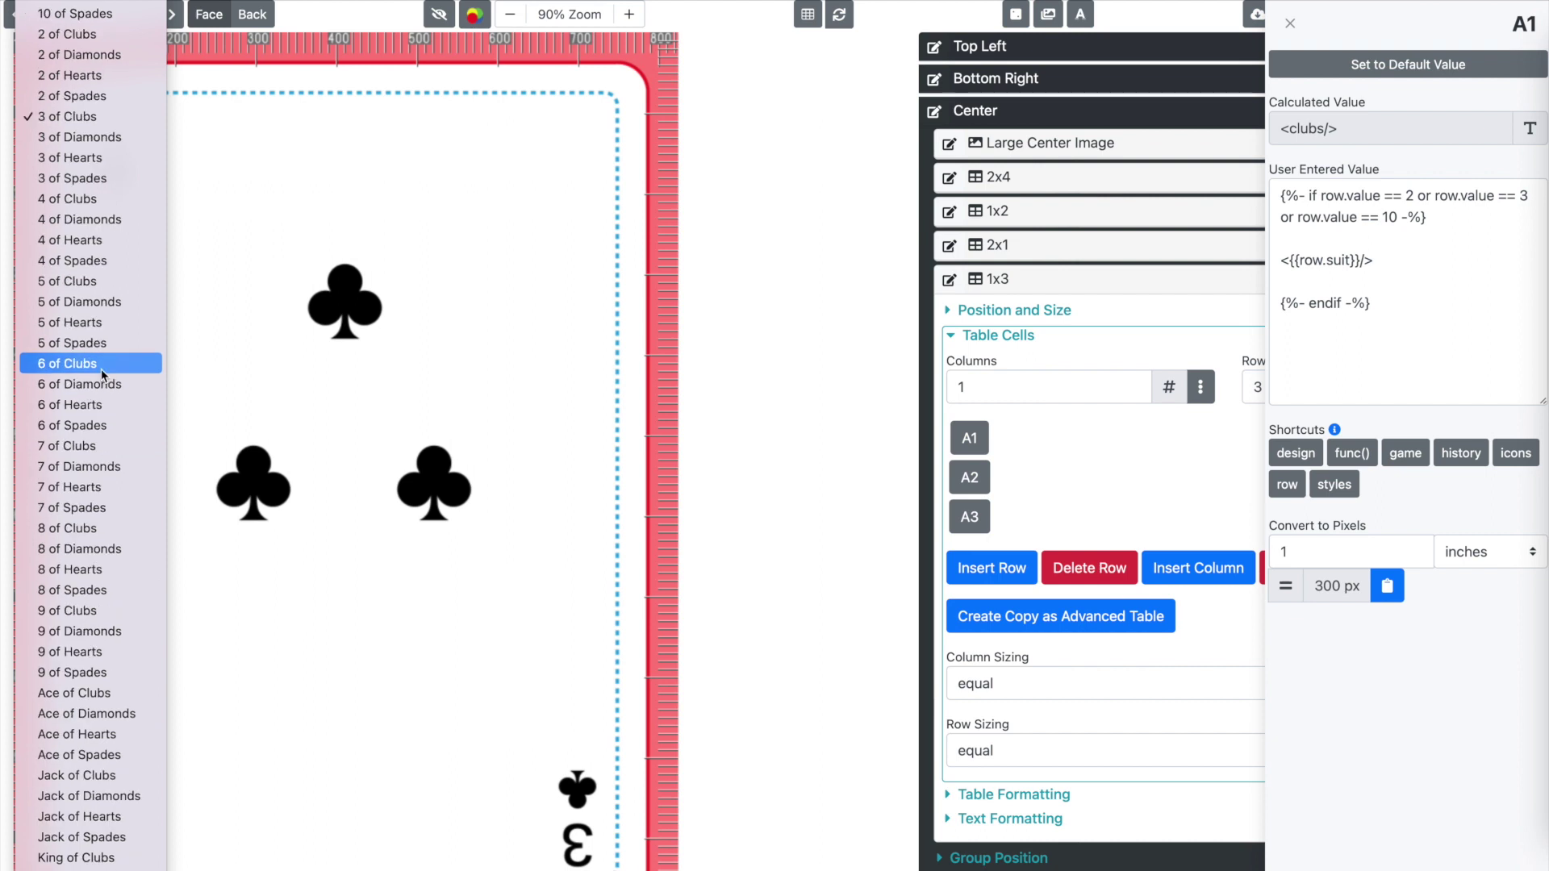
{"action": "left_click", "coordinate": [78, 15]}
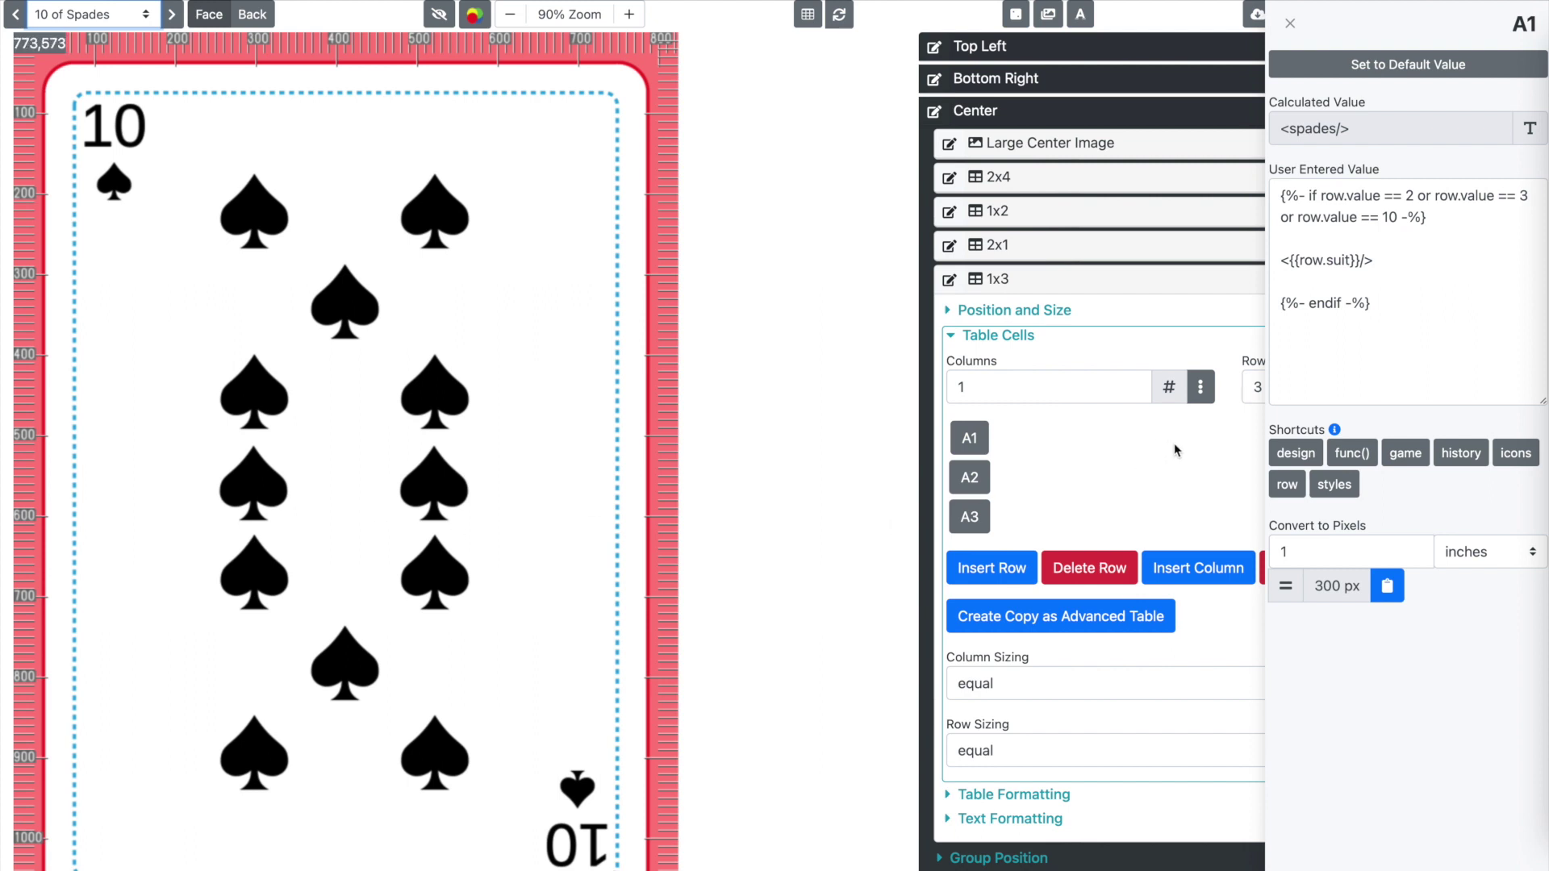
- Paste the copied expression into the 1x3 table's cell A2 and change its condition to row.value equal to 1, 3, 5 or 9
{"action": "left_click", "coordinate": [972, 480]}
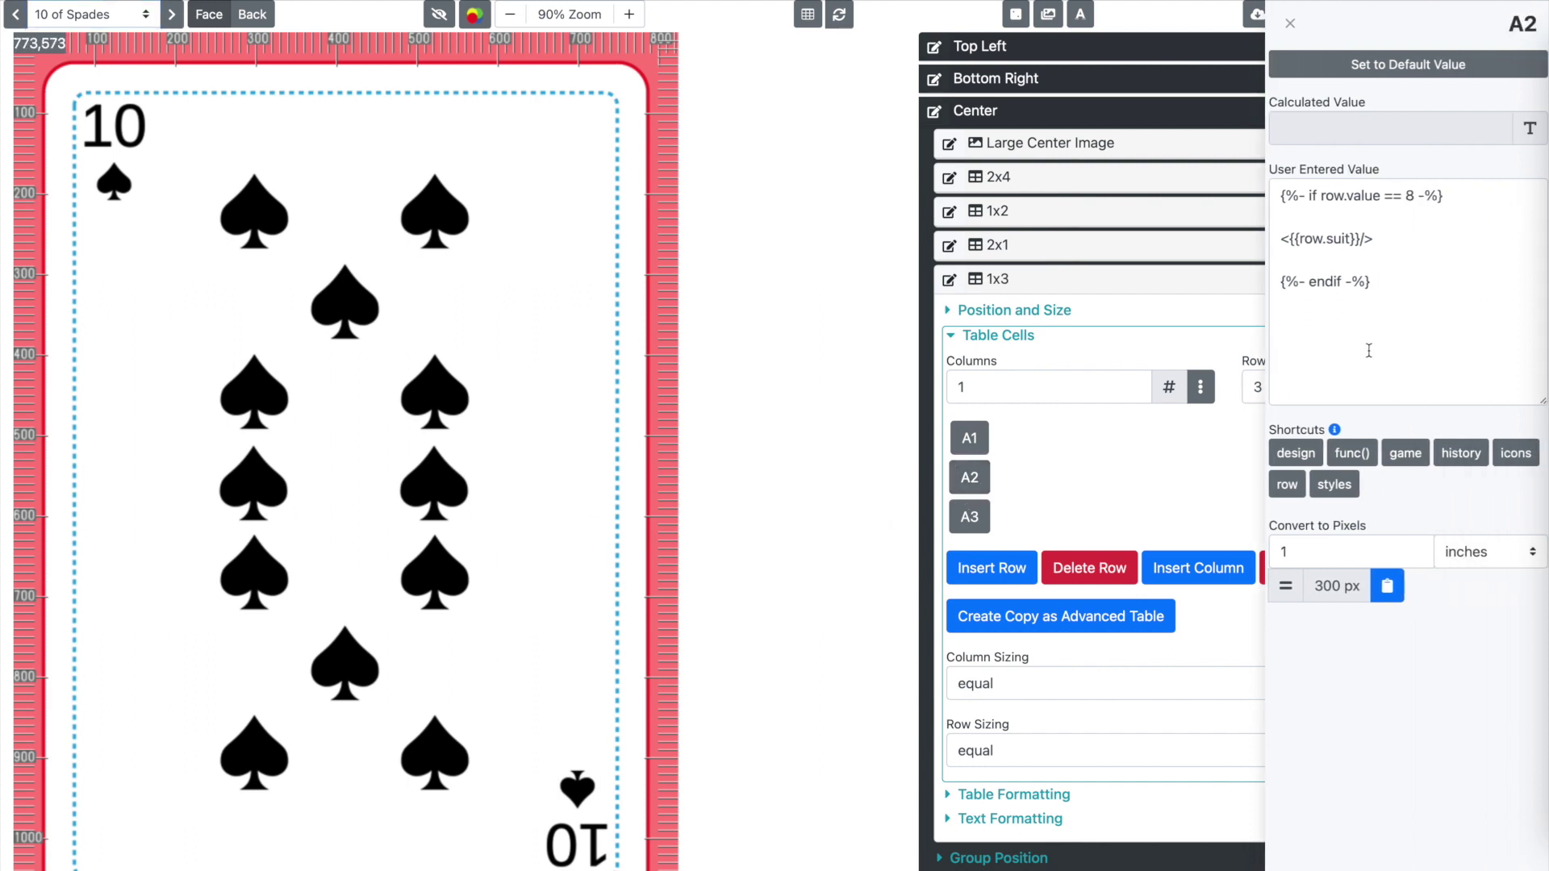
{"action": "left_click", "coordinate": [1394, 315]}
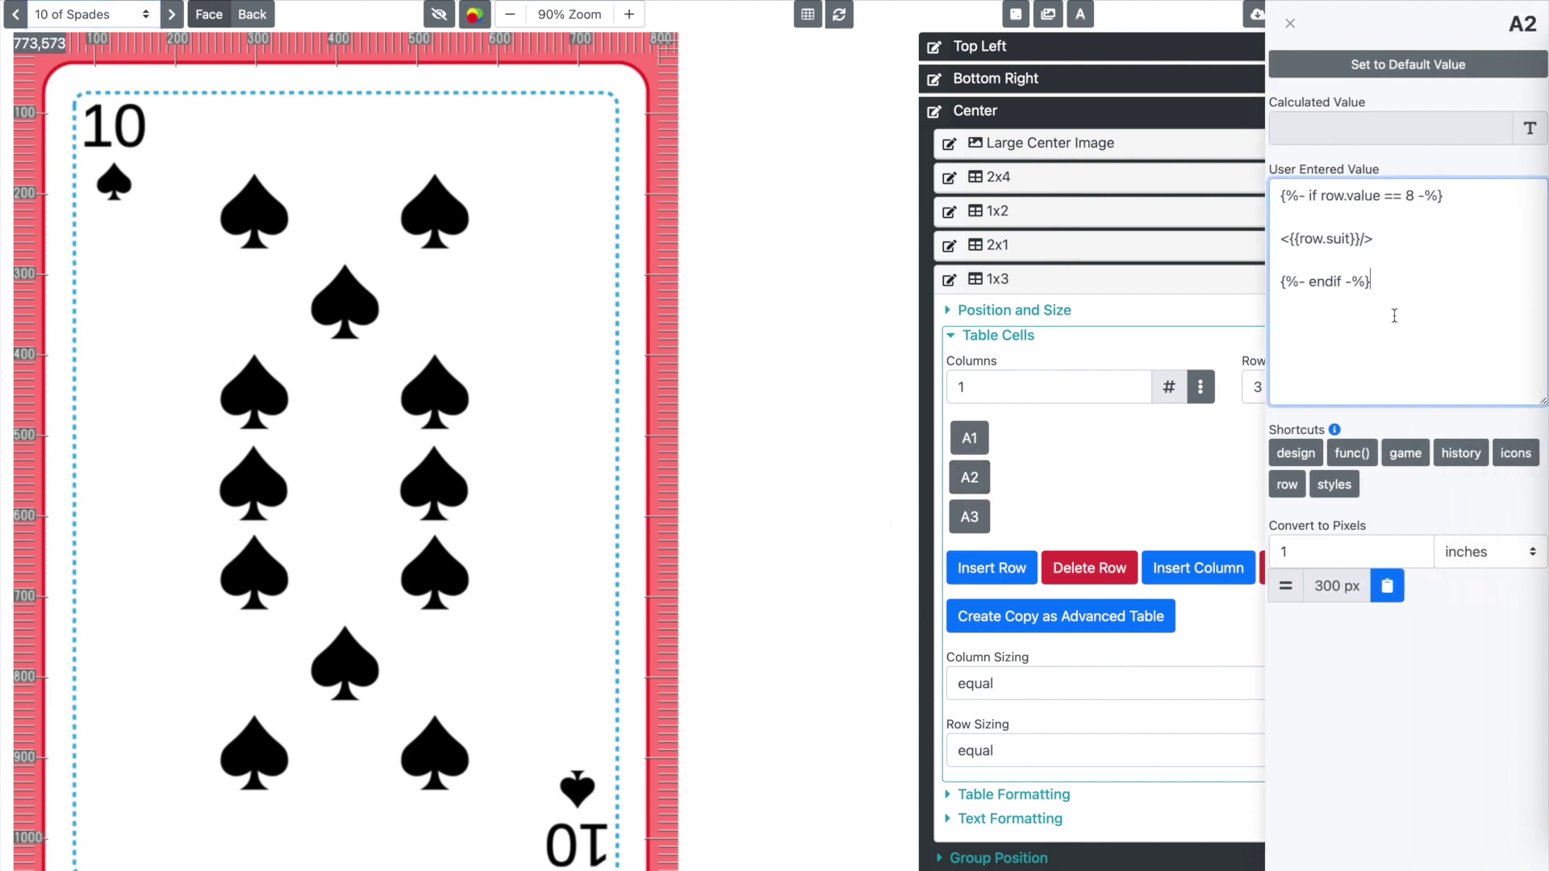
{"action": "key", "text": "ctrl+a"}
{"action": "key", "text": "ctrl+v"}
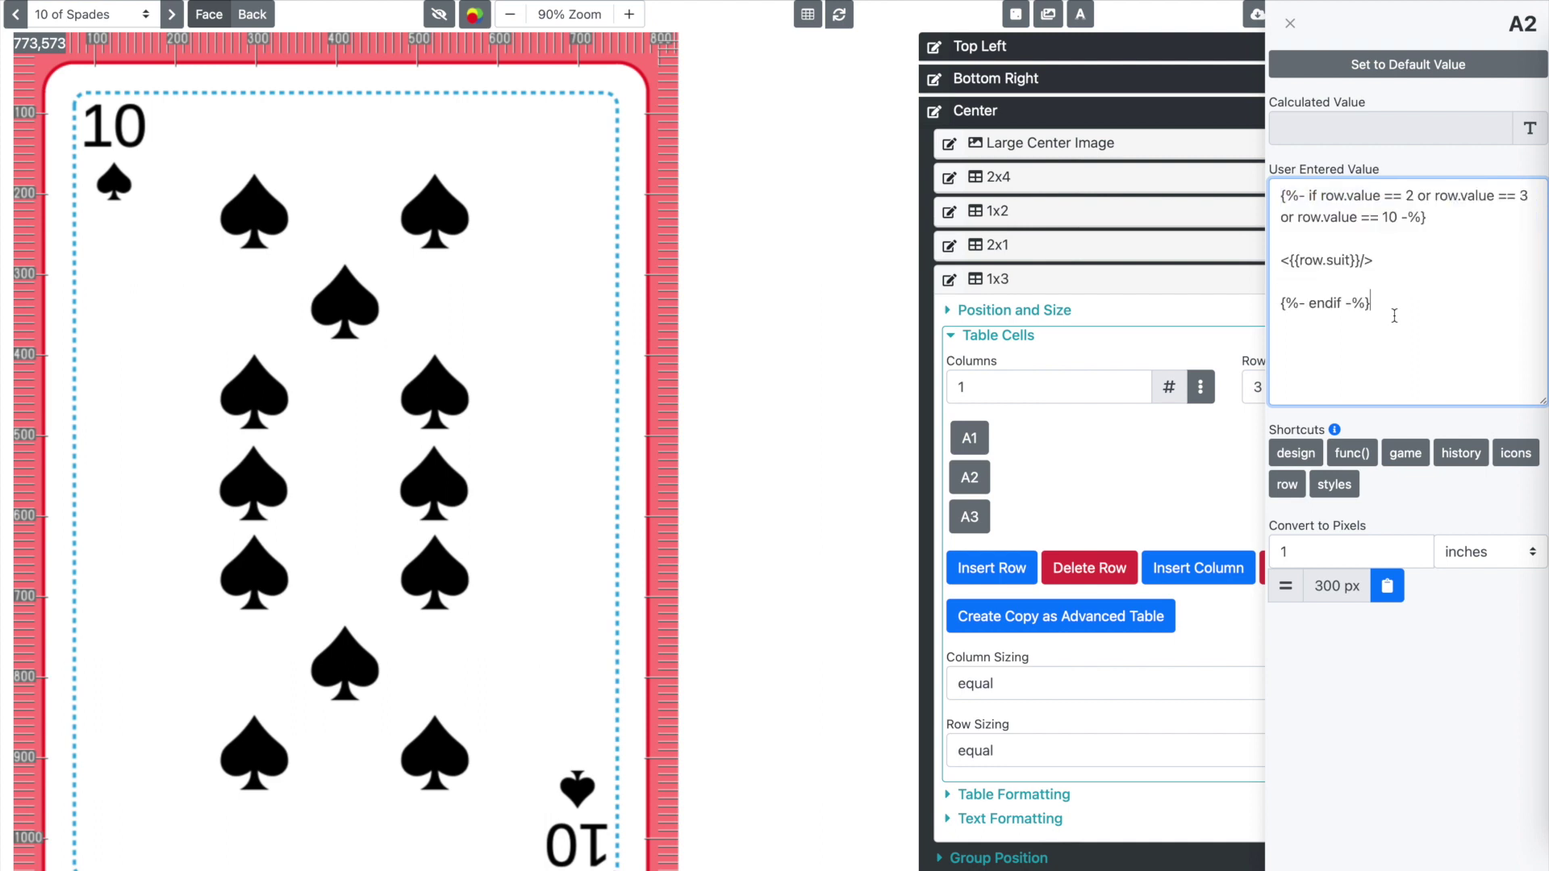
{"action": "double_click", "coordinate": [1407, 195]}
{"action": "type", "text": "1"}
{"action": "double_click", "coordinate": [1389, 216]}
{"action": "type", "text": "5 or row.value == 9"}
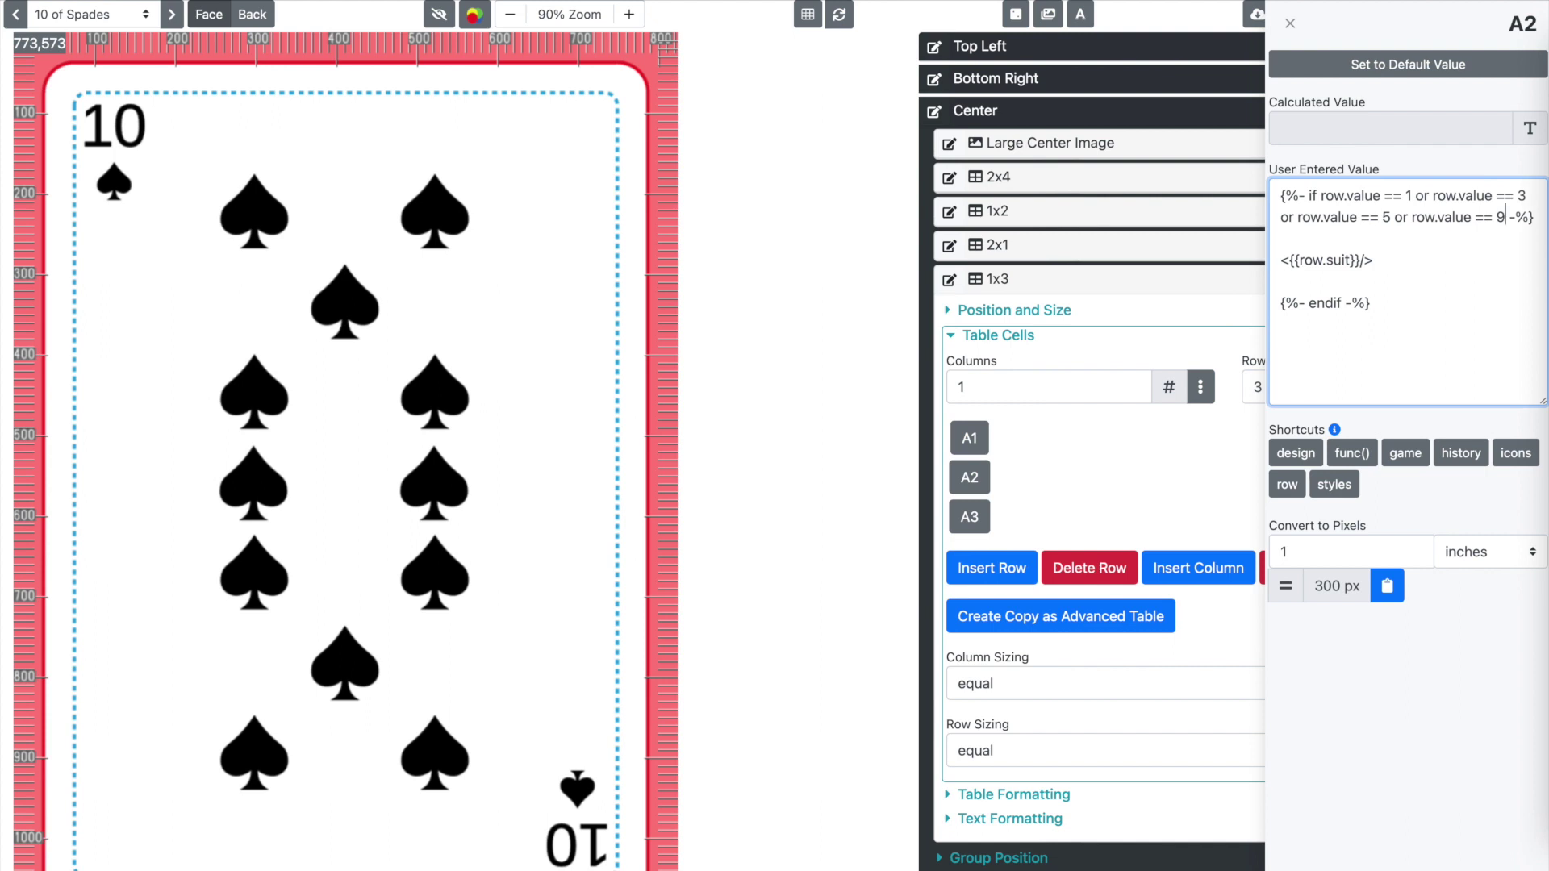
{"action": "left_click", "coordinate": [1369, 169]}
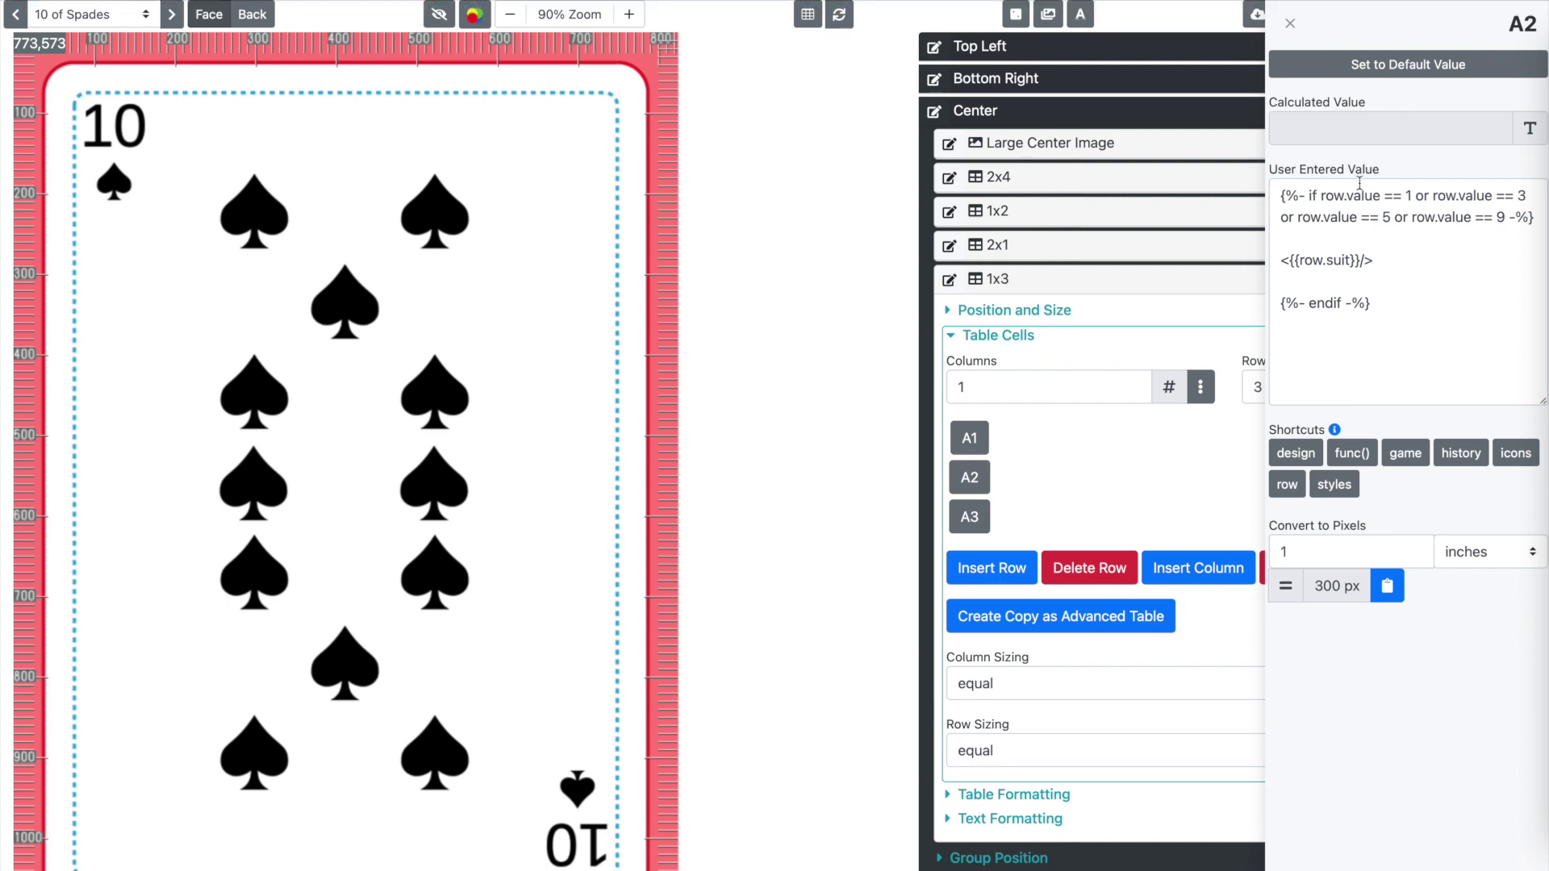
- Replace cell A3's condition in the 1x3 table with a copy of cell A1's
{"action": "left_click", "coordinate": [969, 438]}
{"action": "left_click", "coordinate": [1375, 361]}
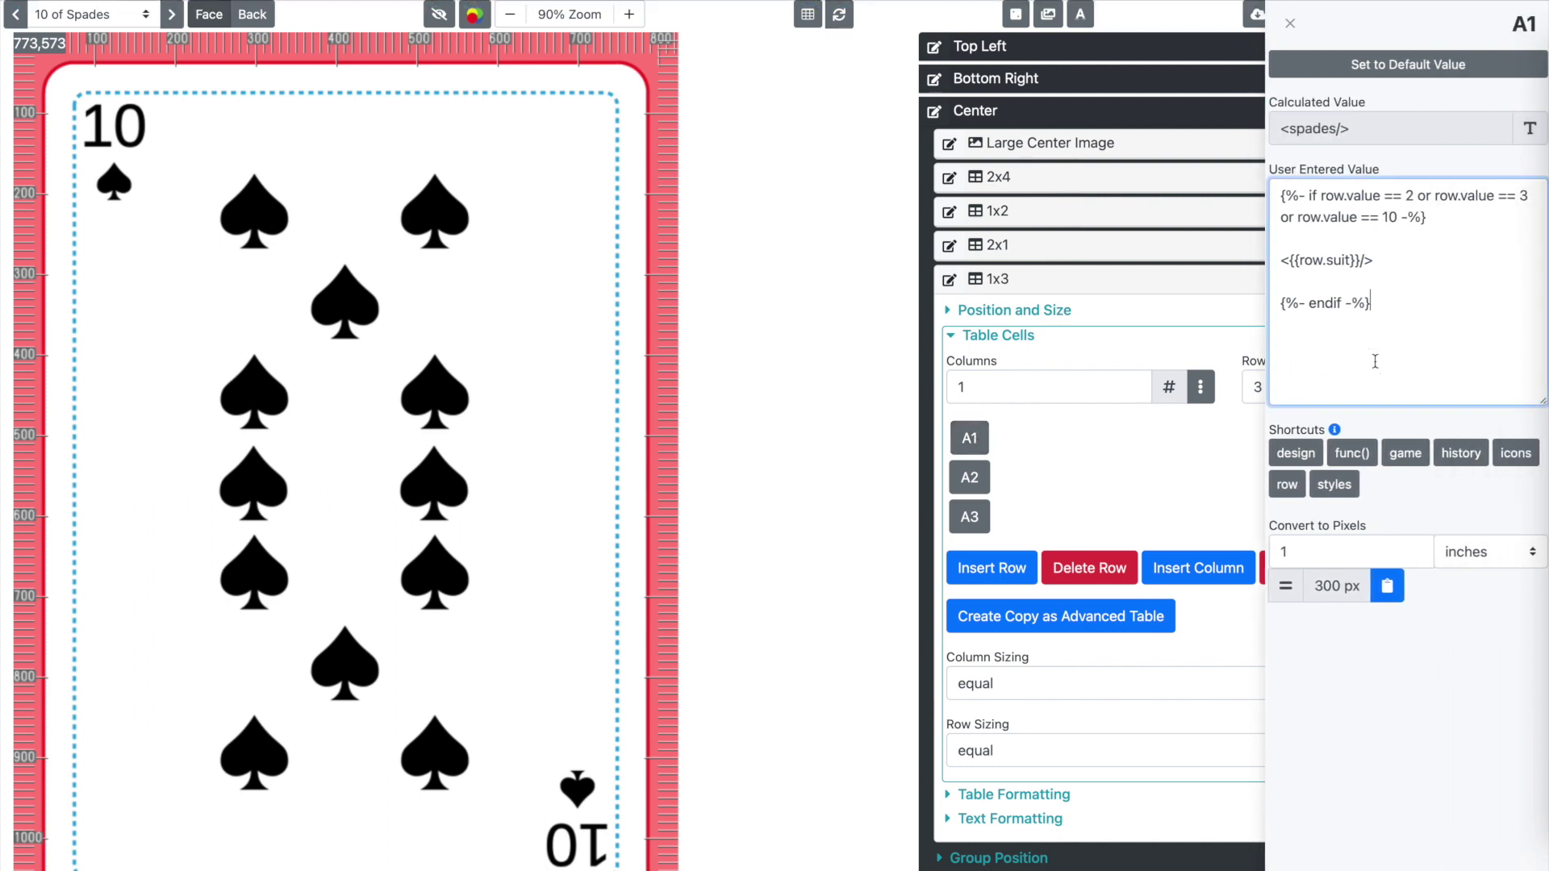
{"action": "key", "text": "ctrl+a"}
{"action": "left_click", "coordinate": [969, 517]}
{"action": "left_click", "coordinate": [1334, 362]}
{"action": "key", "text": "ctrl+a"}
{"action": "left_click", "coordinate": [1333, 362]}
{"action": "left_click", "coordinate": [1369, 171]}
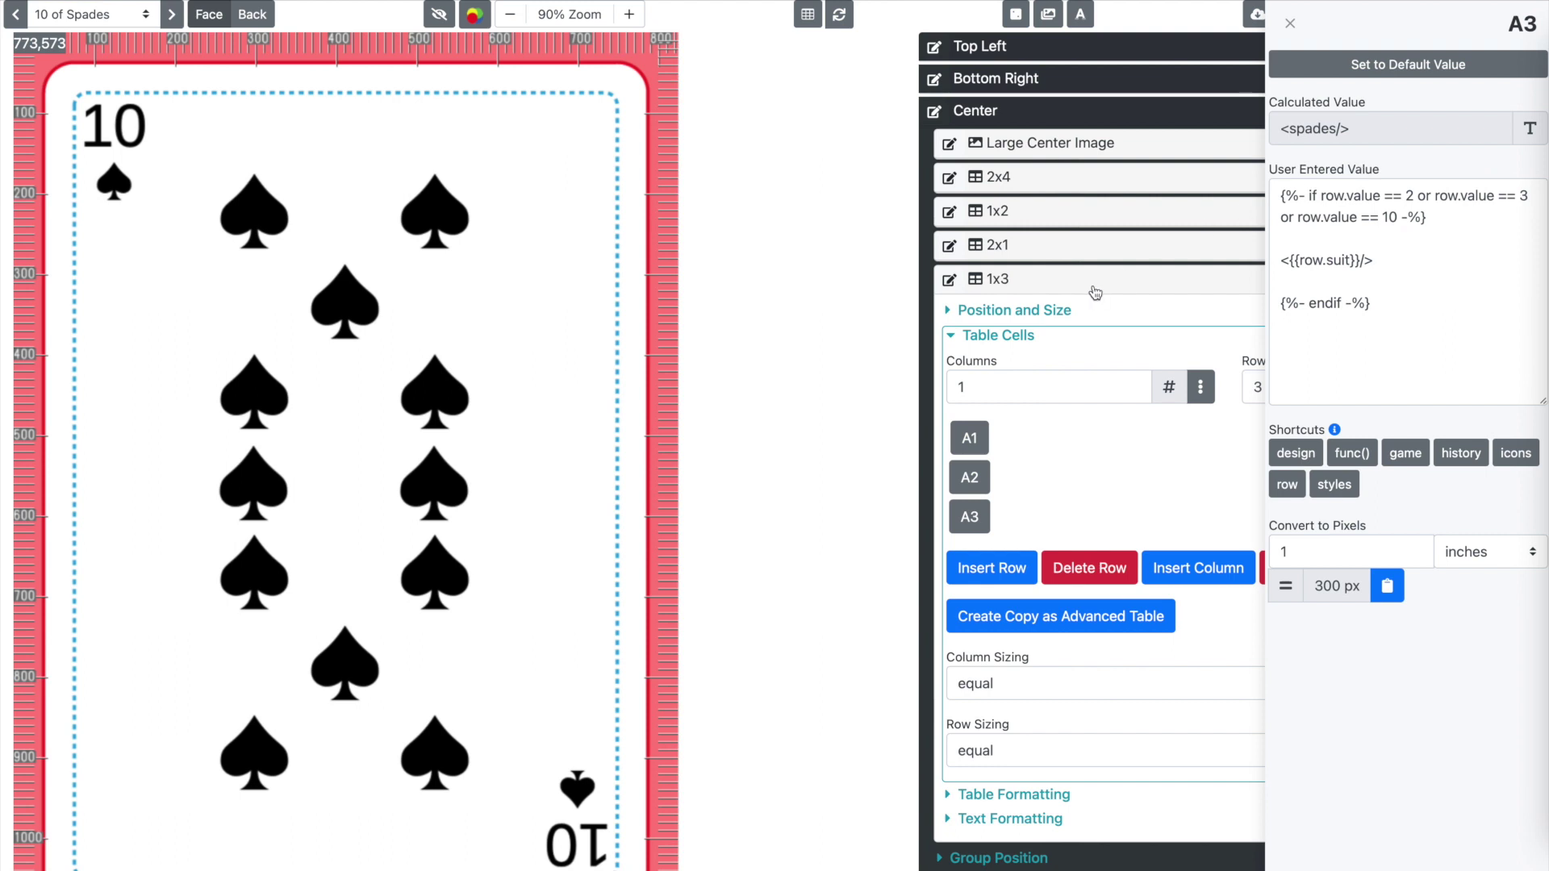
- Hide and show the 2x1 table layer to check which icons it adds to the 10 of Spades
{"action": "left_click", "coordinate": [1019, 337]}
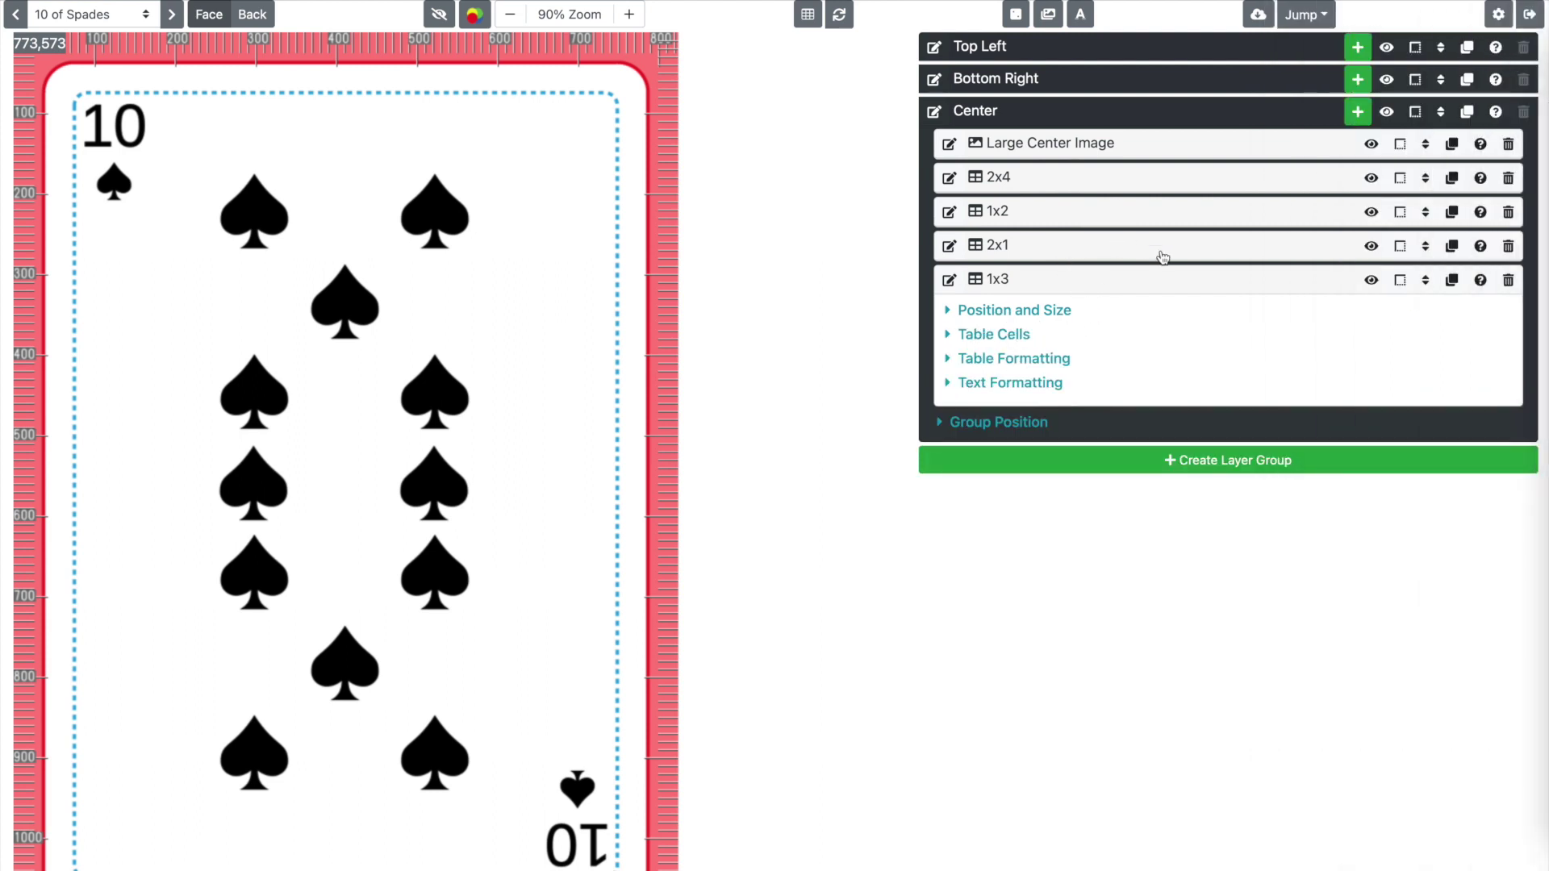
{"action": "left_click", "coordinate": [1371, 246]}
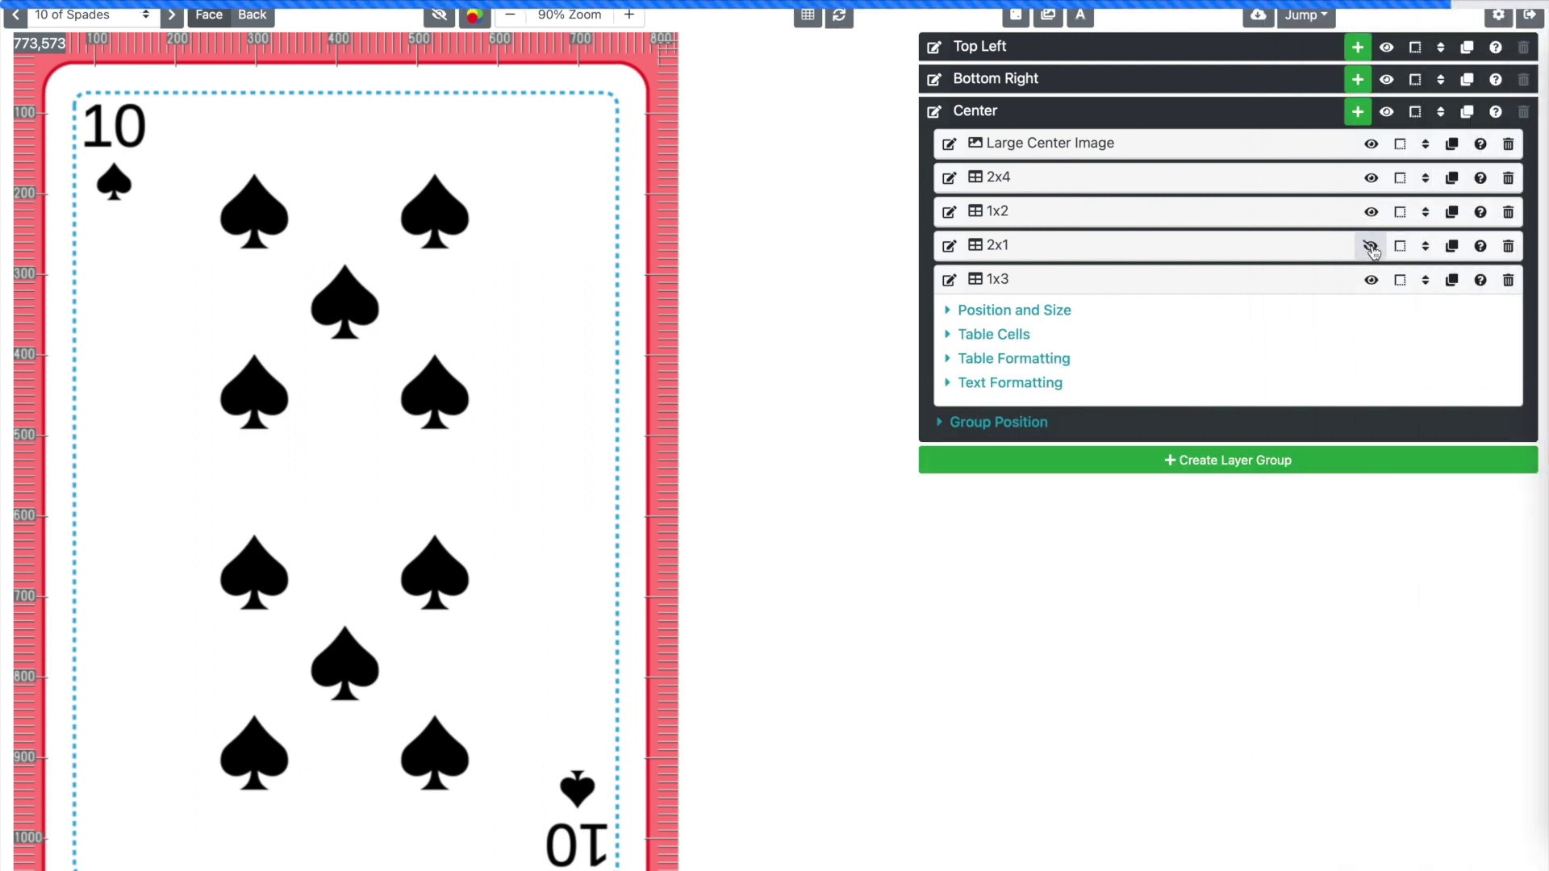
{"action": "left_click", "coordinate": [1372, 247]}
{"action": "left_click", "coordinate": [1372, 247]}
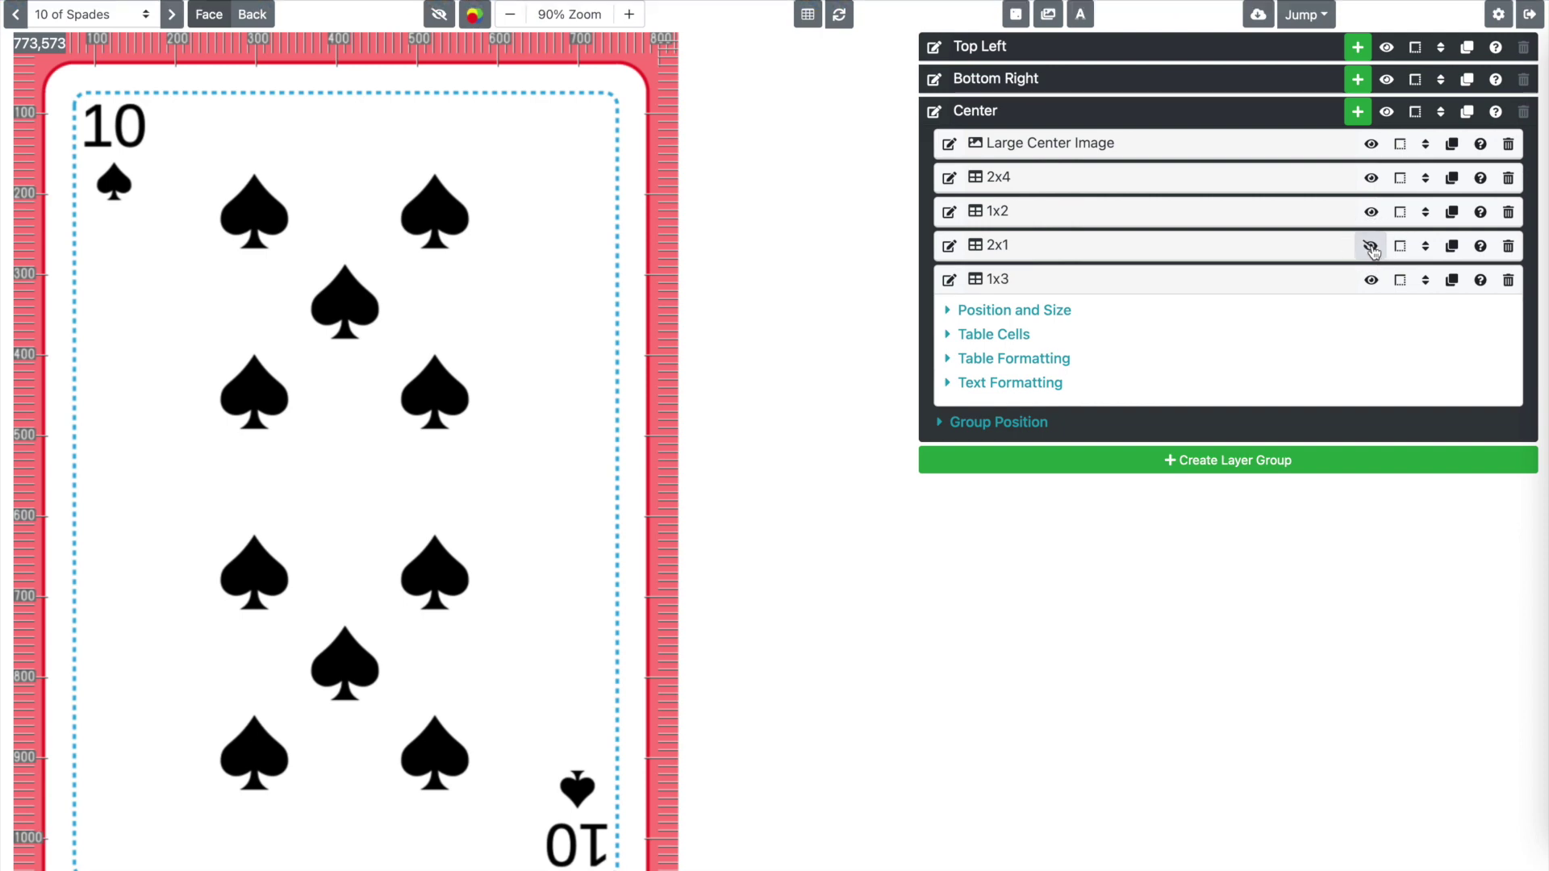
{"action": "left_click", "coordinate": [1371, 247]}
- Change cell A1's condition in the 2x1 table to row.value >= 6 and row.value <= 8
{"action": "left_click", "coordinate": [1257, 251]}
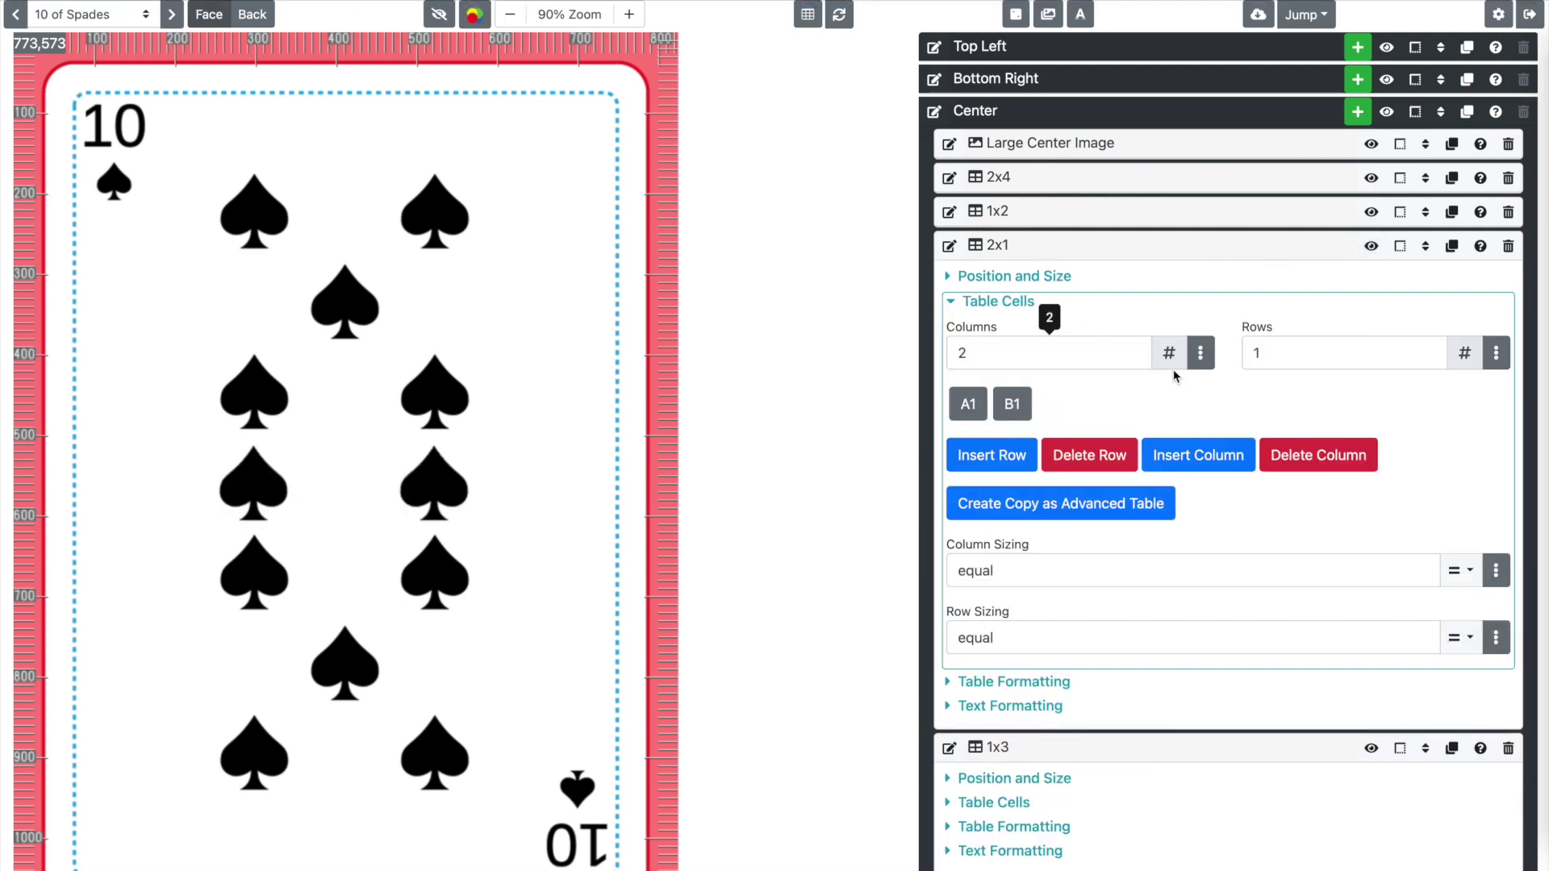
{"action": "left_click", "coordinate": [967, 405]}
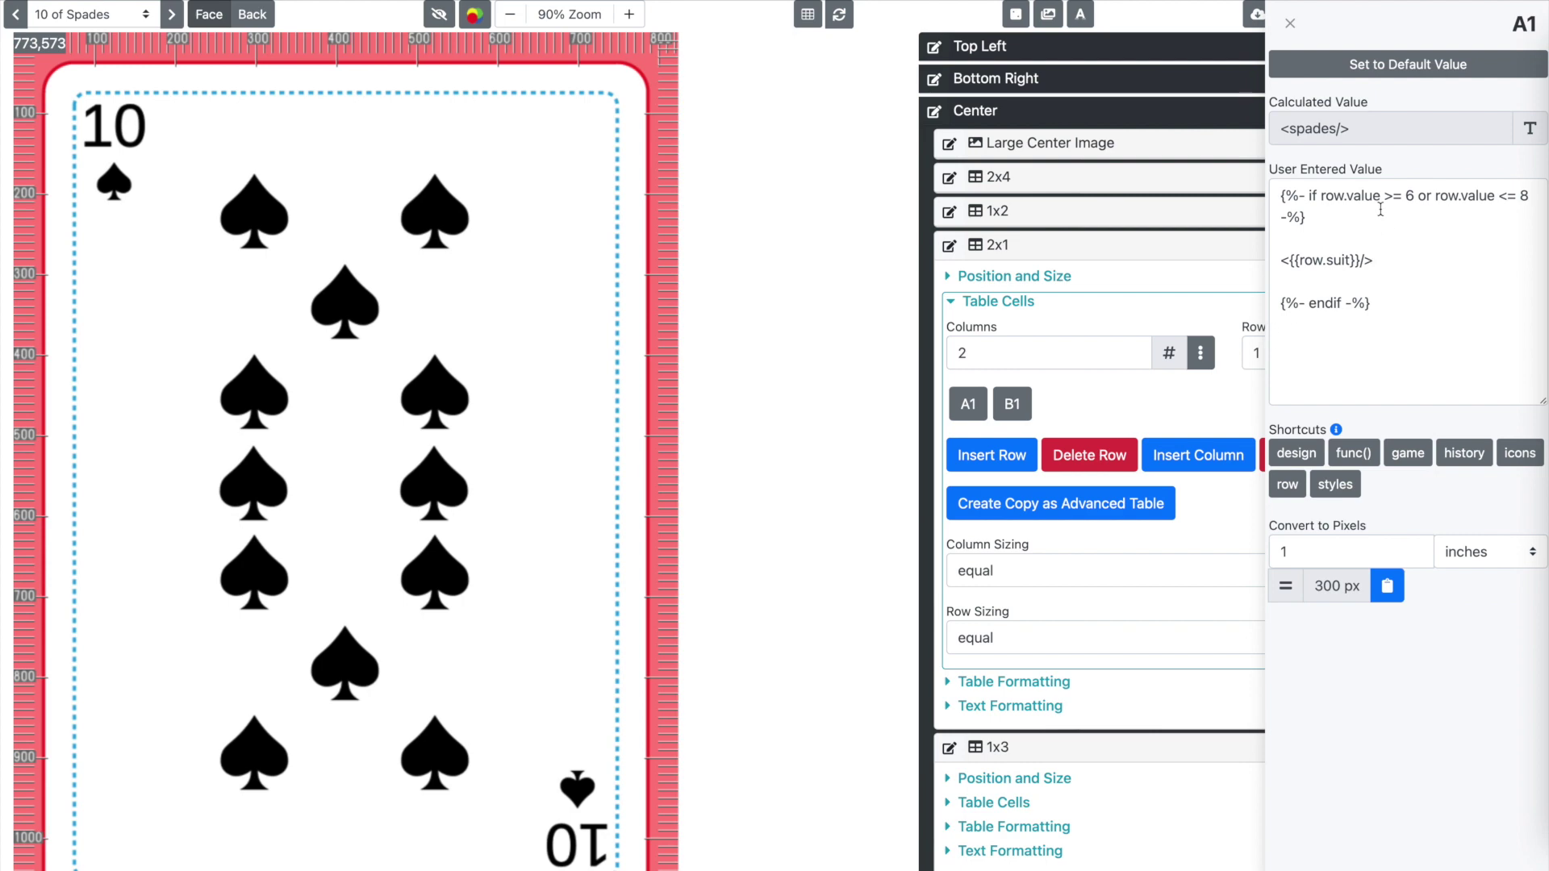
{"action": "left_click", "coordinate": [1432, 198]}
{"action": "key", "text": "BackSpace"}
{"action": "key", "text": "BackSpace"}
{"action": "type", "text": "and"}
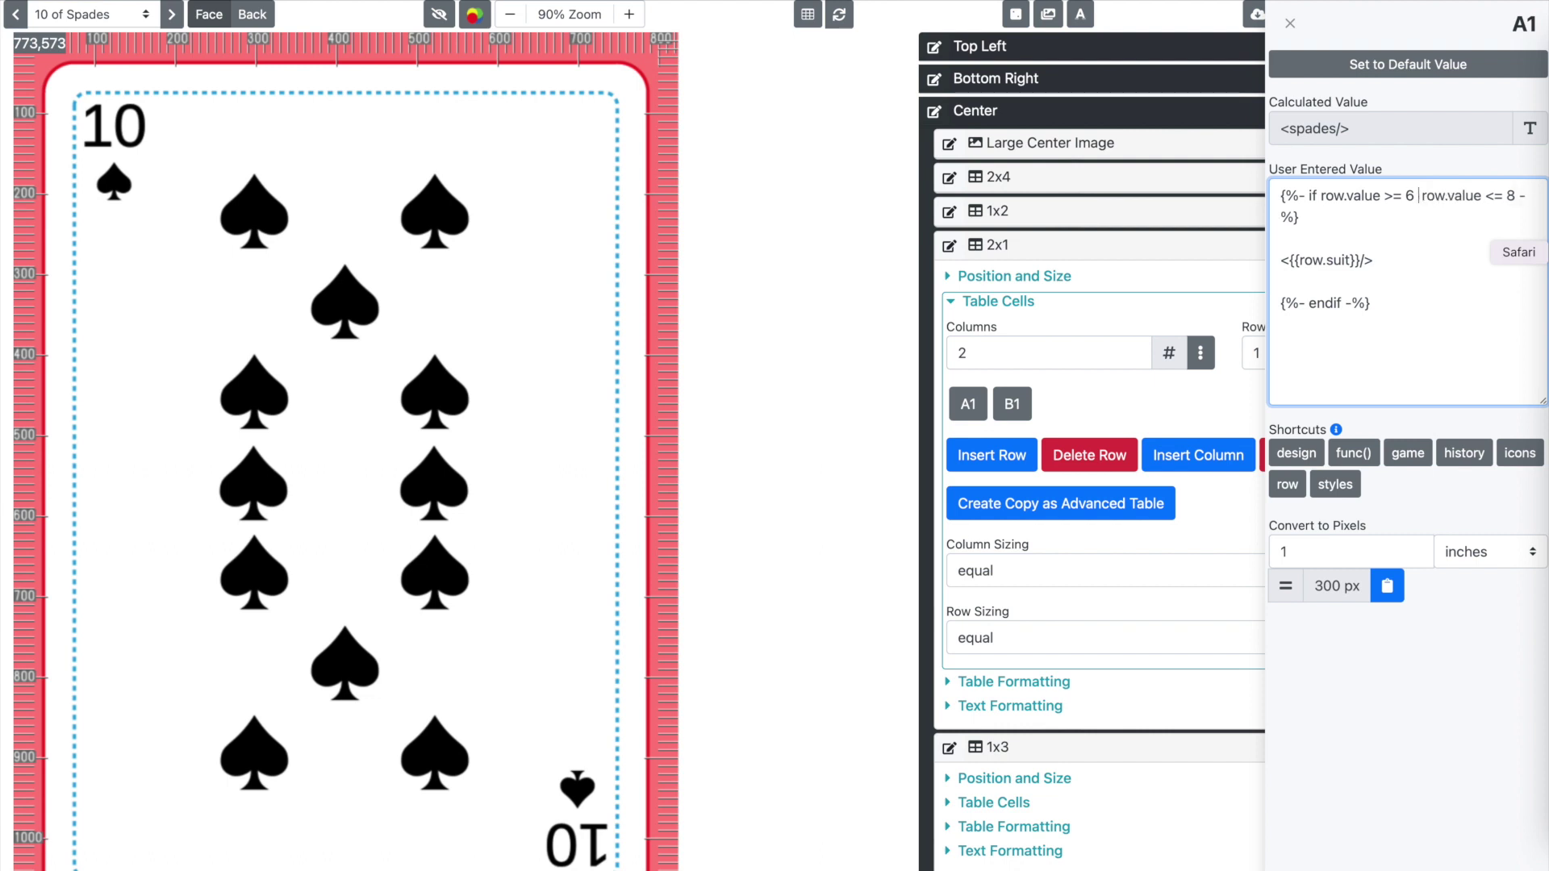
{"action": "left_click", "coordinate": [1425, 177]}
- Change cell B1's condition in the 2x1 table to row.value >= 6 and row.value <= 8, and close the cell editor
{"action": "left_click", "coordinate": [1018, 403]}
{"action": "left_click", "coordinate": [1424, 200]}
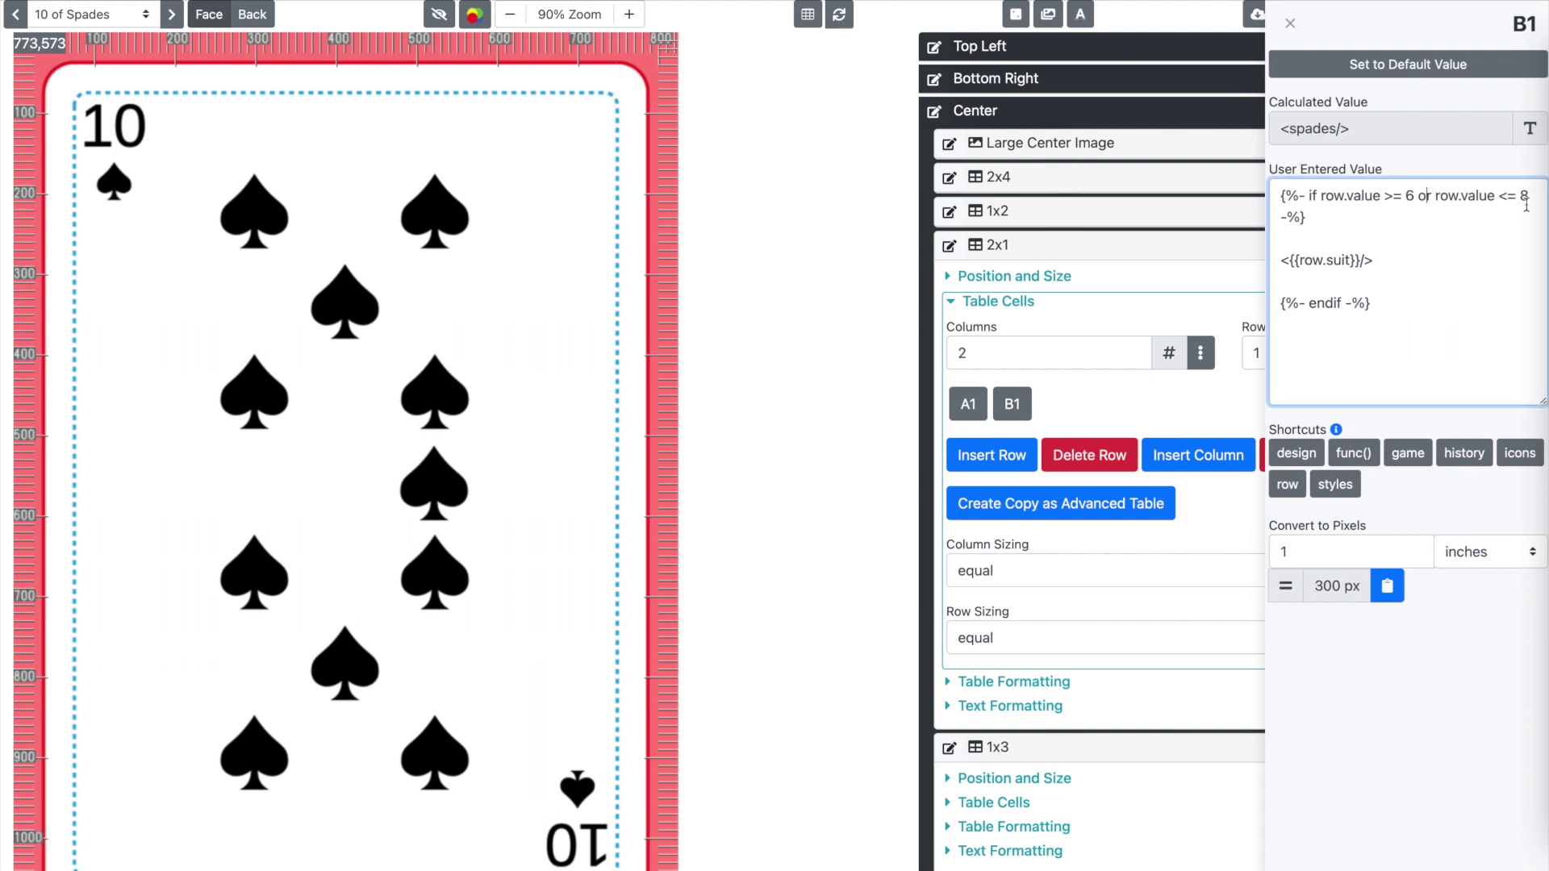
{"action": "key", "text": "BackSpace"}
{"action": "key", "text": "BackSpace"}
{"action": "type", "text": "and"}
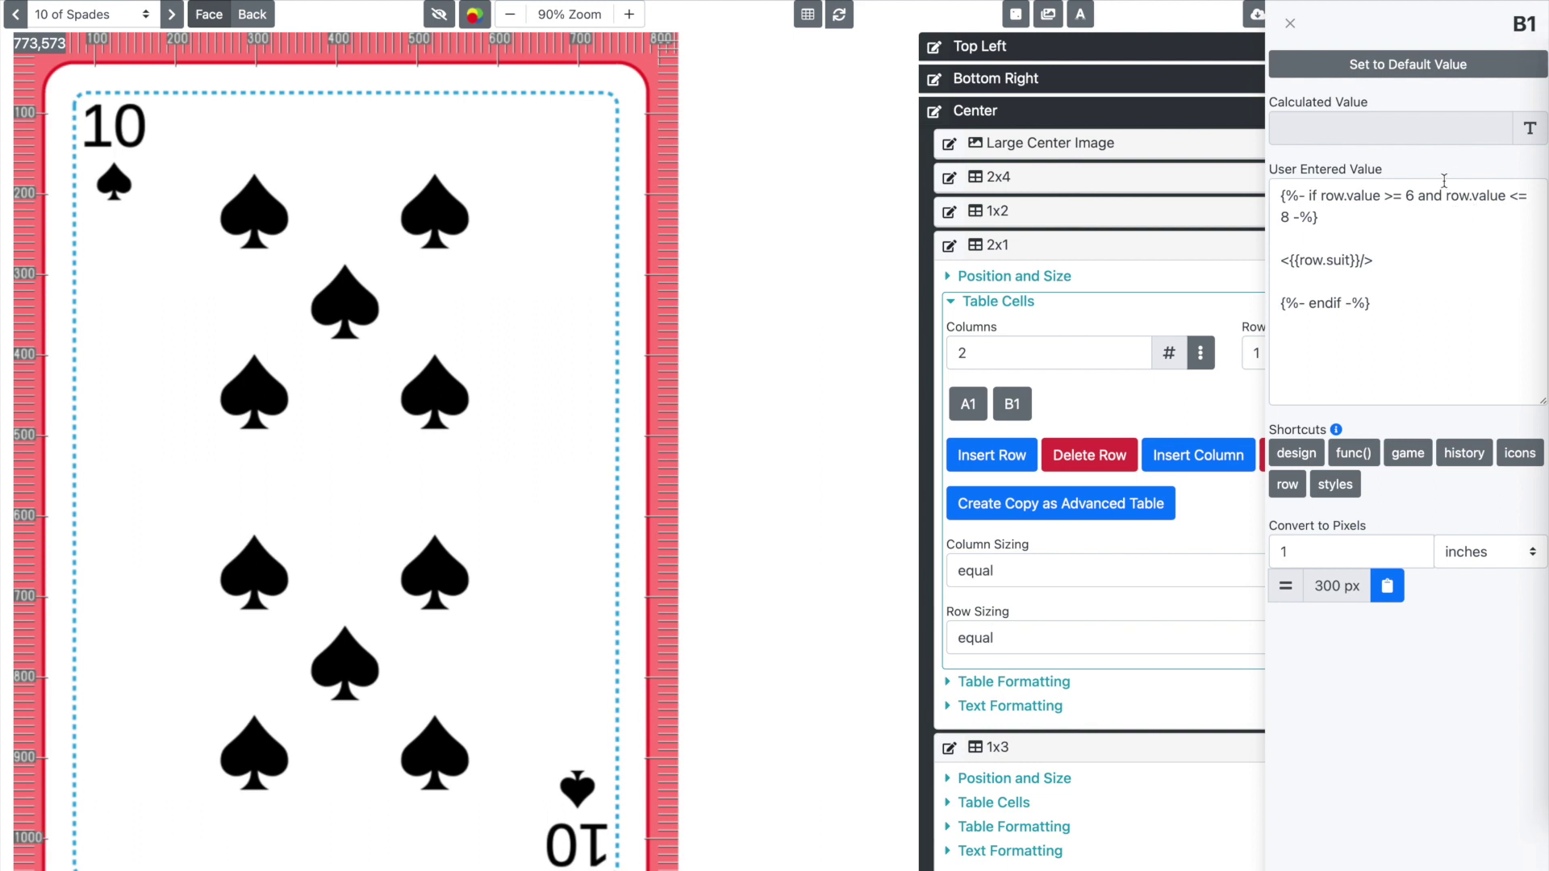
{"action": "left_click_drag", "start_coordinate": [1381, 197], "coordinate": [1395, 197]}
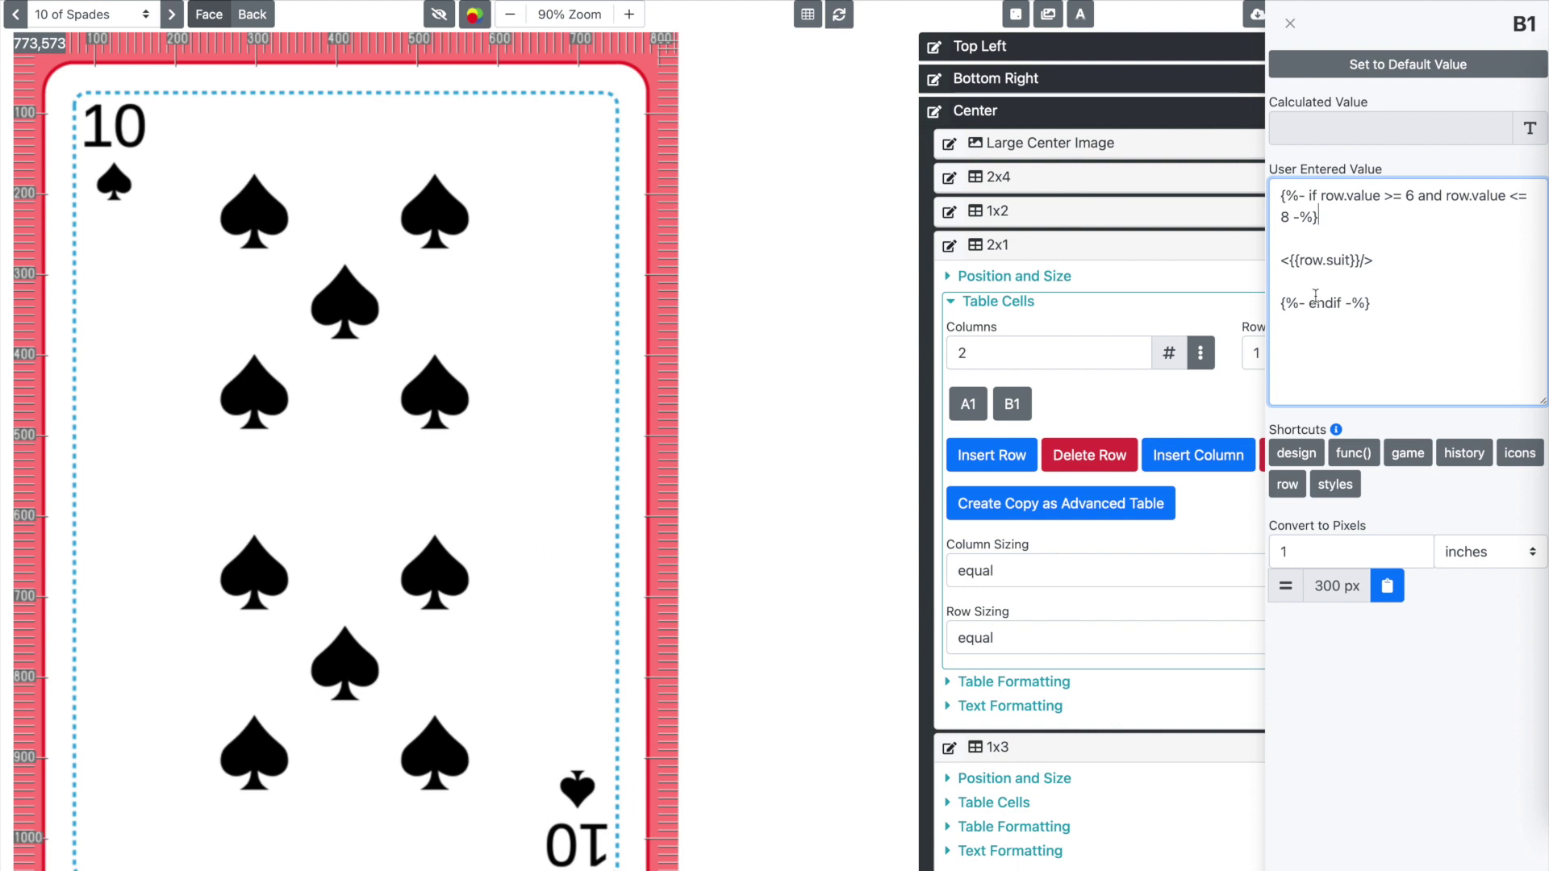
{"action": "left_click", "coordinate": [399, 447]}
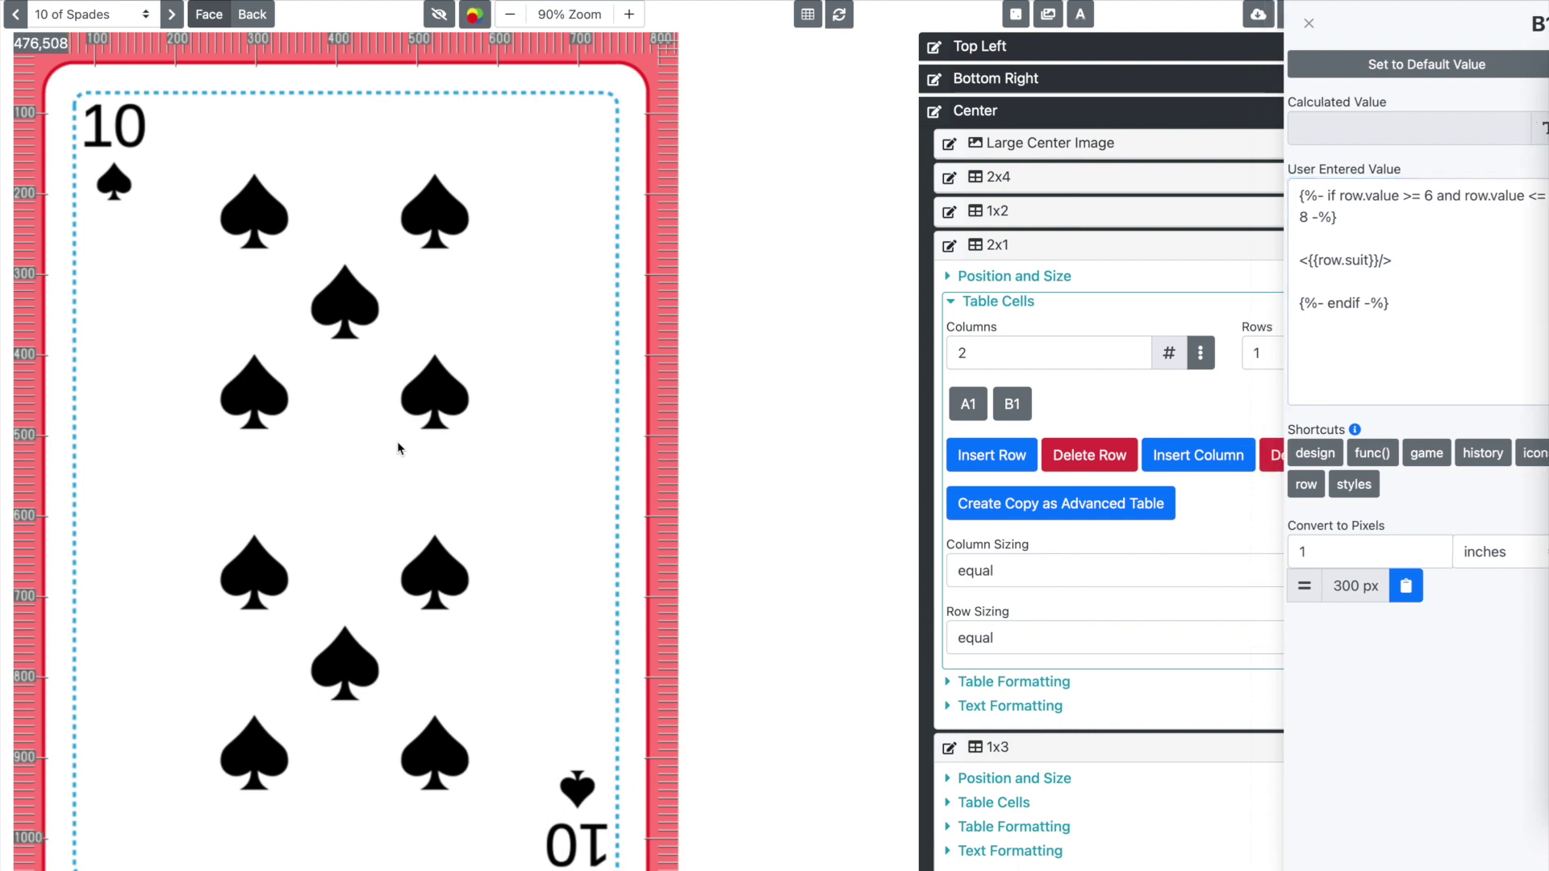
- Page through the number cards from the 2 of Clubs to the 9 of Spades to check their suit icon layouts
{"action": "left_click", "coordinate": [117, 16]}
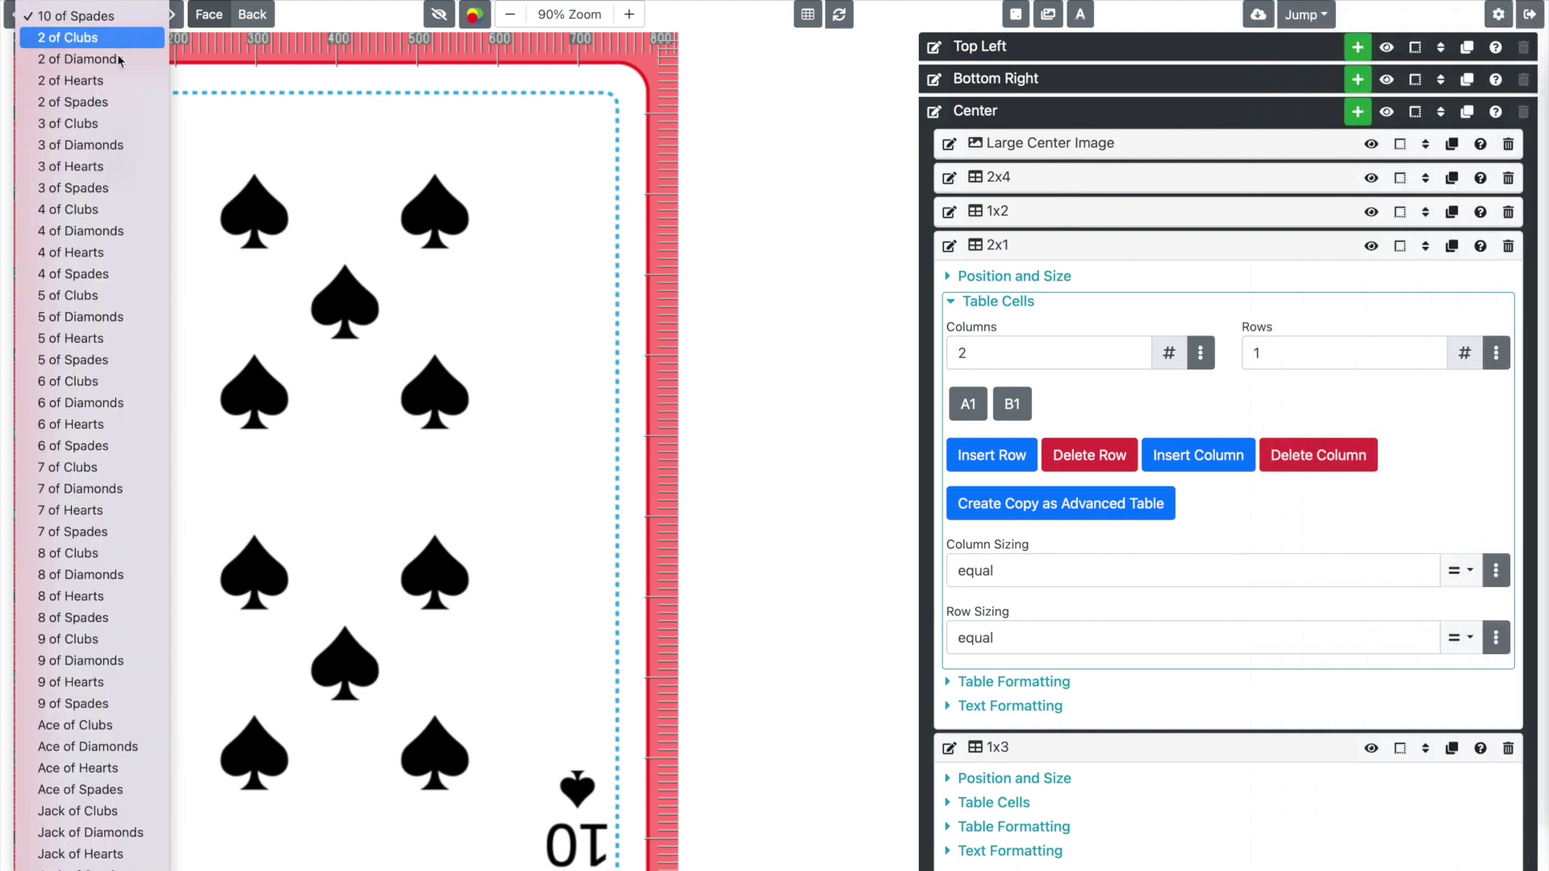
{"action": "left_click", "coordinate": [119, 15]}
{"action": "left_click", "coordinate": [175, 15]}
{"action": "left_click", "coordinate": [174, 16]}
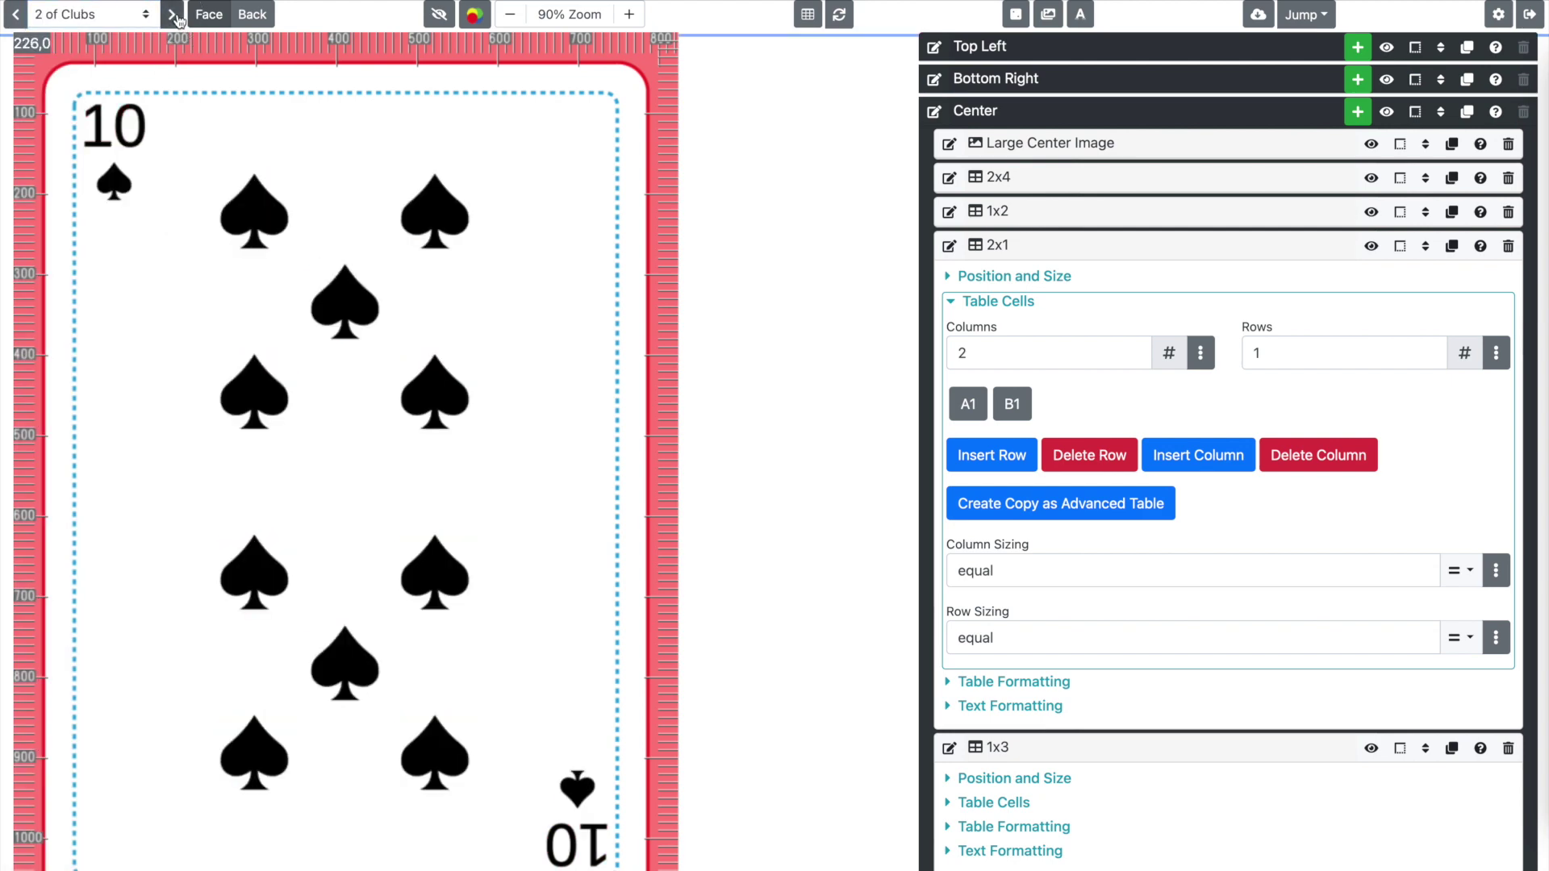
{"action": "left_click", "coordinate": [174, 16]}
{"action": "left_click", "coordinate": [174, 16]}
{"action": "left_click", "coordinate": [175, 15]}
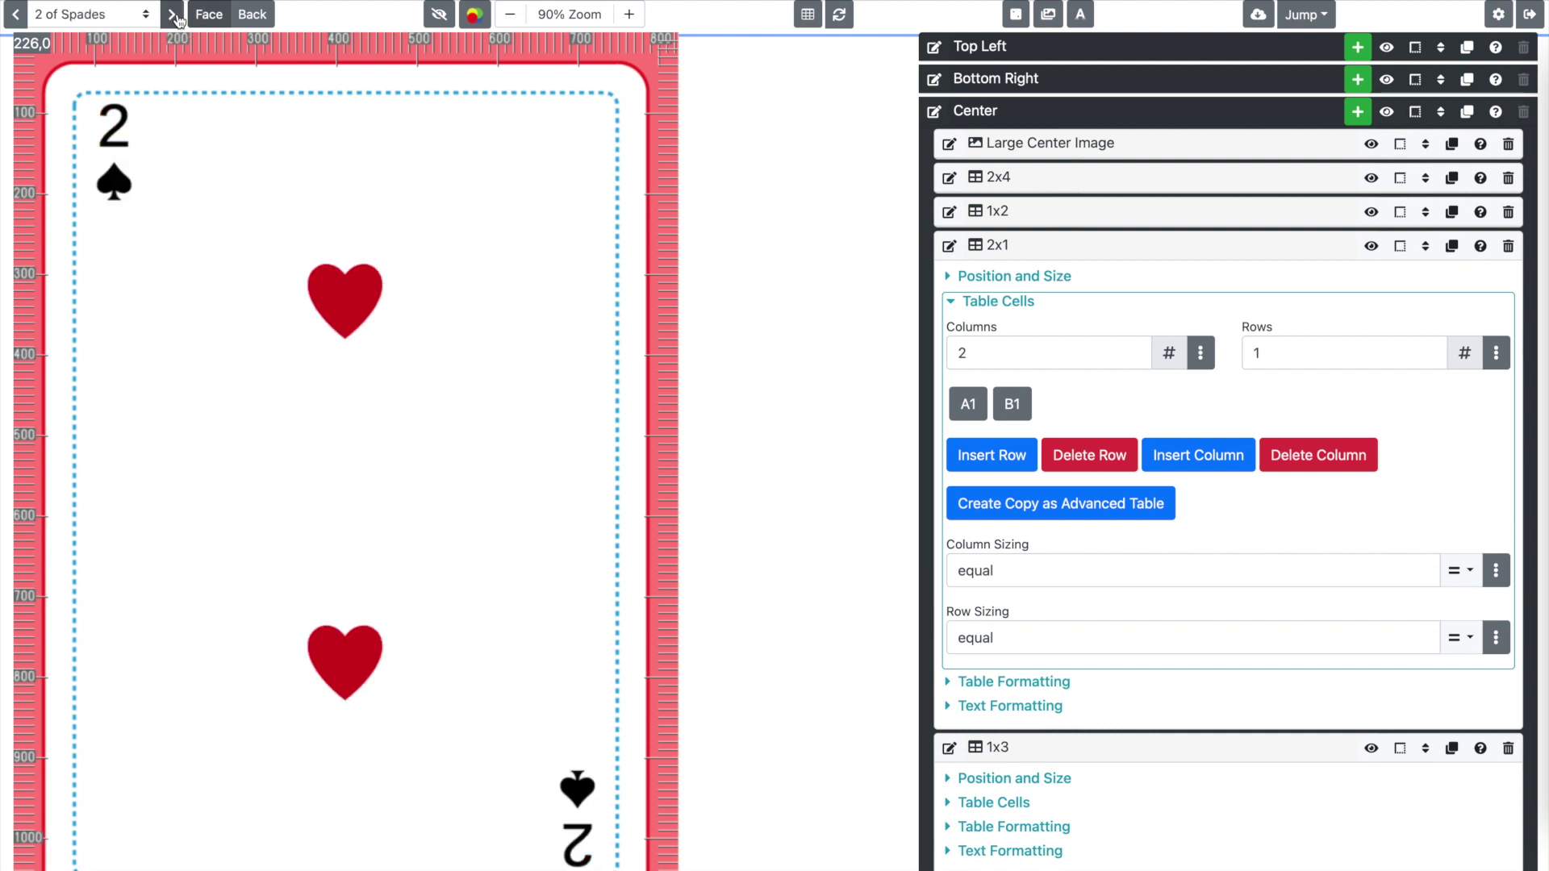
{"action": "left_click", "coordinate": [174, 15]}
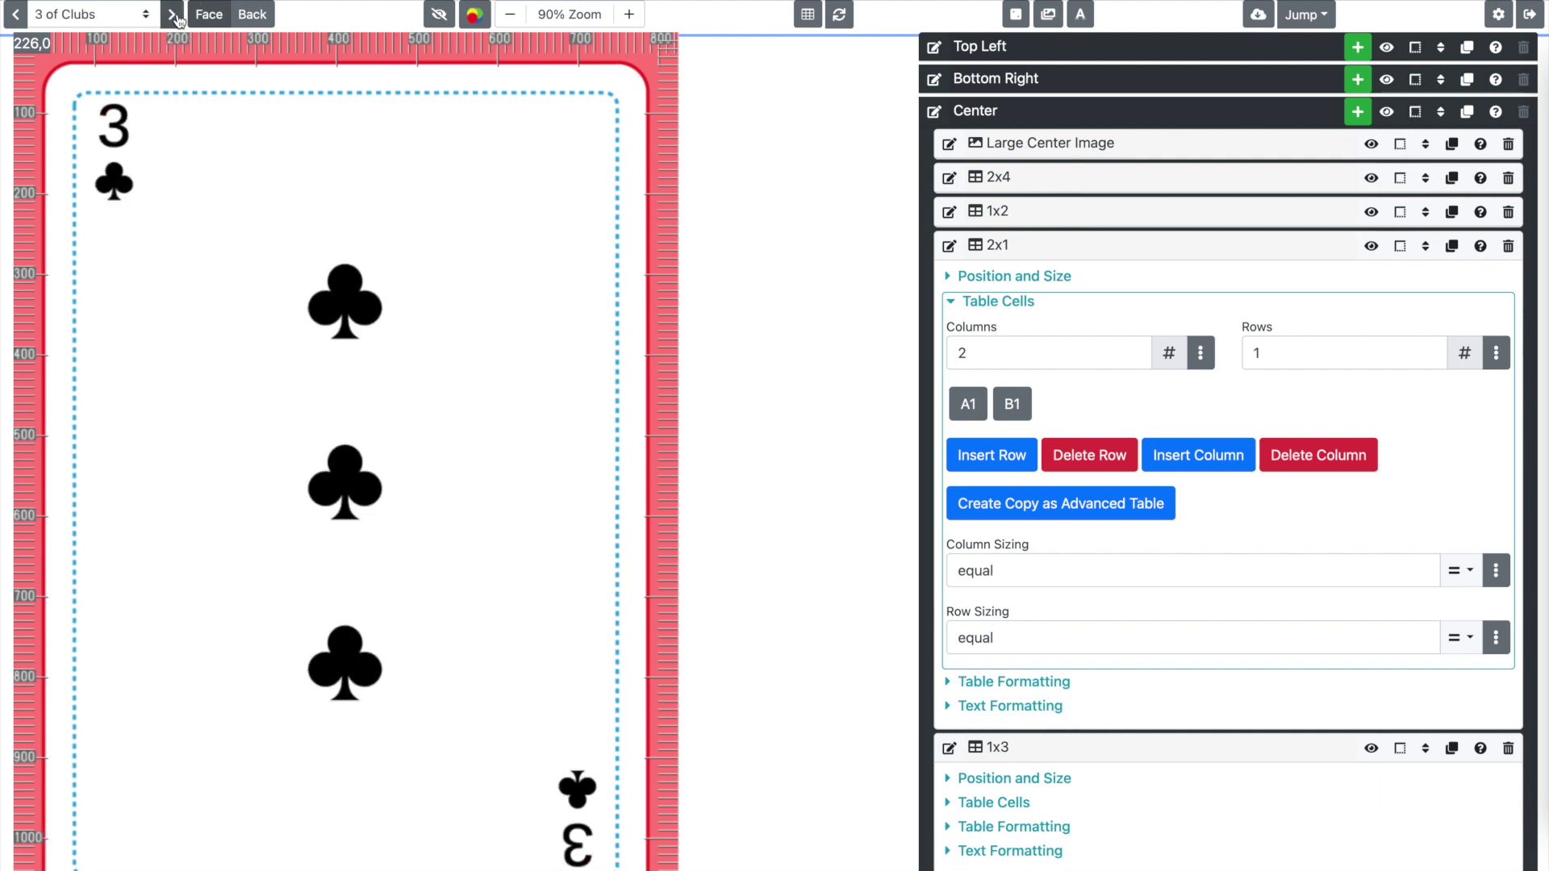
{"action": "left_click", "coordinate": [174, 15]}
{"action": "left_click", "coordinate": [175, 15]}
{"action": "left_click", "coordinate": [174, 15]}
{"action": "left_click", "coordinate": [174, 15]}
{"action": "left_click", "coordinate": [175, 16]}
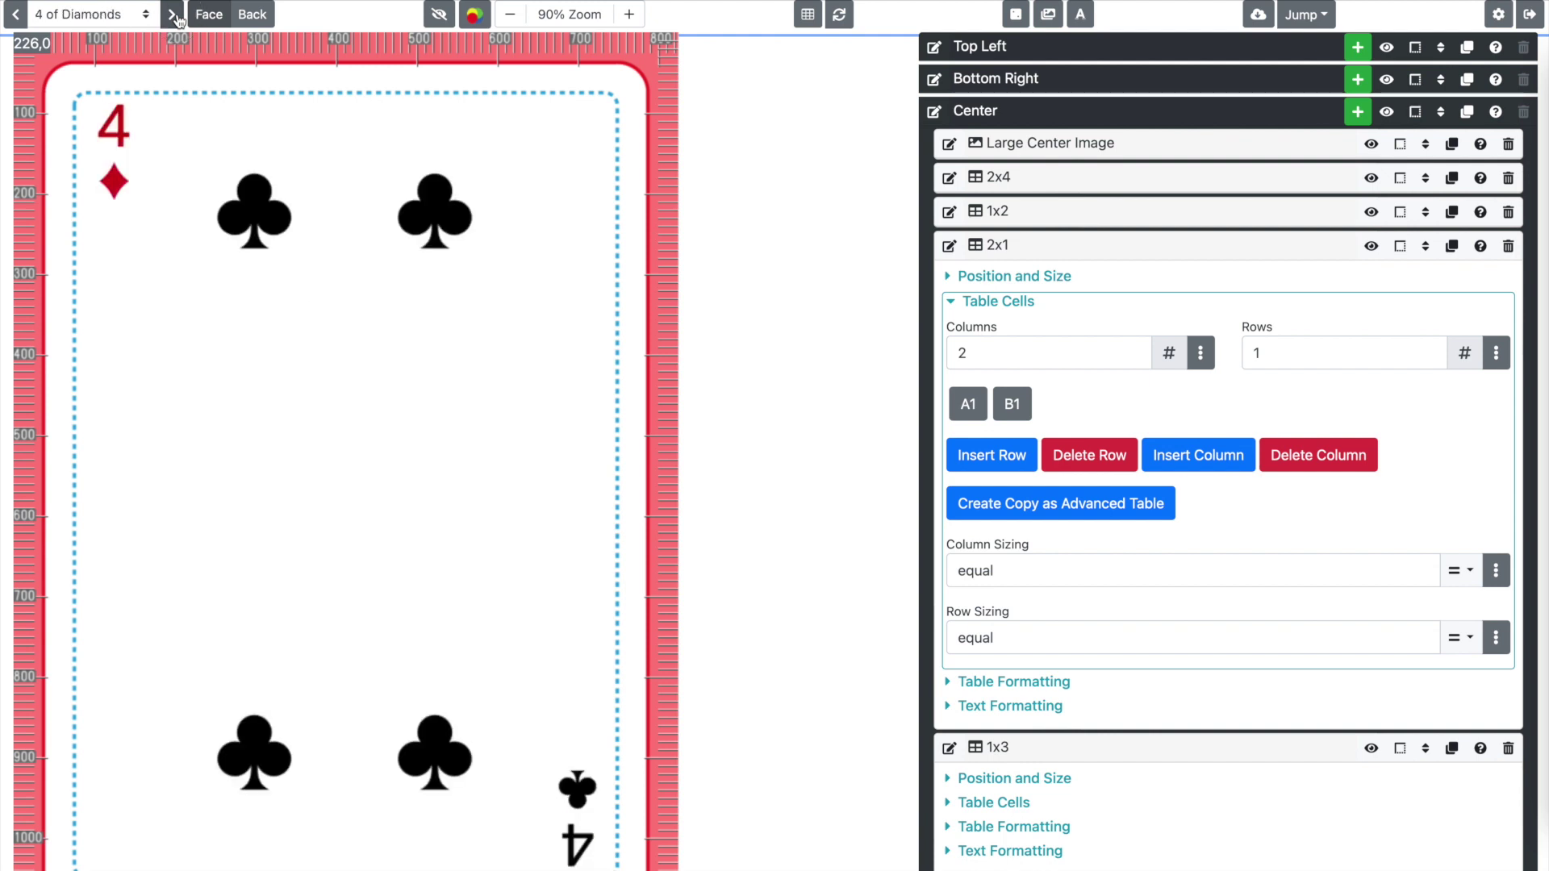
{"action": "left_click", "coordinate": [174, 15]}
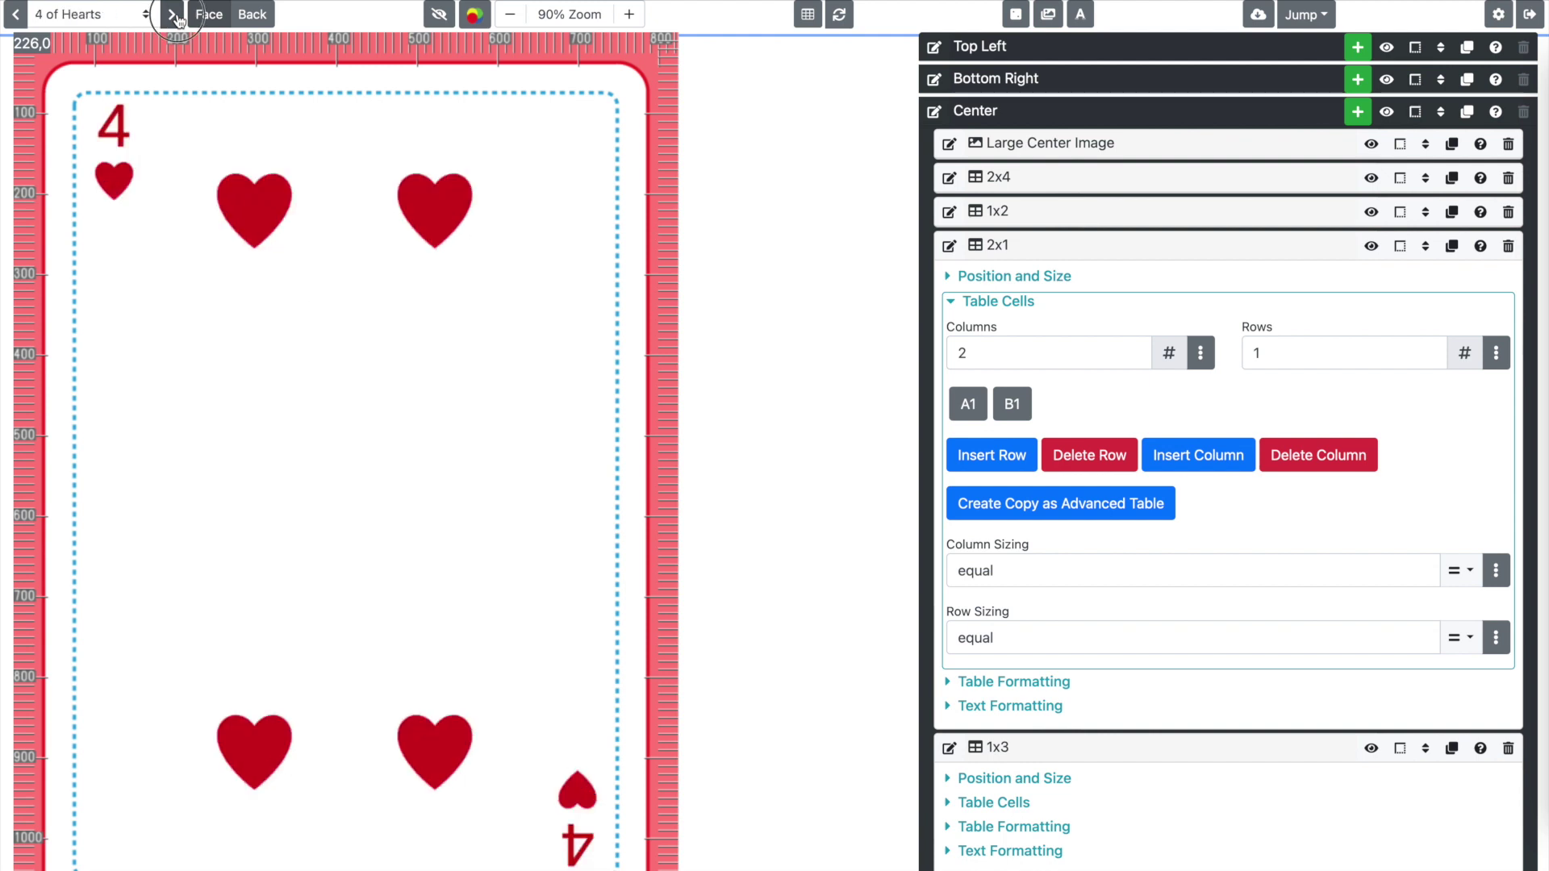
{"action": "left_click", "coordinate": [174, 15]}
{"action": "left_click", "coordinate": [174, 16]}
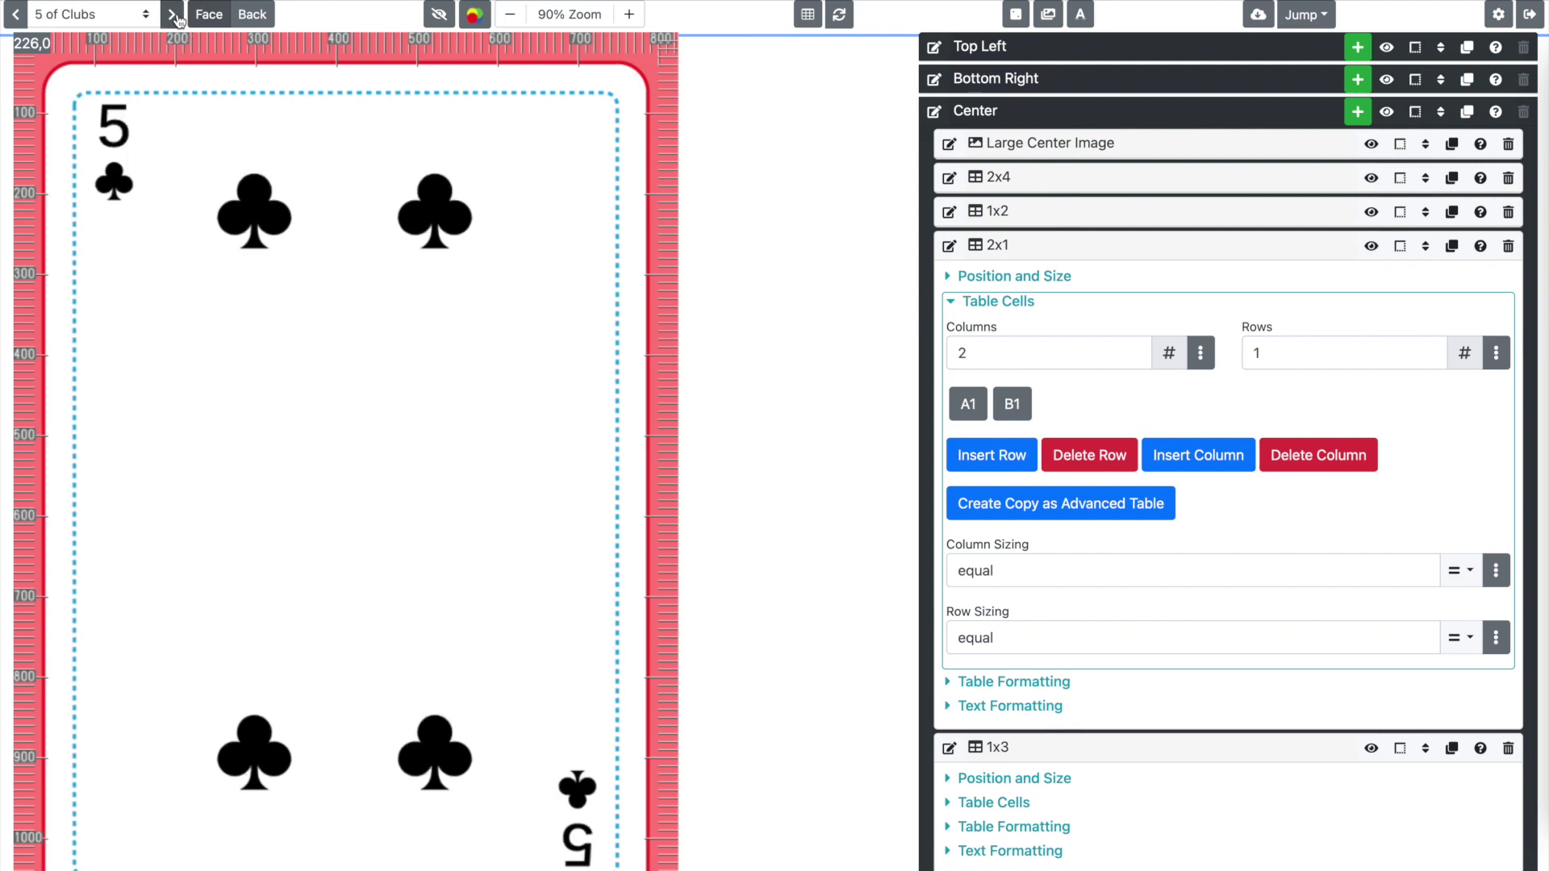
{"action": "left_click", "coordinate": [175, 16]}
{"action": "left_click", "coordinate": [174, 15]}
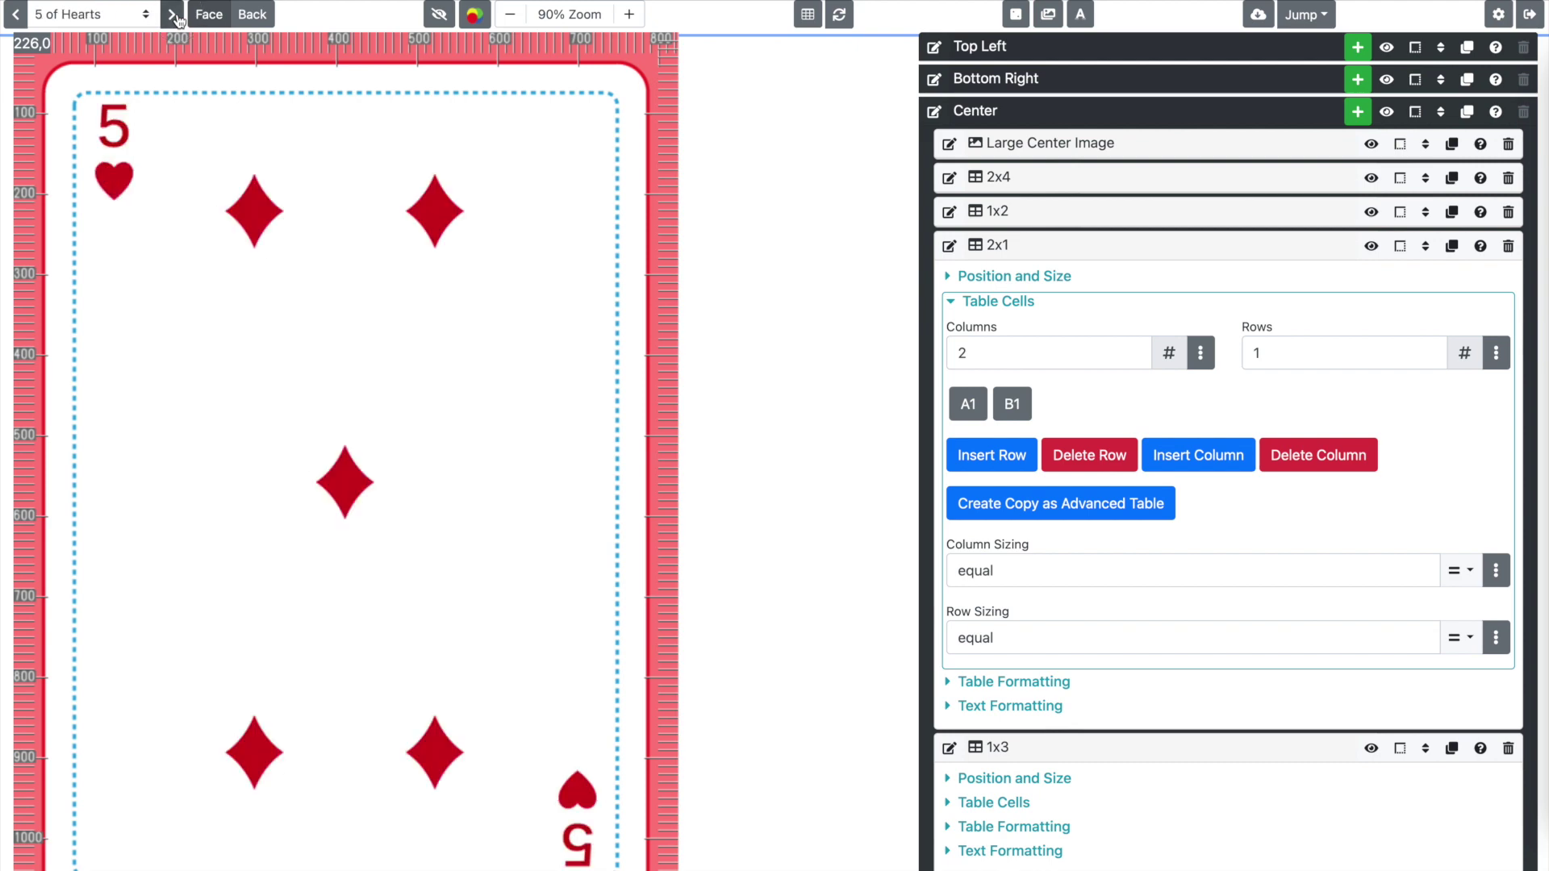
{"action": "left_click", "coordinate": [175, 15]}
{"action": "left_click", "coordinate": [174, 15]}
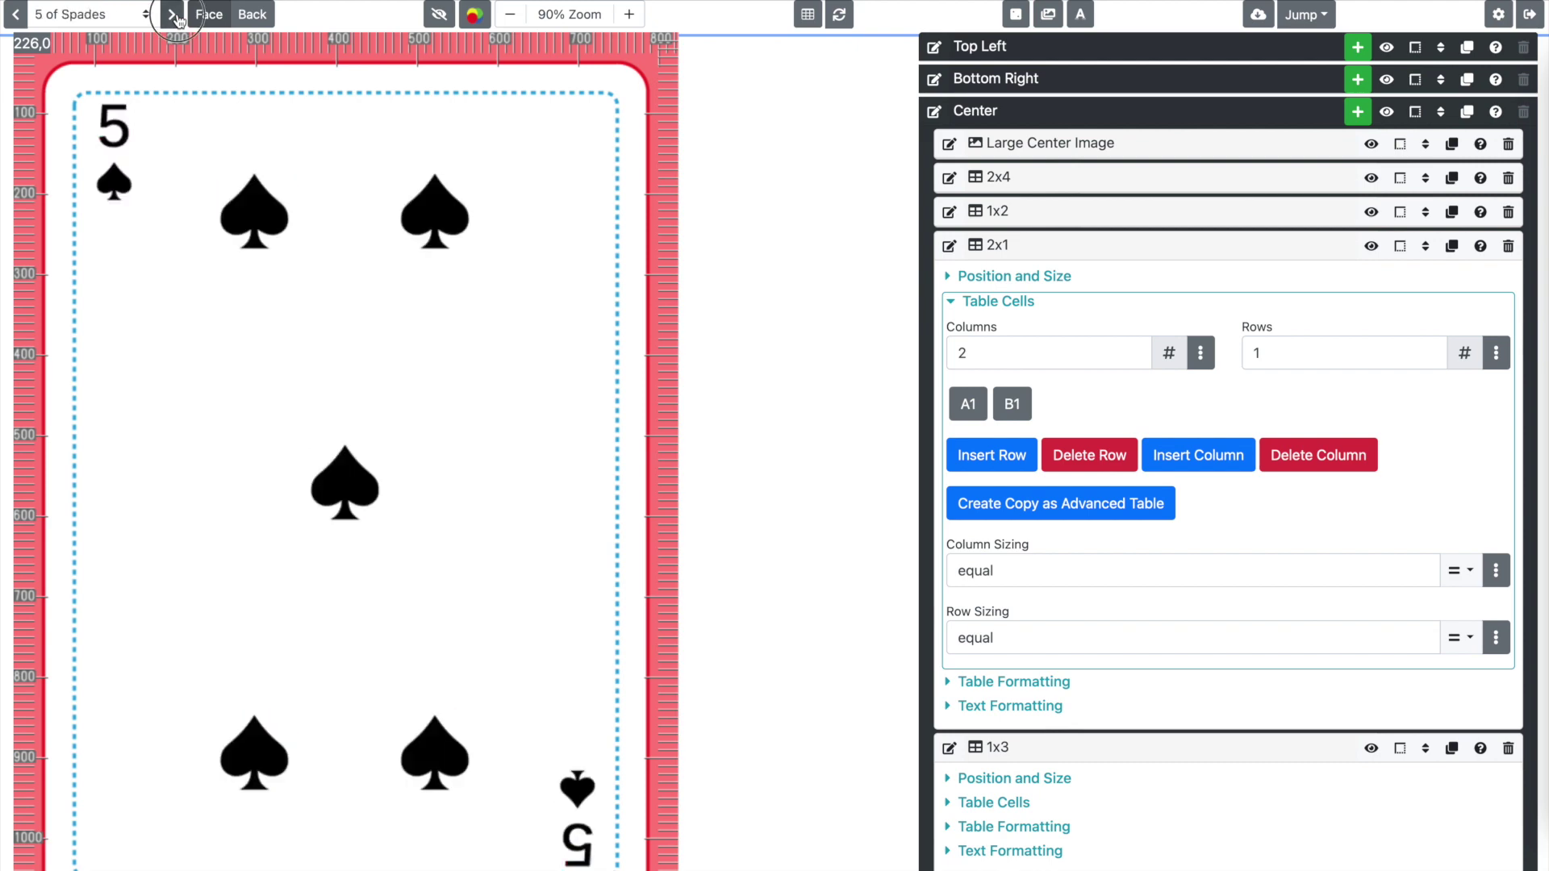
{"action": "left_click", "coordinate": [174, 15]}
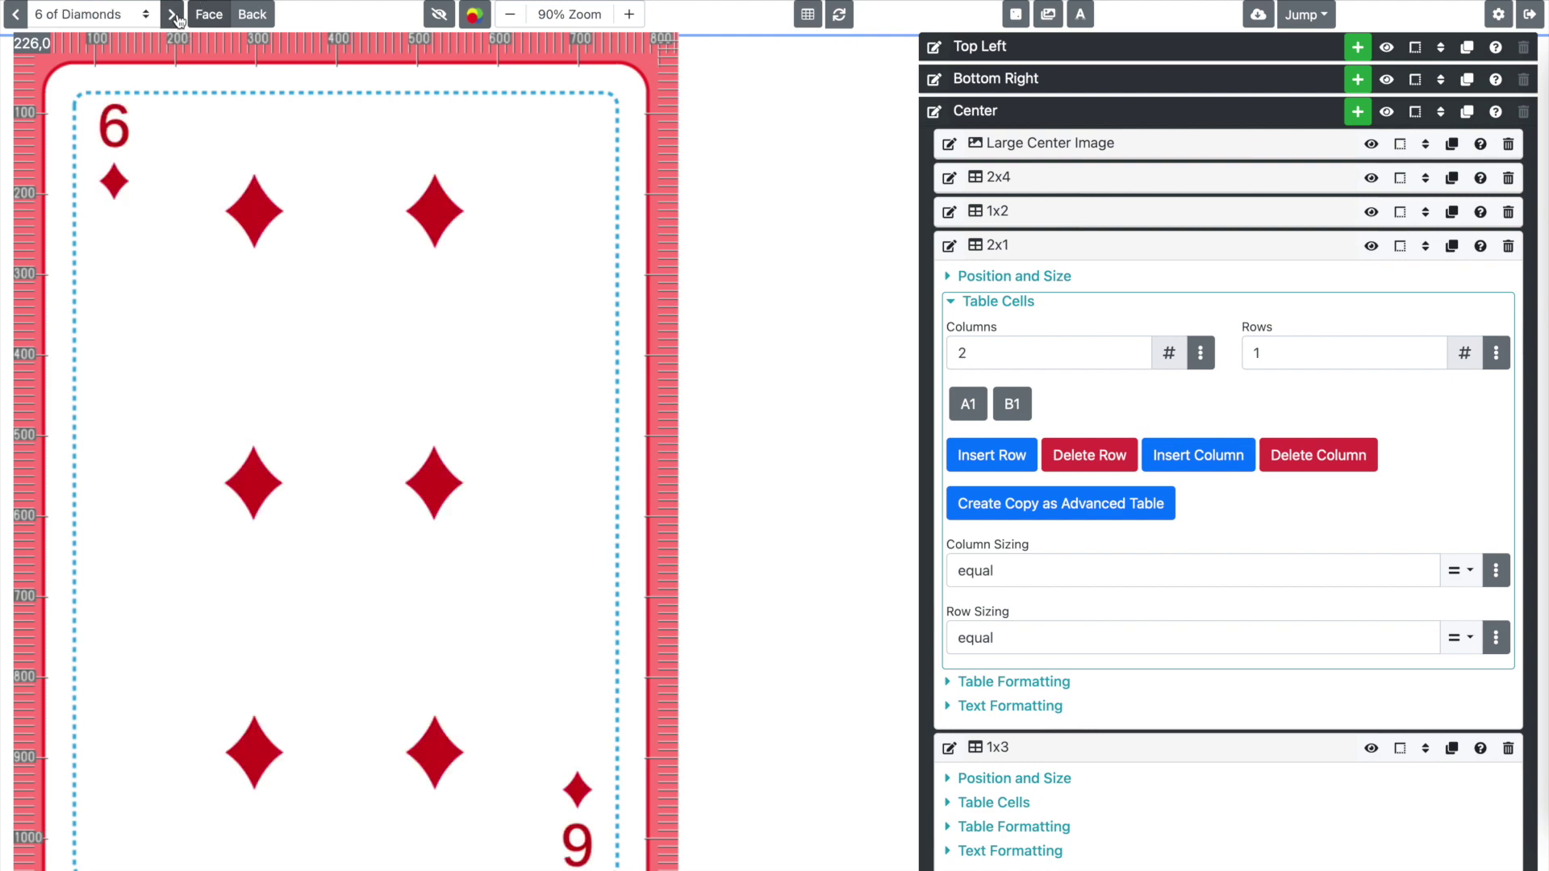
{"action": "left_click", "coordinate": [174, 16]}
{"action": "left_click", "coordinate": [174, 15]}
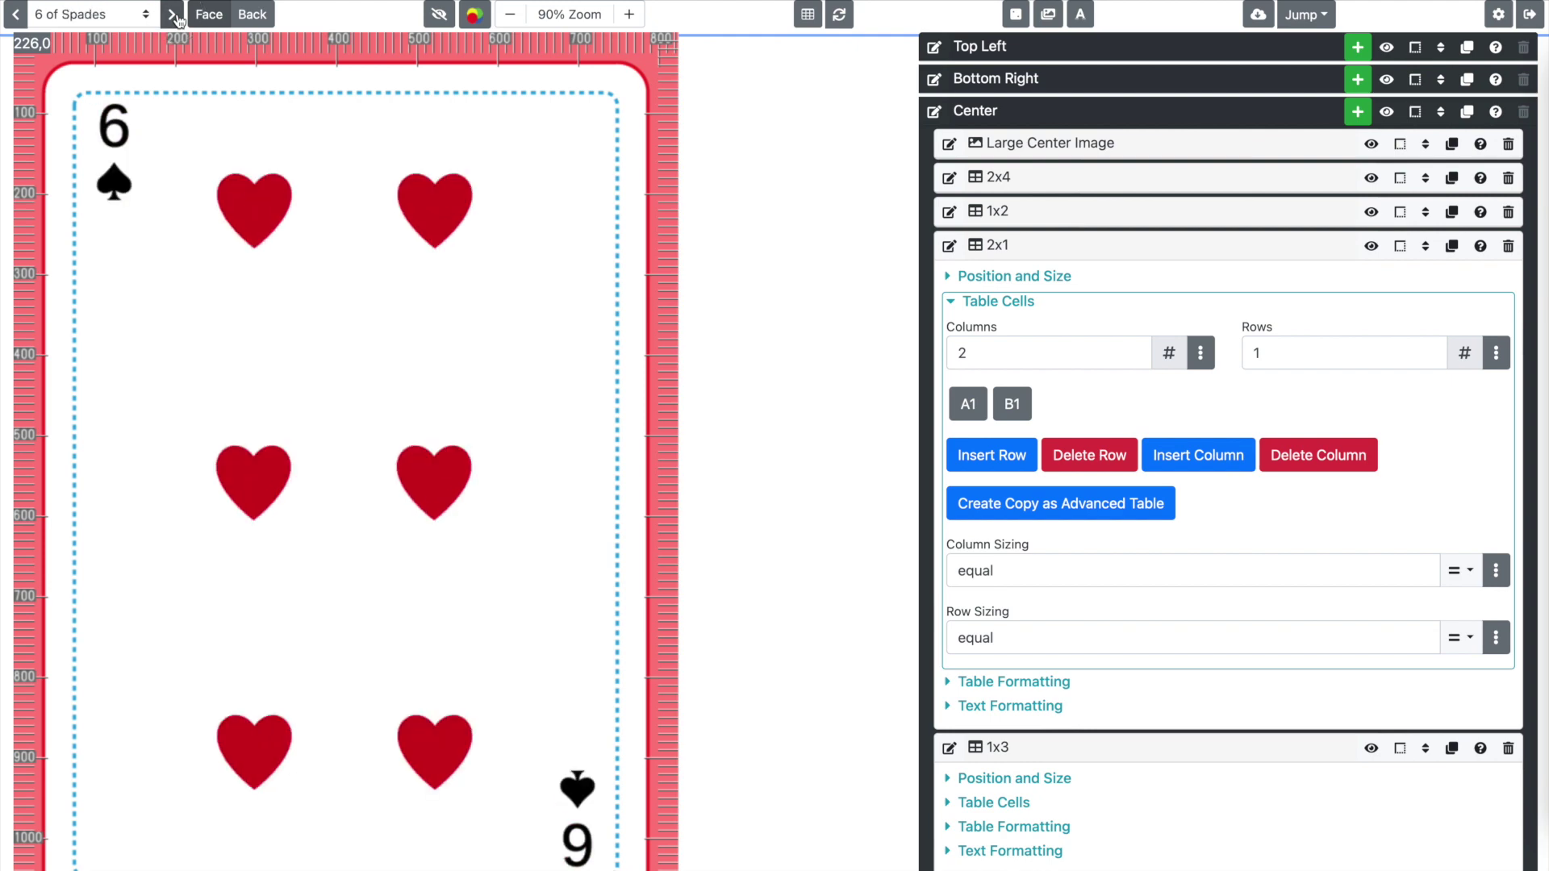
{"action": "left_click", "coordinate": [174, 15]}
{"action": "left_click", "coordinate": [174, 16]}
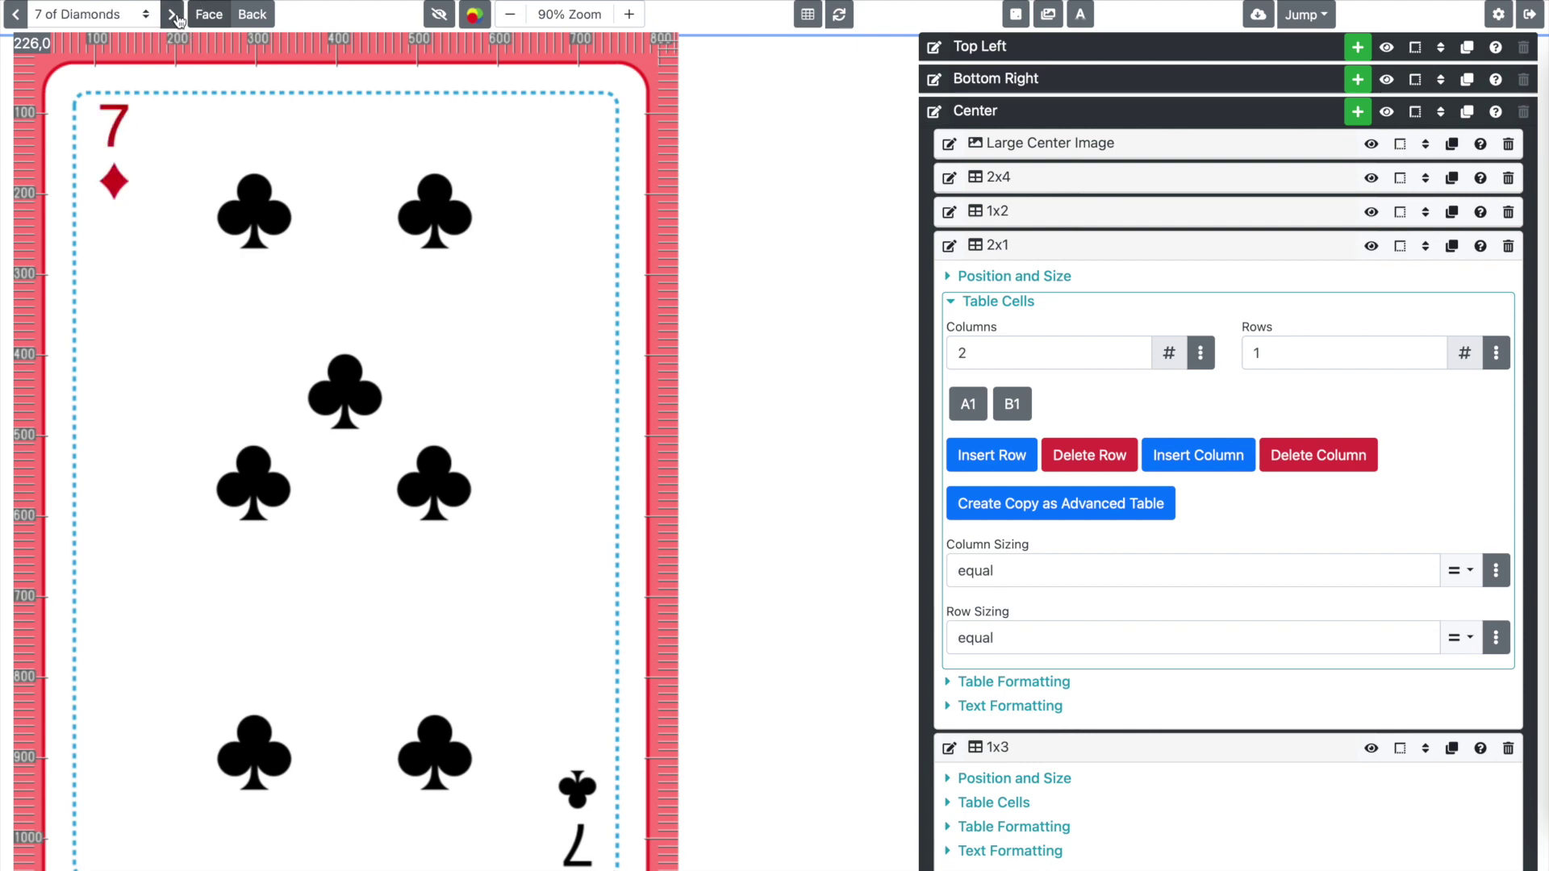
{"action": "left_click", "coordinate": [174, 16]}
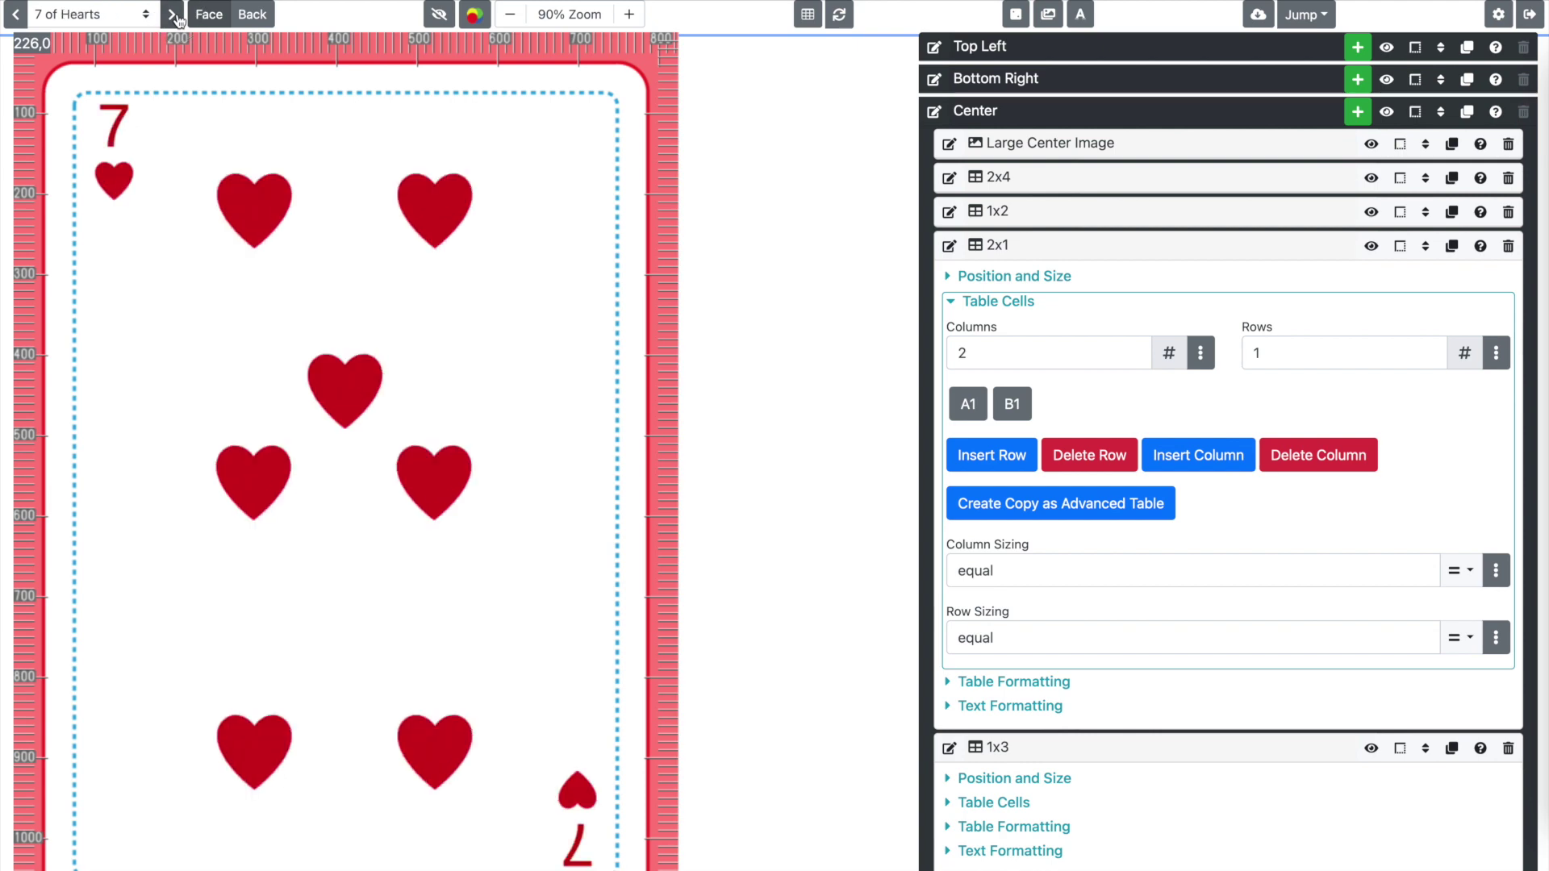
{"action": "left_click", "coordinate": [174, 15]}
{"action": "left_click", "coordinate": [174, 16]}
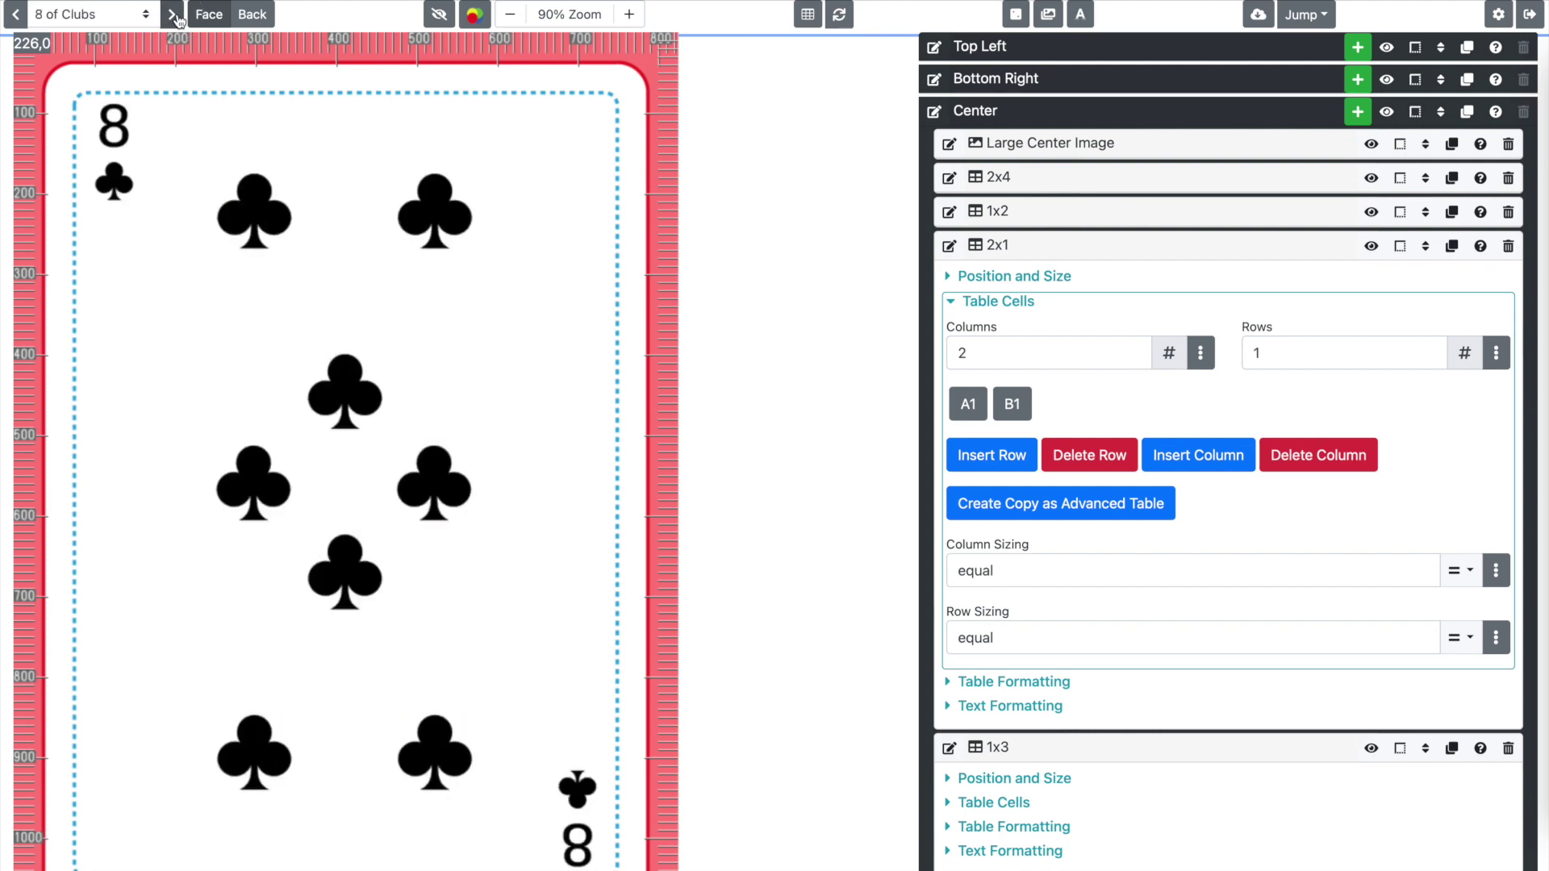
{"action": "left_click", "coordinate": [174, 15]}
{"action": "left_click", "coordinate": [174, 15]}
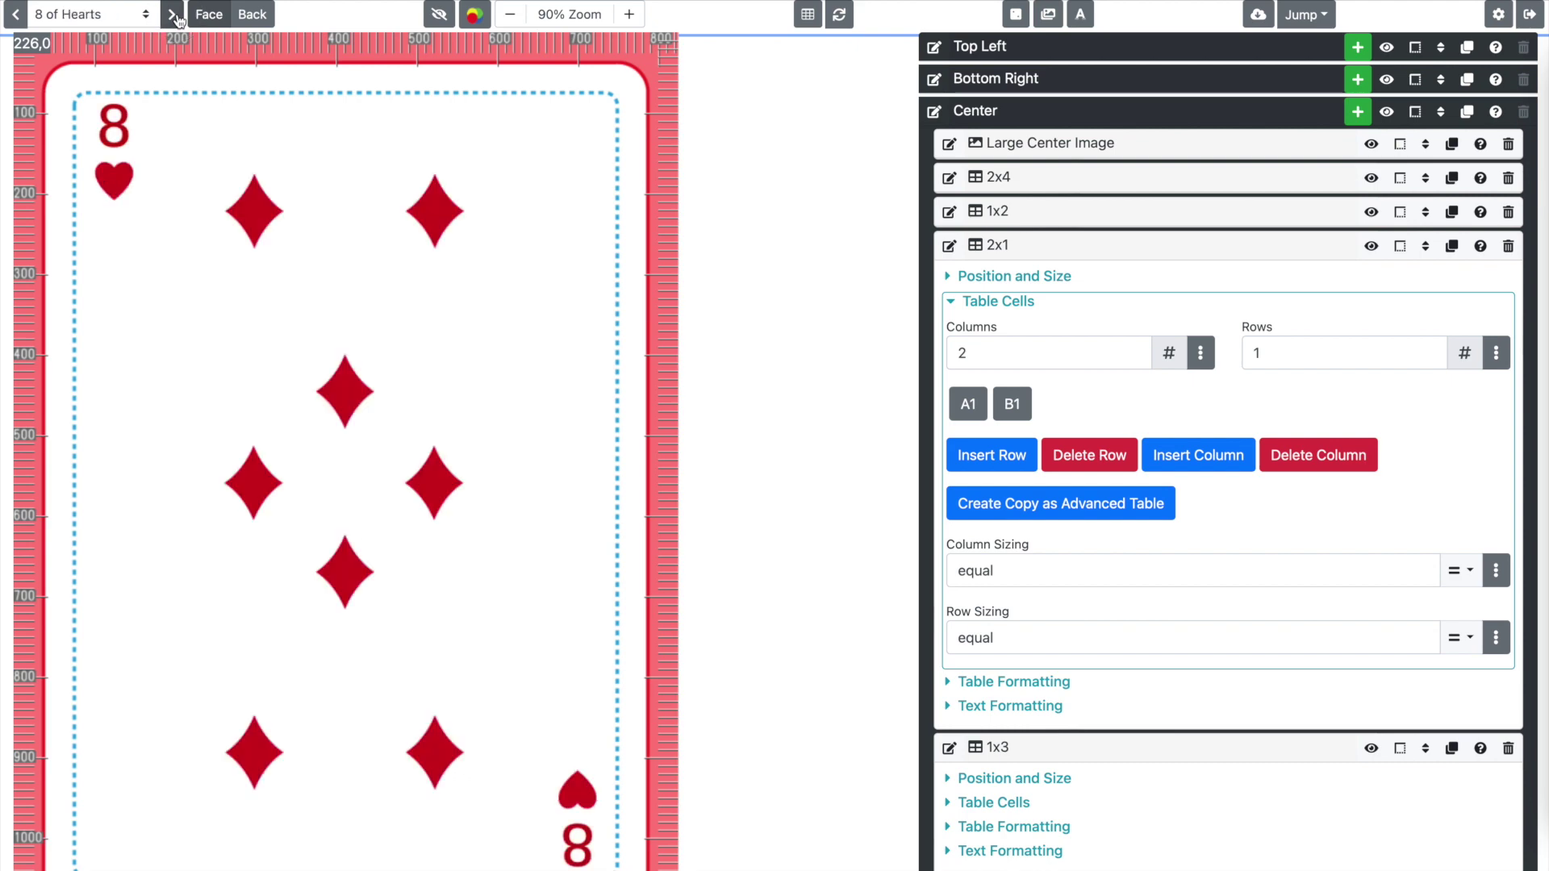
{"action": "left_click", "coordinate": [175, 15]}
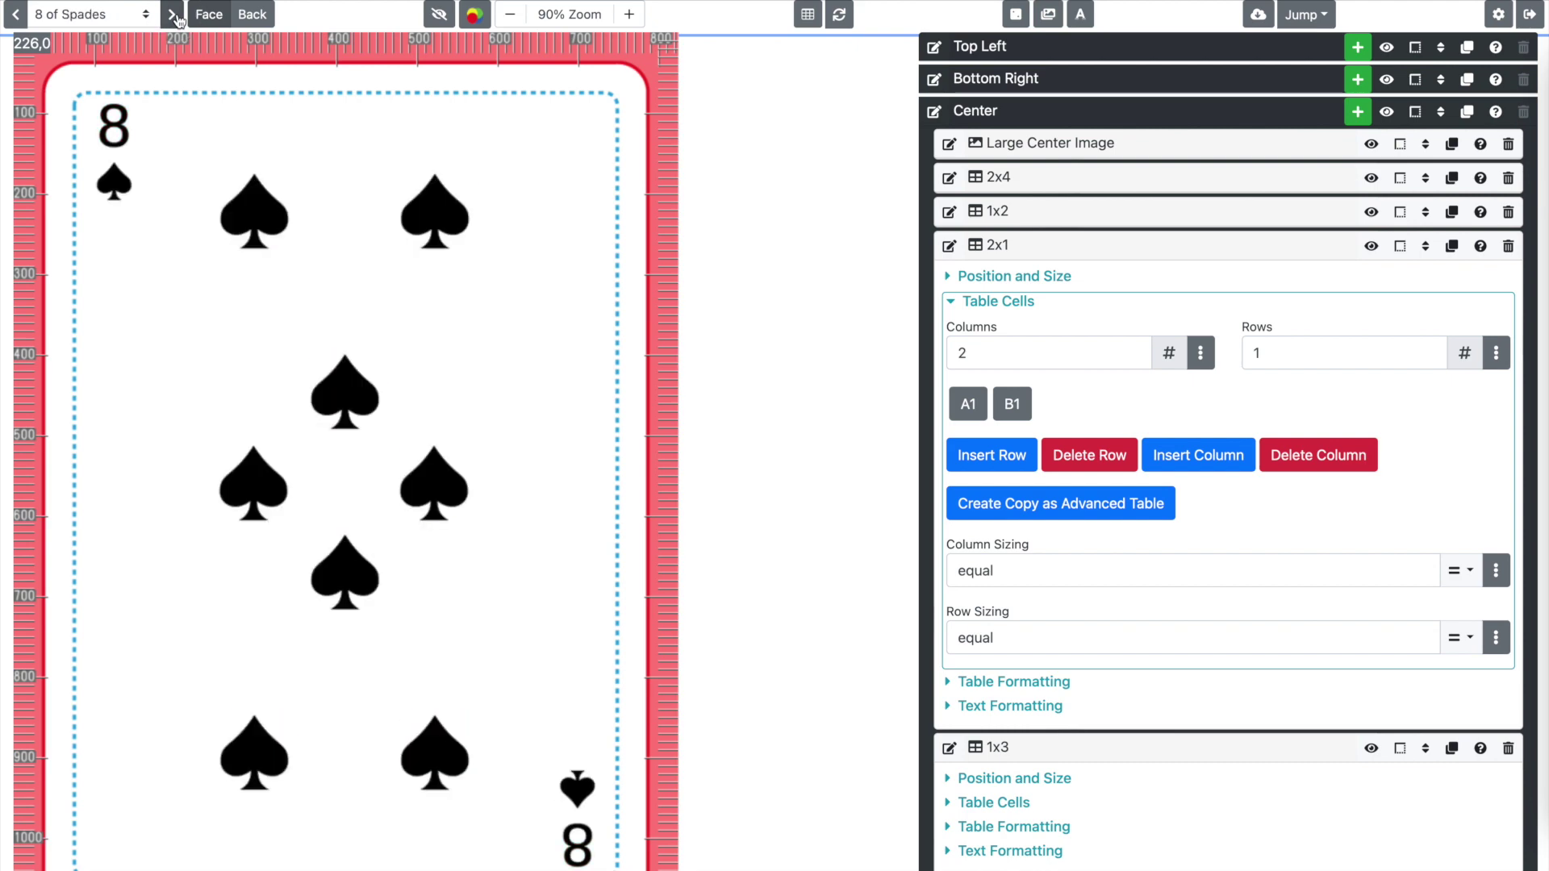
{"action": "left_click", "coordinate": [174, 15]}
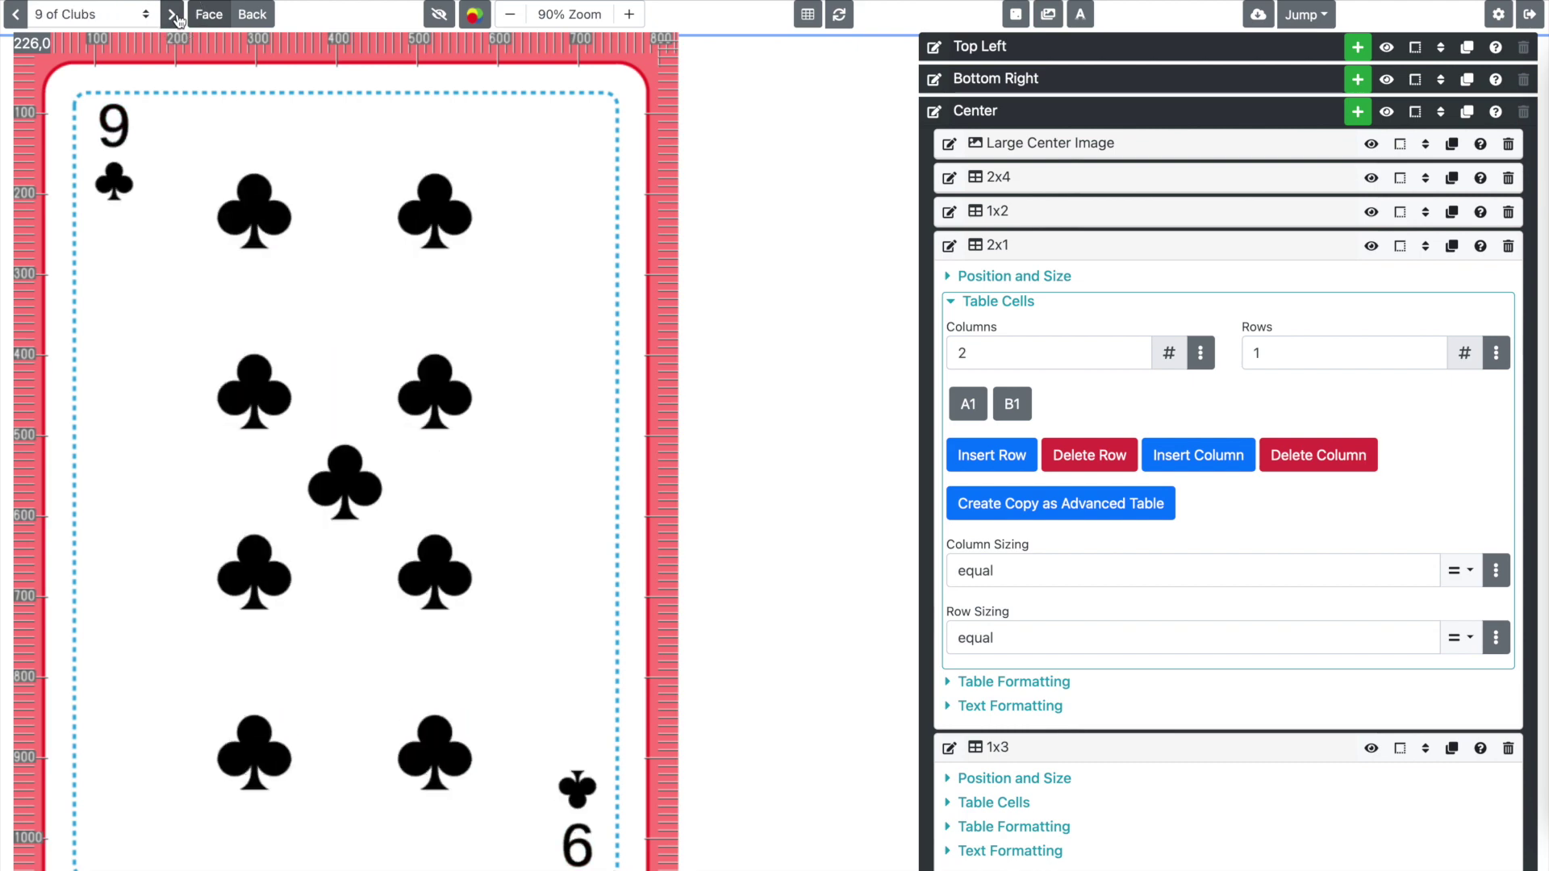
{"action": "left_click", "coordinate": [175, 15]}
{"action": "left_click", "coordinate": [174, 15]}
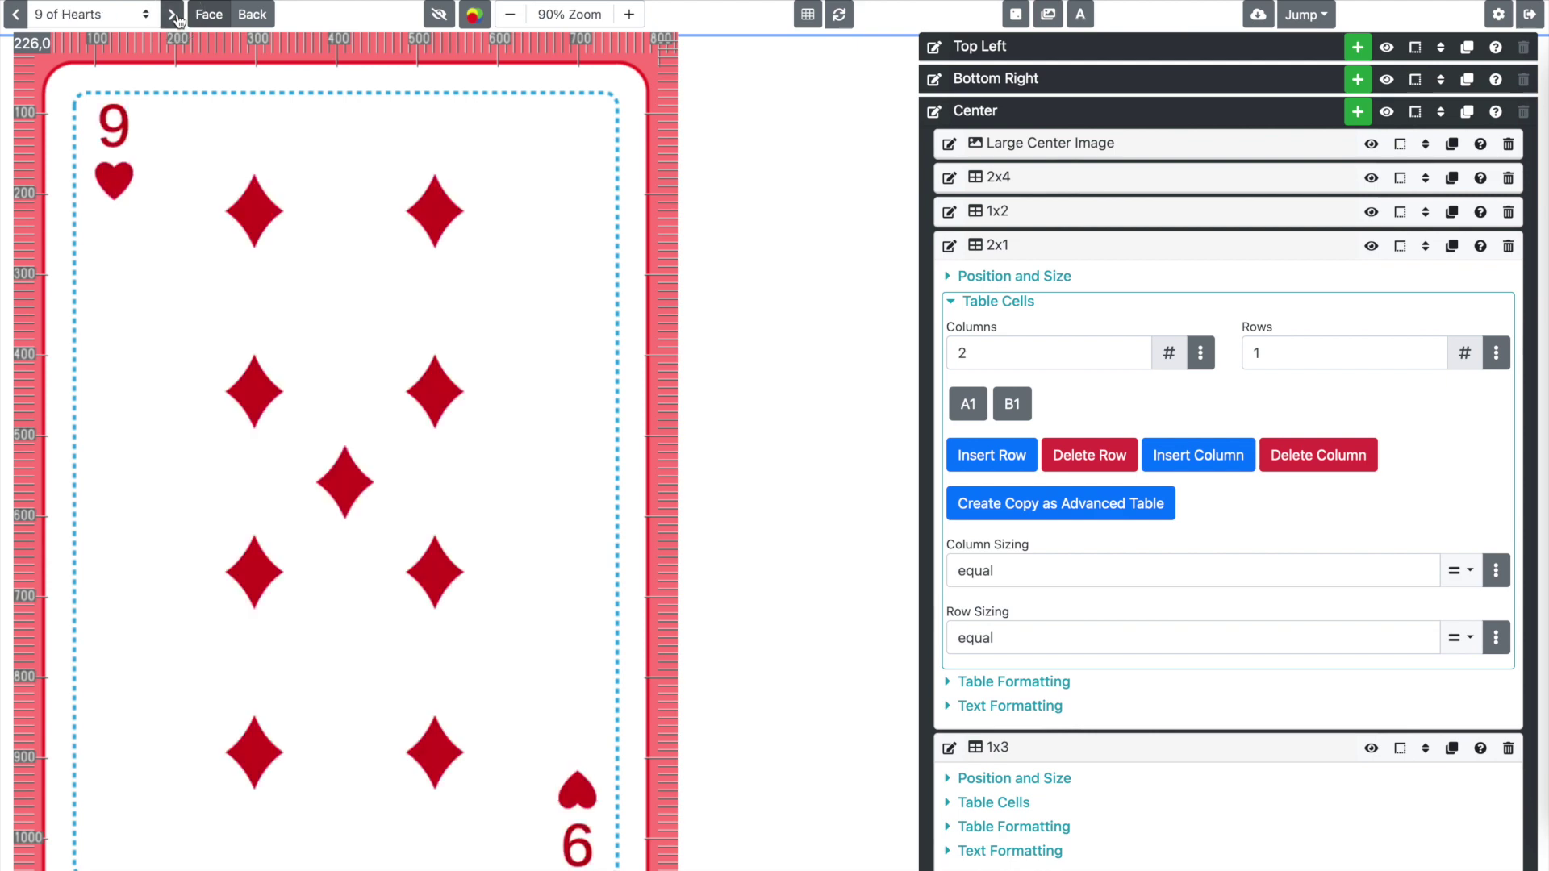
{"action": "left_click", "coordinate": [174, 15]}
- Page through the Aces, Jacks, Kings and Queens up to the Queen of Spades to check their center artwork
{"action": "left_click", "coordinate": [173, 16]}
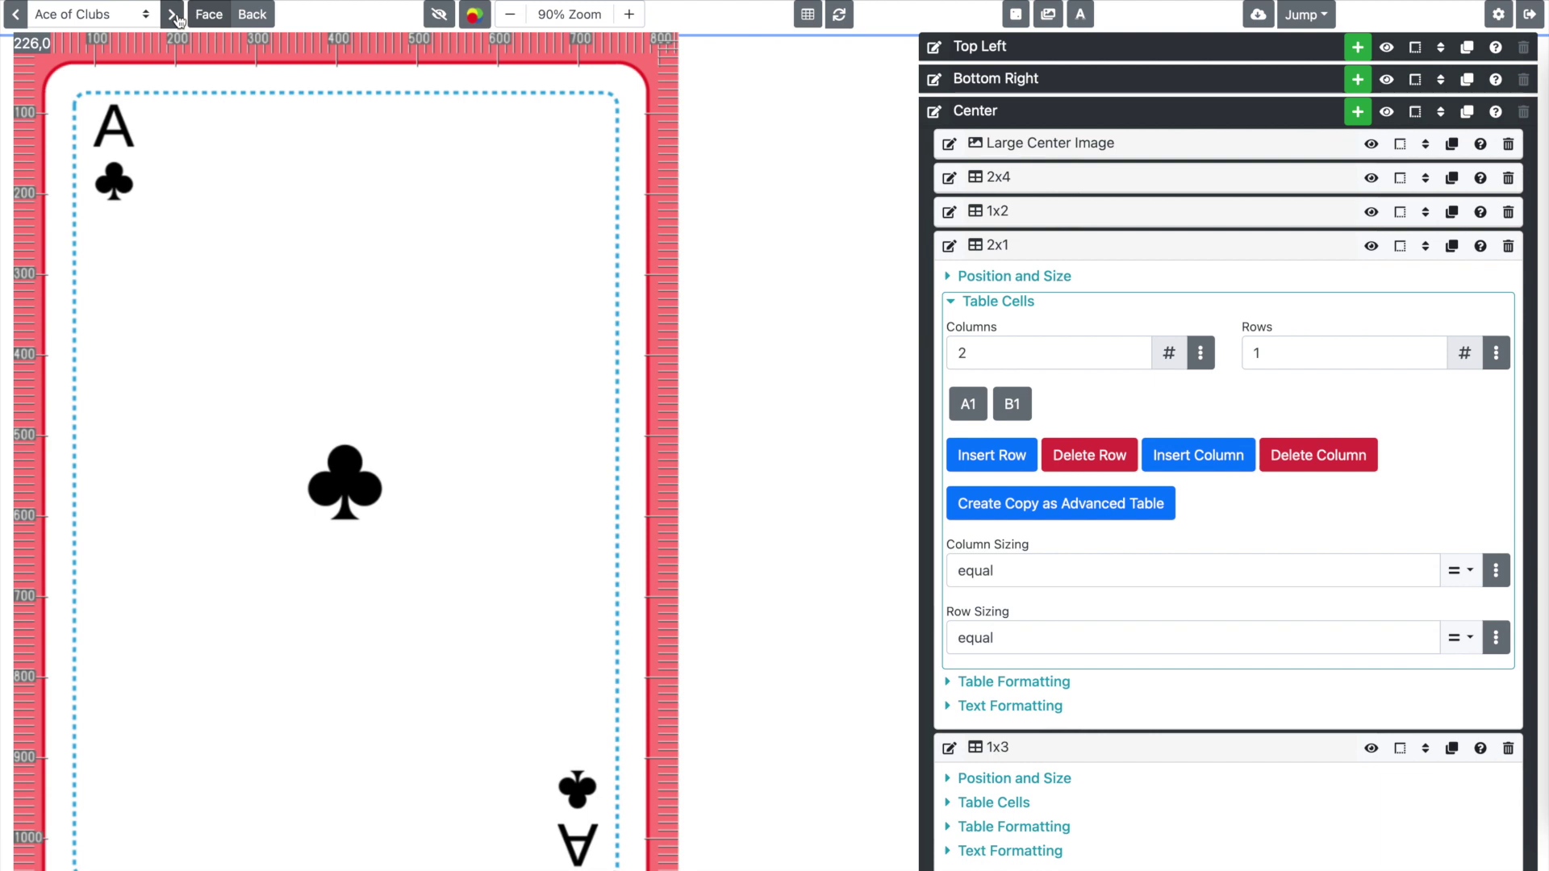
{"action": "left_click", "coordinate": [174, 16]}
{"action": "left_click", "coordinate": [181, 22]}
{"action": "left_click", "coordinate": [180, 22]}
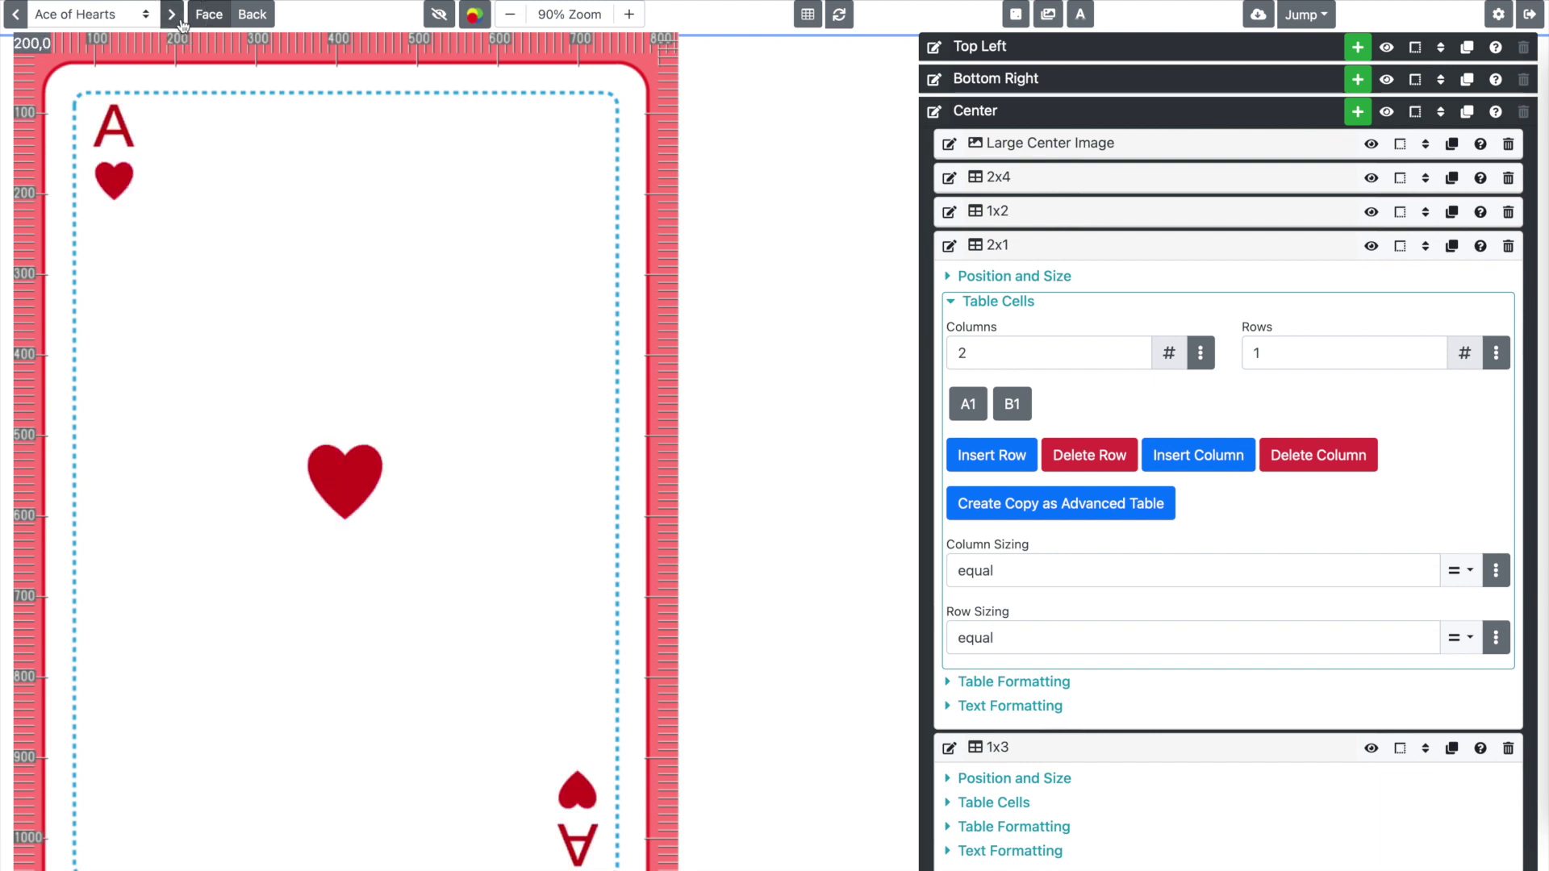
{"action": "left_click", "coordinate": [171, 15]}
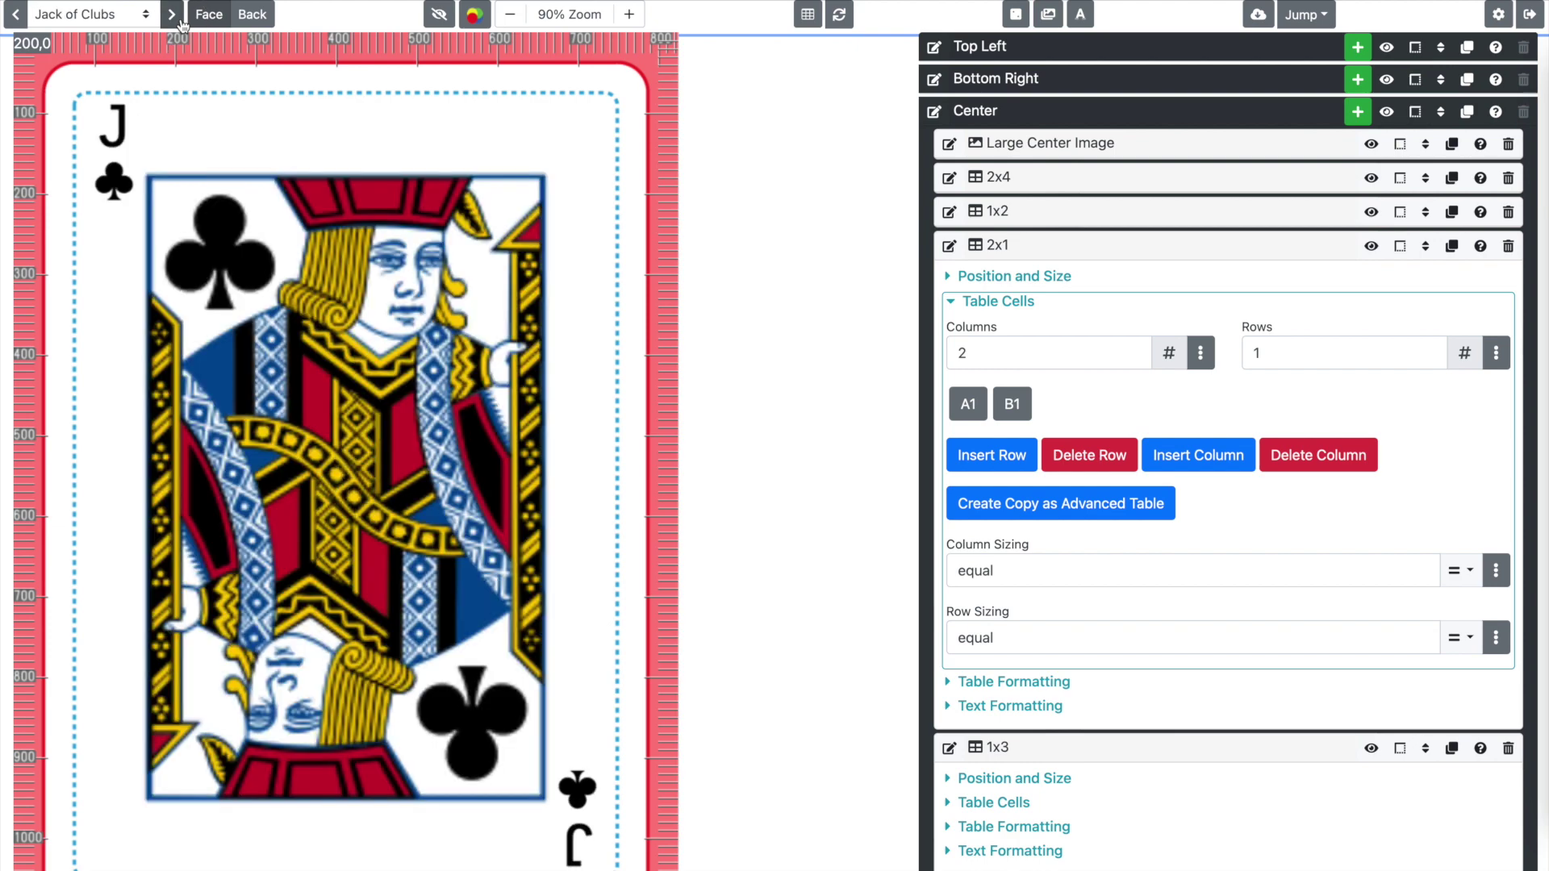
{"action": "left_click", "coordinate": [172, 15]}
{"action": "left_click", "coordinate": [172, 16]}
{"action": "left_click", "coordinate": [173, 15]}
{"action": "left_click", "coordinate": [181, 22]}
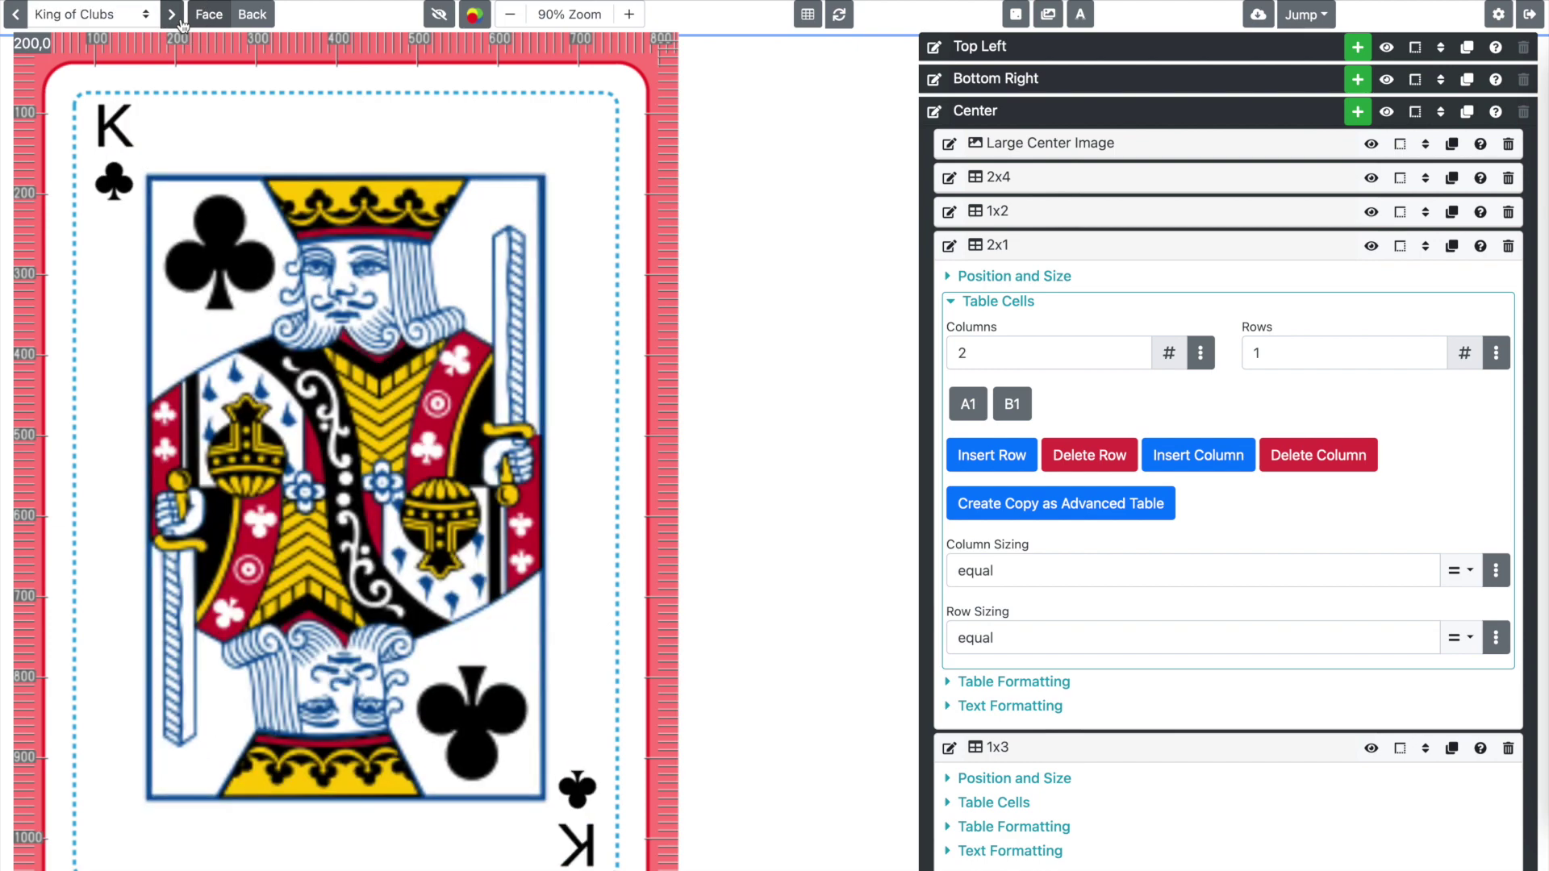
{"action": "left_click", "coordinate": [181, 22]}
{"action": "left_click", "coordinate": [181, 22]}
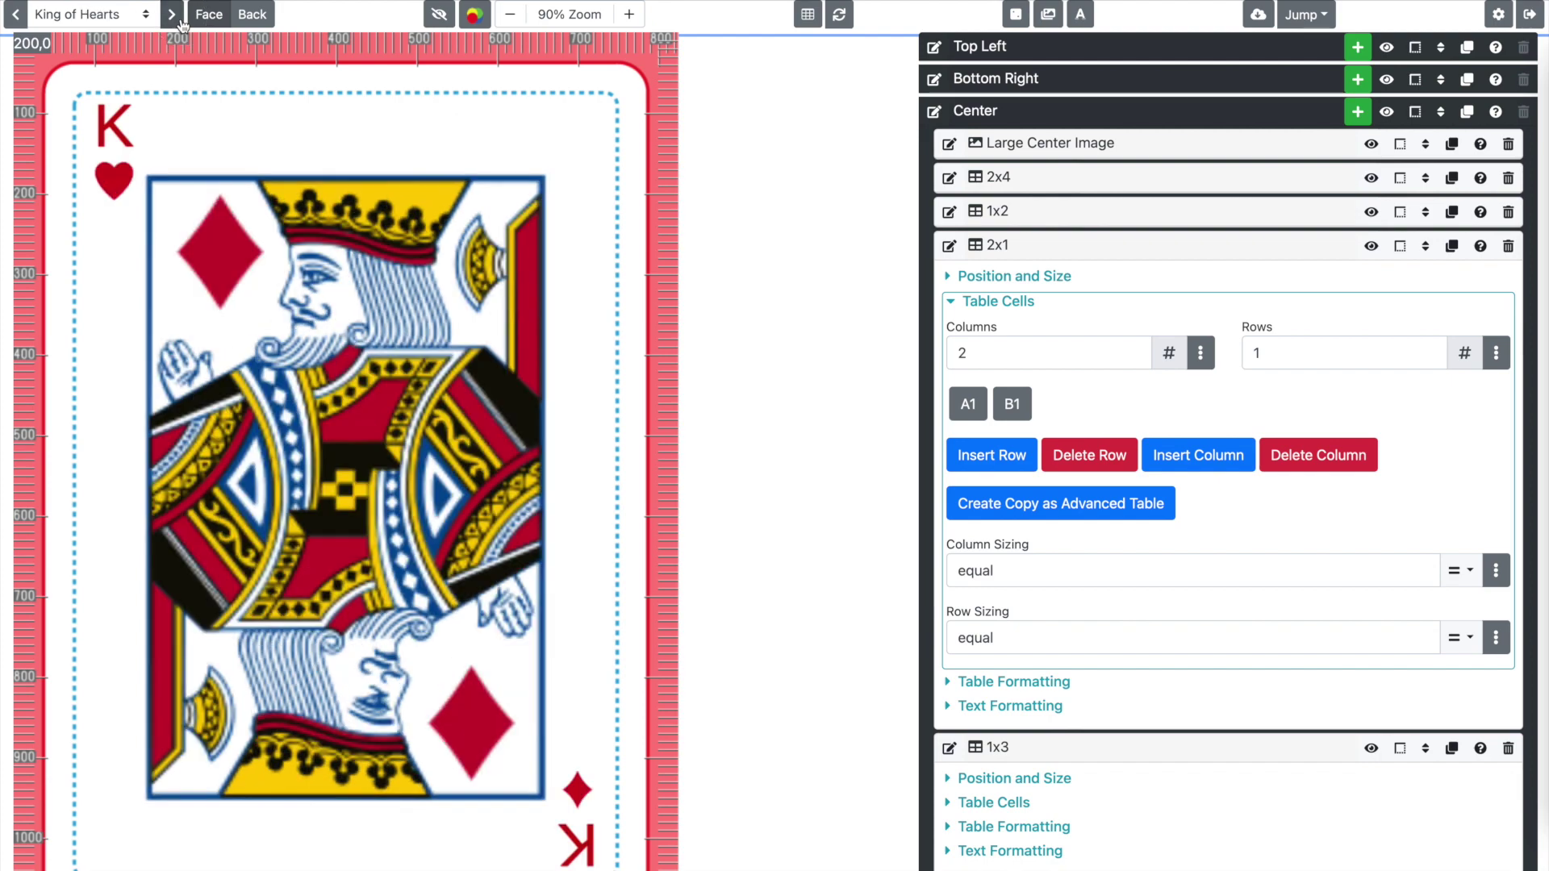
{"action": "left_click", "coordinate": [173, 16]}
{"action": "left_click", "coordinate": [172, 15]}
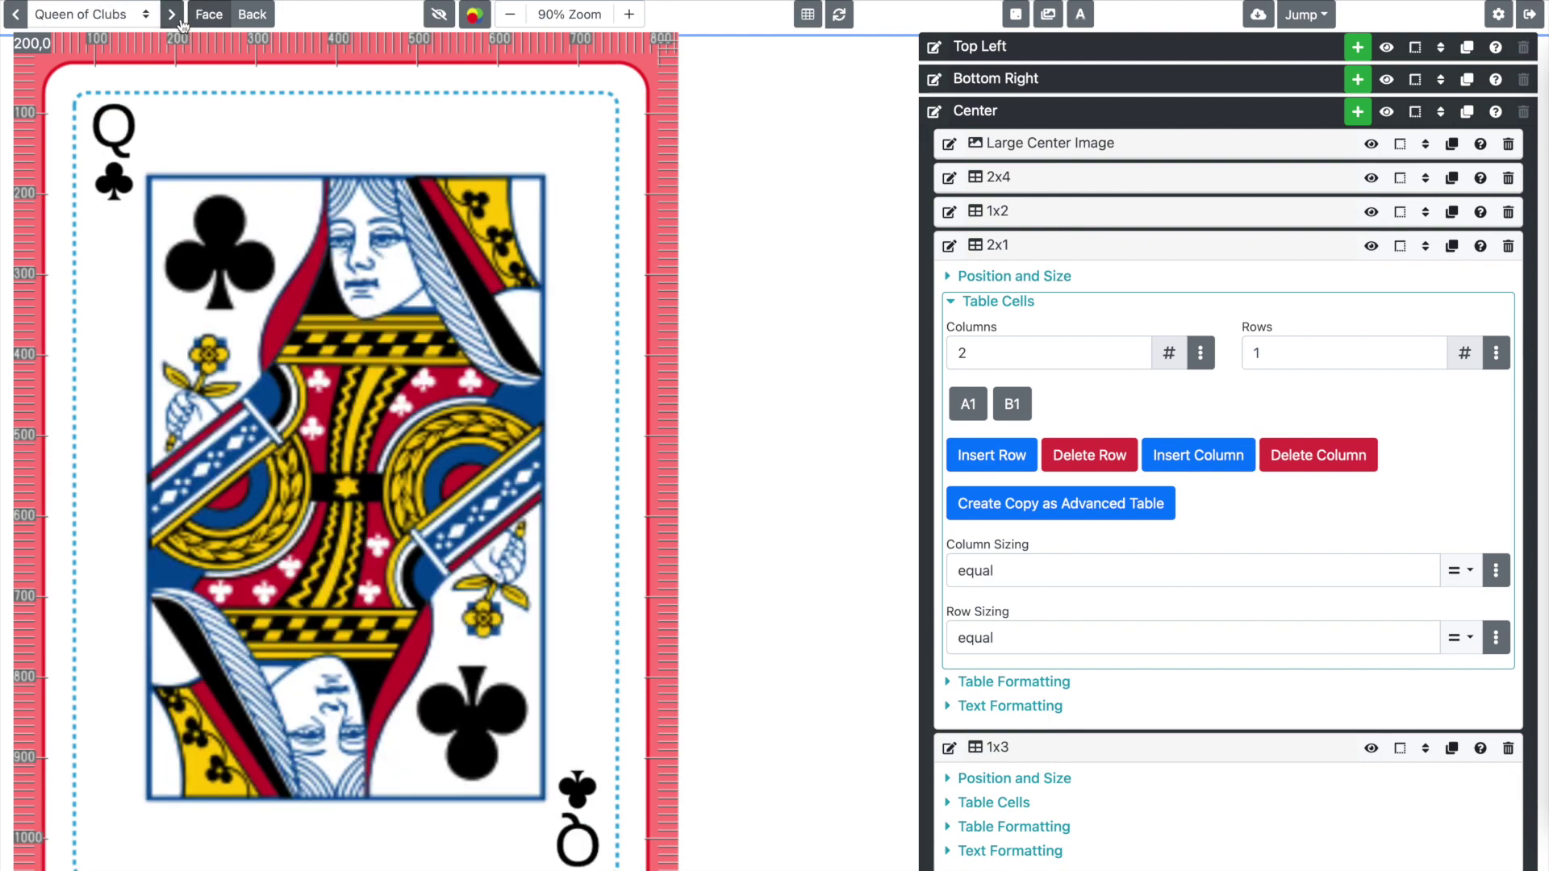
{"action": "left_click", "coordinate": [181, 22]}
{"action": "left_click", "coordinate": [181, 22]}
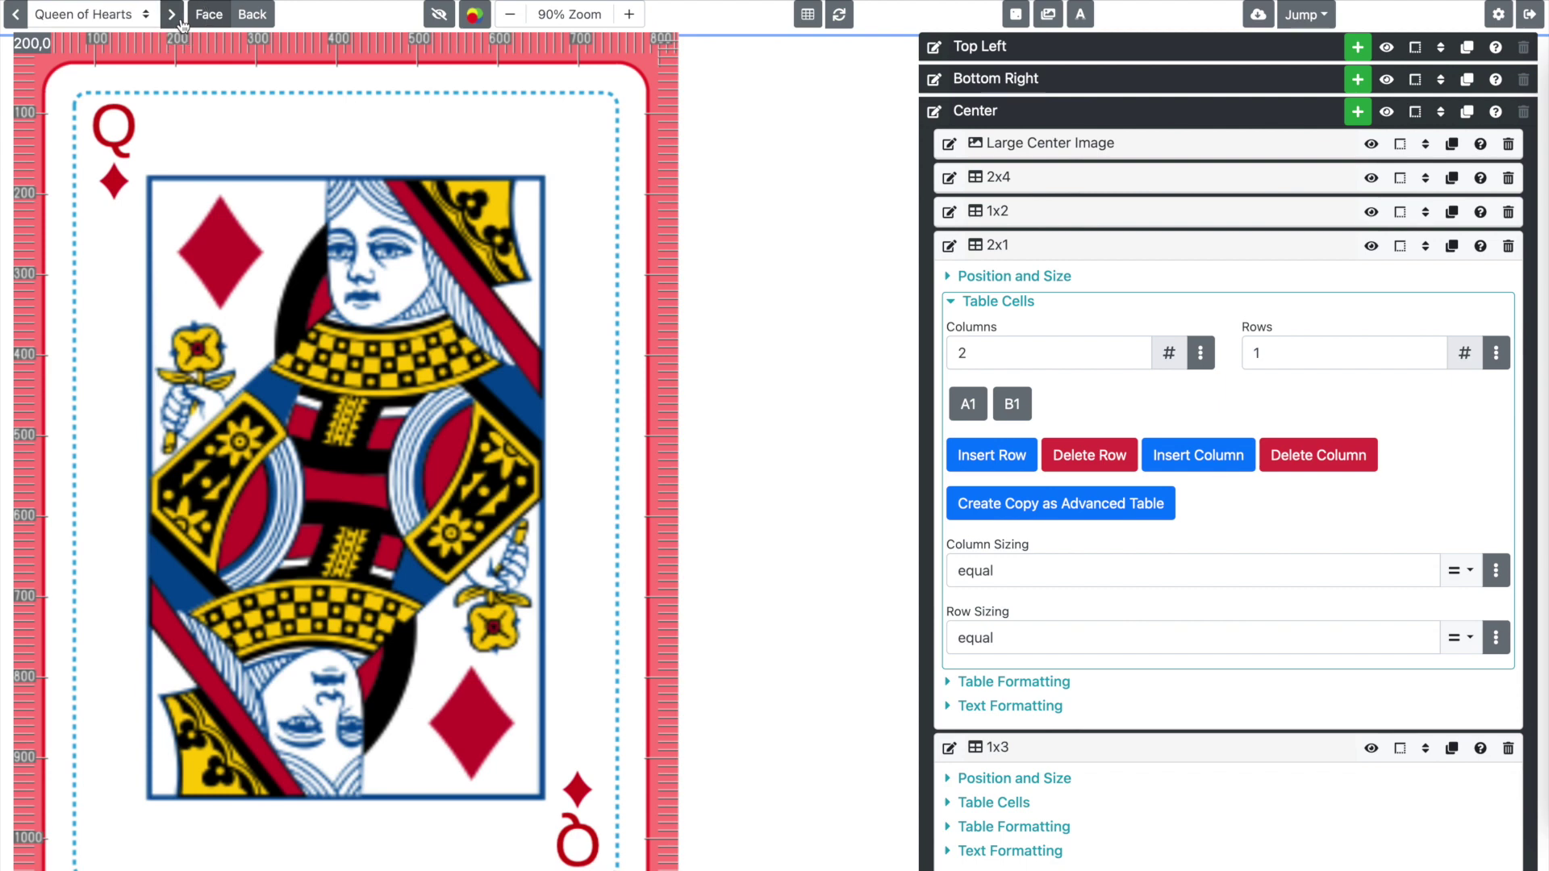
{"action": "left_click", "coordinate": [181, 22]}
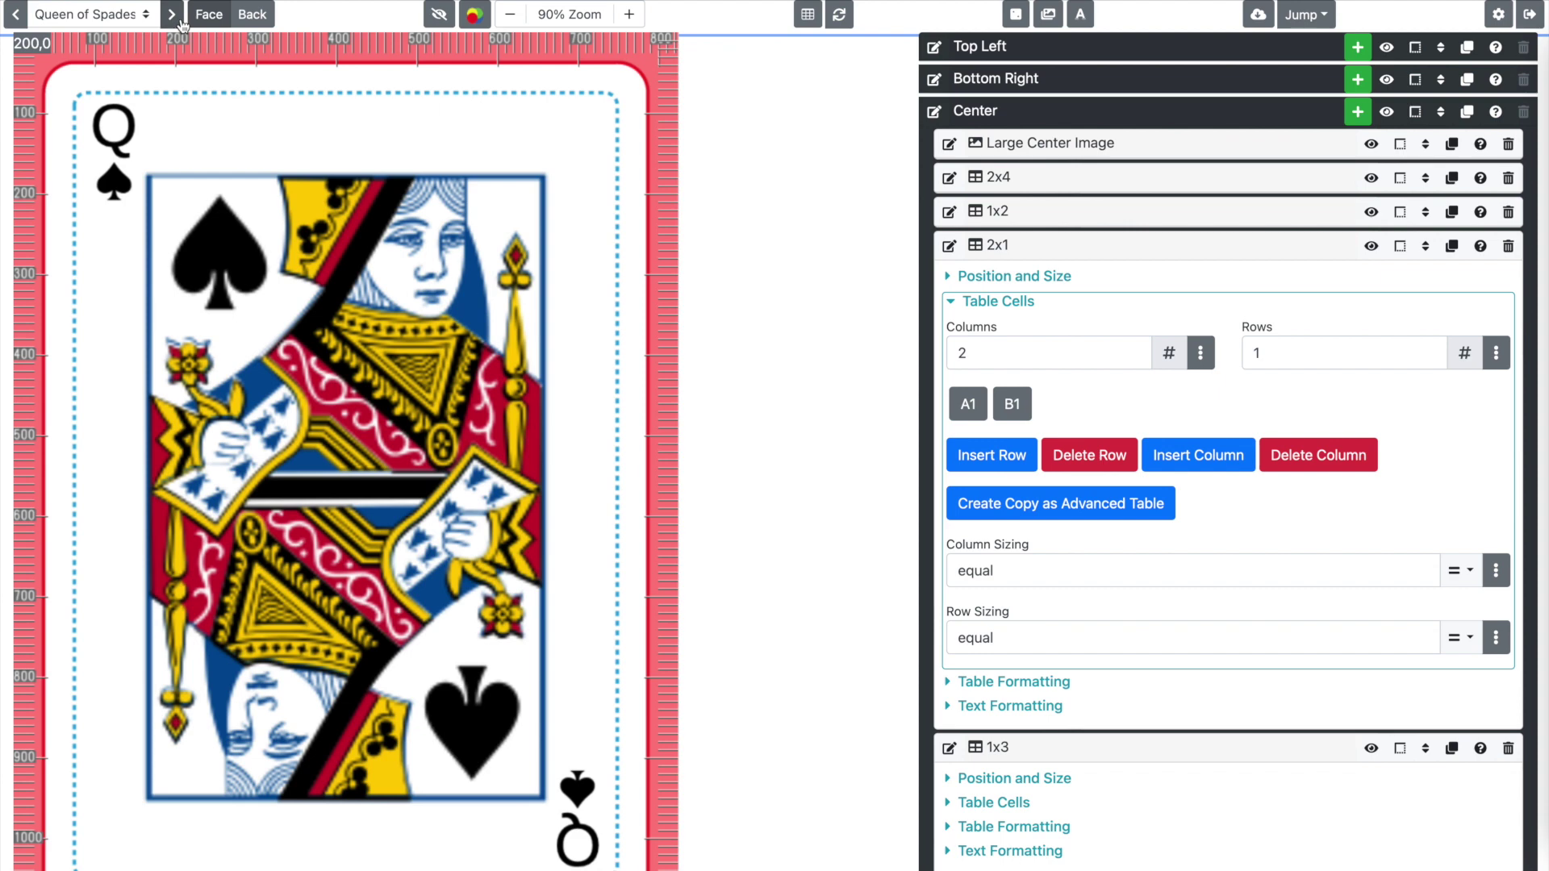
- Preview the 8 of Hearts card
{"action": "left_click", "coordinate": [132, 17]}
{"action": "scroll", "coordinate": [89, 242], "scroll_direction": "up", "scroll_amount": 5}
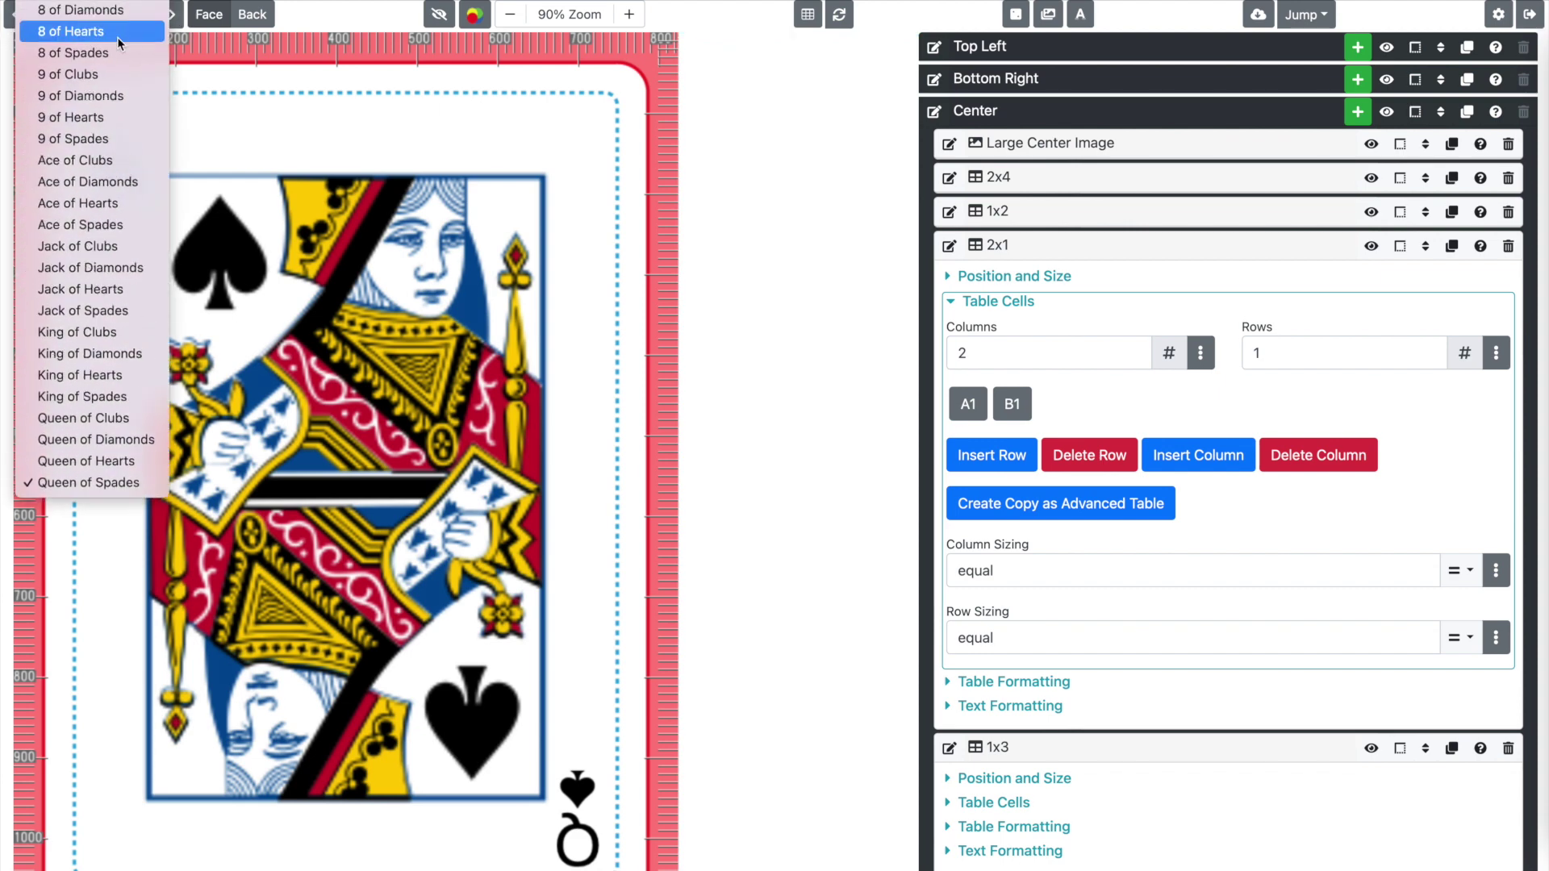
{"action": "left_click", "coordinate": [113, 32]}
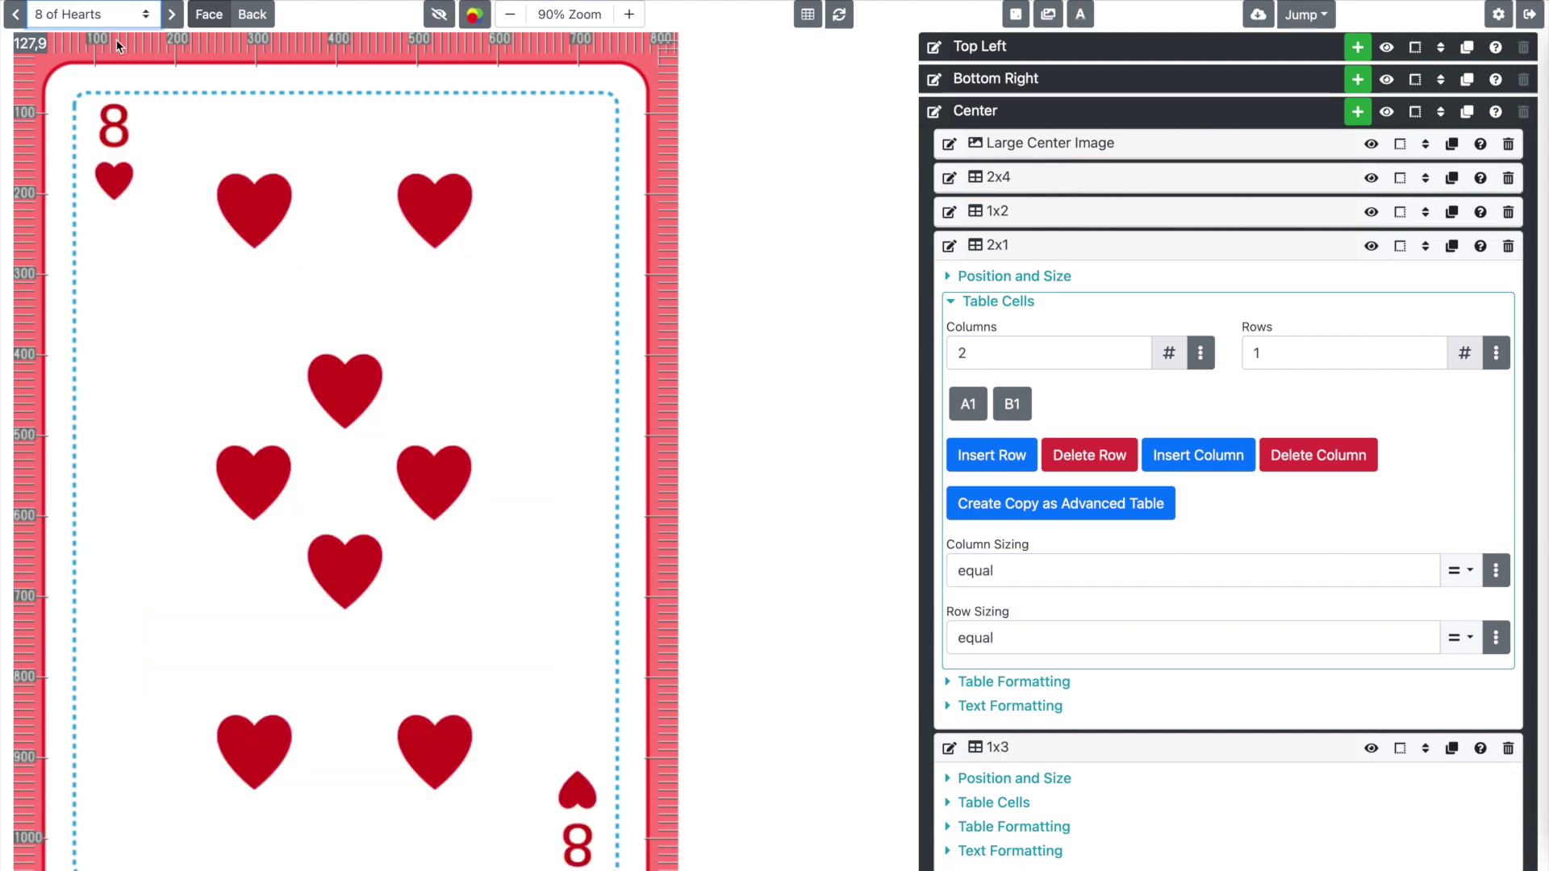